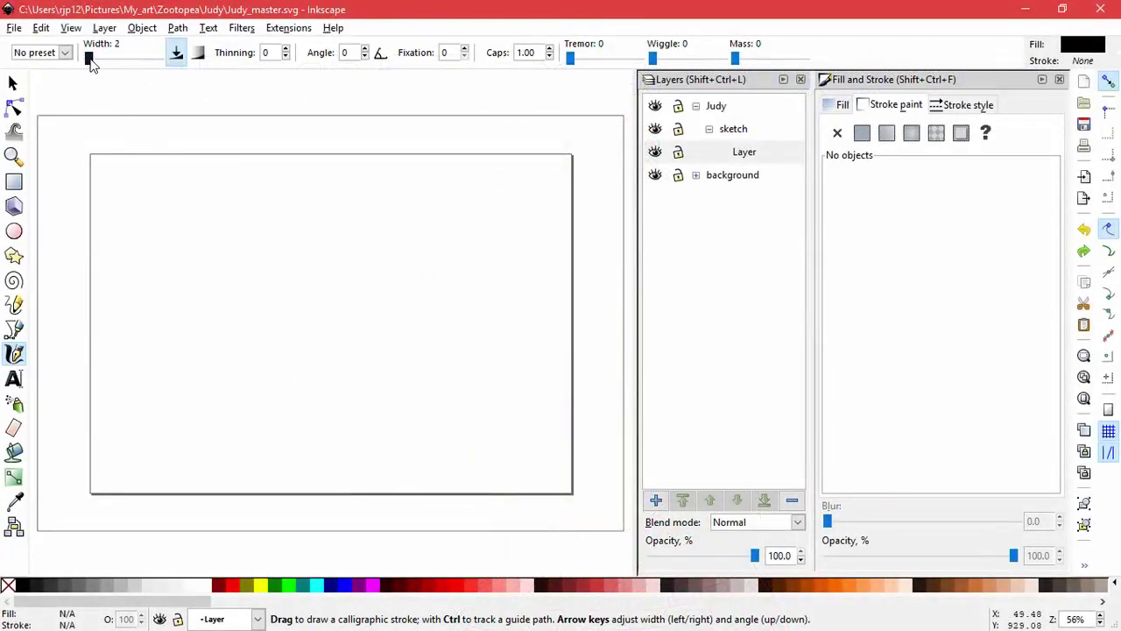
left_click_drag(288, 233, 245, 313)
left_click_drag(304, 222, 236, 368)
key("ctrl+z")
key("ctrl+z")
Step: Sketch a rough, slightly oval head circle in the middle of the page with overlapping calligraphic strokes
mouse_move(294, 266)
left_mouse_down()
mouse_move(384, 263)
mouse_move(401, 334)
mouse_move(357, 394)
mouse_move(289, 373)
left_mouse_up()
mouse_move(346, 252)
left_mouse_down()
mouse_move(398, 272)
mouse_move(369, 411)
mouse_move(311, 400)
left_mouse_up()
mouse_move(397, 245)
left_mouse_down()
mouse_move(412, 382)
mouse_move(387, 400)
left_mouse_up()
left_click_drag(416, 298, 296, 379)
mouse_move(403, 321)
left_mouse_down()
mouse_move(281, 367)
mouse_move(267, 256)
left_mouse_up()
Step: Lower the opacity of the head-circle layer so it turns light grey and add a new layer above it
mouse_move(756, 552)
left_mouse_down()
mouse_move(675, 566)
mouse_move(683, 561)
left_mouse_up()
left_click(655, 500)
left_click(603, 378)
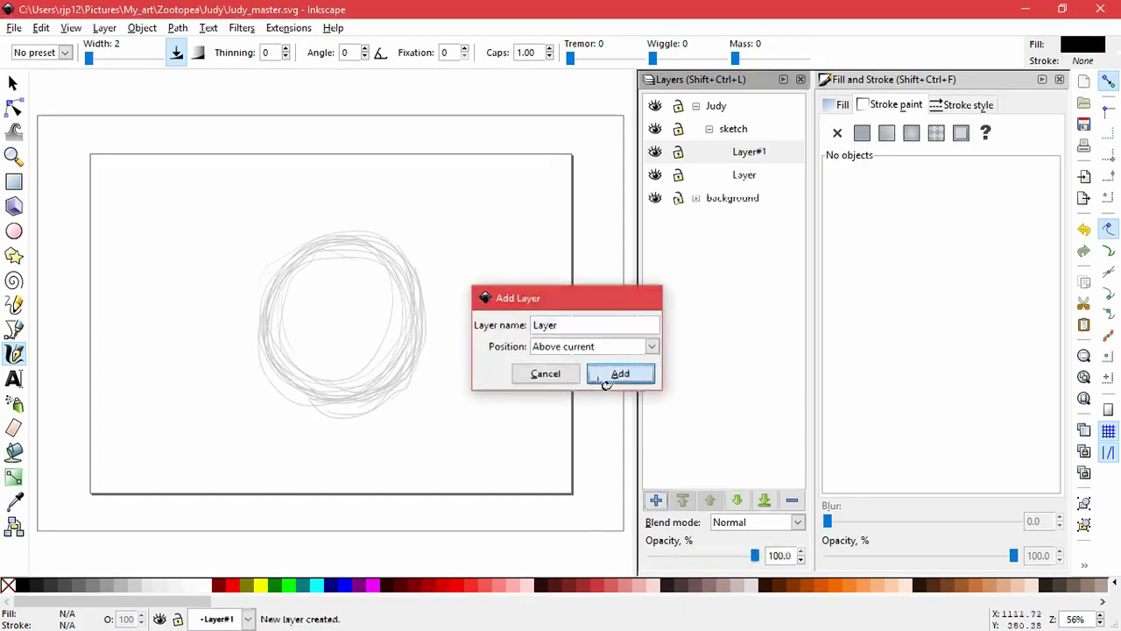
mouse_move(267, 333)
left_mouse_down()
mouse_move(260, 380)
mouse_move(283, 403)
mouse_move(309, 405)
left_mouse_up()
left_click_drag(264, 361, 359, 403)
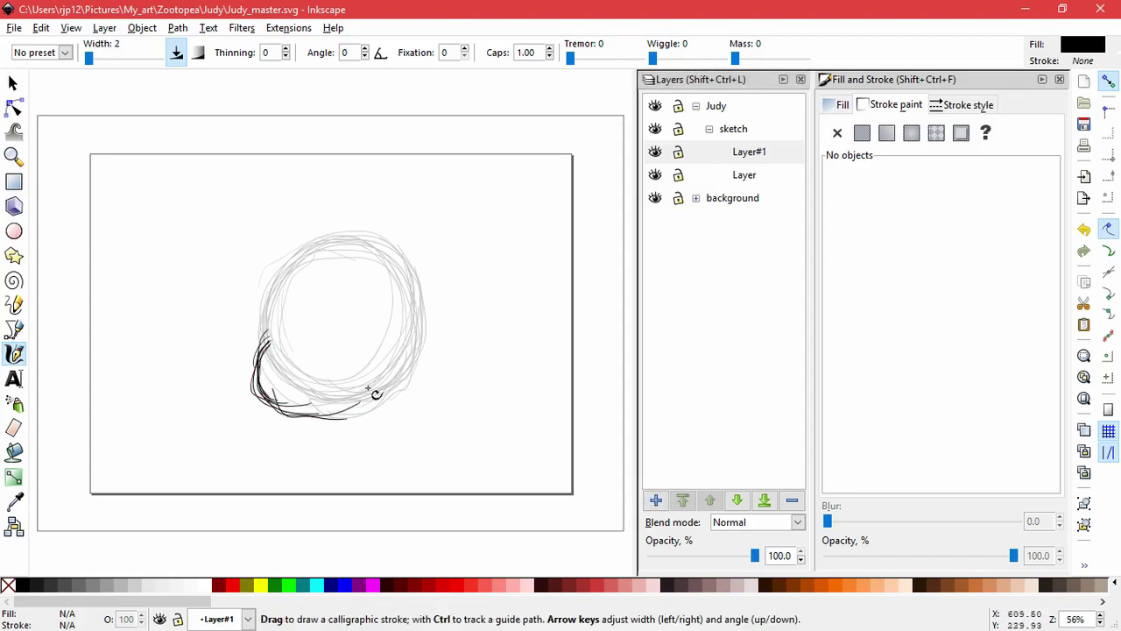
left_click_drag(416, 336, 368, 415)
left_click_drag(411, 349, 354, 430)
left_click_drag(479, 298, 399, 409)
left_click_drag(474, 319, 388, 445)
mouse_move(479, 334)
left_mouse_down()
mouse_move(390, 448)
mouse_move(413, 469)
left_mouse_up()
key("ctrl+z")
key("ctrl+z")
key("ctrl+z")
key("ctrl+z")
key("ctrl+z")
key("ctrl+z")
key("ctrl+z")
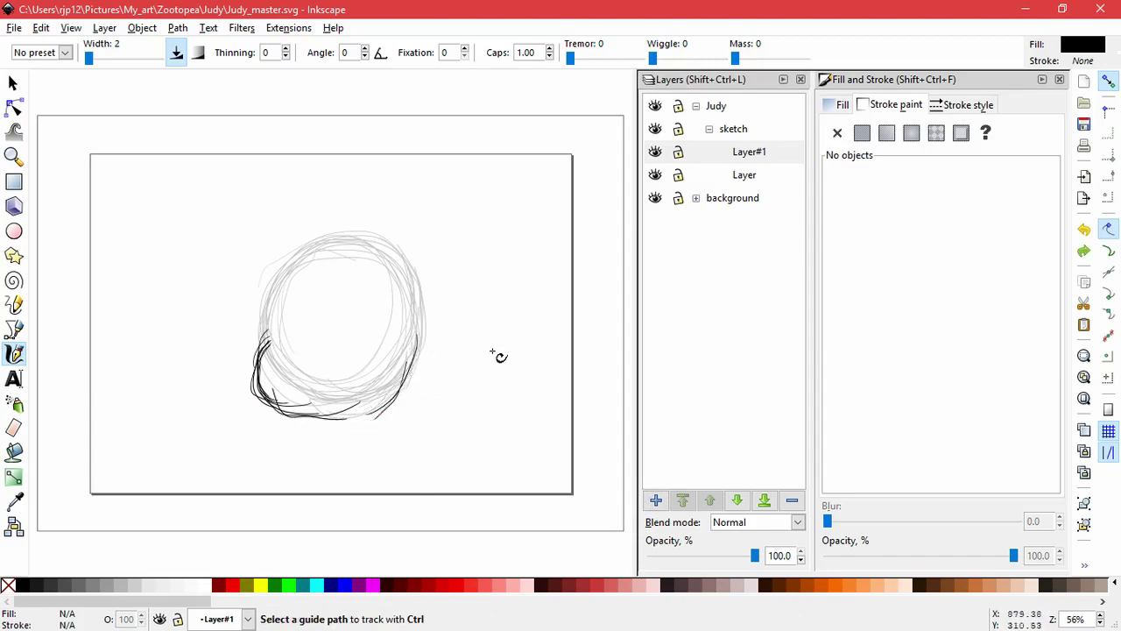
key("ctrl+z")
left_click_drag(265, 350, 294, 407)
mouse_move(264, 362)
left_mouse_down()
mouse_move(275, 389)
mouse_move(309, 413)
left_mouse_up()
key("ctrl+z")
key("ctrl+z")
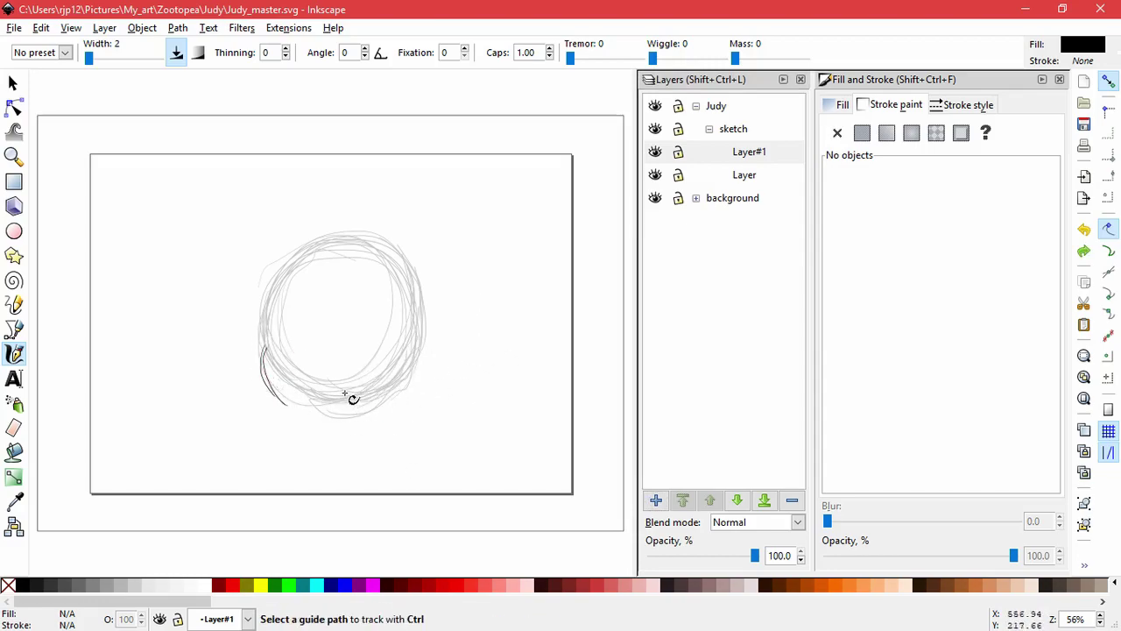
mouse_move(263, 346)
left_mouse_down()
mouse_move(290, 399)
mouse_move(355, 395)
left_mouse_up()
left_click_drag(306, 431, 350, 423)
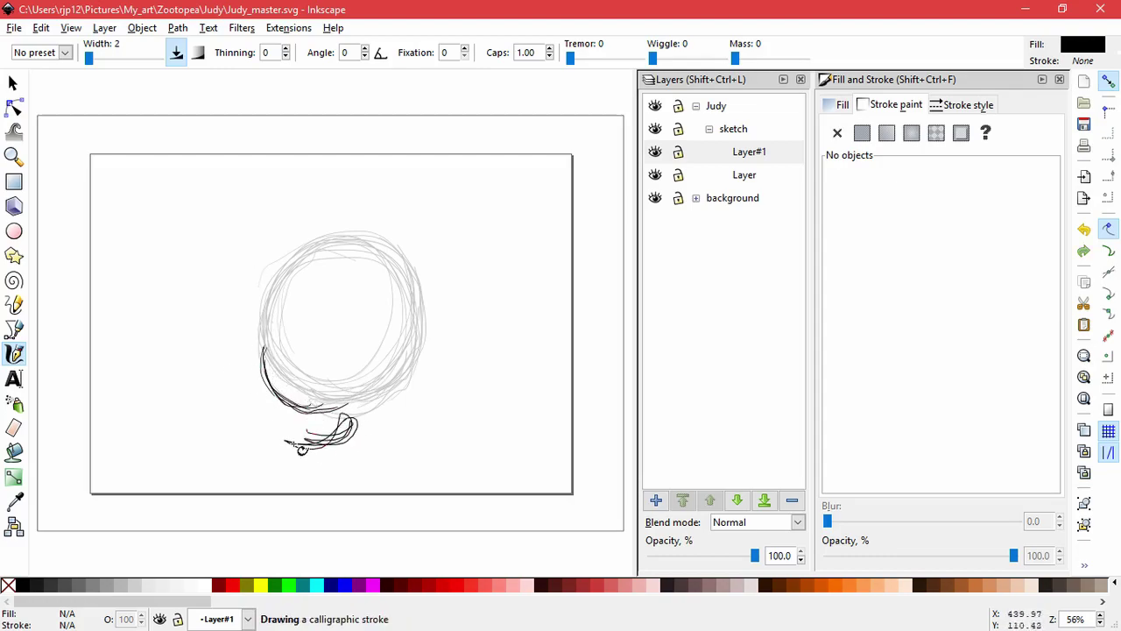
left_click_drag(301, 447, 302, 447)
key("ctrl+z")
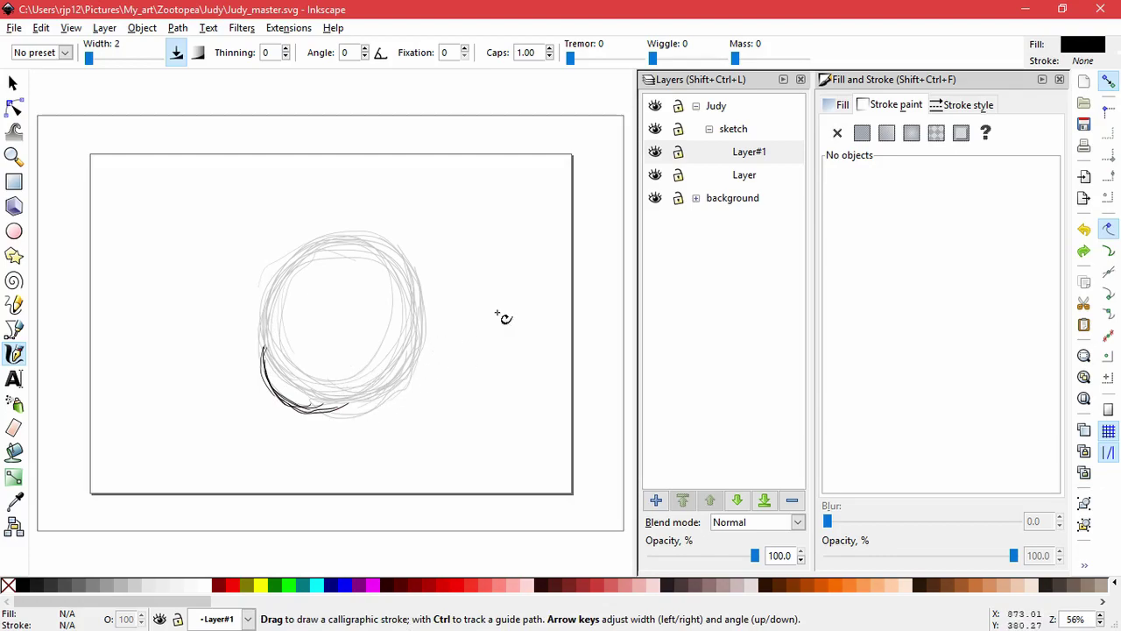
mouse_move(386, 386)
left_mouse_down()
mouse_move(311, 405)
mouse_move(408, 394)
mouse_move(428, 353)
mouse_move(349, 387)
left_mouse_up()
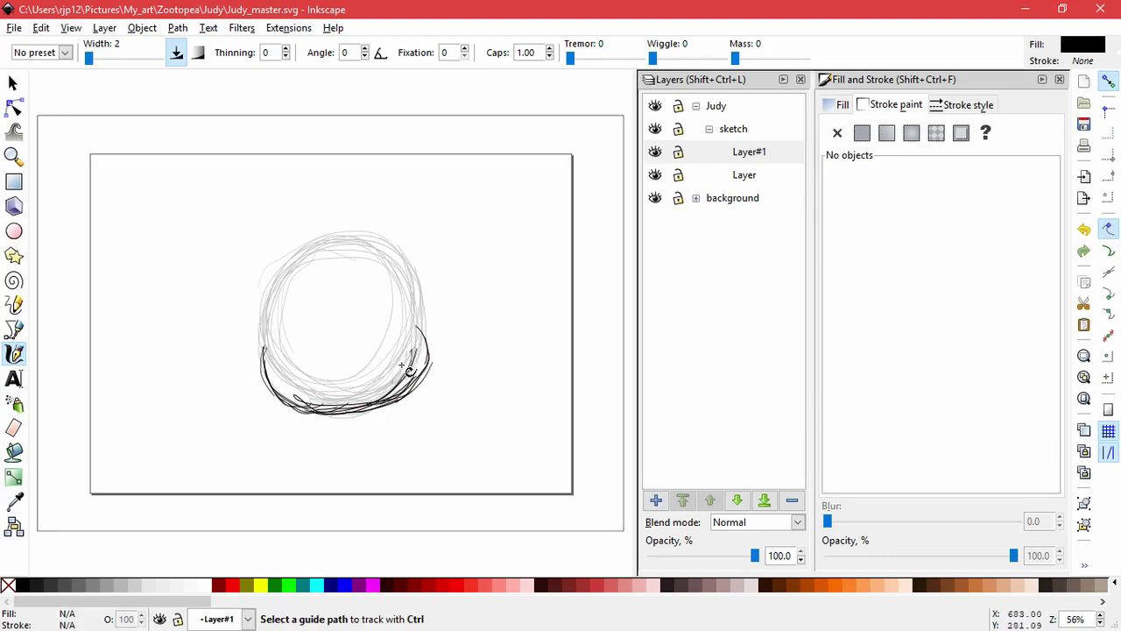
key("ctrl+z")
key("ctrl+z")
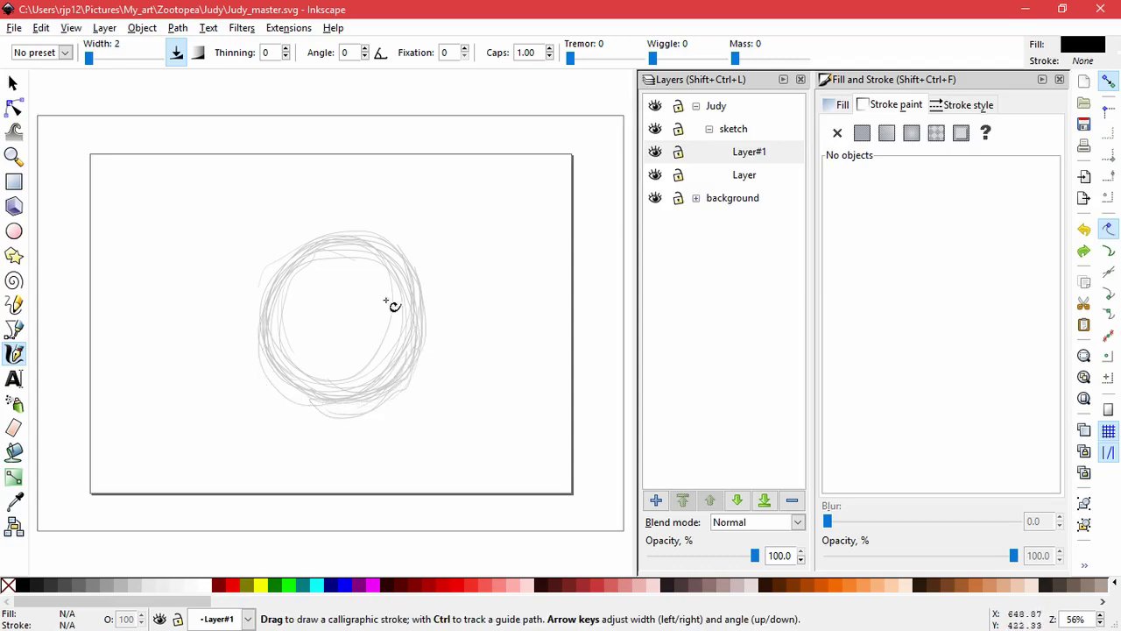
Step: Sketch two oval eyes on the new layer, a large one inside the head circle and a smaller one on its edge
mouse_move(366, 291)
left_mouse_down()
mouse_move(337, 327)
mouse_move(369, 295)
mouse_move(370, 351)
mouse_move(363, 322)
mouse_move(390, 339)
mouse_move(365, 301)
left_mouse_up()
mouse_move(368, 349)
left_mouse_down()
mouse_move(395, 320)
mouse_move(357, 300)
mouse_move(375, 292)
mouse_move(356, 353)
mouse_move(346, 353)
mouse_move(396, 299)
mouse_move(359, 297)
left_mouse_up()
mouse_move(285, 315)
left_mouse_down()
mouse_move(270, 346)
mouse_move(263, 327)
mouse_move(307, 345)
mouse_move(263, 326)
mouse_move(298, 346)
left_mouse_up()
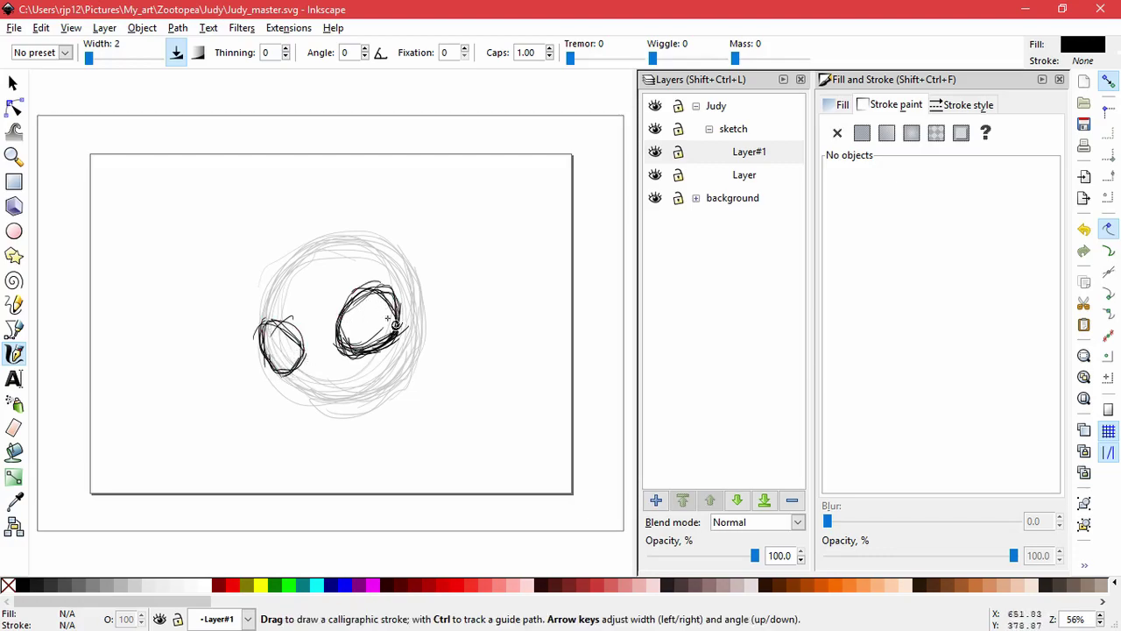
left_click_drag(424, 331, 363, 463)
left_click_drag(506, 233, 455, 433)
key("ctrl+z")
key("ctrl+z")
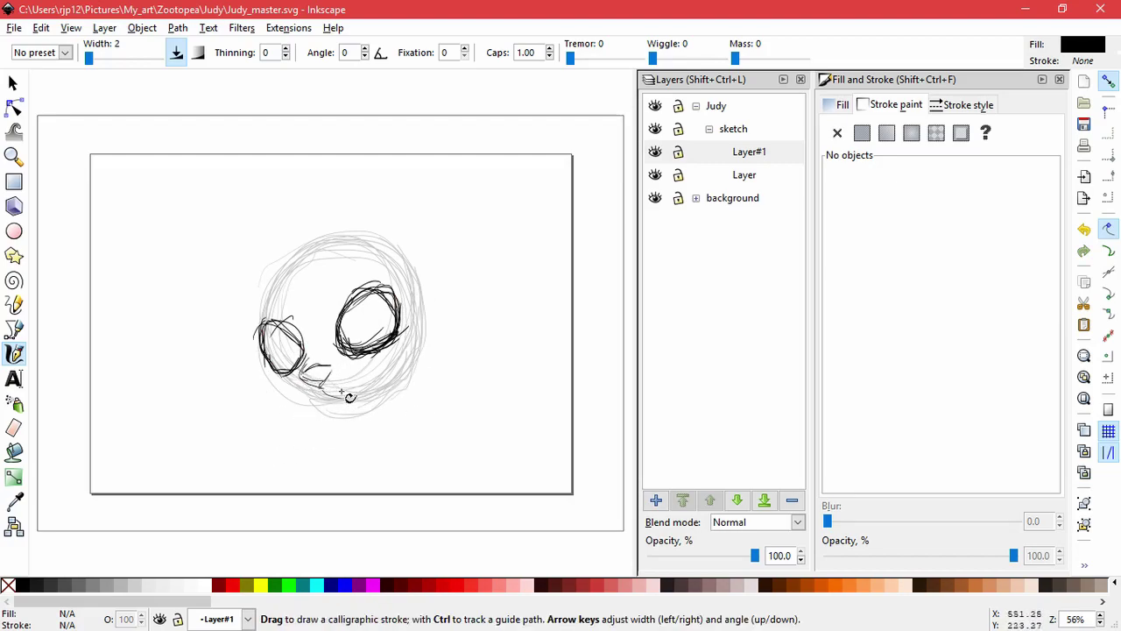
Step: Sketch a small triangular nose between and below the eyes with a smiling mouth beneath it, and thicken their lines
left_click_drag(321, 388, 313, 401)
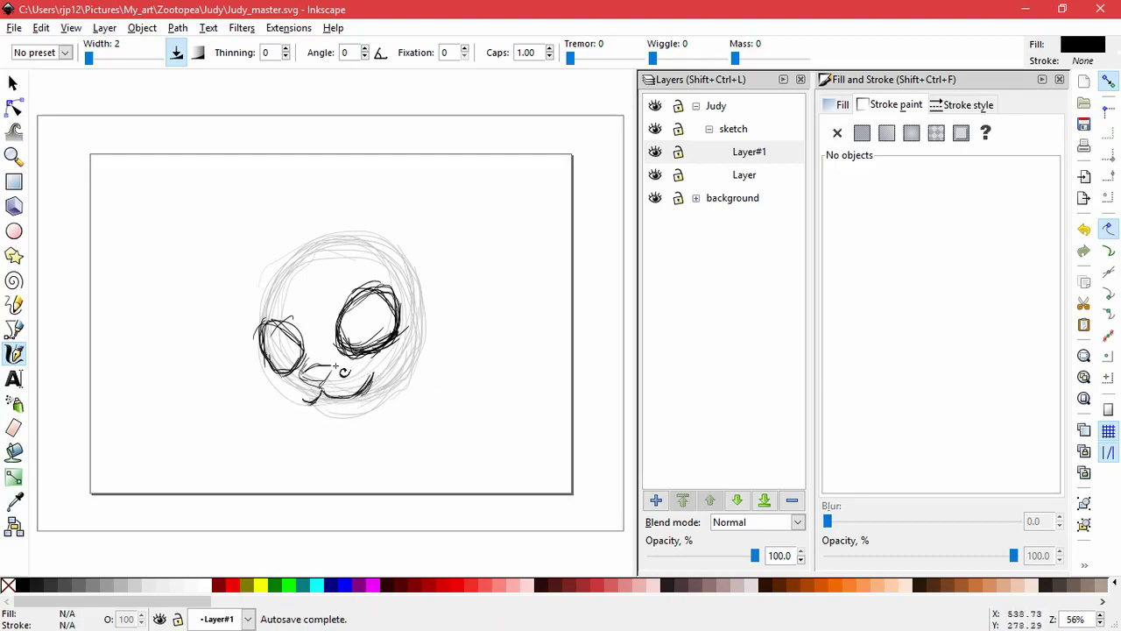
scroll(310, 355, "up", 3)
left_click_drag(349, 324, 273, 349)
left_click_drag(303, 351, 324, 371)
left_click_drag(304, 352, 327, 371)
left_click_drag(348, 330, 313, 363)
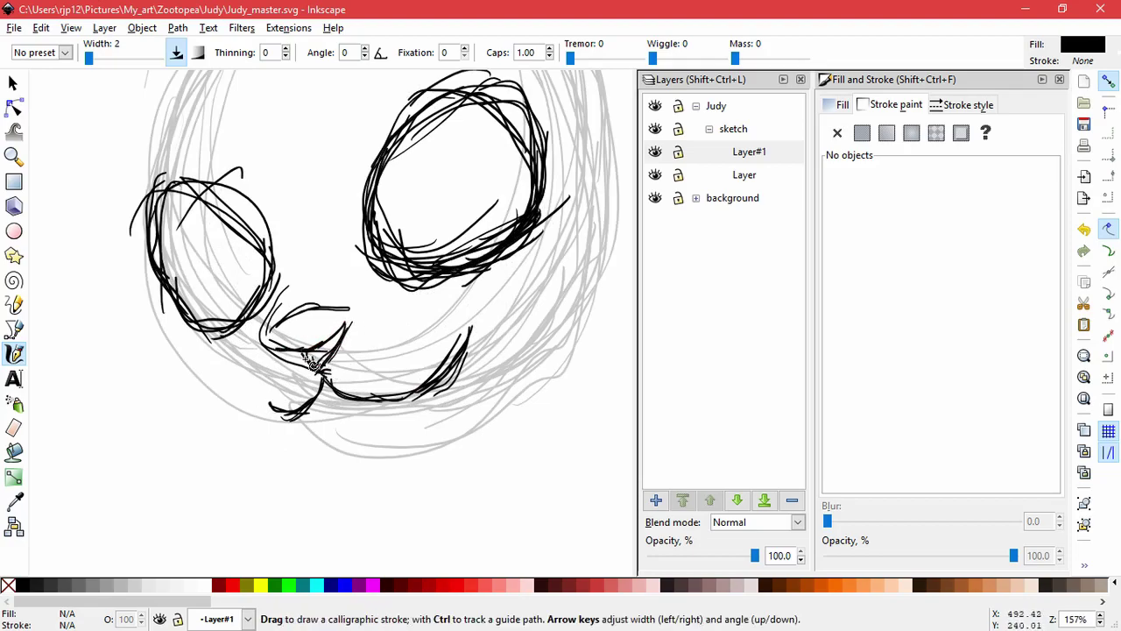
left_click_drag(270, 320, 265, 340)
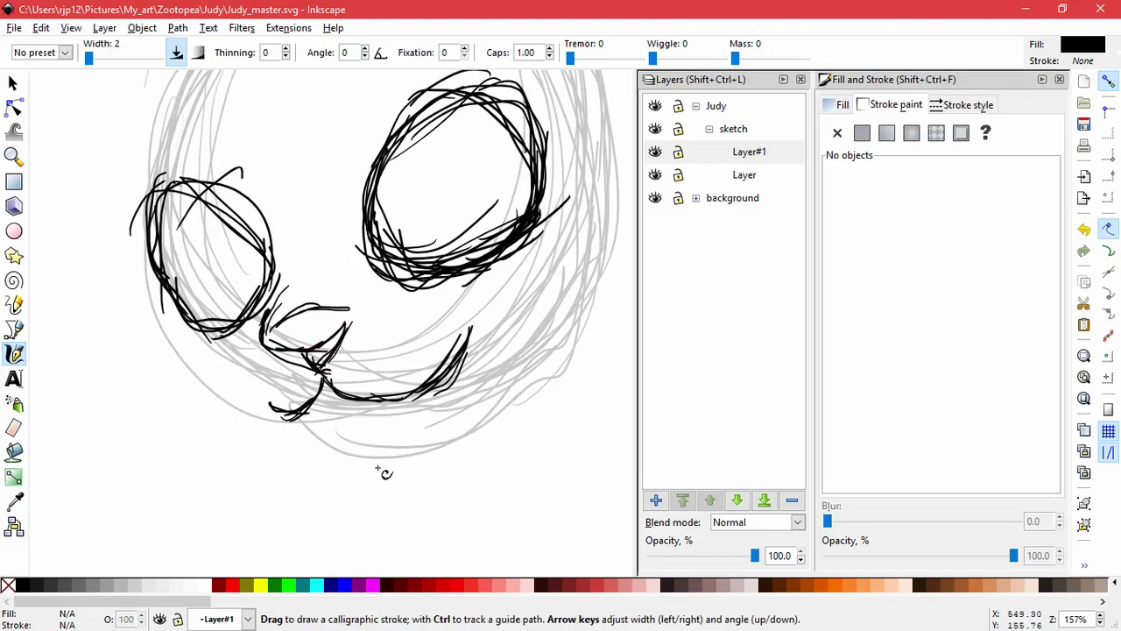
mouse_move(324, 382)
left_mouse_down()
mouse_move(317, 401)
mouse_move(270, 408)
mouse_move(442, 378)
left_mouse_up()
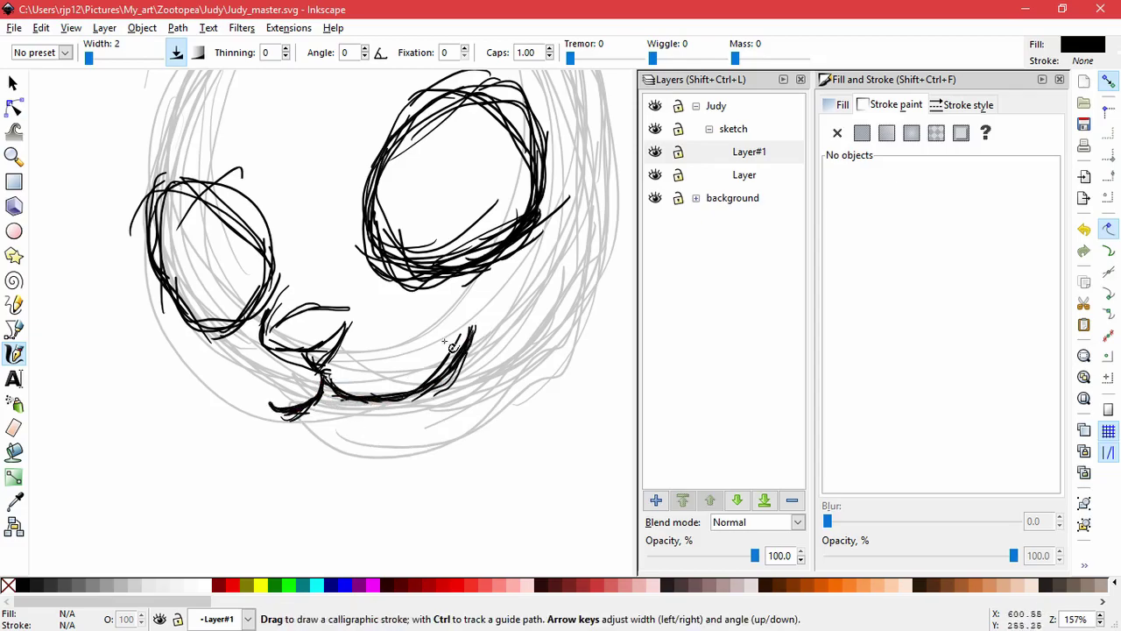
Step: Delete the surplus overlapping strokes around the large eye, mainly along its lower edge, to leave a cleaner outline
scroll(436, 337, "down", 1)
left_click_drag(431, 343, 388, 441)
left_click(12, 82)
left_click(430, 346)
key("Delete")
left_click(433, 357)
key("Delete")
left_click(420, 373)
key("Delete")
left_click(388, 374)
key("Delete")
left_click(412, 364)
key("Delete")
left_click(484, 340)
key("Delete")
key("Delete")
mouse_move(378, 403)
left_mouse_down()
mouse_move(499, 450)
mouse_move(527, 424)
left_mouse_up()
key("Delete")
mouse_move(352, 371)
left_mouse_down()
mouse_move(422, 434)
mouse_move(354, 380)
mouse_move(539, 383)
left_mouse_up()
key("Delete")
left_click_drag(370, 400, 522, 354)
key("Delete")
left_click_drag(433, 393, 490, 404)
key("Delete")
left_click(541, 379)
key("Delete")
mouse_move(449, 374)
left_mouse_down()
mouse_move(553, 335)
mouse_move(555, 323)
left_mouse_up()
key("Delete")
Step: Select all strokes of the large eye and move them slightly down and toward the small eye
left_click_drag(294, 250, 519, 423)
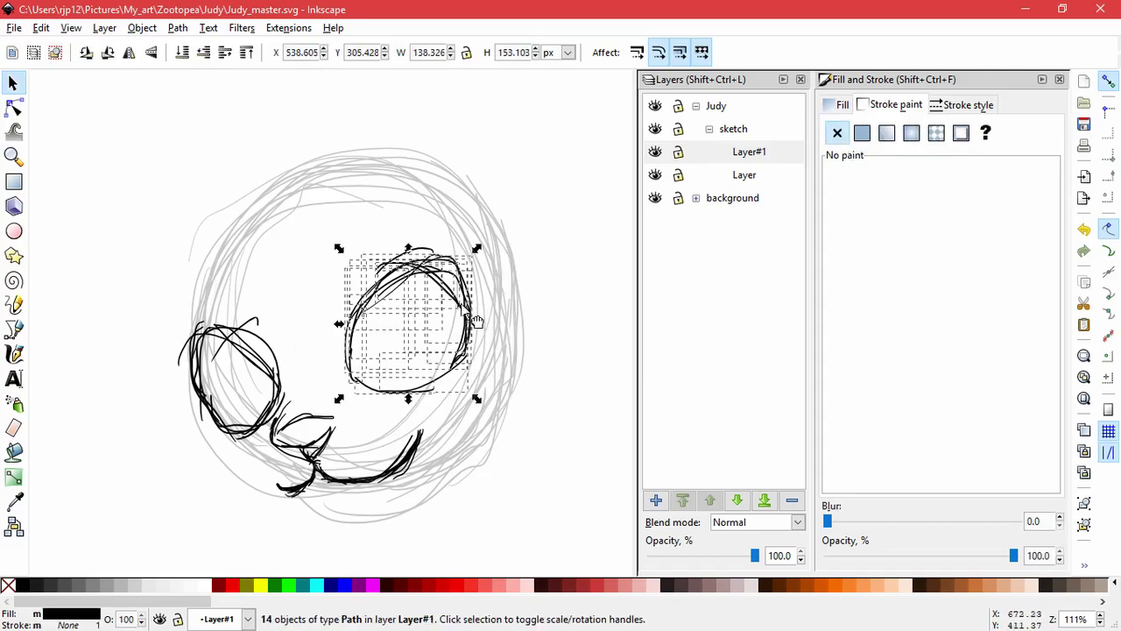
left_click_drag(470, 318, 454, 327)
left_click(500, 303)
Step: Lock the head-circle layer and delete more stray strokes from the large eye's outline
left_click_drag(414, 261, 585, 254)
key("Delete")
left_click(678, 175)
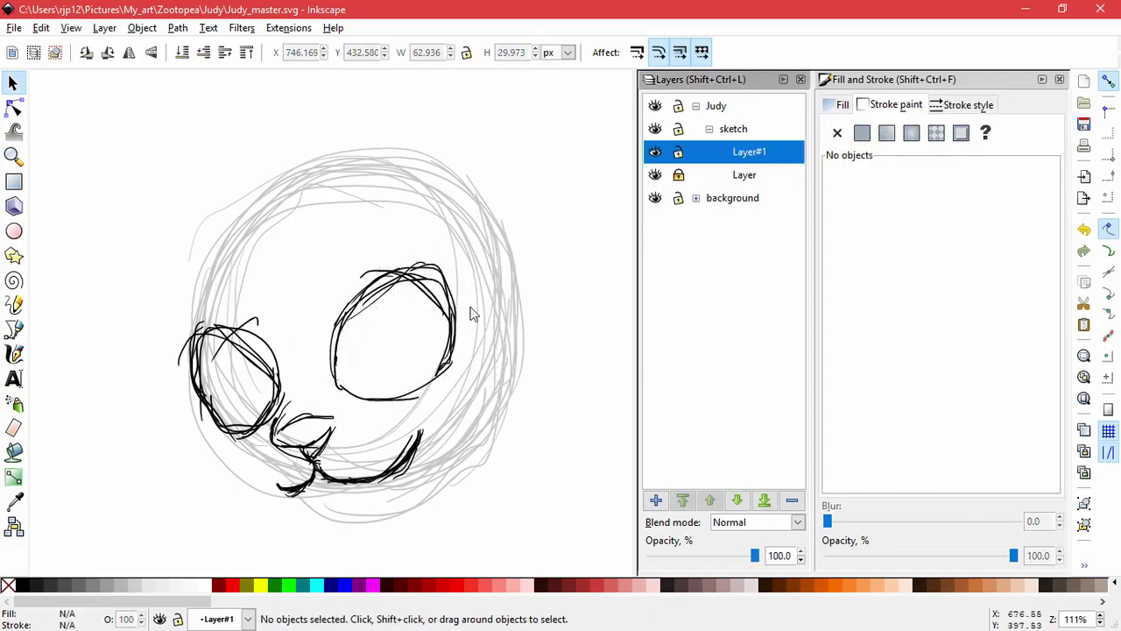
left_click_drag(368, 273, 529, 253)
mouse_move(428, 298)
left_mouse_down()
mouse_move(557, 251)
mouse_move(554, 277)
left_mouse_up()
left_click(600, 273, "shift")
key("Delete")
left_click(407, 401)
left_click_drag(423, 405, 406, 403)
key("Delete")
Step: Select all strokes of the small eye and scale them down to about 103 by 114 px
mouse_move(134, 282)
left_mouse_down()
mouse_move(281, 419)
mouse_move(294, 460)
left_mouse_up()
left_click(239, 460)
mouse_move(272, 337)
left_mouse_down()
mouse_move(243, 455)
mouse_move(264, 326)
mouse_move(205, 433)
mouse_move(193, 415)
mouse_move(190, 348)
mouse_move(245, 340)
mouse_move(215, 393)
mouse_move(285, 399)
left_mouse_up()
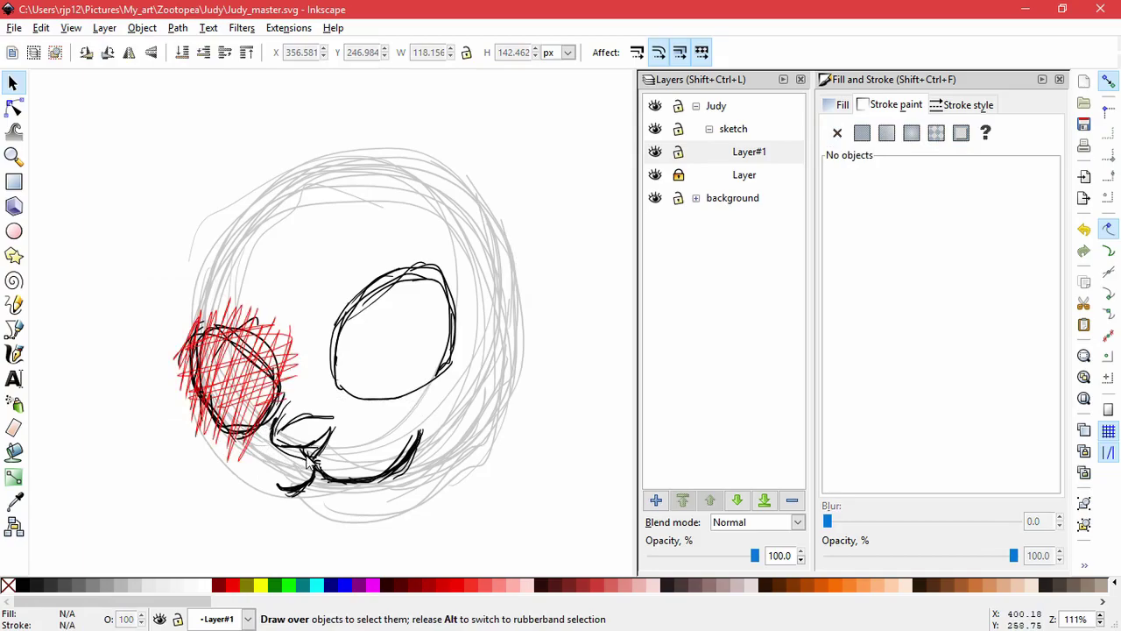
left_click_drag(241, 435, 293, 394)
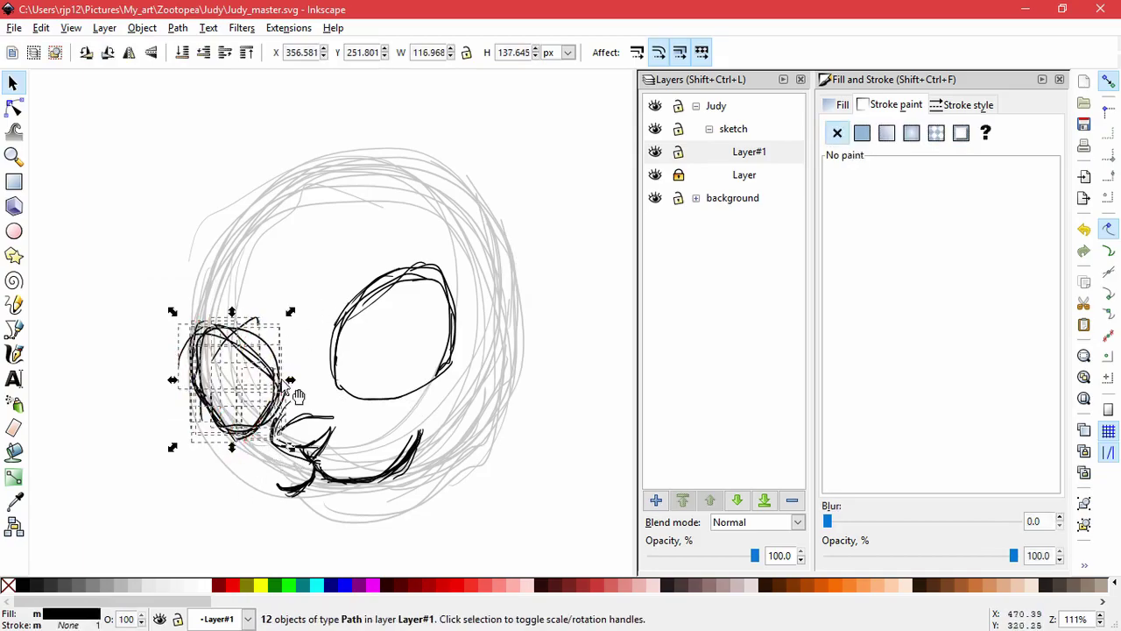
left_click_drag(227, 302, 229, 322)
left_click_drag(232, 334, 235, 338)
left_click(490, 373)
Step: Nudge the large eye and the small eye slightly to refine their placement on the head
middle_click(500, 389, "shift")
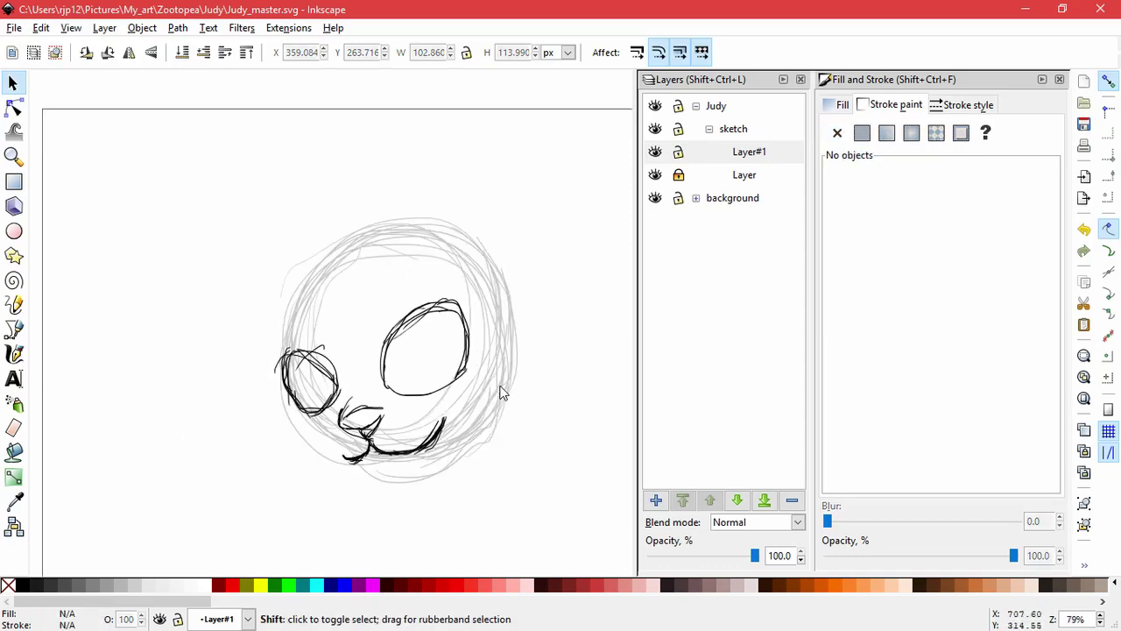
middle_click(499, 386, "shift")
left_click(442, 386)
left_click_drag(445, 388, 376, 402)
left_click(390, 428)
left_click(467, 479)
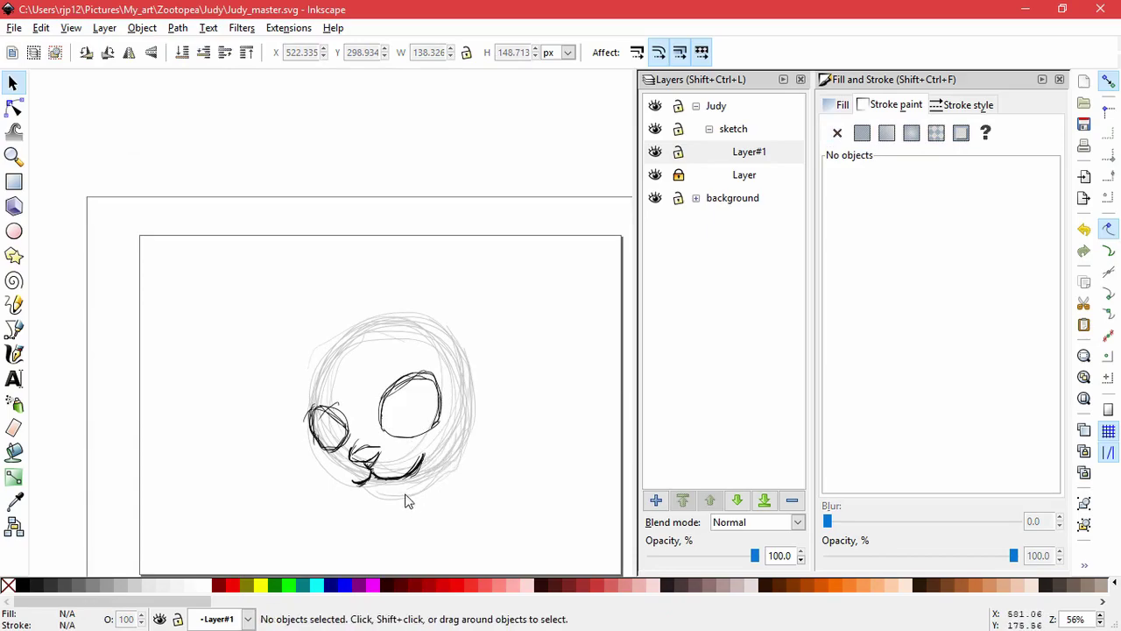
left_click_drag(454, 440, 429, 393)
left_click(409, 375)
left_click(444, 501)
left_click_drag(270, 389, 359, 427)
left_click_drag(328, 397, 329, 401)
left_click(497, 445)
Step: Delete the surplus strokes around the nose and nudge its upper line slightly into place
scroll(322, 465, "up", 3)
left_click_drag(398, 408, 336, 454)
key("Delete")
left_click_drag(408, 387, 421, 261)
key("Delete")
left_click_drag(405, 409, 416, 272)
key("Delete")
left_click_drag(506, 429, 388, 380)
left_click(471, 402, "shift")
left_click_drag(486, 416, 484, 412)
left_click(355, 517)
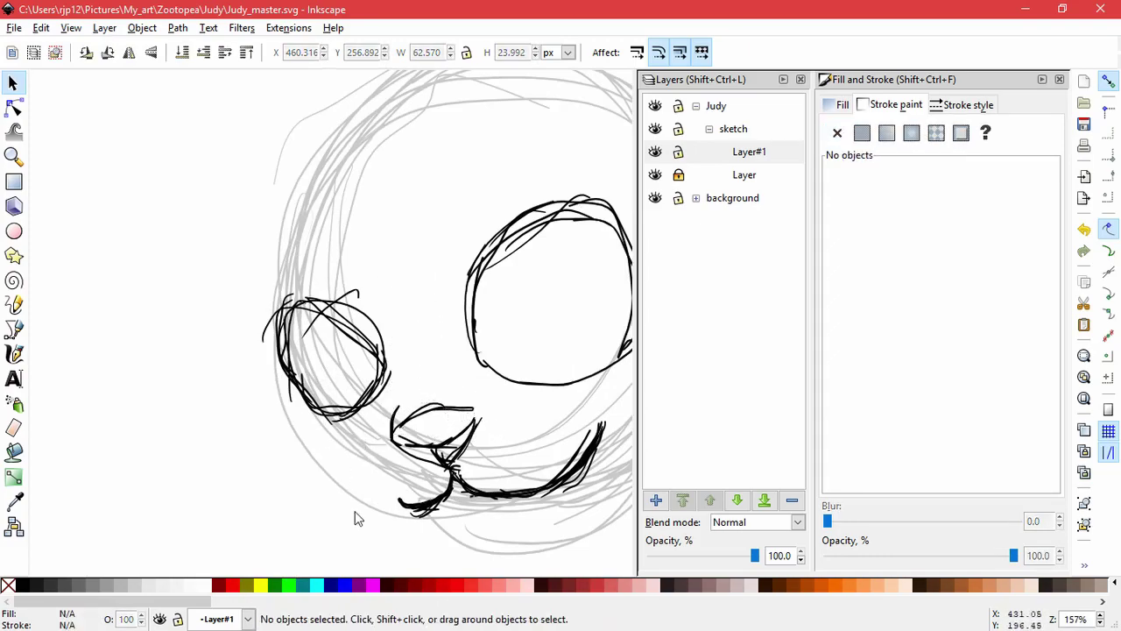
Step: Delete the surplus overlapping strokes from both sides of the mouth to clean up its curves
left_click(538, 444)
left_click(539, 439)
left_click(415, 531)
left_click(423, 540)
key("Delete")
key("Delete")
left_click_drag(419, 505, 452, 580)
key("Delete")
left_click_drag(590, 441, 538, 421)
key("Delete")
left_click_drag(569, 455, 534, 420)
key("Delete")
left_click(579, 485)
key("Delete")
left_click_drag(580, 478, 600, 539)
key("Delete")
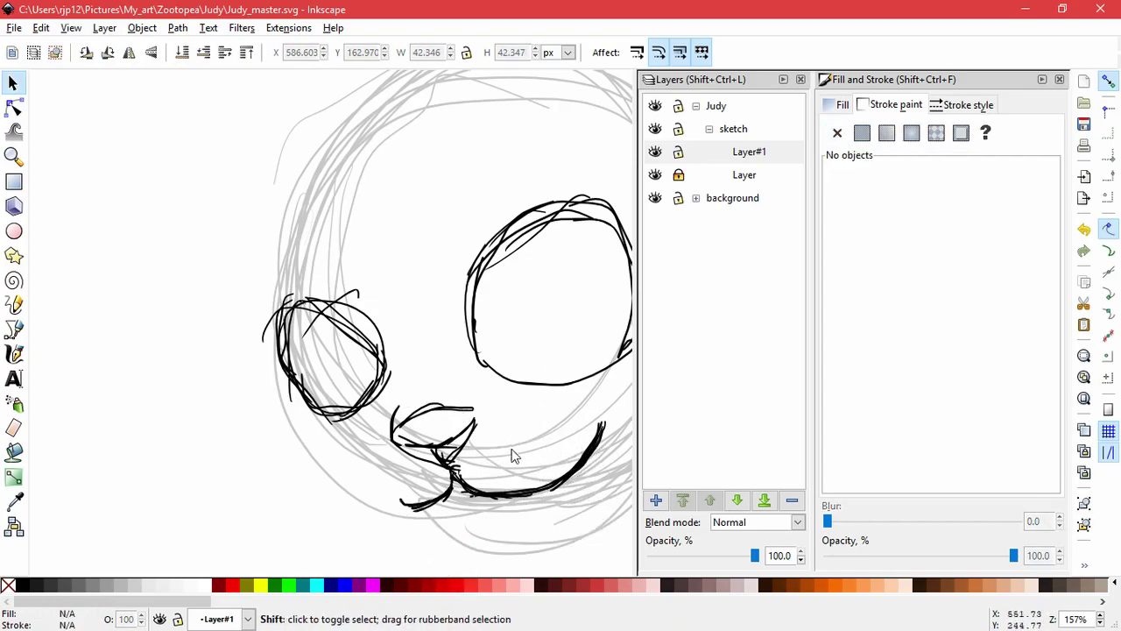
Step: Delete the overshooting strokes from the small eye's outline and nudge its upper arc into place
scroll(511, 447, "down", 1)
left_click_drag(394, 338, 335, 235)
key("Delete")
left_click_drag(354, 413, 238, 457)
key("Delete")
left_click_drag(401, 352, 404, 221)
key("Delete")
left_click(334, 368)
left_click_drag(328, 368, 339, 363)
left_click(426, 283)
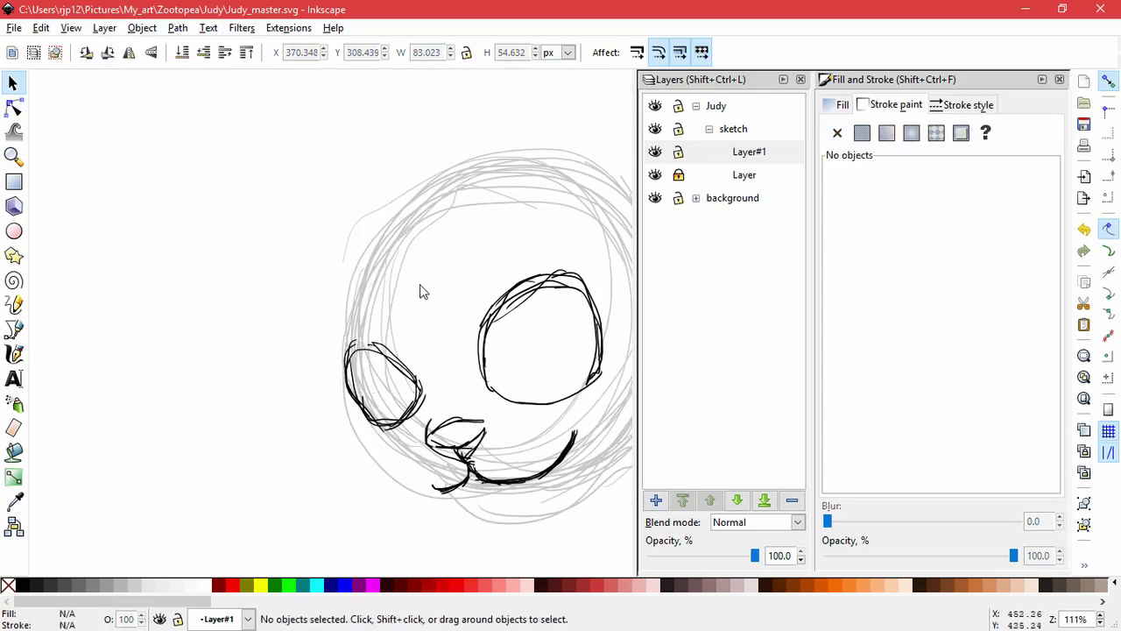
Step: Select the small eye's strokes and nudge them slightly lower along the edge of the head circle
key("space")
left_click_drag(417, 357, 362, 352)
left_click_drag(260, 326, 389, 444)
left_click(362, 384)
left_click_drag(380, 382, 383, 394)
left_click(413, 350)
left_click_drag(492, 352, 446, 363)
Step: Select the large eye's strokes, tilt them slightly and reposition the eye on the head
left_click_drag(535, 424, 370, 276)
left_click(456, 274)
left_click_drag(509, 271, 495, 257)
left_click_drag(456, 308, 483, 326)
mouse_move(548, 443)
left_mouse_down()
mouse_move(352, 267)
mouse_move(530, 419)
left_mouse_up()
left_click(343, 254)
left_click_drag(504, 351, 497, 348)
left_click(526, 396)
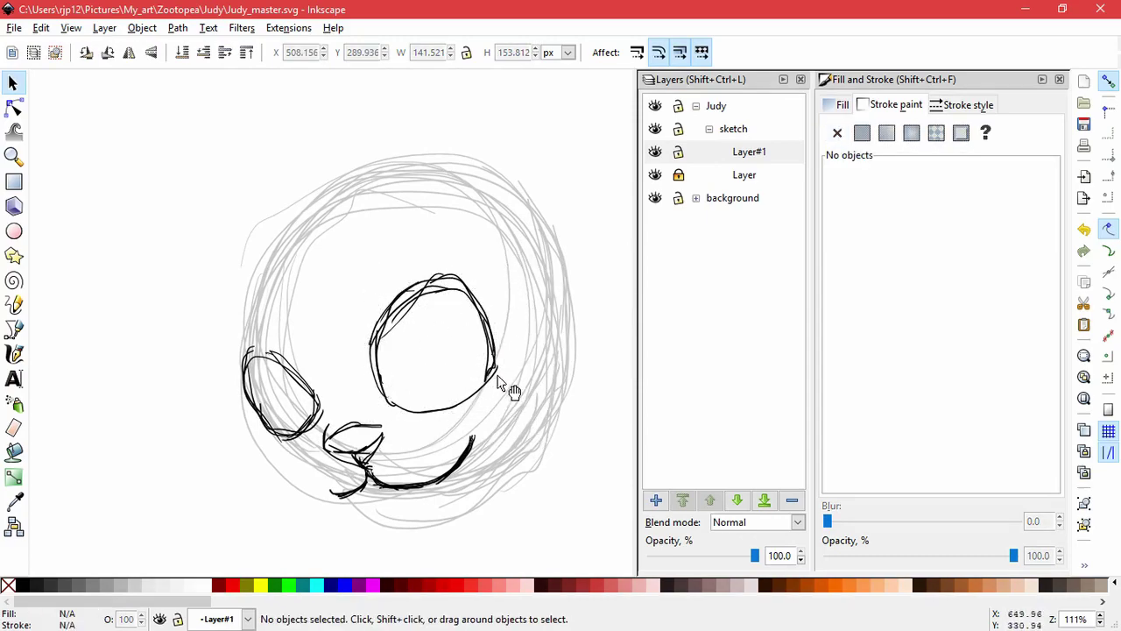
Step: Reselect all strokes of the large eye and fine-tune its fit with small adjustments
key("5")
left_click_drag(432, 445, 216, 267)
left_click(362, 295)
mouse_move(394, 348)
left_mouse_down()
mouse_move(395, 364)
mouse_move(398, 350)
left_mouse_up()
left_click_drag(325, 411, 324, 411)
left_click(419, 390)
Step: Make the small eye slightly narrower and taller, adjusting its tilt to follow the edge of the head circle
left_click_drag(228, 306, 310, 380)
left_click(282, 419)
scroll(282, 383, "up", 1)
scroll(285, 412, "up", 2)
left_click_drag(173, 168, 362, 376)
left_click_drag(298, 360, 293, 350)
mouse_move(357, 278)
left_mouse_down()
mouse_move(355, 289)
mouse_move(357, 274)
left_mouse_up()
left_click(379, 270)
left_click_drag(445, 383, 382, 430)
left_click_drag(129, 239, 306, 415)
left_click(282, 353)
mouse_move(291, 245)
left_mouse_down()
mouse_move(296, 258)
mouse_move(308, 249)
left_mouse_up()
left_click(337, 256)
Step: Delete the surplus stroke at the outer end of the mouth's long curve
middle_click(488, 354, "shift")
middle_click(488, 354, "shift")
left_click_drag(495, 372, 446, 419)
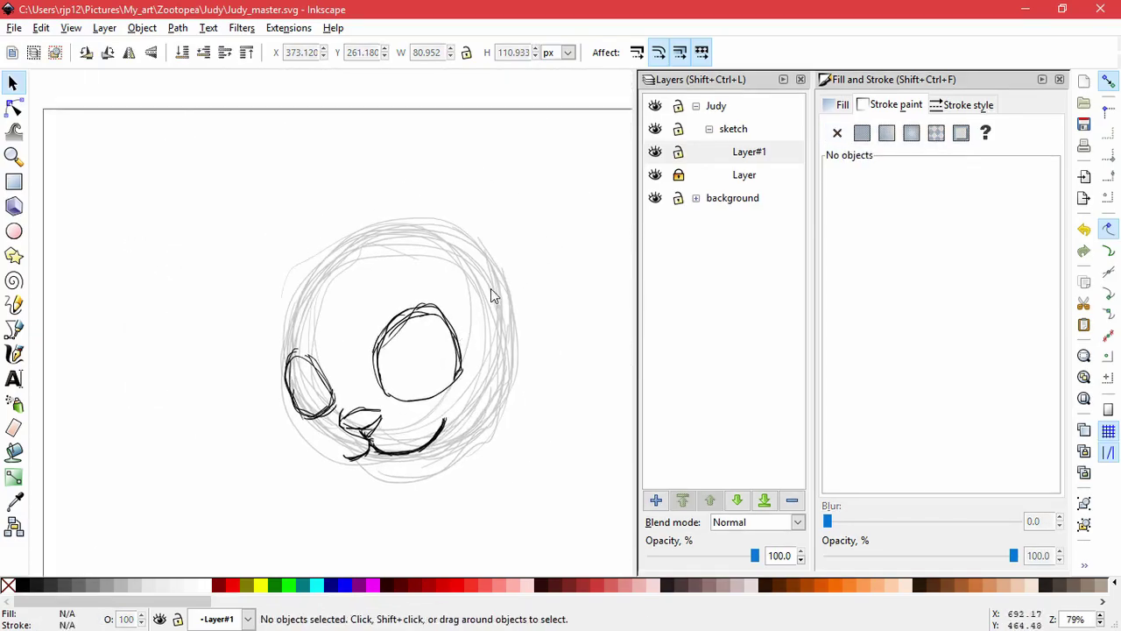
left_click_drag(489, 484, 323, 429)
left_click(427, 442)
left_click_drag(446, 445, 447, 438)
left_click(456, 460)
left_click(495, 453)
key("Delete")
Step: Delete more overlapping strokes from the mouth's long curve to thin its outer end
left_click(440, 438)
left_click(440, 440)
left_click(470, 445)
mouse_move(437, 441)
left_mouse_down()
mouse_move(491, 489)
mouse_move(527, 466)
left_mouse_up()
left_click(462, 423, "shift")
key("Delete")
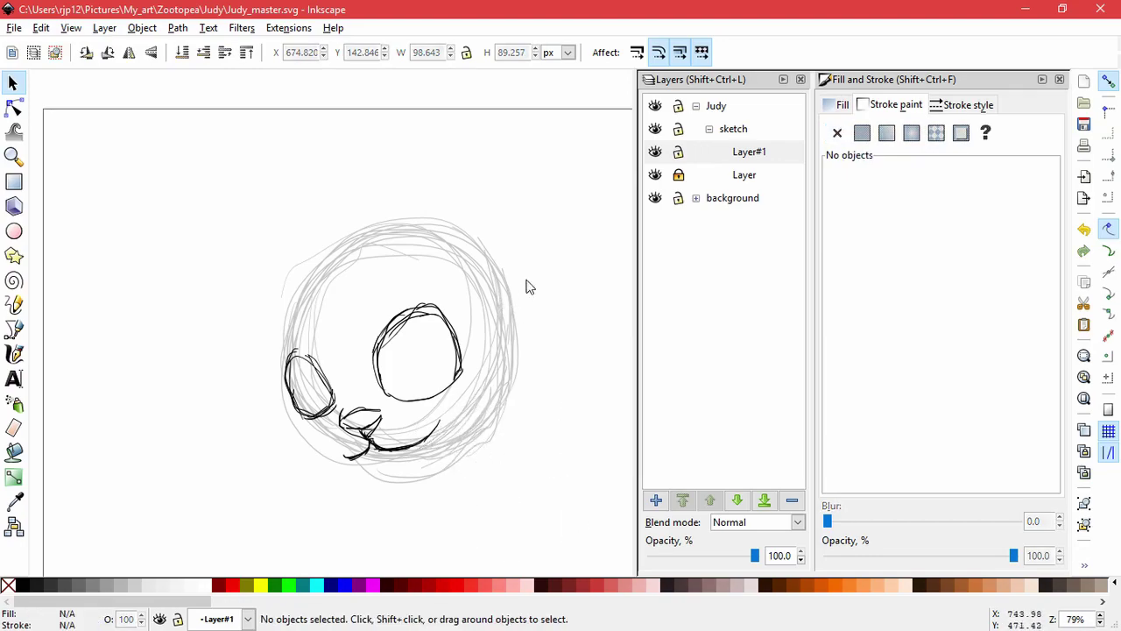
Step: Add a new layer above the facial features layer and lock the features layer
left_click(656, 499)
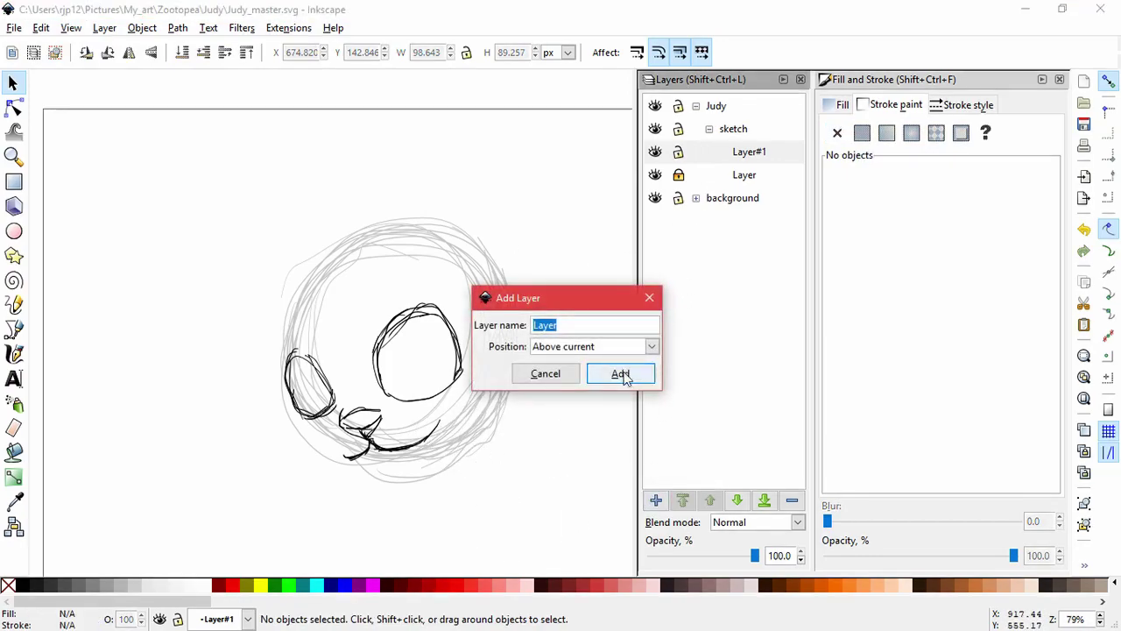
left_click(620, 376)
left_click(678, 175)
Step: Set the calligraphic fill to black and sketch the cheek and jaw curve below the small eye, undoing misplaced strokes
left_click(14, 352)
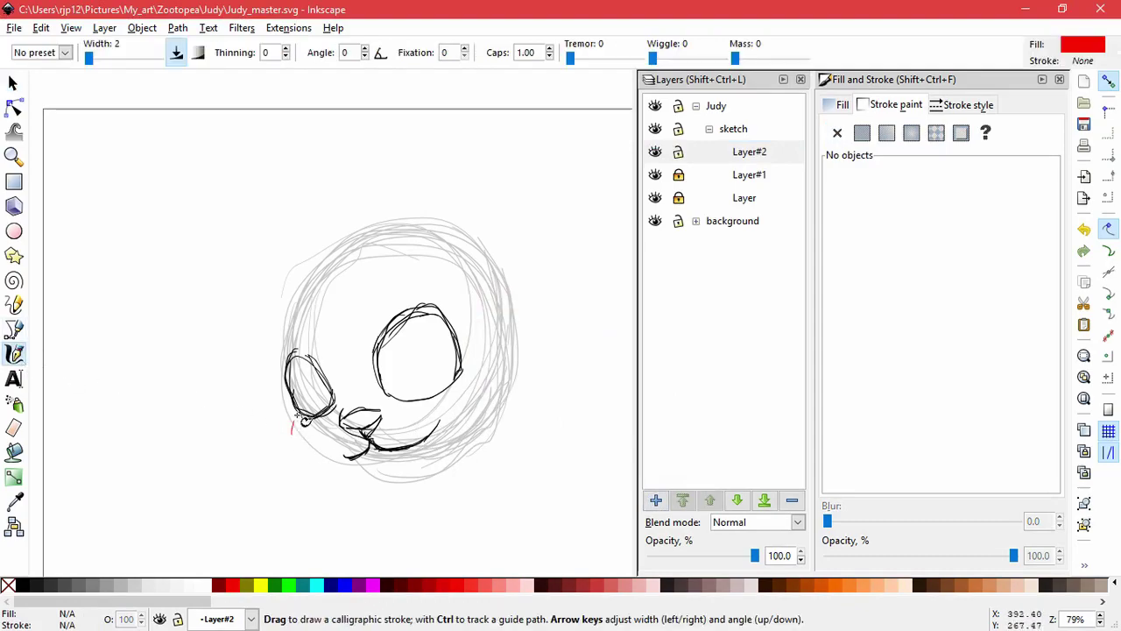
mouse_move(281, 473)
left_mouse_down()
mouse_move(313, 437)
mouse_move(388, 512)
left_mouse_up()
key("ctrl+z")
key("ctrl+z")
left_click(23, 584)
mouse_move(314, 475)
left_mouse_down()
mouse_move(308, 429)
mouse_move(337, 478)
left_mouse_up()
key("ctrl+z")
key("ctrl+z")
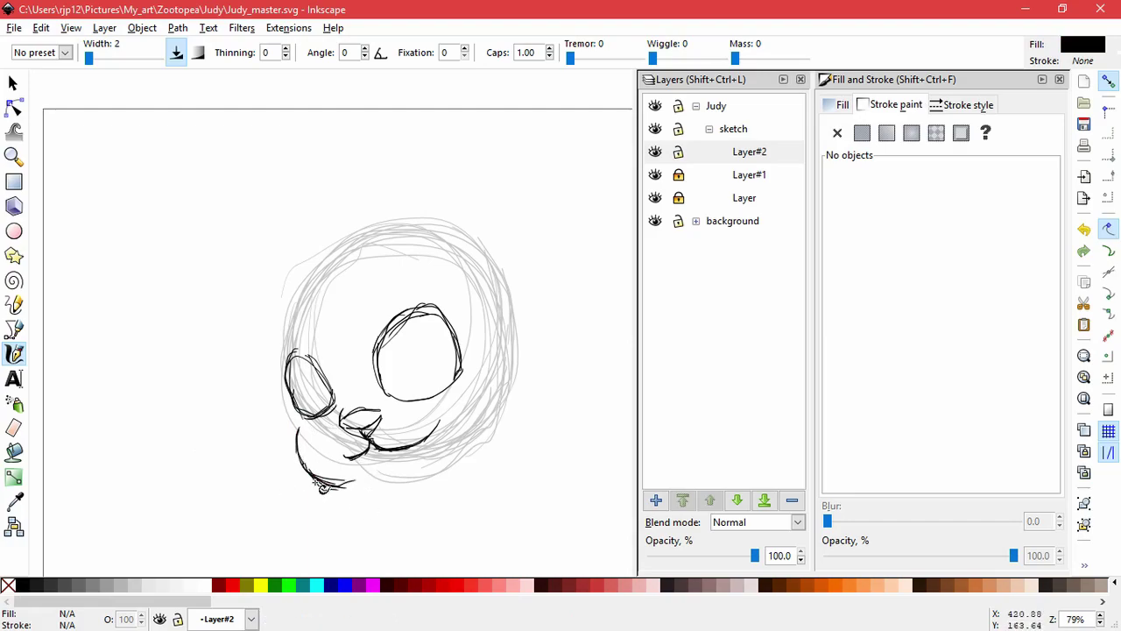
key("ctrl+z")
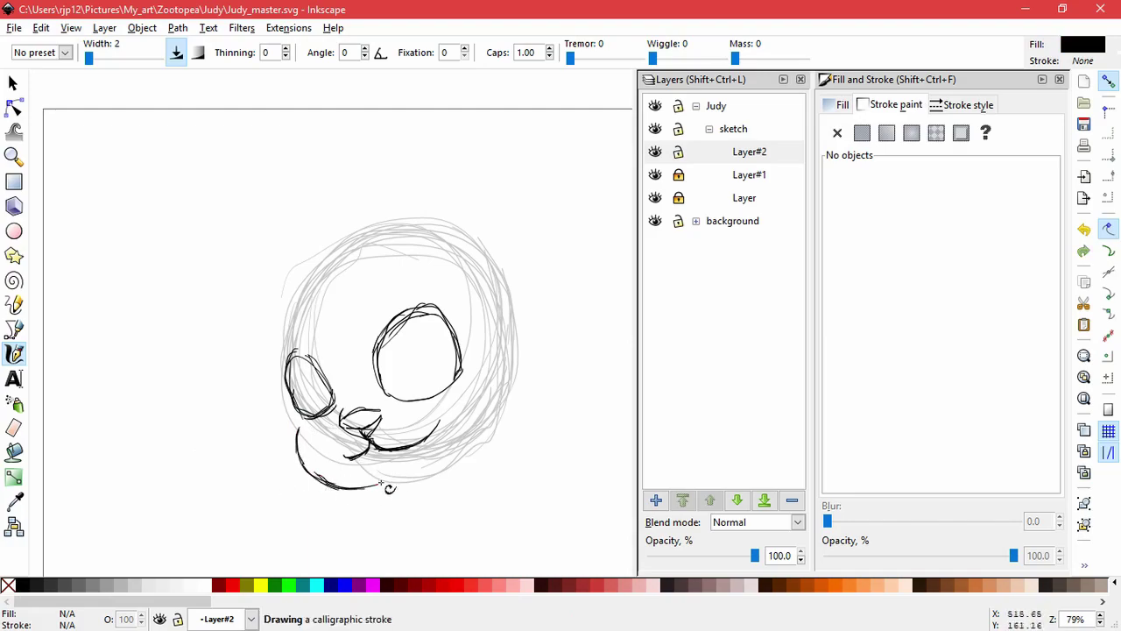
Step: Select the jaw strokes and adjust their position and slant so the curve starts right beneath the small eye
left_click(13, 84)
left_click_drag(217, 386, 401, 553)
left_click_drag(352, 488, 351, 481)
left_click_drag(379, 488, 259, 416)
left_click(321, 554)
left_click_drag(293, 453, 287, 453)
left_click_drag(305, 452, 313, 453)
left_click_drag(372, 497, 374, 503)
left_click_drag(344, 497, 343, 496)
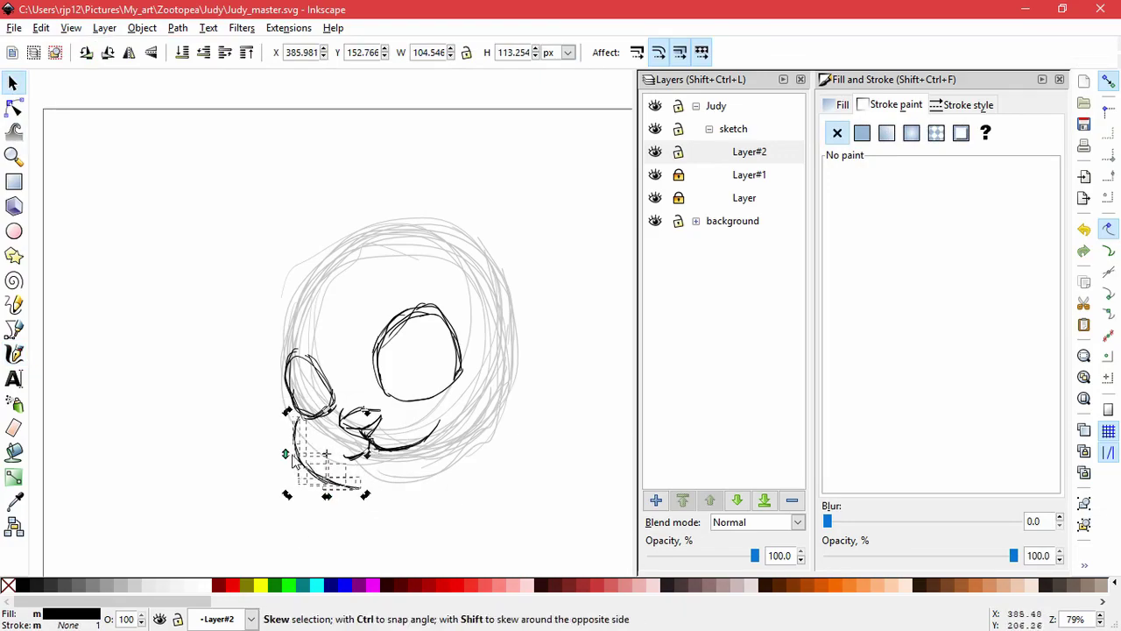
left_click(412, 544)
Step: Sketch the opposite cheek line beyond the large eye with calligraphic strokes and adjust it inward
left_click(15, 354)
left_click_drag(511, 350, 530, 418)
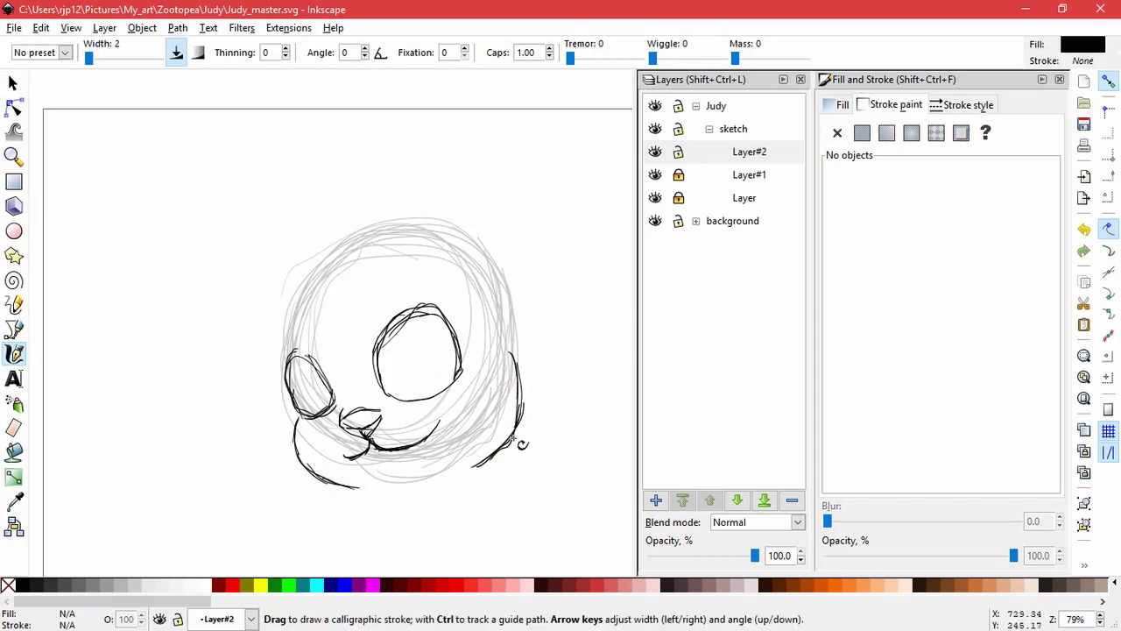
left_click(13, 82)
mouse_move(544, 522)
left_mouse_down()
mouse_move(462, 313)
mouse_move(496, 370)
left_mouse_up()
left_click(514, 359)
left_click_drag(522, 412, 513, 403)
left_click(517, 498)
Step: Nudge the jaw curve under the small eye slightly upward and move the opposite cheek line closer to the face
left_click_drag(270, 409, 271, 408)
left_click_drag(310, 474, 306, 469)
left_click_drag(364, 491, 363, 488)
left_click(416, 491)
left_click_drag(546, 501, 446, 331)
left_click_drag(510, 443, 496, 442)
left_click(374, 506)
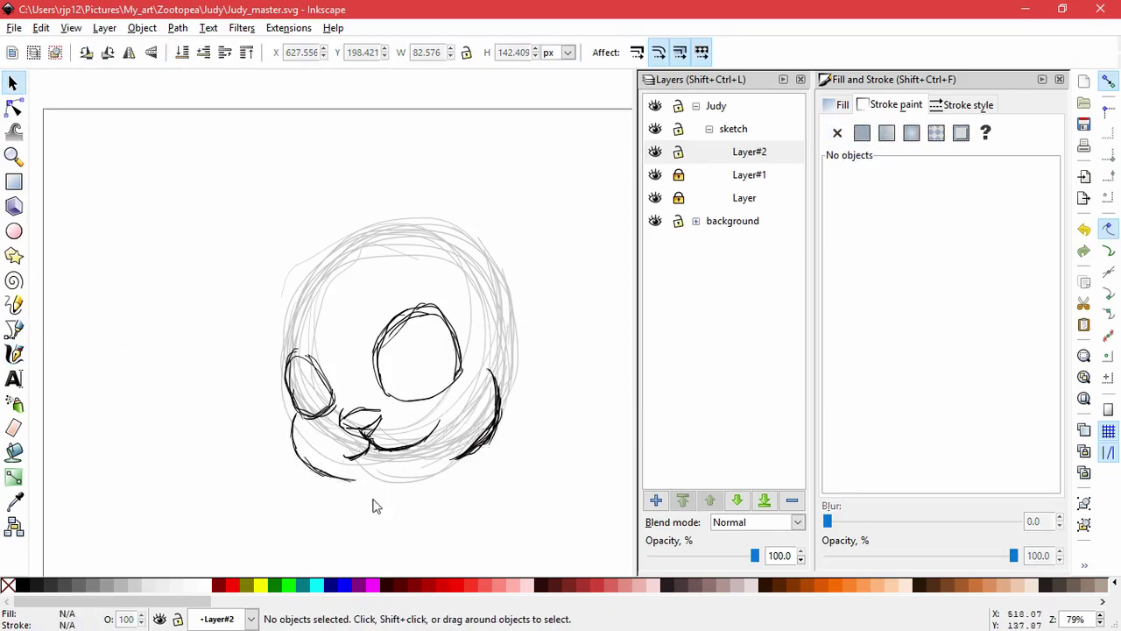
Step: Sketch the head outline with calligraphic strokes from the small eye over the crown down to the opposite cheek
left_click(14, 353)
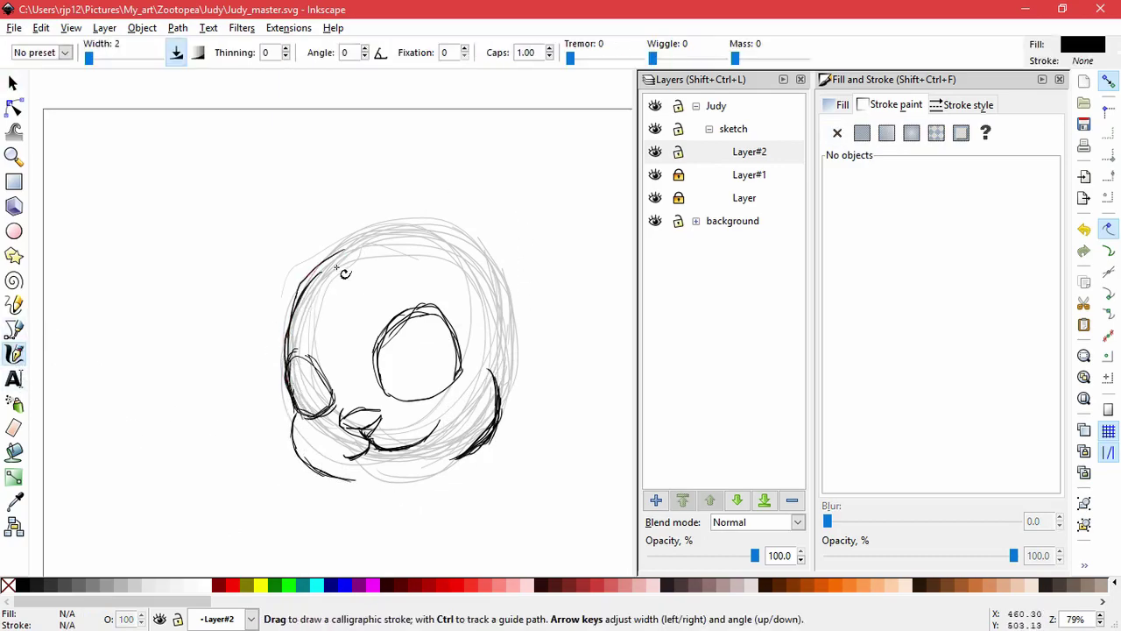
mouse_move(357, 251)
left_mouse_down()
mouse_move(413, 253)
mouse_move(369, 245)
mouse_move(418, 230)
mouse_move(403, 239)
mouse_move(489, 315)
left_mouse_up()
left_click_drag(443, 241, 506, 376)
left_click_drag(496, 338, 504, 392)
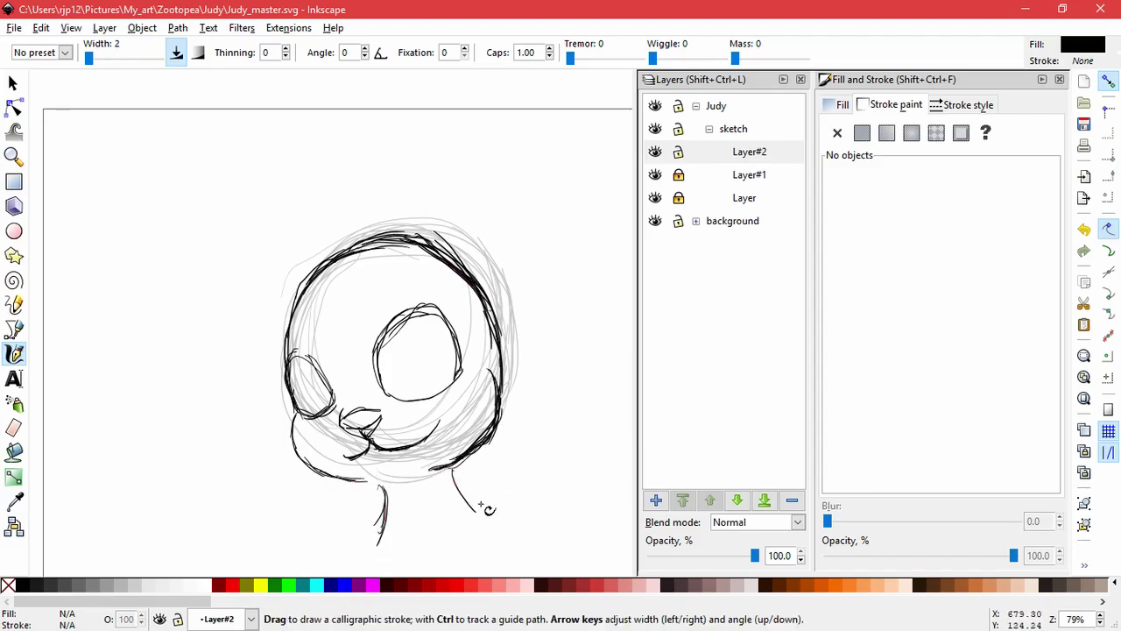
Step: Draw the two neck lines below the jaw with calligraphic strokes, redoing a misplaced one
left_click_drag(381, 489, 377, 538)
mouse_move(452, 498)
left_mouse_down()
mouse_move(444, 467)
mouse_move(484, 516)
left_mouse_up()
key("ctrl+z")
left_click_drag(363, 481, 384, 515)
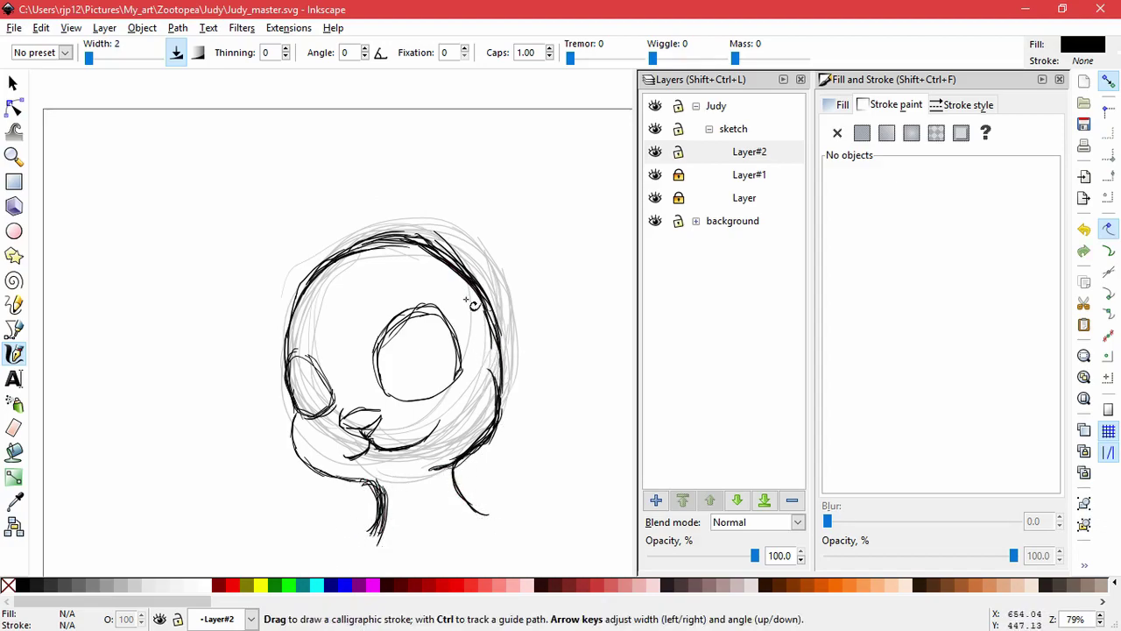
Step: Select the jaw, cheek and neck strokes together and compress them slightly upward
left_click(13, 83)
scroll(536, 459, "down", 1)
left_click_drag(550, 538, 255, 325)
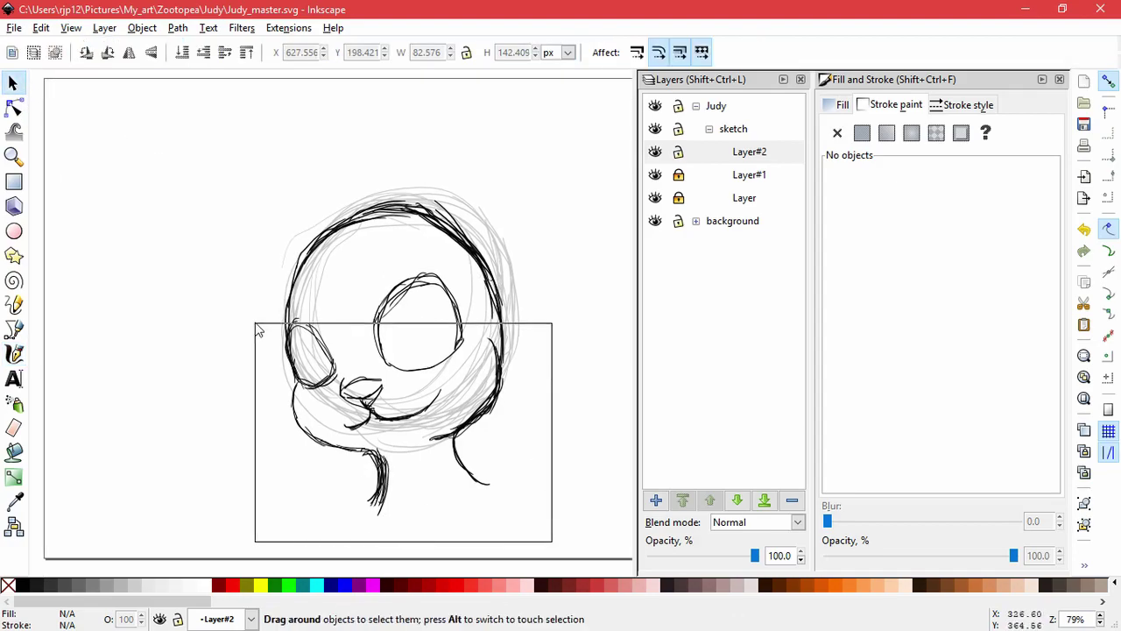
left_click_drag(393, 526, 400, 517)
left_click_drag(532, 537, 251, 324)
left_click_drag(491, 412, 495, 410)
left_click(441, 515)
Step: Delete the surplus strokes of the neck line below the chin, leaving a single clean curve
mouse_move(383, 477)
left_mouse_down()
mouse_move(416, 508)
mouse_move(471, 496)
mouse_move(424, 491)
mouse_move(424, 505)
left_mouse_up()
key("Delete")
key("Delete")
key("Delete")
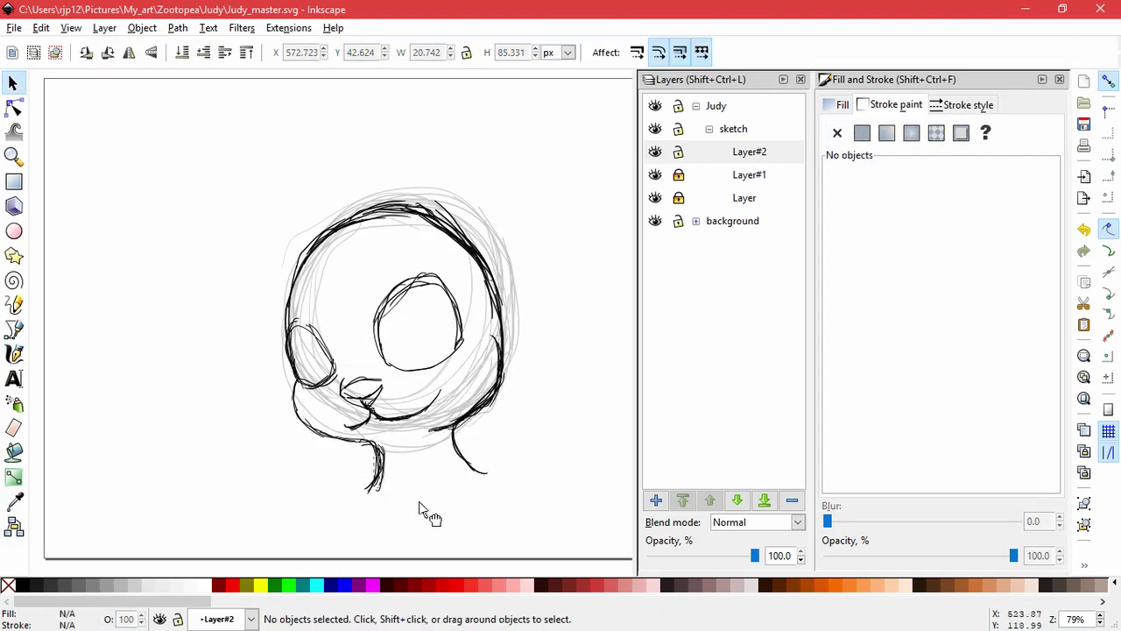
key("Delete")
mouse_move(384, 471)
left_mouse_down()
mouse_move(422, 479)
mouse_move(428, 520)
mouse_move(424, 510)
mouse_move(359, 496)
left_mouse_up()
key("Delete")
key("Delete")
key("Delete")
left_click(375, 470)
left_click_drag(381, 443, 438, 515)
left_click(425, 505)
key("Delete")
Step: Delete the overshooting strokes where the large-eye side's cheek meets the neck
left_click_drag(438, 429, 438, 540)
key("Delete")
mouse_move(455, 425)
left_mouse_down()
mouse_move(528, 460)
mouse_move(433, 328)
mouse_move(439, 431)
left_mouse_up()
key("Delete")
left_click(537, 424)
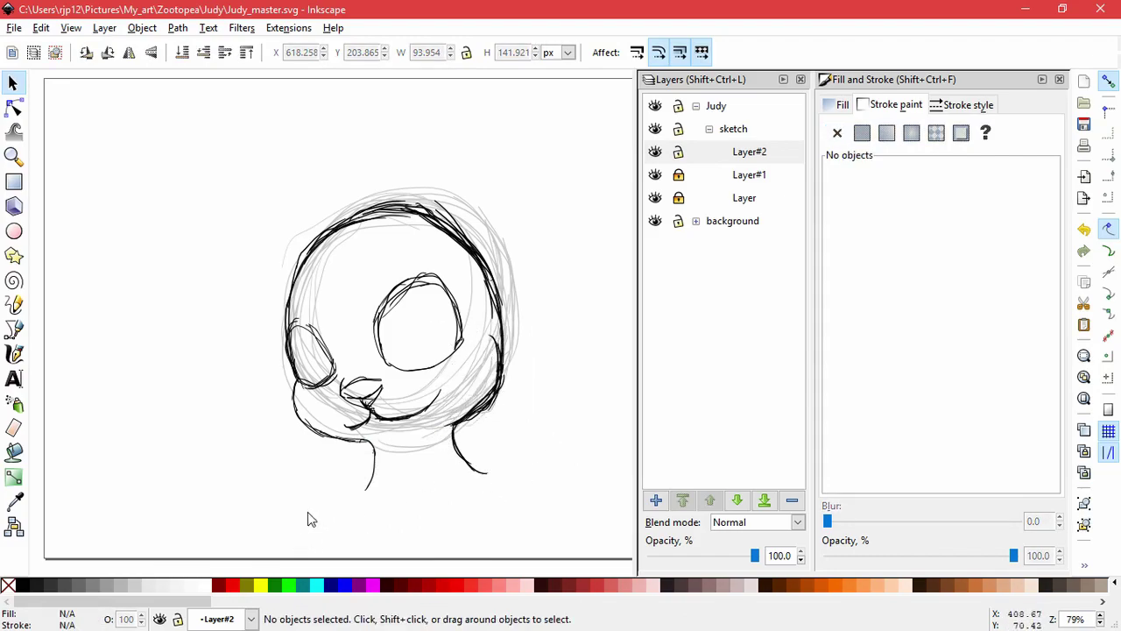
Step: Lock the head outline layer, unlock the facial features layer, and scale both eyes down slightly together
left_click_drag(242, 279, 487, 391)
left_click(678, 151)
left_click_drag(257, 302, 350, 401)
left_click_drag(346, 234, 476, 390)
left_click(461, 319)
left_click_drag(469, 270, 473, 275)
left_click_drag(454, 335, 459, 337)
left_click_drag(473, 272, 471, 279)
Step: Fine-tune the fit of both eyes inside the head outline, undoing the misjudged adjustment
left_click(465, 331)
left_click_drag(471, 334, 465, 335)
left_click(409, 293)
left_click(402, 303)
mouse_move(376, 276)
left_mouse_down()
mouse_move(379, 296)
mouse_move(381, 283)
left_mouse_up()
key("ctrl+z")
left_click_drag(467, 335, 471, 340)
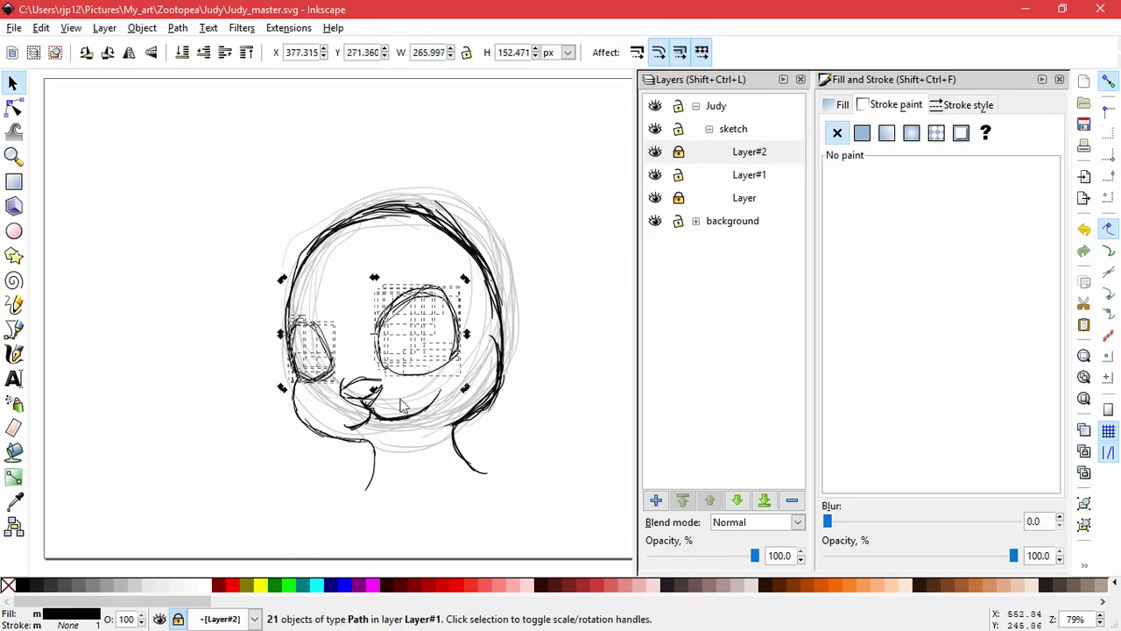
Step: Nudge the nose and mouth strokes slightly and select the small eye's lower stroke
left_click(308, 475)
left_click_drag(323, 372, 323, 373)
left_click(381, 402)
left_click_drag(389, 437, 385, 443)
left_click(302, 393)
left_click(308, 383)
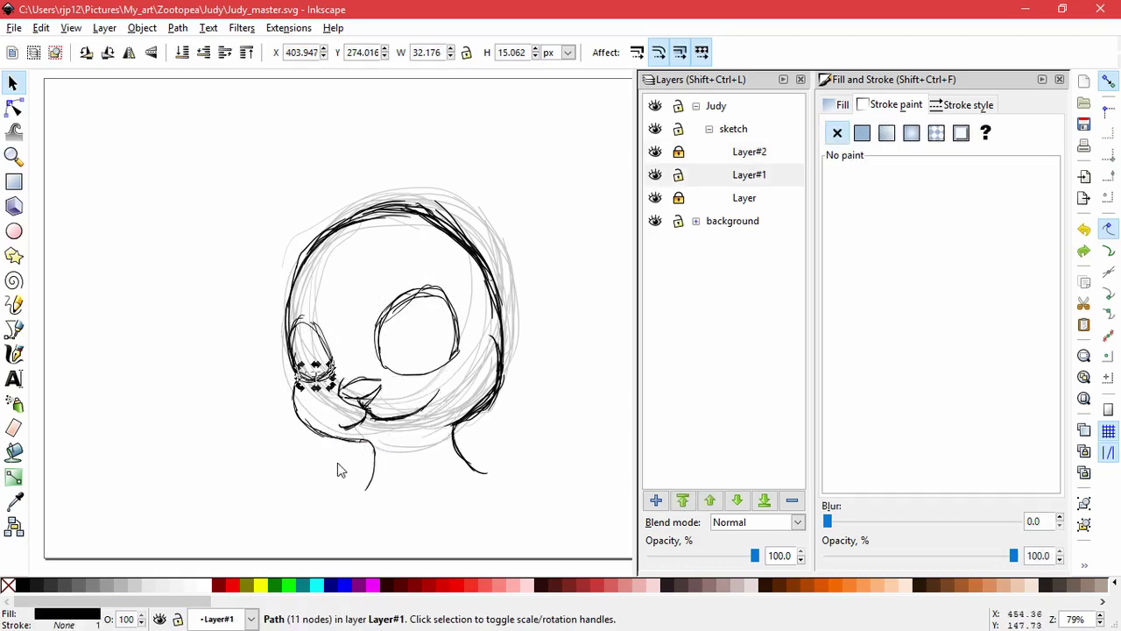
Step: Select the mouth's short curve below the nose and shift it slightly outward and upward
left_click(328, 463)
left_click_drag(306, 460, 351, 430)
left_click(359, 426)
left_click(351, 472)
Step: Delete the overshooting stroke from the mouth's long curve and slightly adjust the remaining curve
left_click(417, 451)
left_click_drag(437, 397, 436, 484)
key("Delete")
left_click_drag(426, 439, 360, 391)
left_click(375, 419)
left_click_drag(430, 414, 430, 408)
left_click(379, 492)
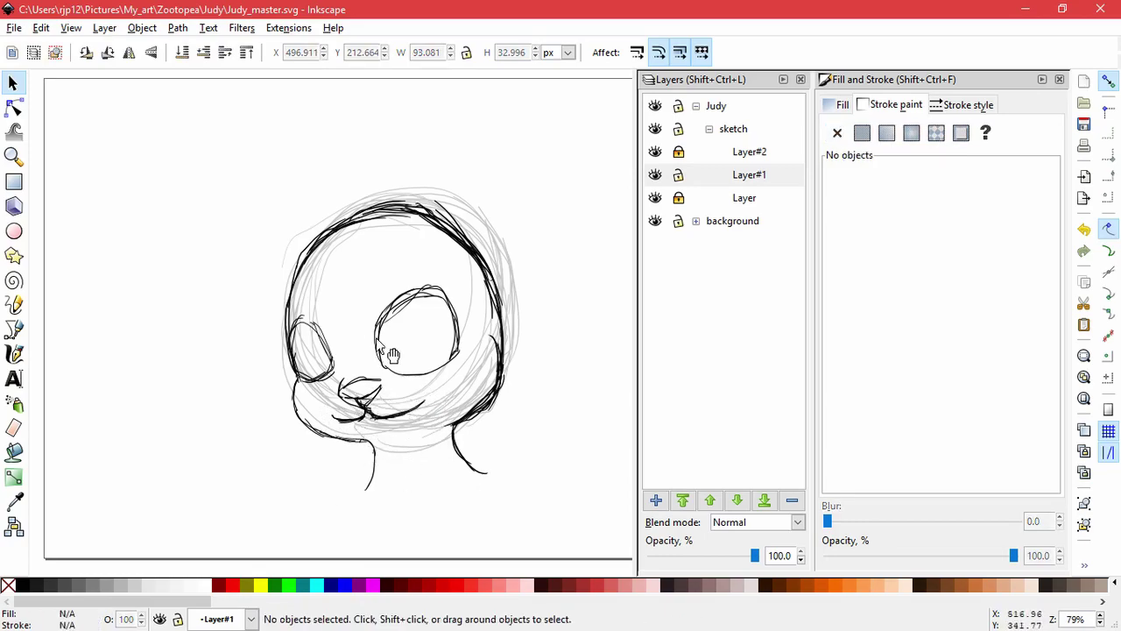
Step: Delete two surplus strokes from the nose and mouth area of the sketch
left_click_drag(357, 346, 358, 320)
key("Delete")
left_click_drag(363, 400, 363, 344)
key("Delete")
Step: Delete the duplicate strokes along the upper-left edge of the nose, undoing the misjudged move
scroll(387, 401, "up", 4)
left_click_drag(308, 407, 295, 290)
key("ctrl+z")
mouse_move(233, 396)
left_mouse_down()
mouse_move(239, 412)
mouse_move(229, 329)
left_mouse_up()
key("Delete")
left_click_drag(231, 397, 228, 311)
key("Delete")
Step: Delete surplus strokes along the right side of the nose, undoing the misplaced changes
mouse_move(314, 406)
left_mouse_down()
mouse_move(328, 412)
mouse_move(413, 363)
mouse_move(290, 407)
left_mouse_up()
key("Delete")
mouse_move(307, 395)
left_mouse_down()
mouse_move(273, 394)
mouse_move(274, 380)
mouse_move(274, 414)
mouse_move(269, 403)
mouse_move(288, 324)
left_mouse_up()
left_click(234, 405)
key("ctrl+z")
key("ctrl+z")
left_click(310, 387)
key("Delete")
Step: Delete the remaining surplus strokes around the middle and upper-right edge of the nose
mouse_move(286, 413)
left_mouse_down()
mouse_move(282, 311)
mouse_move(296, 274)
mouse_move(250, 410)
left_mouse_up()
key("Delete")
key("Delete")
left_click(296, 394)
left_click(315, 382)
key("Delete")
left_click(295, 394)
key("Delete")
Step: Try to join the nose's upper-edge strokes at their meeting point and delete a surplus stroke on its right side
left_click(282, 390)
left_click(234, 399, "shift")
left_click(261, 402)
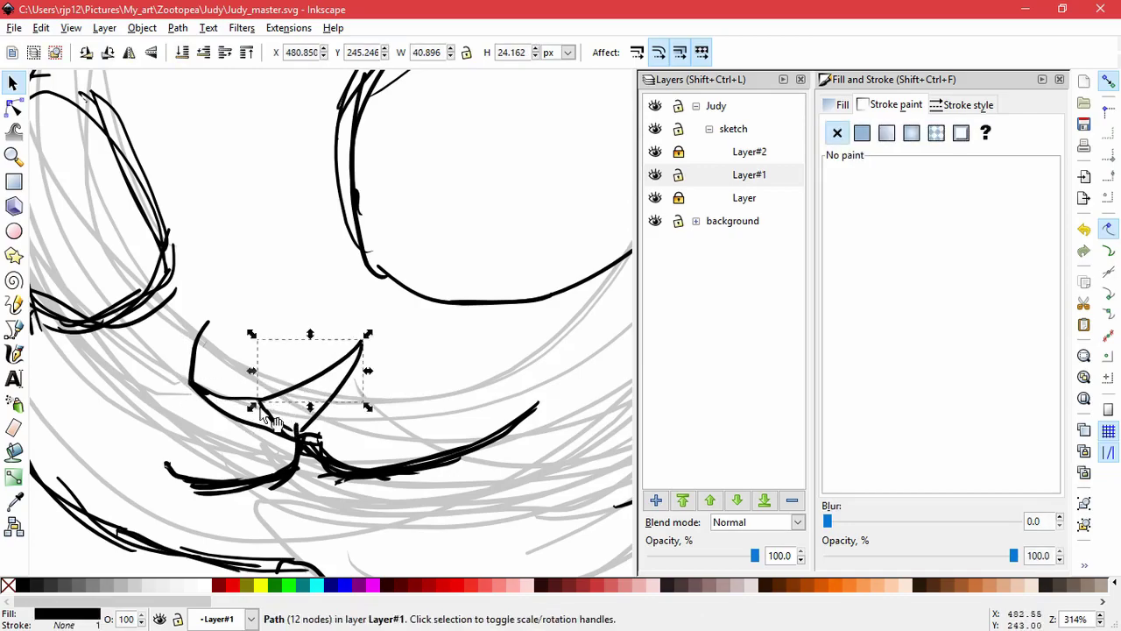
left_click(250, 405)
left_click(279, 404)
left_click(265, 408)
left_click_drag(253, 394, 263, 407)
left_click_drag(354, 351, 388, 378)
key("Delete")
Step: Delete the short surplus strokes cluttering the junction between the nose tip and the mouth
mouse_move(316, 437)
left_mouse_down()
mouse_move(421, 374)
mouse_move(359, 377)
mouse_move(455, 354)
left_mouse_up()
key("Delete")
key("Delete")
left_click(317, 444)
mouse_move(327, 451)
left_mouse_down()
mouse_move(309, 441)
mouse_move(421, 355)
mouse_move(353, 504)
left_mouse_up()
key("Delete")
key("Delete")
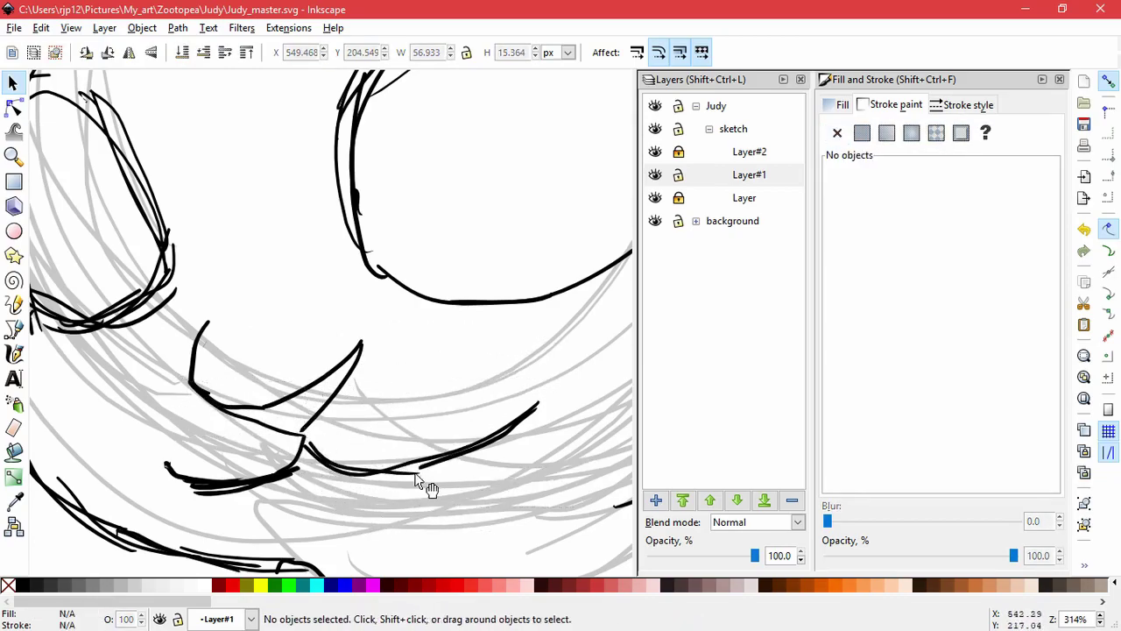
Step: Delete the duplicate stroke running along the mouth's long curve
left_click(416, 475)
left_click(406, 503)
left_click(416, 474)
left_click_drag(423, 480, 375, 480)
left_click_drag(423, 467, 420, 496)
key("Delete")
Step: Reshape the mouth's long curve by pushing it into a smoother line with the Tweak tool at width 20
left_click(404, 470)
left_click(13, 132)
left_click_drag(410, 410, 412, 433)
left_click_drag(387, 499, 418, 435)
left_click_drag(27, 58, 20, 58)
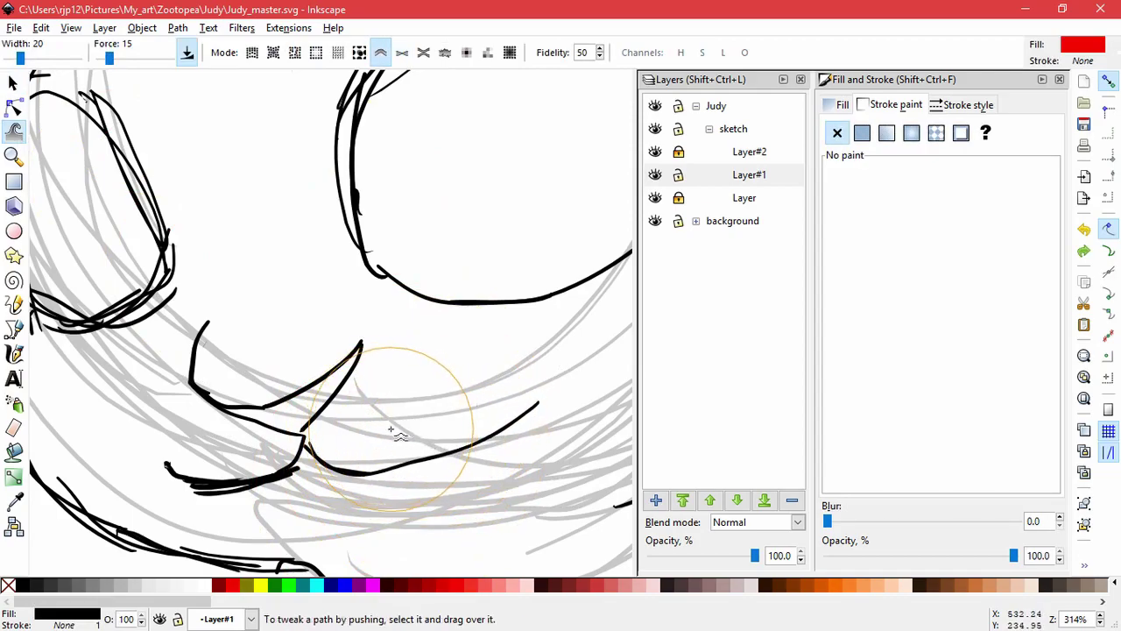
mouse_move(350, 520)
left_mouse_down()
mouse_move(473, 405)
mouse_move(514, 443)
mouse_move(554, 426)
mouse_move(567, 442)
mouse_move(456, 527)
mouse_move(450, 396)
mouse_move(468, 370)
left_mouse_up()
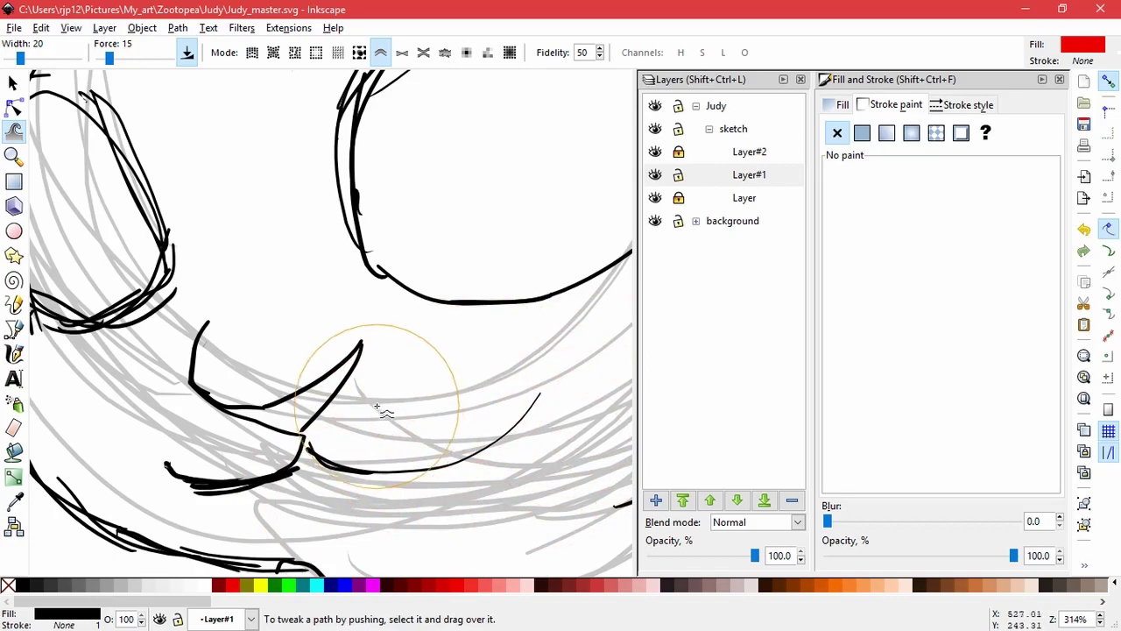
Step: Delete the duplicate strokes under the mouth's short curve, undoing the misplaced move
left_click(12, 83)
left_click(235, 503)
left_click_drag(219, 488, 359, 518)
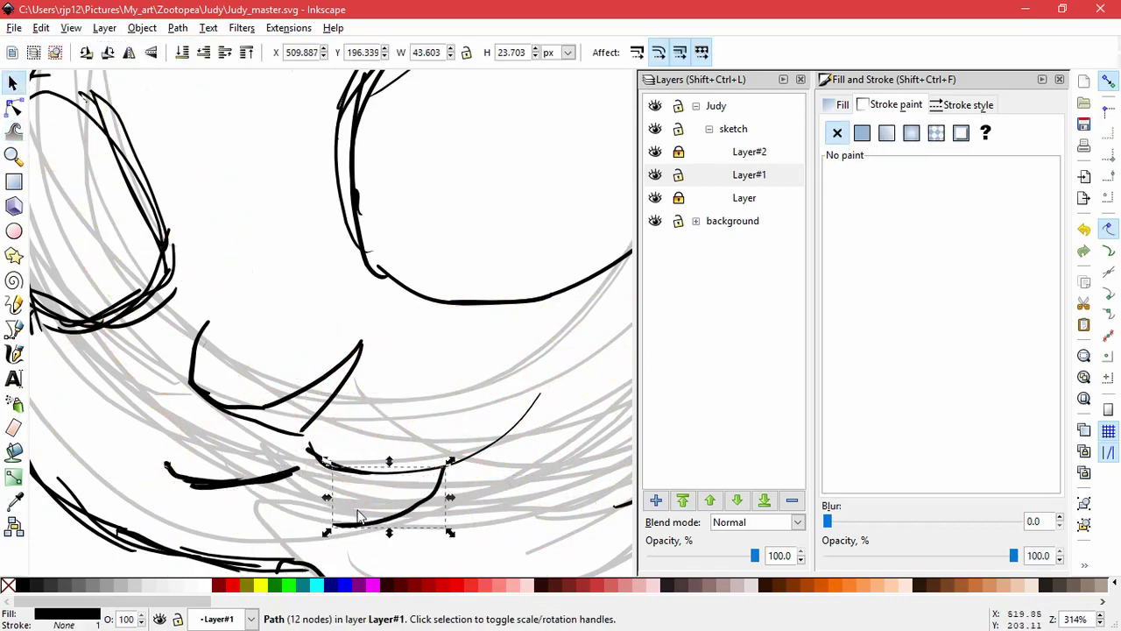
key("ctrl+z")
key("Delete")
left_click(213, 484)
left_click(208, 527)
left_click_drag(201, 489, 268, 529)
key("Delete")
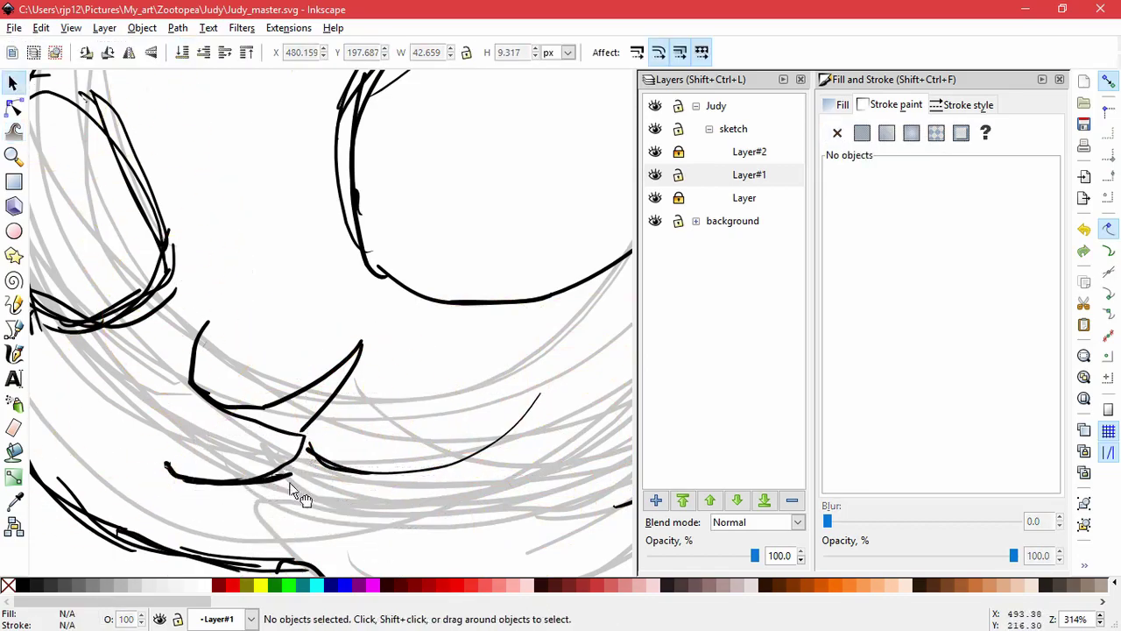
Step: Narrow the short mouth curve's lower stroke and scale both of its strokes to fit below the nose tip
left_click(278, 478)
left_click_drag(298, 480, 265, 480)
left_click(361, 531)
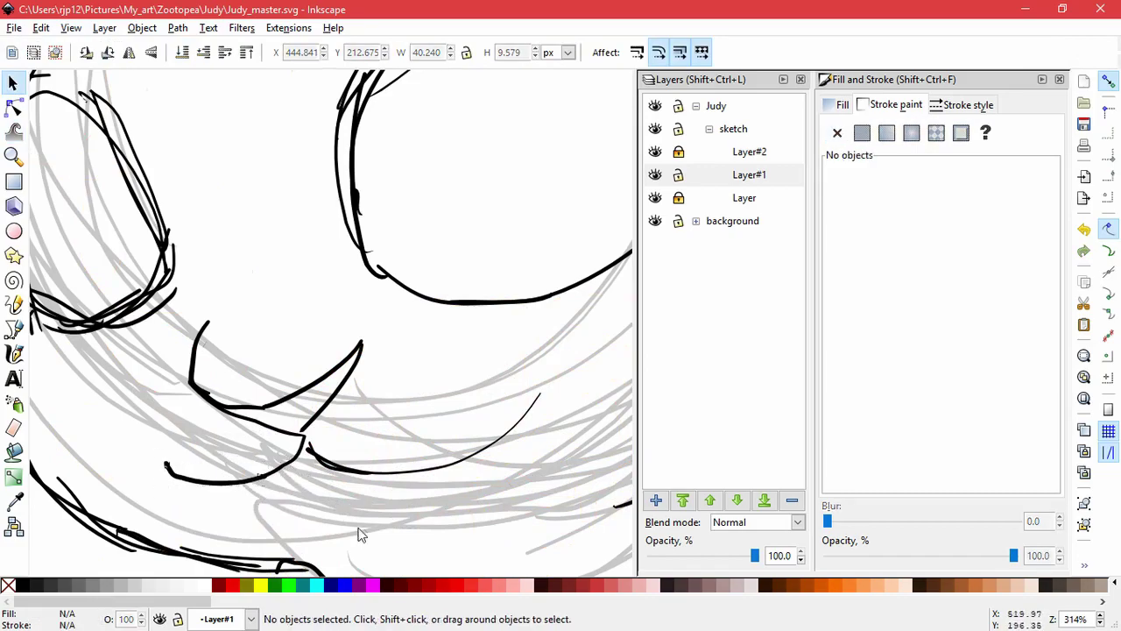
left_click(303, 445)
left_click(190, 481, "shift")
left_click_drag(310, 432, 301, 425)
left_click_drag(302, 425, 304, 436)
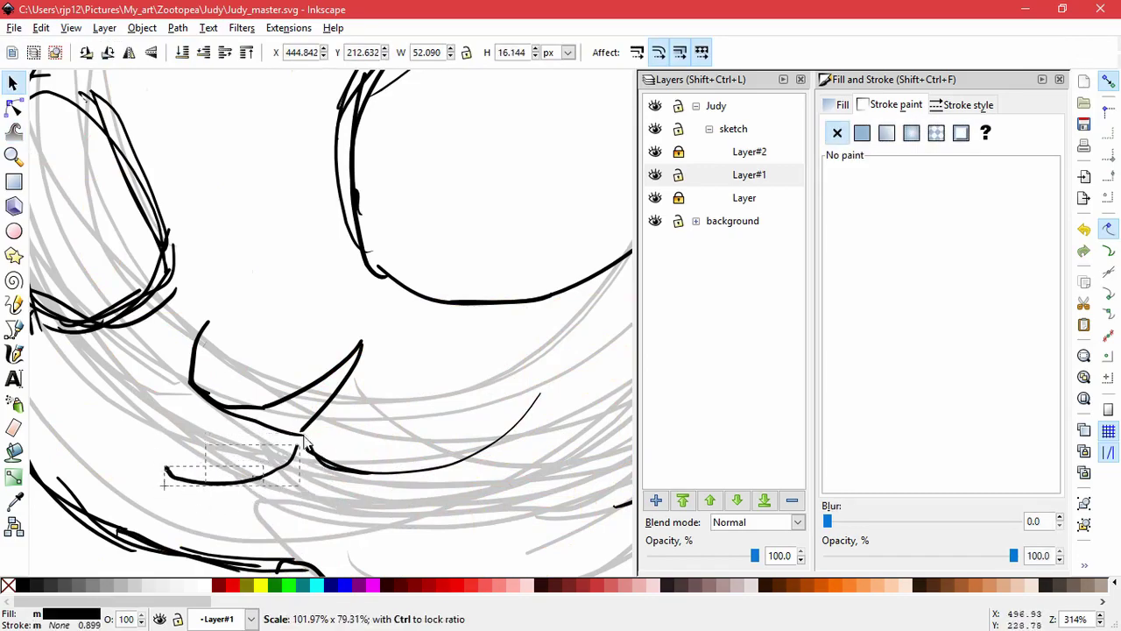
left_click(421, 522)
Step: Adjust the height of the mouth's long curve so it starts at the nose tip, undoing the first try
left_click(333, 473)
left_click_drag(302, 394, 299, 357)
key("ctrl+z")
left_click(330, 464)
left_click_drag(298, 431, 298, 421)
Step: Scale the mouth's short curve slightly to close the gap at the nose tip and check the whole page
left_click(299, 481)
left_click(295, 457)
left_click(177, 479, "shift")
left_click(290, 462, "shift")
left_click(290, 461, "shift")
left_click(293, 461)
left_click_drag(309, 463, 310, 457)
left_click(385, 479)
key("5")
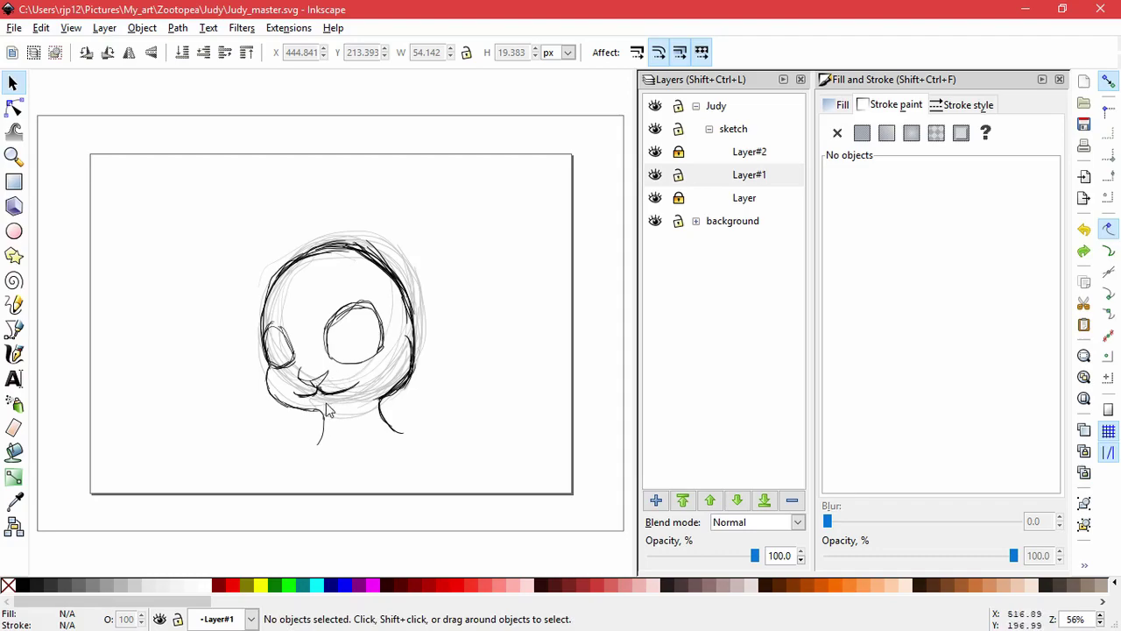
Step: Delete the overlapping surplus strokes from the lower part of the mouth's long curve
scroll(345, 408, "up", 5)
mouse_move(266, 422)
left_mouse_down()
mouse_move(337, 477)
mouse_move(283, 451)
mouse_move(353, 490)
left_mouse_up()
key("Delete")
key("Delete")
left_click_drag(304, 410, 409, 511)
key("Delete")
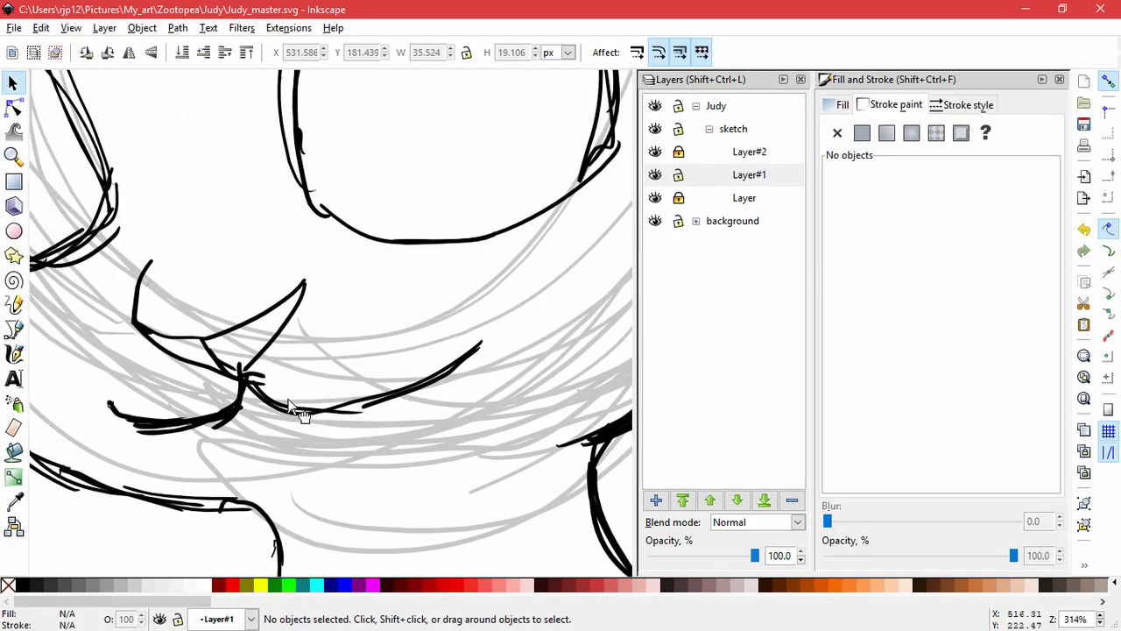
Step: Smooth the main stroke of the mouth's long curve with the Tweak tool
left_click(291, 406)
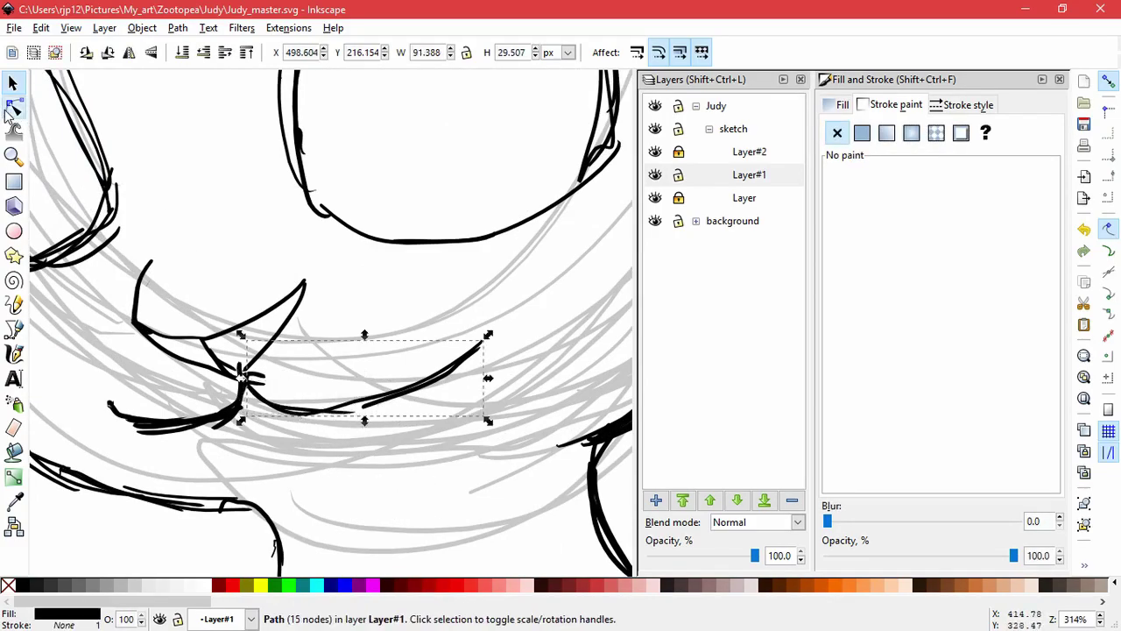
left_click(13, 131)
left_click(13, 83)
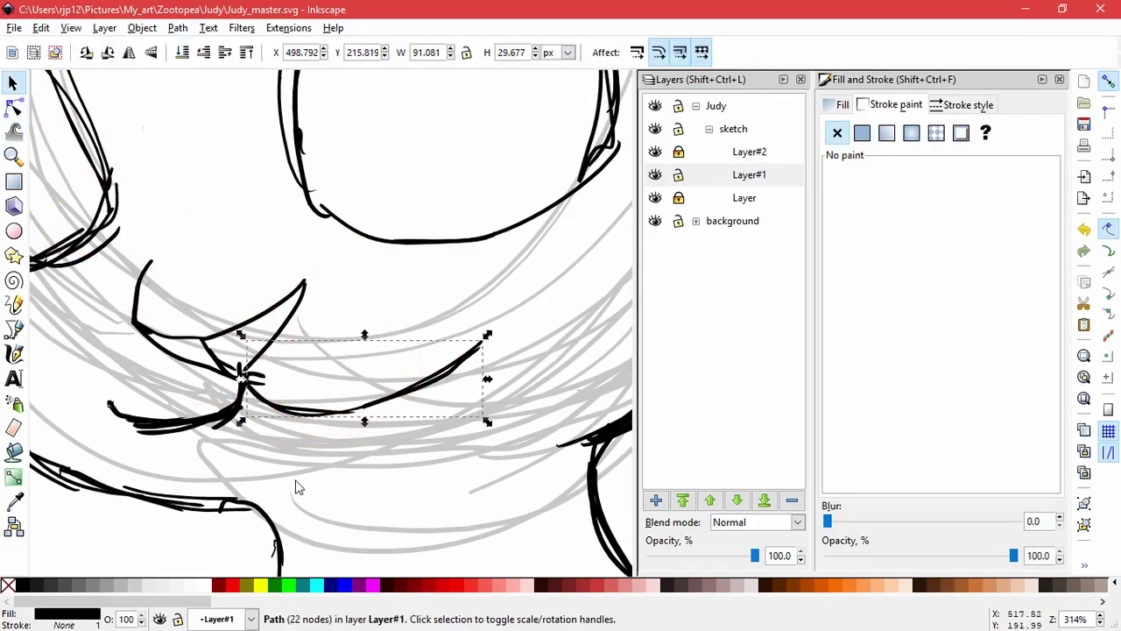
left_click(296, 482)
Step: Delete the short surplus strokes at the nose tip and beside the inner end of the mouth's short curve
left_click_drag(261, 375, 340, 357)
key("Delete")
left_click(282, 405)
left_click(219, 366)
left_click(179, 354)
key("Delete")
left_click(236, 373)
left_click_drag(227, 425, 295, 511)
key("Delete")
Step: Fit the short mouth curve's lower stroke closer to its neighbour, undoing the misjudged adjustment
mouse_move(174, 431)
left_mouse_down()
mouse_move(238, 476)
mouse_move(199, 421)
left_mouse_up()
left_click_drag(131, 440, 135, 436)
key("ctrl+z")
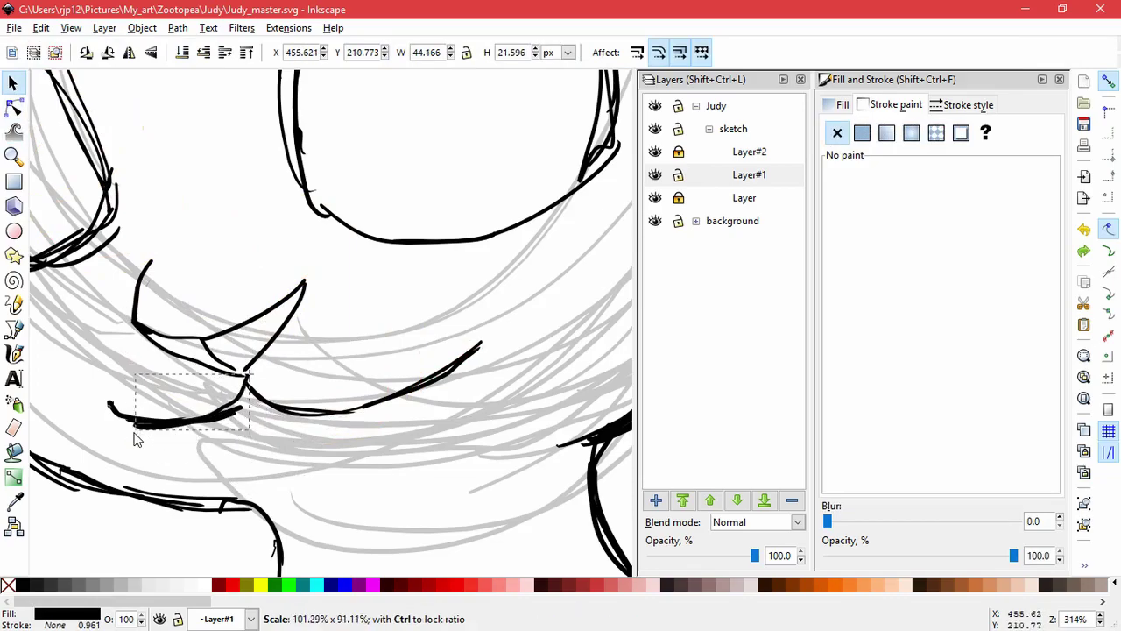
Step: Set the Tweak width to 13 and push the mouth's short curve into shape
key("w")
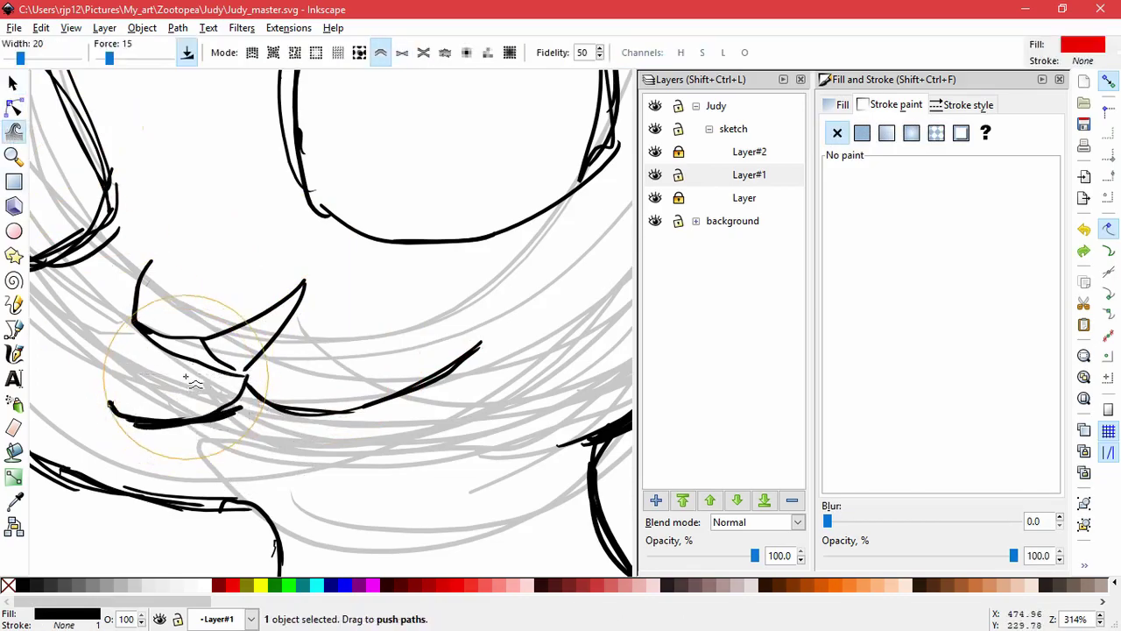
left_click_drag(39, 57, 14, 58)
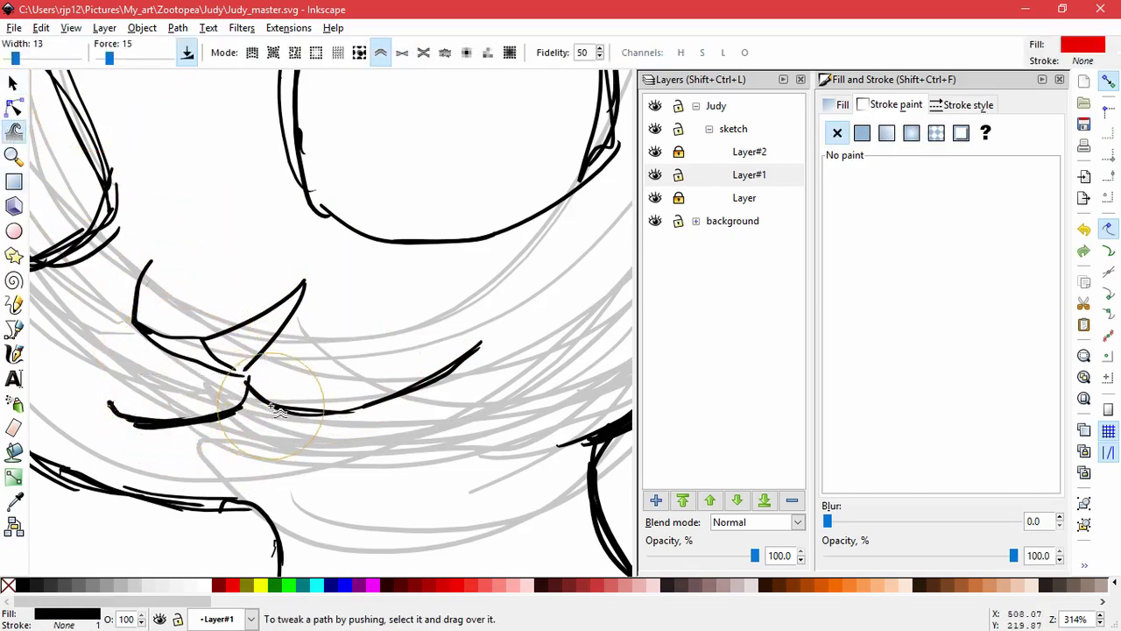
left_click(13, 83)
left_click(358, 449)
Step: Select all nose and mouth strokes and shift them slightly toward the small eye
key("4")
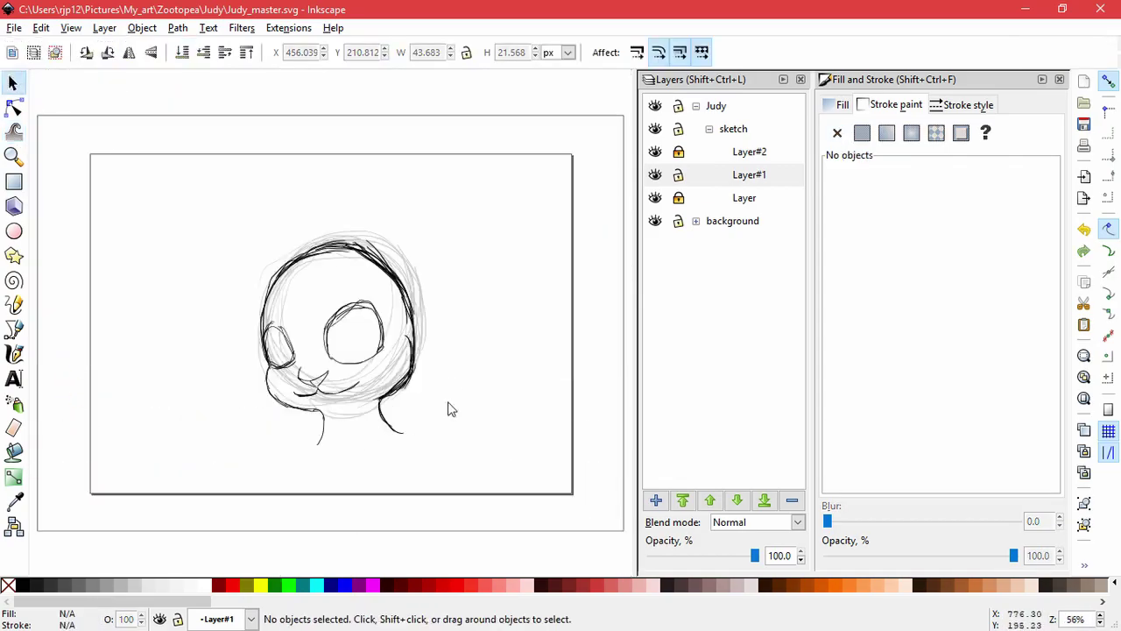
mouse_move(370, 407)
left_mouse_down()
mouse_move(280, 358)
mouse_move(303, 418)
left_mouse_up()
left_click(346, 461)
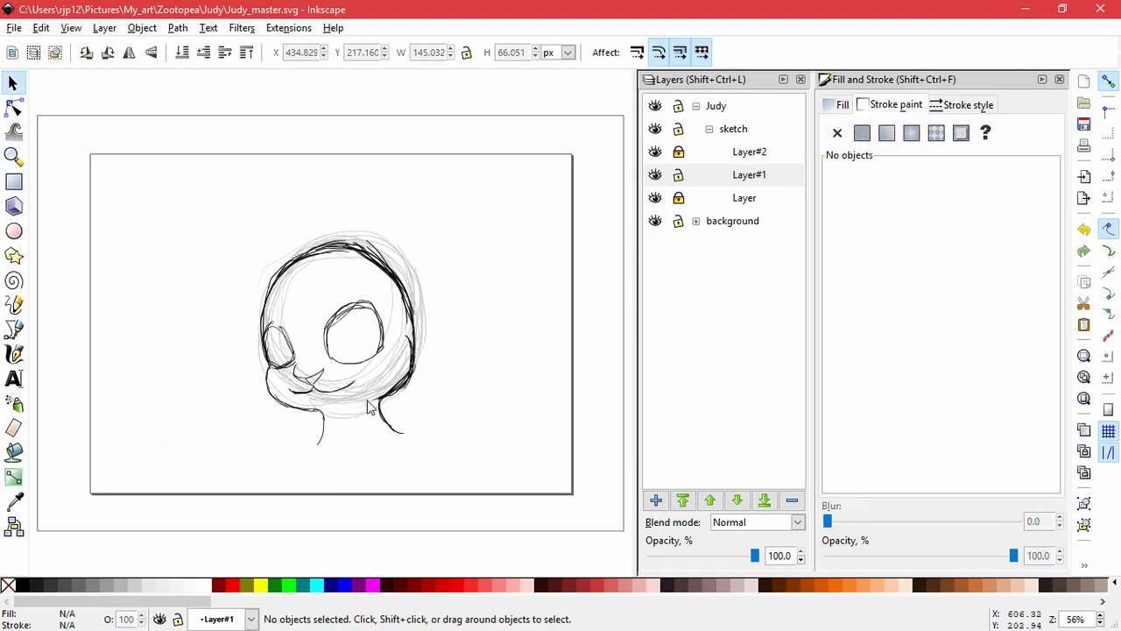
Step: Reselect the nose and mouth strokes and nudge them slightly upward
left_click_drag(367, 401, 281, 352)
left_click(323, 389)
mouse_move(369, 374)
left_mouse_down()
mouse_move(283, 373)
mouse_move(279, 361)
left_mouse_up()
left_click(353, 418)
left_click(330, 389)
left_click_drag(363, 381, 365, 382)
left_click(352, 435)
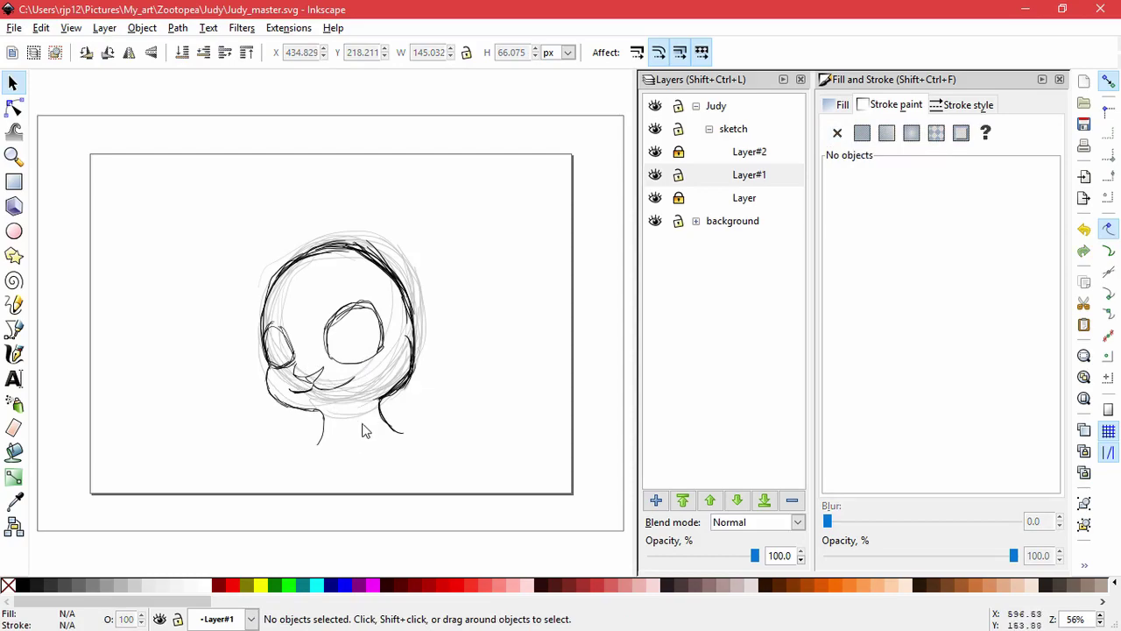
Step: Lock Layer#1, unlock Layer#2 and squash the head outline from the top to about 96% of its height
left_click(678, 175)
mouse_move(206, 229)
left_mouse_down()
mouse_move(441, 358)
mouse_move(462, 457)
left_mouse_up()
left_click_drag(339, 235, 338, 242)
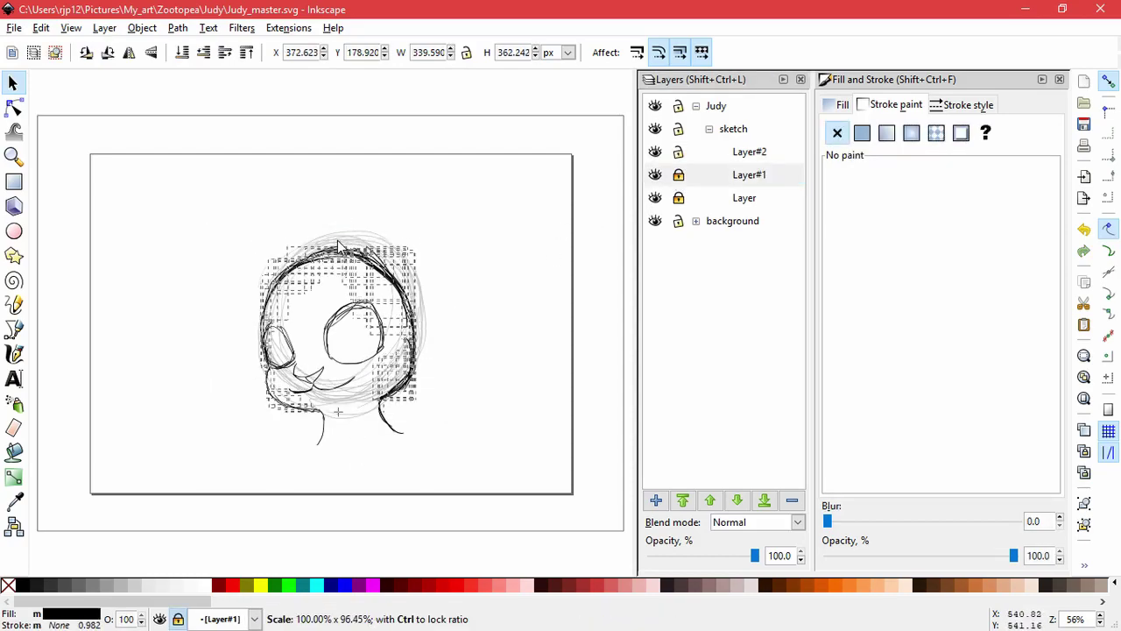
left_click(487, 337)
Step: Lock Layer#2 at 53.2% opacity and add a new layer above it
left_click(678, 152)
left_click_drag(755, 555, 706, 555)
left_click(656, 500)
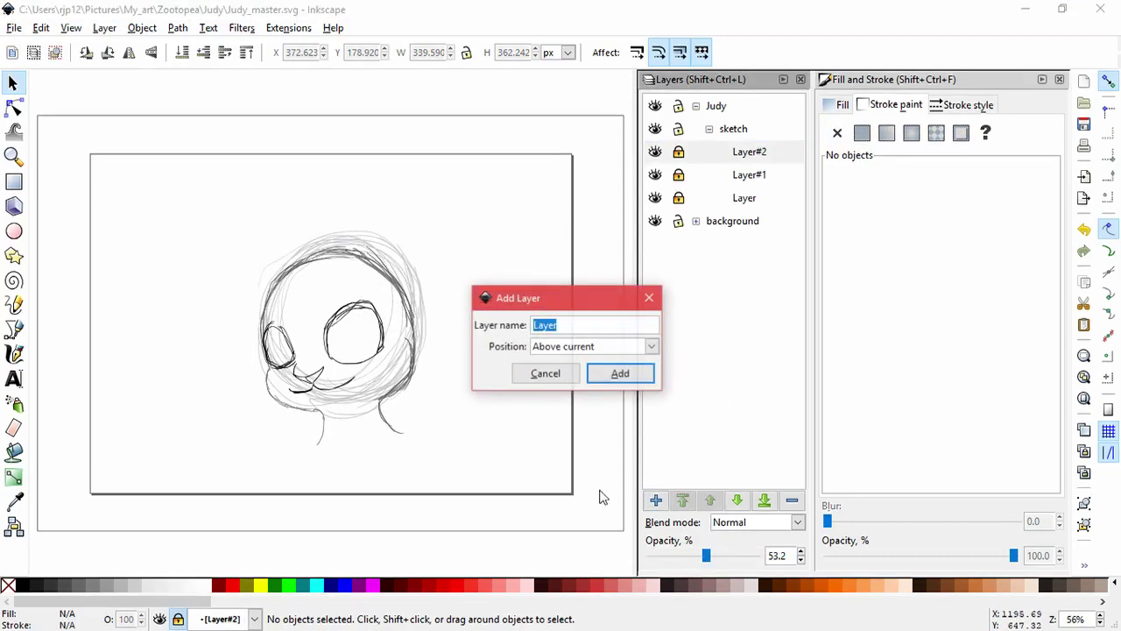
left_click(613, 390)
Step: Draw long calligraphic strokes sweeping down both sides of the head, from its upper edge to below the neck
key("c")
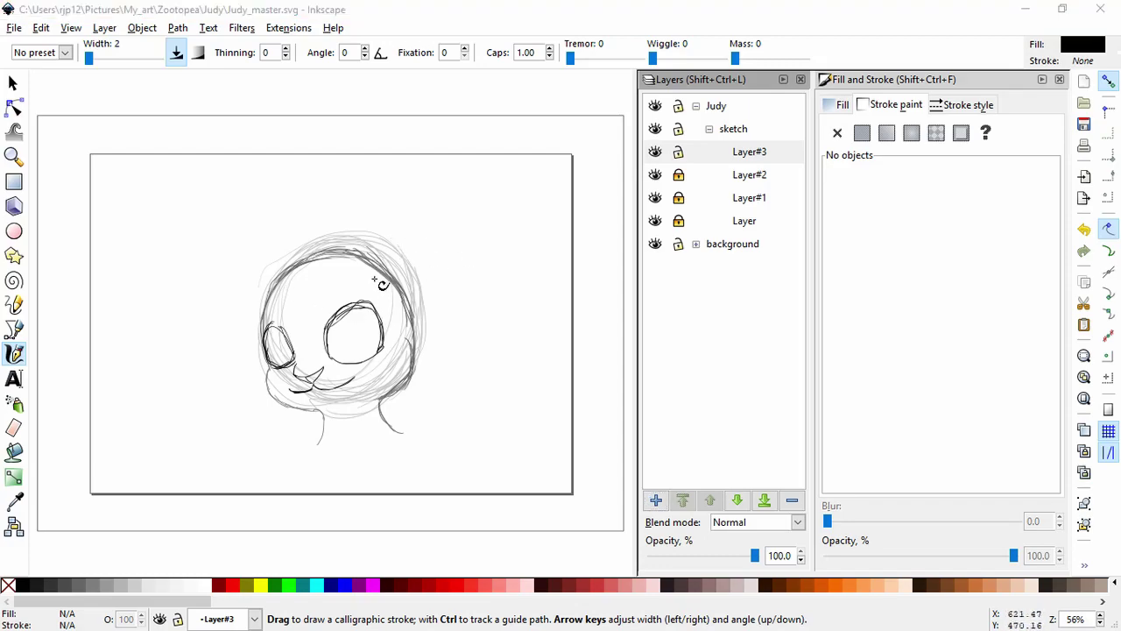
left_click_drag(374, 262, 422, 352)
left_click_drag(419, 310, 431, 456)
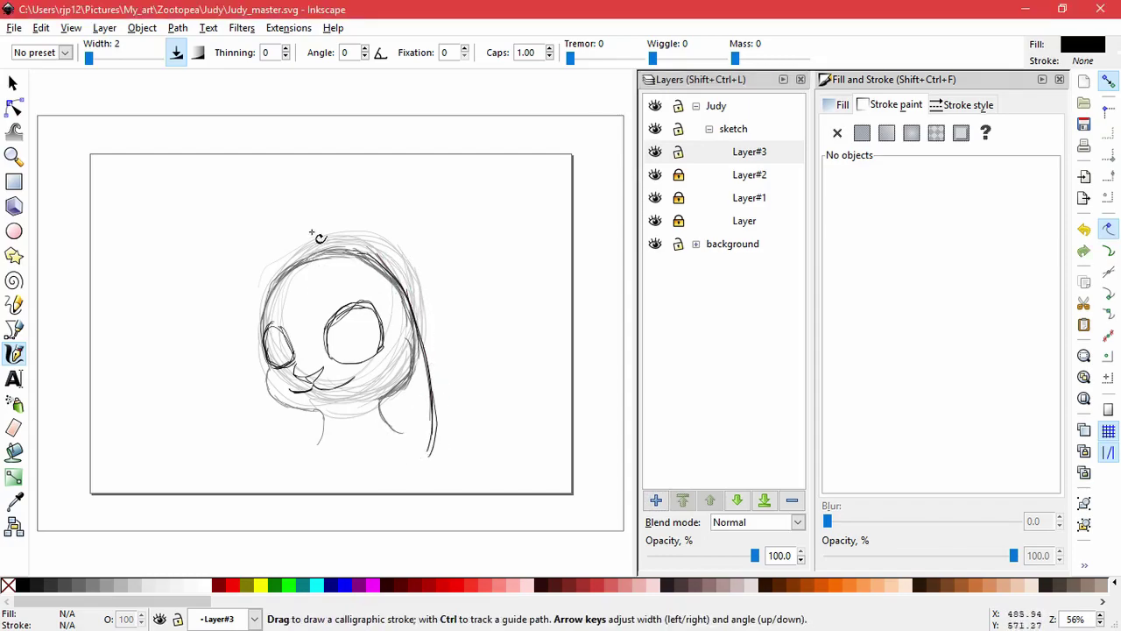
key("ctrl+z")
left_click_drag(296, 392, 299, 453)
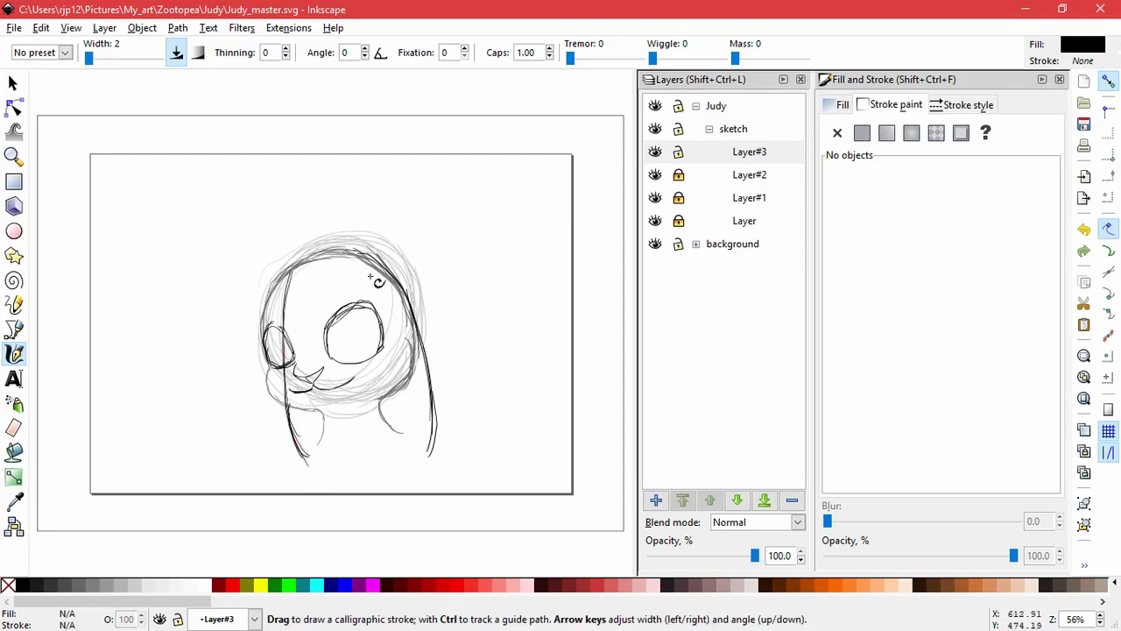
Step: Delete the long strokes crossing the small eye and face, and fit the remaining stroke below the chin
left_click(14, 84)
mouse_move(285, 290)
left_mouse_down()
mouse_move(187, 286)
mouse_move(226, 308)
left_mouse_up()
key("Delete")
key("Delete")
left_click_drag(284, 361, 224, 359)
key("Delete")
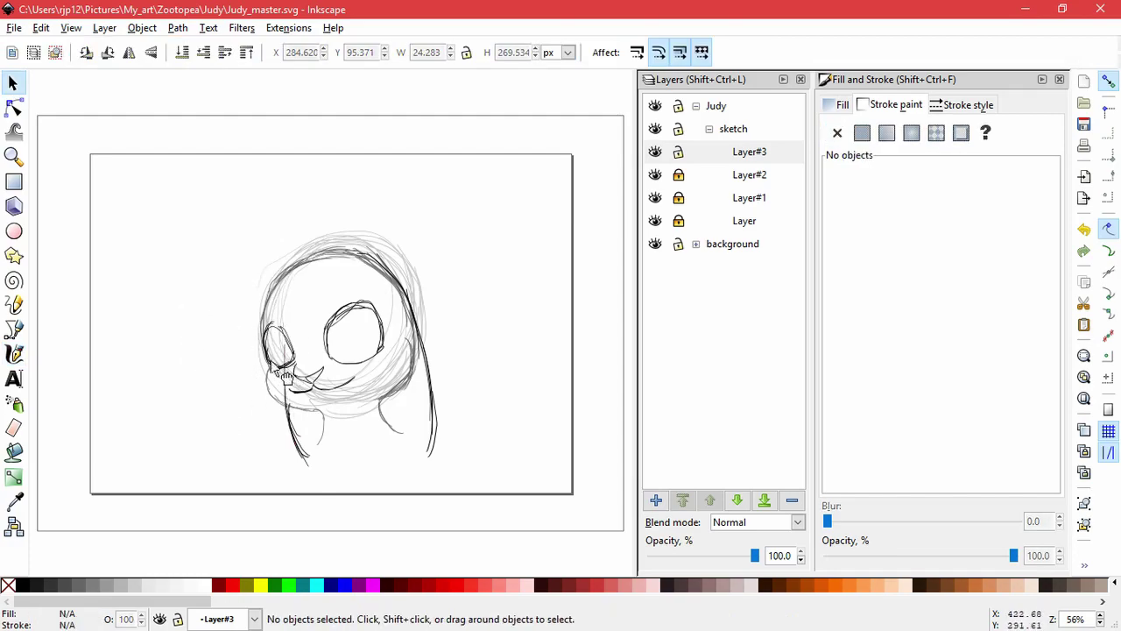
left_click_drag(296, 410, 291, 424)
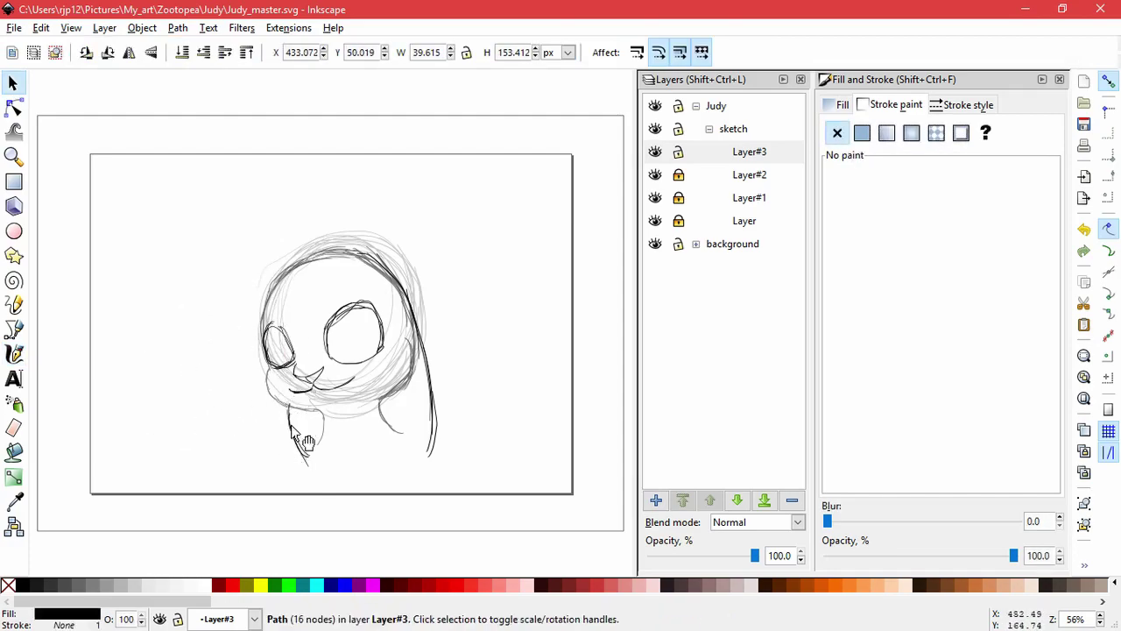
key("Escape")
Step: Lock Layer#3, unlock Layer#1 and cut all of the nose and mouth strokes from it
left_click(655, 198)
left_click(656, 198)
left_click(656, 198)
left_click_drag(360, 416, 279, 358)
left_click_drag(333, 389, 360, 406)
key("ctrl+z")
key("Delete")
Step: Add a new layer above Layer#1 and paste the nose and mouth strokes into it in place
left_click(696, 198)
left_click(655, 500)
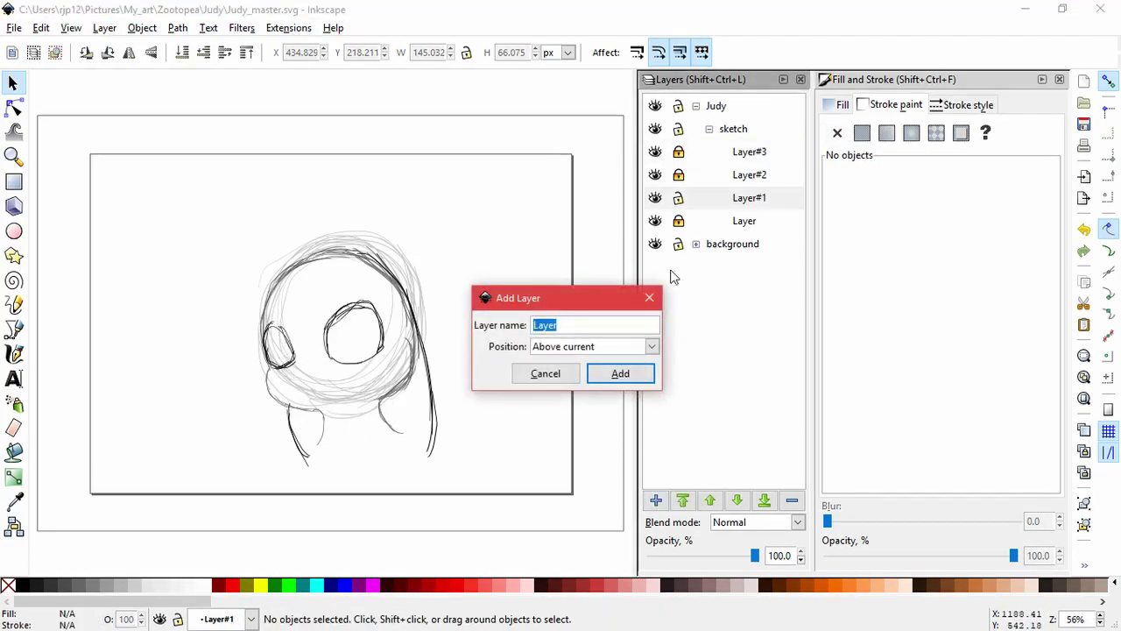
left_click(618, 370)
left_click(39, 31)
left_click(131, 183)
left_click(349, 413)
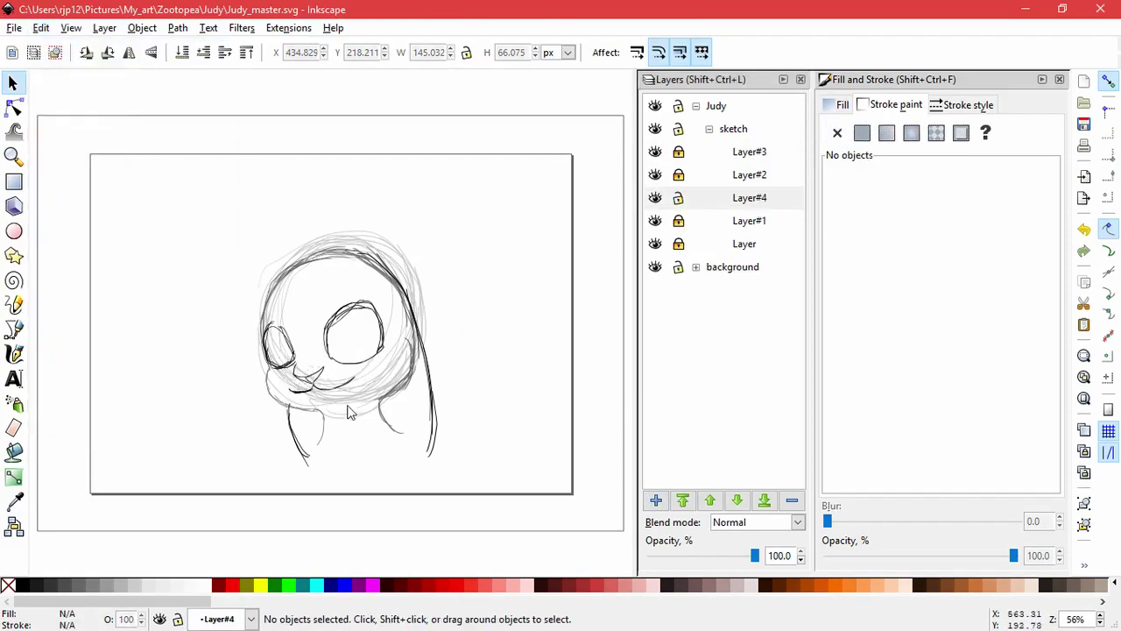
Step: Shorten the mouth's short curve so its outer end sits below the nose's outer edge
scroll(341, 401, "up", 4)
left_click_drag(244, 324, 151, 360)
left_click(402, 411)
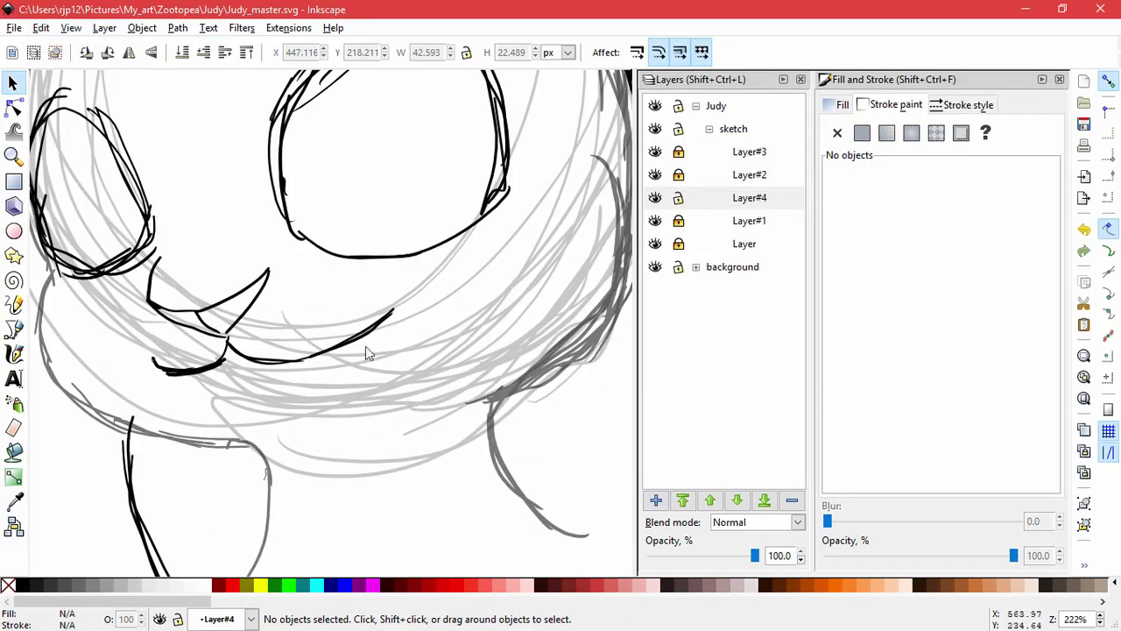
Step: Try extending and darkening the outer end of the mouth curve with calligraphic strokes, undoing each attempt
key("c")
key("ctrl+z")
mouse_move(375, 307)
left_mouse_down()
mouse_move(403, 310)
mouse_move(350, 357)
left_mouse_up()
key("ctrl+z")
key("ctrl+z")
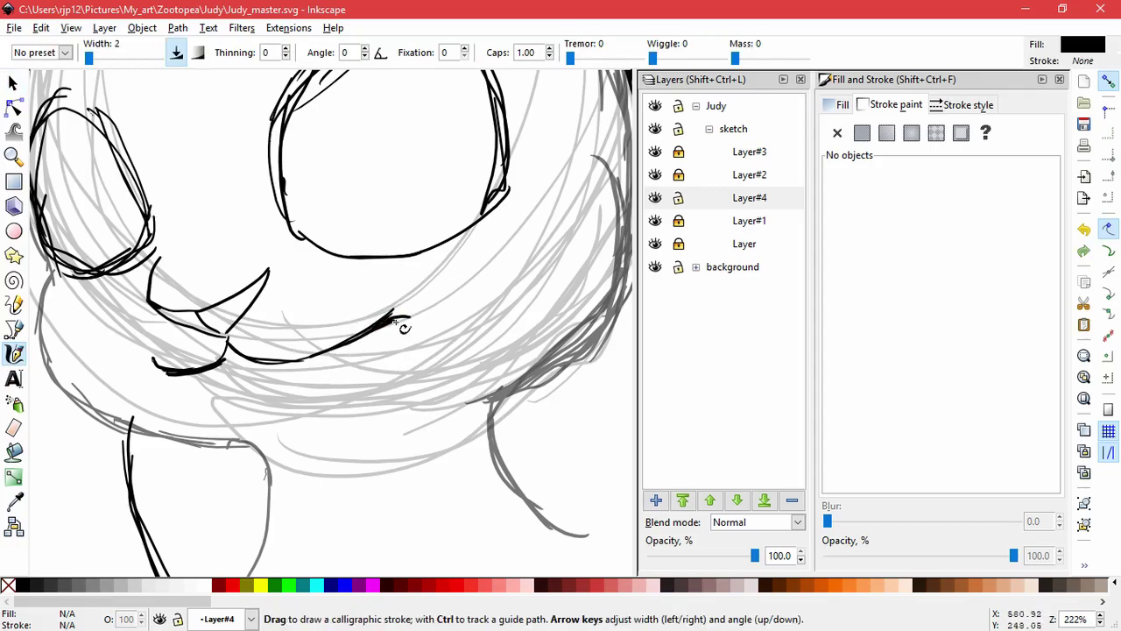
left_click_drag(392, 321, 332, 346)
mouse_move(266, 361)
left_mouse_down()
mouse_move(313, 358)
mouse_move(408, 315)
left_mouse_up()
key("ctrl+z")
key("ctrl+z")
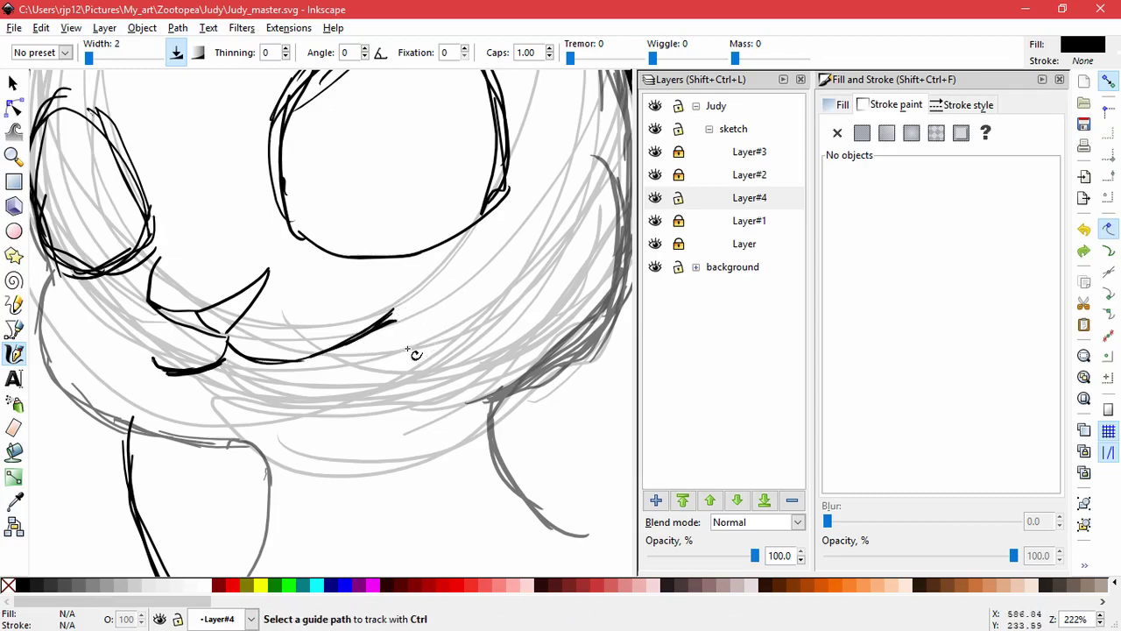
Step: Add a short calligraphic tick at the outer end of the mouth curve
mouse_move(395, 312)
left_mouse_down()
mouse_move(371, 314)
mouse_move(409, 309)
left_mouse_up()
key("ctrl+z")
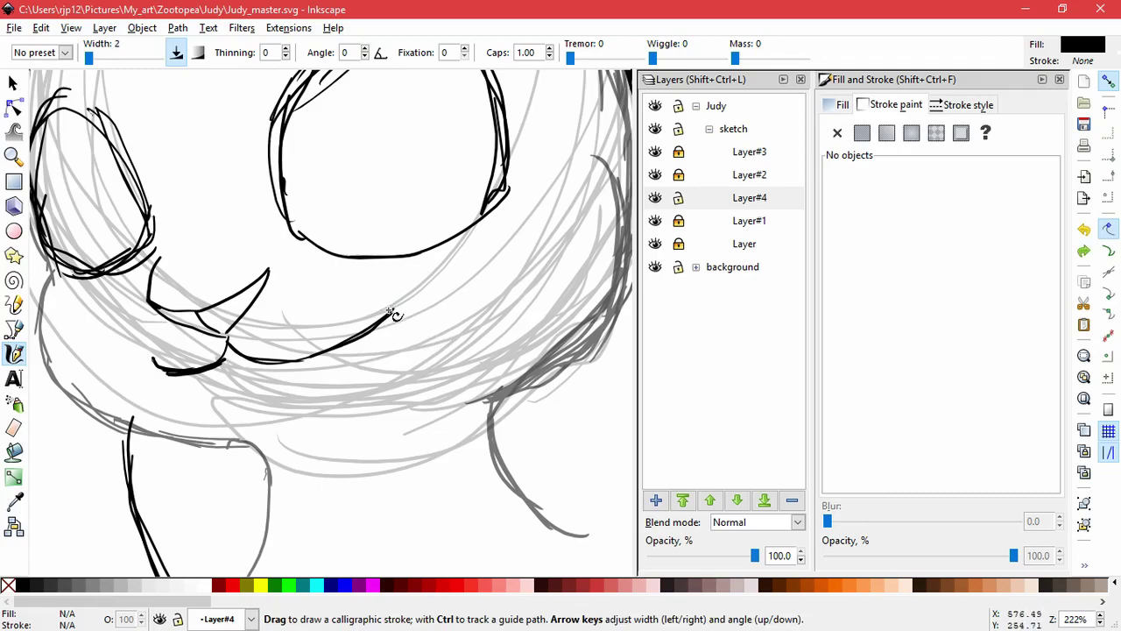
scroll(412, 350, "down", 3)
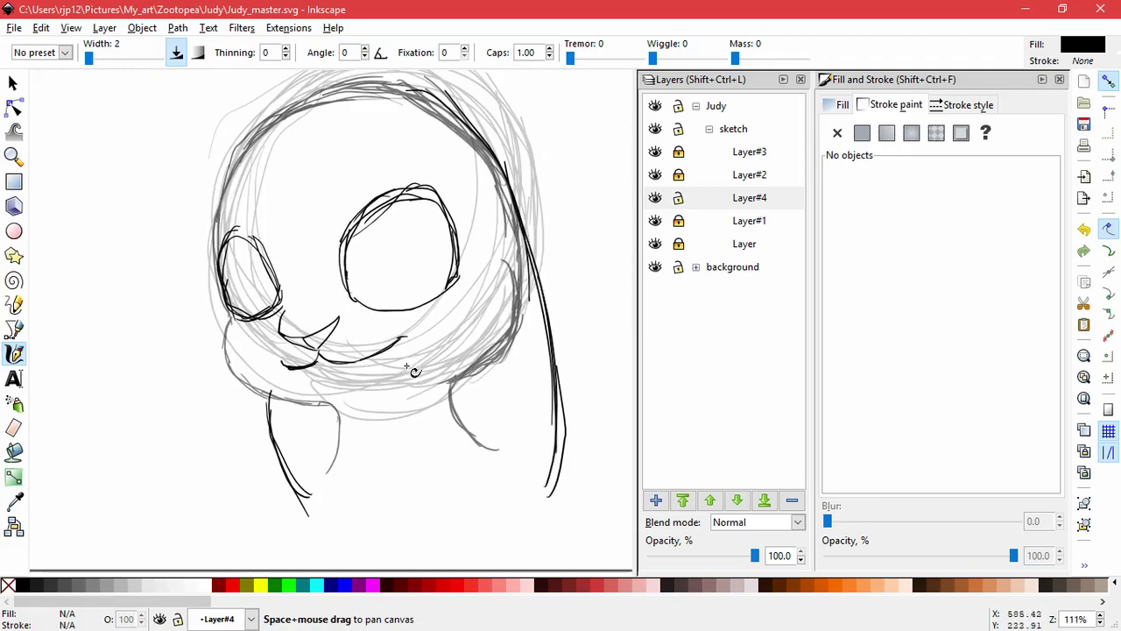
Step: Lock Layer#4, unlock and hide Layer#1 with the old eyes, and add a new layer above it
left_click(679, 200)
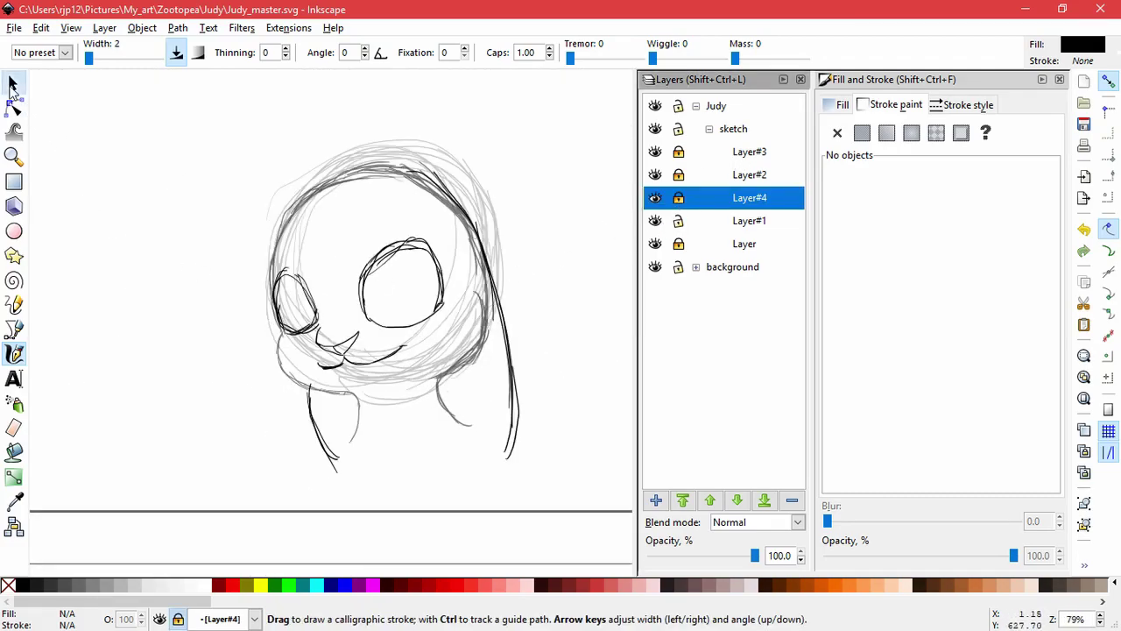
left_click(12, 84)
left_click_drag(334, 225, 457, 338)
key("Delete")
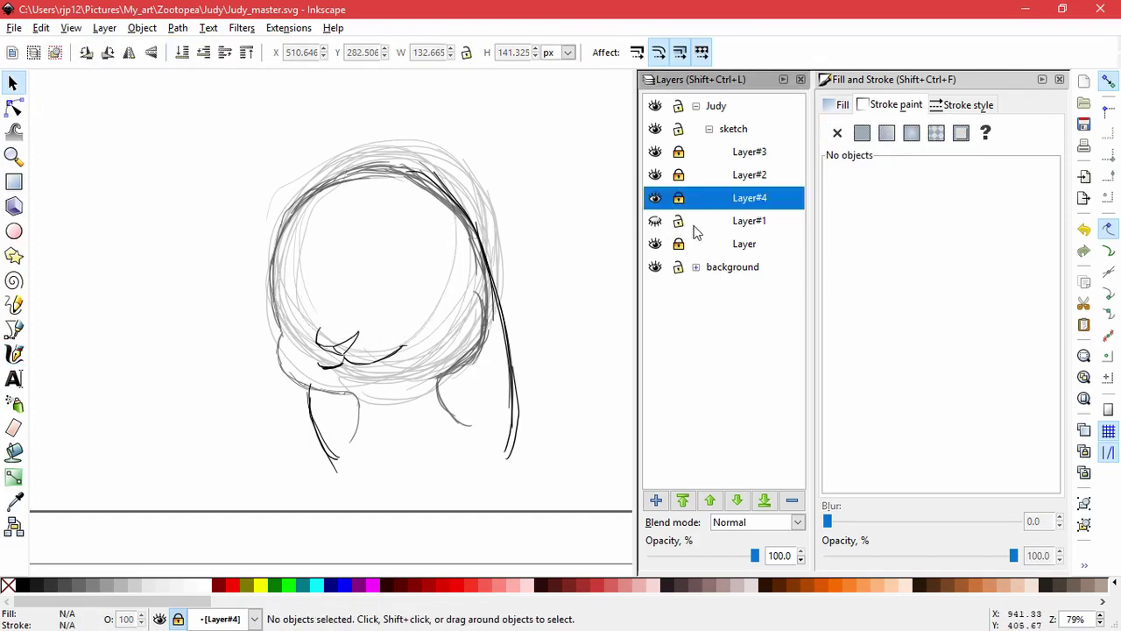
left_click(697, 224)
left_click(656, 500)
key("Return")
left_click(14, 354)
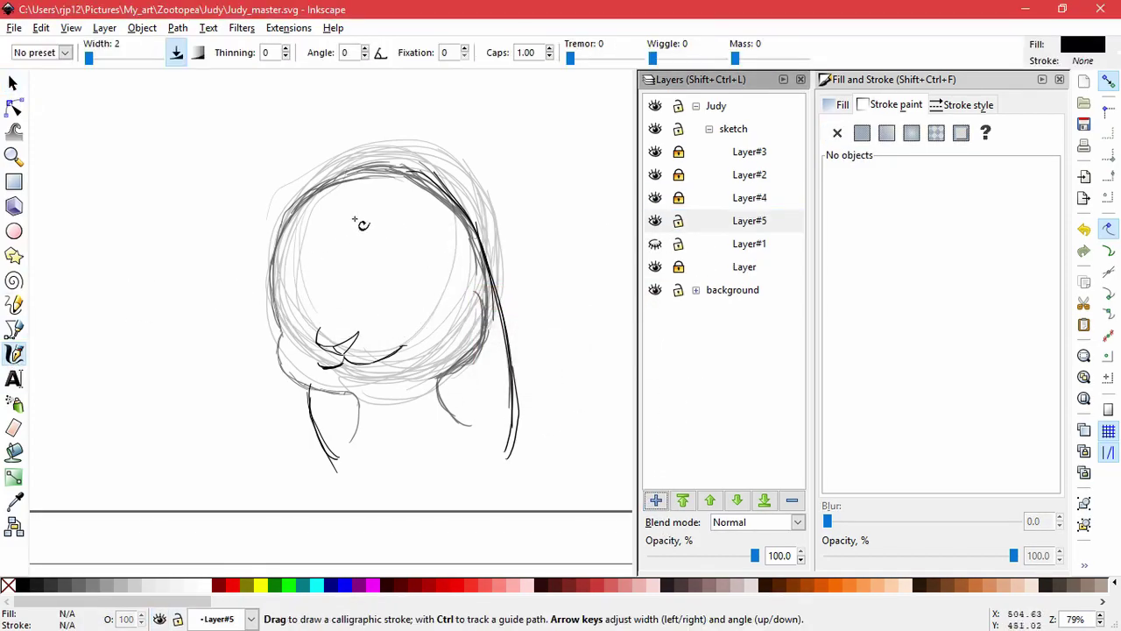
Step: Draw a new outline for the large eye on Layer#5 with calligraphic strokes, ending in a pointed inner corner
mouse_move(366, 308)
left_mouse_down()
mouse_move(399, 255)
mouse_move(388, 263)
mouse_move(425, 268)
mouse_move(436, 282)
left_mouse_up()
mouse_move(366, 315)
left_mouse_down()
mouse_move(428, 300)
mouse_move(437, 285)
left_mouse_up()
left_click_drag(362, 323, 362, 322)
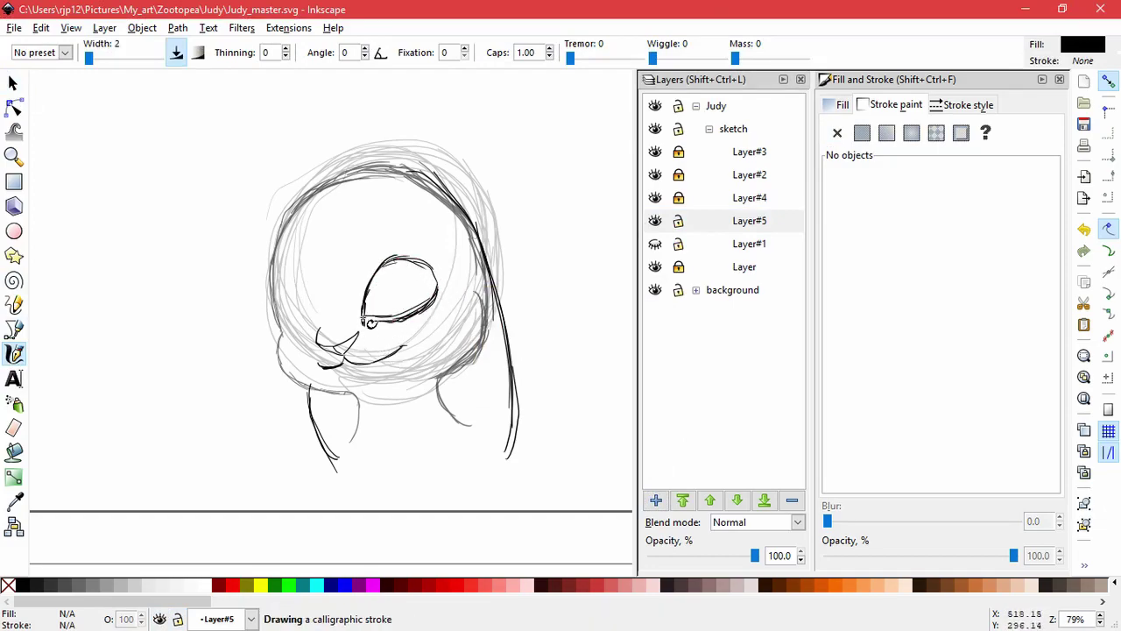
Step: Delete the extra stroke doubling the large eye's upper outer edge
left_click(14, 83)
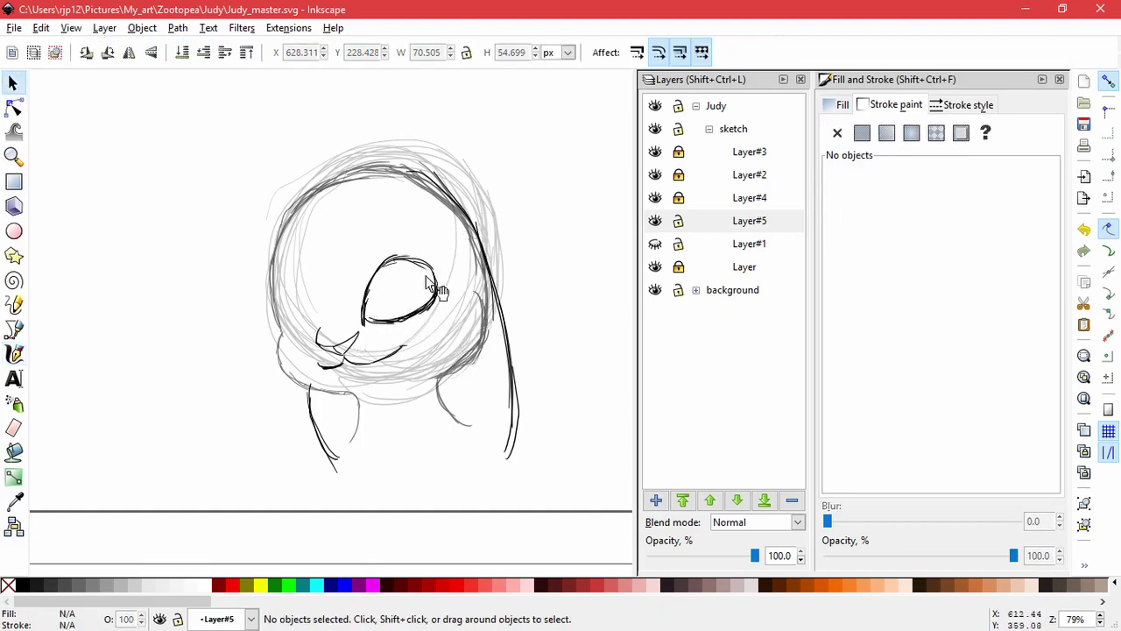
left_click(495, 224)
key("ctrl+z")
mouse_move(413, 259)
left_mouse_down()
mouse_move(483, 237)
mouse_move(406, 286)
mouse_move(483, 235)
left_mouse_up()
key("ctrl+z")
key("Delete")
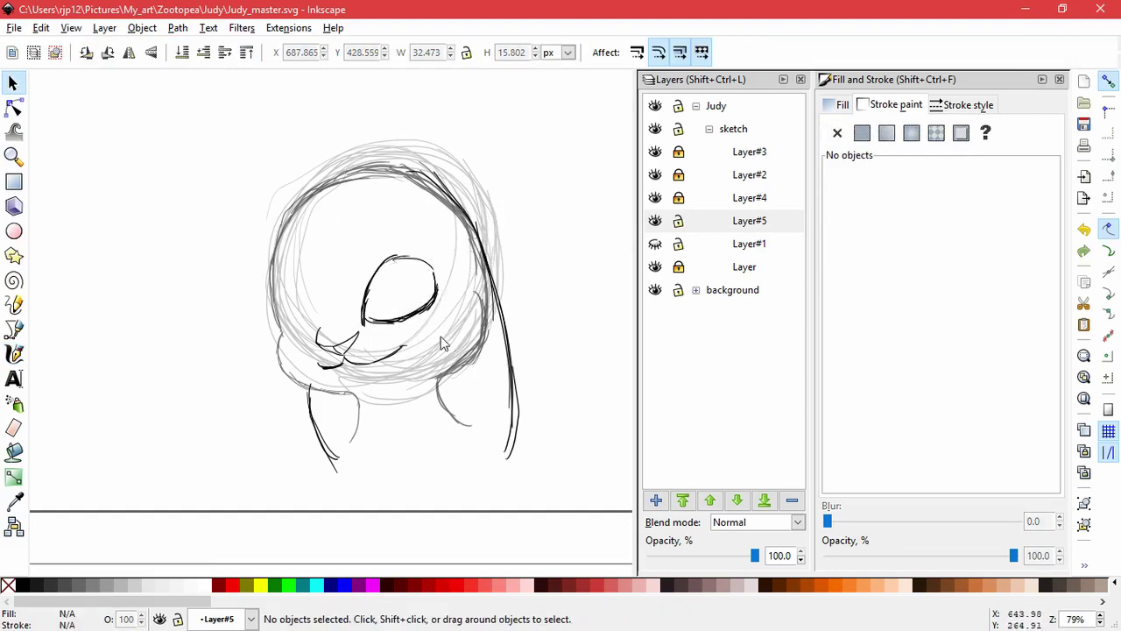
Step: Select all strokes of the large eye and stretch and skew them into a slightly taller, rounder shape
left_click_drag(441, 337, 350, 226)
left_click(433, 295)
left_click_drag(443, 291, 444, 296)
left_click(428, 276)
left_click_drag(439, 252, 447, 244)
left_click(429, 347)
left_click_drag(455, 336, 342, 220)
left_click(420, 258)
left_click_drag(446, 244, 443, 242)
left_click_drag(438, 282, 438, 278)
left_click(410, 367)
left_click(444, 313)
left_click(437, 342)
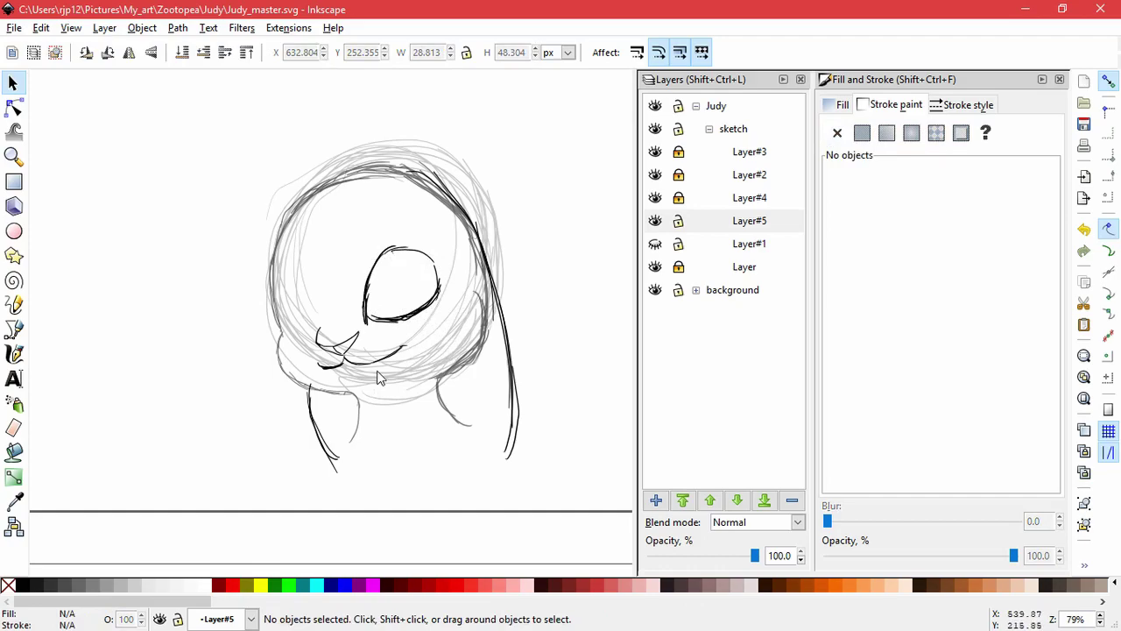
left_click_drag(460, 324, 338, 225)
mouse_move(403, 240)
left_mouse_down()
mouse_move(403, 252)
mouse_move(444, 248)
left_mouse_up()
left_click(438, 291)
left_click_drag(425, 261, 452, 226)
Step: Delete the large eye's uneven upper stroke and redraw its upper edge with a calligraphic curve
left_click(422, 386)
key("Delete")
left_click(15, 353)
left_click_drag(380, 256, 429, 267)
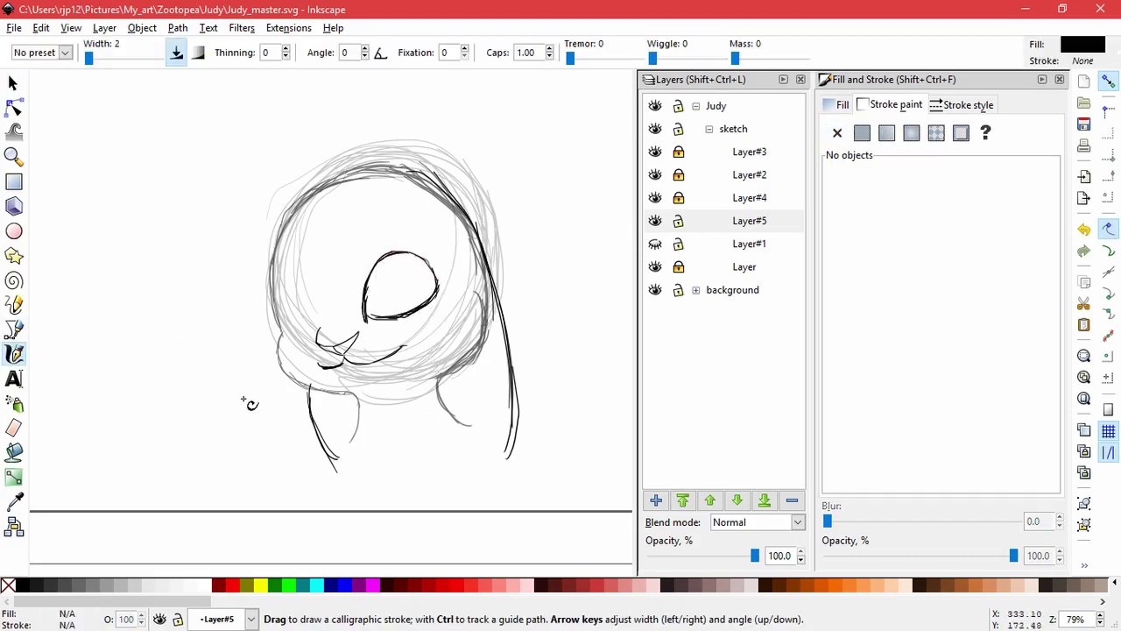
Step: Try sketching short strokes for the second eye, a curve under the large eye, and extra strokes on its lower edge
left_click(13, 84)
mouse_move(364, 316)
left_mouse_down()
mouse_move(307, 298)
mouse_move(307, 315)
mouse_move(380, 340)
mouse_move(309, 289)
left_mouse_up()
key("ctrl+z")
key("ctrl+z")
scroll(346, 329, "up", 1)
scroll(344, 328, "up", 2)
left_click(350, 324)
mouse_move(436, 305)
left_mouse_down()
mouse_move(418, 285)
mouse_move(416, 294)
mouse_move(393, 120)
left_mouse_up()
key("ctrl+z")
key("Escape")
key("ctrl+z")
left_click_drag(400, 283, 390, 278)
mouse_move(424, 298)
left_mouse_down()
mouse_move(426, 283)
mouse_move(449, 302)
left_mouse_up()
key("w")
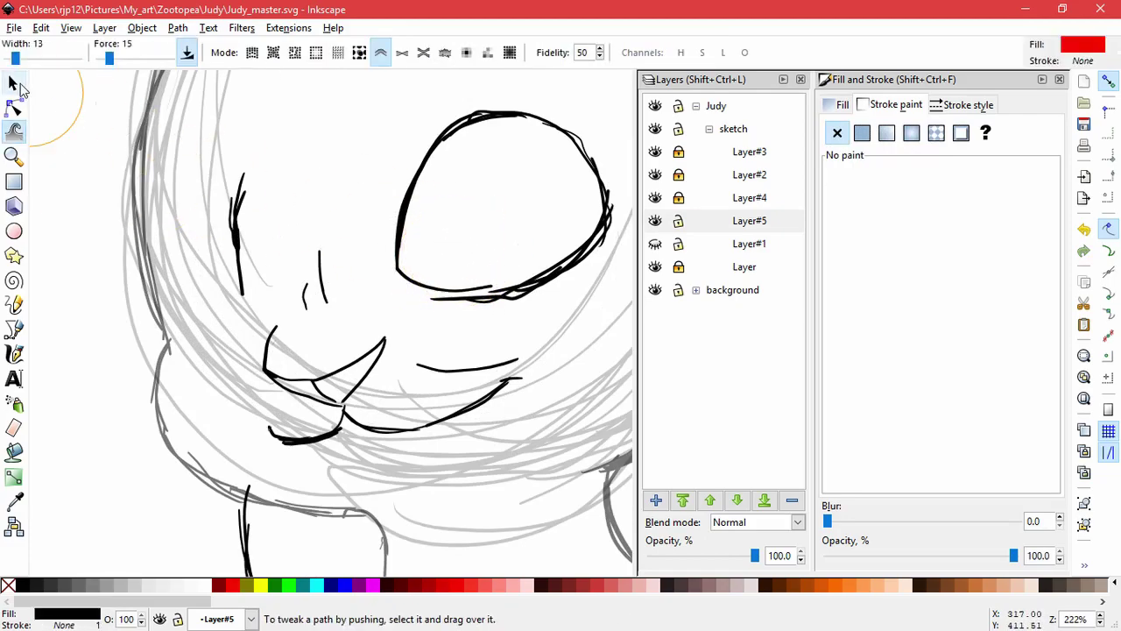
Step: Delete the extra strokes along the large eye's lower edge and the short trial strokes for the second eye
left_click(18, 85)
left_click_drag(448, 296, 454, 295)
key("Escape")
mouse_move(454, 290)
left_mouse_down()
mouse_move(459, 282)
mouse_move(478, 333)
mouse_move(525, 345)
left_mouse_up()
key("Escape")
key("Delete")
key("Delete")
left_click_drag(547, 283, 597, 322)
key("Delete")
left_click_drag(605, 235, 622, 166)
key("Delete")
mouse_move(558, 273)
left_mouse_down()
mouse_move(547, 262)
mouse_move(554, 270)
mouse_move(452, 303)
left_mouse_up()
left_click_drag(198, 179, 349, 317)
key("Delete")
left_click_drag(546, 285, 470, 378)
Step: Select all strokes of the large eye and skew and stretch them to refine the eye's slant and width
left_click_drag(313, 189, 569, 386)
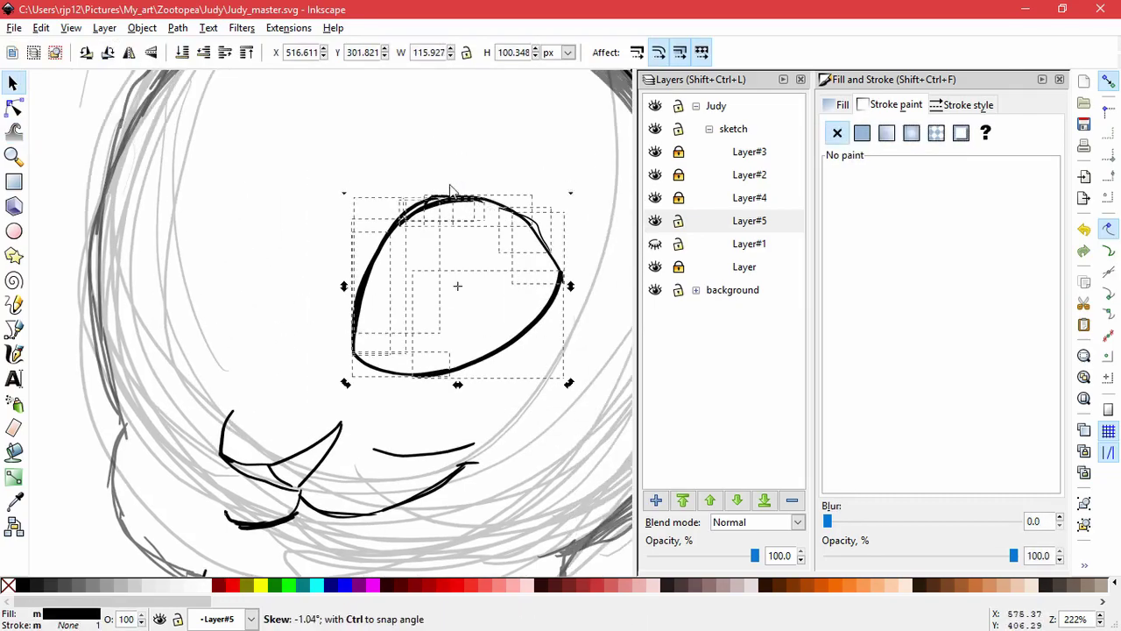
left_click_drag(458, 189, 436, 190)
left_click(572, 403)
left_click_drag(563, 418, 281, 150)
left_click(547, 274)
left_click_drag(558, 287, 559, 297)
key("Escape")
left_click_drag(582, 419, 266, 129)
left_click_drag(559, 288, 575, 295)
left_click_drag(571, 188, 567, 162)
mouse_move(522, 202)
left_mouse_down()
mouse_move(505, 214)
mouse_move(510, 201)
left_mouse_up()
Step: Delete the stray curve between the large eye and the mouth
middle_click(480, 323, "shift")
middle_click(480, 323, "shift")
left_click(481, 385)
left_click_drag(455, 385, 523, 374)
key("Delete")
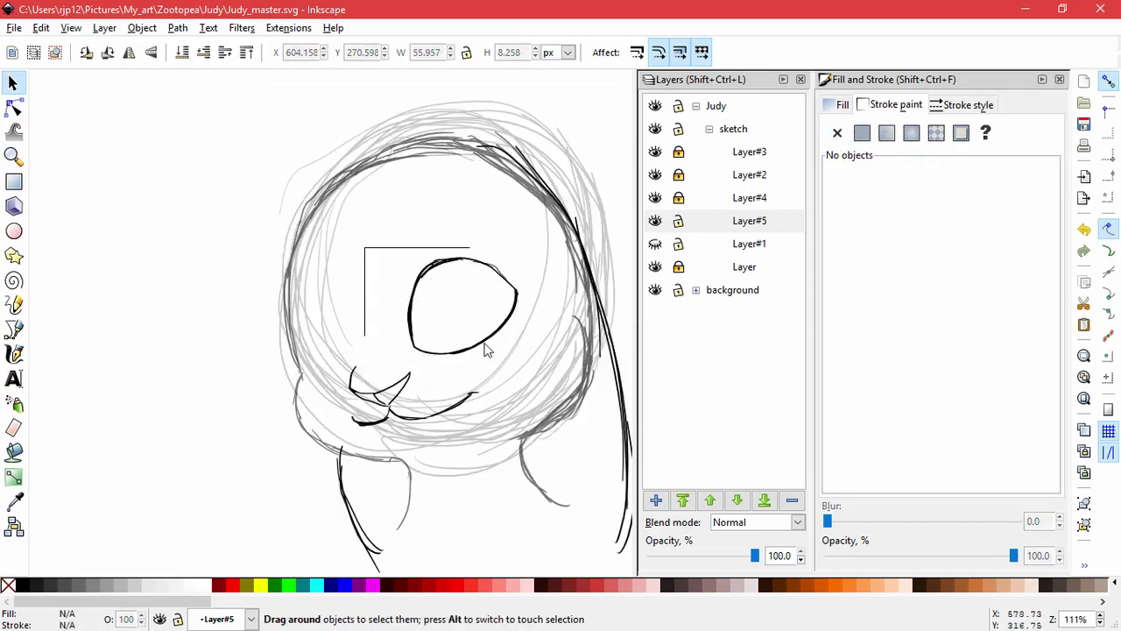
Step: Widen the large eye slightly, group its strokes, and place a mirrored, narrower duplicate on the face's far side
left_click(515, 306)
left_click_drag(523, 310, 531, 309)
left_click_drag(470, 361, 402, 212)
left_click(502, 421)
key("ctrl+g")
key("shift+d")
mouse_move(521, 307)
left_mouse_down()
mouse_move(452, 316)
mouse_move(488, 303)
mouse_move(343, 301)
mouse_move(329, 255)
mouse_move(372, 267)
mouse_move(326, 283)
left_mouse_up()
left_click(332, 278)
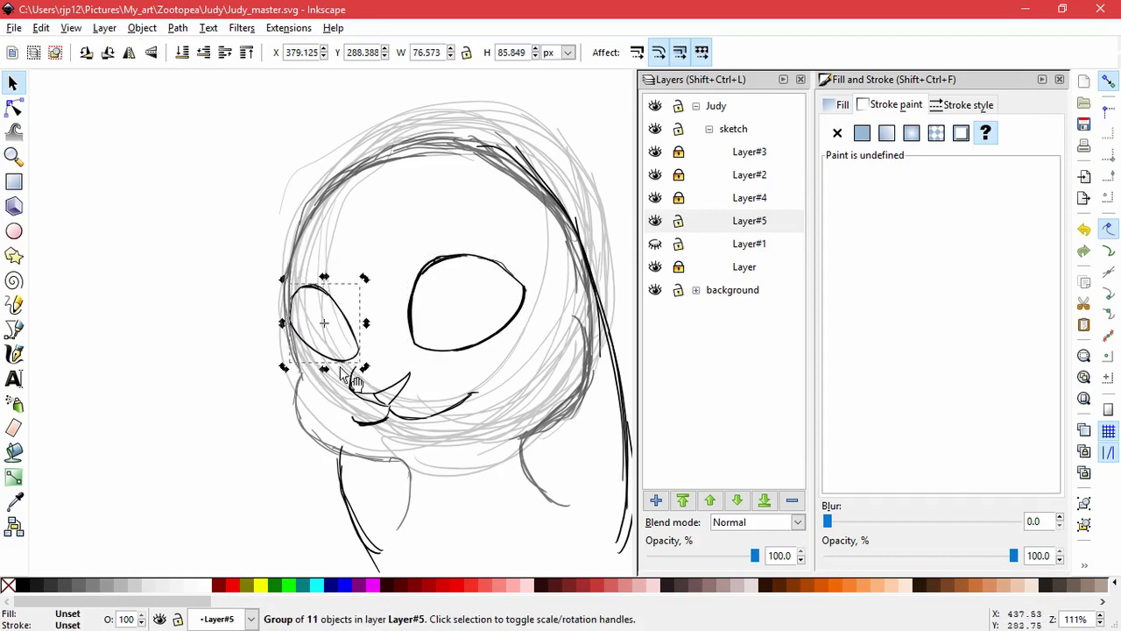
Step: Skew, narrow and lower the far-side eye so it fits inside the head outline beside the nose
left_click_drag(324, 369, 310, 372)
left_click_drag(342, 332, 346, 348)
left_click_drag(281, 337, 332, 310)
left_click_drag(321, 372, 321, 378)
left_click(302, 350)
left_click_drag(282, 333, 294, 343)
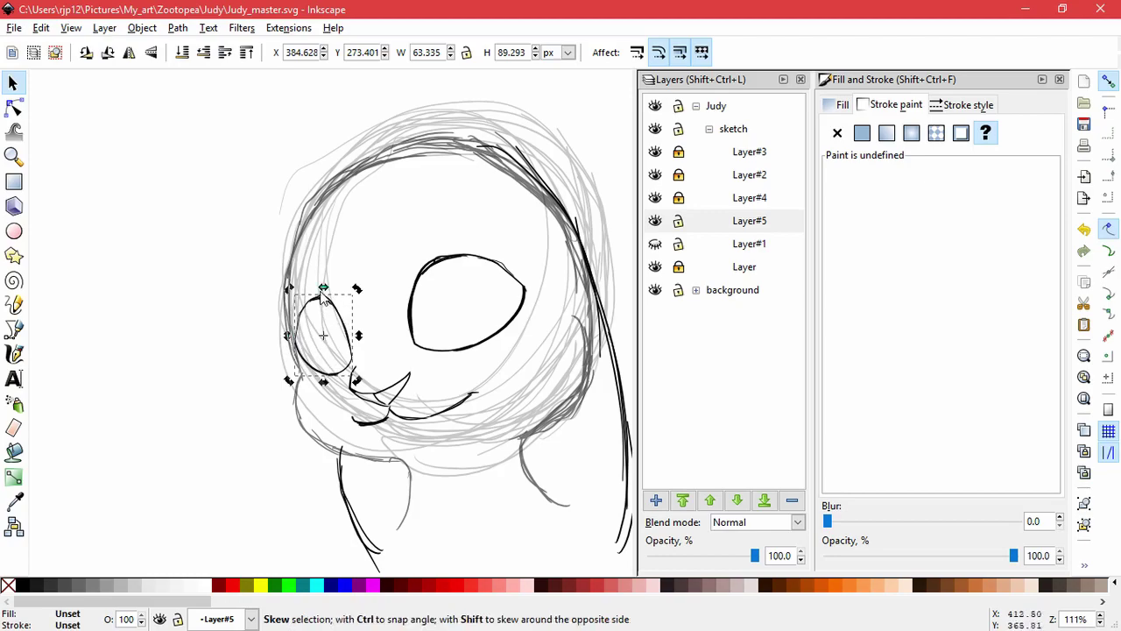
left_click_drag(323, 299, 317, 296)
left_click_drag(321, 385, 325, 391)
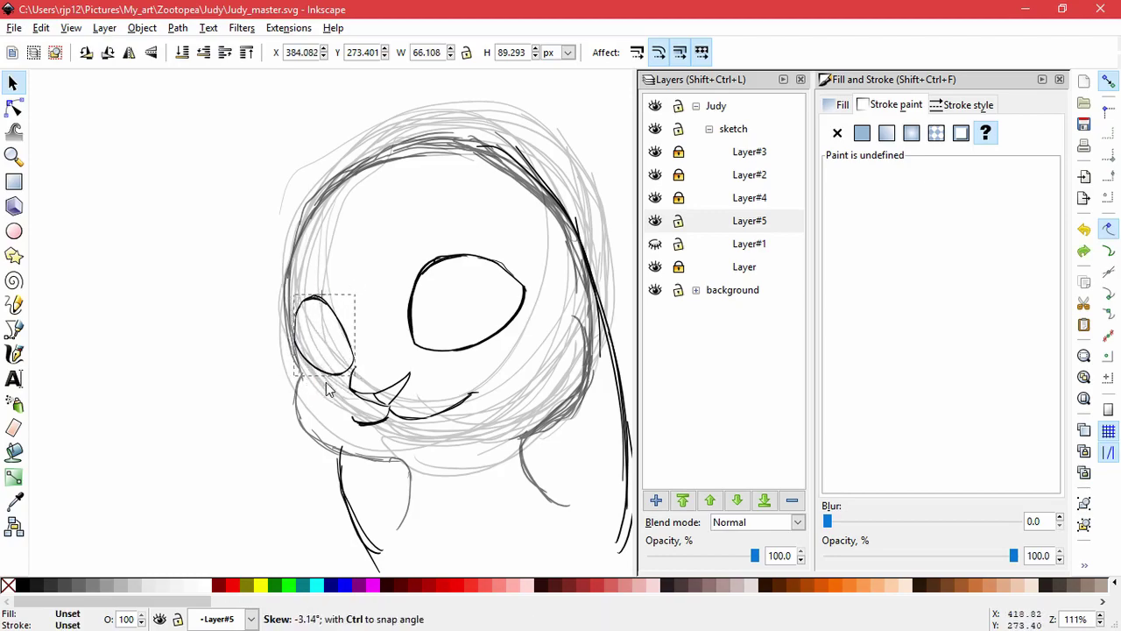
Step: Narrow the far-side eye from its outer side and skew it so its top leans toward the head's edge
left_click_drag(288, 338, 291, 338)
left_click(302, 352)
key("ctrl+z")
left_click(333, 308)
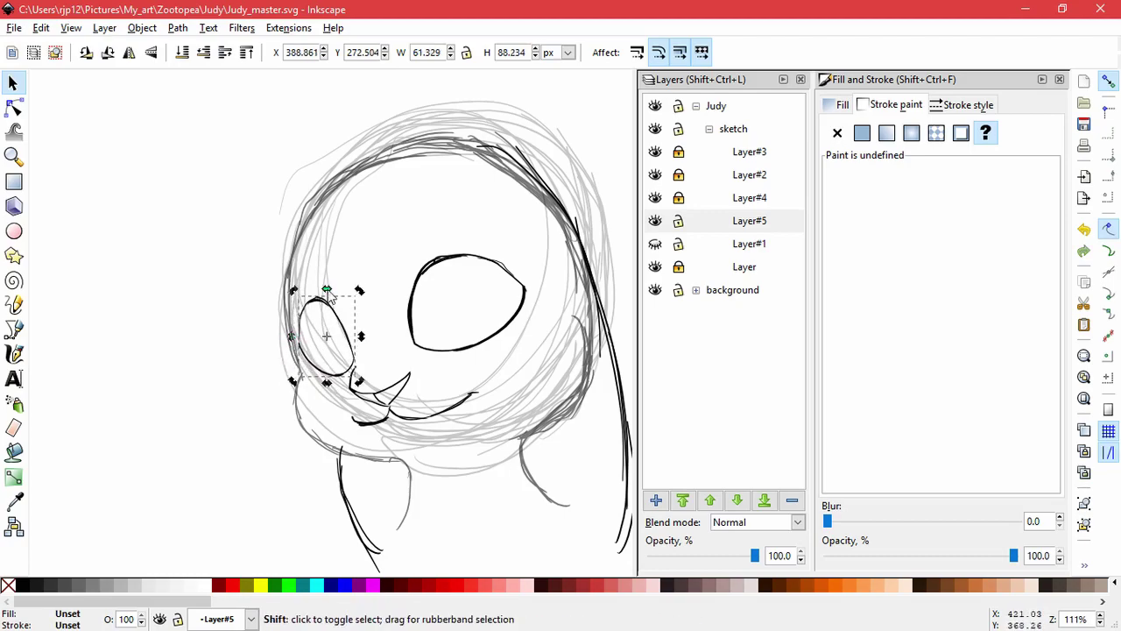
left_click_drag(325, 290, 320, 291)
left_click_drag(324, 387, 321, 388)
key("Escape")
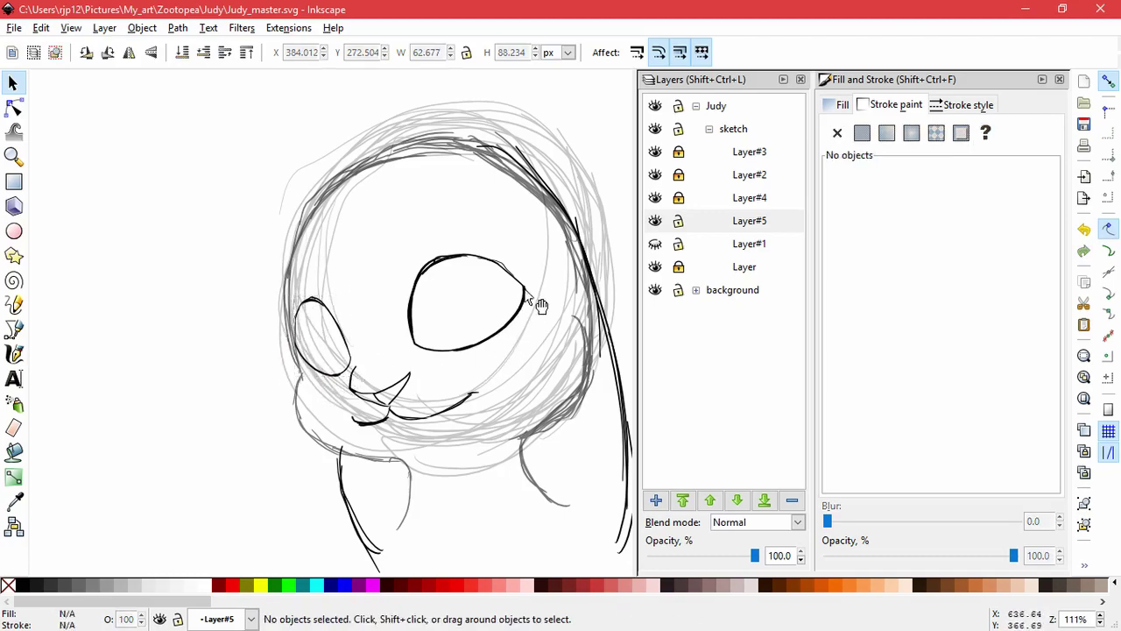
Step: Skew the large eye slightly to adjust the slant of its outer corner and lower edge
left_click_drag(441, 271, 398, 243)
left_click(518, 282)
left_click_drag(532, 302, 532, 296)
left_click_drag(470, 346, 466, 347)
left_click(467, 347)
key("Escape")
Step: Refine the far-side eye by narrowing it slightly and adjusting the lean of its top
left_click_drag(264, 276, 375, 403)
left_click(339, 313)
left_click_drag(323, 288, 327, 289)
key("Escape")
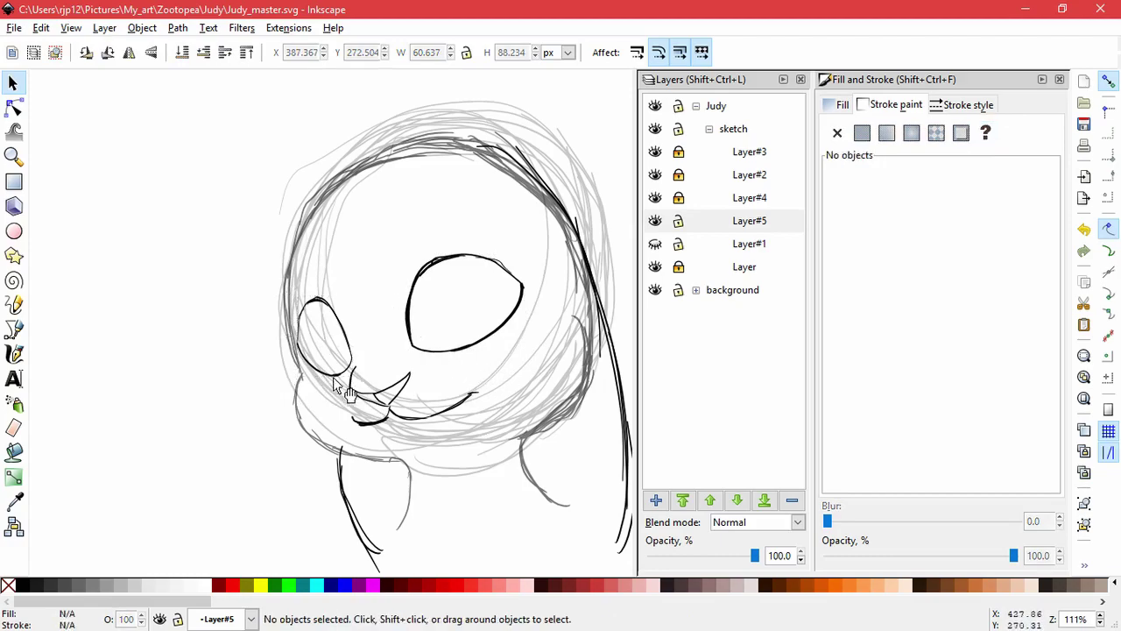
left_click(303, 336)
left_click(299, 338)
left_click_drag(296, 339, 299, 339)
left_click(444, 389)
left_click(302, 365)
left_click(330, 300)
left_click_drag(326, 291, 319, 293)
left_click(465, 432)
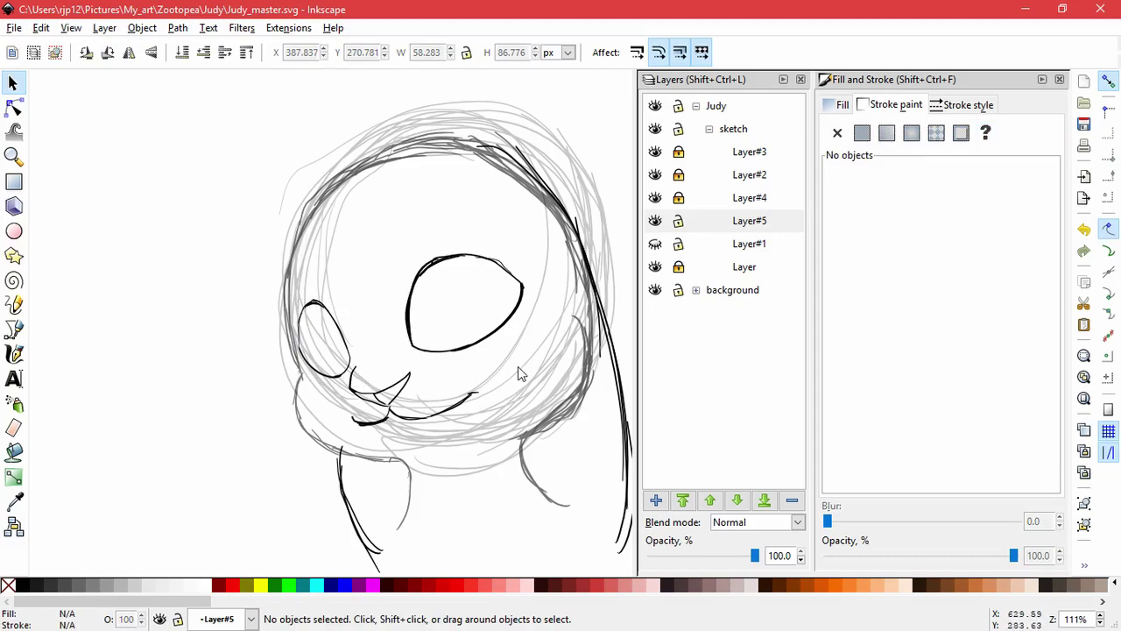
Step: Lock Layer#5 and Layer#1, and toggle the visibility of the bottom sketch layer to check the drawing
scroll(532, 368, "down", 3)
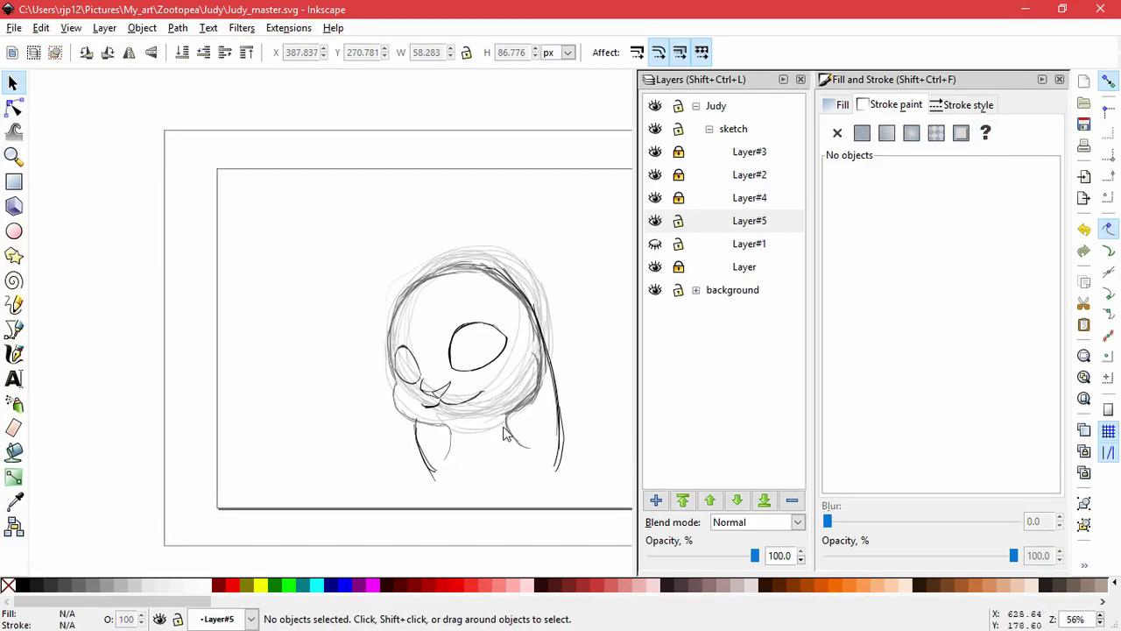
scroll(496, 460, "up", 2)
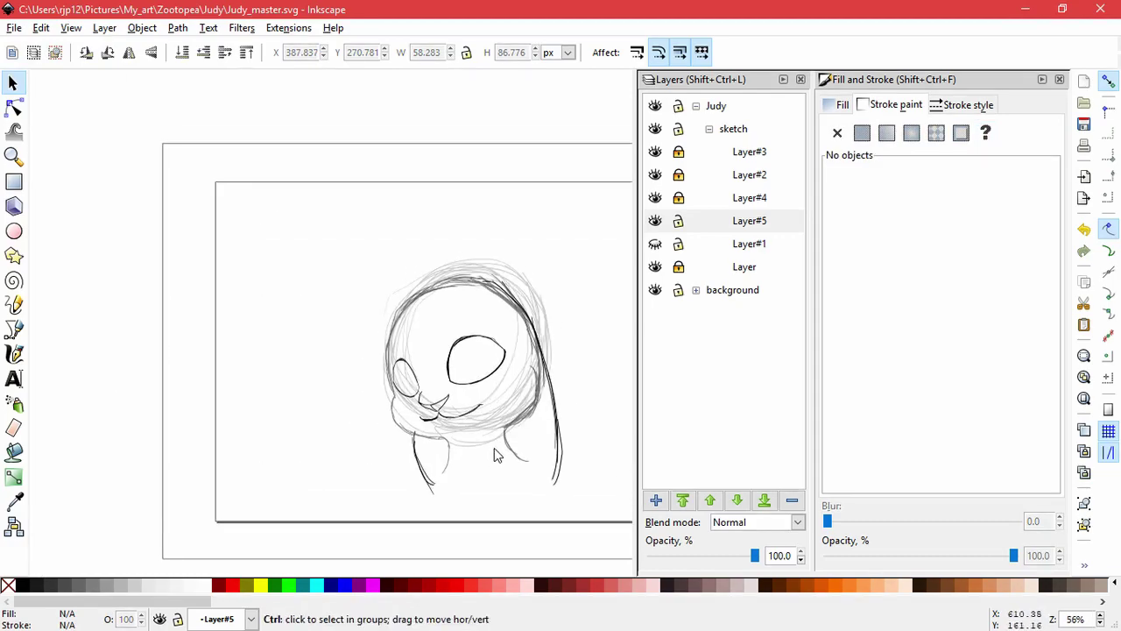
left_click(678, 223)
left_click(678, 245)
left_click(656, 267)
left_click(656, 267)
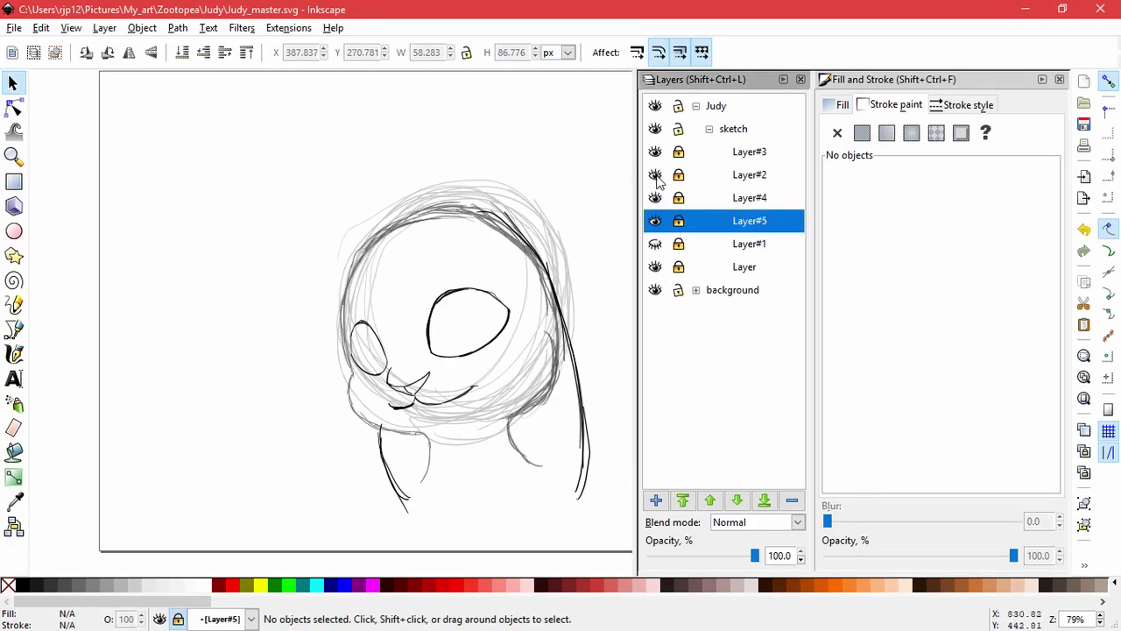
Step: Unlock Layer#2 and stretch and skew the left cheek and neck strokes slightly downward
left_click_drag(567, 498, 335, 363)
left_click_drag(456, 492, 452, 499)
left_click(444, 537)
left_click_drag(453, 452, 343, 408)
left_click(365, 424)
left_click(480, 490)
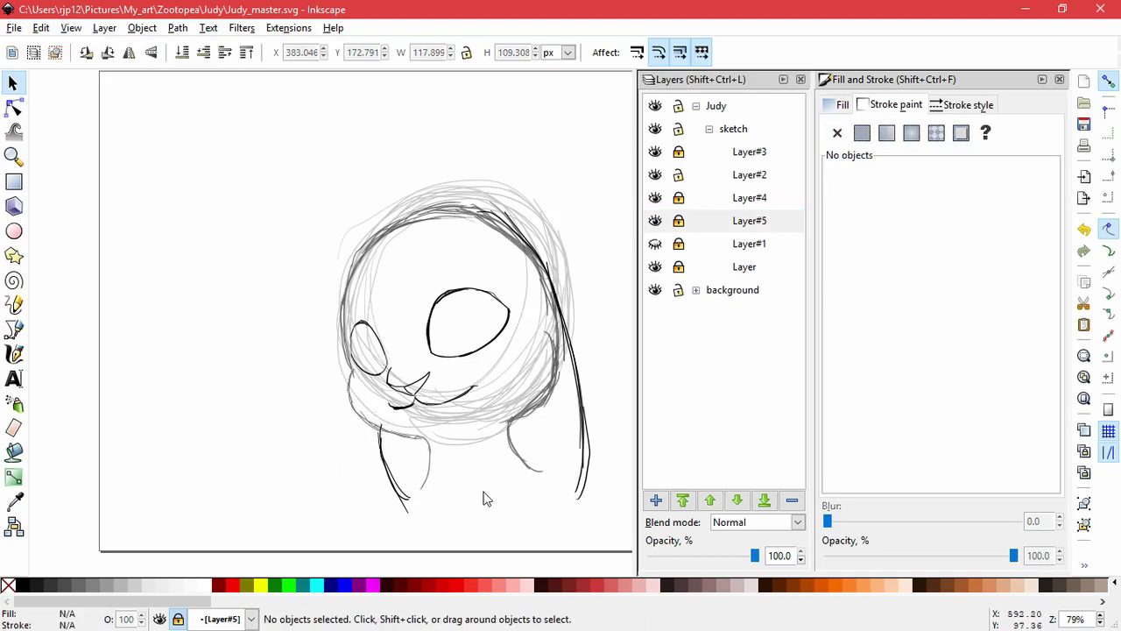
left_click_drag(470, 519, 302, 350)
left_click(441, 465)
mouse_move(438, 431)
left_mouse_down()
mouse_move(441, 444)
mouse_move(439, 428)
left_mouse_up()
left_click(458, 514)
Step: Skew the right cheek and shoulder strokes slightly, and lock Layer#2
left_click_drag(608, 491, 484, 319)
left_click(510, 419)
left_click_drag(492, 403, 492, 406)
left_click(447, 512)
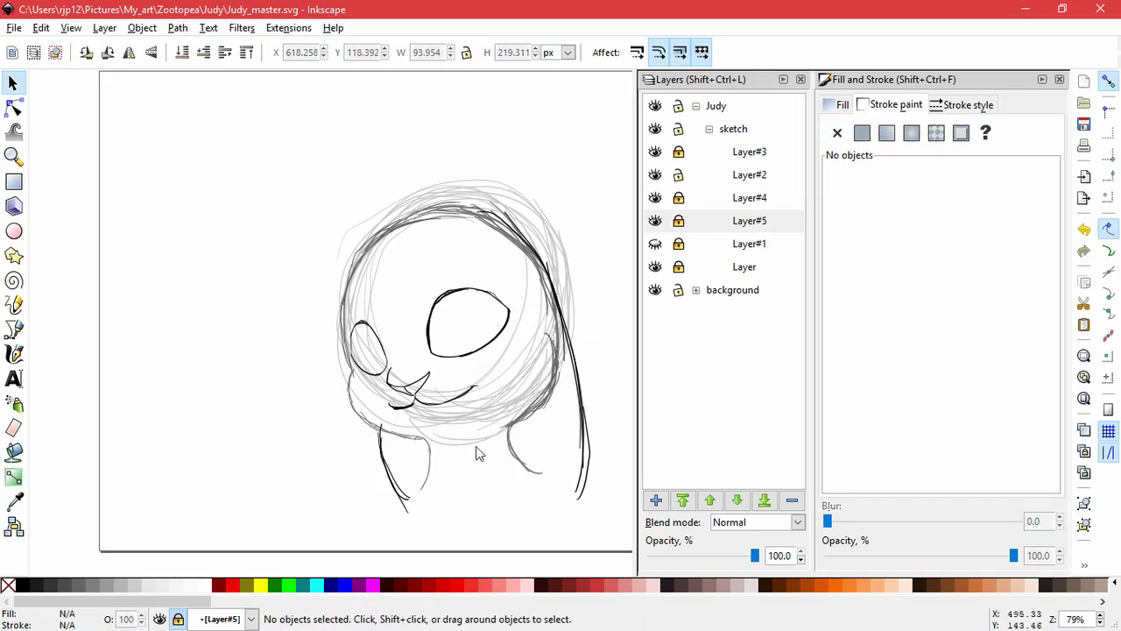
left_click(699, 230)
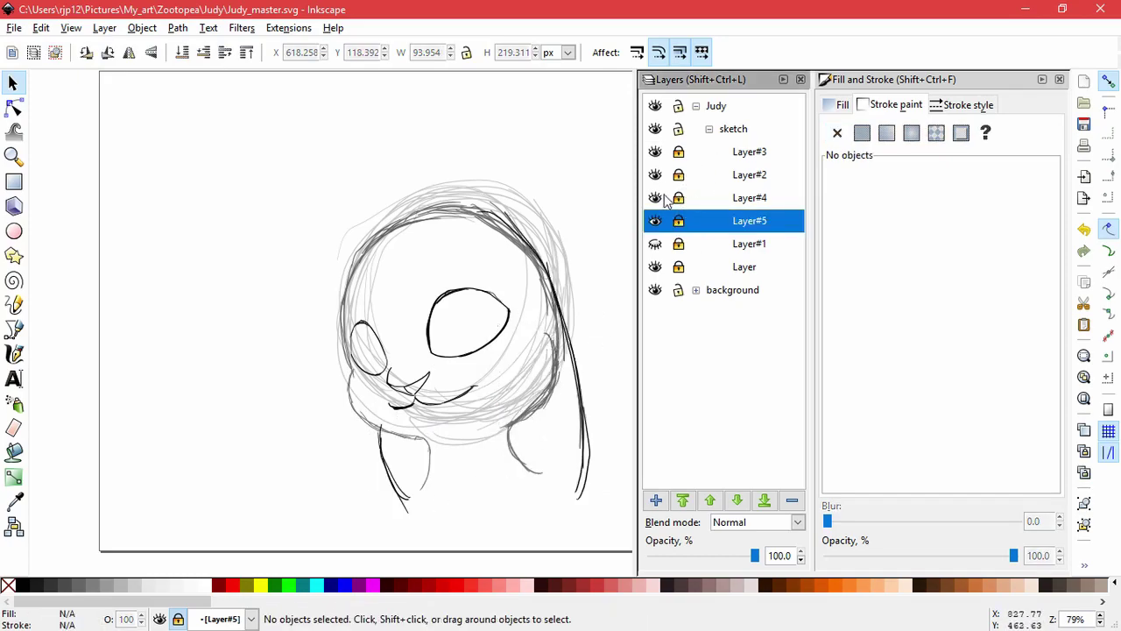
left_click(656, 243)
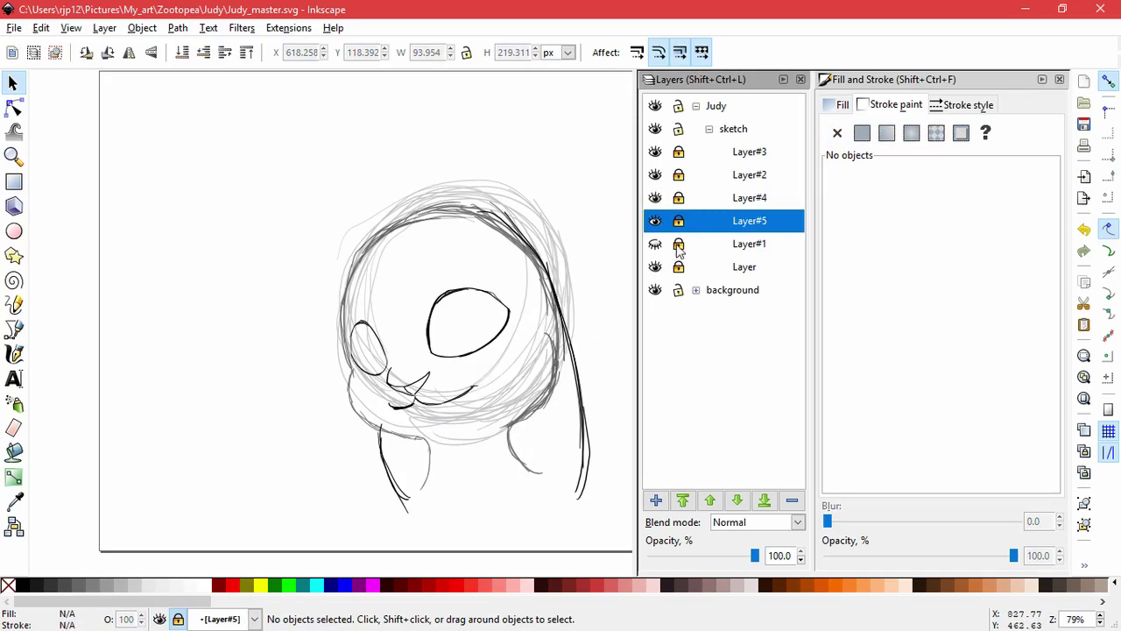
Step: Add a new layer above Layer#5 and draw curved calligraphic upper-eyelid strokes across both eyes
left_click(655, 500)
left_click(618, 373)
left_click(14, 353)
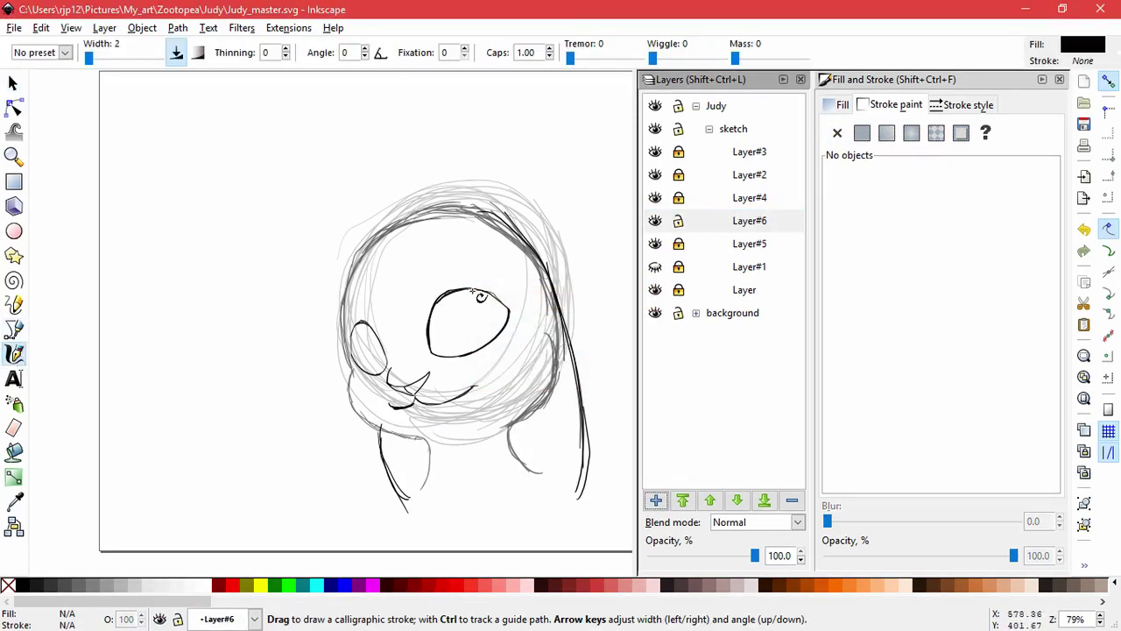
left_click_drag(440, 304, 430, 348)
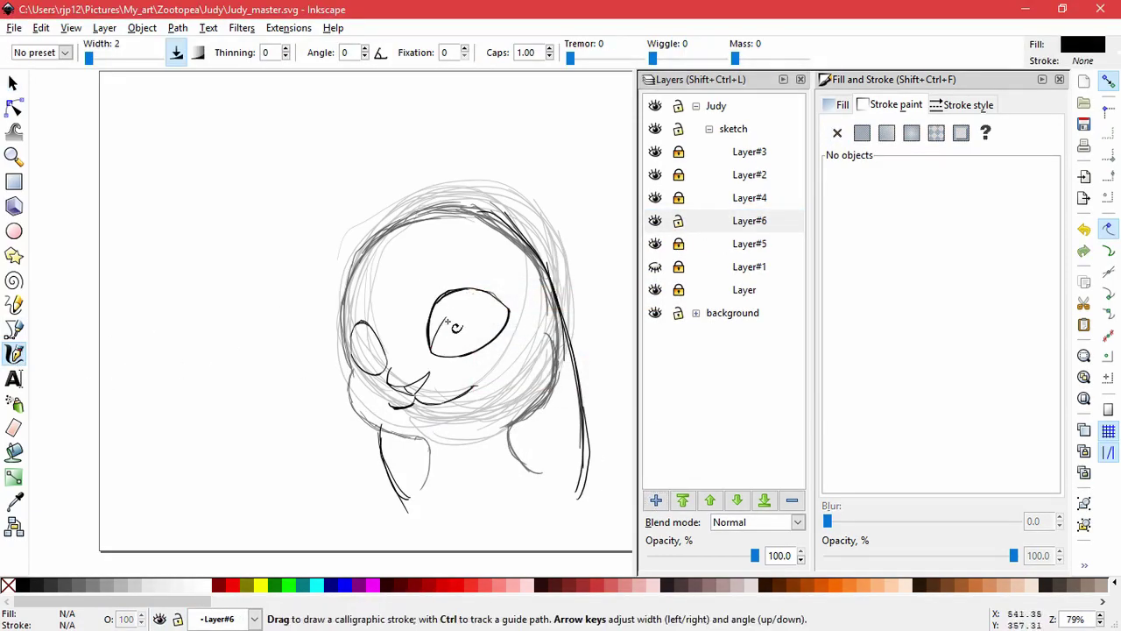
key("ctrl+z")
left_click_drag(433, 342, 504, 300)
key("ctrl+z")
left_click_drag(429, 349, 480, 301)
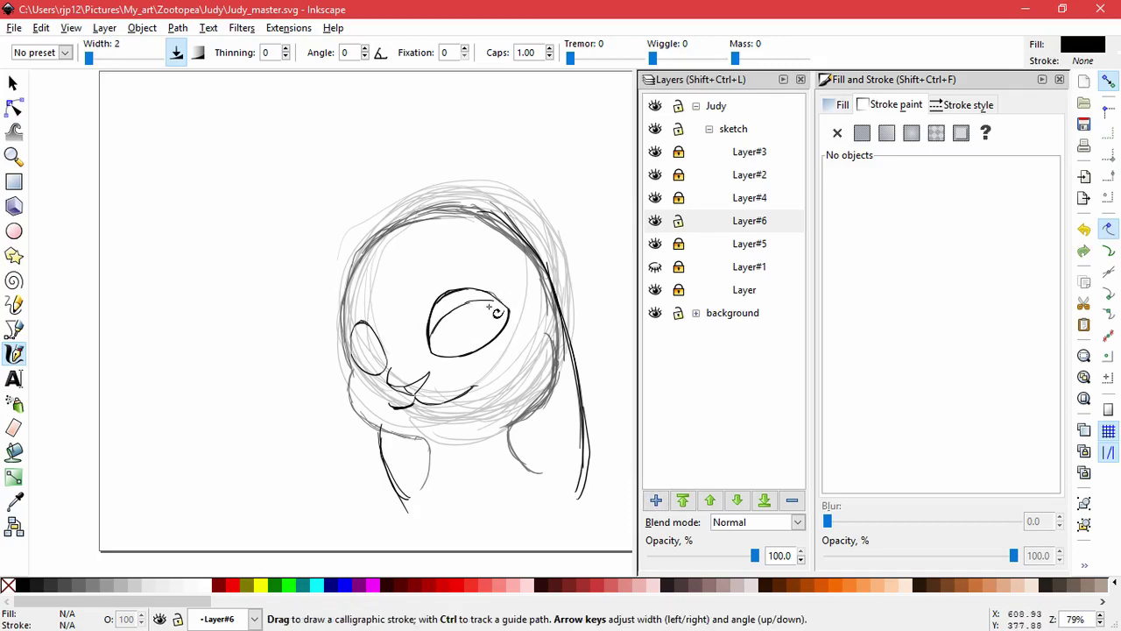
key("ctrl+z")
left_click_drag(514, 308, 464, 303)
scroll(518, 300, "up", 2, "ctrl")
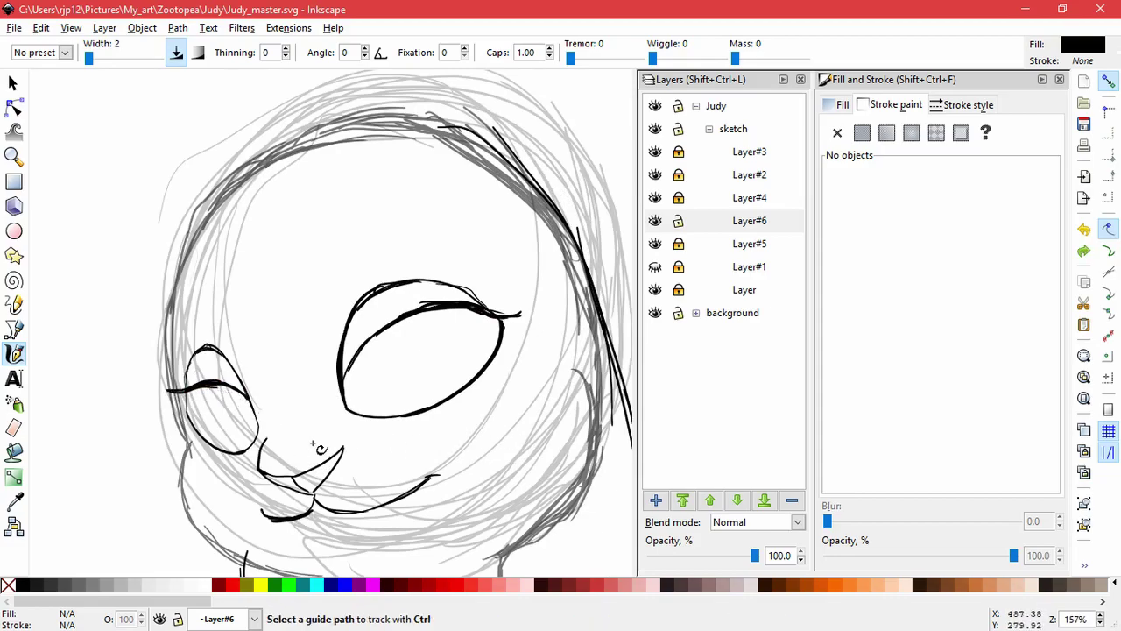
Step: Add a new layer below the eyelid layer and draw irises, highlights and hatched dark pupils in both eyes
left_click(655, 499)
left_click(620, 373)
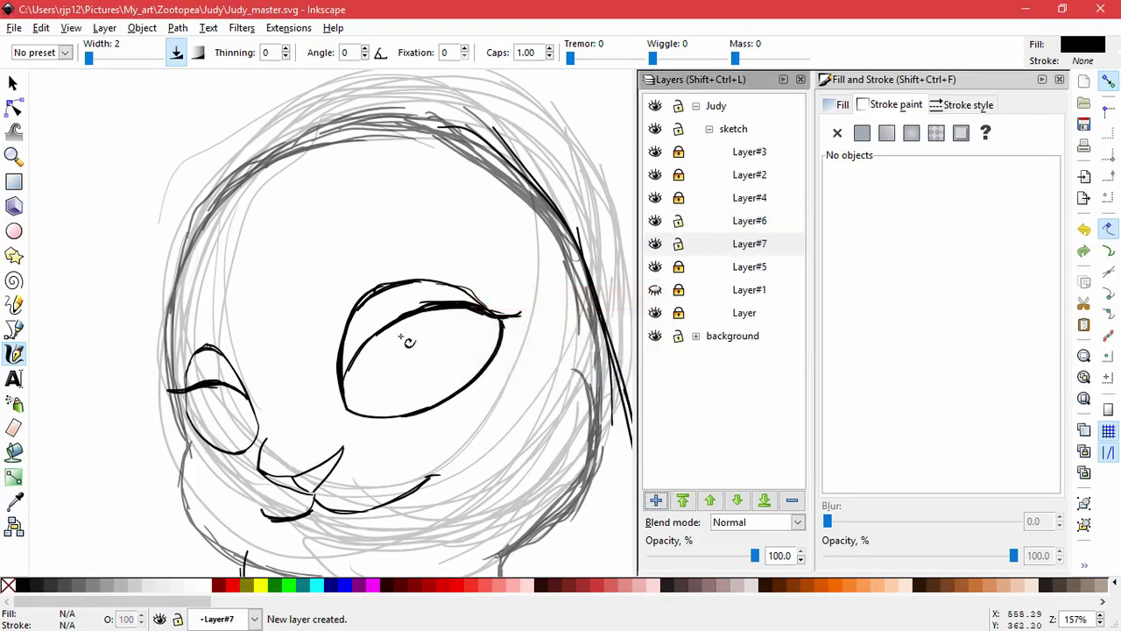
left_click_drag(401, 318, 410, 368)
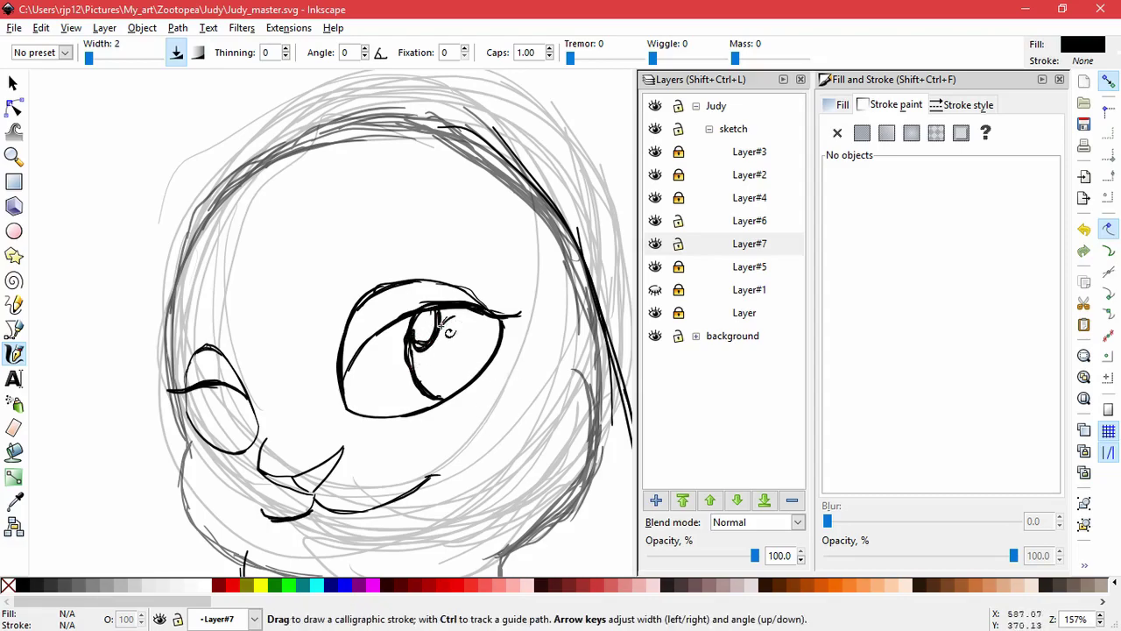
left_click_drag(454, 377, 469, 380)
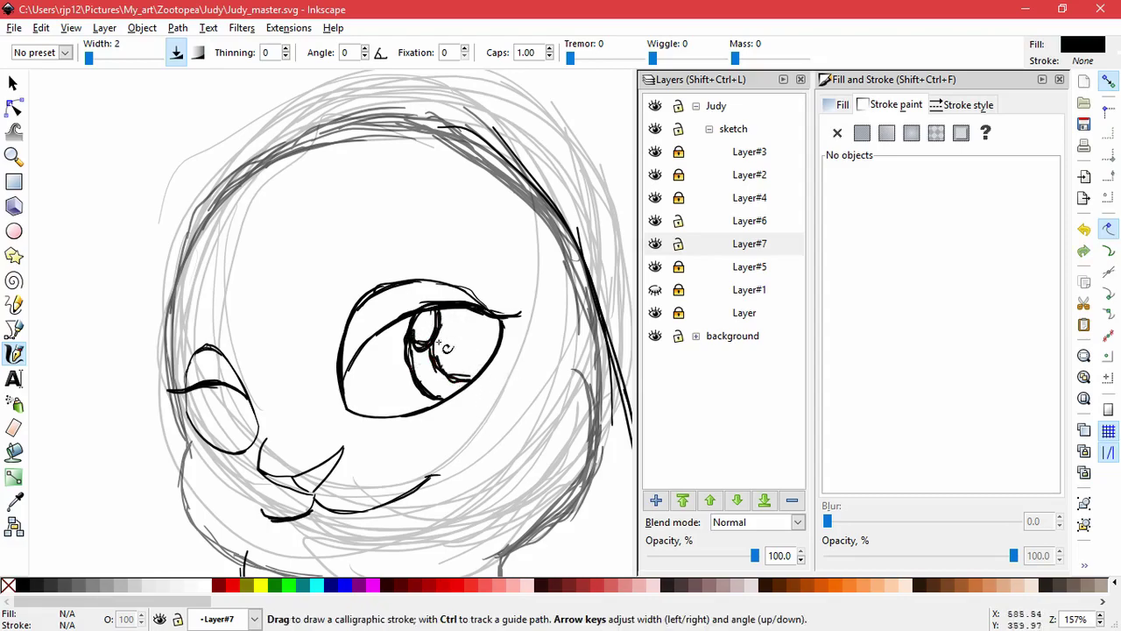
mouse_move(445, 356)
left_mouse_down()
mouse_move(465, 350)
mouse_move(460, 372)
left_mouse_up()
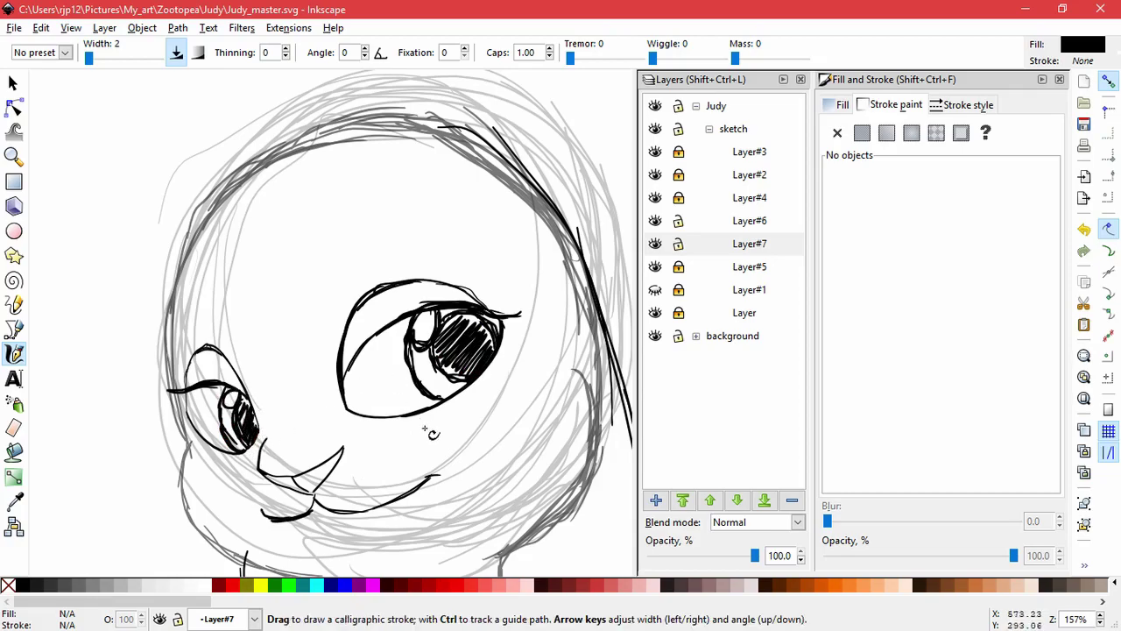
Step: Lock Layer#7 and Layer#6, and toggle the visibility of Layer#4 and Layer#6 to check the drawing
scroll(431, 434, "down", 3)
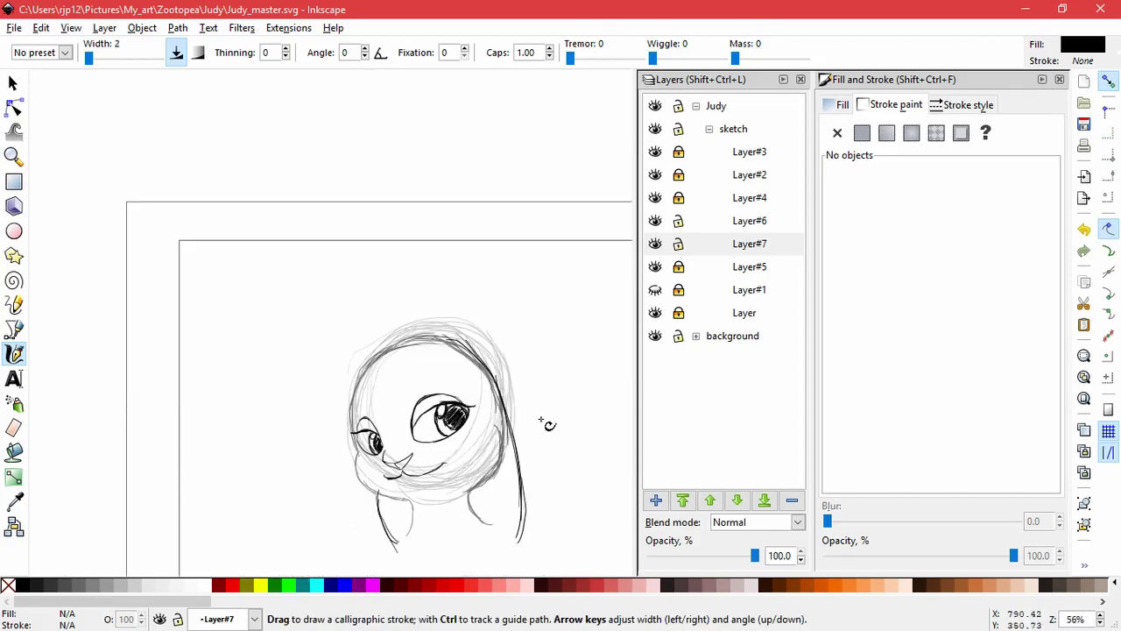
left_click(679, 244)
left_click(679, 220)
left_click(655, 198)
left_click(655, 198)
left_click(656, 222)
left_click(656, 223)
Step: Add a new layer above Layer#6 and draw arched calligraphic eyebrows above both eyes
left_click(656, 504)
left_click(607, 375)
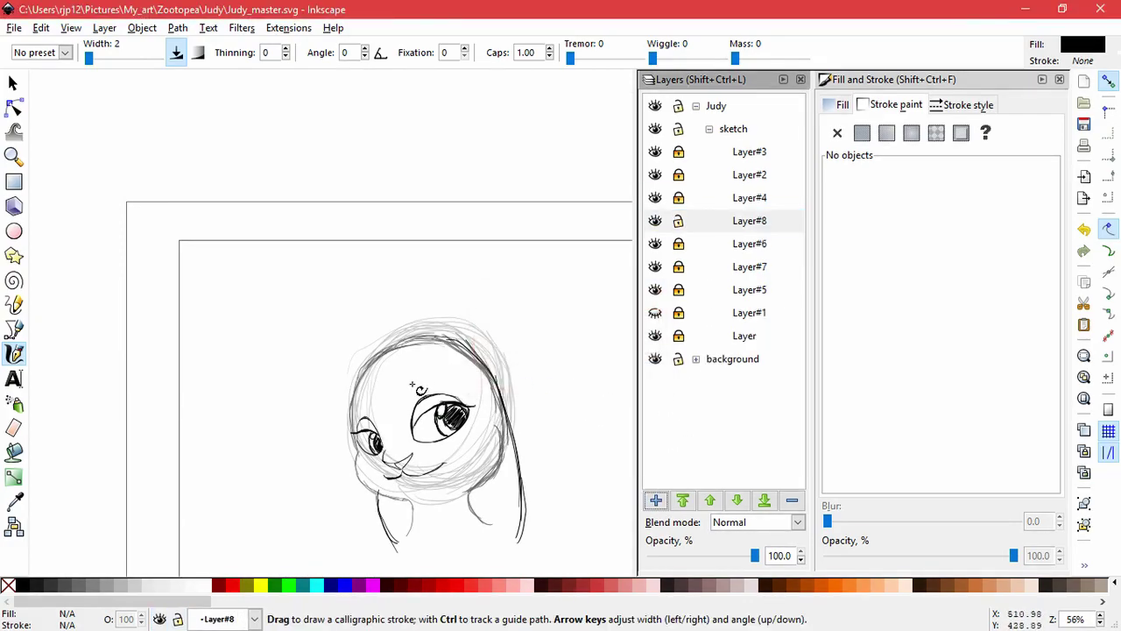
scroll(421, 393, "up", 2)
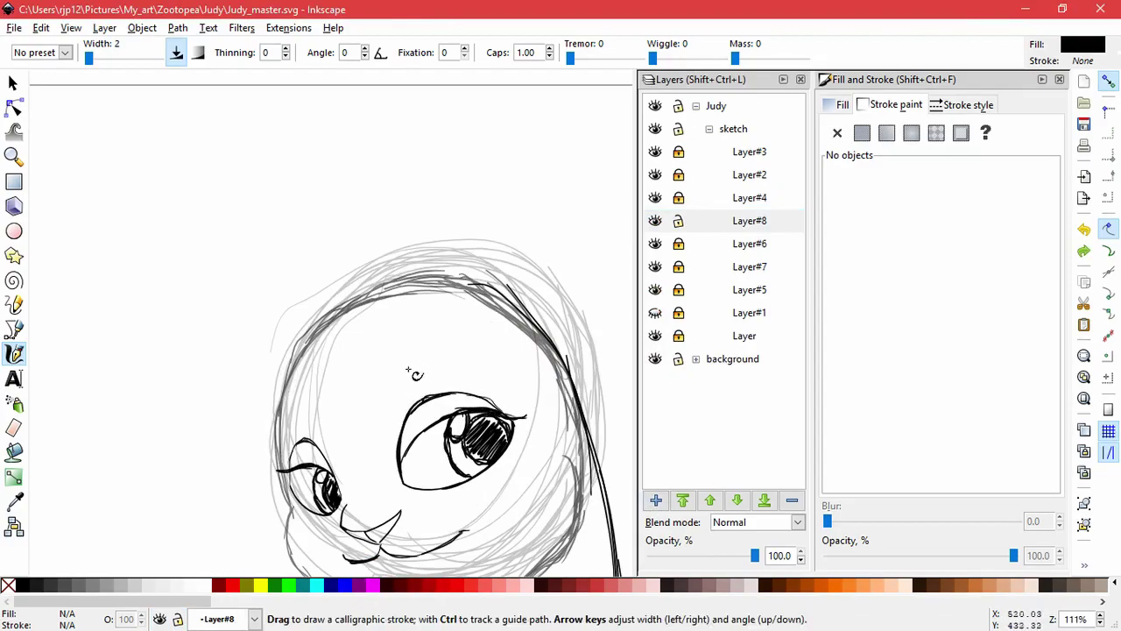
left_click_drag(426, 380, 477, 360)
left_click_drag(420, 381, 486, 355)
mouse_move(420, 366)
left_mouse_down()
mouse_move(491, 364)
mouse_move(402, 381)
mouse_move(384, 406)
mouse_move(425, 377)
mouse_move(391, 388)
left_mouse_up()
key("space")
left_click_drag(368, 383, 346, 406)
key("space")
left_click_drag(531, 448, 488, 427)
Step: Select the far-side eyebrow's strokes and nudge them slightly into place
left_click(13, 83)
left_click_drag(237, 295, 295, 366)
left_click(307, 379)
mouse_move(358, 373)
left_mouse_down()
mouse_move(359, 383)
mouse_move(353, 374)
left_mouse_up()
Step: Select the near-side eyebrow's strokes, adjust their tilt and skew, and stretch the eyebrow wider
left_click(429, 300)
left_click_drag(389, 263, 542, 375)
left_click(522, 330)
left_click_drag(535, 325, 537, 332)
left_click_drag(473, 354, 469, 355)
left_click_drag(534, 302, 531, 298)
left_click_drag(451, 325, 407, 344)
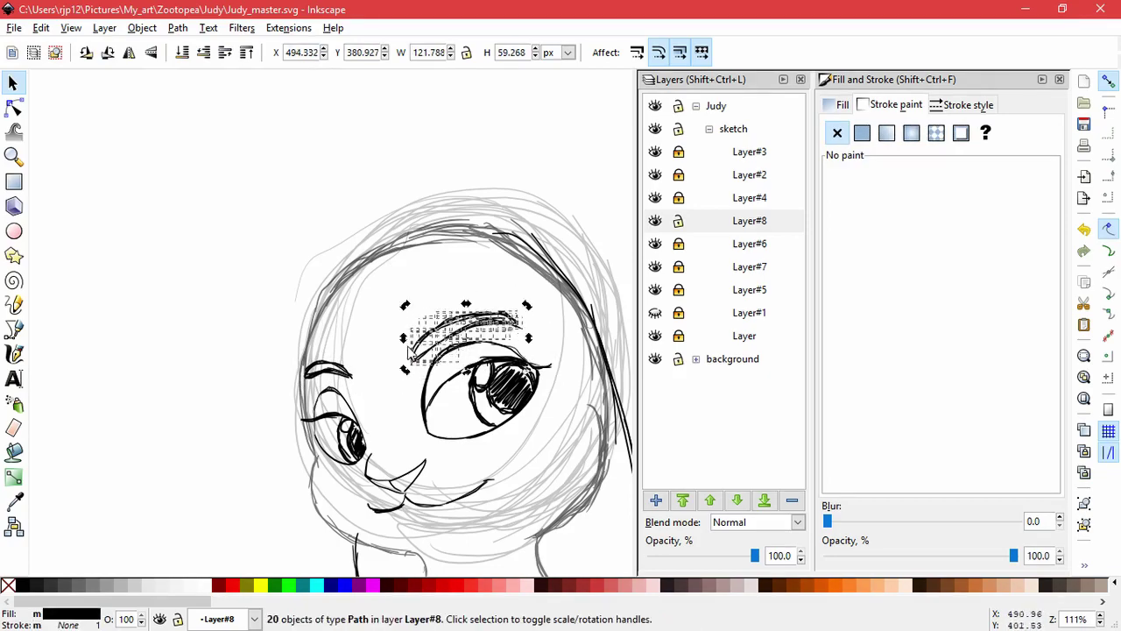
left_click(524, 333)
left_click_drag(529, 336, 544, 338)
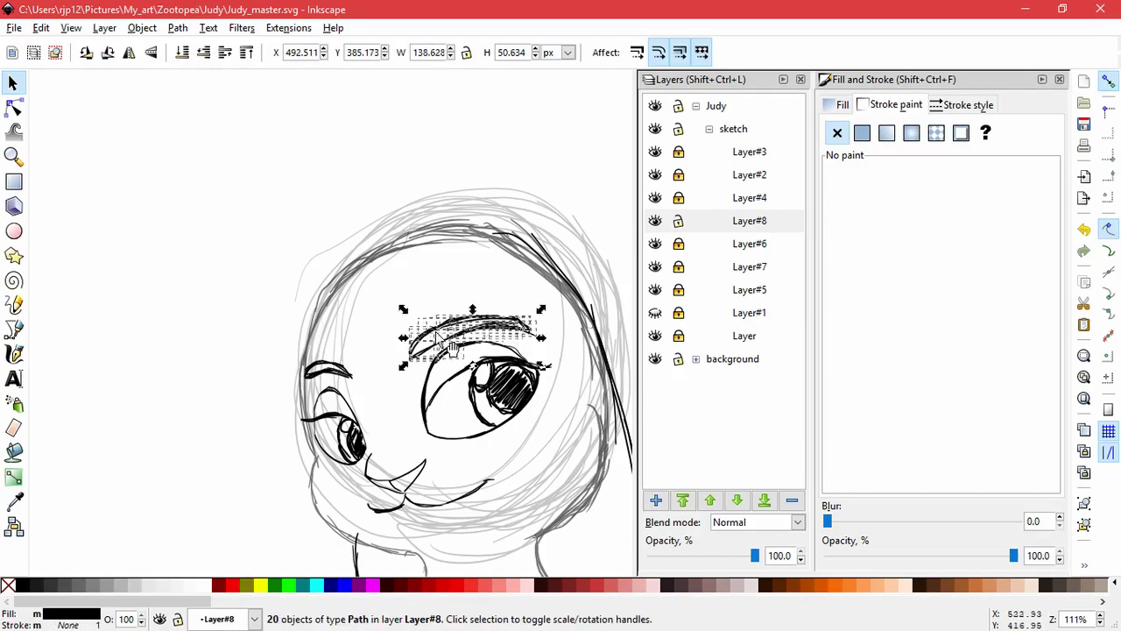
left_click(14, 130)
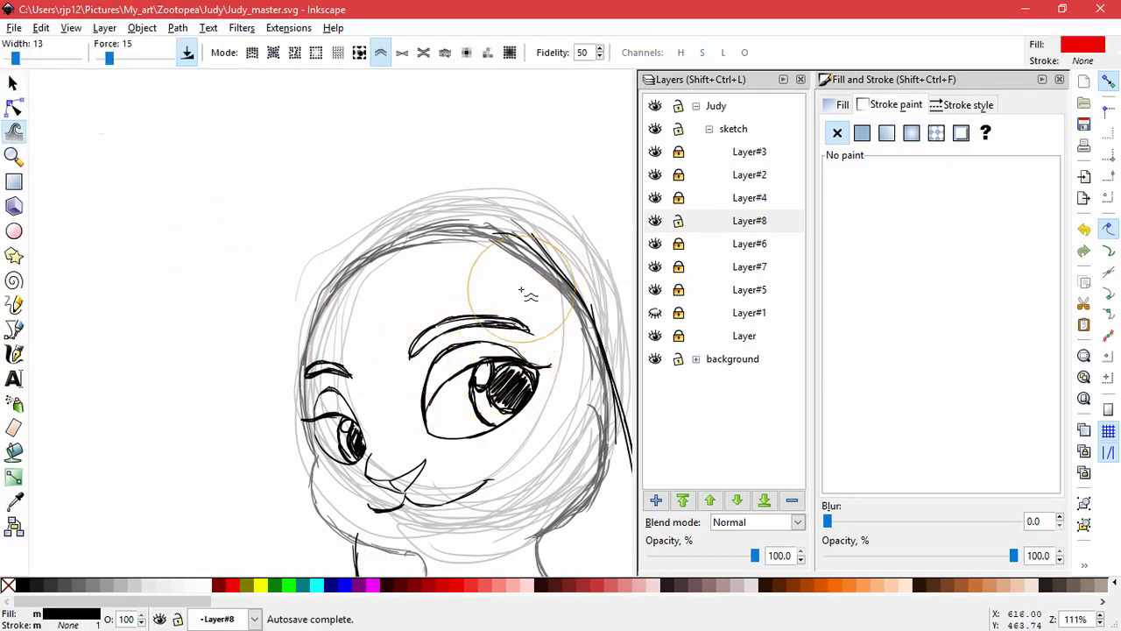
key("shift+s")
key("shift+p")
Step: Group the near-side eyebrow's strokes and skew the eyebrow so its outer end rises slightly
key("s")
left_click(525, 334)
left_click_drag(542, 339, 541, 333)
left_click(540, 451)
left_click_drag(381, 273, 542, 375)
key("ctrl+g")
left_click_drag(508, 326, 510, 320)
key("shift+s")
left_click_drag(402, 331, 402, 342)
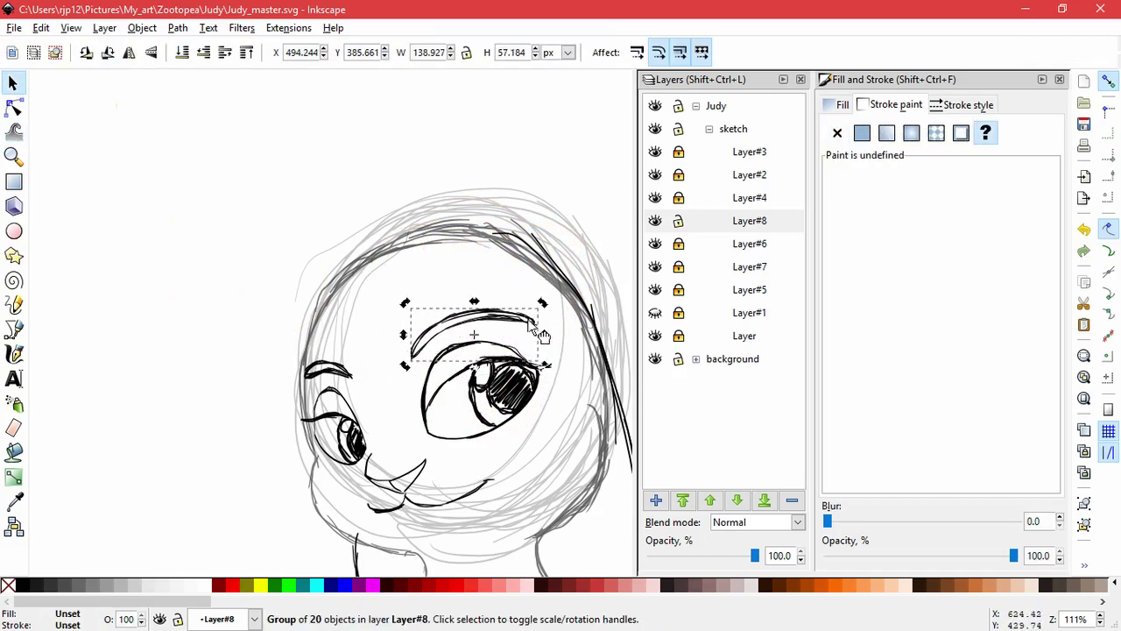
Step: Rotate, narrow and reposition the grouped near-side eyebrow above the eye
left_click_drag(533, 335, 551, 295)
left_click(517, 319)
left_click_drag(530, 320, 519, 326)
left_click(439, 324)
left_click_drag(397, 331, 441, 332)
left_click(440, 331)
left_click_drag(541, 300, 535, 295)
left_click_drag(468, 321, 471, 316)
left_click(367, 385)
left_click_drag(289, 351, 363, 380)
left_click(350, 377)
left_click(363, 380)
left_click(451, 346)
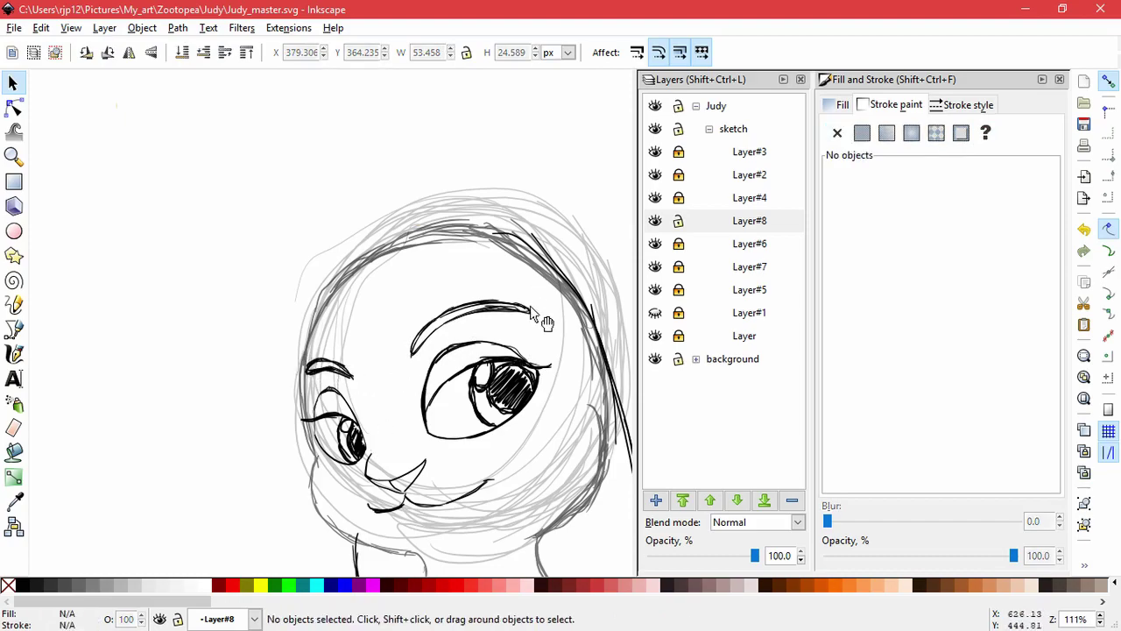
Step: Rotate the near-side eyebrow so its inner end dips slightly, and lock Layer#8
left_click(480, 315)
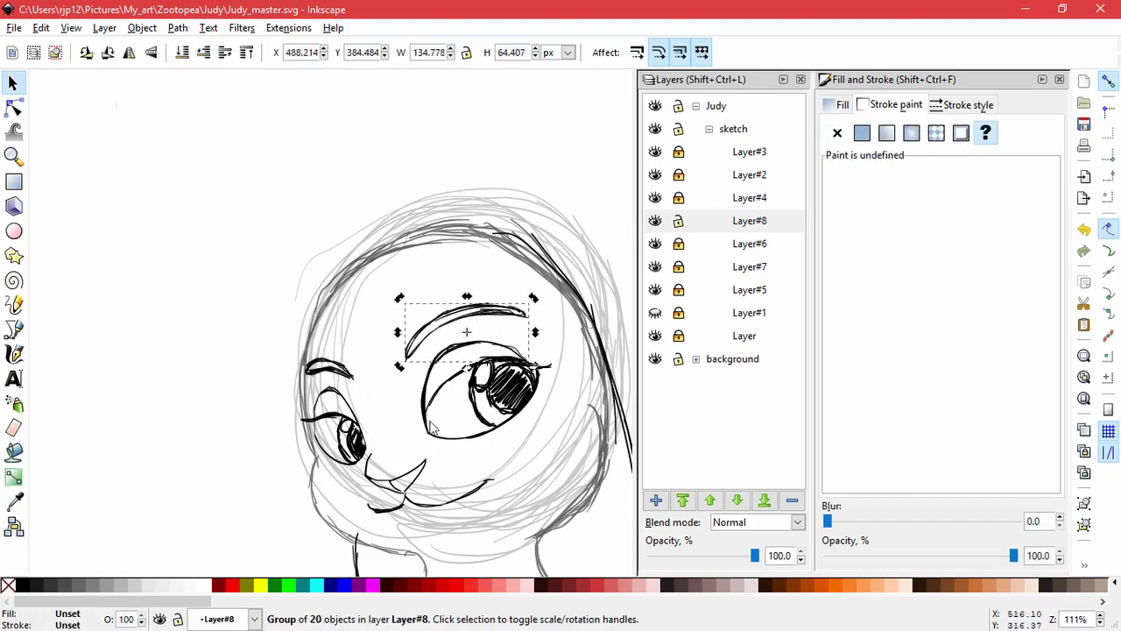
left_click_drag(400, 371, 403, 380)
left_click(573, 479)
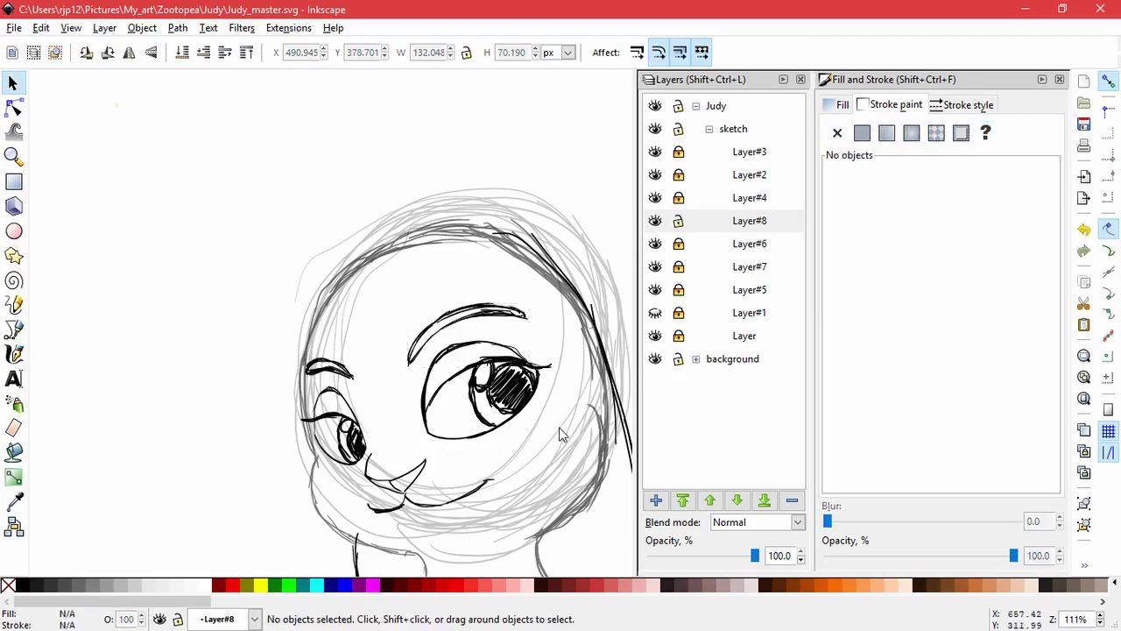
scroll(539, 453, "down", 2)
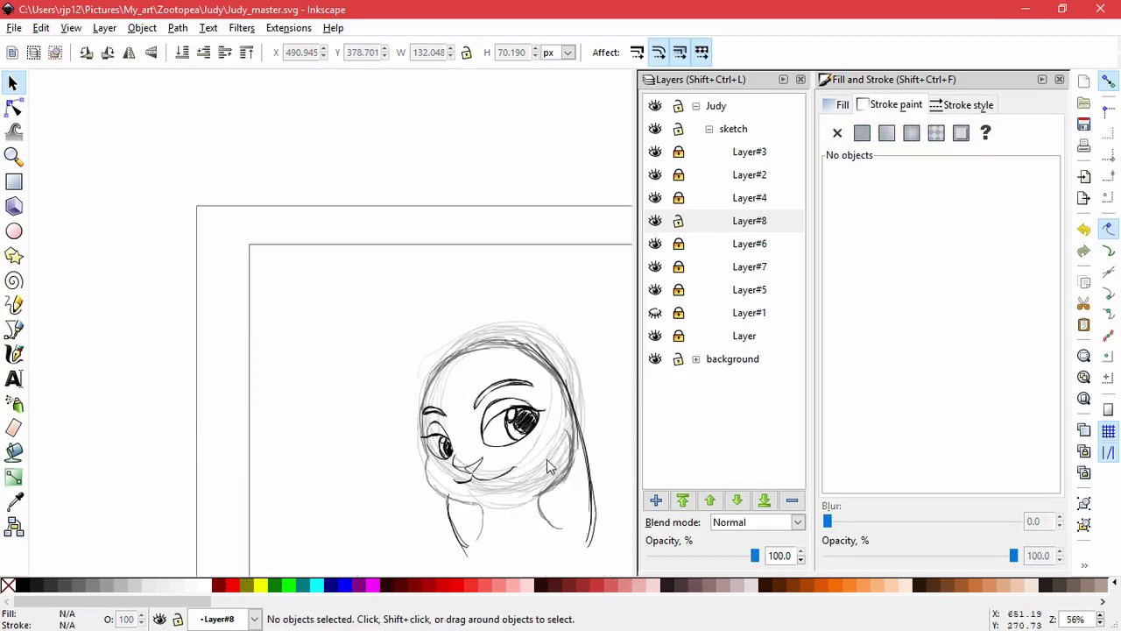
left_click_drag(551, 468, 503, 432)
left_click(678, 221)
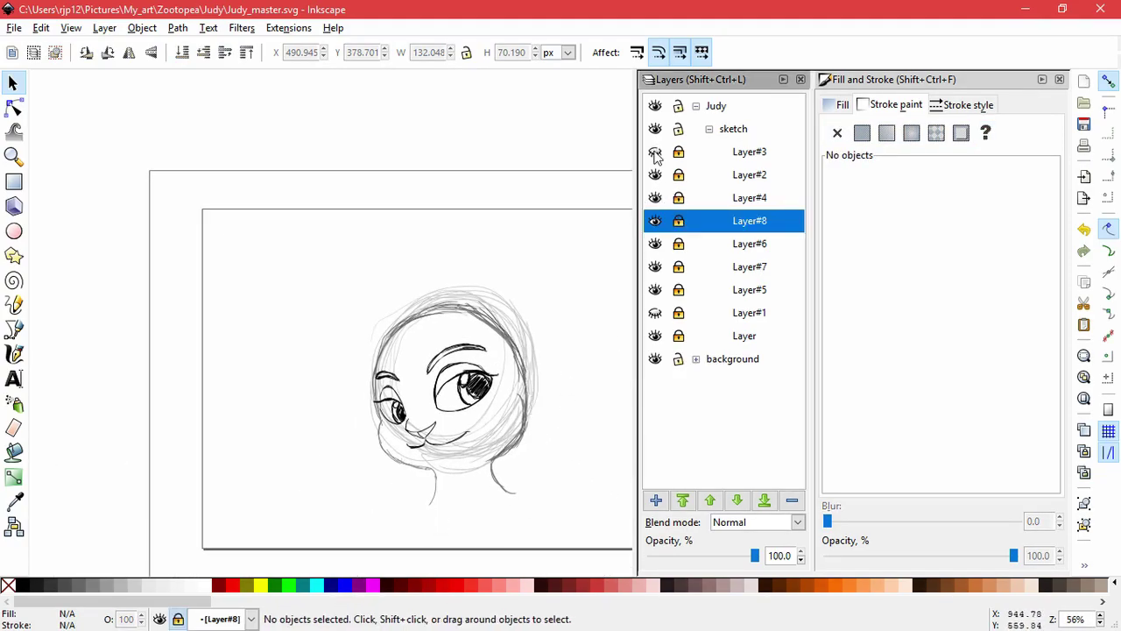
Step: Unlock Layer#3 and delete the overlong stroke hanging below the left cheek
scroll(443, 515, "up", 1)
left_click_drag(404, 515, 324, 514)
key("Delete")
Step: Scale, rotate and skew the remaining dark strokes below the left cheek to refine their slant
left_click_drag(450, 538, 350, 409)
left_click_drag(399, 517, 395, 517)
left_click_drag(395, 427, 385, 429)
left_click_drag(387, 491, 413, 503)
left_click_drag(403, 429, 398, 429)
left_click_drag(397, 483, 404, 488)
left_click(394, 472)
left_click_drag(381, 434, 376, 428)
left_click_drag(429, 520, 424, 525)
left_click(525, 509)
key("space")
left_click_drag(558, 468, 507, 428)
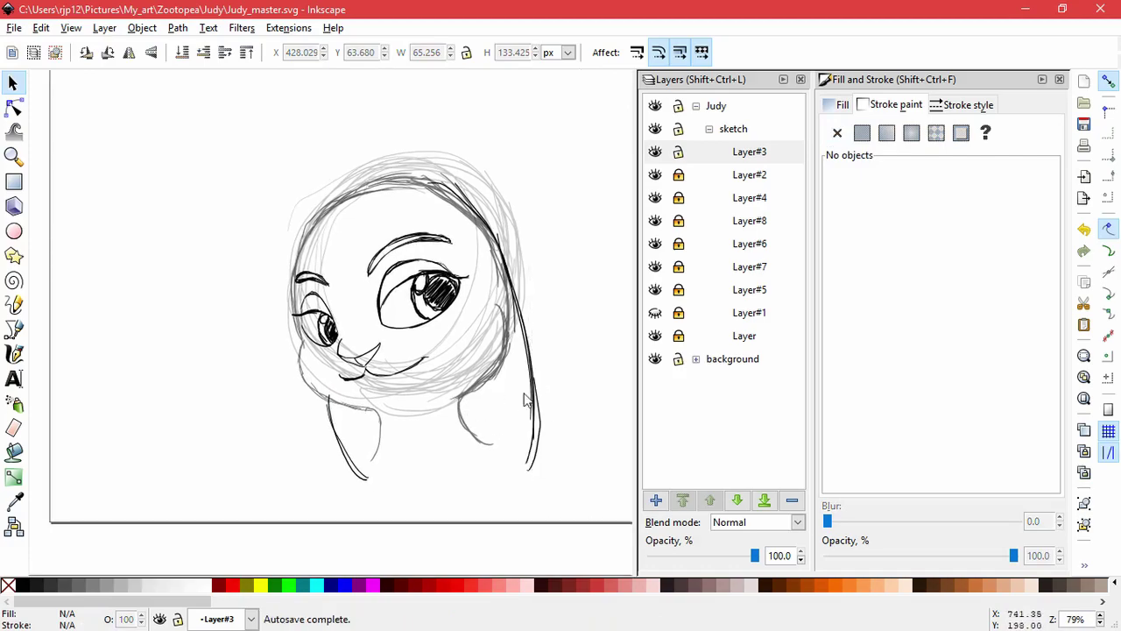
Step: Hide the bottom rough sketch layer and unlock Layer#2 and Layer#4 through Layer#8
left_click(655, 335)
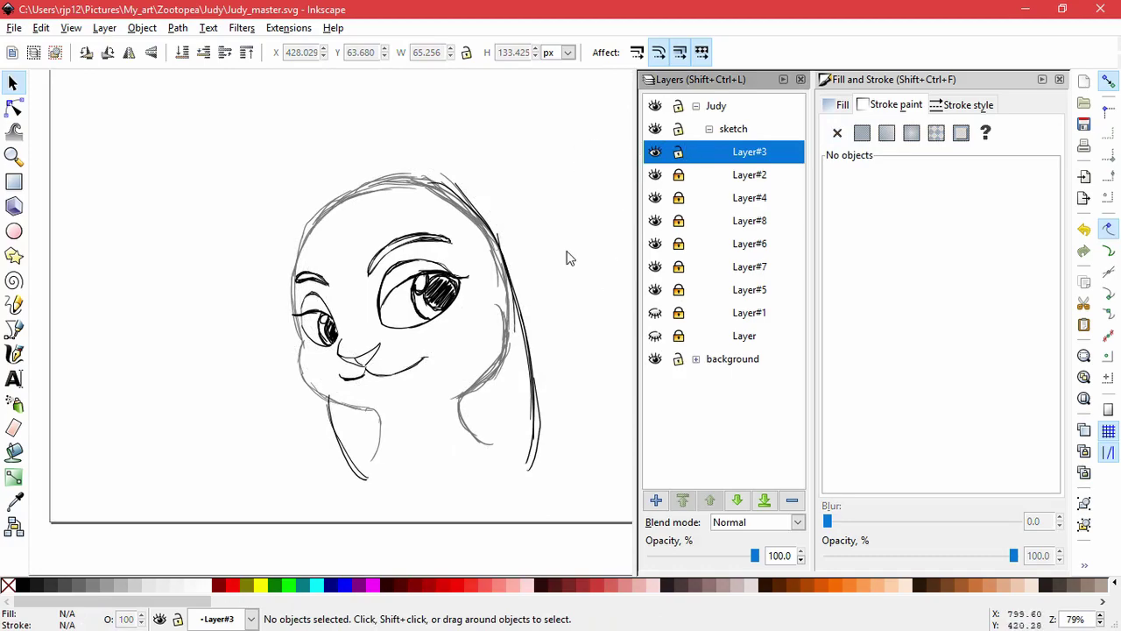
left_click(74, 29)
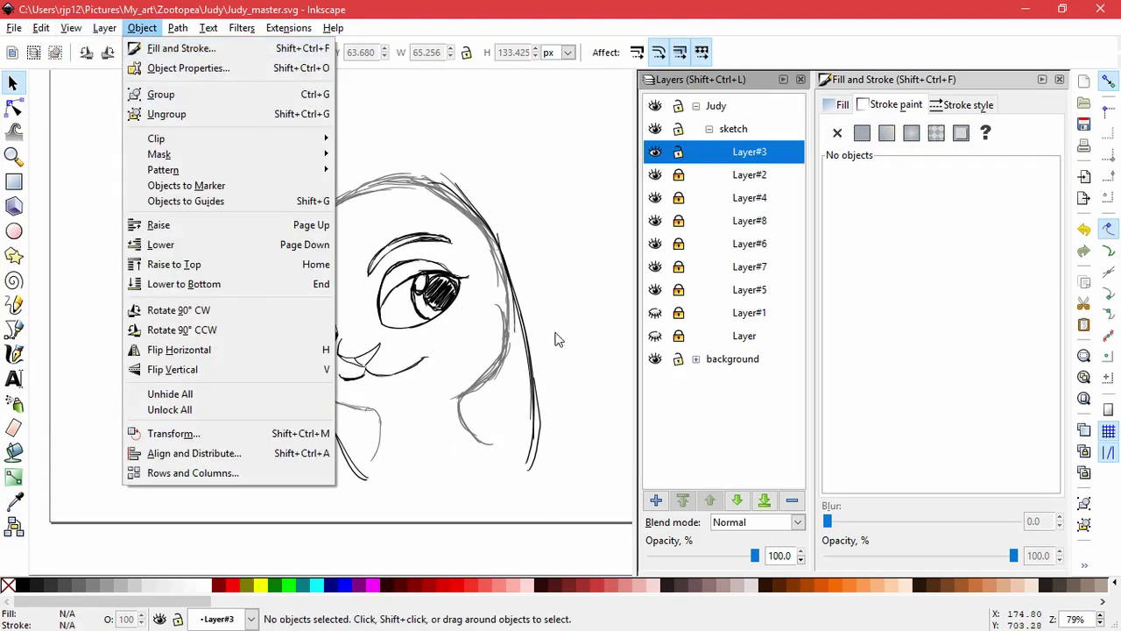
left_click(559, 332)
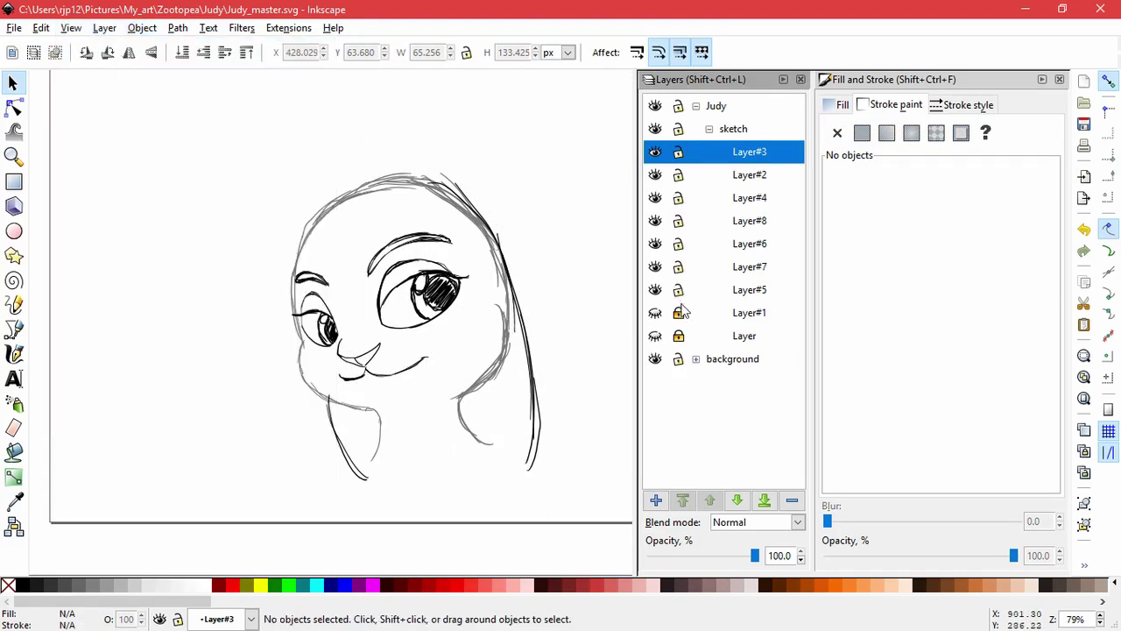
Step: Flip the whole drawing horizontally to check the face's proportions, and flip it back
key("ctrl+alt+a")
left_click(128, 53)
left_click(128, 274)
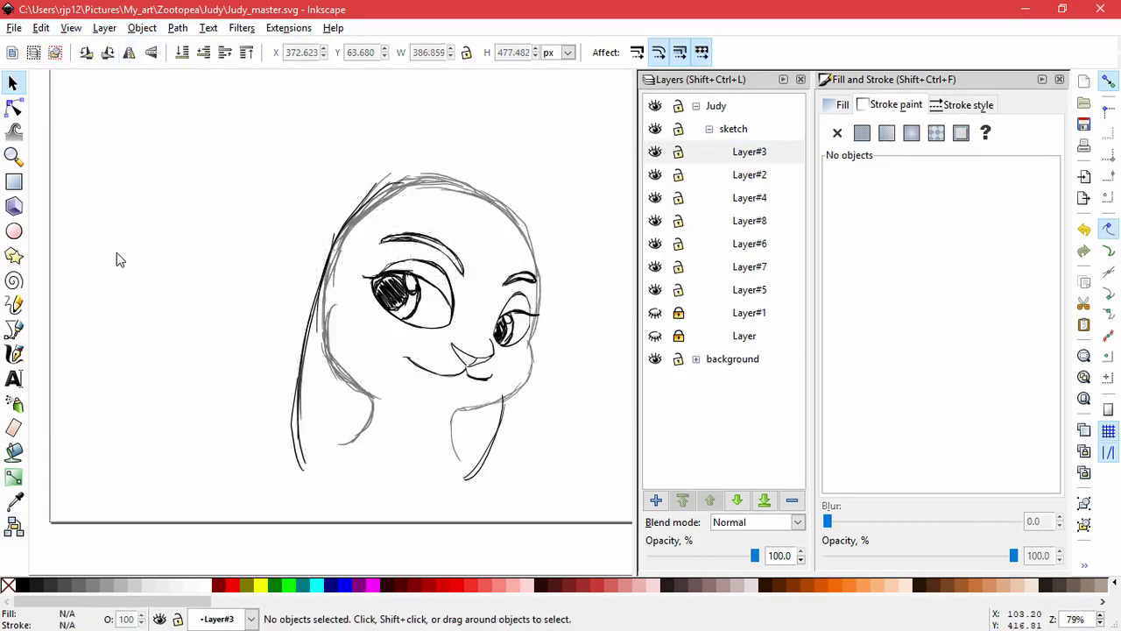
left_click_drag(400, 476, 303, 303)
left_click_drag(357, 372, 388, 406)
left_click(368, 490)
left_click_drag(566, 523, 209, 127)
left_click(130, 55)
left_click(578, 327)
Step: Delete the surplus overlapping strokes along the right cheek and neck
left_click_drag(482, 388, 499, 415)
left_click_drag(477, 384, 497, 413)
key("Delete")
key("Delete")
mouse_move(491, 374)
left_mouse_down()
mouse_move(526, 407)
mouse_move(462, 357)
left_mouse_up()
key("Delete")
mouse_move(478, 365)
left_mouse_down()
mouse_move(451, 353)
mouse_move(436, 370)
left_mouse_up()
key("Delete")
key("Delete")
left_click(519, 414)
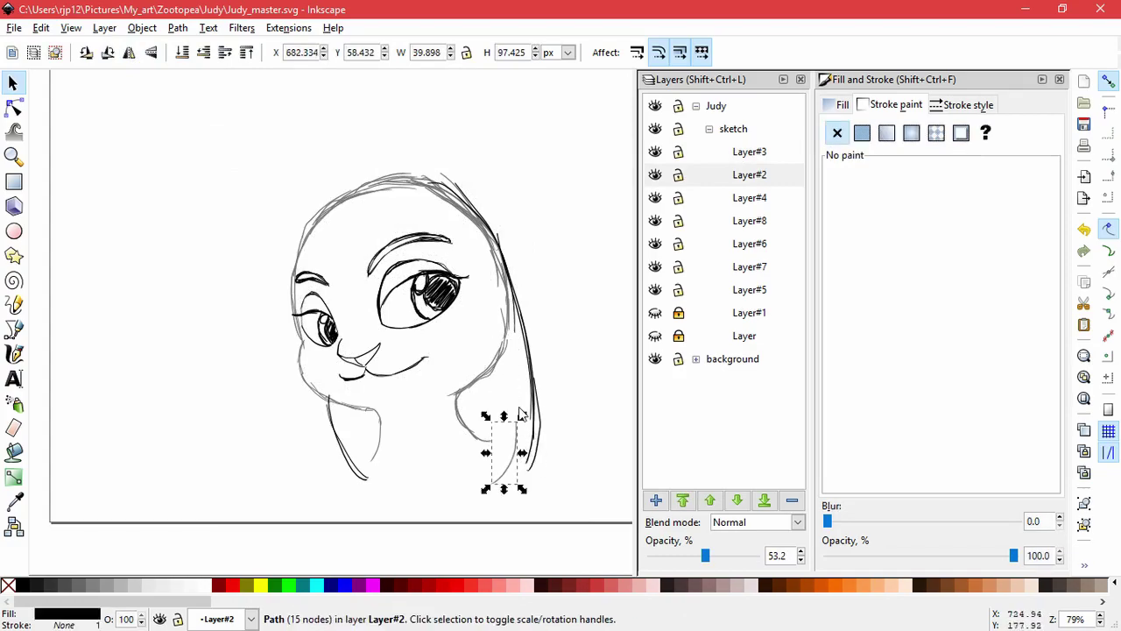
key("Delete")
Step: Delete another stray stroke near the junction of the right cheek and neck
scroll(516, 367, "up", 3)
left_click_drag(484, 369, 510, 427)
key("Delete")
left_click_drag(435, 373, 373, 344)
key("Escape")
key("Escape")
Step: Try to push the right cheek stroke into shape with the Tweak tool, using a brush width of 25
left_click(411, 431)
key("w")
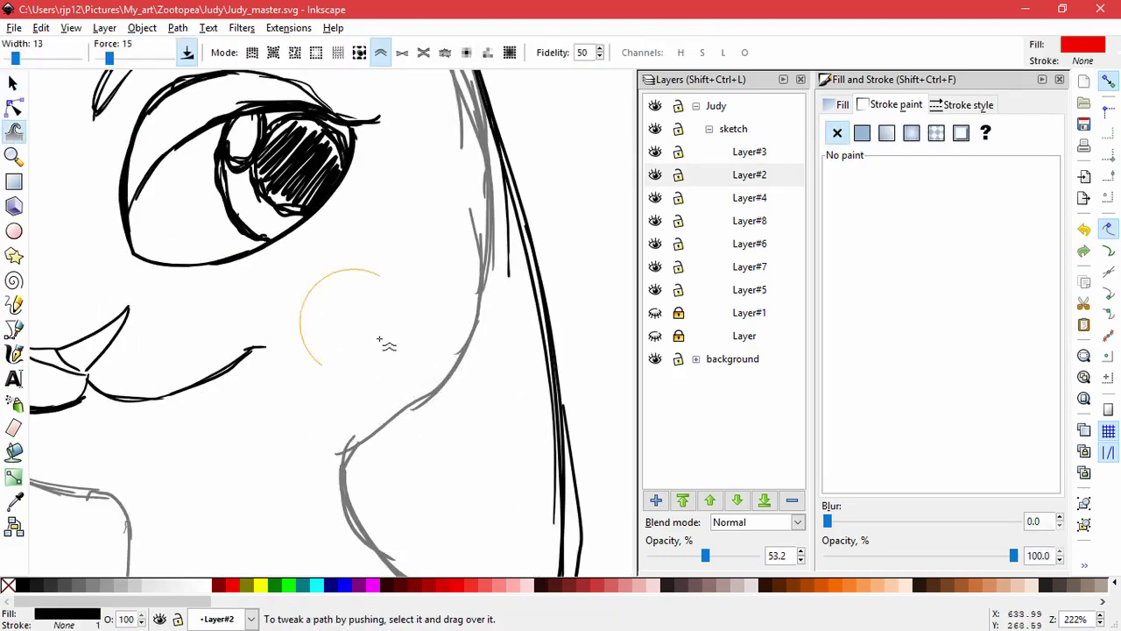
left_click_drag(374, 381, 458, 471)
key("ctrl+z")
left_click_drag(358, 355, 374, 384)
key("ctrl+z")
left_click(24, 58)
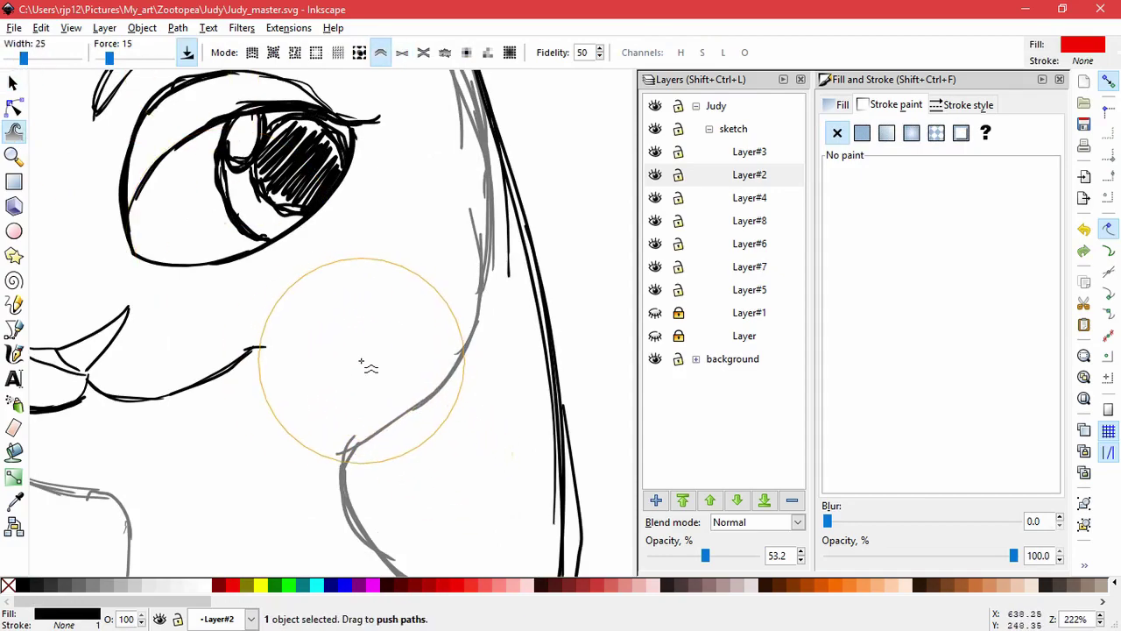
Step: Try moving and scaling the individual strokes of the right cheek
key("s")
key("Escape")
left_click(457, 354)
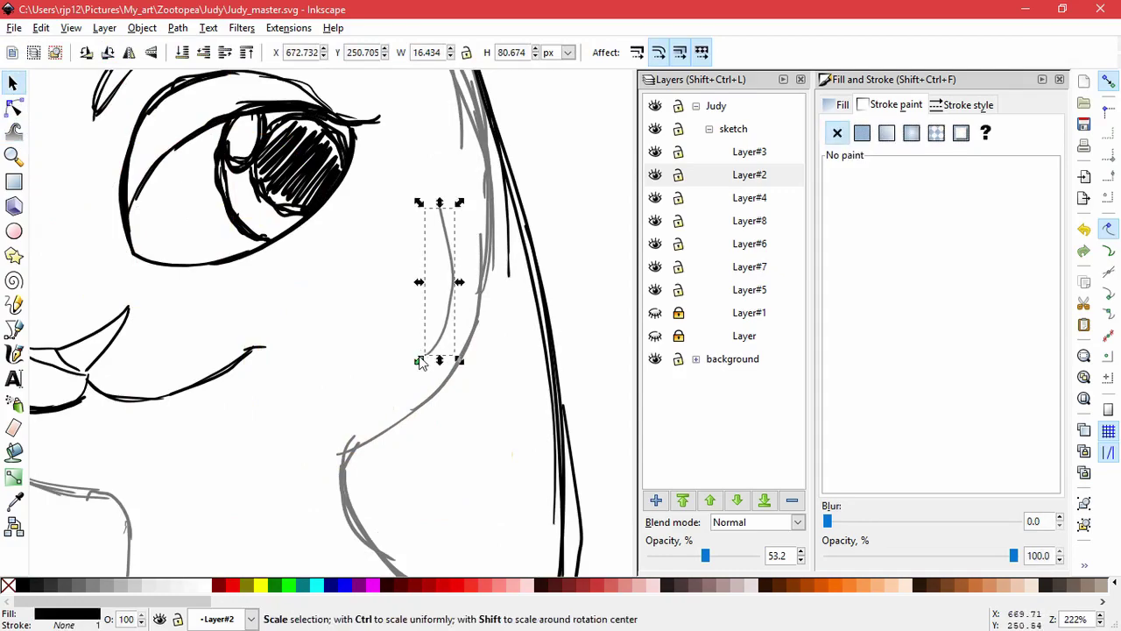
mouse_move(452, 362)
left_mouse_down()
mouse_move(428, 392)
mouse_move(458, 369)
left_mouse_up()
key("ctrl+z")
key("Escape")
key("ctrl+z")
mouse_move(478, 239)
left_mouse_down()
mouse_move(430, 215)
mouse_move(404, 242)
left_mouse_up()
key("Escape")
key("ctrl+z")
Step: Adjust the right cheek strokes so the jaw line reaches the neck
left_click_drag(404, 416, 368, 438)
left_click_drag(481, 233, 487, 242)
left_click_drag(369, 436, 338, 454)
key("Escape")
Step: Delete the redundant strokes along the upper right cheek and the side of the head
left_click_drag(493, 266, 568, 261)
key("Delete")
left_click_drag(458, 138, 363, 375)
scroll(419, 345, "down", 2, "ctrl")
key("Delete")
left_click_drag(444, 217, 373, 314)
key("Delete")
left_click(450, 275)
key("Delete")
Step: Delete the leftover strokes where the right jaw meets the neck and along the neck line
mouse_move(434, 382)
left_mouse_down()
mouse_move(412, 346)
mouse_move(385, 380)
mouse_move(390, 403)
mouse_move(325, 494)
left_mouse_up()
left_click(372, 415)
mouse_move(391, 399)
left_mouse_down()
mouse_move(453, 436)
mouse_move(428, 454)
mouse_move(394, 431)
mouse_move(380, 393)
left_mouse_up()
key("Delete")
left_click(329, 502)
key("Delete")
left_click(460, 355)
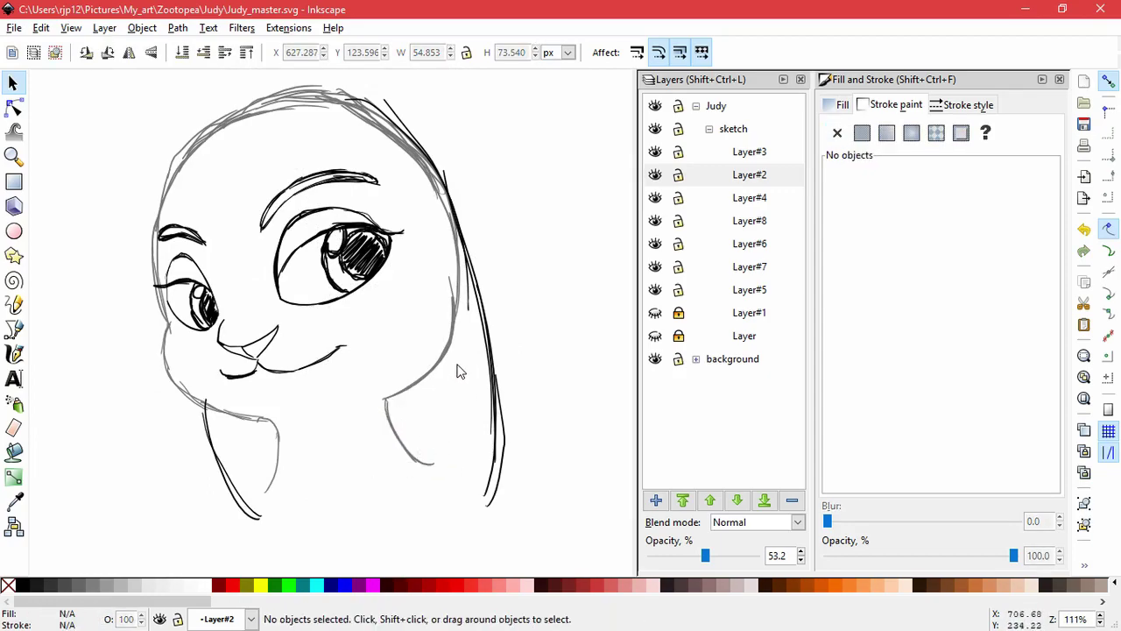
Step: Lock Layer#3 to Layer#8, leaving only Layer#2 with the head outline unlocked
left_click(679, 290)
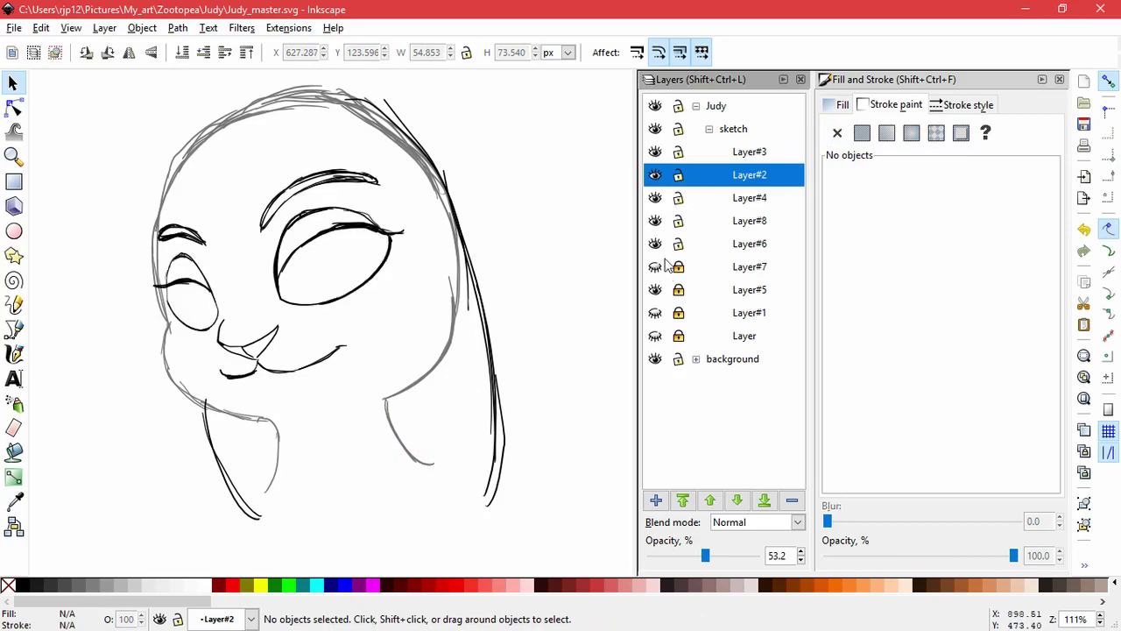
left_click(677, 244)
left_click(674, 222)
left_click(678, 198)
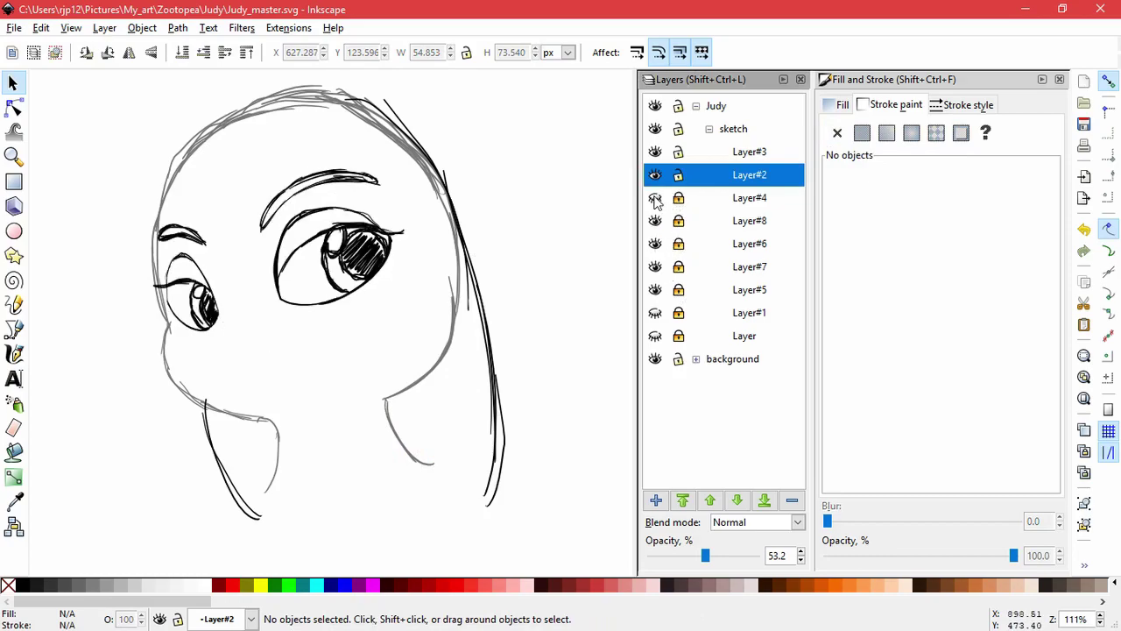
left_click(678, 153)
Step: Delete the redundant light strokes along the upper right side of the head outline
mouse_move(382, 140)
left_mouse_down()
mouse_move(503, 186)
mouse_move(463, 215)
mouse_move(436, 182)
mouse_move(495, 176)
left_mouse_up()
key("Delete")
key("Delete")
key("Delete")
key("Delete")
left_click_drag(410, 189, 477, 171)
key("Delete")
key("Delete")
mouse_move(412, 148)
left_mouse_down()
mouse_move(492, 129)
mouse_move(444, 180)
left_mouse_up()
key("Delete")
key("Delete")
Step: Delete the overlapping strokes across the top of the head outline
mouse_move(353, 99)
left_mouse_down()
mouse_move(395, 152)
mouse_move(467, 124)
left_mouse_up()
key("Delete")
key("Delete")
mouse_move(349, 95)
left_mouse_down()
mouse_move(475, 114)
mouse_move(373, 147)
mouse_move(385, 145)
left_mouse_up()
key("Delete")
key("Delete")
key("Delete")
left_click_drag(327, 90, 471, 93)
key("Delete")
left_click_drag(320, 88, 469, 100)
key("Delete")
Step: Delete the extra strokes along the upper left side of the head outline
left_click_drag(138, 132, 136, 131)
key("Delete")
left_click_drag(203, 120, 168, 92)
left_click_drag(204, 124, 141, 86)
key("Delete")
left_click_drag(161, 182, 102, 182)
key("Delete")
Step: Delete the two stray light strokes across the larger eyebrow
mouse_move(159, 302)
left_mouse_down()
mouse_move(113, 322)
mouse_move(266, 238)
mouse_move(262, 225)
mouse_move(325, 174)
left_mouse_up()
key("ctrl+z")
left_click(191, 335)
key("Delete")
key("ctrl+z")
left_click(180, 360)
left_click(268, 225, "shift")
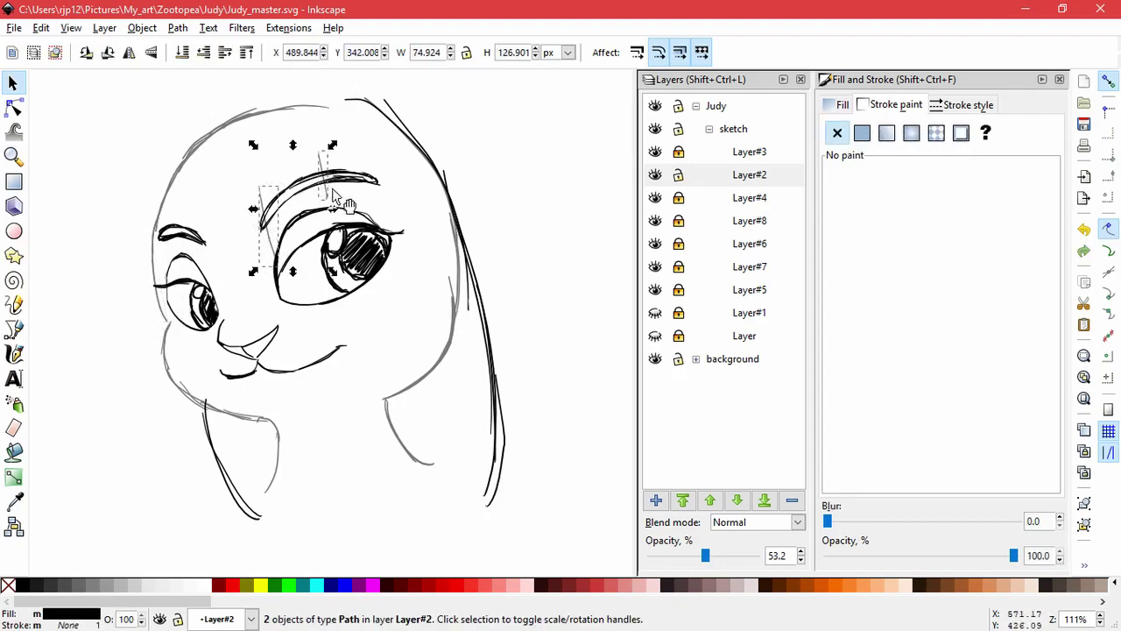
key("Delete")
Step: Adjust the size and position of the strokes forming the left side of the head
left_click_drag(77, 99, 366, 328)
left_click_drag(158, 219, 153, 220)
key("ctrl+z")
left_click_drag(147, 327, 151, 331)
left_click_drag(240, 100, 226, 110)
left_click(404, 167)
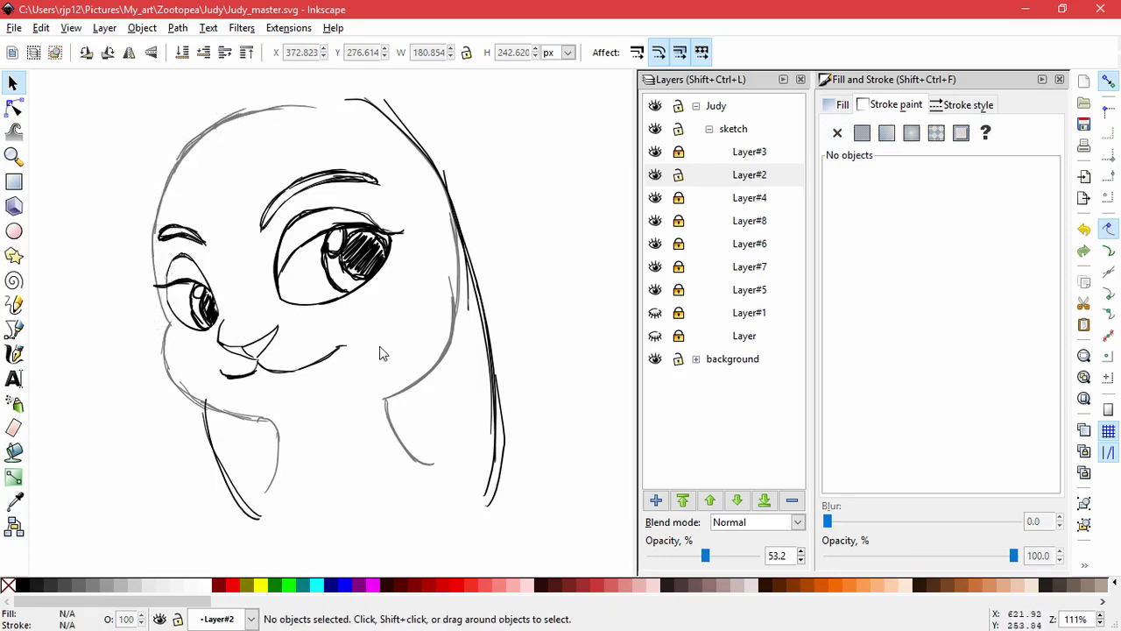
Step: Delete the remaining redundant strokes on the right side of the head beside the ear line
left_click_drag(449, 210, 529, 156)
left_click_drag(461, 260, 529, 198)
mouse_move(455, 219)
left_mouse_down()
mouse_move(503, 203)
mouse_move(576, 246)
left_mouse_up()
key("Delete")
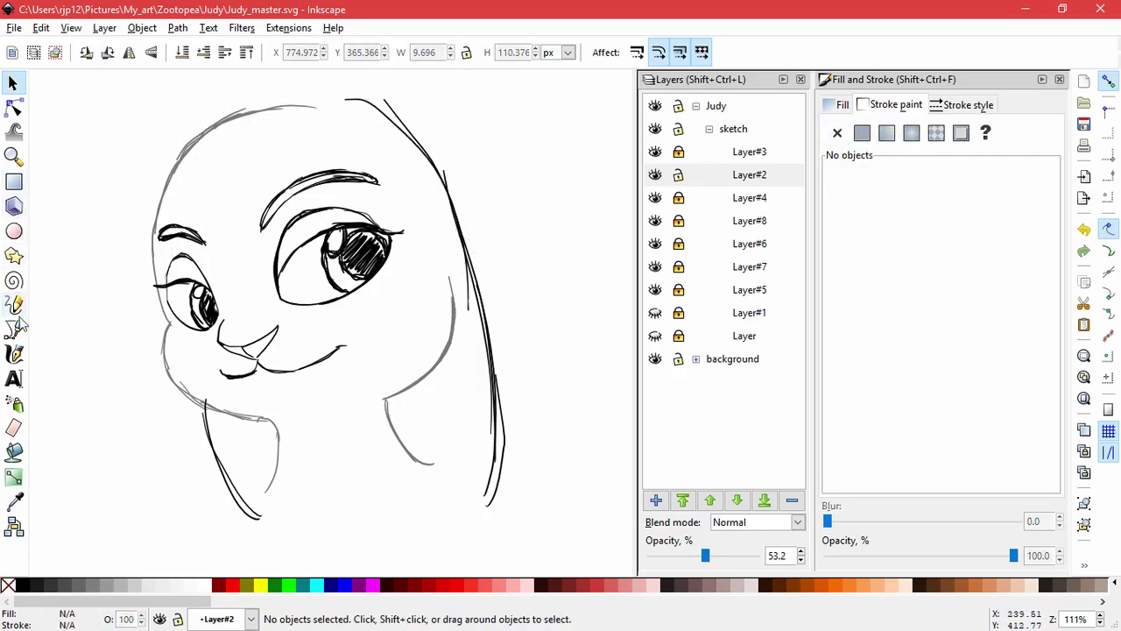
Step: Draw new calligraphic strokes from the top of the head down its right side to close the outline
left_click(14, 353)
mouse_move(286, 111)
left_mouse_down()
mouse_move(354, 108)
mouse_move(429, 186)
mouse_move(445, 228)
left_mouse_up()
left_click_drag(427, 172, 450, 269)
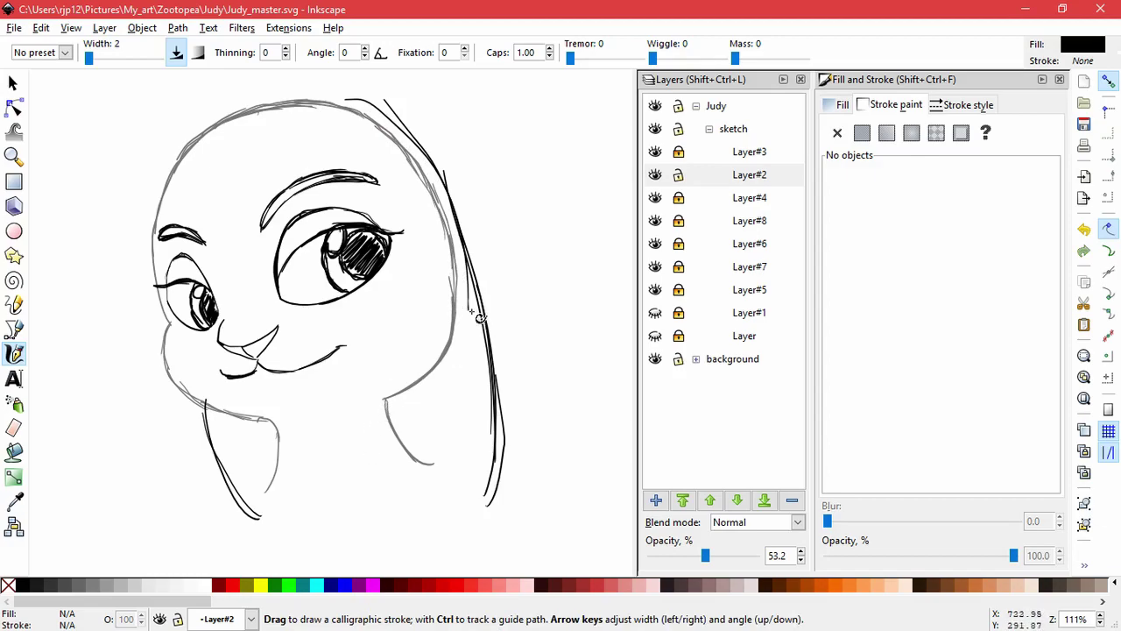
key("space")
left_click_drag(501, 289, 515, 333)
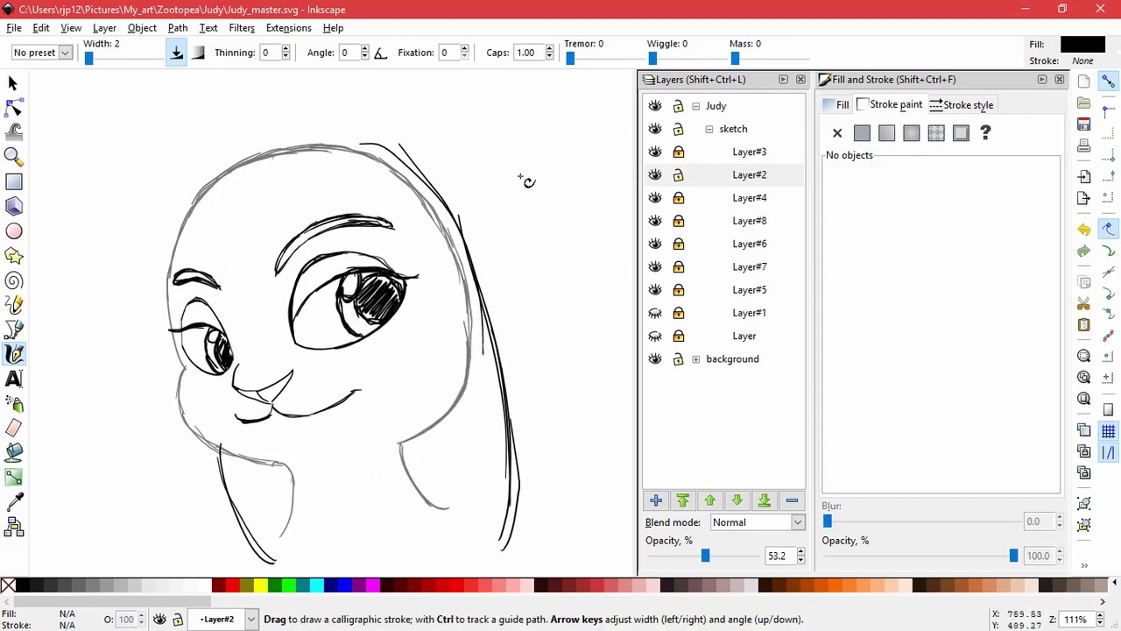
Step: Lock Layer#2 and delete the redundant strokes at the upper and lower ends of the right ear line
left_click(681, 175)
key("s")
left_click_drag(326, 117, 542, 390)
mouse_move(421, 165)
left_mouse_down()
mouse_move(435, 147)
mouse_move(512, 167)
left_mouse_up()
key("Delete")
left_click_drag(518, 506, 594, 417)
key("Delete")
Step: Adjust the ear's upper stroke to meet the top of the head and delete the leftover stroke along the ear
left_click(353, 141)
mouse_move(348, 138)
left_mouse_down()
mouse_move(325, 143)
mouse_move(344, 140)
left_mouse_up()
key("w")
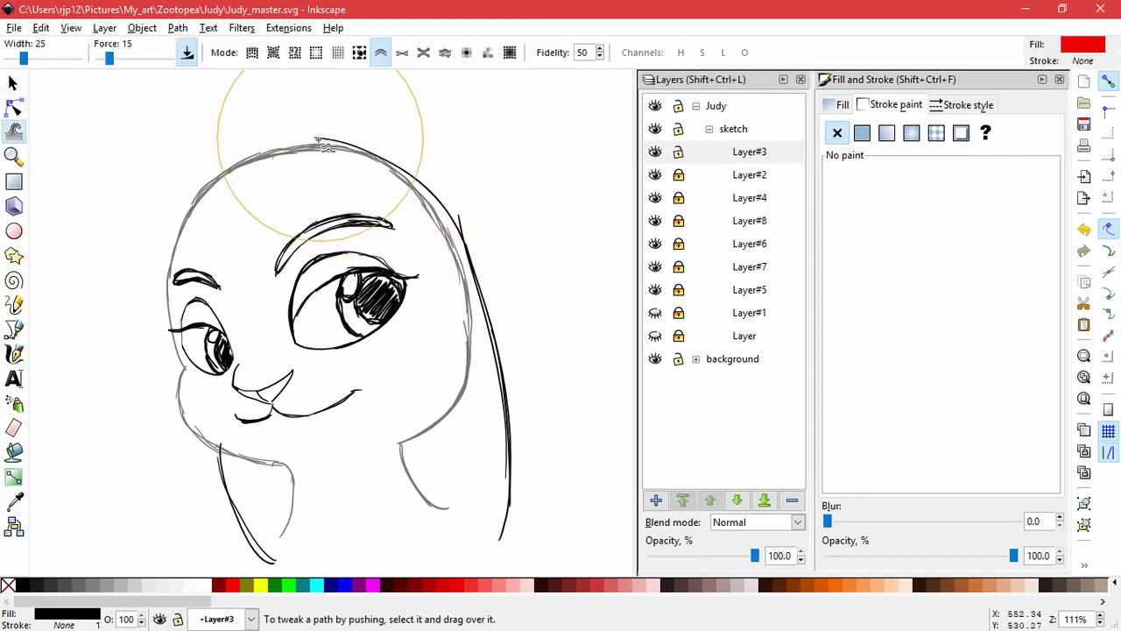
left_click(13, 82)
left_click(508, 211)
left_click_drag(514, 216, 555, 188)
key("Delete")
key("5")
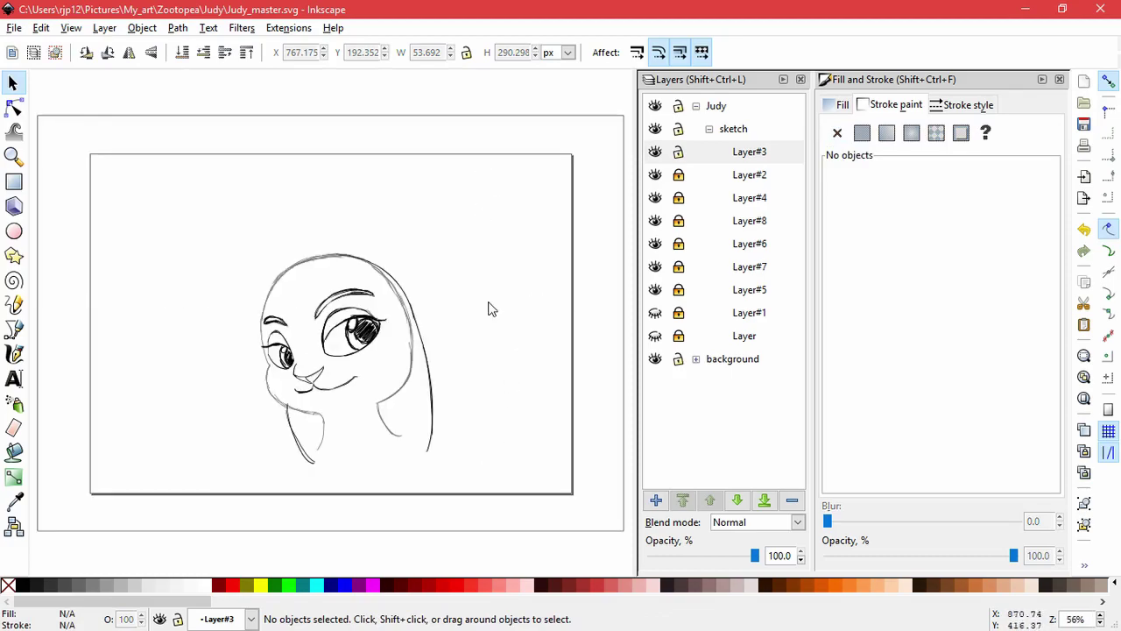
Step: Lock Layer#3 and add a new layer named Layer#9 above it for calligraphic strokes
left_click(677, 156)
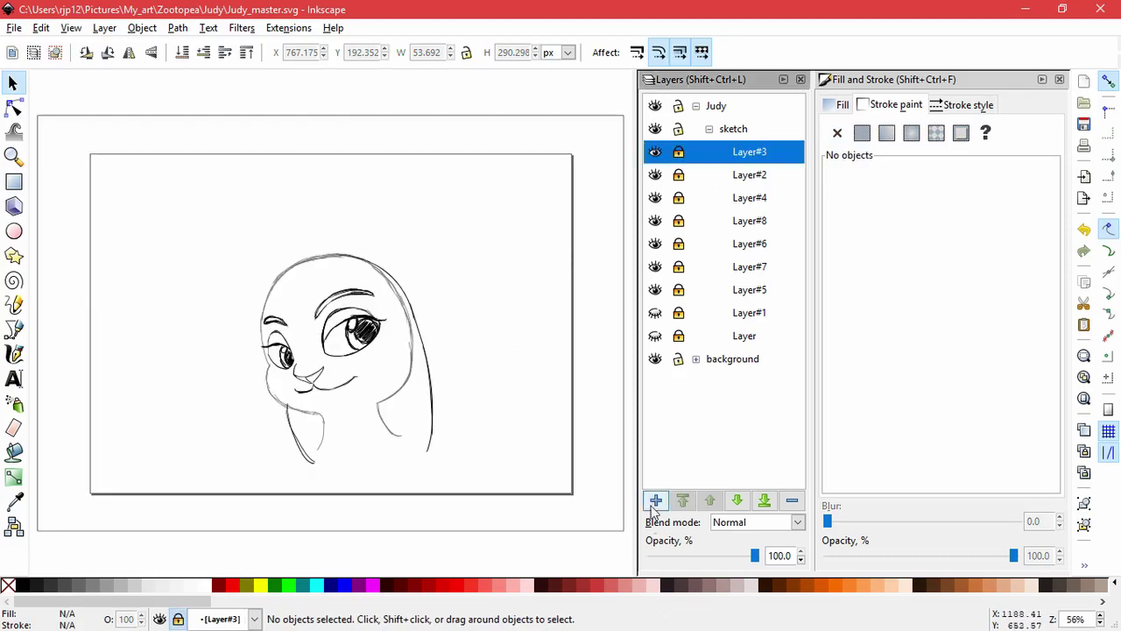
left_click(655, 499)
left_click(618, 373)
key("c")
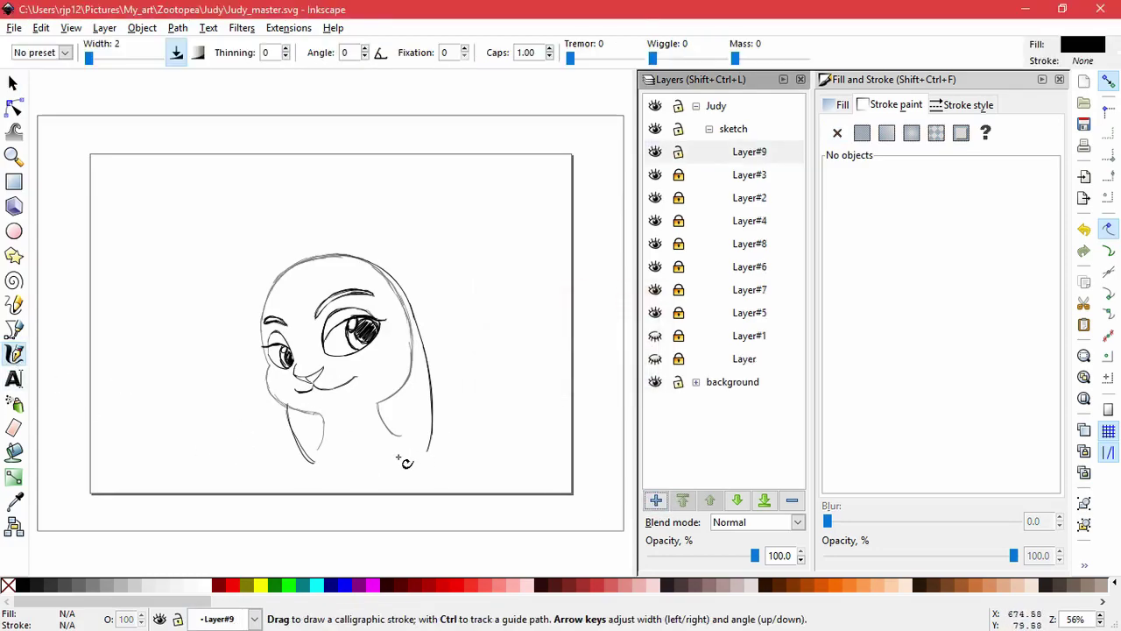
Step: Draw the upper edges of the shirt collar on both sides of the neck
scroll(378, 466, "up", 2)
left_click_drag(285, 400, 263, 422)
mouse_move(427, 384)
left_mouse_down()
mouse_move(410, 384)
mouse_move(455, 433)
left_mouse_up()
key("ctrl+z")
key("ctrl+z")
mouse_move(380, 411)
left_mouse_down()
mouse_move(394, 396)
mouse_move(341, 500)
left_mouse_up()
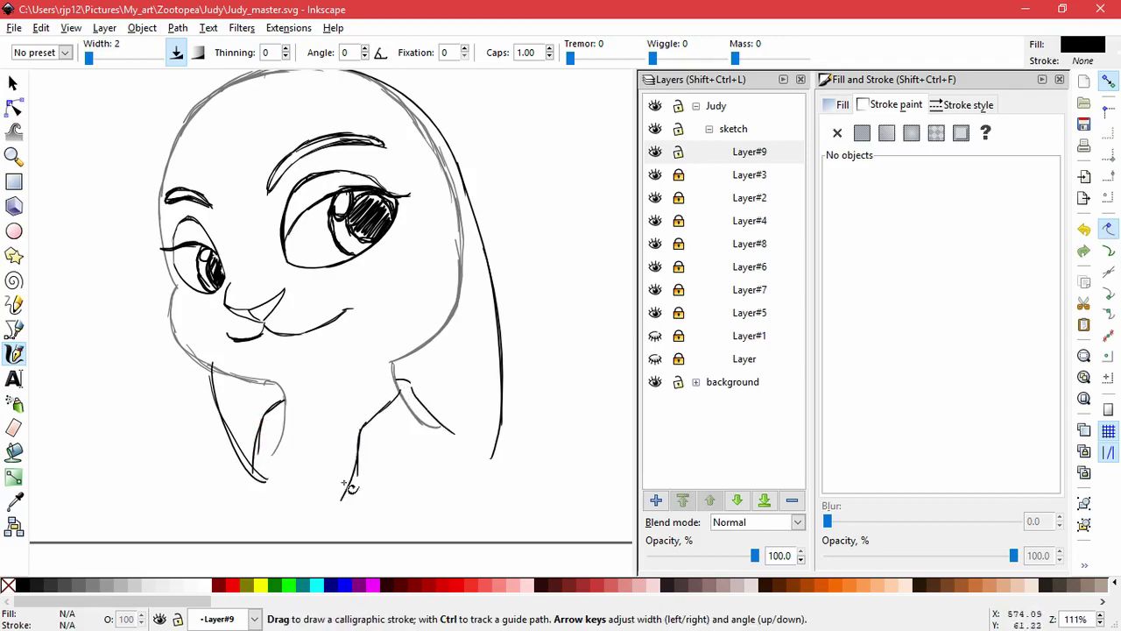
Step: Draw the inner neckline and the pointed flaps of the collar on both sides
mouse_move(273, 420)
left_mouse_down()
mouse_move(299, 438)
mouse_move(321, 515)
left_mouse_up()
left_click_drag(304, 449, 337, 536)
left_click_drag(279, 422, 310, 489)
left_click_drag(292, 442, 266, 513)
left_click_drag(255, 478, 256, 533)
left_click_drag(378, 464, 377, 498)
left_click_drag(454, 432, 382, 525)
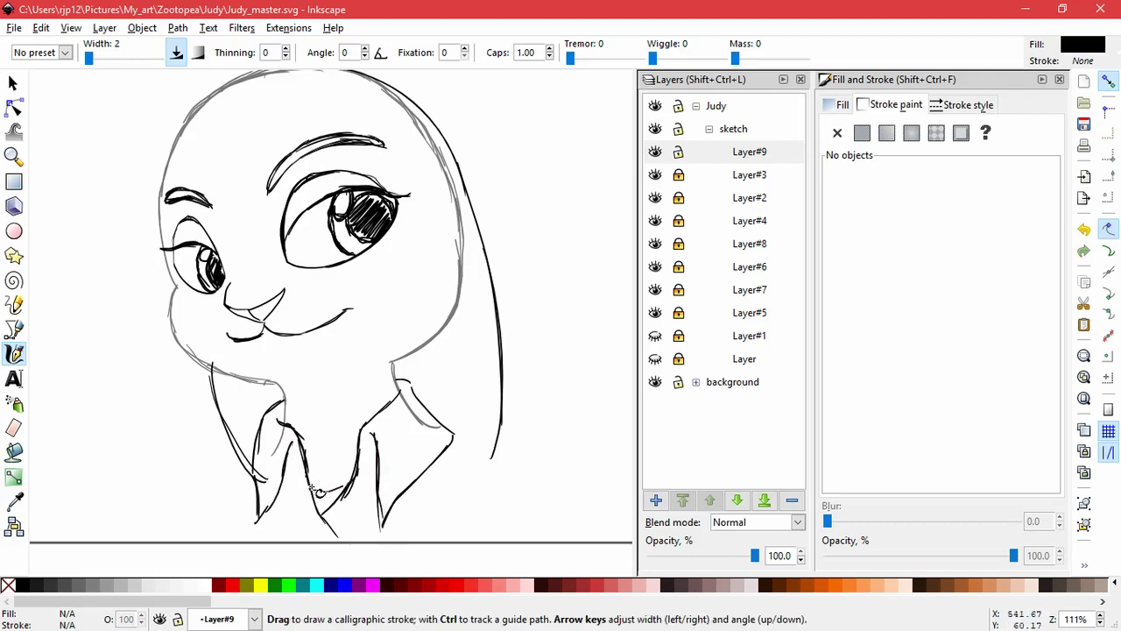
Step: Select all collar strokes and adjust their size and position under the head
scroll(416, 491, "down", 2)
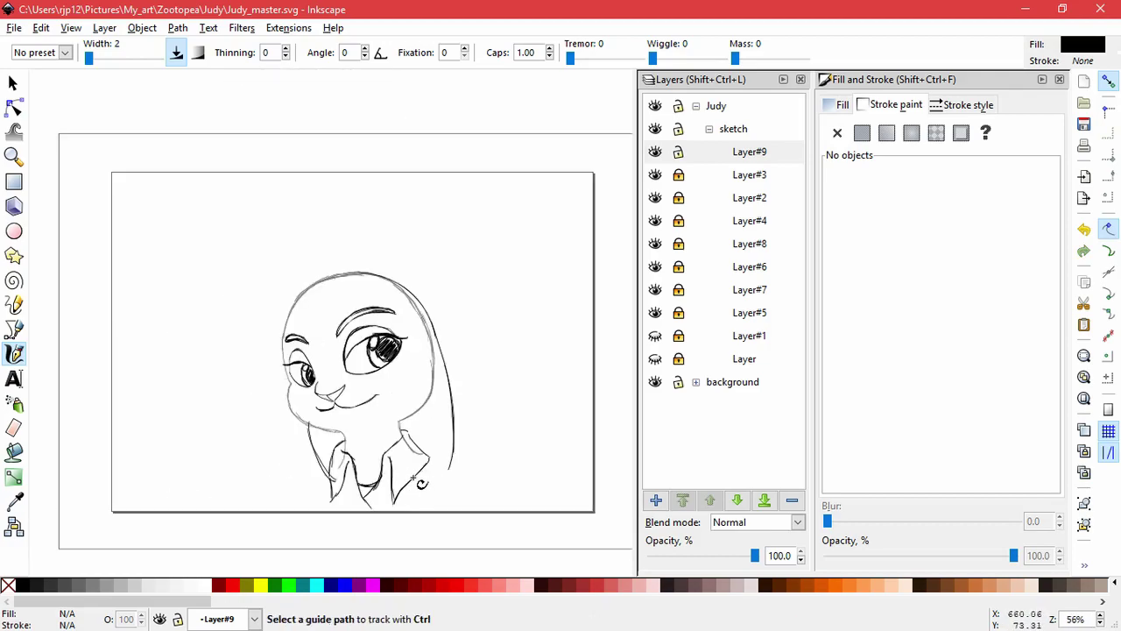
scroll(421, 481, "up", 2)
left_click(13, 84)
left_click_drag(478, 557, 166, 338)
left_click(361, 438)
left_click_drag(349, 549, 337, 551)
key("Escape")
Step: Draw both shoulder lines outward from the collar with calligraphic strokes
left_click(14, 353)
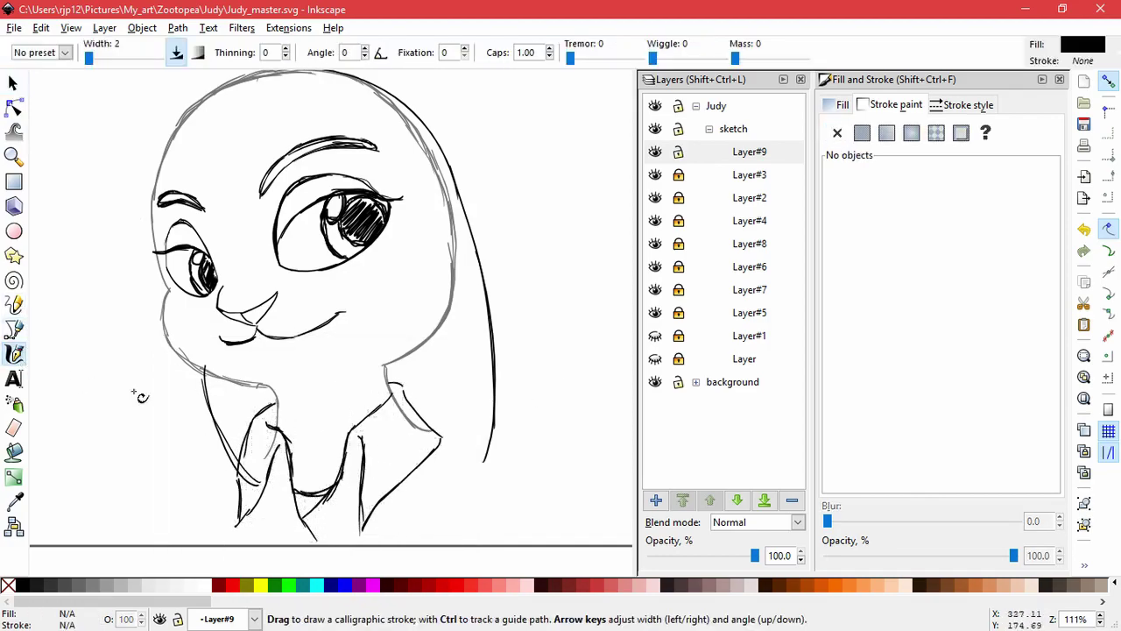
mouse_move(442, 430)
left_mouse_down()
mouse_move(487, 436)
mouse_move(540, 535)
left_mouse_up()
mouse_move(198, 485)
left_mouse_down()
mouse_move(261, 457)
mouse_move(178, 538)
left_mouse_up()
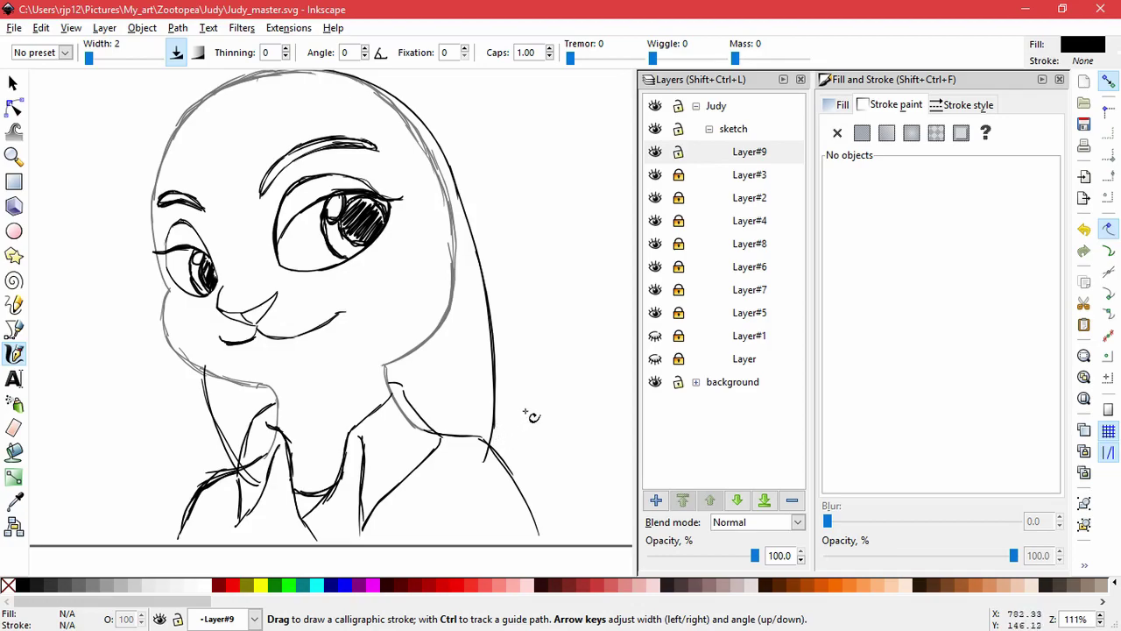
scroll(537, 335, "down", 1)
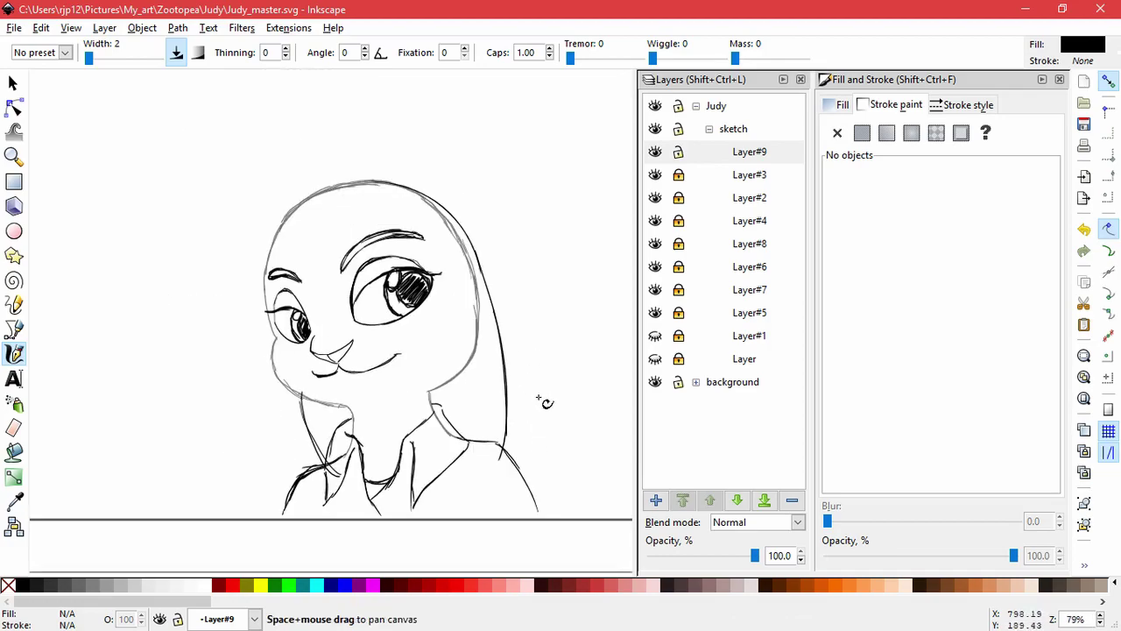
scroll(546, 395, "up", 1)
scroll(523, 406, "down", 1)
scroll(515, 415, "up", 2)
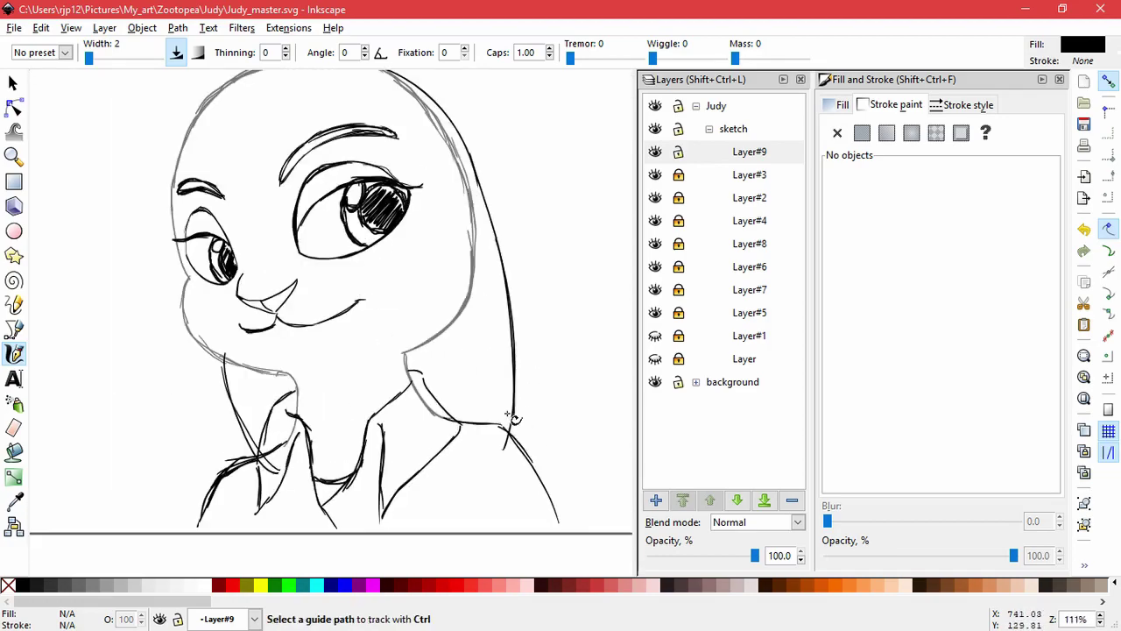
Step: Shorten the right collar flap by scaling its strokes
left_click(13, 84)
left_click_drag(391, 479, 362, 344)
left_click_drag(419, 528, 420, 501)
left_click_drag(403, 390, 403, 396)
Step: Scale and move the left collar flap strokes to fit the neck
left_click_drag(202, 366, 232, 386)
left_click(296, 440, "shift")
left_click_drag(276, 521, 276, 503)
left_click_drag(246, 444, 259, 445)
left_click_drag(258, 502, 258, 499)
key("Escape")
Step: Adjust the strokes where the left shoulder meets the collar and delete the redundant one
mouse_move(279, 447)
left_mouse_down()
mouse_move(220, 473)
mouse_move(295, 435)
left_mouse_up()
left_click(250, 493)
left_click(235, 468)
key("Escape")
left_click(231, 466)
left_click(242, 499)
left_click_drag(229, 465, 223, 472)
key("Escape")
left_click_drag(290, 441, 183, 425)
key("Delete")
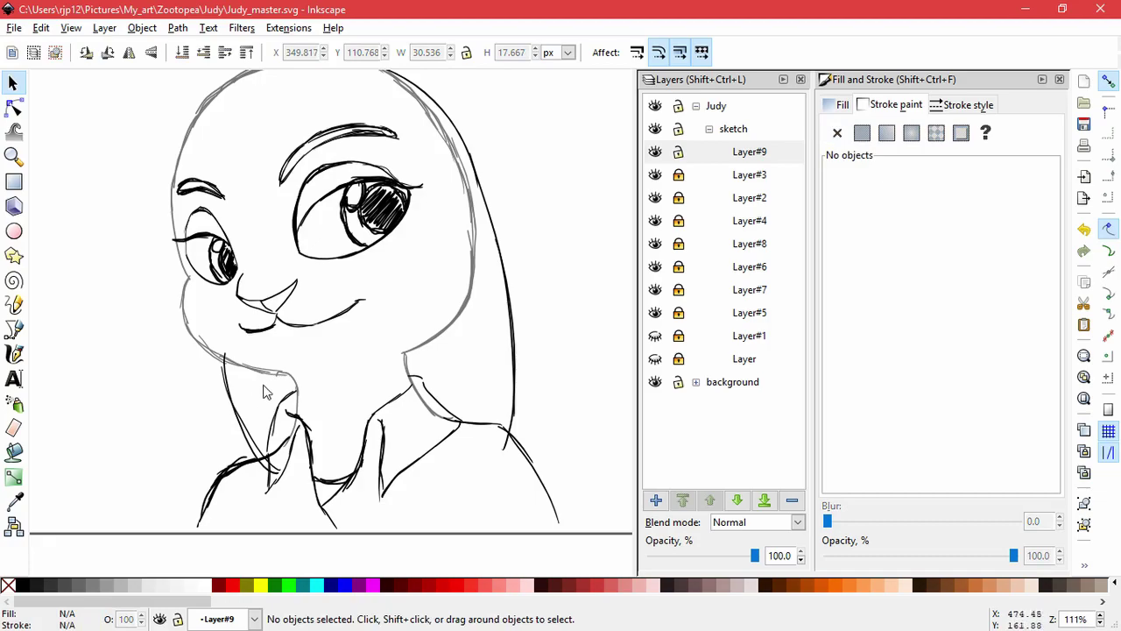
Step: Select all collar and shoulder strokes and scale them down slightly to fit below the head
scroll(502, 386, "down", 2)
scroll(501, 385, "right", 1)
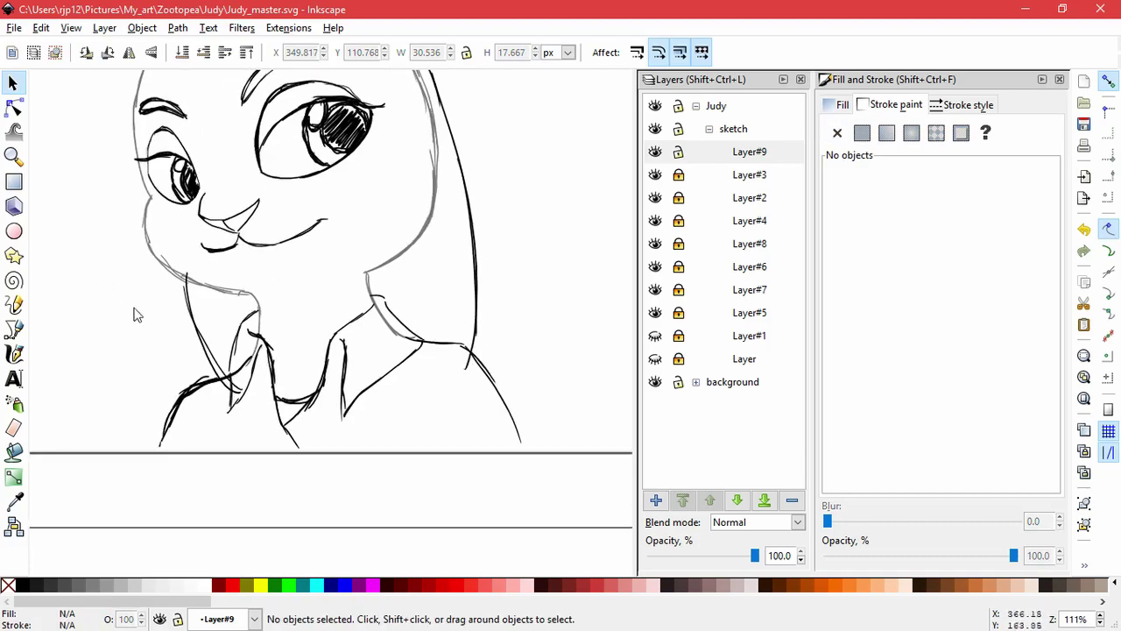
left_click_drag(99, 275, 570, 552)
left_click_drag(427, 329, 424, 339)
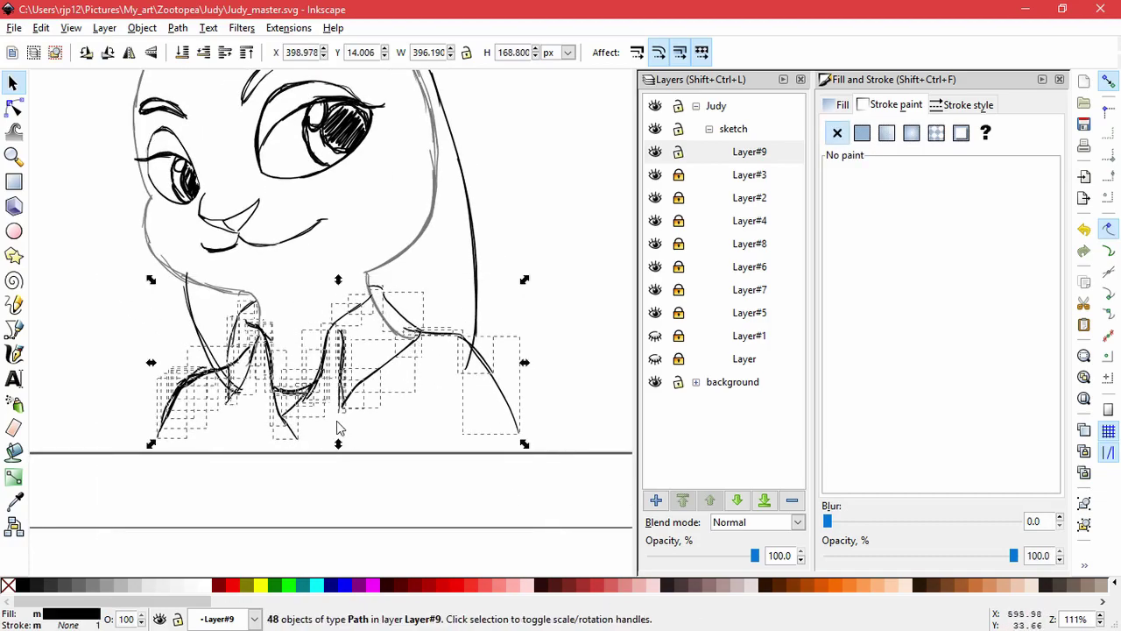
left_click(170, 425)
left_click_drag(339, 445, 333, 446)
left_click(167, 429)
left_click_drag(147, 445, 155, 437)
left_click_drag(273, 369, 273, 363)
left_click(382, 449)
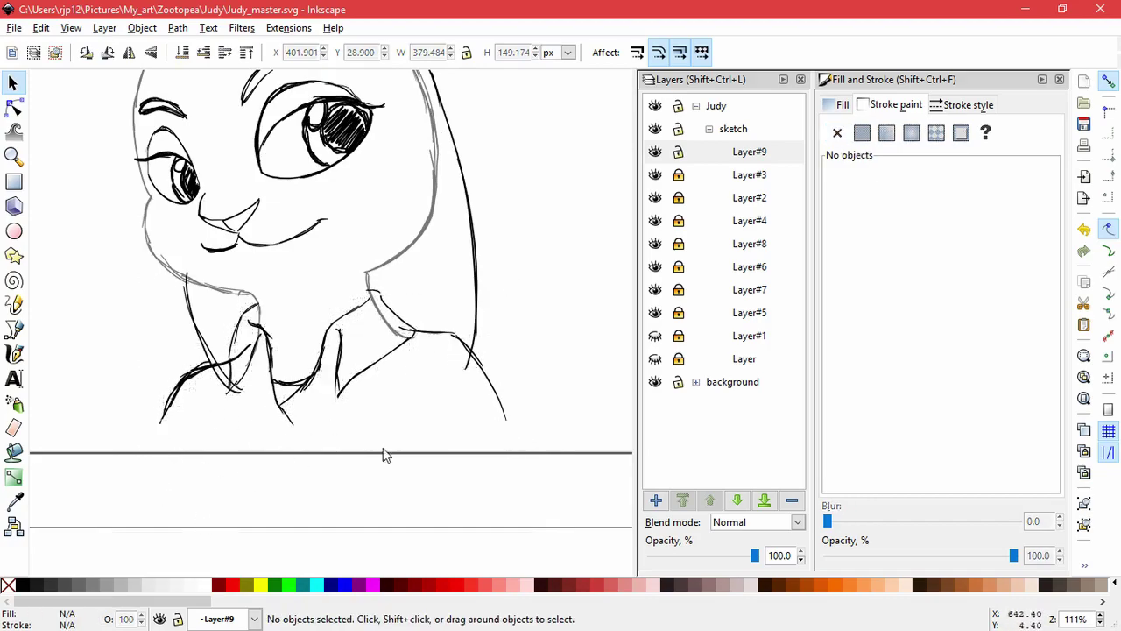
Step: Unlock Layer#4 with the nose and mouth, and lock Layer#9
scroll(383, 453, "up", 3)
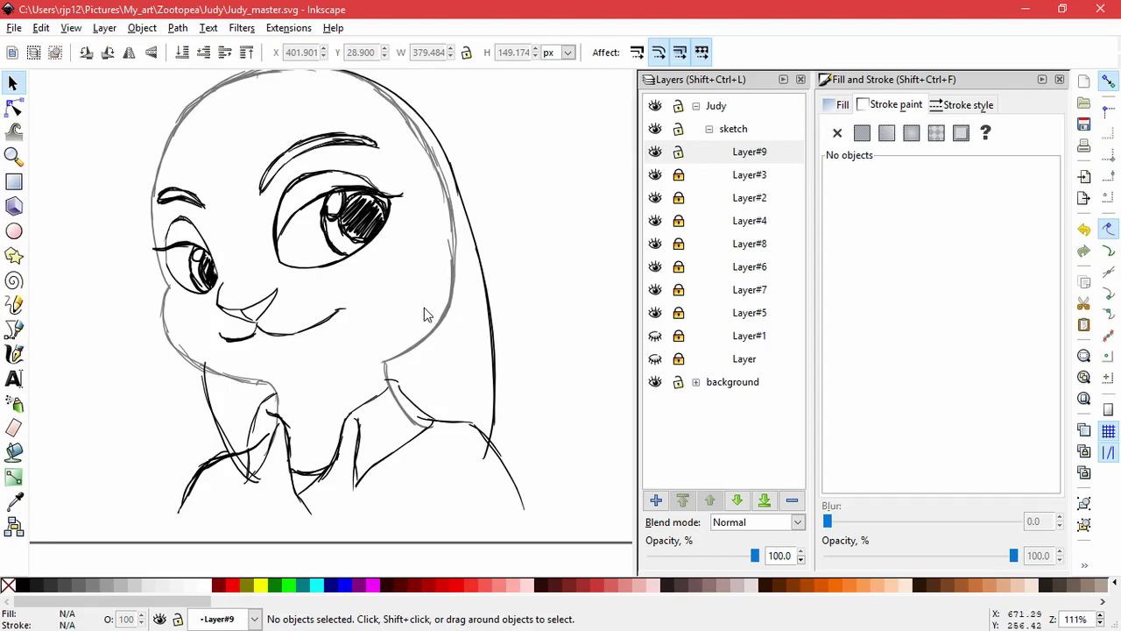
left_click(657, 223)
left_click(656, 222)
left_click(678, 222)
left_click(678, 152)
Step: Scale the small stroke at the left side of the nose
scroll(199, 327, "up", 2)
left_click(238, 255)
mouse_move(241, 230)
left_mouse_down()
mouse_move(258, 238)
mouse_move(253, 246)
left_mouse_up()
key("ctrl+z")
left_click_drag(229, 293, 229, 288)
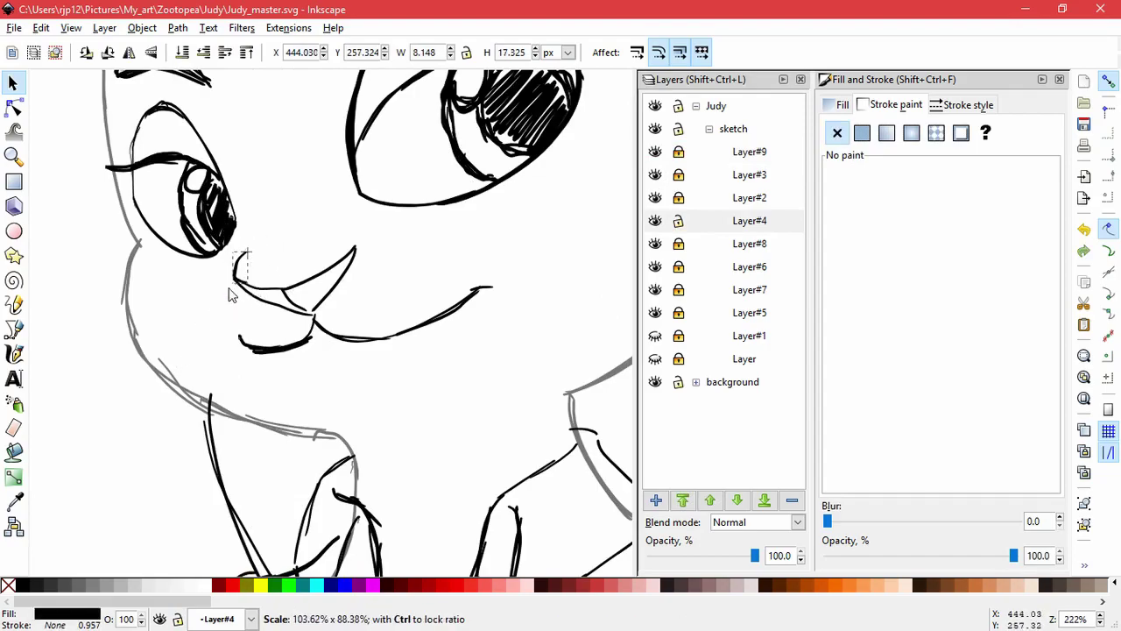
key("Escape")
Step: Select the nose and mouth strokes together and adjust their placement on the face
scroll(215, 383, "down", 2)
left_click_drag(382, 391, 193, 282)
left_click_drag(268, 349, 265, 347)
left_click(298, 467)
scroll(323, 397, "down", 2)
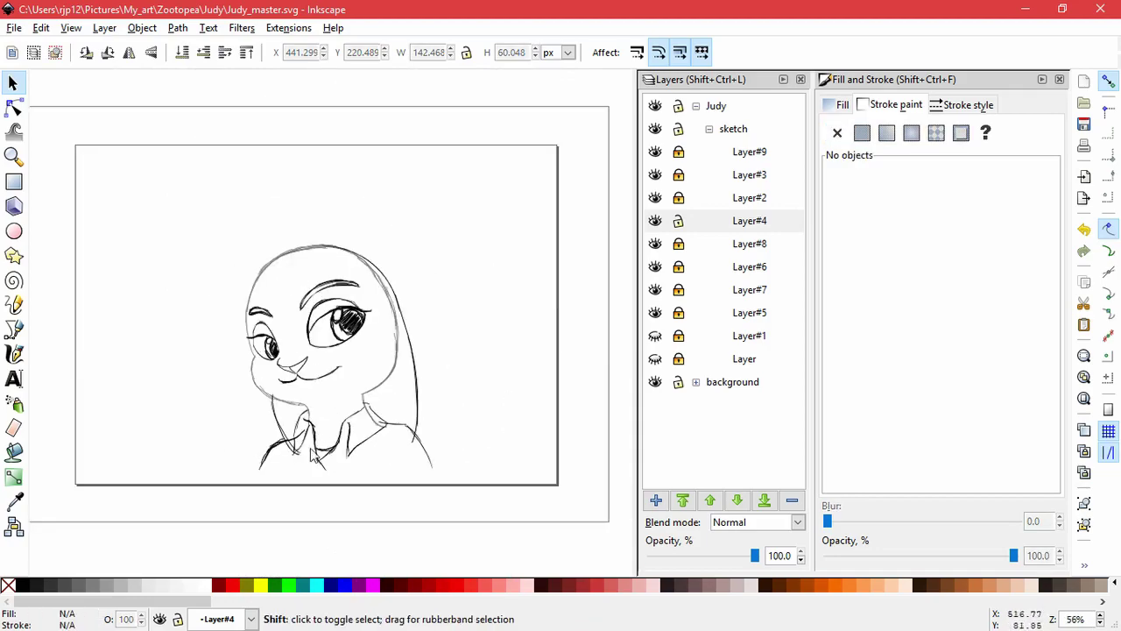
left_click_drag(275, 360, 225, 334)
key("Escape")
left_click(318, 455)
scroll(301, 385, "up", 3)
left_click(349, 436)
scroll(354, 440, "down", 5)
scroll(360, 423, "up", 5)
Step: Select the smile strokes and adjust their fit on the right cheek
left_click_drag(427, 363, 271, 298)
left_click_drag(370, 336, 410, 335)
scroll(350, 427, "down", 2)
scroll(349, 429, "down", 3)
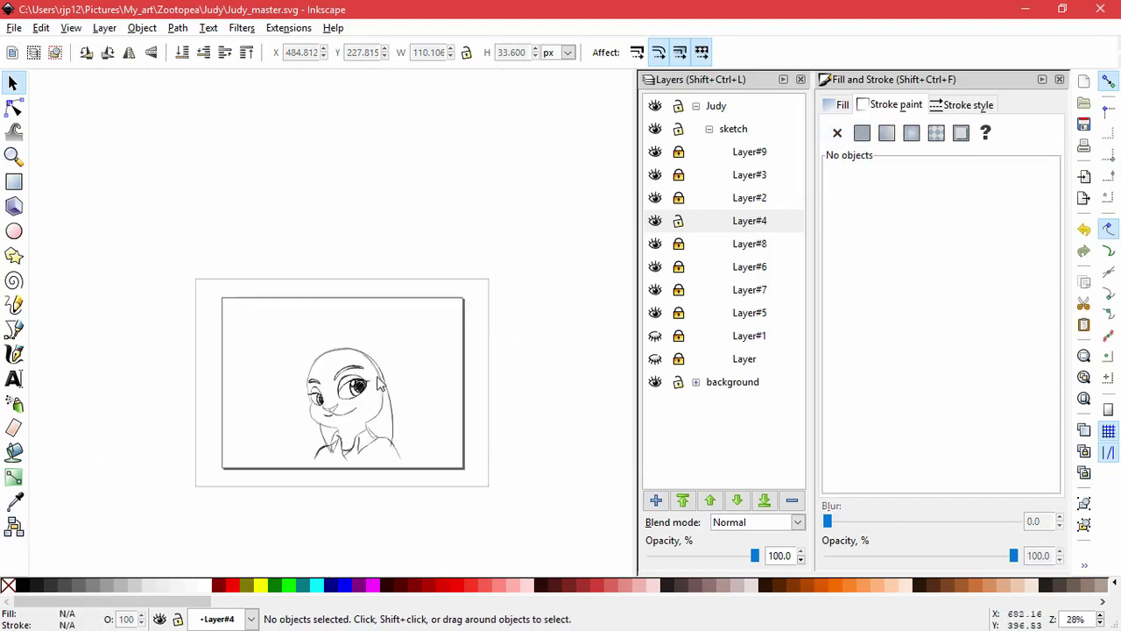
Step: Lock Layer#4 and unlock Layer#6, Layer#7 and Layer#5, which hold the eye strokes, identifying them by toggling layer visibility
scroll(367, 404, "up", 3)
left_click(677, 222)
left_click(656, 199)
left_click(655, 199)
left_click(656, 245)
left_click(656, 245)
left_click(656, 268)
left_click(656, 267)
left_click(656, 291)
left_click(656, 291)
left_click(678, 290)
left_click(656, 313)
left_click(677, 315)
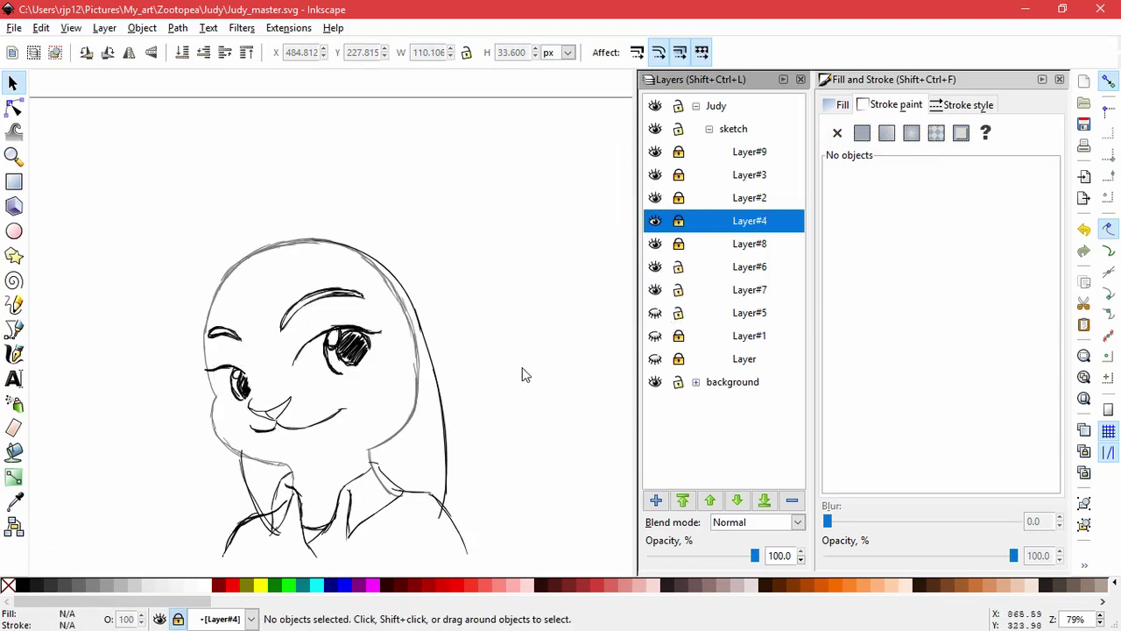
Step: Show Layer#5 again, select all strokes of the larger right-hand eye together and adjust their placement slightly
left_click(390, 410)
left_click(655, 314)
mouse_move(400, 403)
left_mouse_down()
mouse_move(275, 303)
mouse_move(344, 308)
left_mouse_up()
left_click(360, 331)
left_click(219, 487)
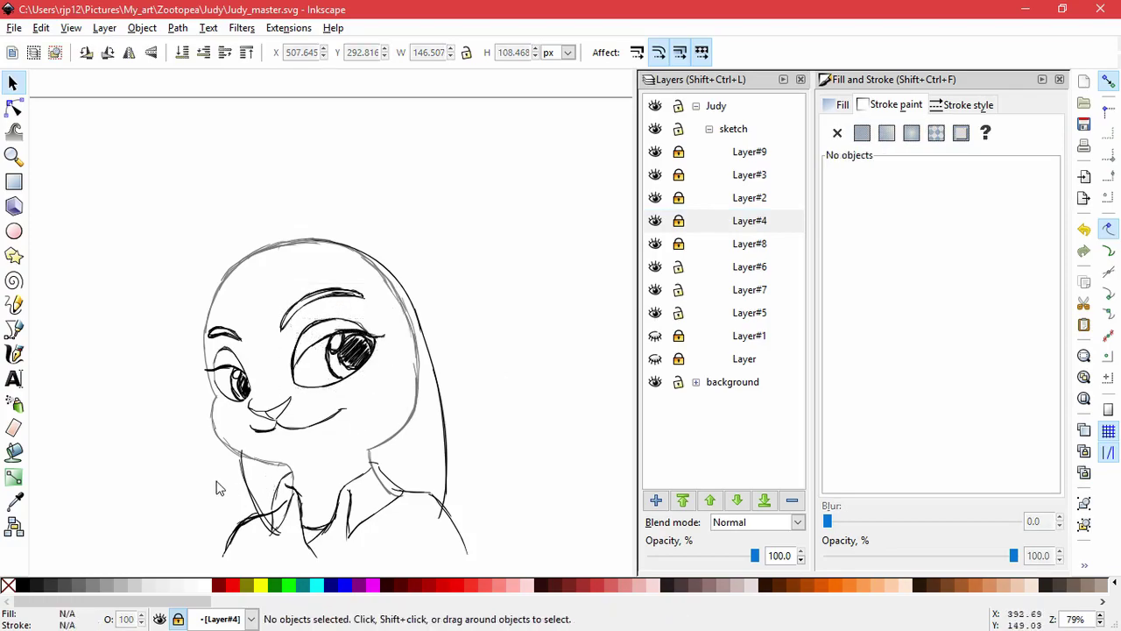
Step: Select all strokes of the smaller left-hand eye together and adjust their size to fit the face
left_click_drag(176, 340, 250, 388)
left_click_drag(250, 387, 260, 402)
left_click(475, 418)
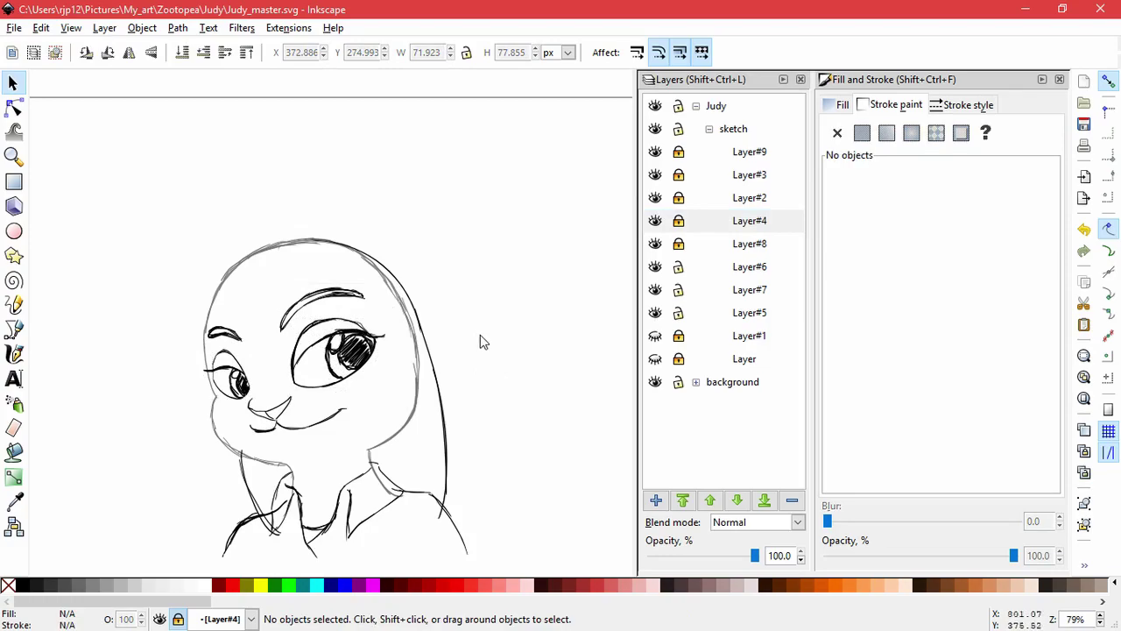
key("minus")
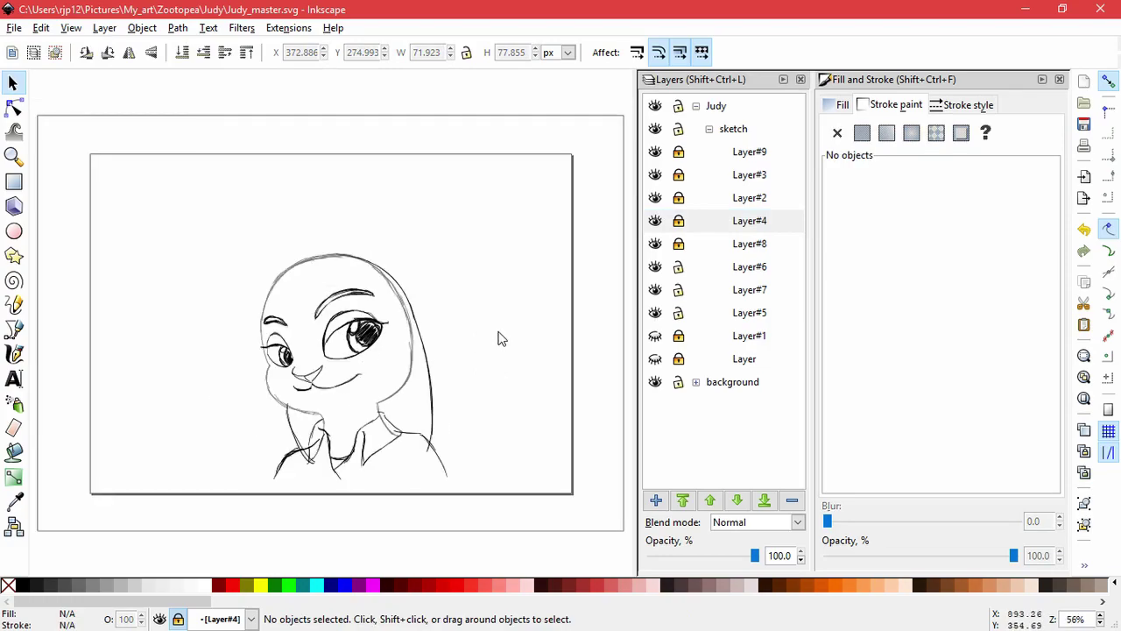
Step: Lock Layer#6, Layer#7 and Layer#5, and unlock Layer#2 with the head outline
left_click(679, 267)
left_click(679, 290)
left_click(679, 313)
double_click(655, 175)
left_click(655, 199)
left_click(655, 199)
left_click(674, 199)
Step: Reduce the height of the head outline slightly from the top and lock Layer#2
left_click_drag(204, 234, 441, 375)
mouse_move(339, 250)
left_mouse_down()
mouse_move(339, 260)
mouse_move(343, 251)
left_mouse_up()
left_click(301, 289)
left_click(505, 303)
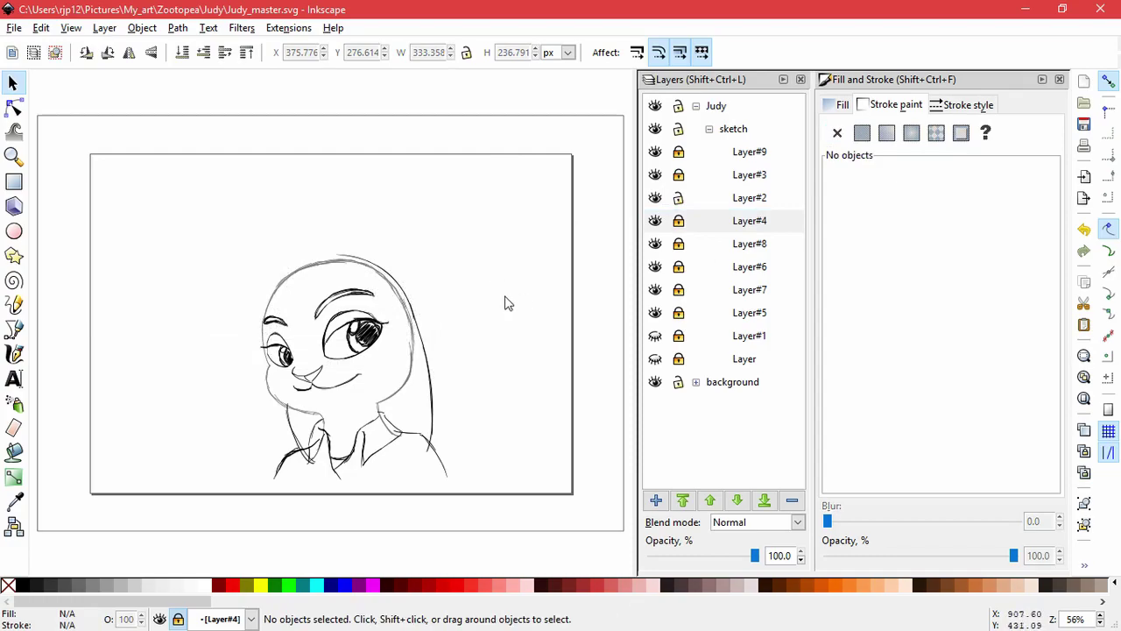
left_click(678, 198)
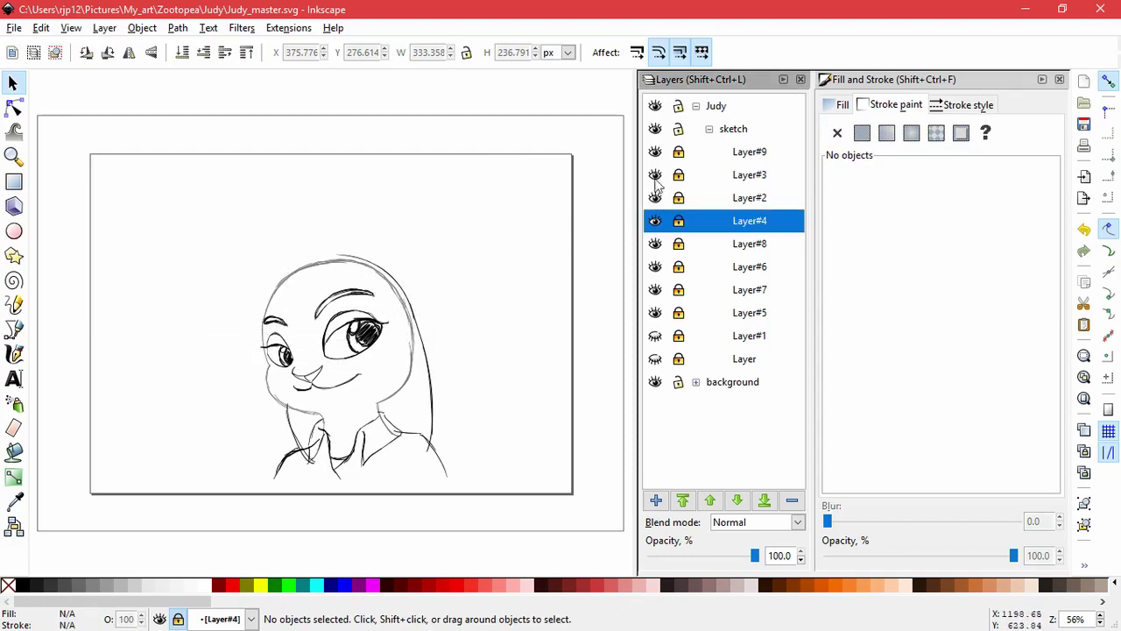
Step: Lower the right ear strokes on Layer#3 to meet the head and try adjusting their lower end at the shoulder
left_click_drag(321, 225, 491, 465)
left_click_drag(385, 251, 385, 255)
left_click(439, 462)
left_click(431, 443)
mouse_move(429, 459)
left_mouse_down()
mouse_move(431, 443)
mouse_move(408, 466)
mouse_move(441, 457)
left_mouse_up()
key("ctrl+z")
left_click(445, 443)
scroll(443, 441, "up", 2)
left_click(417, 452)
key("ctrl+z")
Step: Narrow and reshape the individual right ear strokes so they run cleanly from the head to the shoulder
left_click_drag(440, 356, 425, 356)
left_click(415, 451)
left_click_drag(415, 460, 425, 459)
left_click(429, 278)
left_click(426, 396)
mouse_move(416, 254)
left_mouse_down()
mouse_move(414, 209)
mouse_move(403, 206)
left_mouse_up()
left_click(419, 246)
left_click(474, 261)
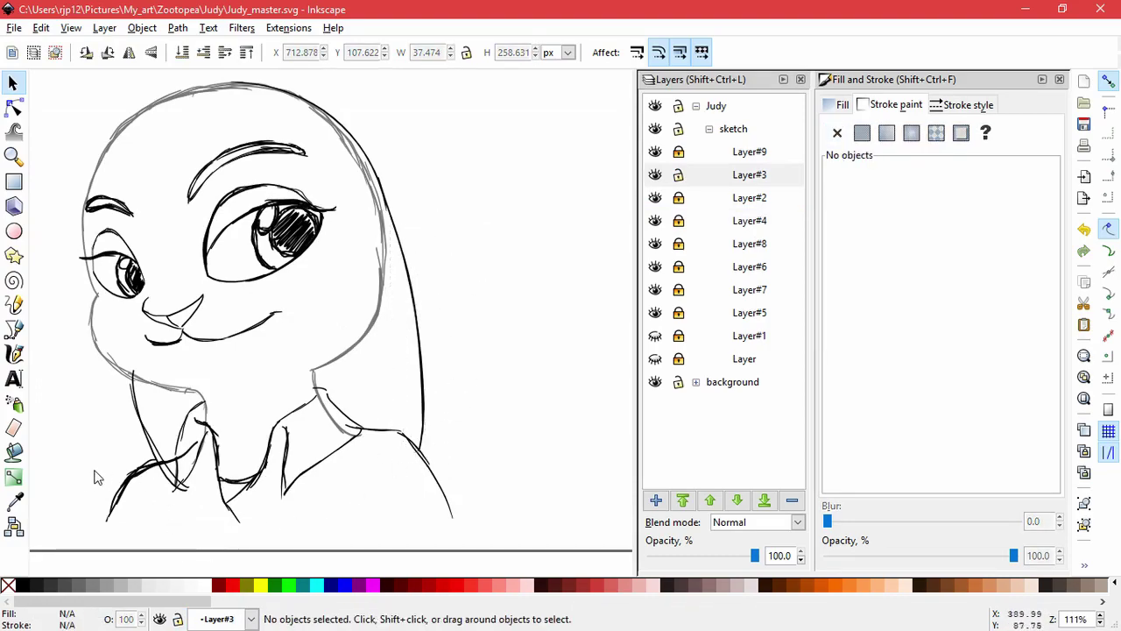
Step: Select the left ear strokes below the cheek and adjust their size and upper end
left_click_drag(94, 344, 209, 512)
left_click_drag(125, 433, 133, 444)
left_click(162, 409)
left_click(141, 373)
left_click_drag(164, 363, 164, 372)
left_click_drag(136, 497, 141, 488)
key("ctrl+z")
Step: Pull the surplus stroke out of the left ear and delete it
left_click(165, 438)
left_click_drag(185, 428, 504, 288)
key("Delete")
middle_click(478, 289, "shift")
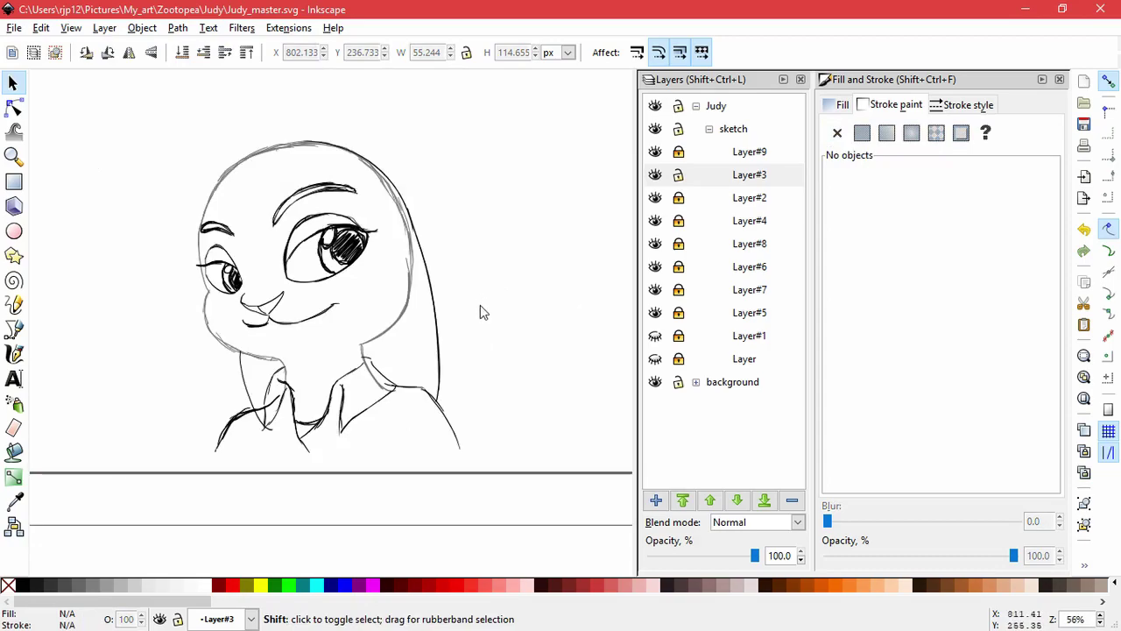
middle_click(481, 308, "shift")
Step: Lock Layer#3 and add a new layer named Layer#10 above Layer#9
left_click(679, 175)
left_click(738, 150)
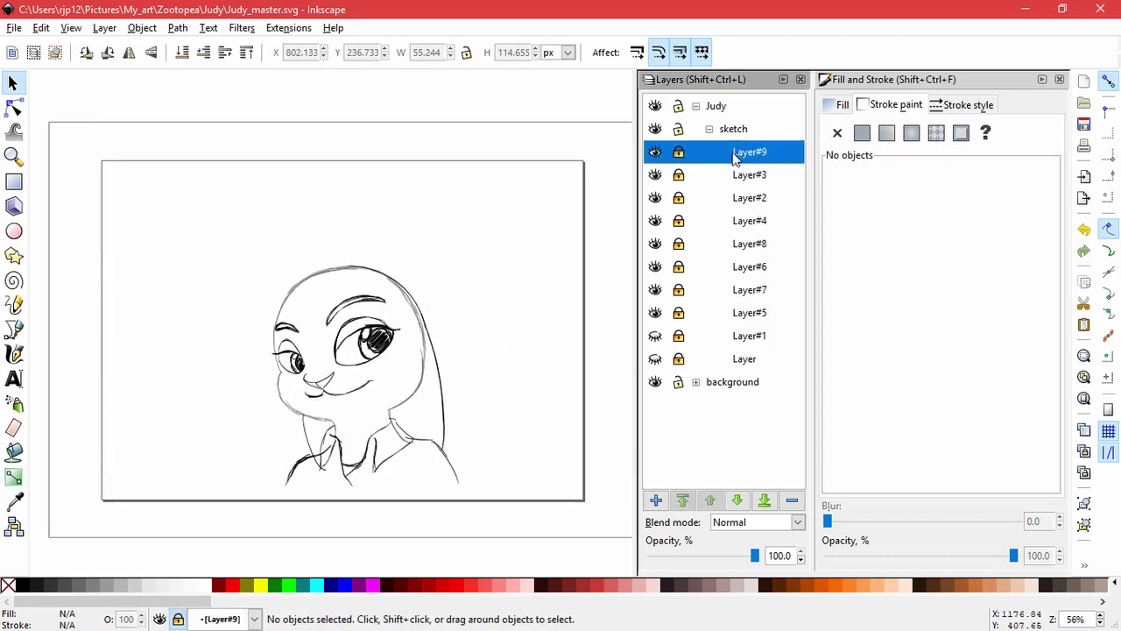
left_click(655, 500)
left_click(620, 373)
left_click(13, 353)
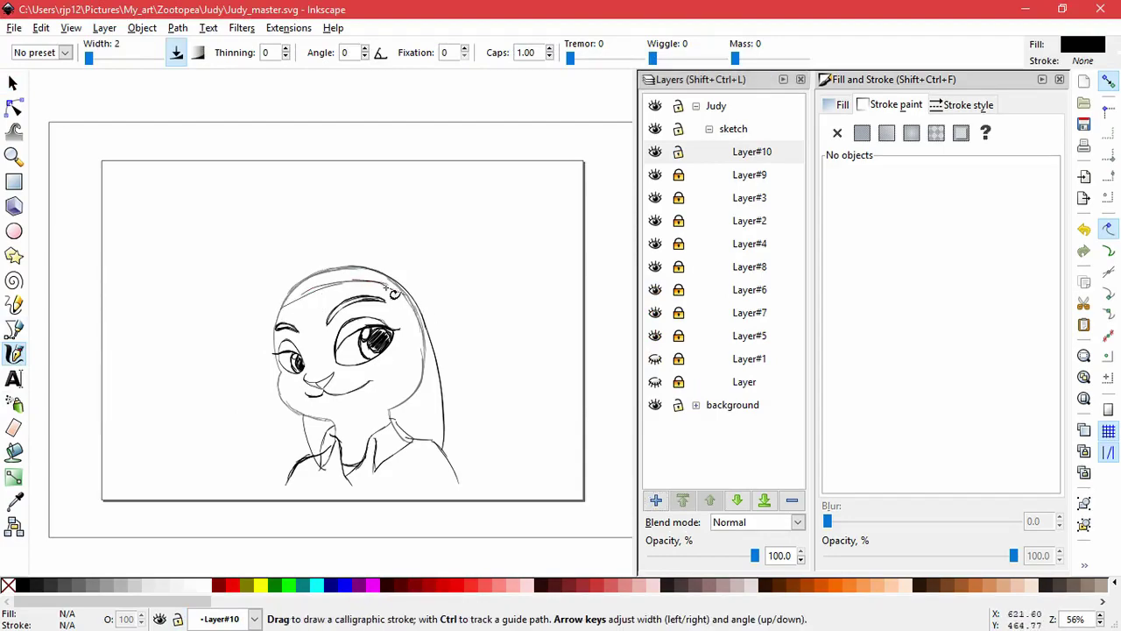
mouse_move(277, 317)
left_mouse_down()
mouse_move(308, 286)
mouse_move(413, 294)
left_mouse_up()
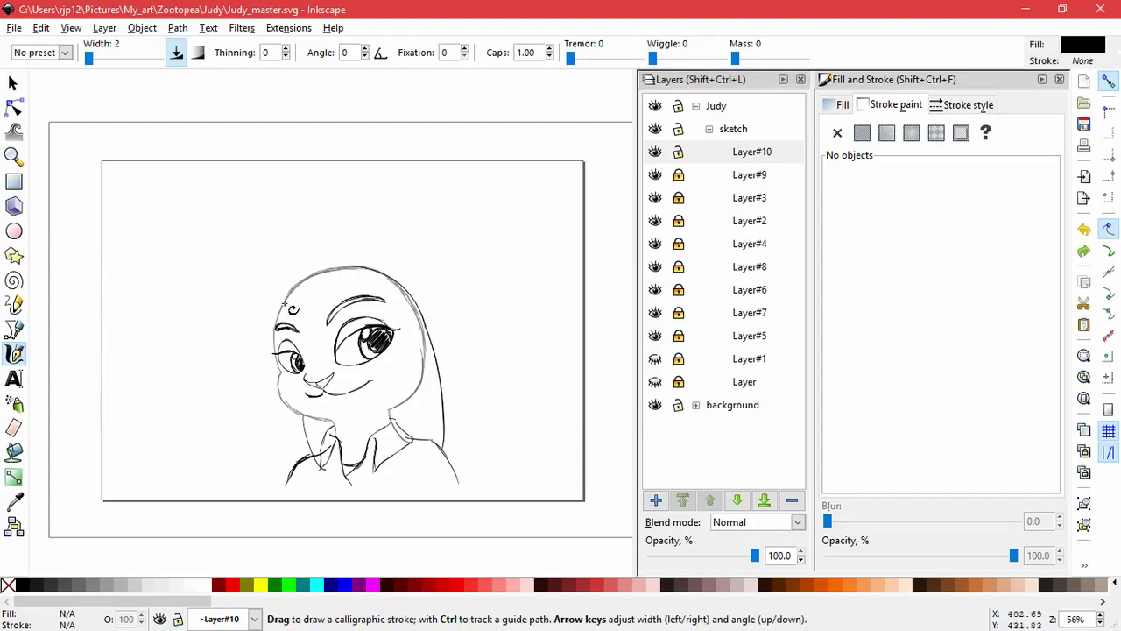
left_click_drag(288, 294, 386, 297)
mouse_move(271, 333)
left_mouse_down()
mouse_move(296, 294)
mouse_move(368, 279)
mouse_move(404, 302)
left_mouse_up()
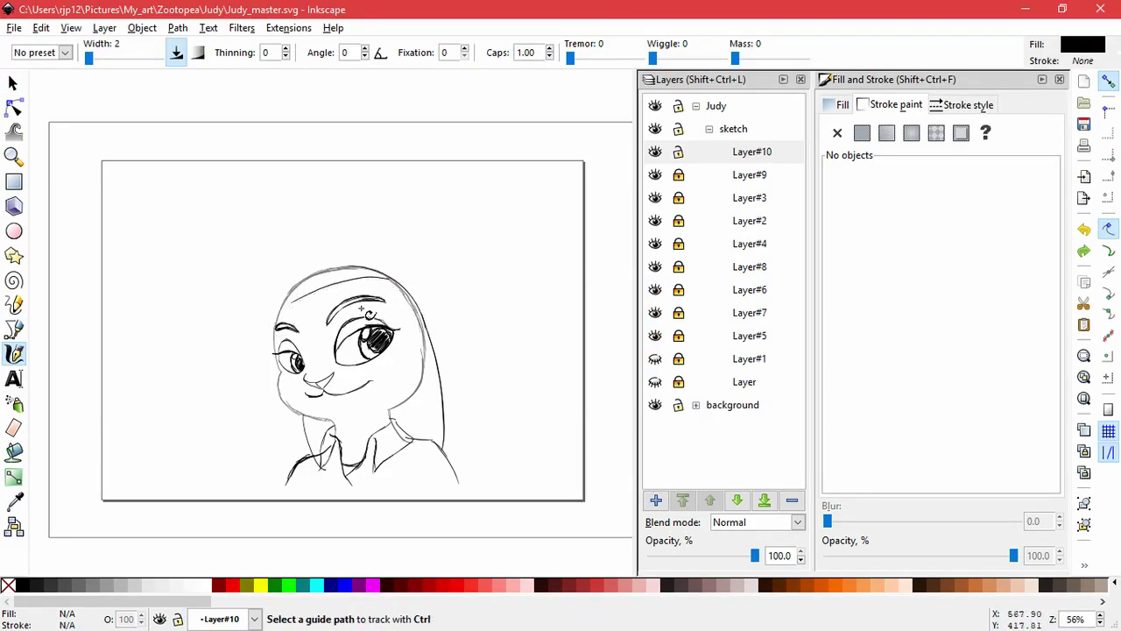
left_click(709, 129)
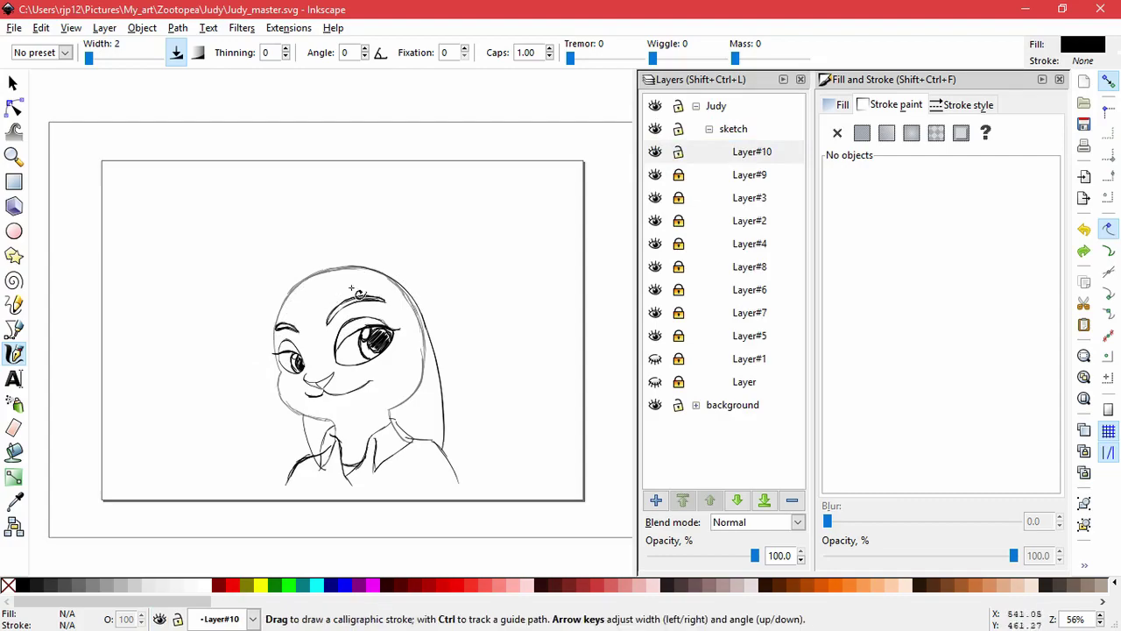
mouse_move(274, 317)
left_mouse_down()
mouse_move(347, 283)
mouse_move(379, 284)
mouse_move(301, 303)
mouse_move(333, 296)
mouse_move(354, 236)
left_mouse_up()
key("ctrl+z")
mouse_move(429, 326)
left_mouse_down()
mouse_move(350, 226)
mouse_move(275, 285)
mouse_move(390, 237)
mouse_move(411, 286)
mouse_move(329, 221)
left_mouse_up()
left_click_drag(271, 328, 292, 254)
left_click(12, 82)
mouse_move(179, 196)
left_mouse_down()
mouse_move(451, 365)
mouse_move(451, 340)
left_mouse_up()
key("Delete")
Step: Sketch the hat's outer outline on Layer#10 with calligraphic strokes, from the left brim over the crown to the pointed right brim
left_click(13, 353)
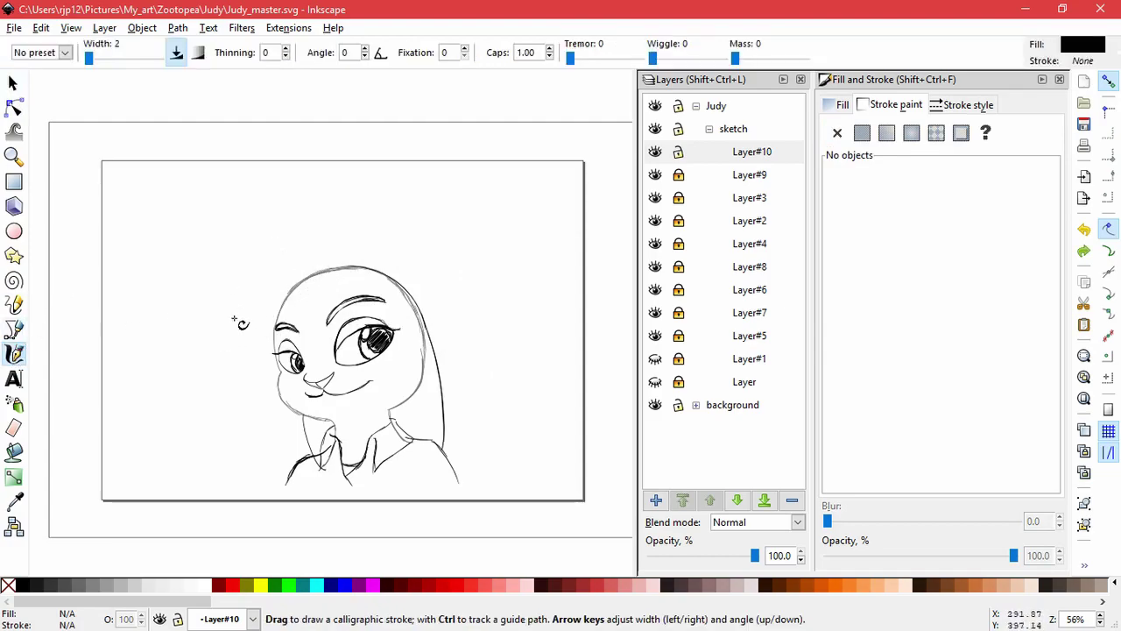
left_click_drag(284, 252, 237, 355)
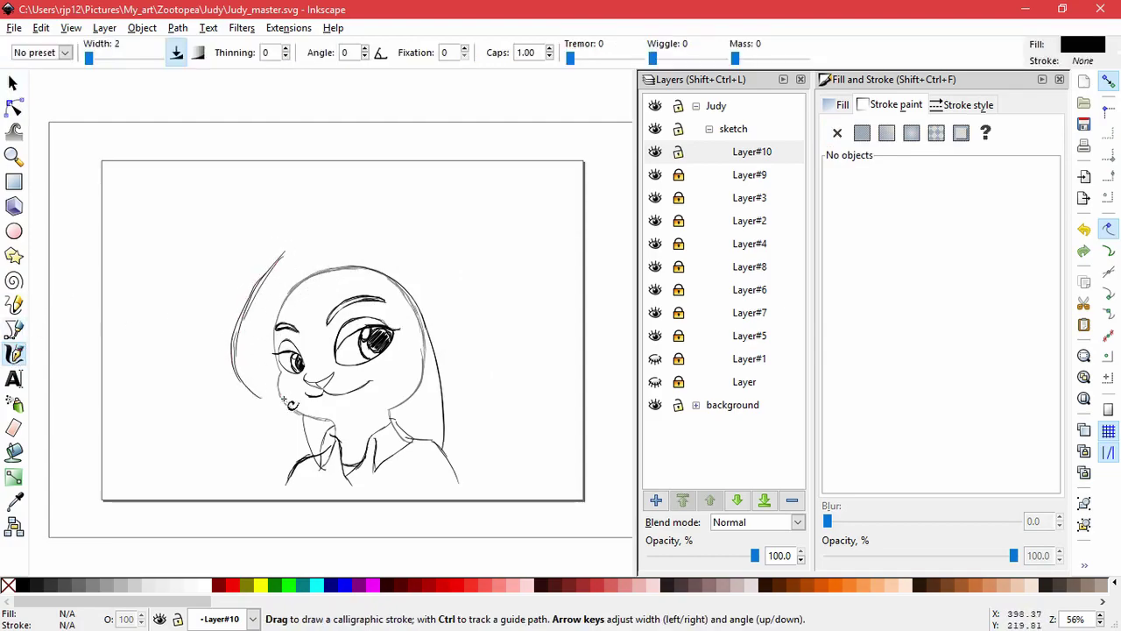
mouse_move(276, 259)
left_mouse_down()
mouse_move(319, 241)
mouse_move(451, 337)
left_mouse_up()
left_click_drag(364, 248, 450, 334)
left_click_drag(462, 381, 477, 344)
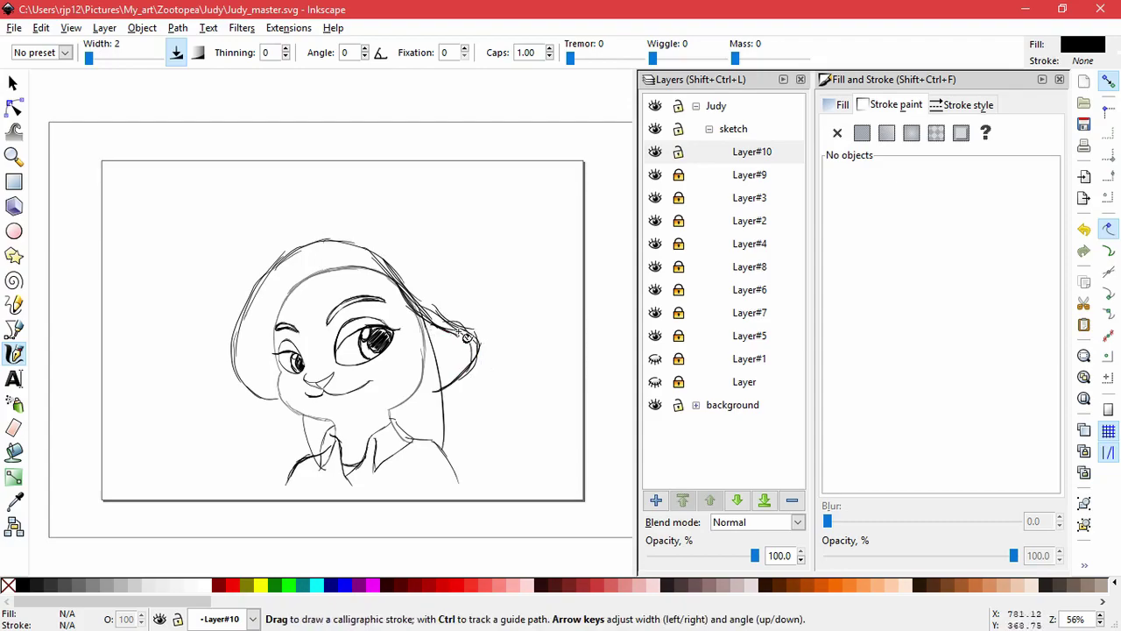
mouse_move(385, 261)
left_mouse_down()
mouse_move(257, 282)
mouse_move(249, 385)
mouse_move(386, 261)
mouse_move(454, 334)
left_mouse_up()
left_click_drag(428, 317, 447, 385)
Step: Sketch the hat's inner brim edge as several curved strokes across the forehead
left_click_drag(302, 298, 396, 285)
left_click_drag(343, 284, 265, 335)
mouse_move(265, 335)
left_mouse_down()
mouse_move(325, 289)
mouse_move(403, 288)
left_mouse_up()
mouse_move(298, 302)
left_mouse_down()
mouse_move(268, 349)
mouse_move(392, 286)
left_mouse_up()
Step: Add a new layer named Layer#11 above Layer#10
left_click(655, 502)
key("Return")
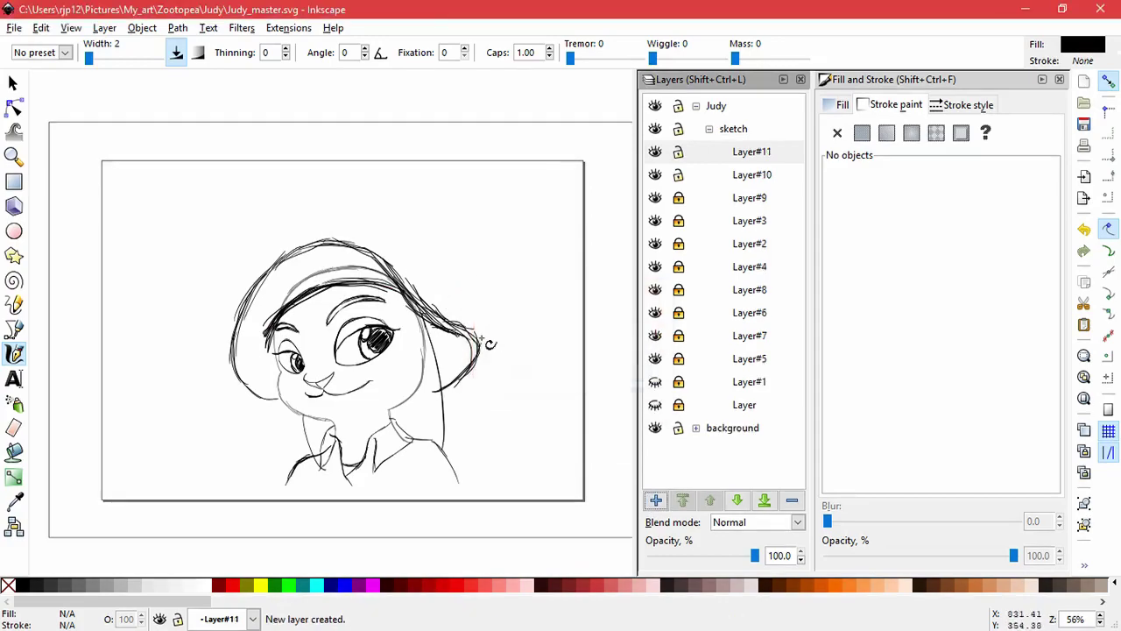
mouse_move(326, 253)
left_mouse_down()
mouse_move(276, 292)
mouse_move(385, 235)
mouse_move(365, 232)
mouse_move(408, 263)
left_mouse_up()
mouse_move(376, 228)
left_mouse_down()
mouse_move(401, 246)
mouse_move(430, 295)
left_mouse_up()
mouse_move(406, 257)
left_mouse_down()
mouse_move(358, 220)
mouse_move(396, 243)
mouse_move(304, 243)
left_mouse_up()
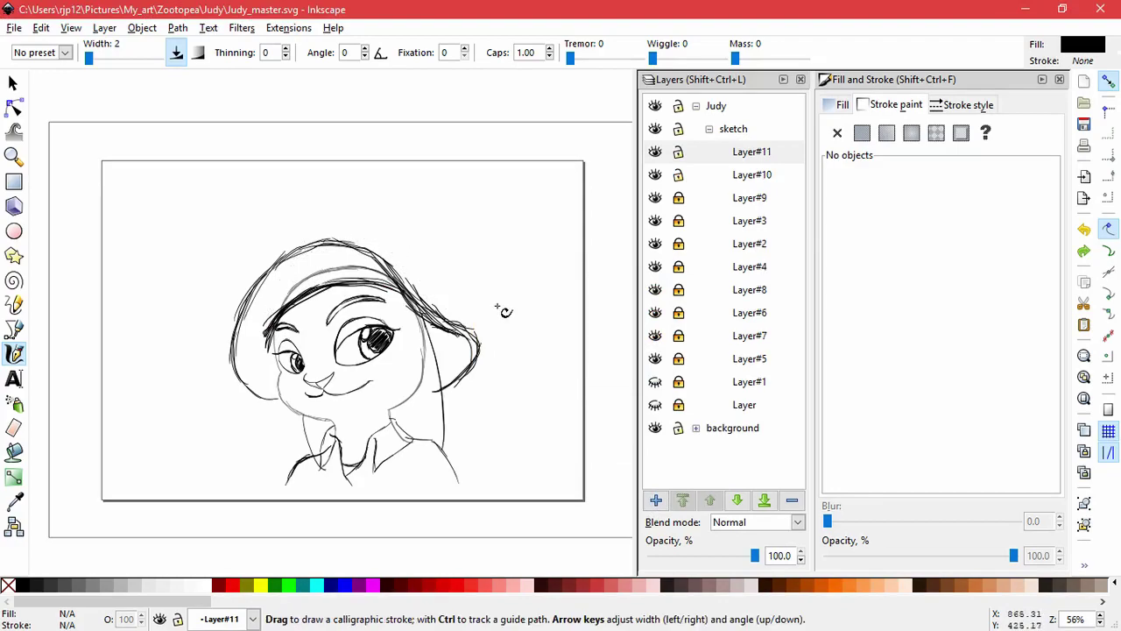
Step: Enlarge all hat strokes on Layer#10 around the head and stretch the lower-left brim stroke toward the cheek
left_click(718, 174)
key("s")
key("ctrl+a")
mouse_move(500, 317)
left_mouse_down()
mouse_move(524, 321)
mouse_move(456, 315)
left_mouse_up()
left_click(245, 393)
left_click_drag(277, 406, 208, 357)
left_click_drag(271, 387, 286, 388)
left_click(228, 411)
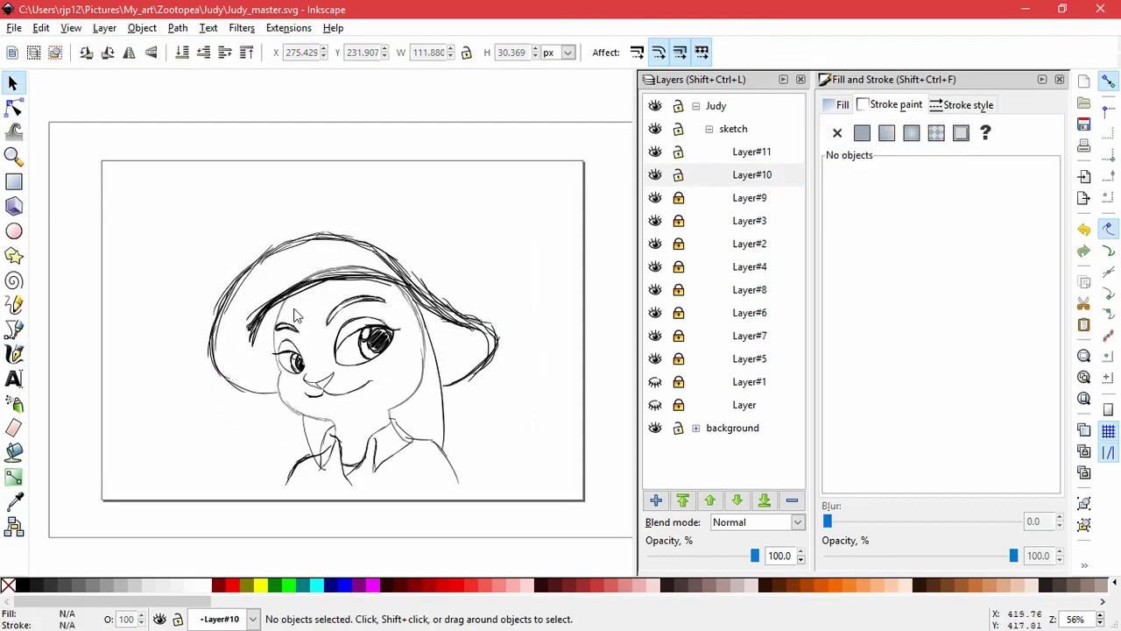
Step: Scale the inner brim strokes to the forehead's width, group them and adjust the group's placement
left_click_drag(316, 354, 394, 321)
left_click_drag(326, 281, 333, 286)
left_click_drag(249, 319, 254, 320)
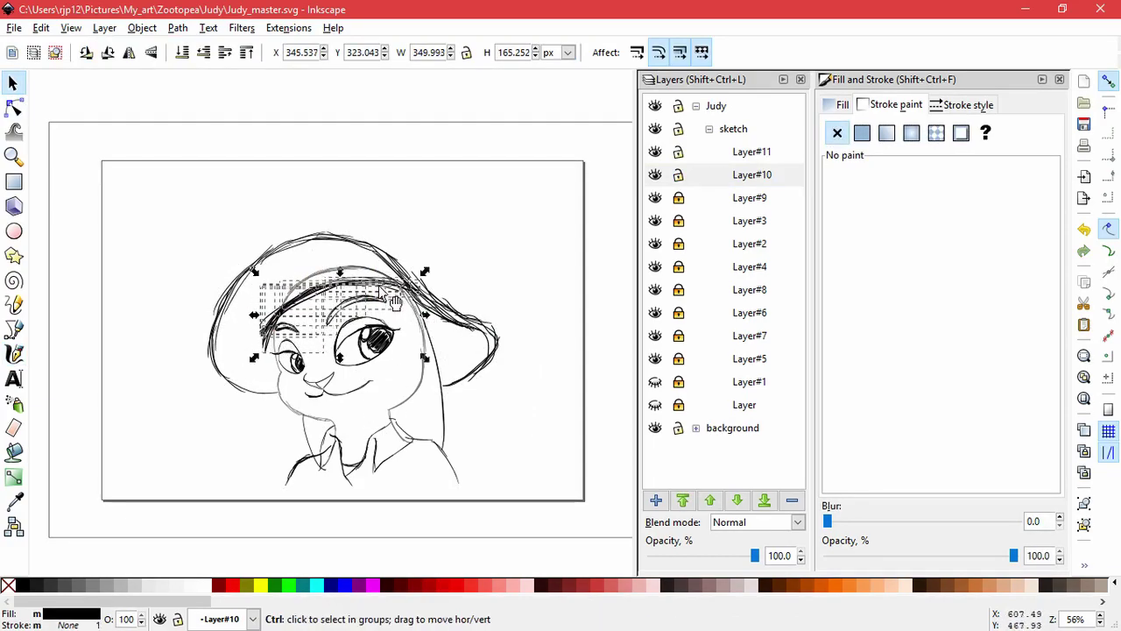
key("ctrl+g")
left_click(382, 287)
left_click_drag(426, 315, 427, 324)
key("ctrl+z")
left_click_drag(348, 305, 347, 308)
Step: Delete the surplus strokes where the hat's crown slopes down to the right brim
left_click(470, 448)
left_click_drag(433, 288, 476, 221)
key("ctrl+z")
key("Delete")
left_click_drag(428, 288, 479, 209)
left_click_drag(394, 266, 467, 218)
key("Delete")
left_click(394, 266)
key("Delete")
left_click(382, 266)
key("Delete")
Step: Delete the doubled strokes along the upper edge and tip of the right brim
left_click_drag(415, 292, 318, 259)
key("Delete")
left_click_drag(459, 315, 527, 229)
key("Delete")
mouse_move(463, 307)
left_mouse_down()
mouse_move(523, 240)
mouse_move(534, 243)
mouse_move(447, 301)
mouse_move(454, 368)
left_mouse_up()
key("Delete")
key("Delete")
Step: Adjust the remaining right brim strokes and delete the extra one near the tip
left_click(420, 293)
left_click_drag(520, 433, 410, 253)
left_click_drag(416, 388, 411, 380)
left_click(513, 361)
left_click(476, 368)
key("Delete")
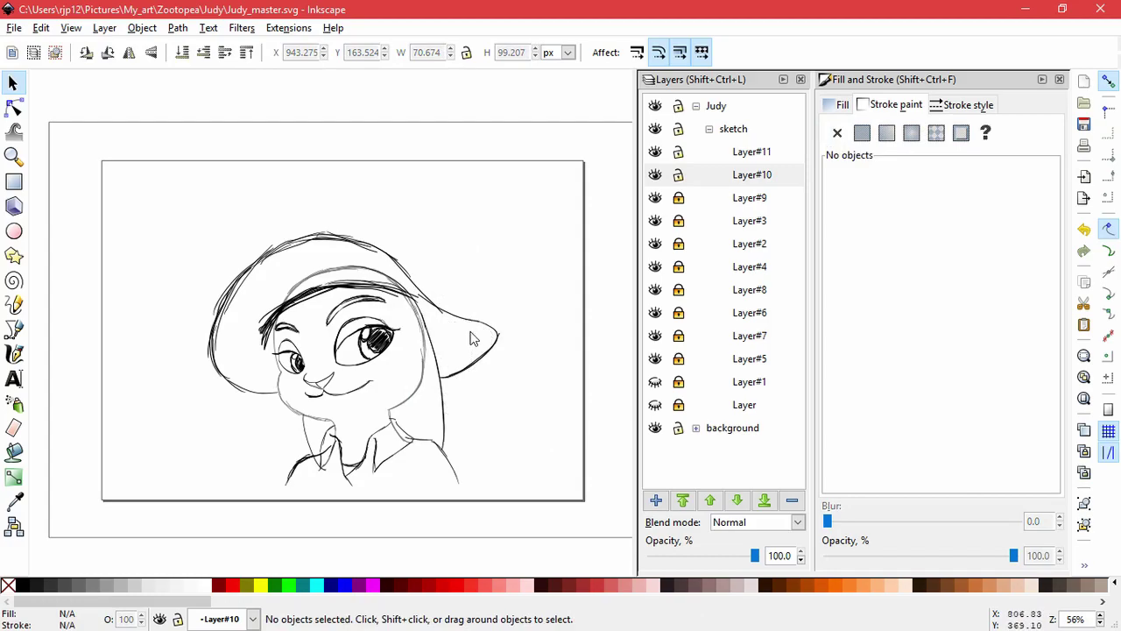
Step: Flatten and widen the hat's outer strokes without the inner brim group, and skew them slightly to the right
left_click_drag(515, 422, 226, 266)
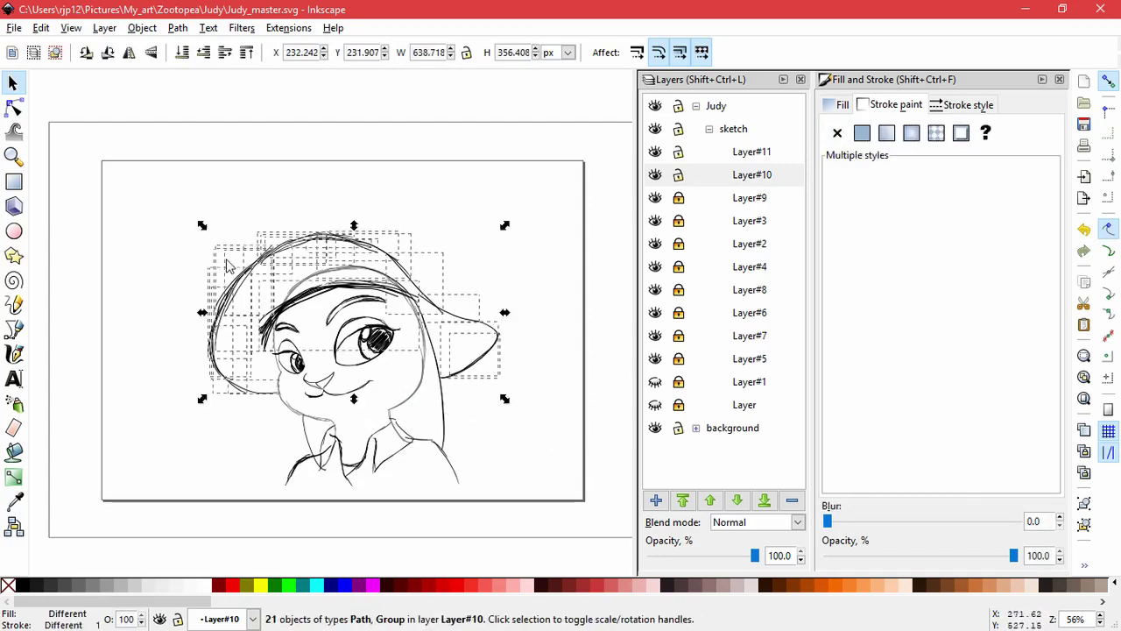
left_click(302, 303, "shift")
left_click_drag(354, 225, 354, 239)
left_click_drag(505, 319, 516, 321)
mouse_move(360, 239)
left_mouse_down()
mouse_move(339, 240)
mouse_move(372, 240)
mouse_move(350, 257)
mouse_move(361, 271)
mouse_move(356, 250)
left_mouse_up()
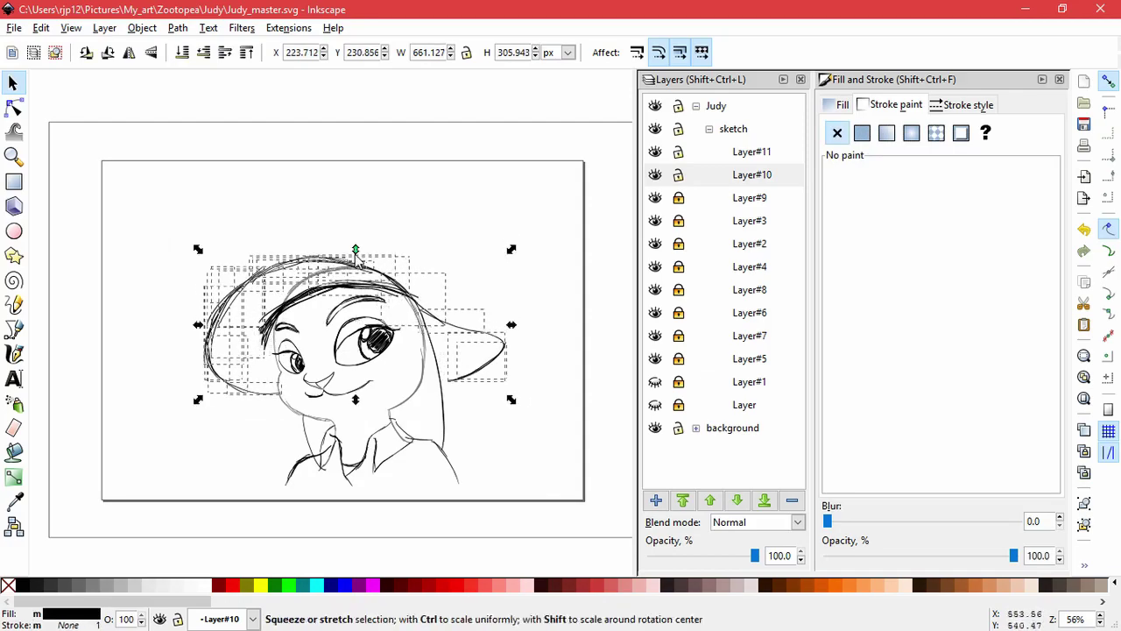
left_click_drag(198, 399, 189, 398)
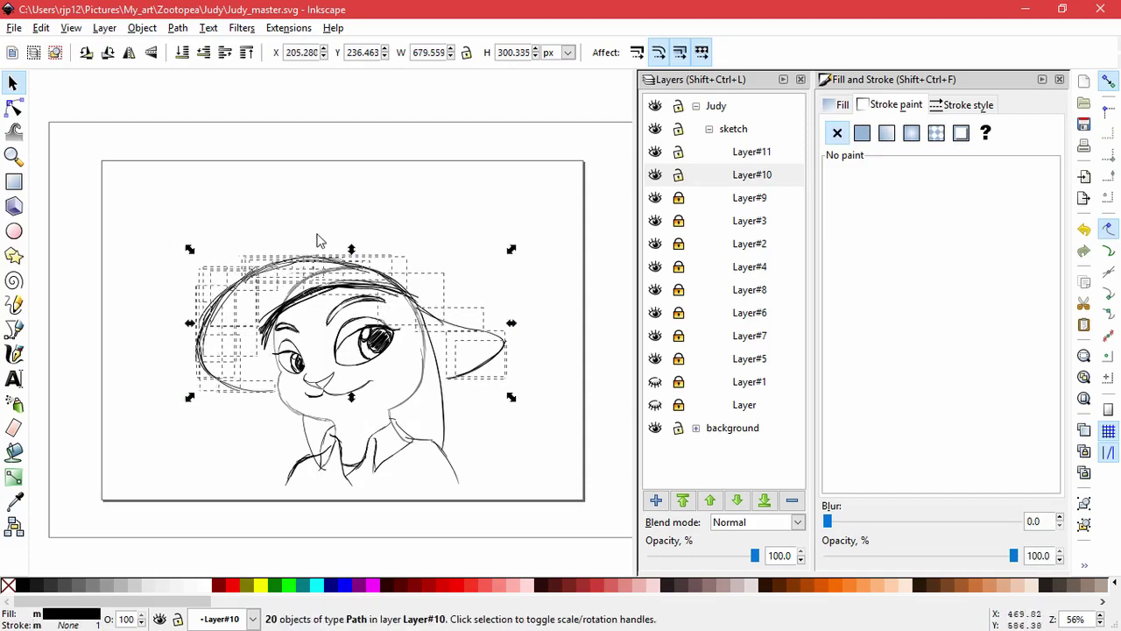
left_click(342, 261)
left_click_drag(350, 249, 378, 293)
left_click(414, 406)
Step: Skew the inner brim group slightly to follow the forehead
left_click(316, 305)
left_click_drag(428, 322, 431, 340)
left_click(334, 300)
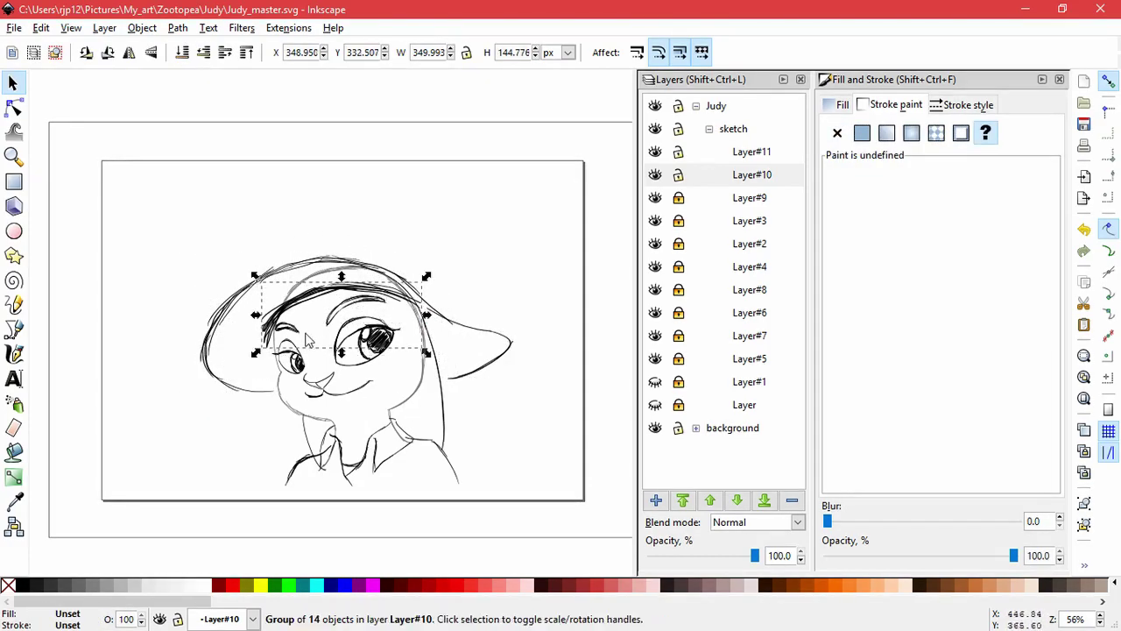
Step: Ungroup the inner brim strokes and remove the surplus ones at their left end
left_click(134, 29)
left_click(163, 133)
key("Escape")
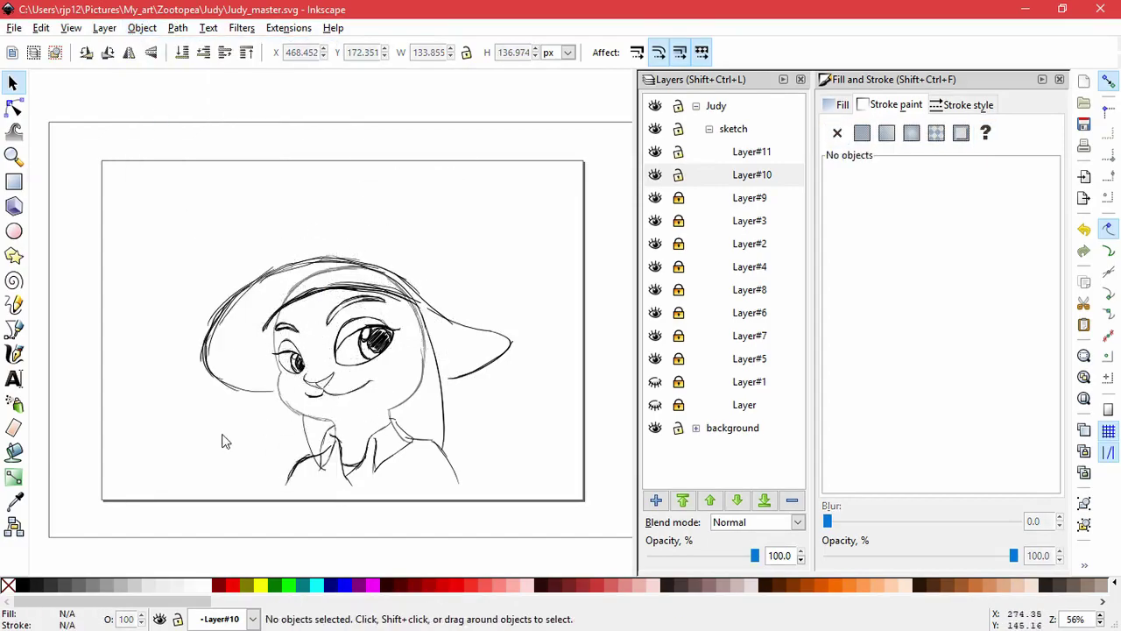
Step: Delete the surplus inner brim strokes near the forehead's right side and adjust the remaining stroke there
key("Delete")
left_click_drag(386, 287, 488, 196)
key("ctrl+z")
key("Escape")
left_click_drag(390, 290, 479, 217)
key("Delete")
left_click_drag(396, 302, 496, 236)
key("Delete")
left_click(435, 315)
left_click_drag(424, 323, 461, 329)
left_click(420, 284)
left_click(415, 370)
Step: Select all the hat brim strokes, then skew and rotate them slightly over the head
left_click_drag(162, 204, 550, 441)
left_click(242, 299)
left_click_drag(194, 321, 193, 310)
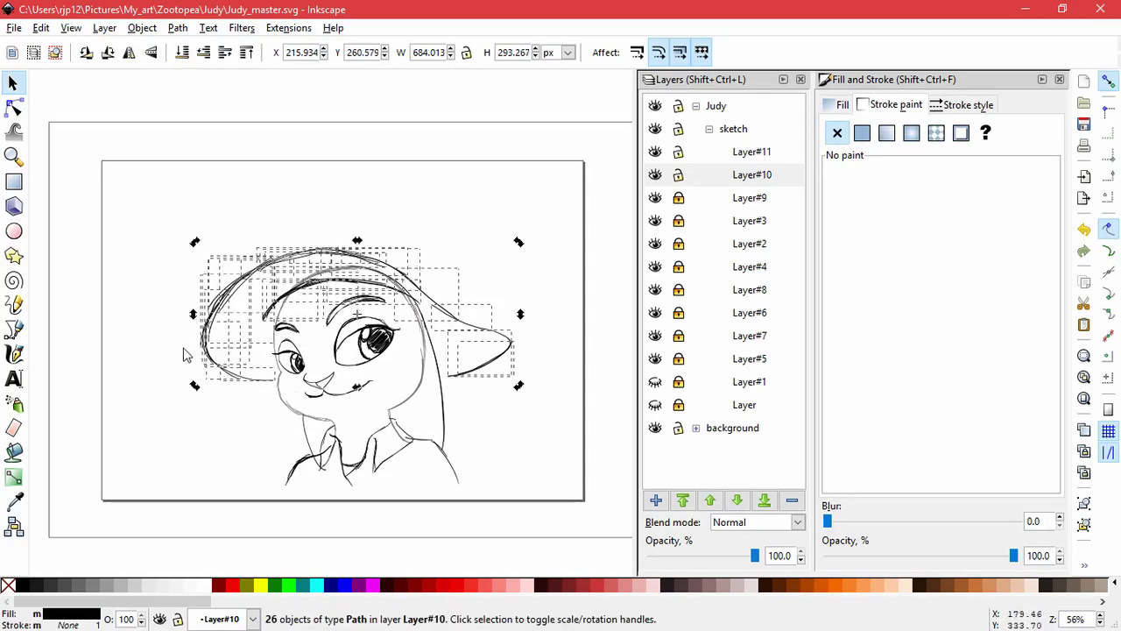
mouse_move(518, 386)
left_mouse_down()
mouse_move(518, 400)
mouse_move(491, 377)
mouse_move(500, 395)
left_mouse_up()
left_click(419, 427)
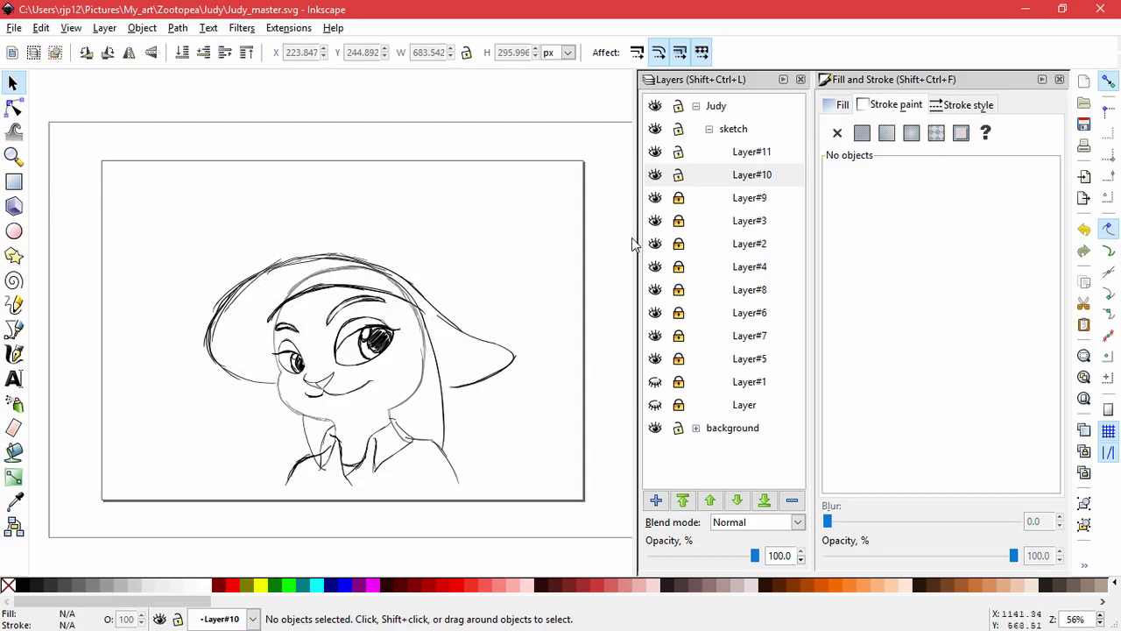
Step: Lock Layer#10 and sketch the rounded hat crown above the brim on Layer#11 with calligraphic strokes
left_click(746, 174)
left_click(751, 152)
left_click(14, 353)
mouse_move(270, 303)
left_mouse_down()
mouse_move(283, 278)
mouse_move(350, 236)
left_mouse_up()
left_click_drag(277, 287, 360, 241)
mouse_move(360, 236)
left_mouse_down()
mouse_move(326, 248)
mouse_move(365, 235)
mouse_move(406, 268)
mouse_move(435, 317)
left_mouse_up()
left_click_drag(368, 229, 434, 312)
left_click_drag(351, 253, 385, 259)
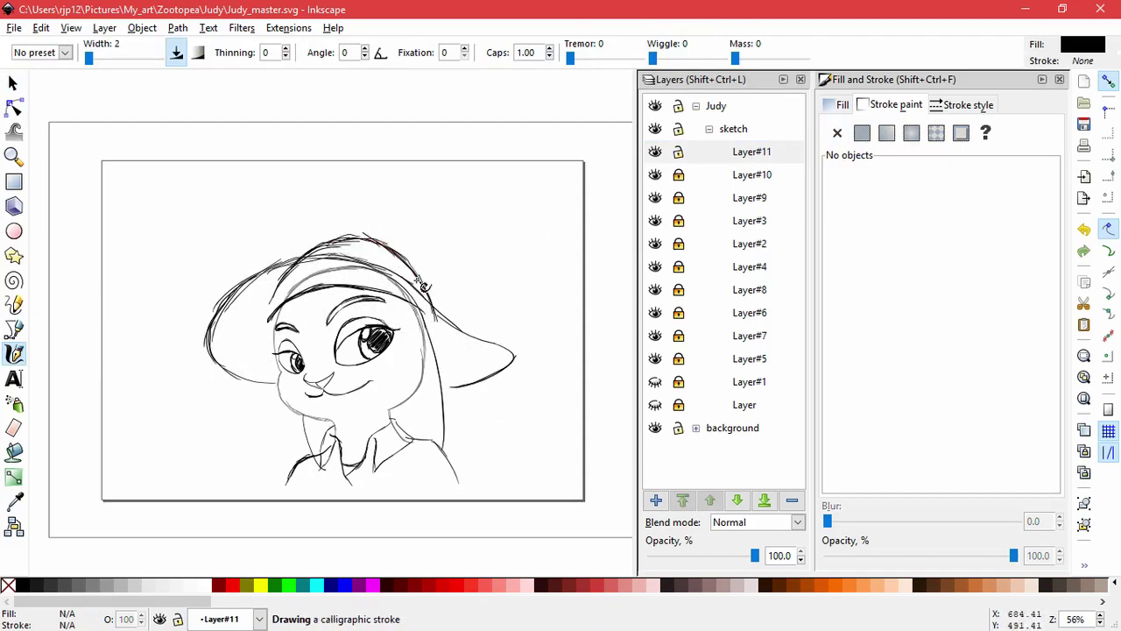
Step: Select all the crown strokes, then reposition and skew them to sit on the brim
left_click(12, 83)
left_click_drag(229, 201, 462, 404)
left_click(367, 239)
mouse_move(355, 226)
left_mouse_down()
mouse_move(344, 226)
mouse_move(356, 223)
left_mouse_up()
key("ctrl+z")
left_click_drag(264, 333, 257, 307)
left_click_drag(330, 317, 324, 311)
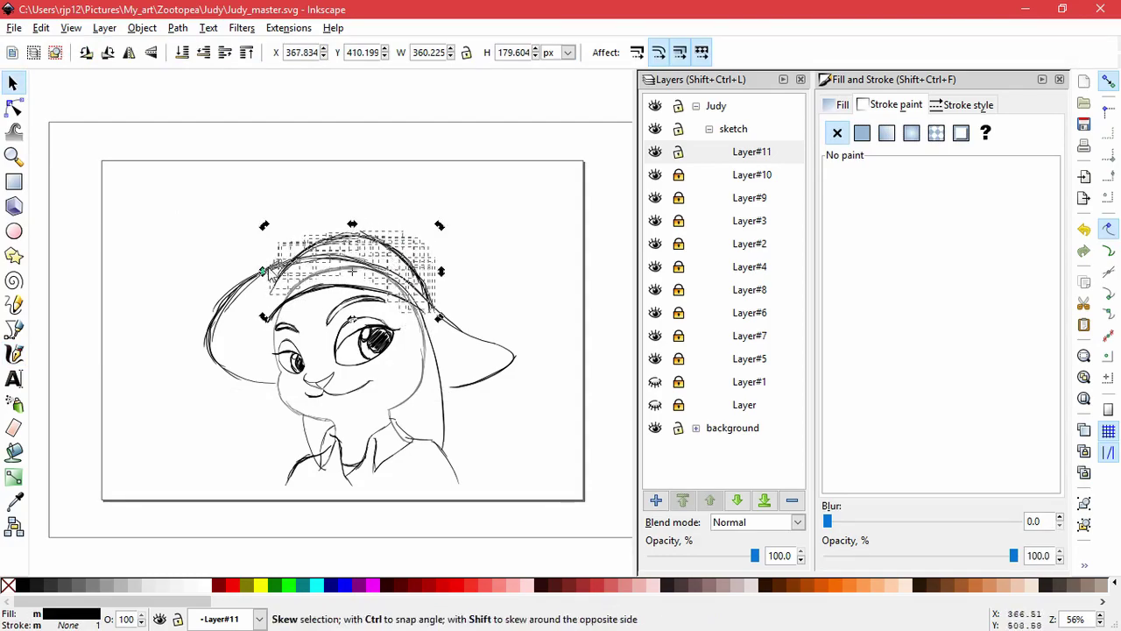
Step: Narrow the crown strokes slightly, raise them, and skew their top a little to the left
mouse_move(441, 272)
left_mouse_down()
mouse_move(397, 254)
mouse_move(436, 264)
left_mouse_up()
left_click(424, 292)
left_click_drag(270, 264, 271, 264)
left_click(273, 293)
key("ctrl+z")
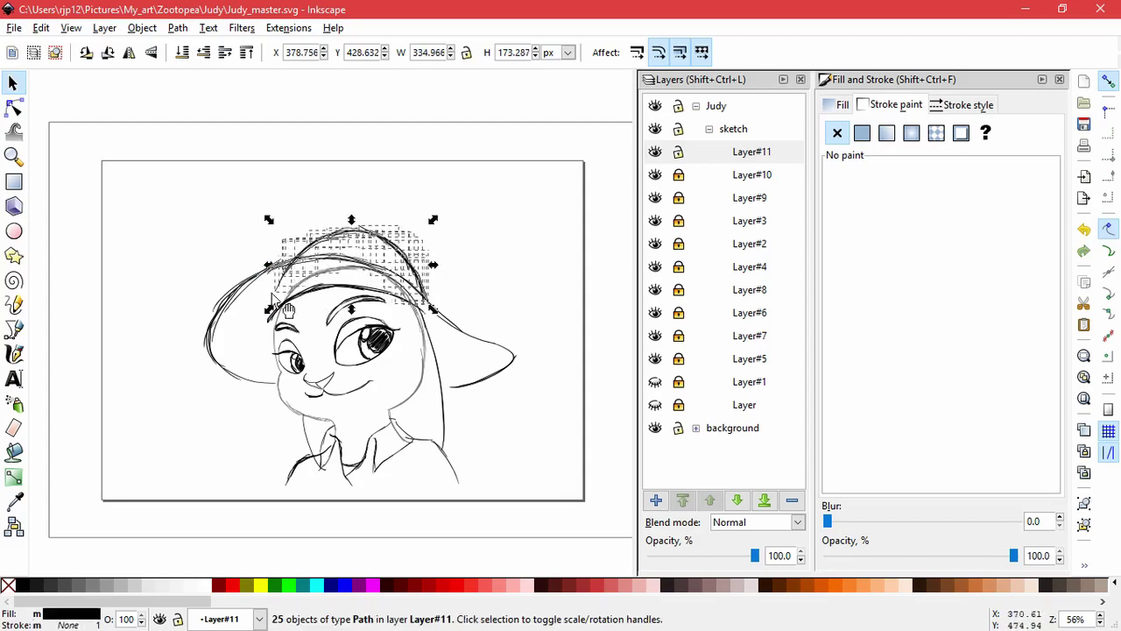
left_click(382, 237)
left_click_drag(352, 220, 349, 221)
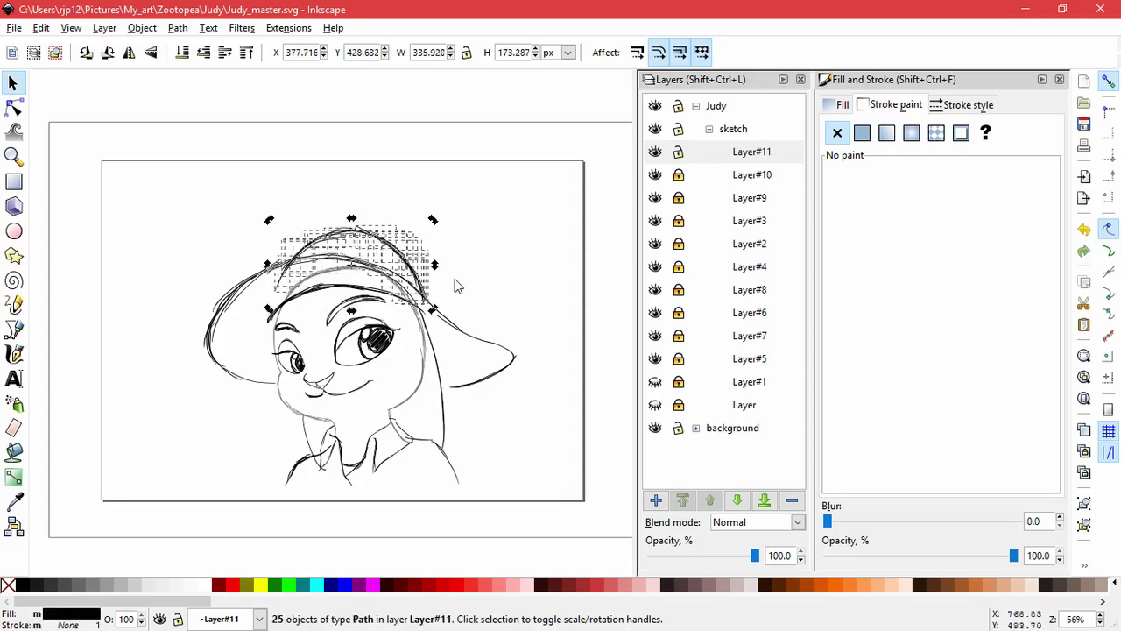
left_click(458, 326)
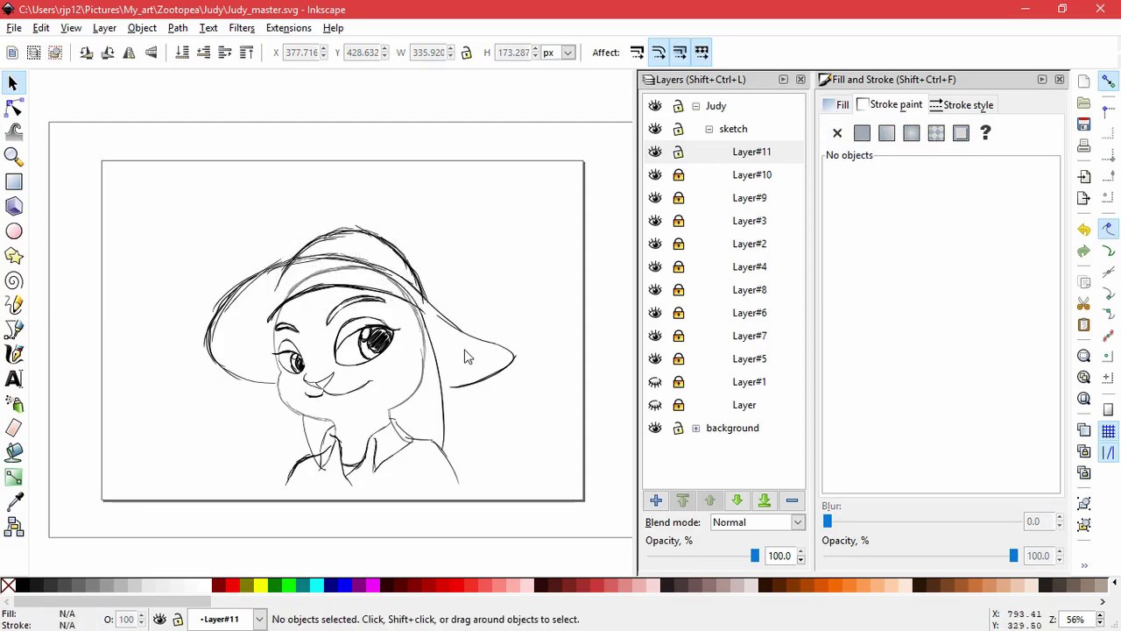
Step: Lock Layer#11, unlock Layer#10, and stretch the lower brim strokes on both sides of the hat downward
left_click(678, 152)
left_click(678, 175)
left_click_drag(535, 451, 297, 412)
left_click(213, 351, "shift")
left_click_drag(145, 342, 288, 392)
left_click(215, 338, "shift")
left_click(215, 340, "shift")
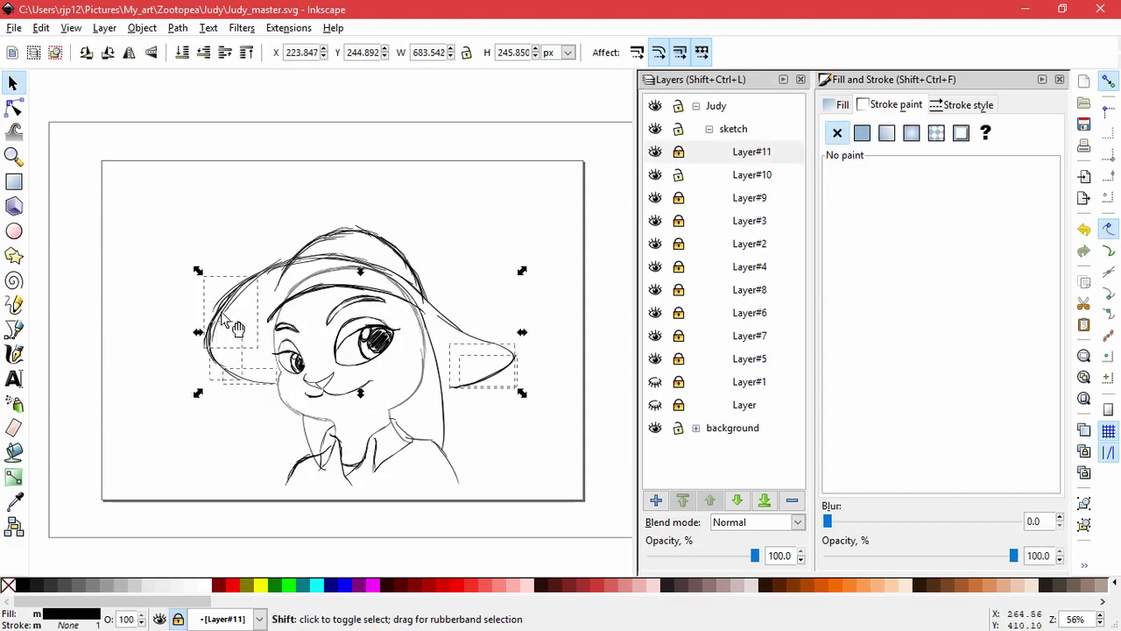
left_click(233, 425)
left_click_drag(286, 377, 238, 374)
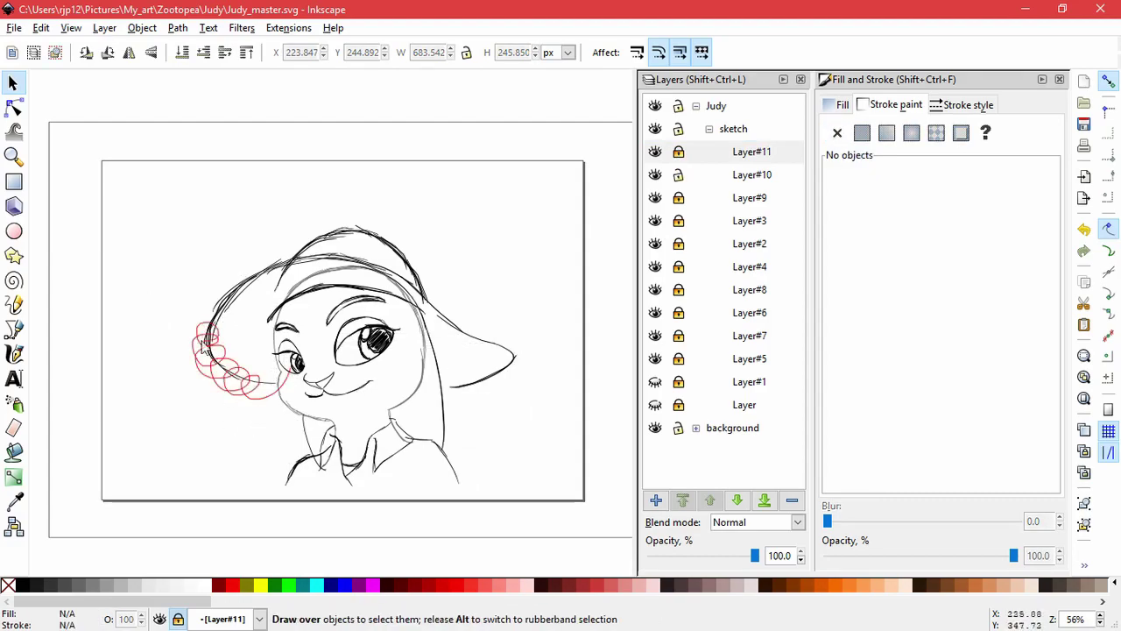
left_click_drag(201, 342, 209, 331)
left_click_drag(550, 447, 427, 306)
left_click_drag(360, 396, 366, 424)
Step: Stretch the strokes of the right brim tip slightly upward and extend the lower left brim stroke towards the chin
left_click_drag(543, 432, 432, 314)
left_click_drag(475, 316, 475, 306)
left_click(273, 394)
mouse_move(282, 401)
left_mouse_down()
mouse_move(291, 409)
mouse_move(231, 394)
mouse_move(238, 385)
mouse_move(249, 412)
mouse_move(303, 417)
left_mouse_up()
key("ctrl+z")
left_click(273, 434)
left_click(241, 480)
left_click(273, 421)
Step: Push the lower left brim strokes into a smoother curve with the Tweak tool at widths 9 and 18
left_click(13, 131)
left_click_drag(23, 58, 12, 60)
left_click_drag(258, 396, 249, 389)
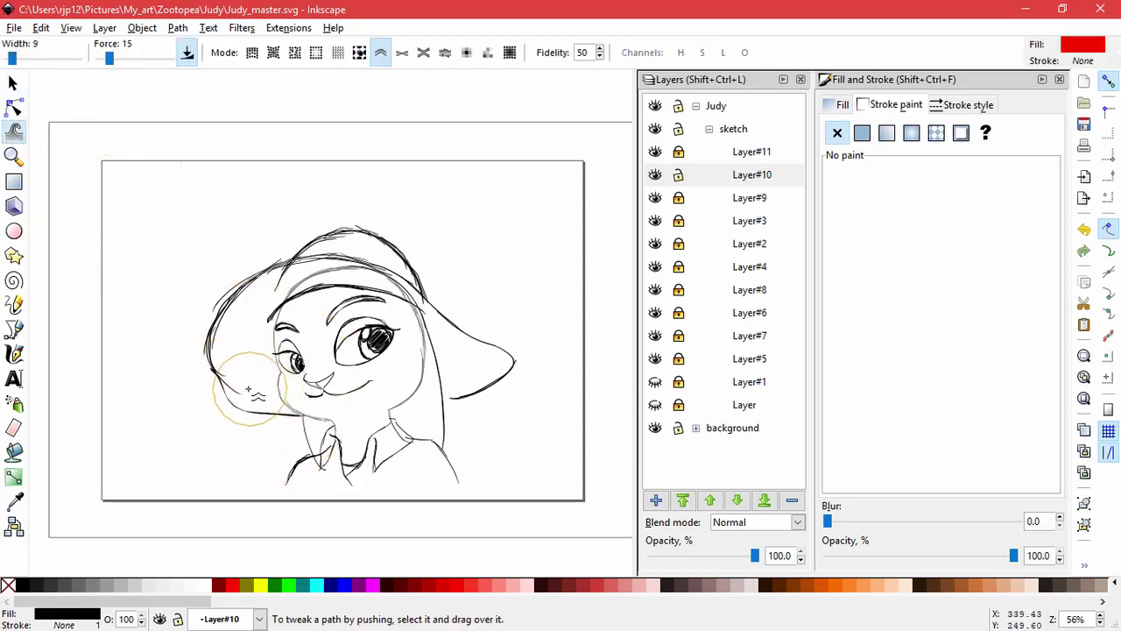
left_click_drag(12, 58, 18, 58)
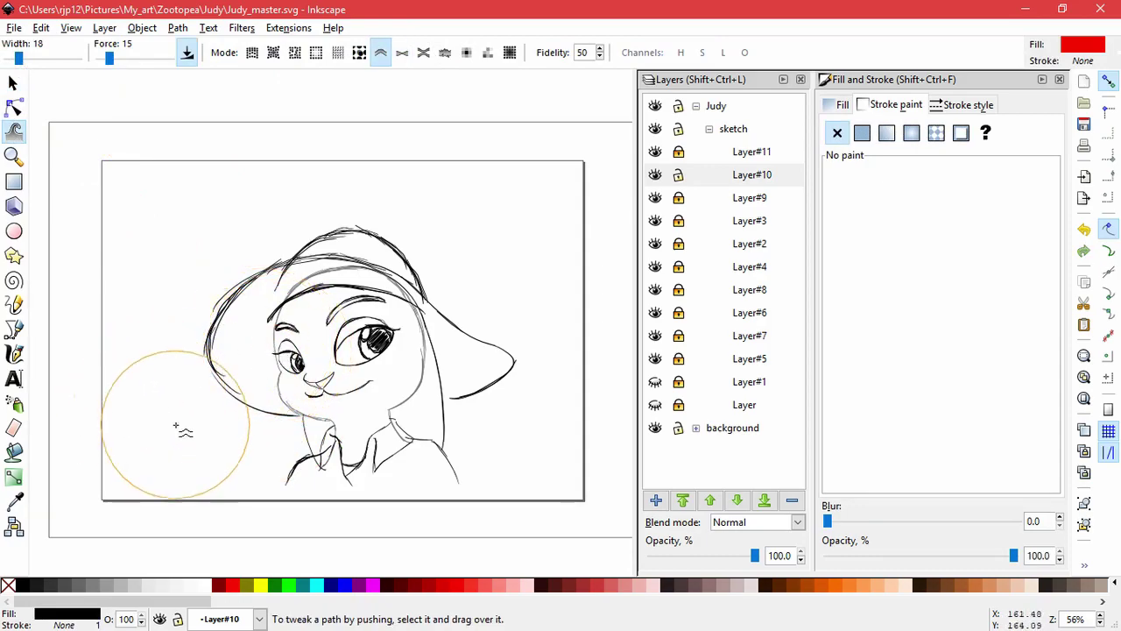
Step: Nudge the left brim stroke, adjust the lower right brim, and delete the surplus stroke at the right tip
left_click(13, 84)
left_click_drag(205, 362, 202, 356)
left_click(176, 448)
left_click(468, 408)
mouse_move(516, 345)
left_mouse_down()
mouse_move(560, 429)
mouse_move(559, 451)
left_mouse_up()
left_click(494, 429)
key("Delete")
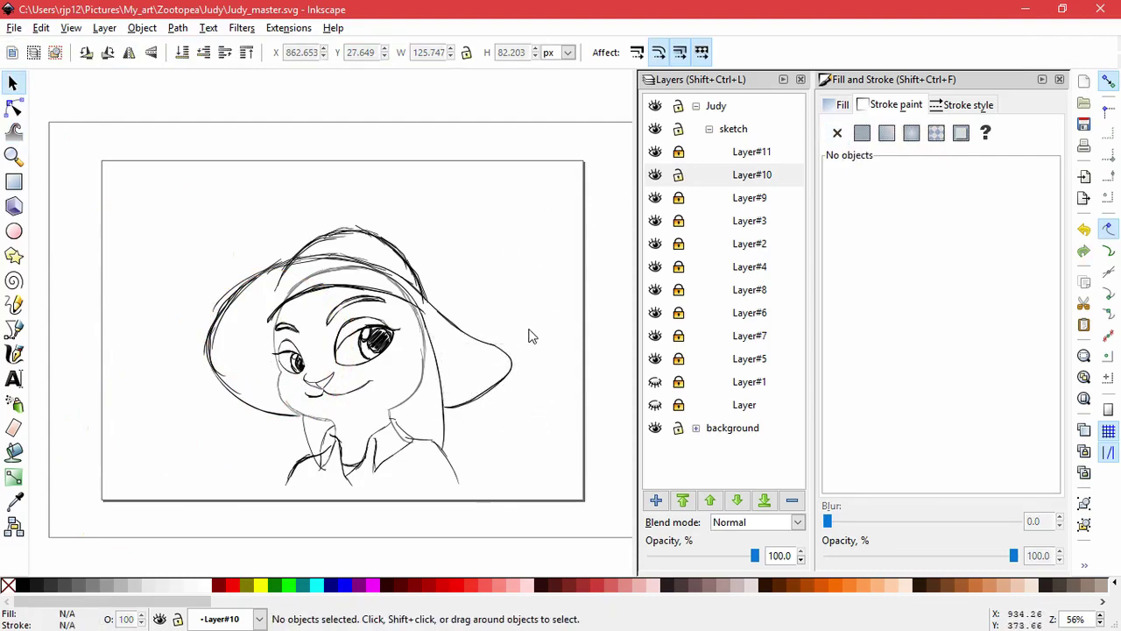
Step: Lock Layer#10, skew the eyes slightly on Layer#5, Layer#6 and Layer#7, and relock those three layers
left_click(681, 176)
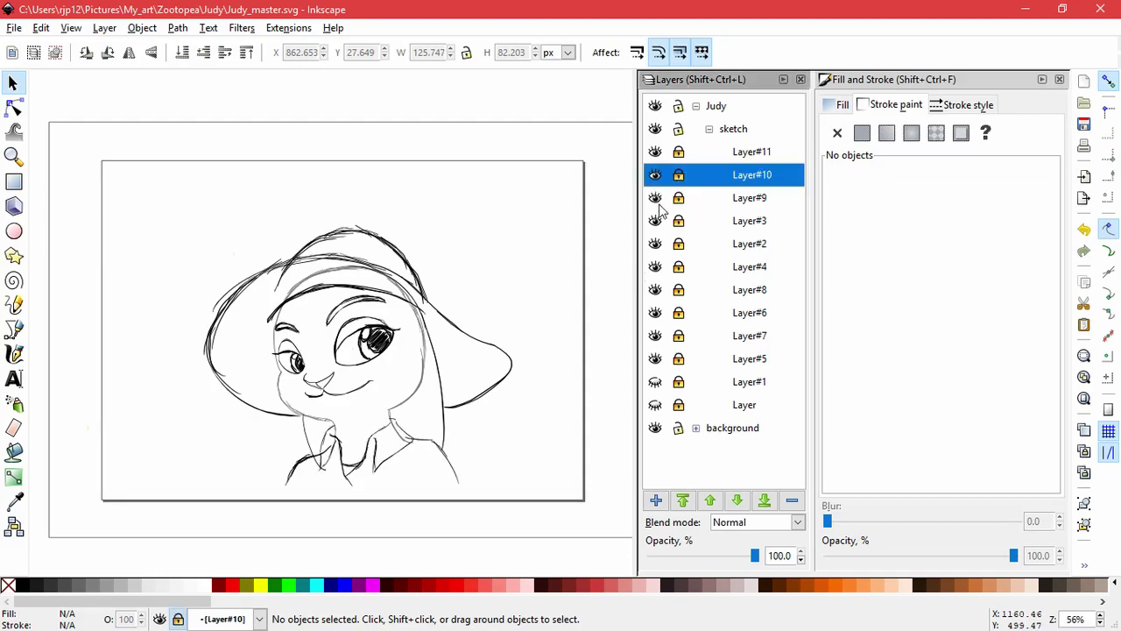
left_click(657, 358)
left_click(657, 336)
left_click(657, 313)
left_click(657, 358)
left_click(657, 337)
left_click(657, 313)
left_click_drag(416, 418, 232, 274)
left_click(384, 343)
left_click_drag(403, 349, 405, 351)
left_click(378, 426)
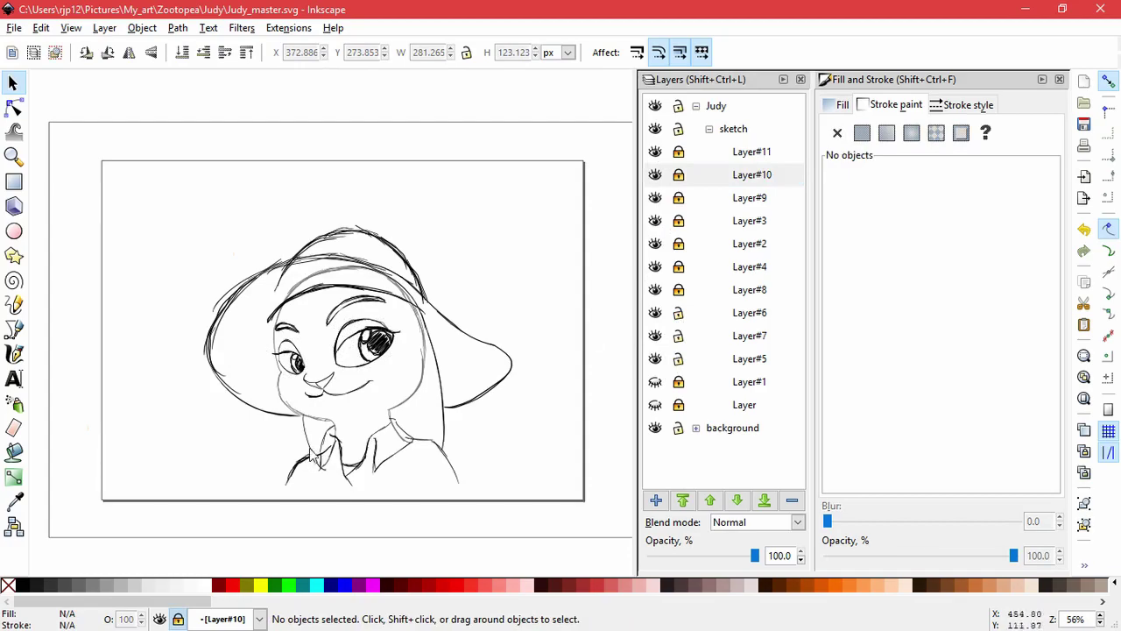
left_click(679, 313)
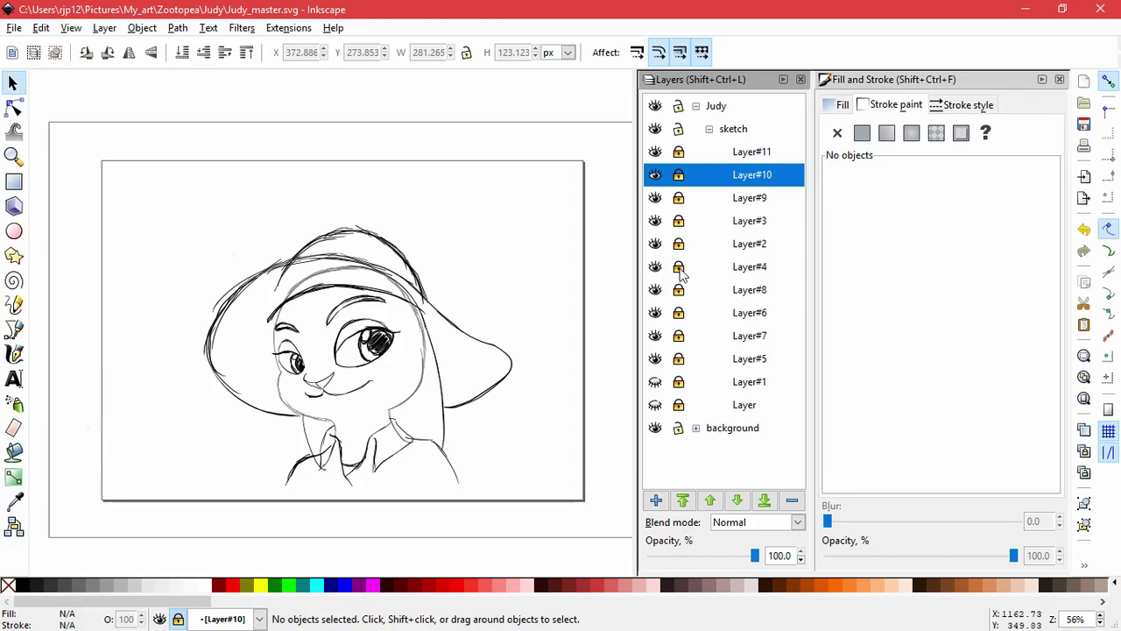
Step: Identify the head outline's layer by toggling visibility, unlock Layer#2, and group all its strokes
left_click(655, 198)
left_click(657, 199)
left_click(656, 221)
left_click(657, 244)
left_click(657, 243)
left_click(678, 244)
left_click_drag(190, 210, 456, 504)
key("ctrl+g")
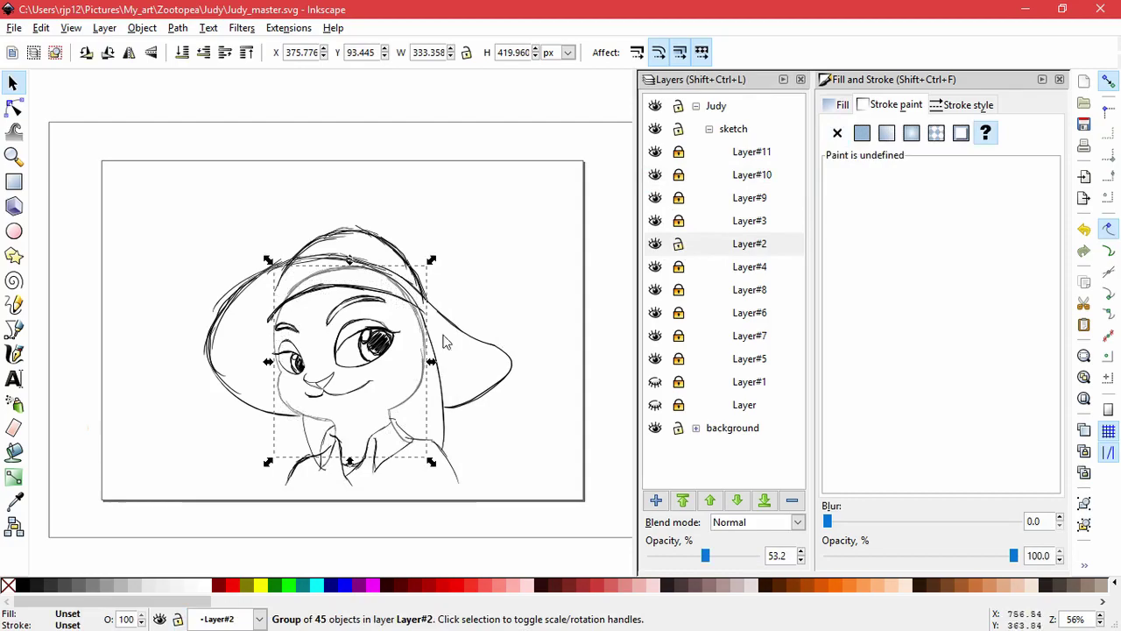
Step: Start a straight-segment Bezier outline along the inner brim and down past the right side of the face
left_click(15, 331)
left_click(267, 319)
left_click(321, 287)
left_click(351, 286)
left_click(387, 291)
left_click(436, 316)
left_click(455, 418)
scroll(403, 422, "up", 4)
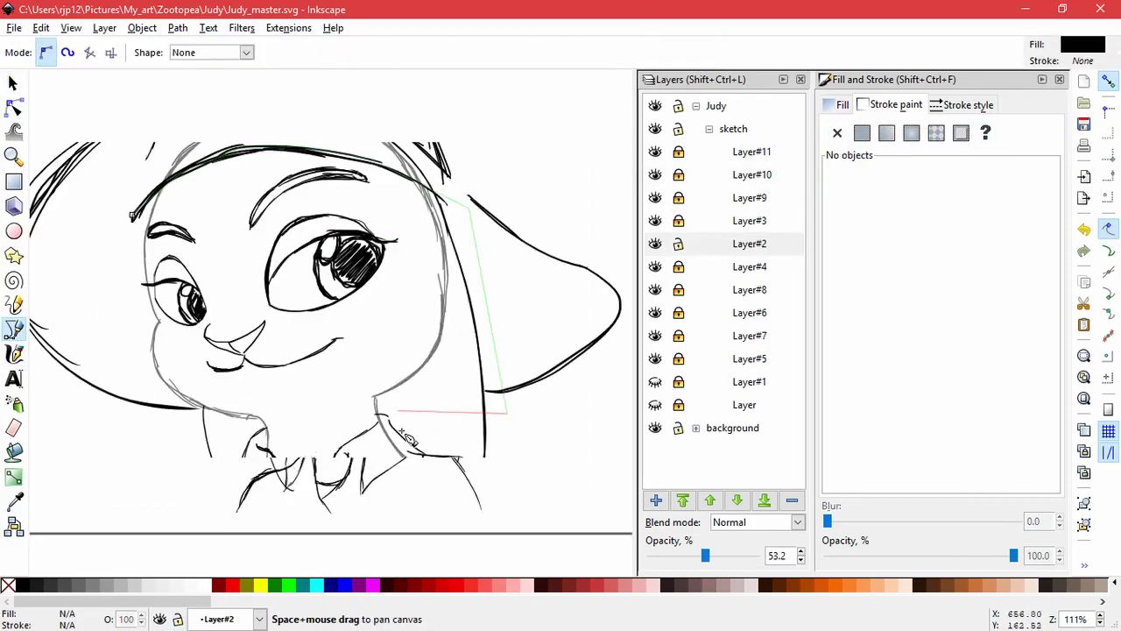
Step: Continue the outline below the jaw and along the collar, and close it at the inner brim's left end
left_click_drag(356, 425, 332, 444)
left_click(278, 476)
left_click_drag(207, 506, 401, 463)
left_click(382, 471)
left_click(316, 438)
left_click(176, 388)
scroll(145, 412, "down", 1)
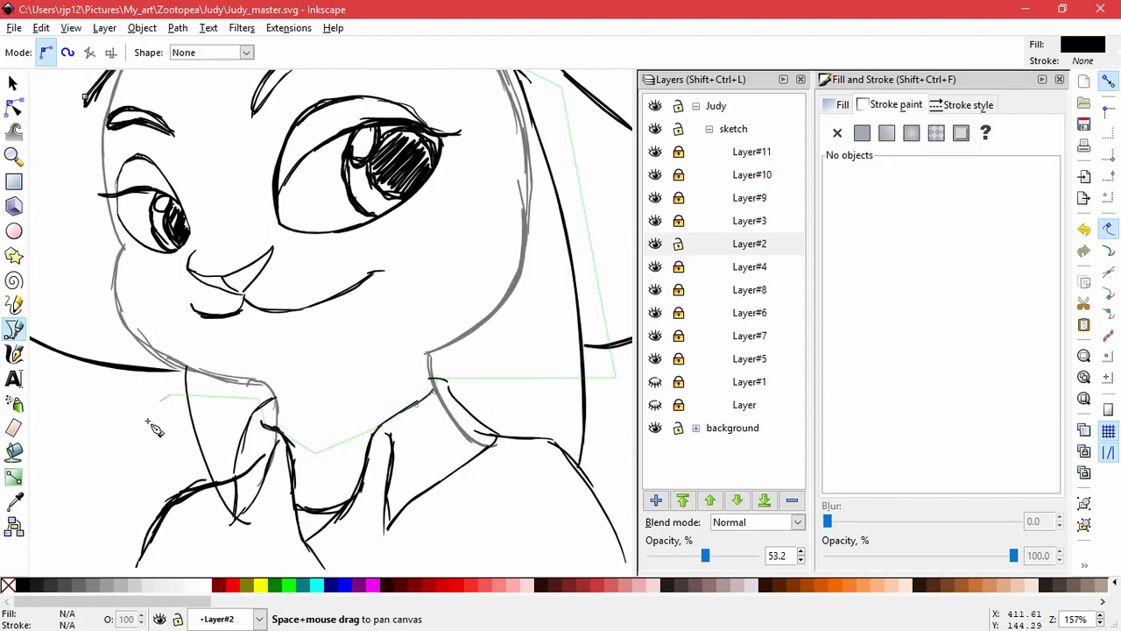
left_click_drag(145, 415, 236, 503)
left_click(173, 187)
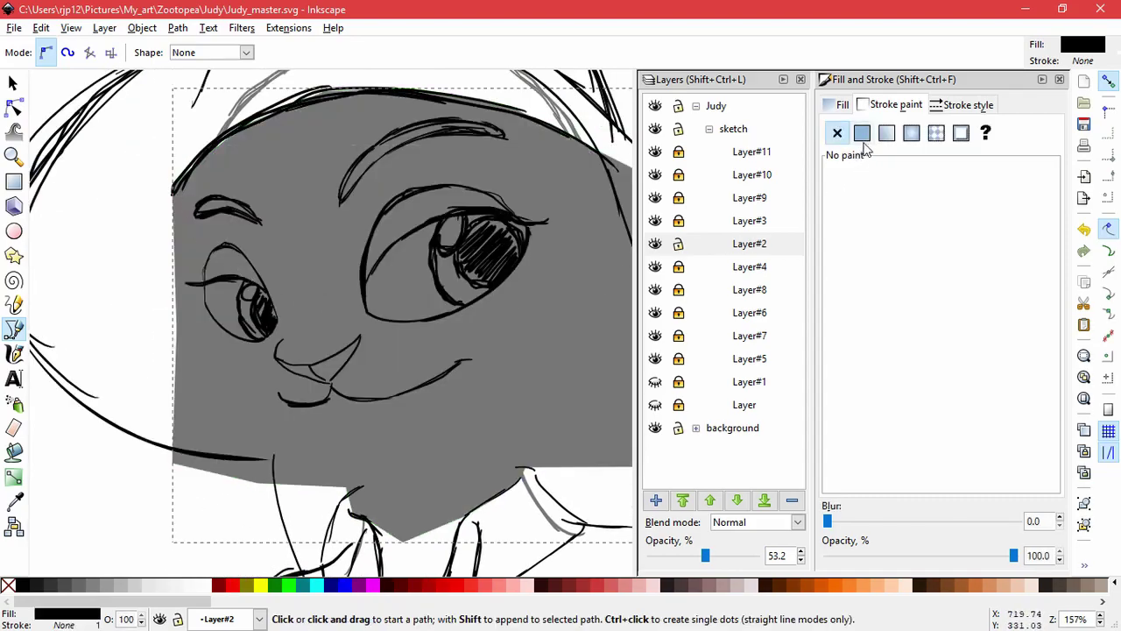
Step: Fill the face-covering shape with flat white, lightness 255 and full alpha
left_click(838, 105)
left_click_drag(992, 236, 1024, 257)
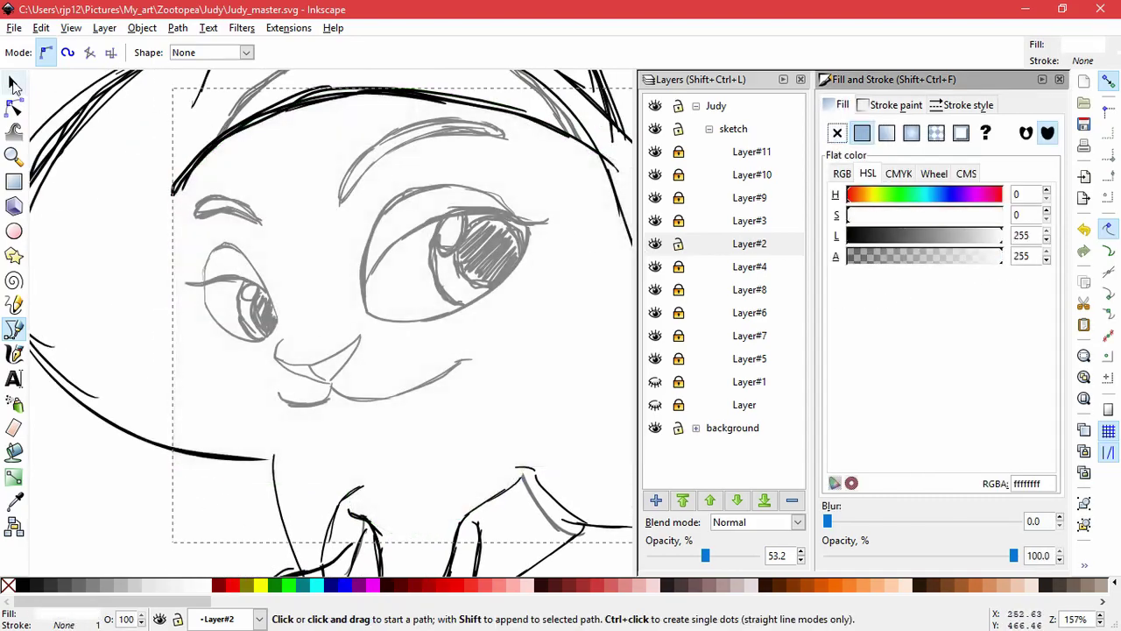
left_click(15, 85)
key("ctrl+z")
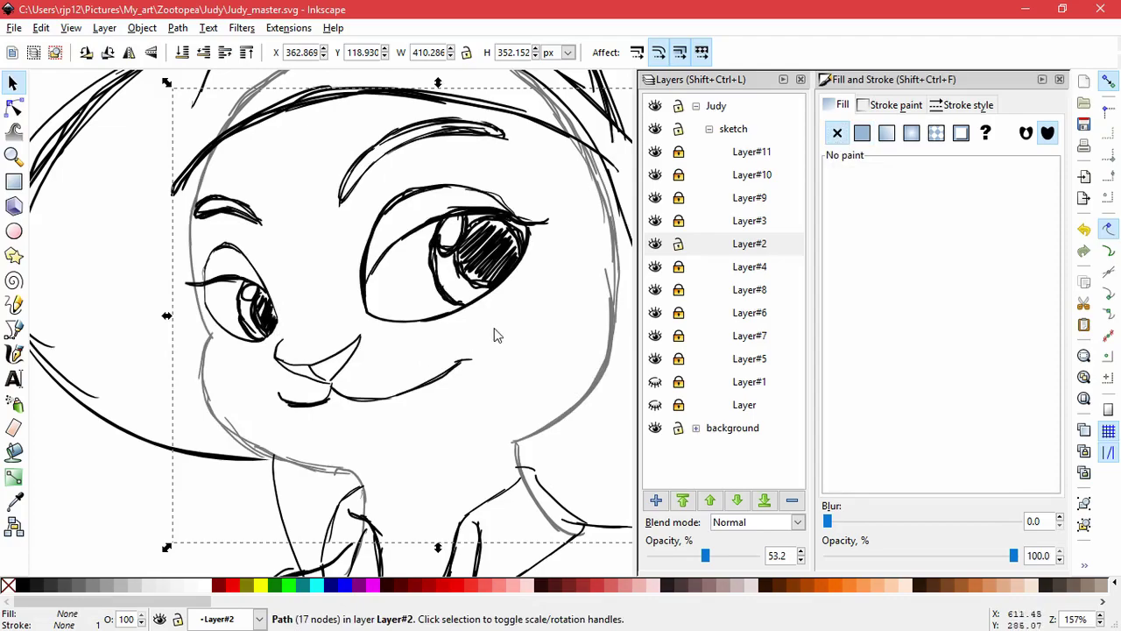
key("ctrl+shift+z")
scroll(506, 328, "down", 2)
Step: Mask the grouped head strokes with the white shape to hide the lines behind the hat and collar
left_click(340, 171, "shift")
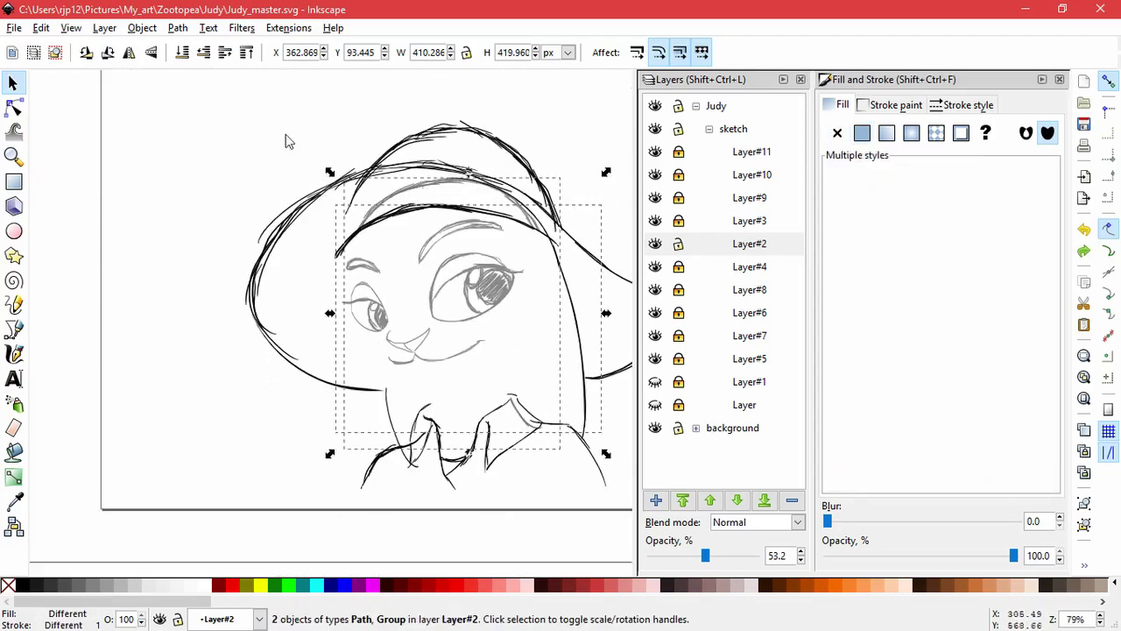
left_click(142, 28)
mouse_move(285, 153)
left_click(345, 156)
left_click(257, 478)
Step: Set Layer#2's opacity to 100% and lock the layer
left_click_drag(708, 555, 760, 555)
left_click_drag(301, 419, 206, 445)
left_click(700, 245)
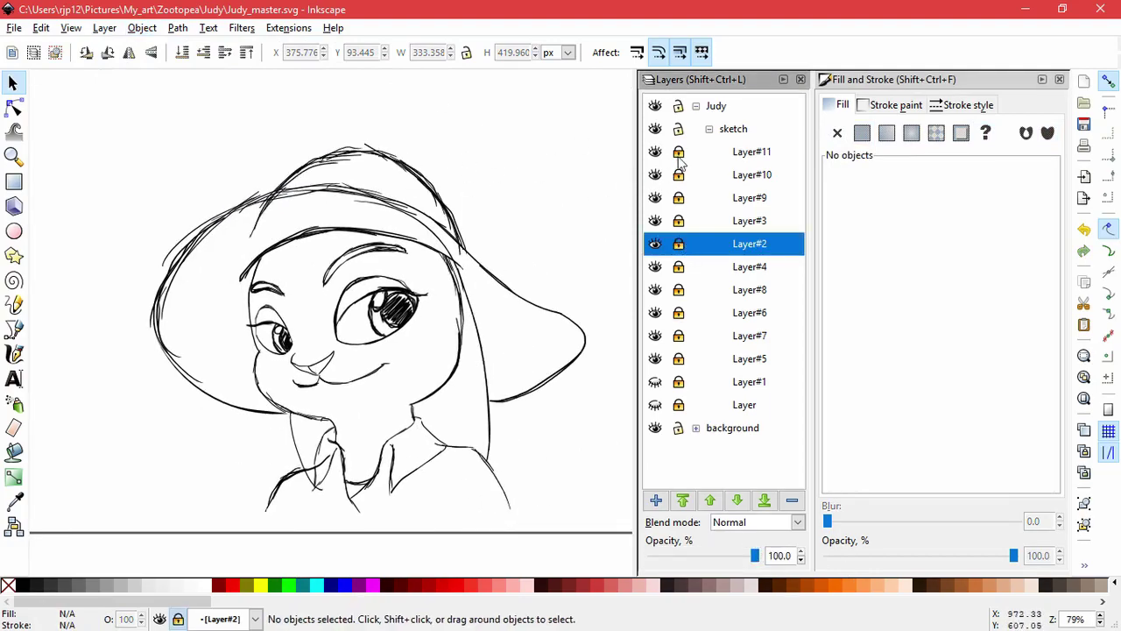
Step: Pull the surplus strokes at the crown's left end on Layer#11 away from the hat
key("Tab")
key("Tab")
key("Tab")
key("Tab")
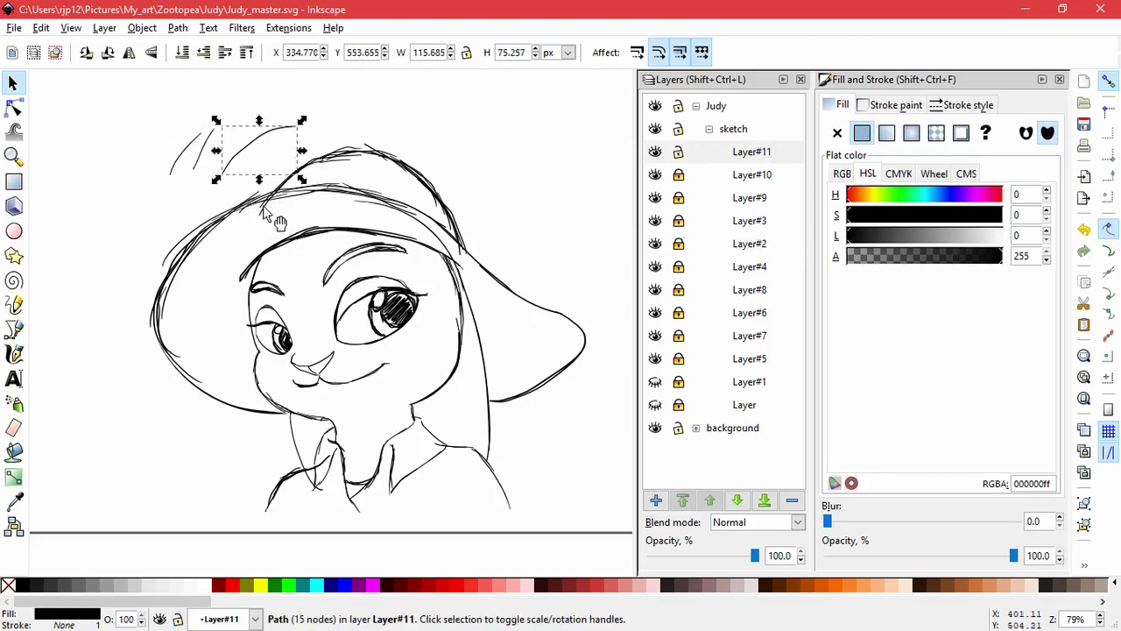
key("Tab")
left_click_drag(254, 206, 261, 206)
key("Escape")
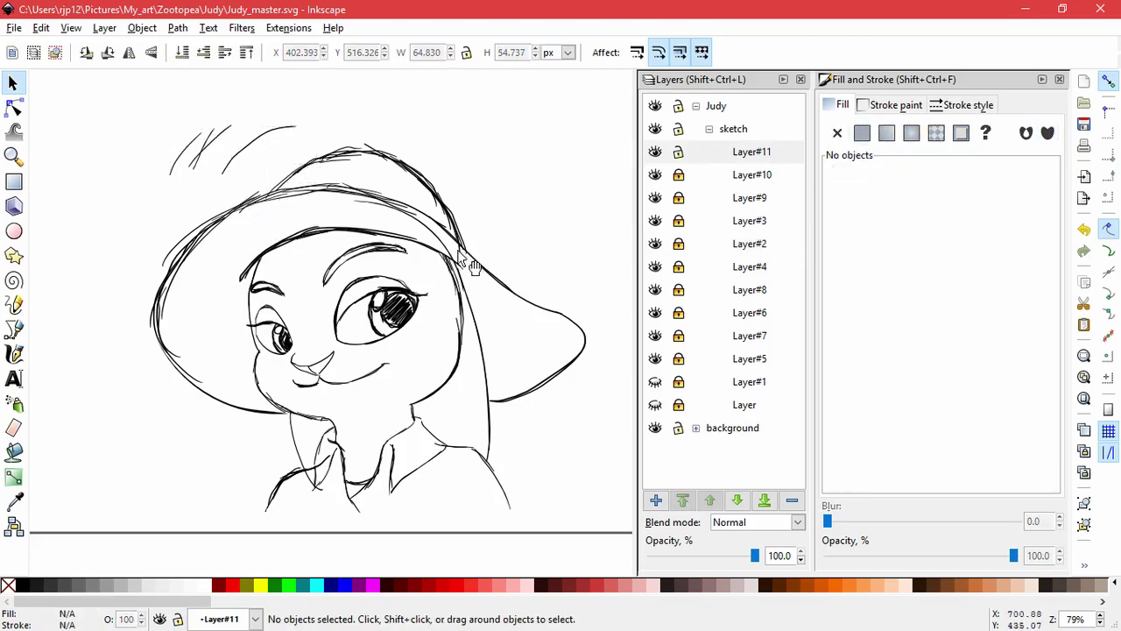
Step: Adjust the crown's right end where it meets the brim and delete the surplus strokes set aside above the hat
left_click(458, 250)
left_click_drag(445, 261, 445, 253)
left_click(493, 187)
left_click_drag(372, 145, 505, 123)
key("Delete")
left_click(250, 143)
key("Delete")
left_click(213, 150)
key("Delete")
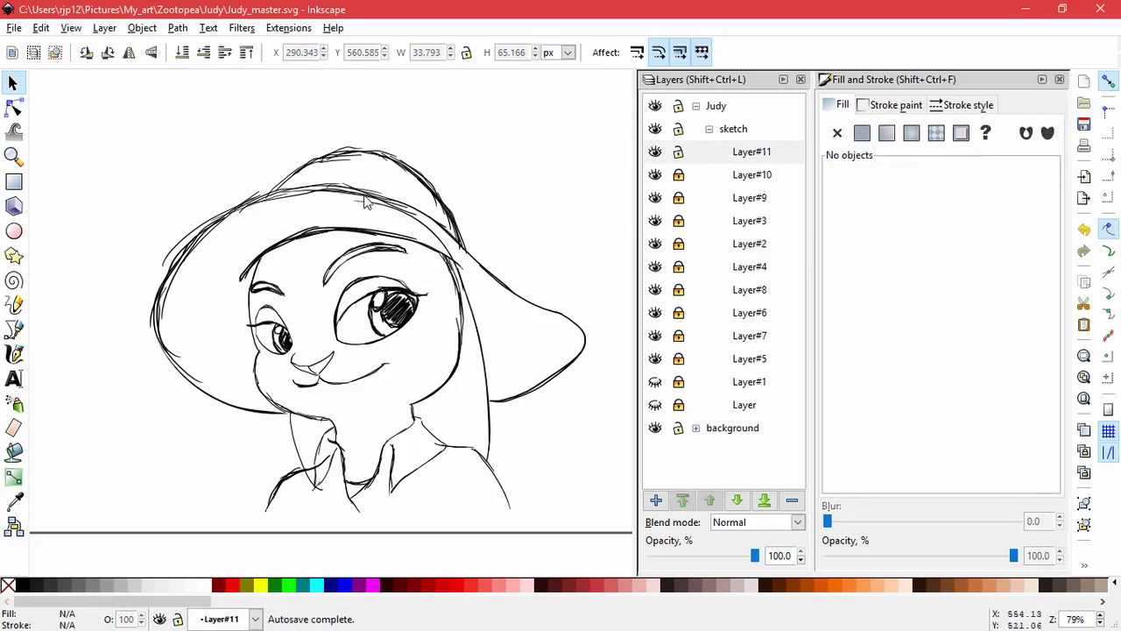
Step: Lock Layer#11, identify the ear layer by toggling visibility, unlock Layer#3, and group all its strokes
scroll(511, 230, "down", 1)
scroll(508, 230, "right", 1)
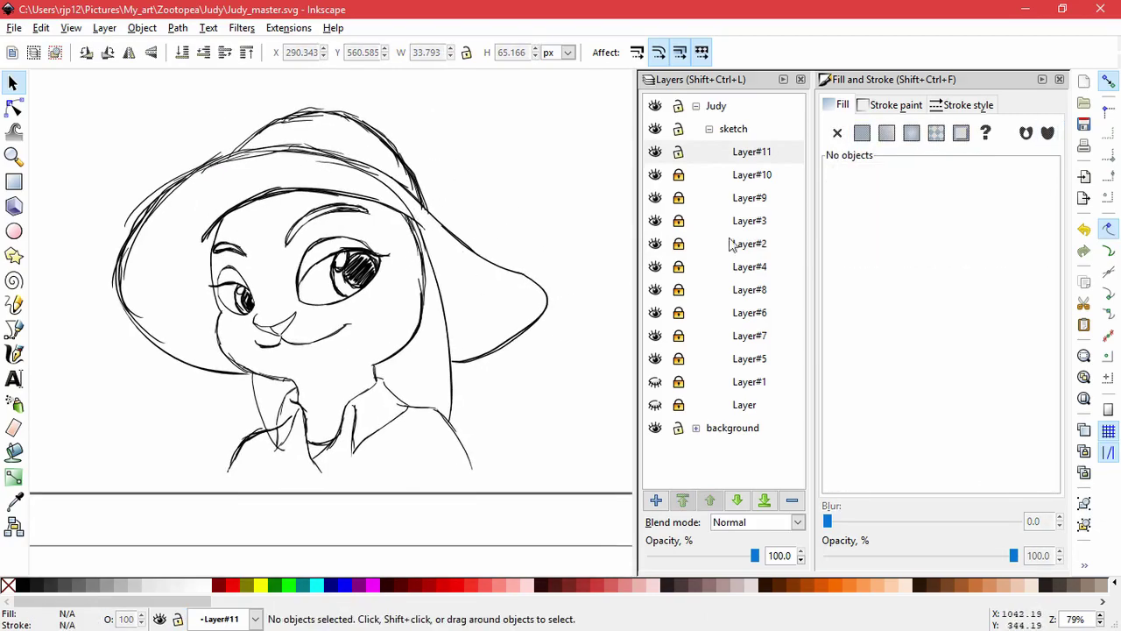
left_click(678, 152)
left_click(656, 175)
left_click(655, 175)
left_click(655, 198)
left_click(655, 198)
left_click(655, 220)
left_click(655, 220)
left_click(678, 221)
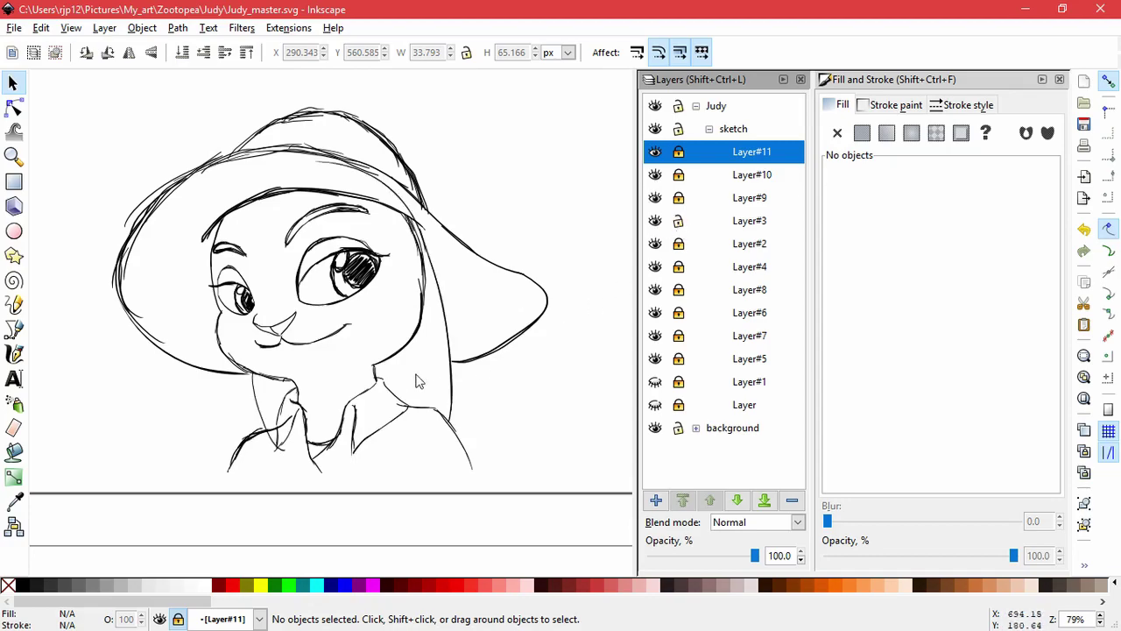
left_click_drag(511, 478, 300, 107)
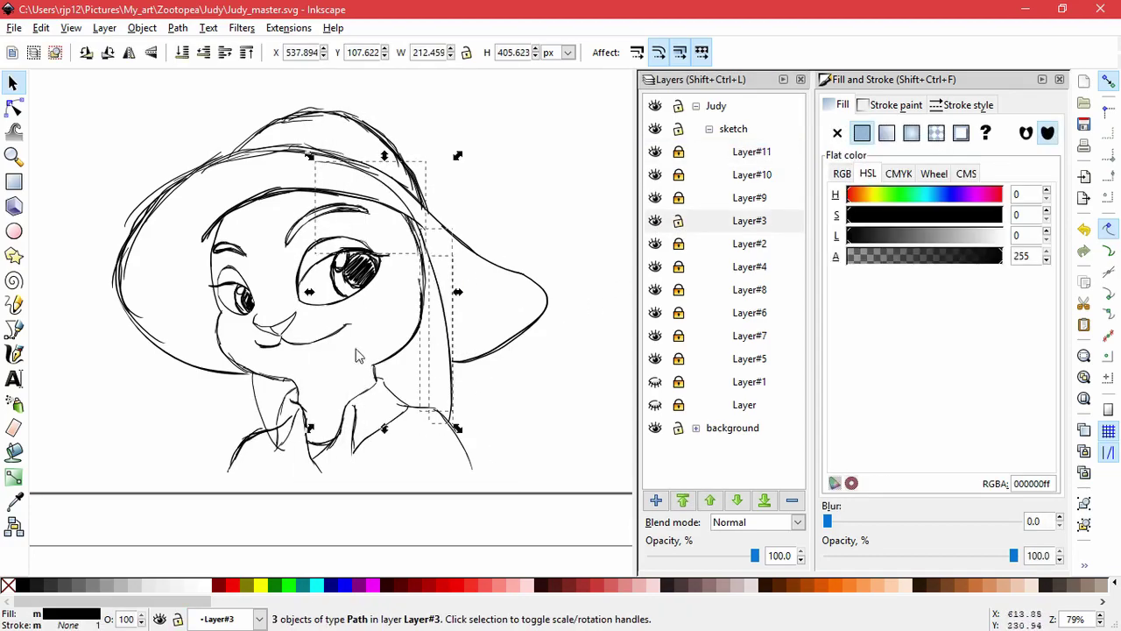
key("ctrl+a")
key("ctrl+g")
Step: Draw a closed straight-segment shape around the head and ear, tracing beneath the hat brim, and give it a white flat fill
key("p")
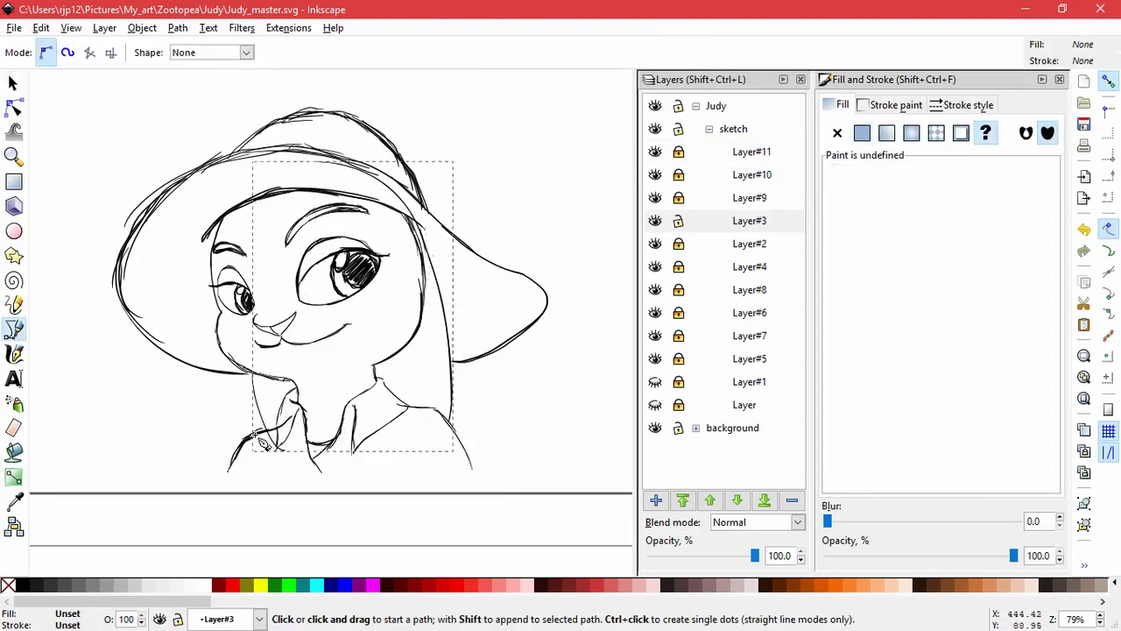
left_click(254, 436)
left_click(476, 432)
left_click(480, 308)
left_click(436, 228)
left_click(303, 190)
left_click(207, 222)
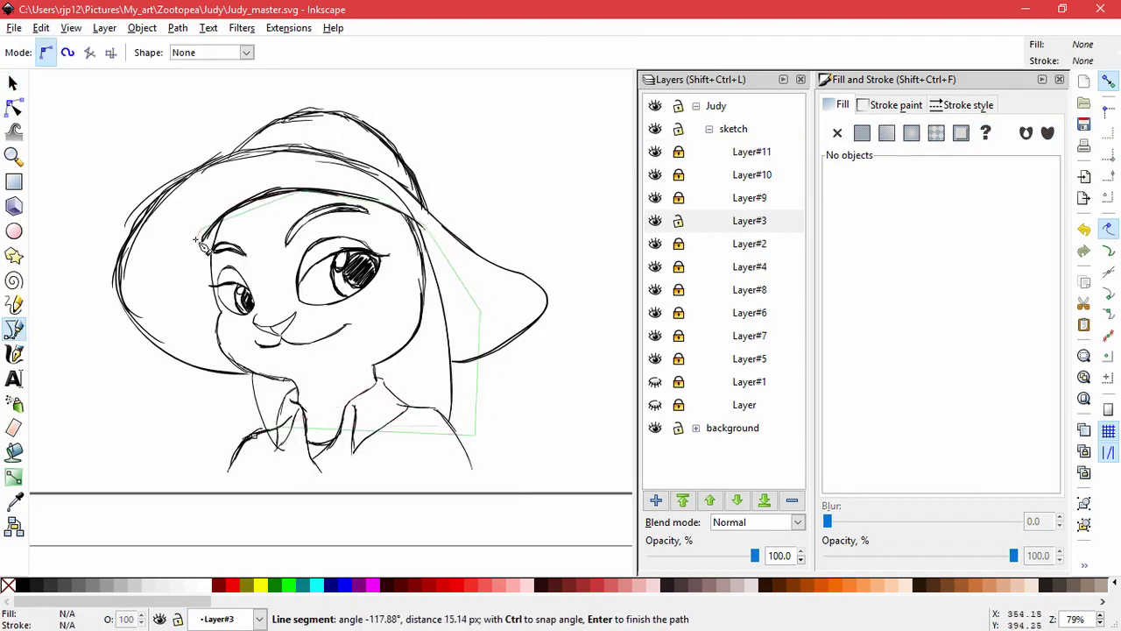
left_click(197, 361)
left_click(254, 435)
left_click(861, 133)
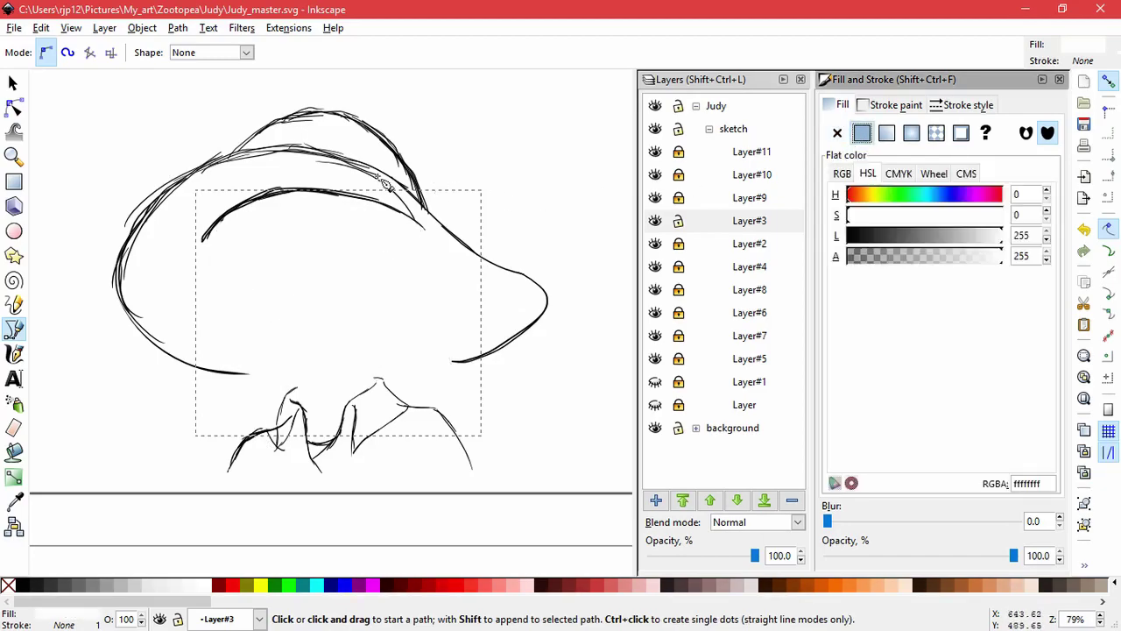
Step: Mask the grouped head and ear strokes on Layer#3 with the white shape
left_click(13, 84)
left_click(423, 215, "shift")
left_click(142, 27)
mouse_move(160, 154)
left_click(361, 155)
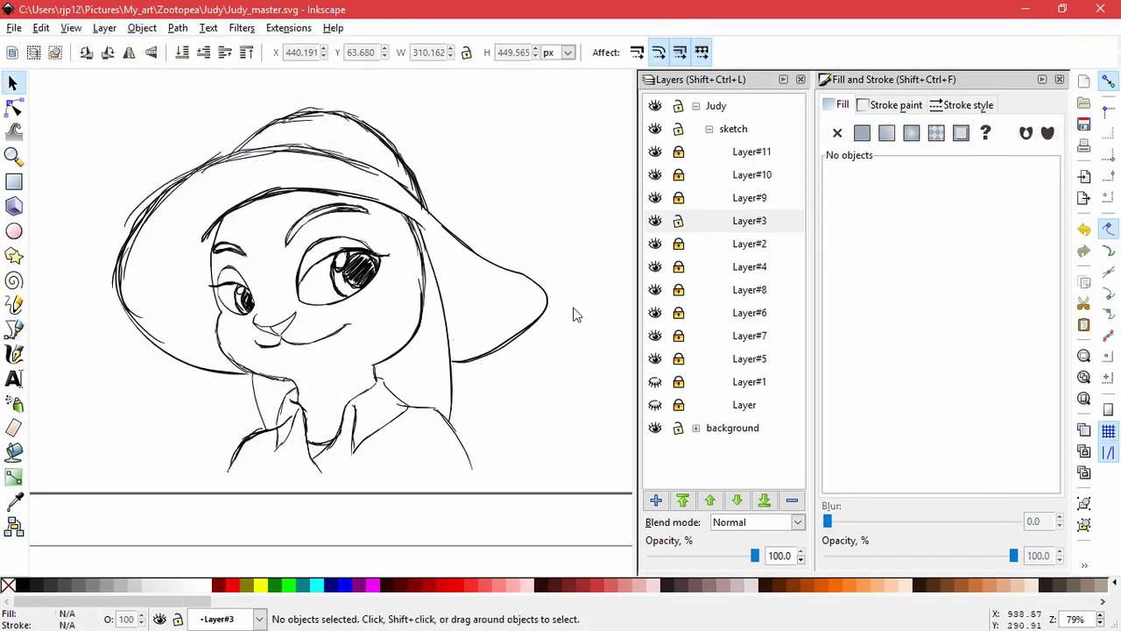
Step: Lock Layer#3, unlock Layer#9, and delete the stray stroke above the shoulder beside the collar
left_click(679, 220)
scroll(261, 406, "up", 3)
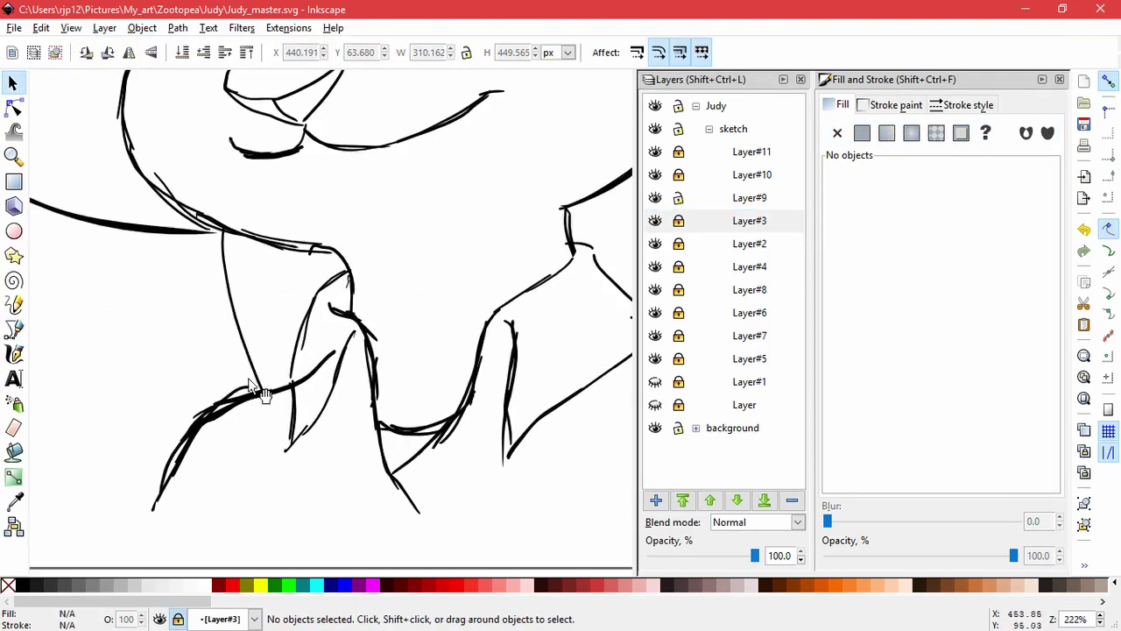
left_click(246, 392)
left_click_drag(233, 391, 128, 328)
key("Delete")
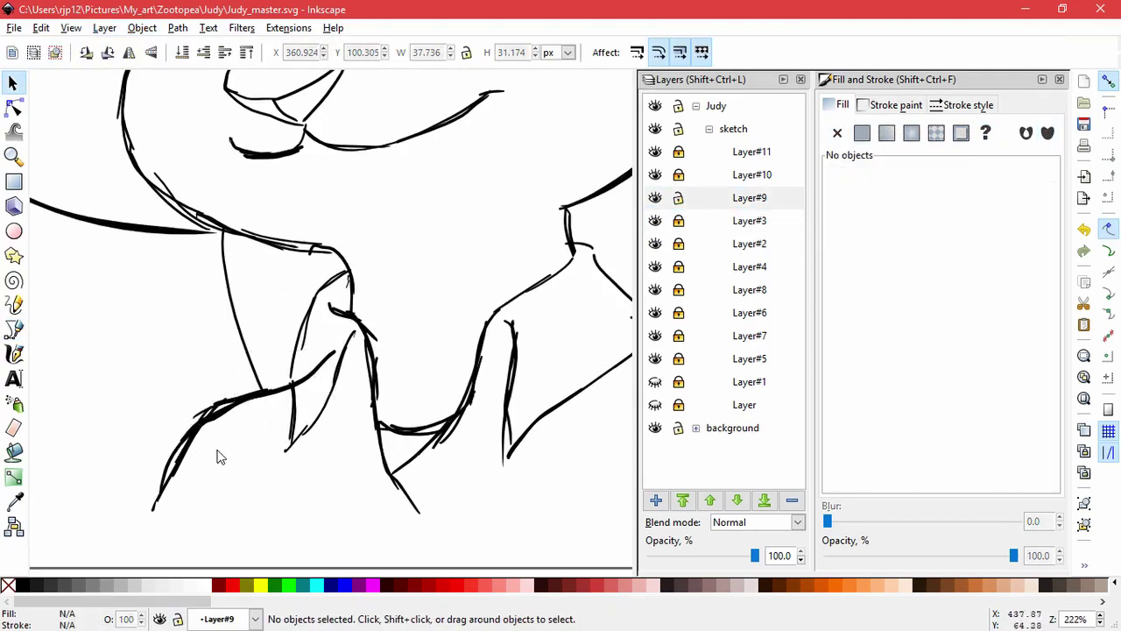
key("5")
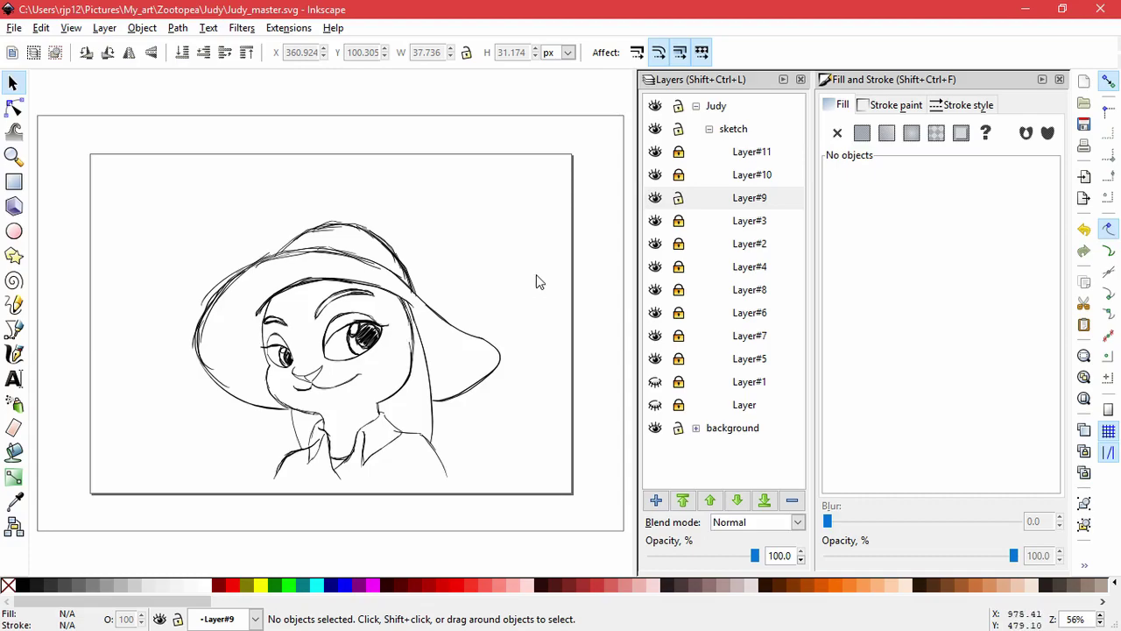
Step: Unlock the visible sketch layers and enlarge and reposition the whole drawing to about 724 by 610 px within the page
left_click(678, 152)
left_click(678, 175)
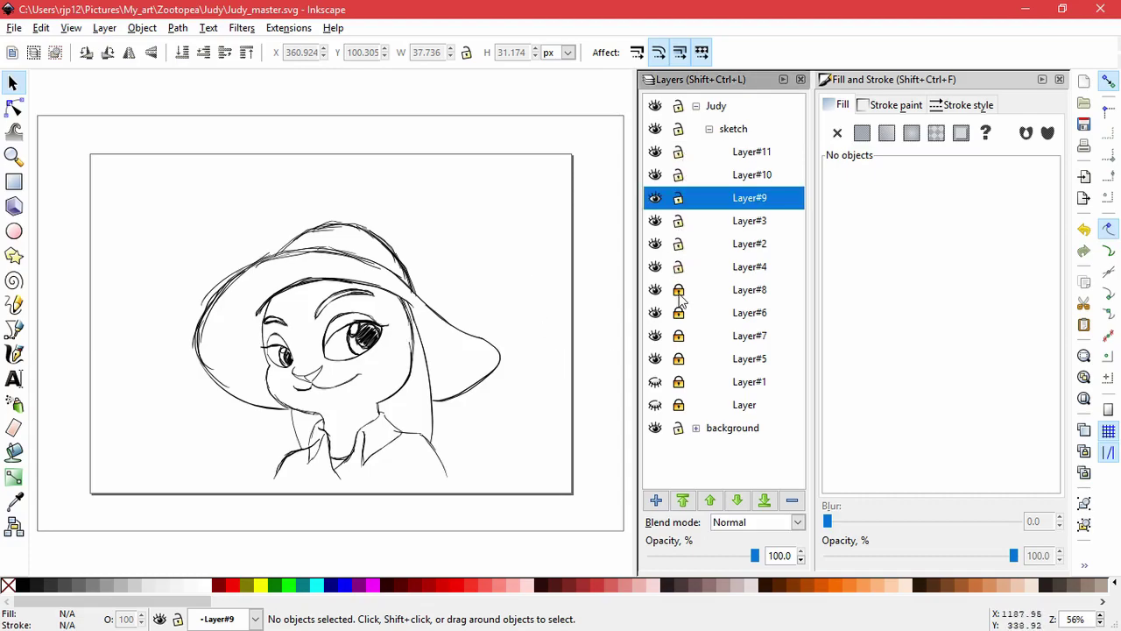
mouse_move(103, 170)
left_mouse_down()
mouse_move(402, 451)
mouse_move(573, 539)
left_mouse_up()
left_click_drag(186, 216, 145, 196)
left_click_drag(465, 320, 480, 329)
left_click(515, 270)
Step: Lock the visible sketch layers again, from Layer#5 up to Layer#11
left_click(678, 358)
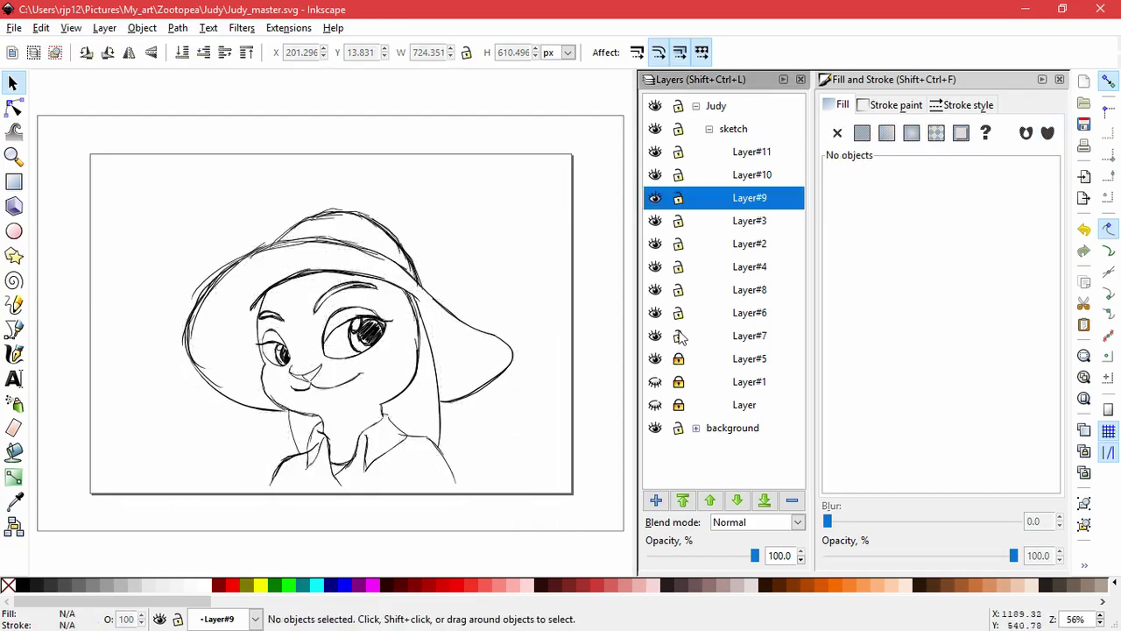
left_click_drag(681, 247, 683, 157)
left_click(595, 410)
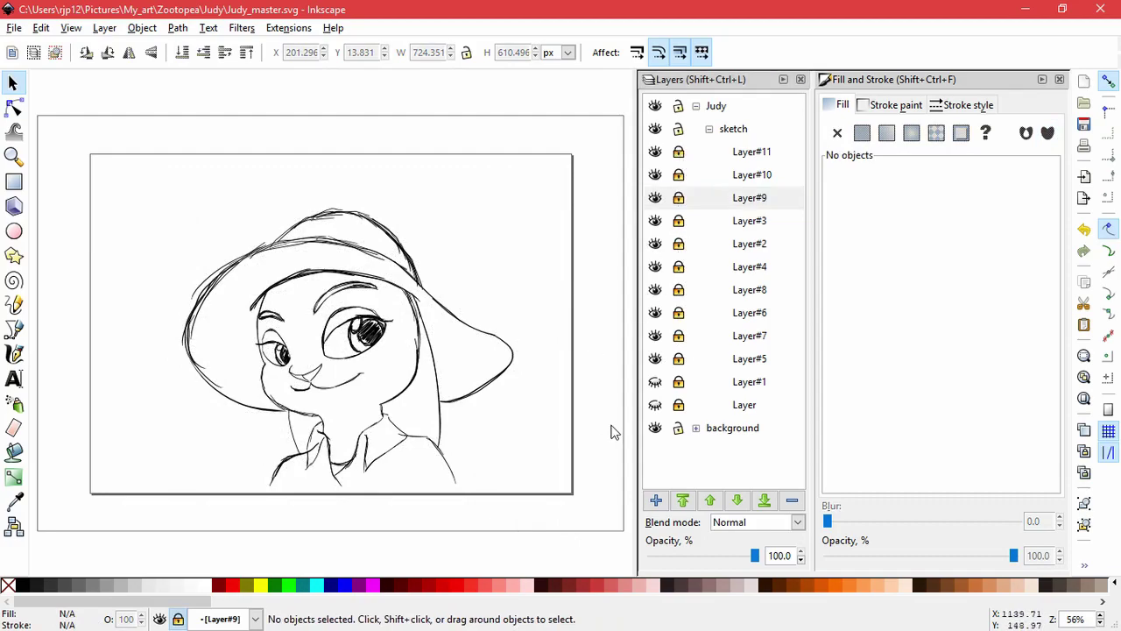
Step: Add a new layer above the lowest sketch layer and delete Layer#1
left_click(734, 407)
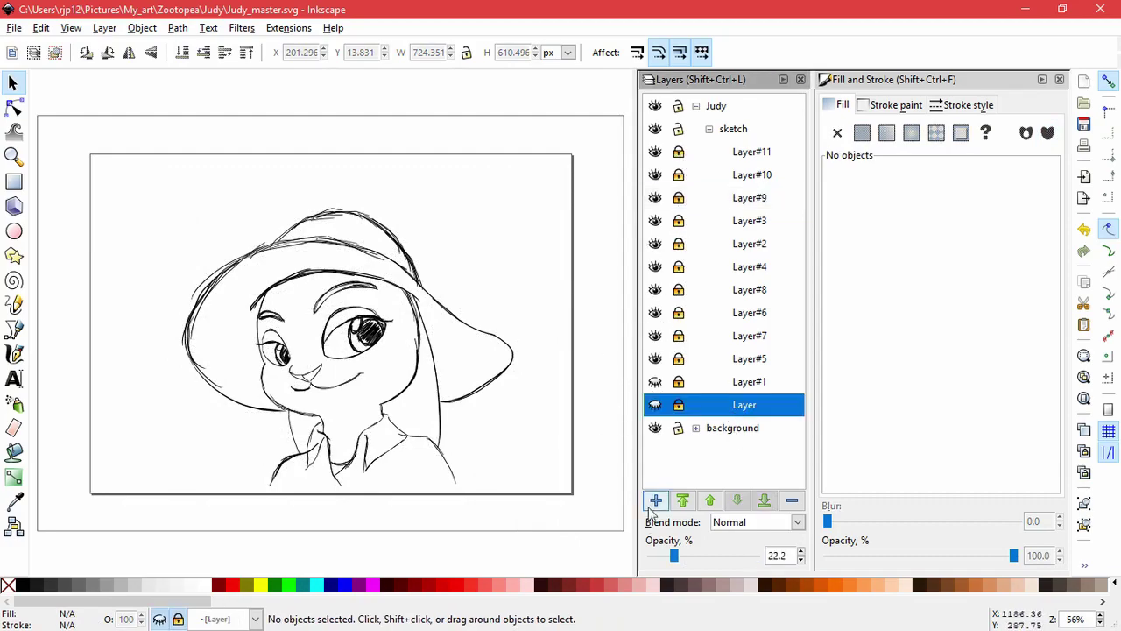
key("shift+ctrl+n")
key("Return")
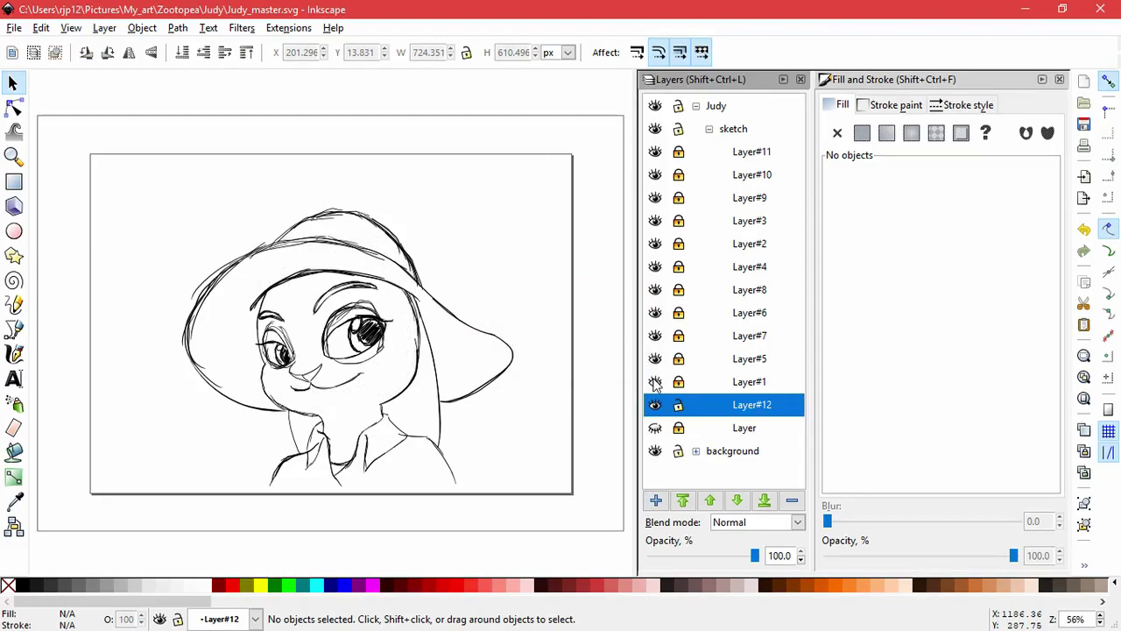
left_click(687, 386)
left_click(792, 501)
left_click(690, 388)
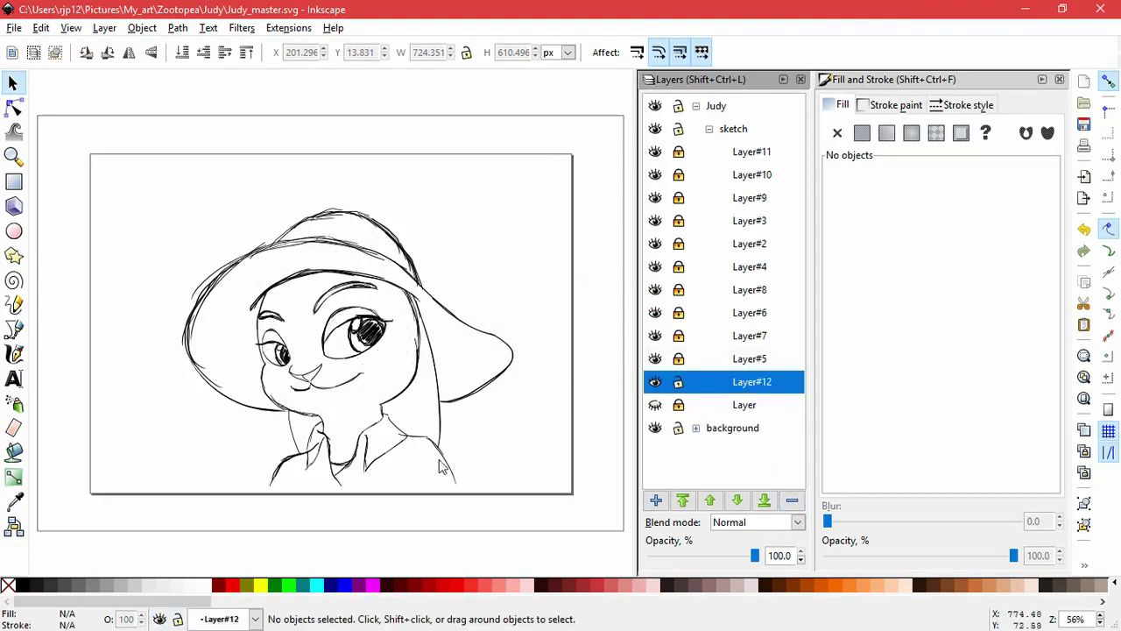
left_click(14, 353)
left_click(13, 329)
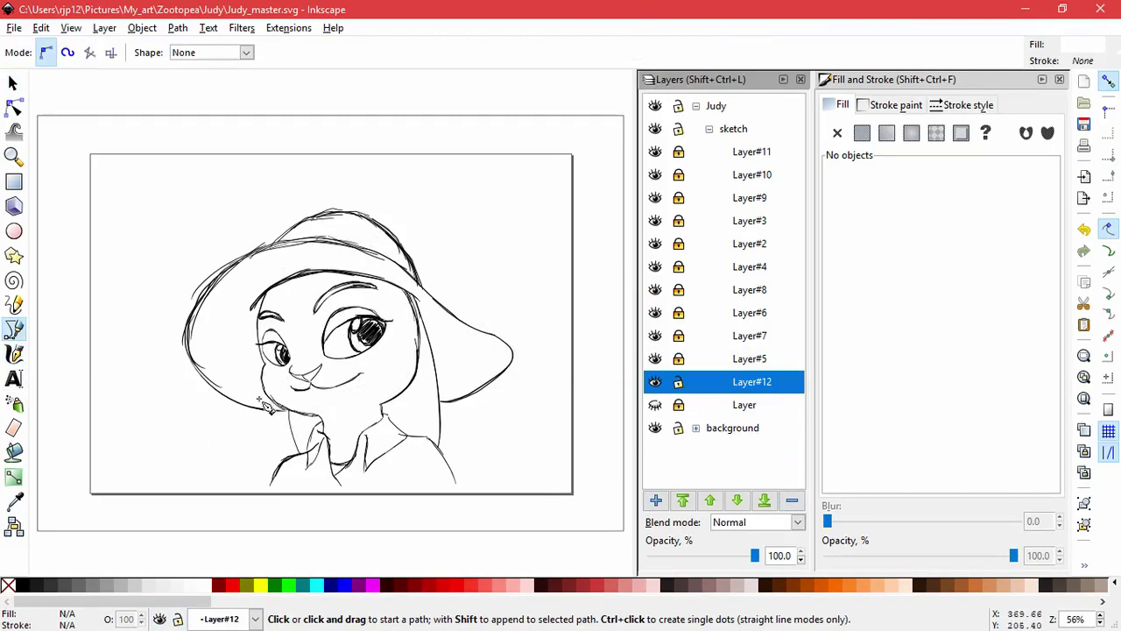
left_click(326, 428)
key("Escape")
Step: Bucket-fill the face and neck on Layer#12, set the fill to B1A79Eff, and reduce its saturation to 15
left_click(13, 451)
left_click(355, 445)
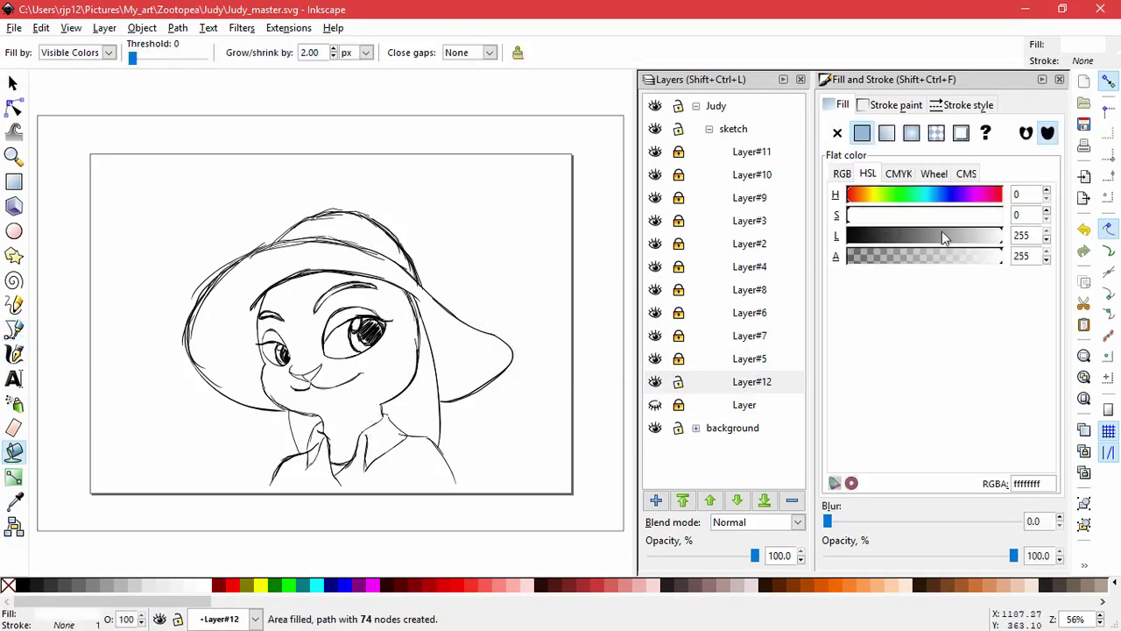
left_click_drag(933, 236, 964, 246)
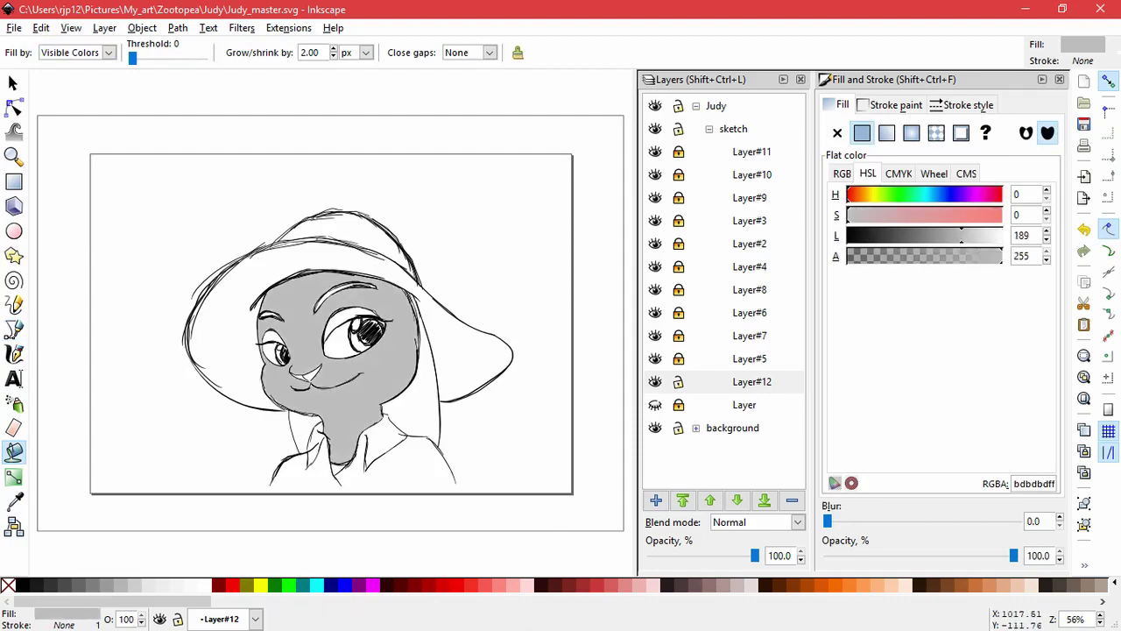
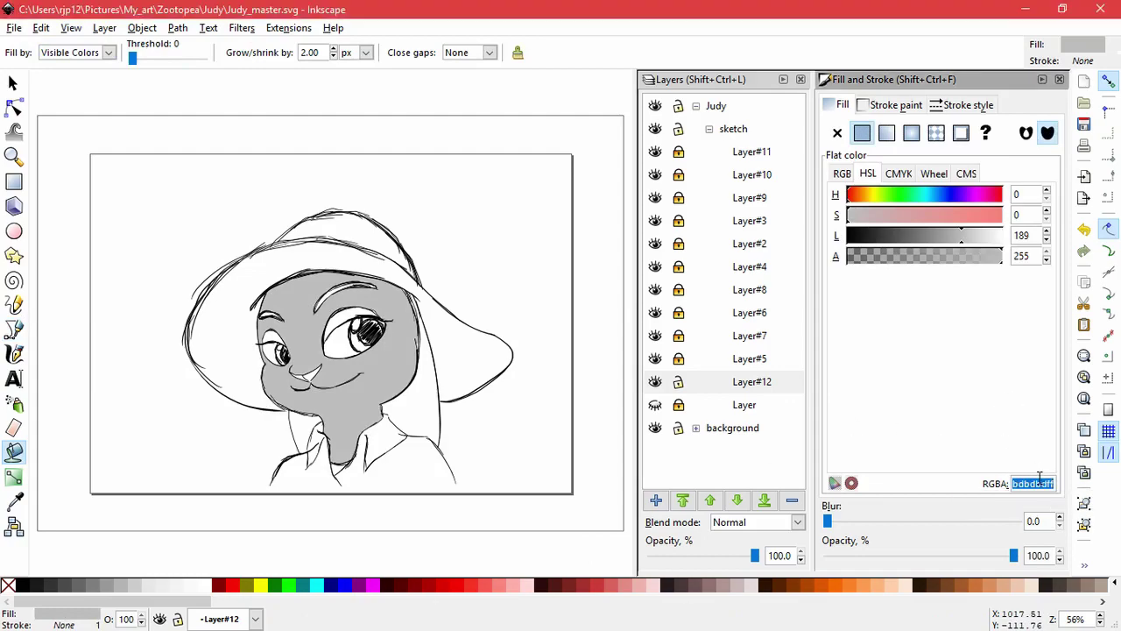
type("B1A79Eff")
key("Return")
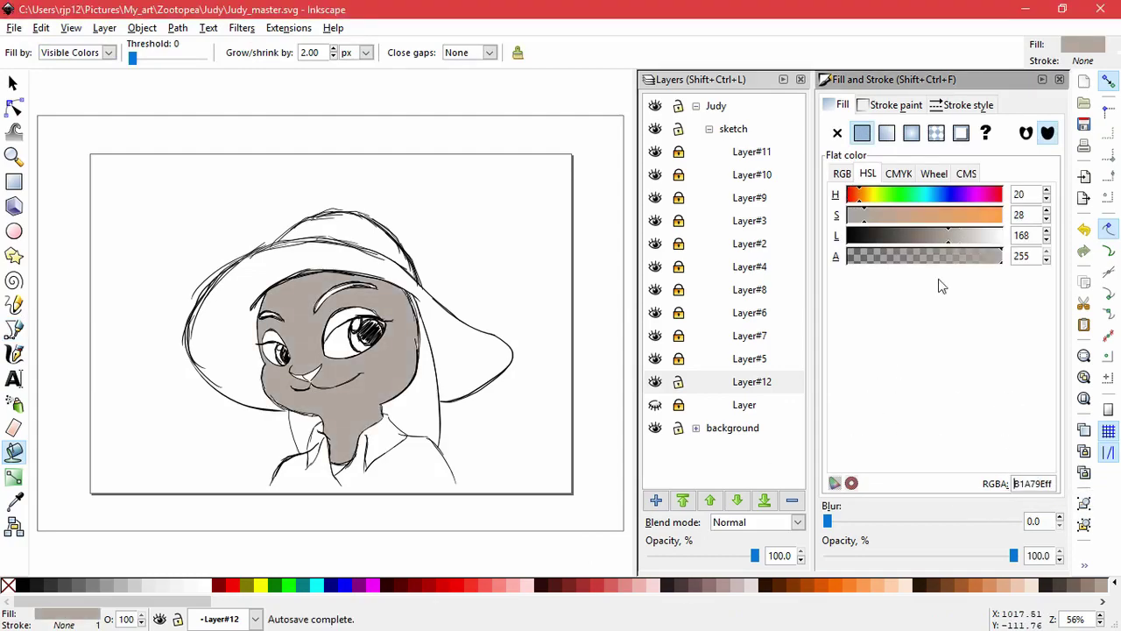
left_click_drag(863, 217, 856, 216)
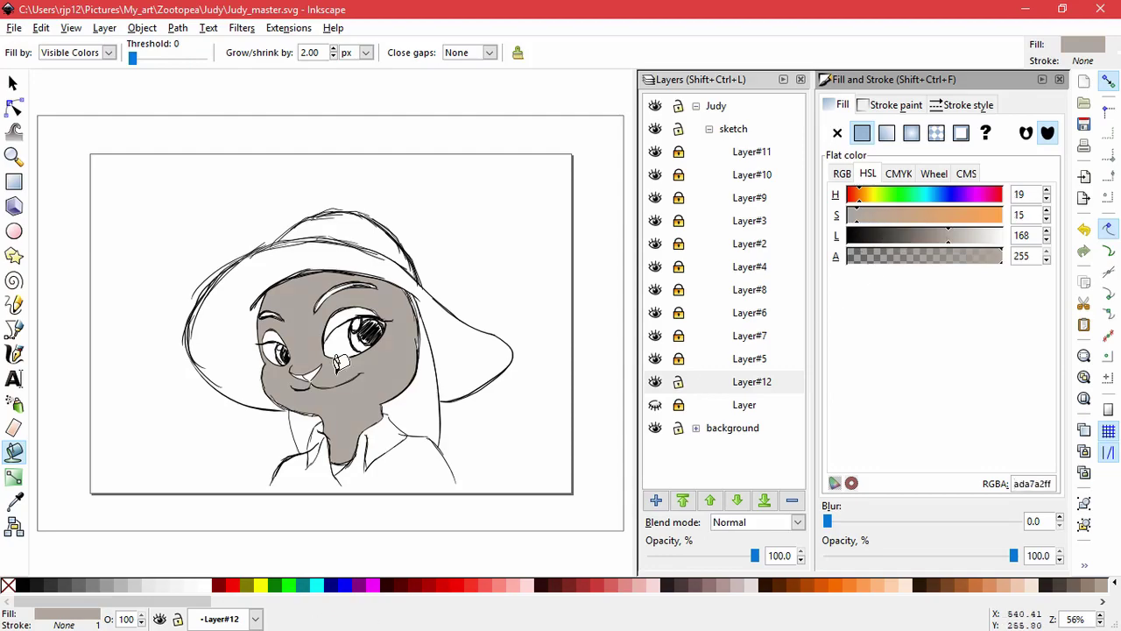
left_click(14, 329)
scroll(339, 409, "up", 3)
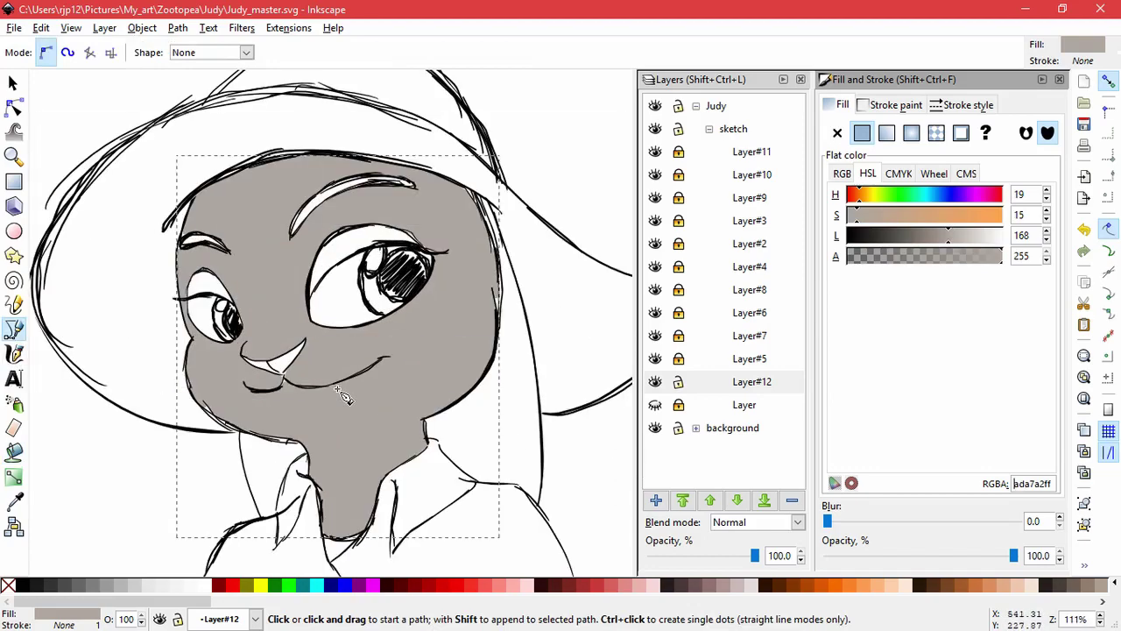
left_click(200, 336)
left_click_drag(198, 364, 133, 383)
left_click(205, 384)
left_click(185, 439)
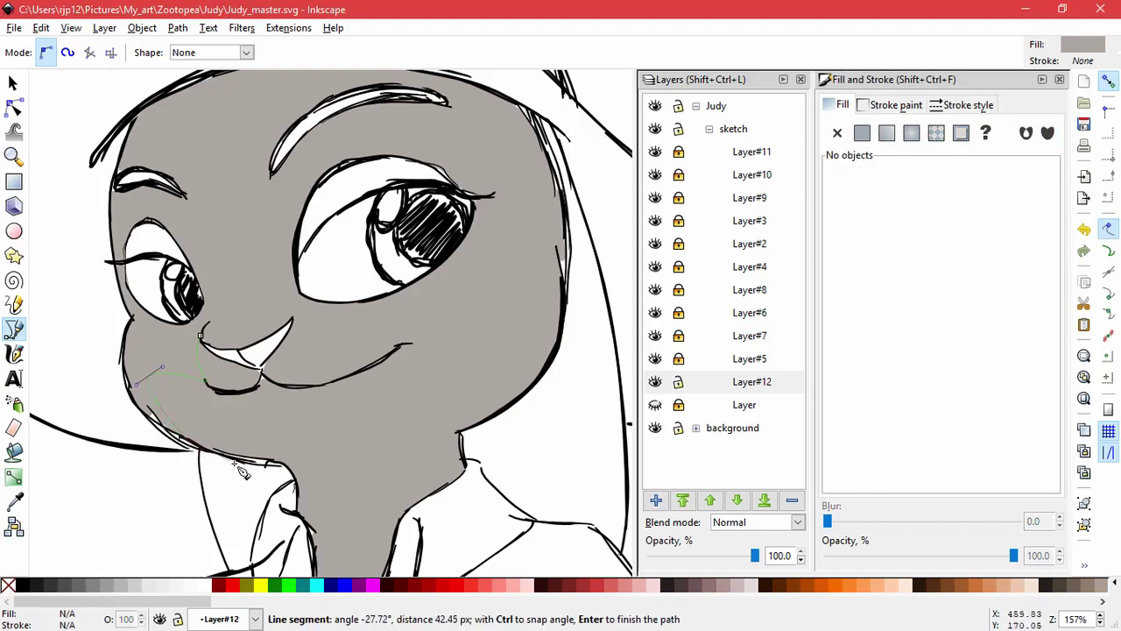
left_click(269, 458)
left_click(292, 473)
left_click(296, 490)
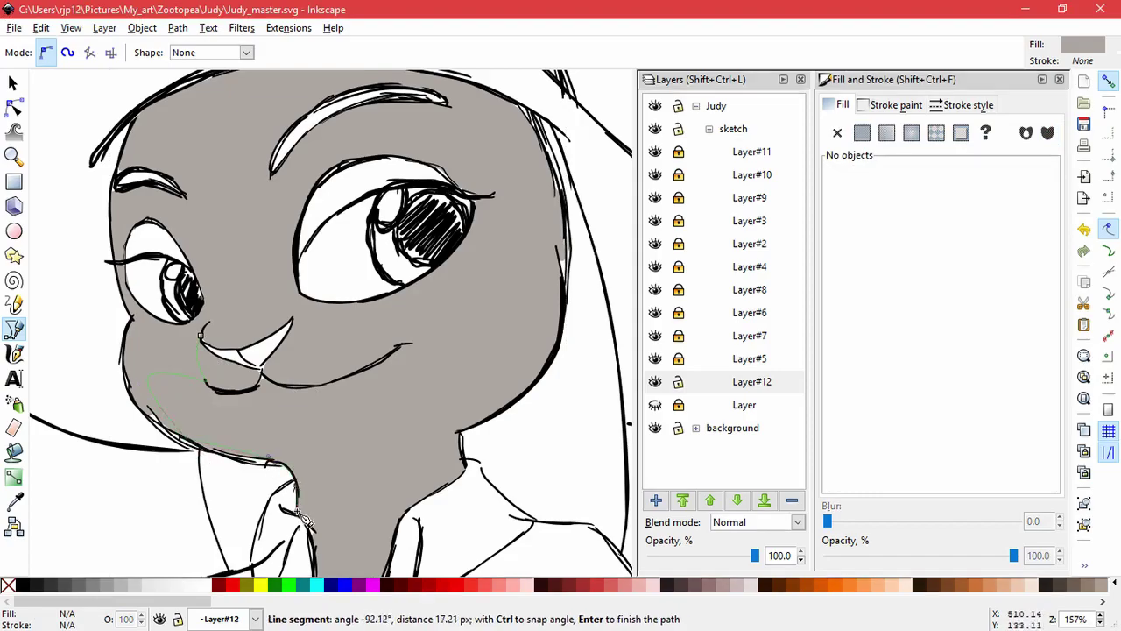
left_click(298, 511)
left_click_drag(308, 527, 277, 408)
left_click(287, 478)
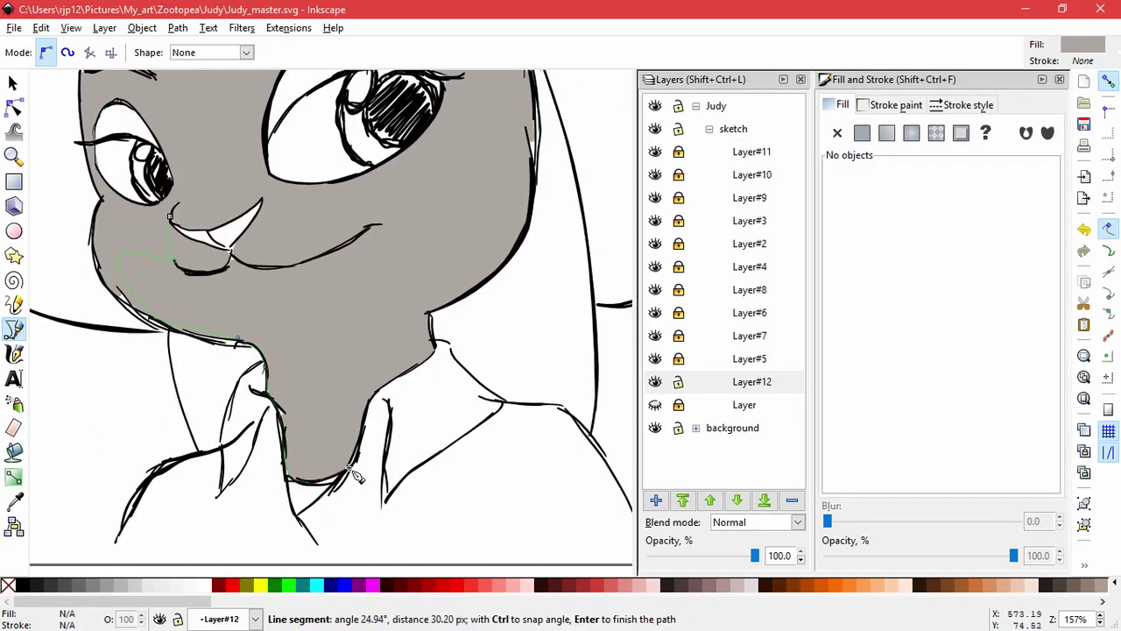
left_click(376, 389)
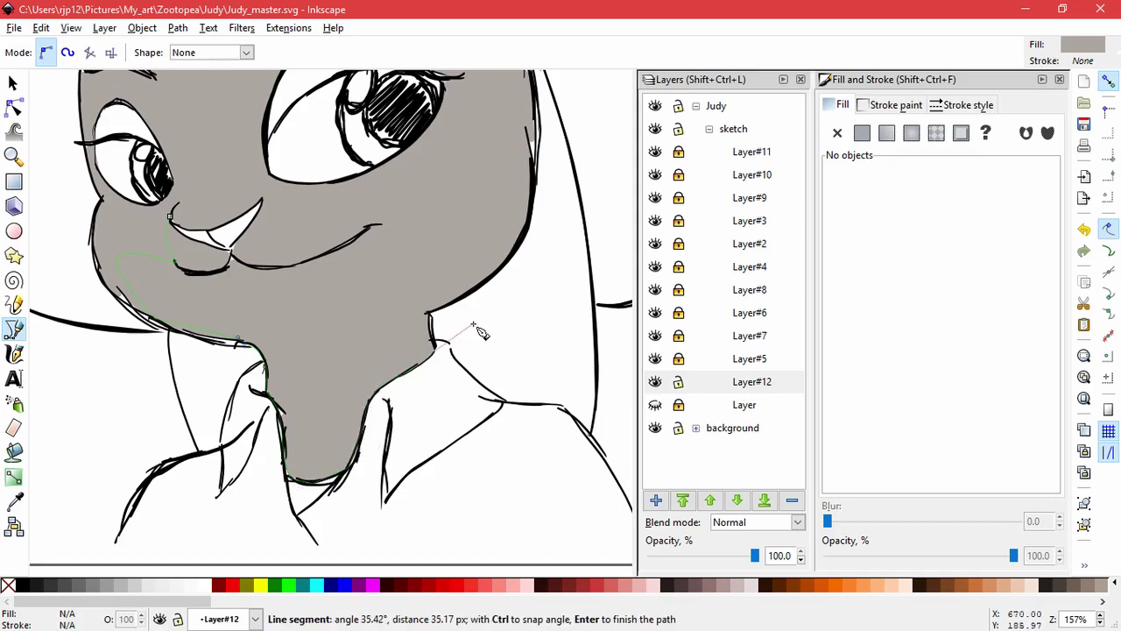
key("Escape")
Step: Duplicate the grey face fill and set the copy's fill colour to FBFCF4ff
key("s")
left_click(350, 325)
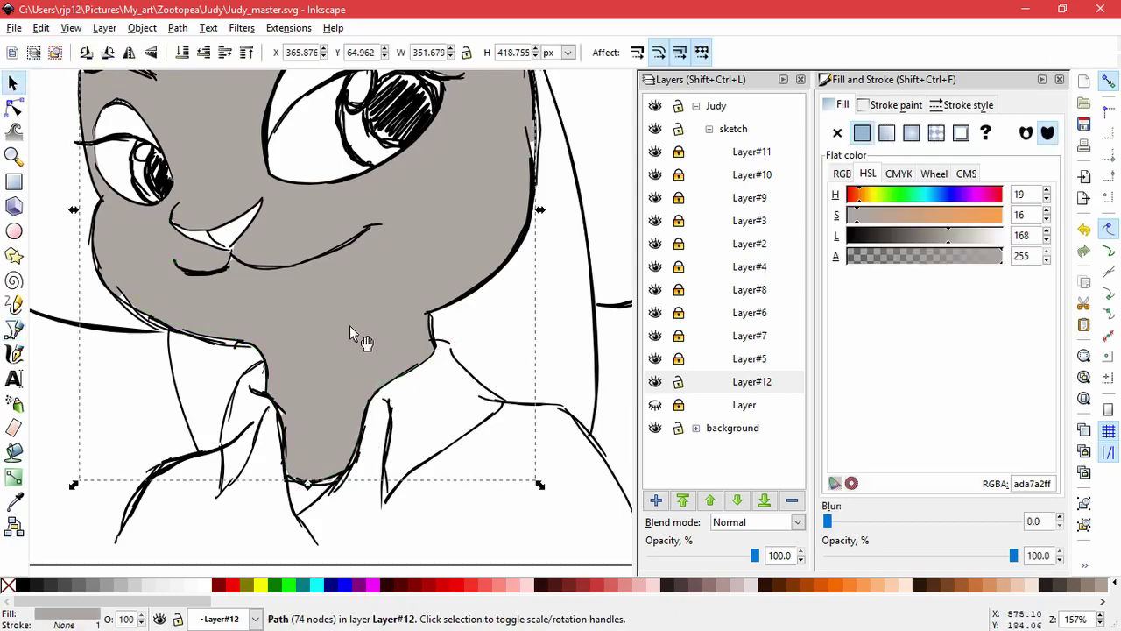
double_click(1034, 483)
type("FBFCF4ff")
key("Return")
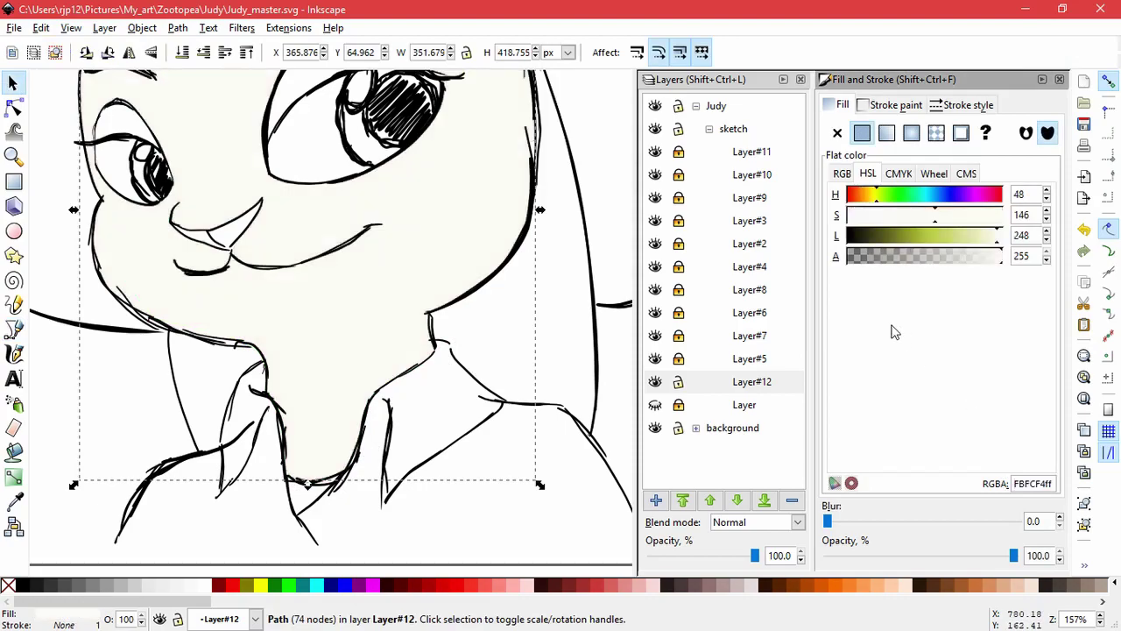
Step: Begin a Bezier muzzle outline at the nose, running it around the near-nose cheek, below the neck and up to the far cheek
left_click(14, 330)
scroll(175, 243, "up", 1, "ctrl")
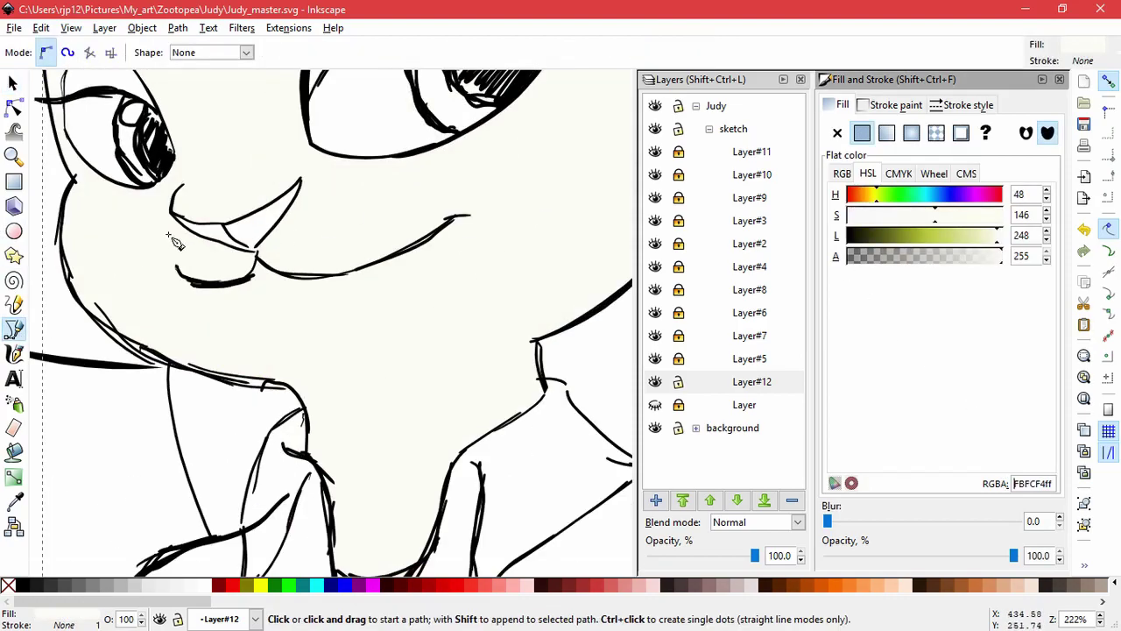
left_click(174, 195)
left_click_drag(161, 226, 162, 229)
left_click(166, 257)
left_click_drag(114, 279, 103, 292)
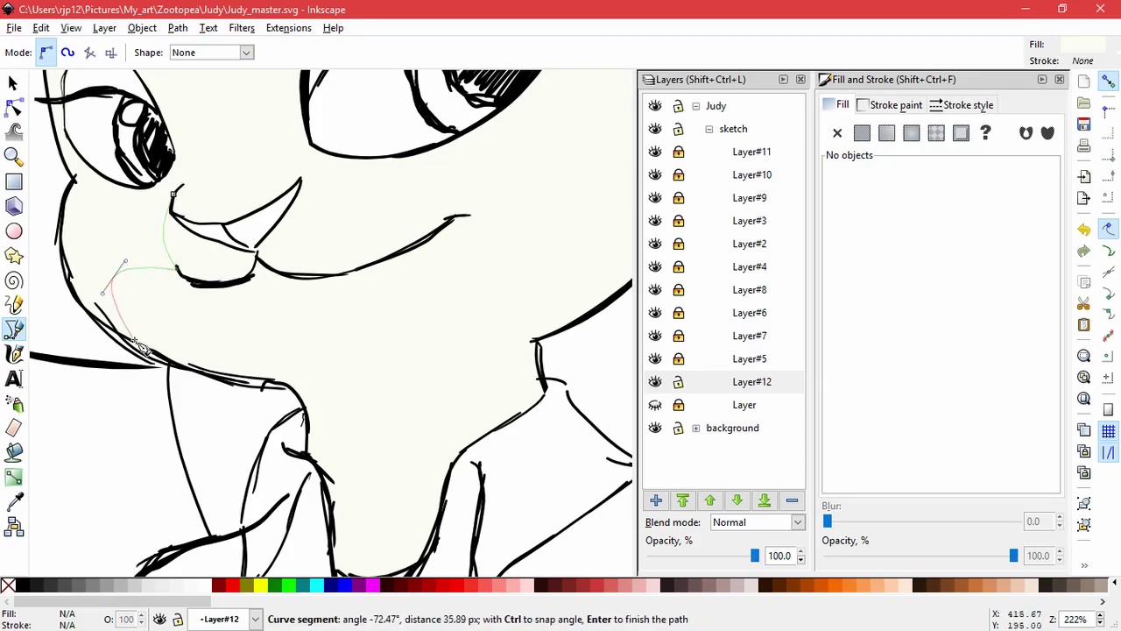
scroll(54, 317, "down", 2, "ctrl")
left_click(140, 443)
left_click(261, 459)
left_click(325, 386)
left_click(300, 355)
left_click_drag(311, 286, 307, 264)
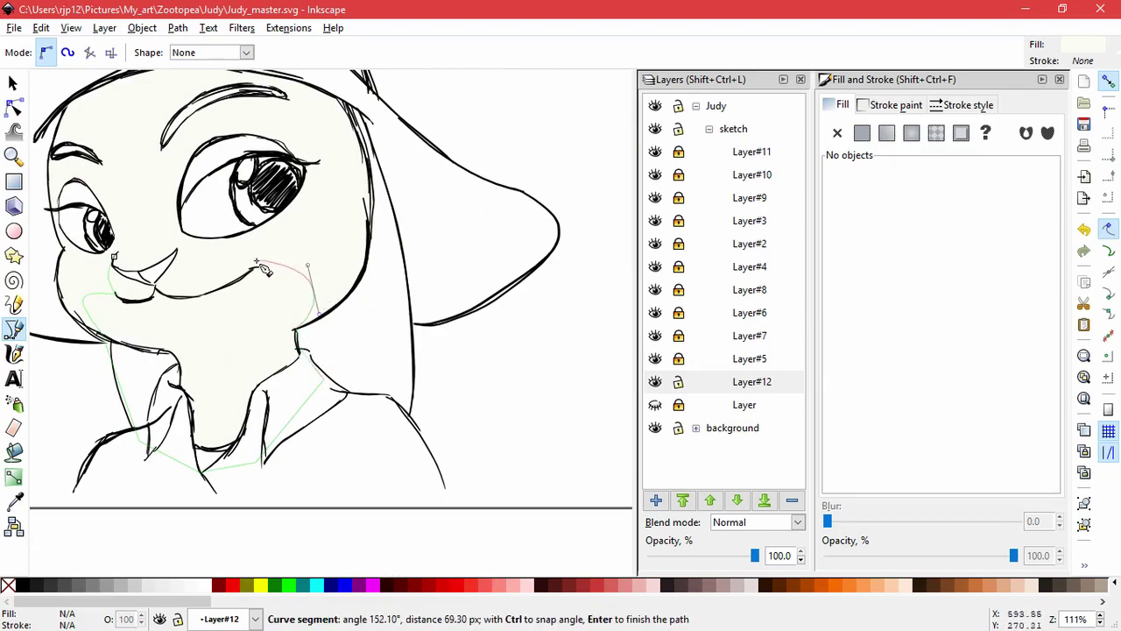
Step: Continue the muzzle outline past the mouth corner, along the upper lip and nose, and close the path
left_click(254, 270)
left_click_drag(210, 261, 190, 262)
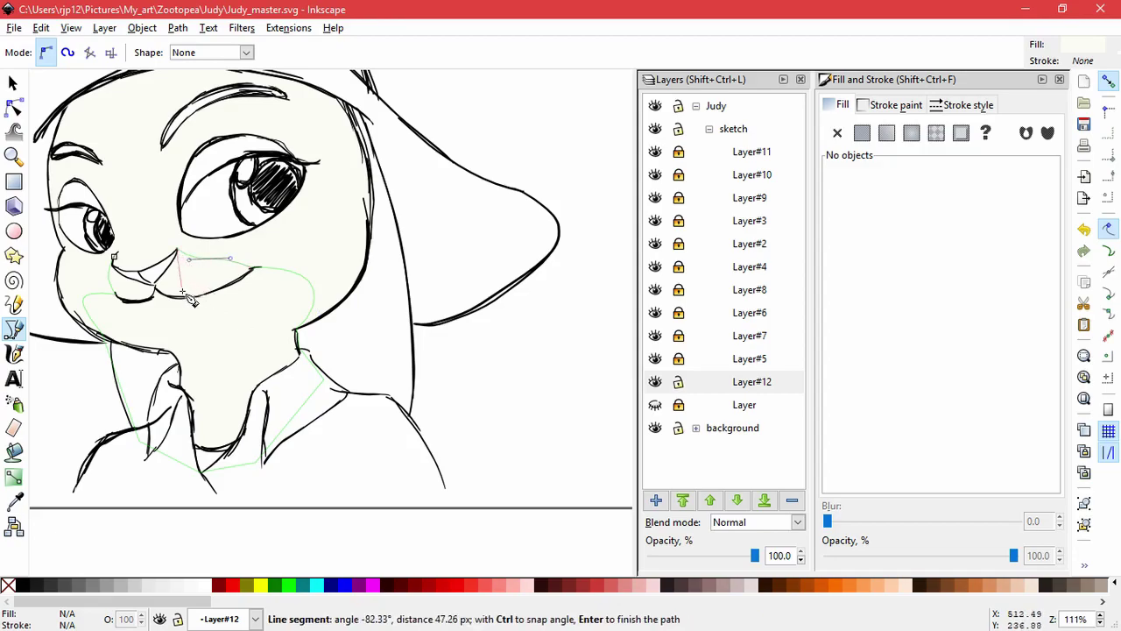
scroll(154, 296, "up", 3)
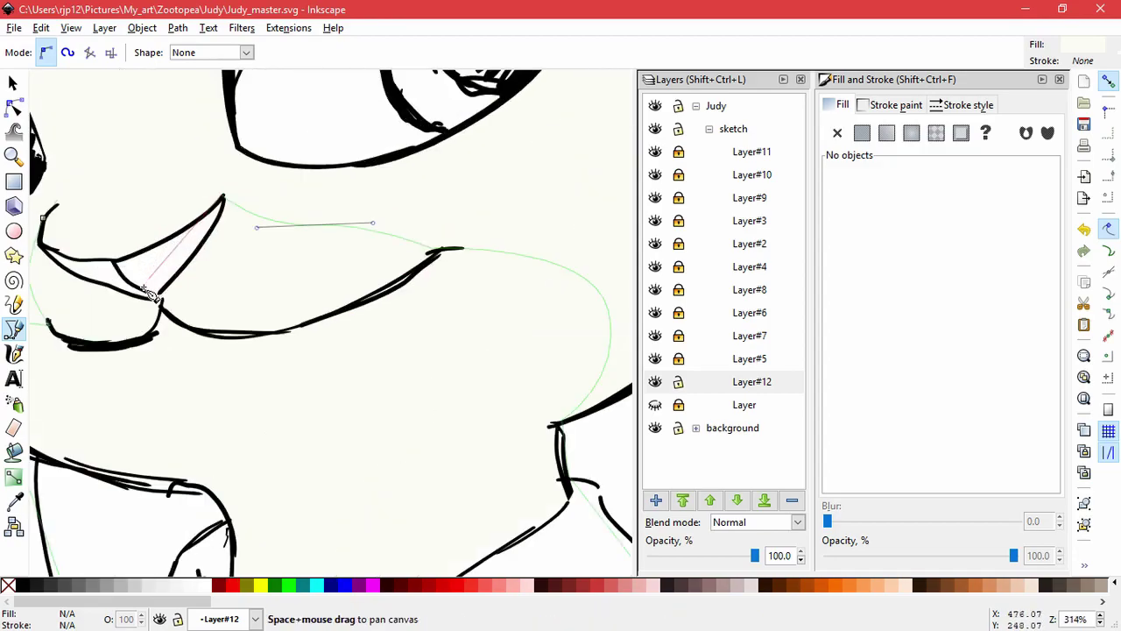
left_click_drag(144, 288, 237, 325)
left_click(246, 327)
left_click(175, 304)
left_click(137, 256)
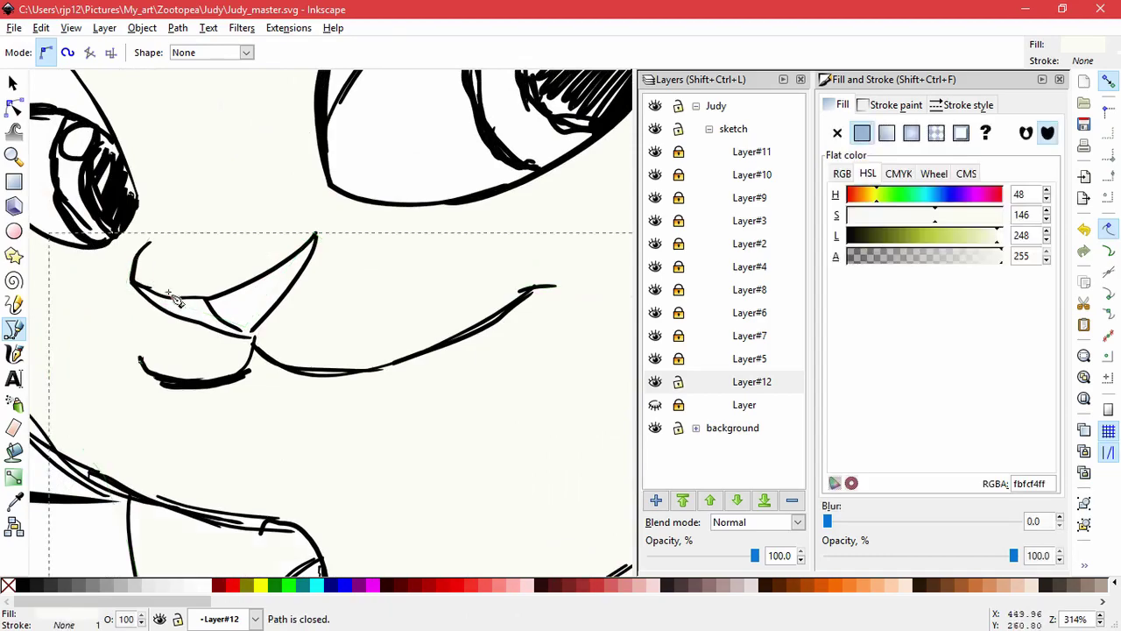
Step: Make the muzzle shape pure white and adjust its nodes to follow the underside of the nose
left_click_drag(918, 216, 793, 228)
left_click_drag(970, 239, 1046, 239)
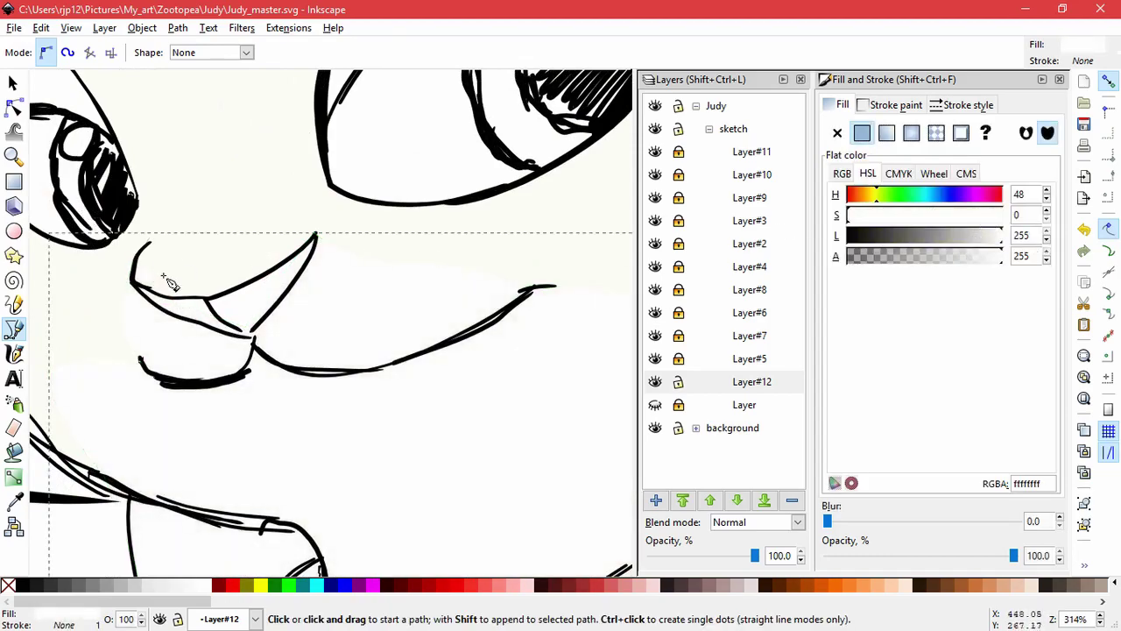
left_click(14, 107)
left_click_drag(177, 304, 133, 282)
left_click_drag(246, 327, 216, 329)
left_click_drag(263, 284, 278, 285)
Step: Select the cream face copy together with the white muzzle shape and apply the shape as a mask
left_click(207, 194, "shift")
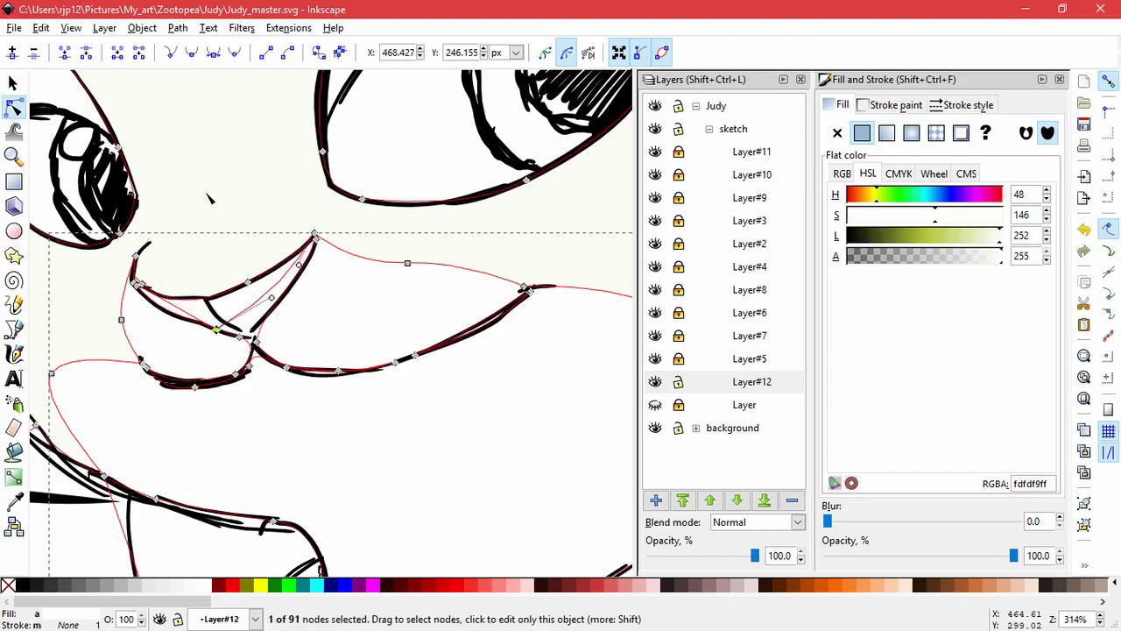
left_click(137, 29)
mouse_move(254, 156)
left_click(366, 158)
Step: Reshape the muzzle mask's curve on the cheek beside the nose by adjusting its nodes and handles
left_click(192, 552)
left_click_drag(216, 430, 336, 444)
left_click(182, 424)
left_click(171, 388)
left_click_drag(155, 410, 106, 455)
left_click_drag(505, 322, 375, 315)
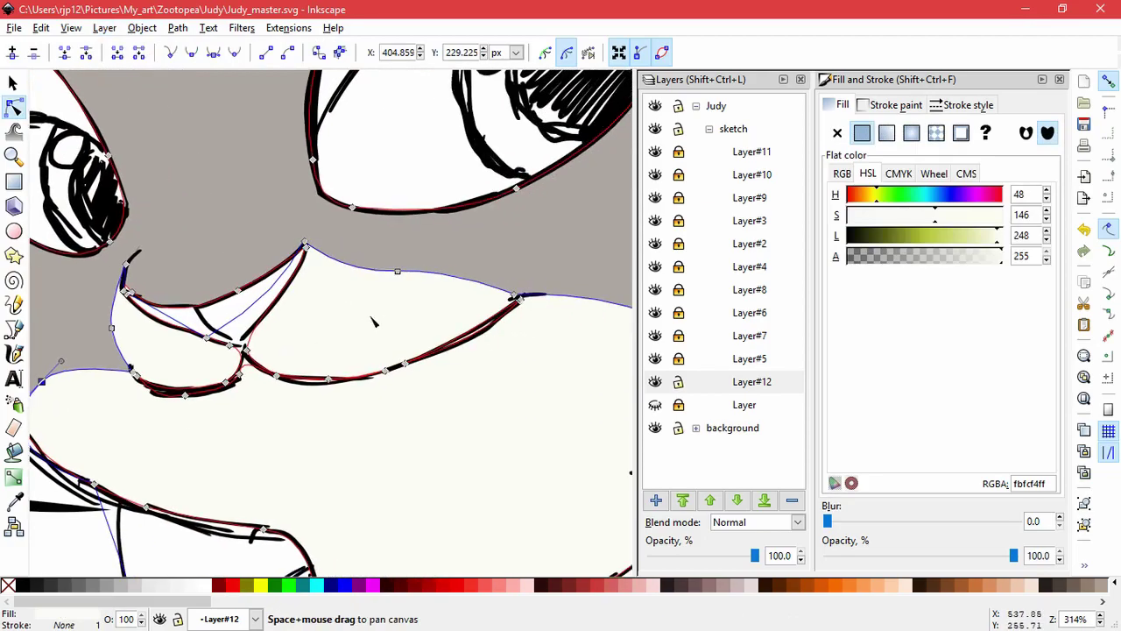
Step: Reshape the muzzle mask's upper edge beside the mouth corner by adjusting its nodes and curve handles
left_click(515, 296)
left_click_drag(454, 270, 517, 260)
left_click_drag(520, 301, 533, 332)
key("ctrl+z")
left_click_drag(515, 295, 524, 293)
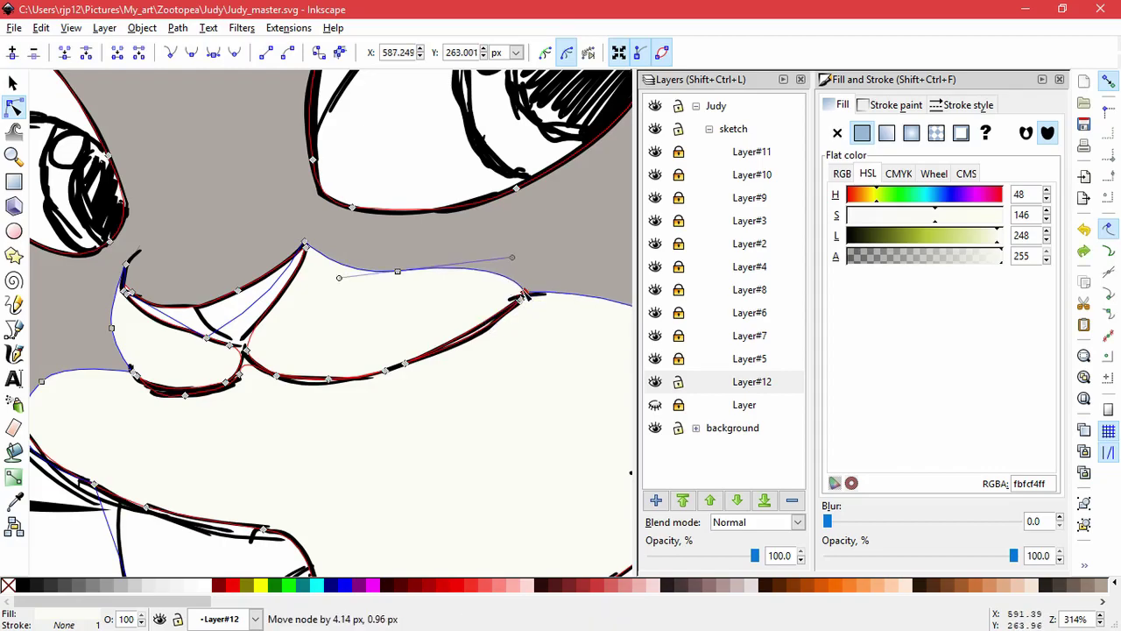
left_click_drag(397, 271, 412, 267)
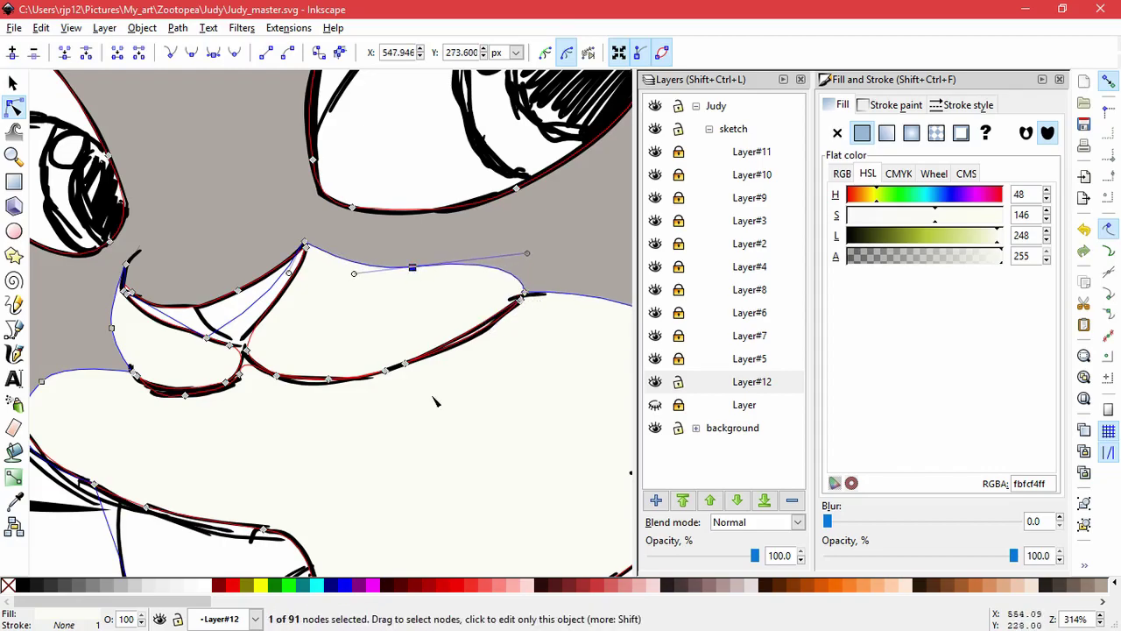
Step: Apply a blur of 6.1 to the masked cream muzzle and deselect it
scroll(412, 438, "down", 2)
left_click(604, 457)
left_click(580, 475)
scroll(578, 476, "down", 2)
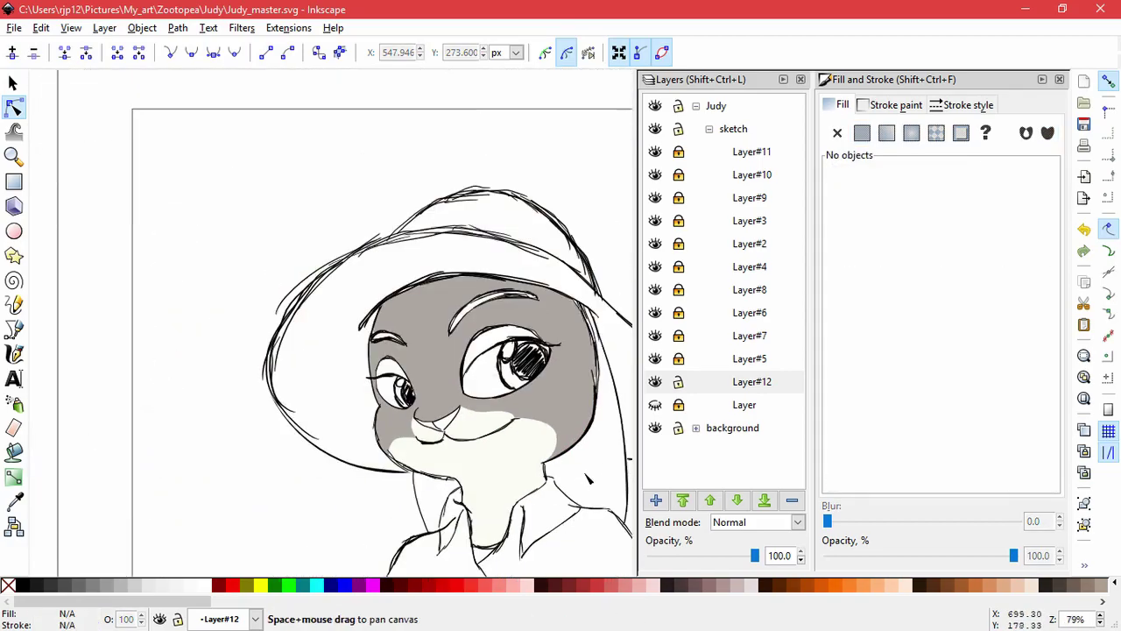
left_click_drag(584, 475, 472, 421)
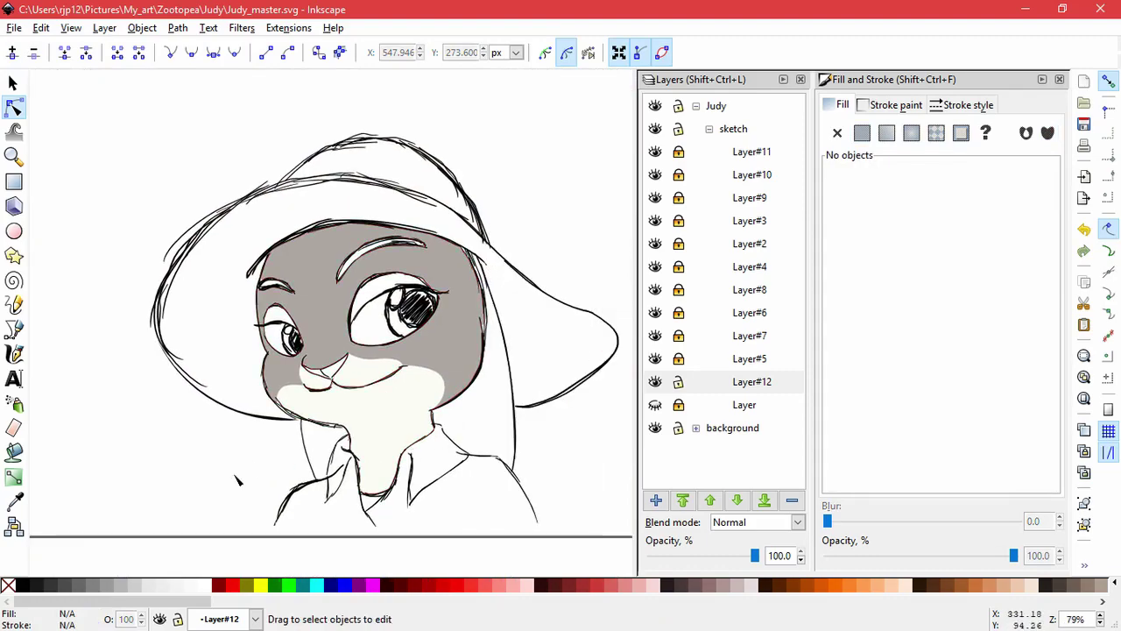
left_click(480, 442)
left_click(838, 521)
left_click(589, 488)
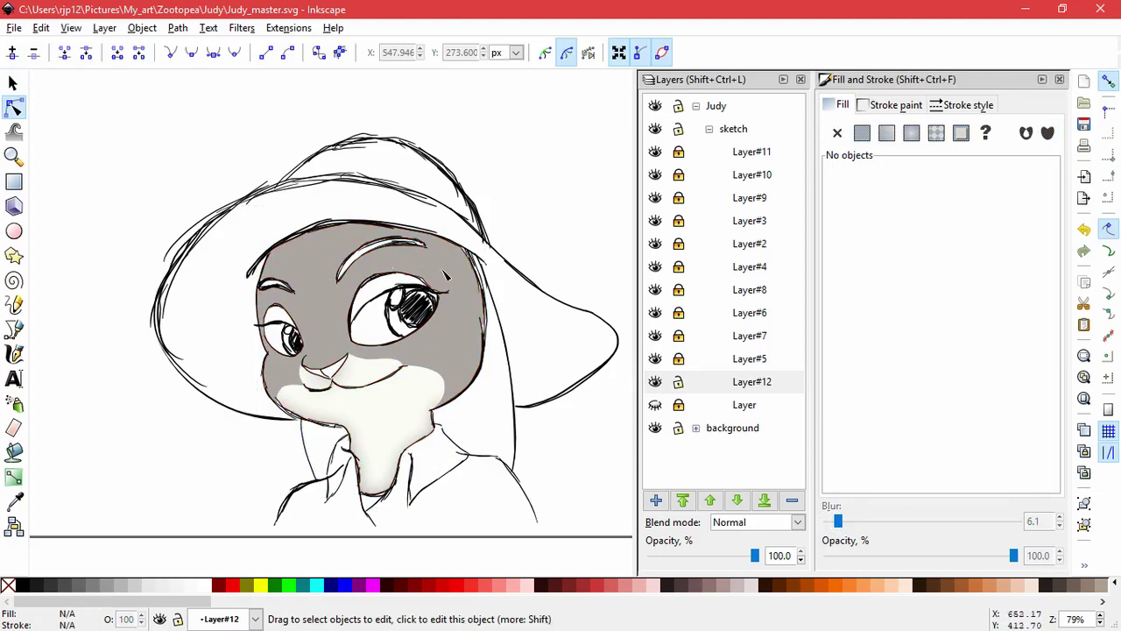
Step: Trace a closed patch around the larger eye, following the eyebrow's underside, the outer eye corner and the lower eyelid
scroll(350, 282, "up", 2)
left_click(13, 353)
left_click(13, 328)
left_click(352, 402)
left_click_drag(324, 304, 352, 266)
left_click(357, 248)
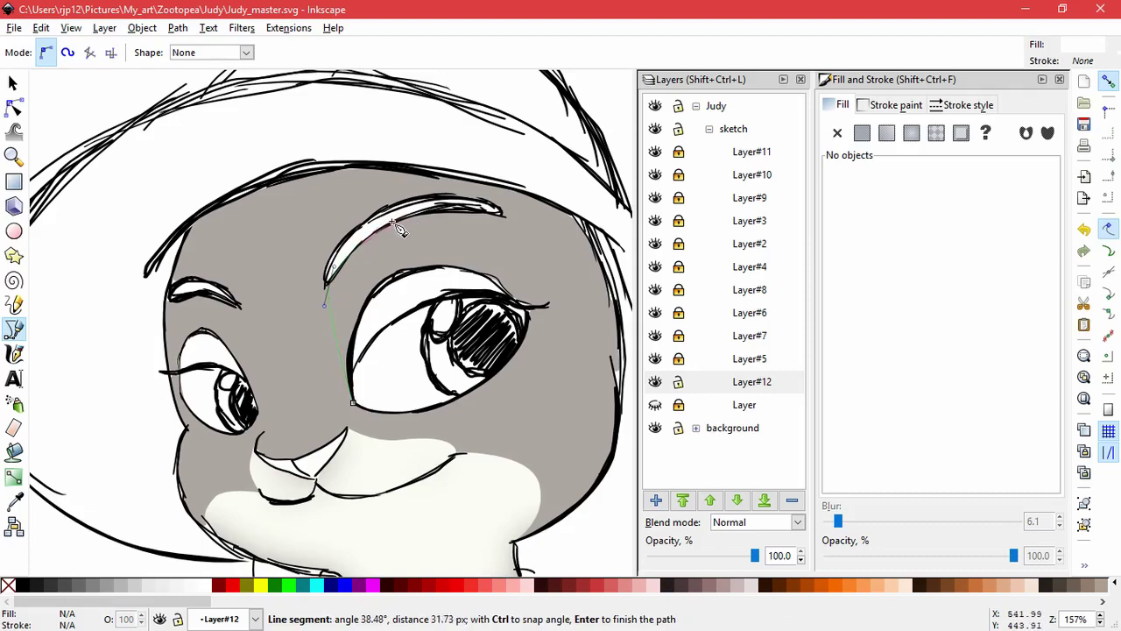
left_click(390, 223)
left_click(442, 209)
left_click(505, 216)
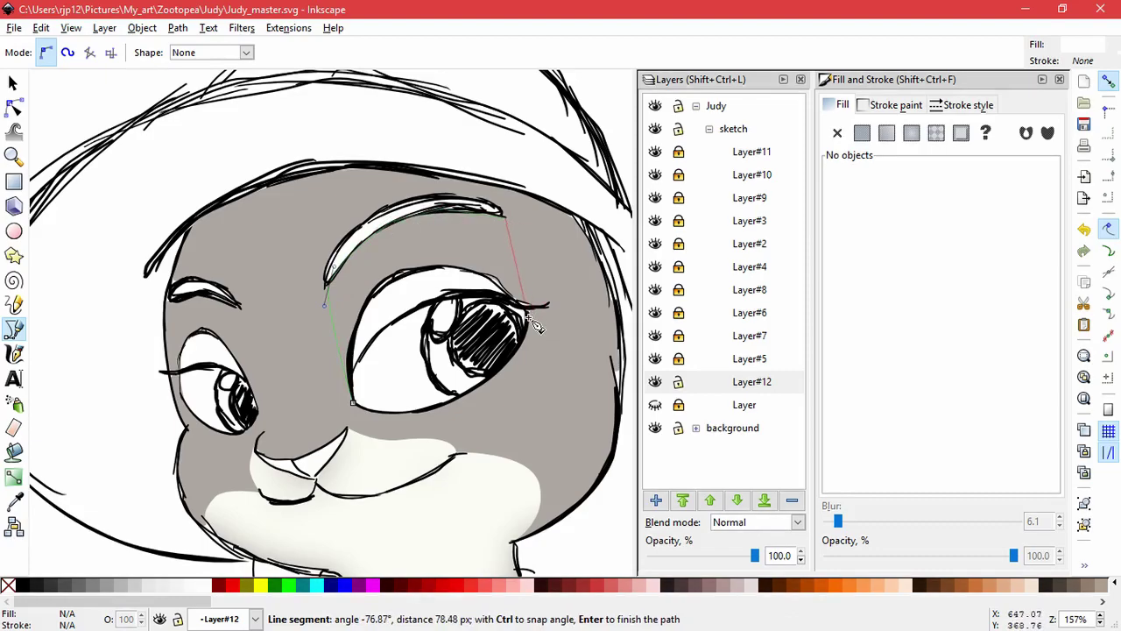
left_click_drag(530, 315, 527, 340)
left_click(502, 370)
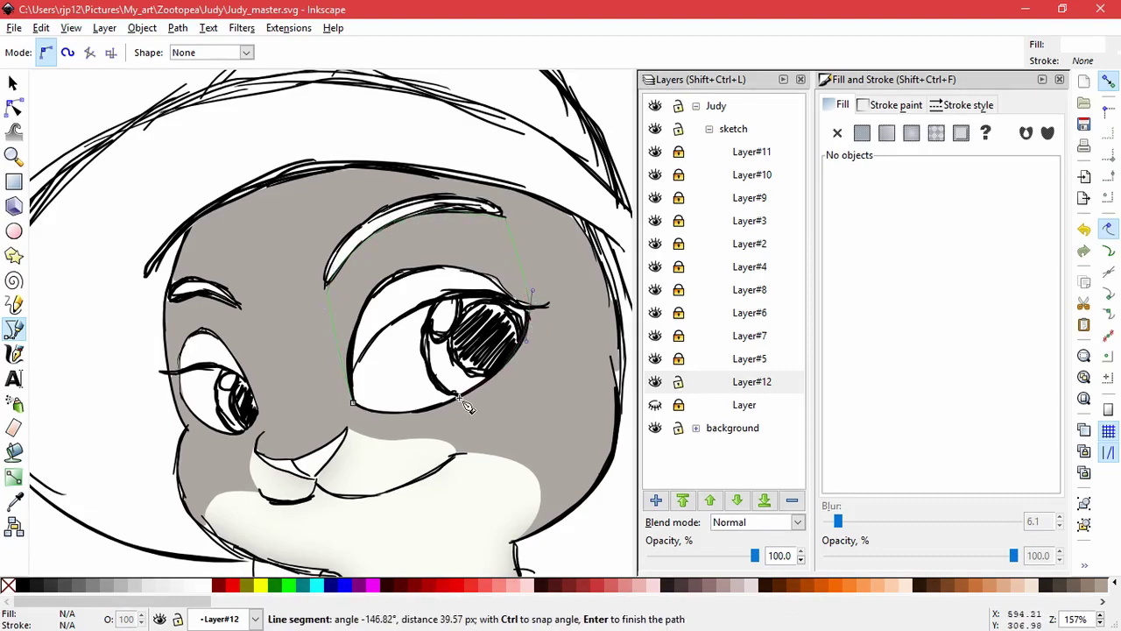
left_click(353, 402)
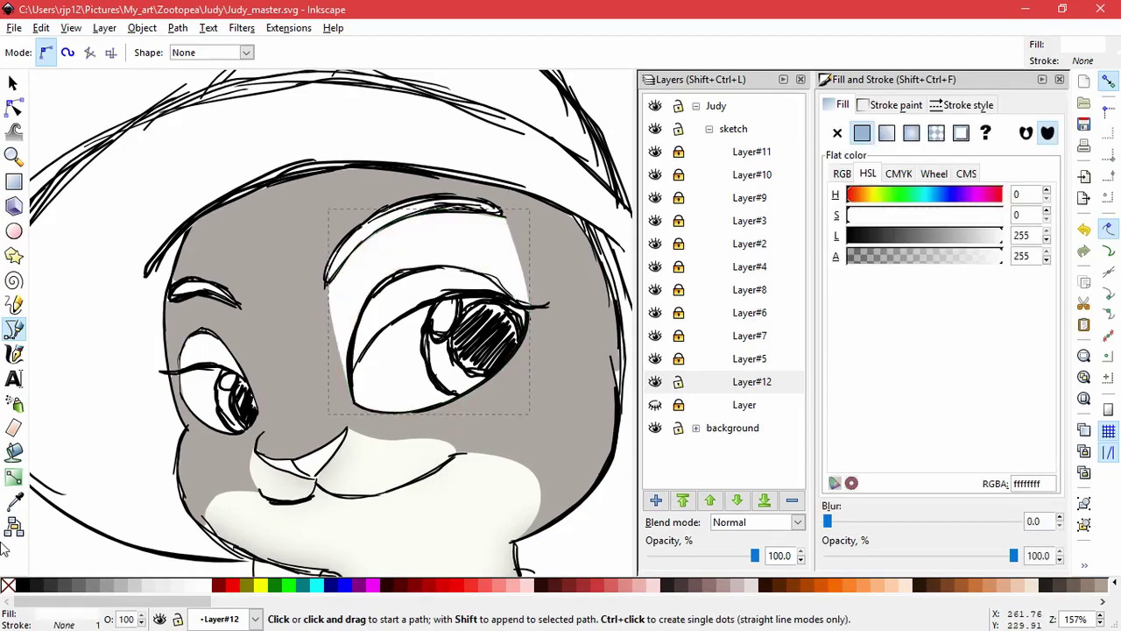
Step: Give the larger eye's patch the muzzle's cream colour and a blur of 6.1, fitting its corner nodes to the eyebrow
key("d")
key("n")
left_click_drag(329, 265, 331, 311)
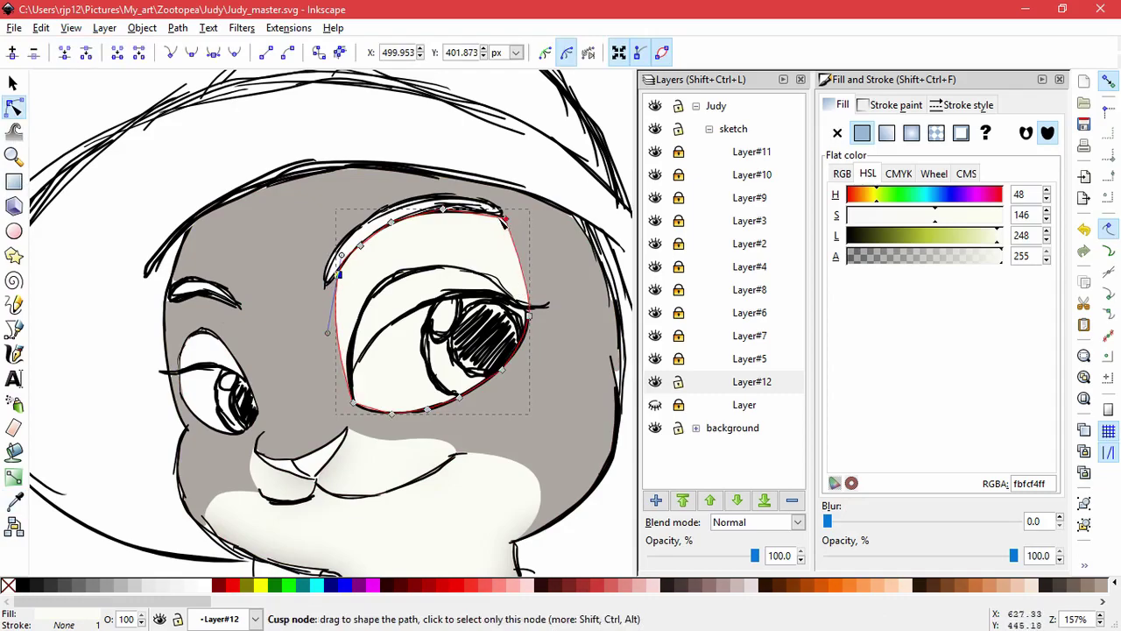
left_click_drag(833, 523, 841, 521)
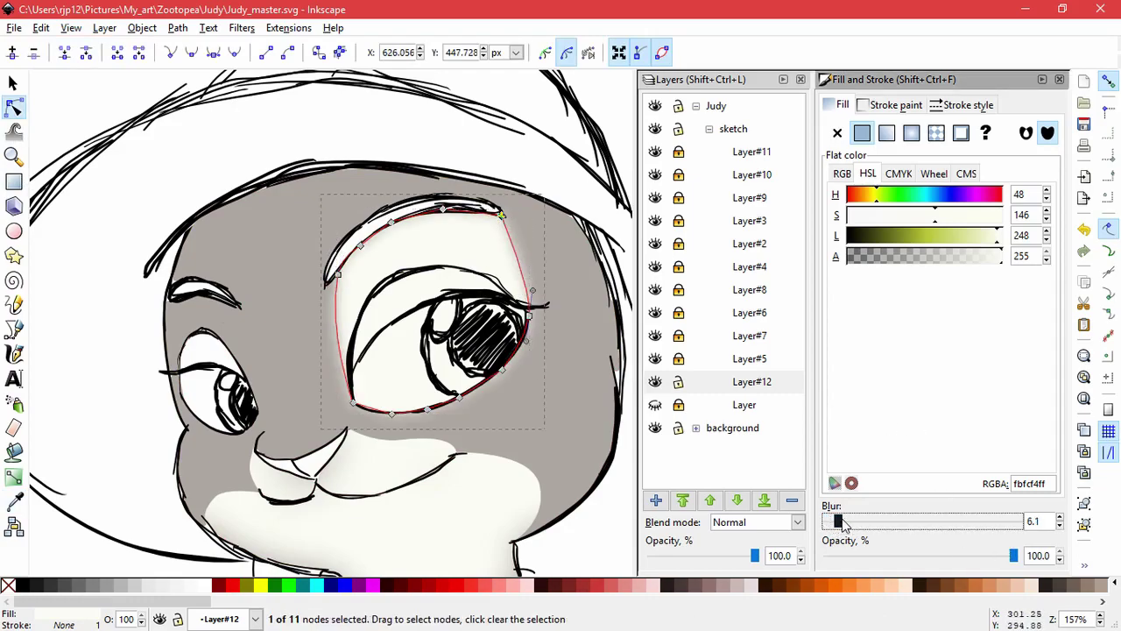
key("Escape")
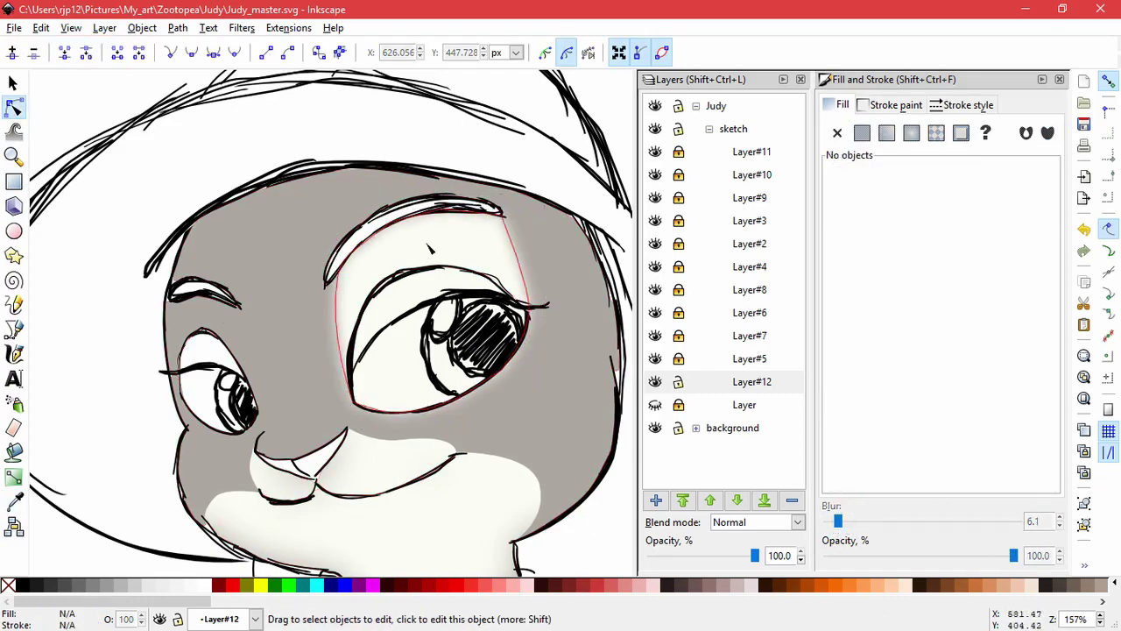
Step: Try fitting a narrowed copy of the larger eye's cream patch over the smaller eye, and delete the copy
left_click(366, 278)
key("s")
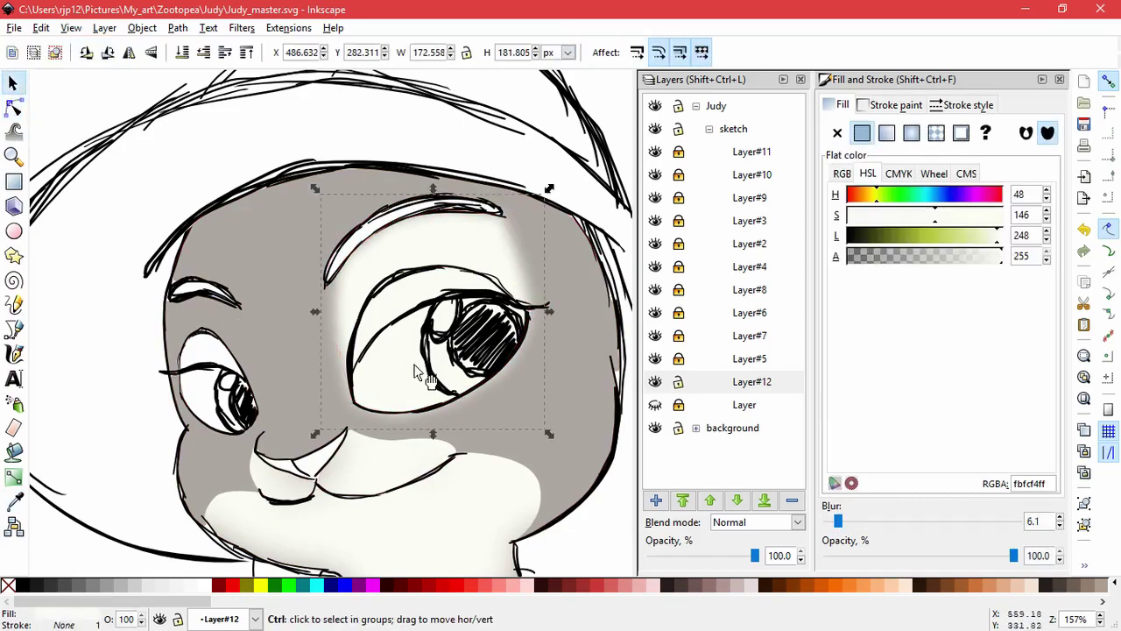
left_click_drag(354, 270, 184, 296)
left_click_drag(379, 340, 106, 309)
left_click_drag(131, 349, 254, 357)
left_click_drag(251, 224, 251, 277)
left_click_drag(254, 345, 247, 317)
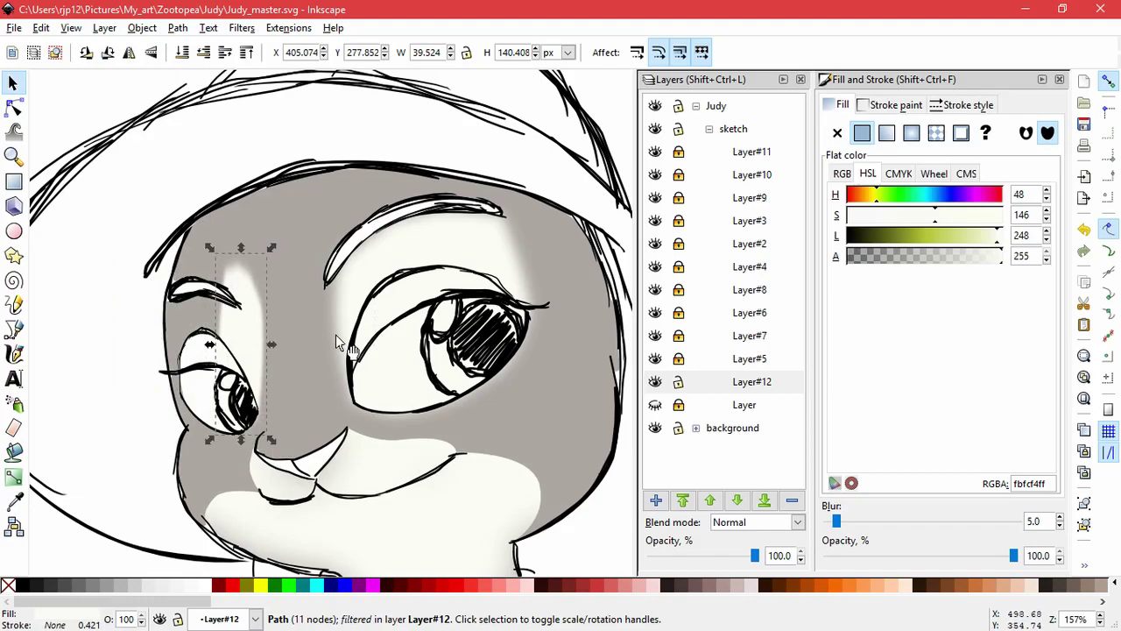
key("Delete")
Step: Trace a closed patch around the smaller eye, following its eyebrow, the face edge and the lower eyelid
left_click(19, 332)
left_click(259, 412)
left_click_drag(224, 302, 195, 286)
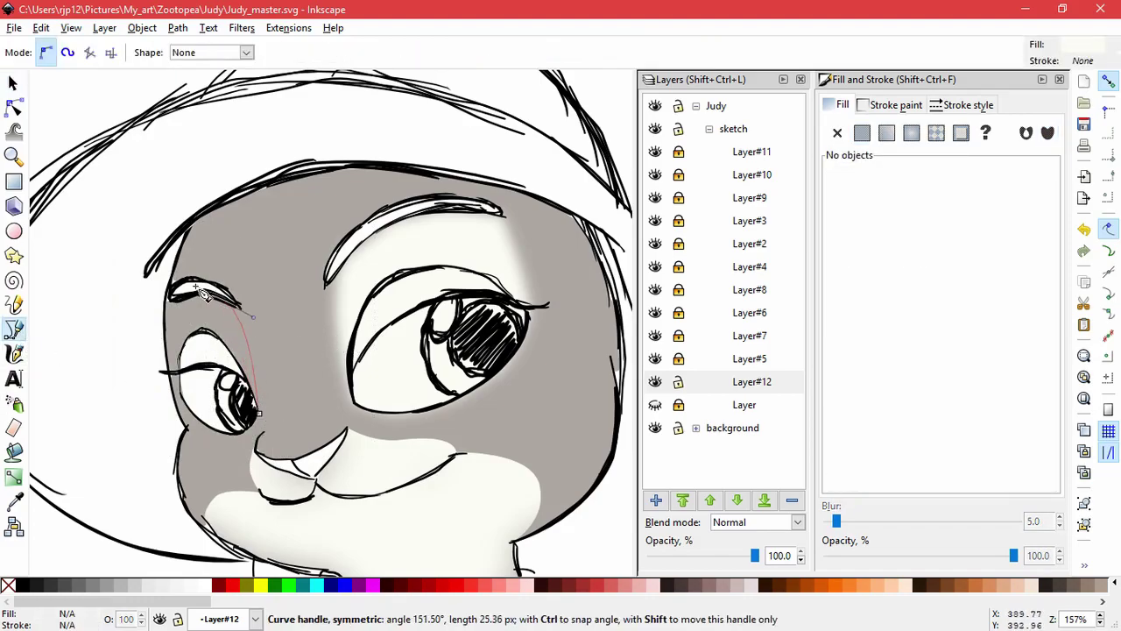
left_click(176, 302)
left_click_drag(184, 402, 197, 434)
left_click(224, 434)
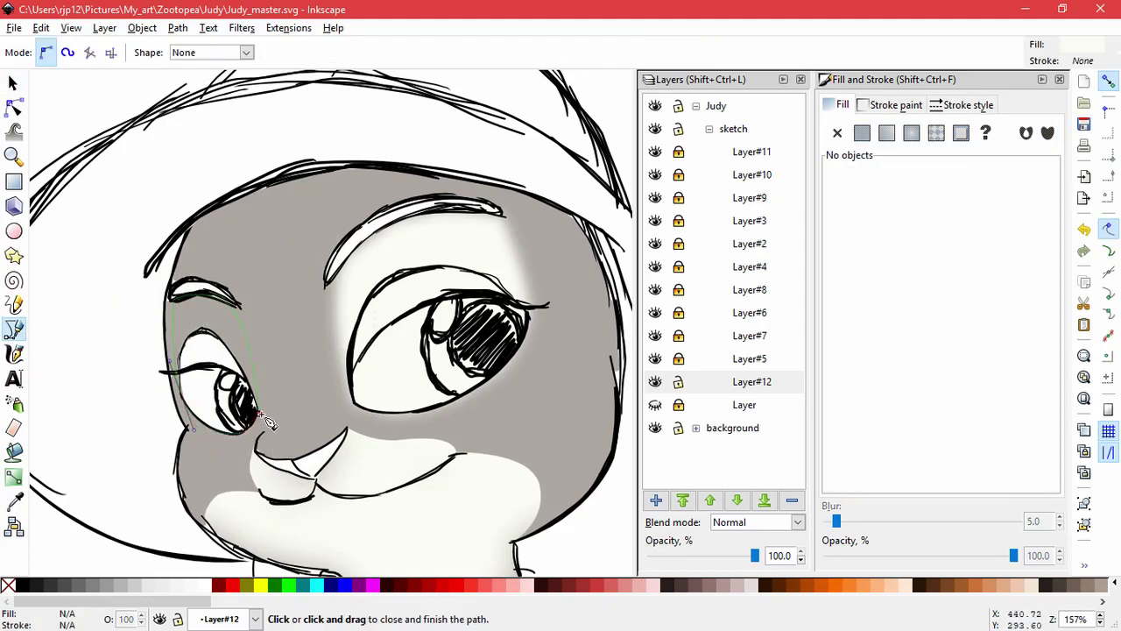
left_click(268, 422)
Step: Set the blur of both cream eye patches to 2.6 and adjust their nodes beneath the eyebrows
left_click(13, 82)
left_click_drag(835, 521, 833, 523)
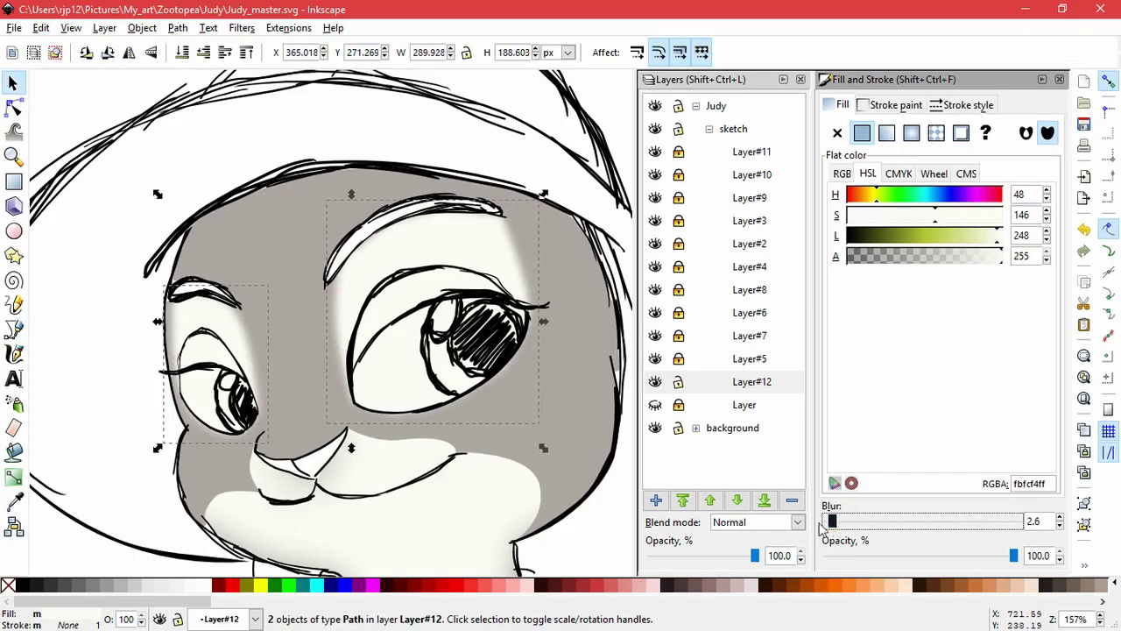
left_click(16, 107)
left_click_drag(233, 310, 216, 296)
left_click_drag(338, 269, 347, 265)
left_click(109, 327)
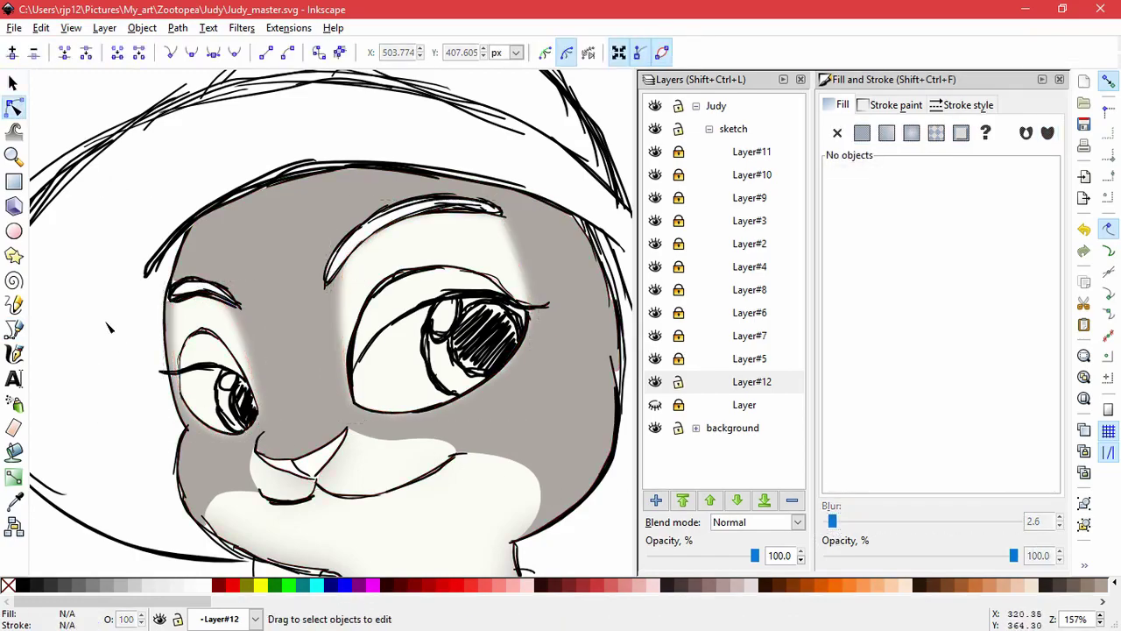
Step: Try moving the muzzle mask's selected nodes outward across the cheek, and undo each move
scroll(109, 326, "down", 2)
left_click(237, 418)
scroll(237, 419, "up", 1)
left_click(357, 395)
scroll(358, 397, "up", 8)
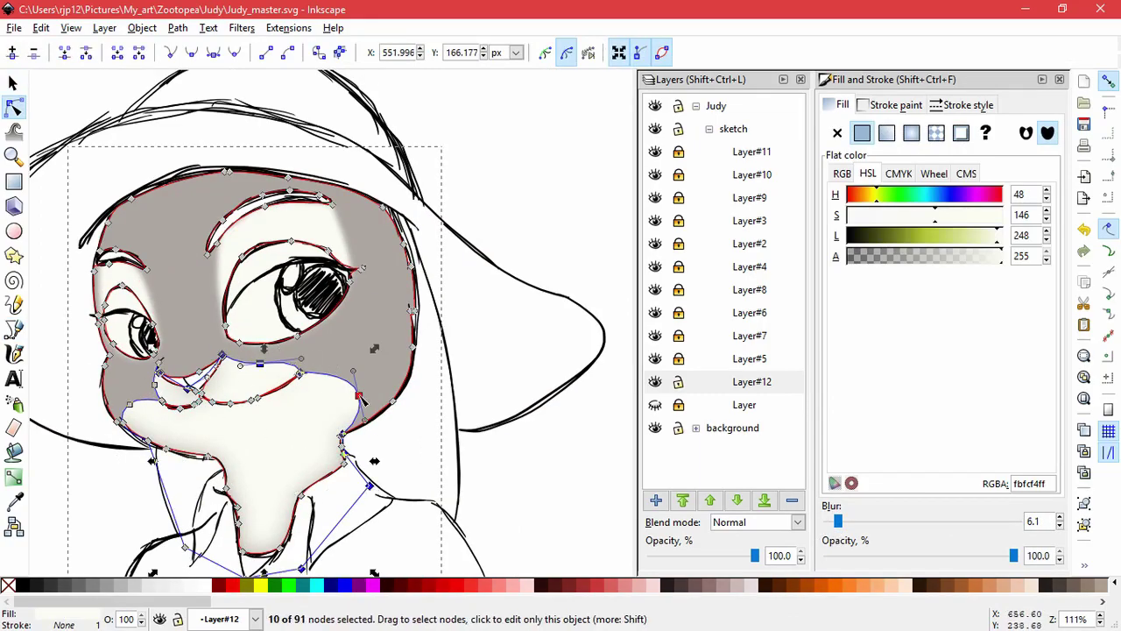
left_click_drag(359, 396, 393, 338)
key("ctrl+z")
scroll(359, 397, "up", 1)
left_click_drag(359, 397, 397, 360)
key("ctrl+z")
Step: Try a stronger blur on the masked cream muzzle and undo it
left_click_drag(838, 521, 859, 523)
key("ctrl+z")
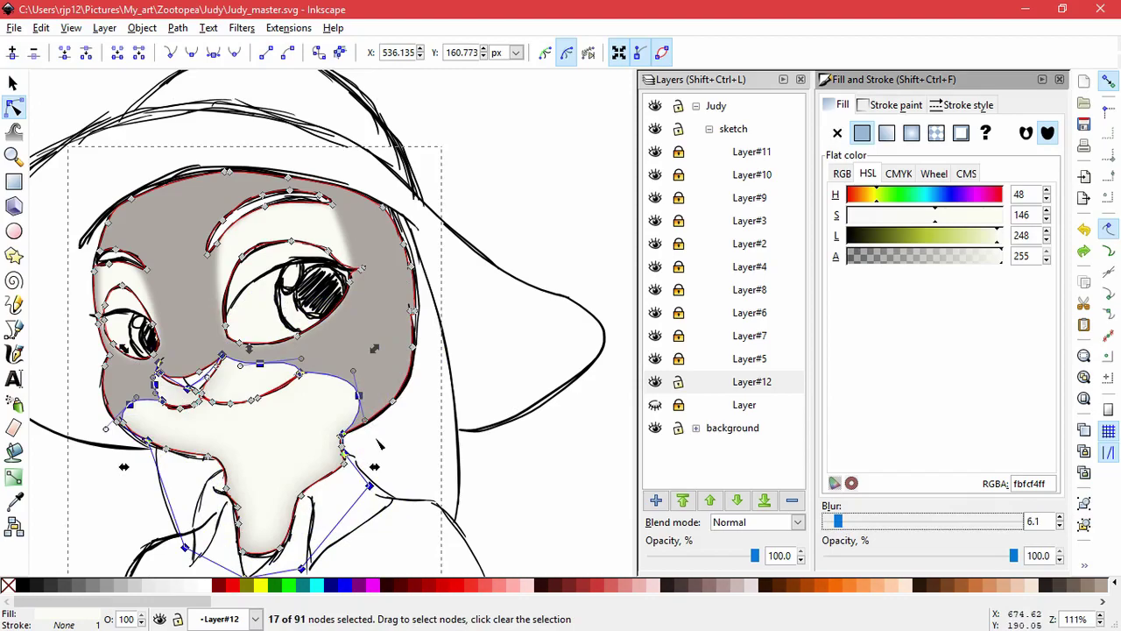
left_click(433, 449)
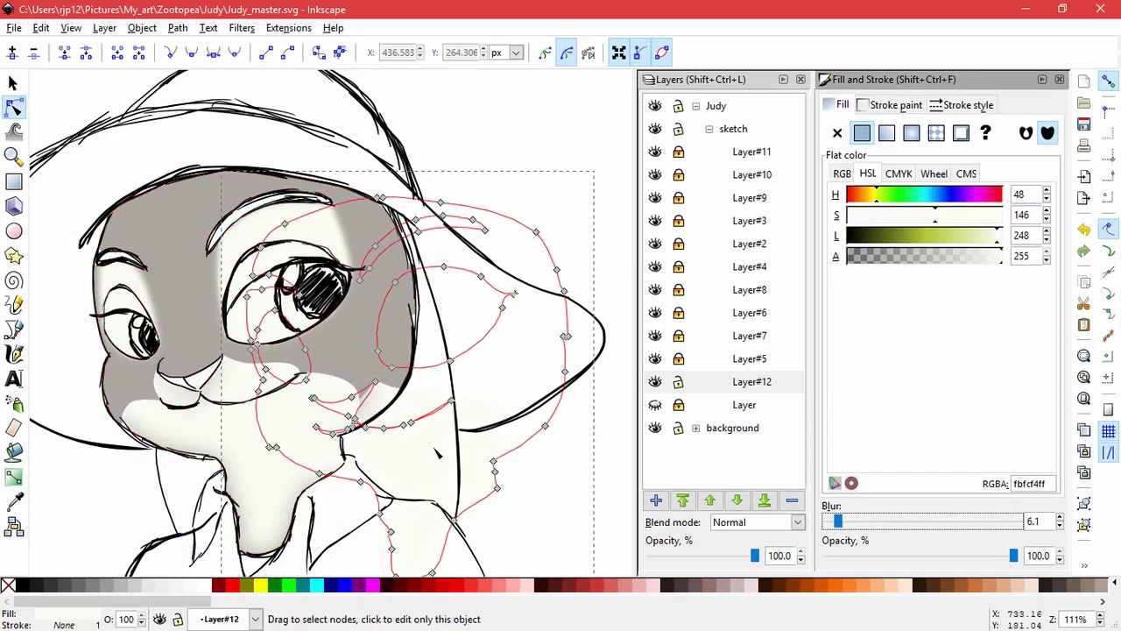
Step: Delete the displaced pale blurred shape and release the mask from the face shape
key("Delete")
left_click(297, 437)
left_click(145, 29)
mouse_move(302, 155)
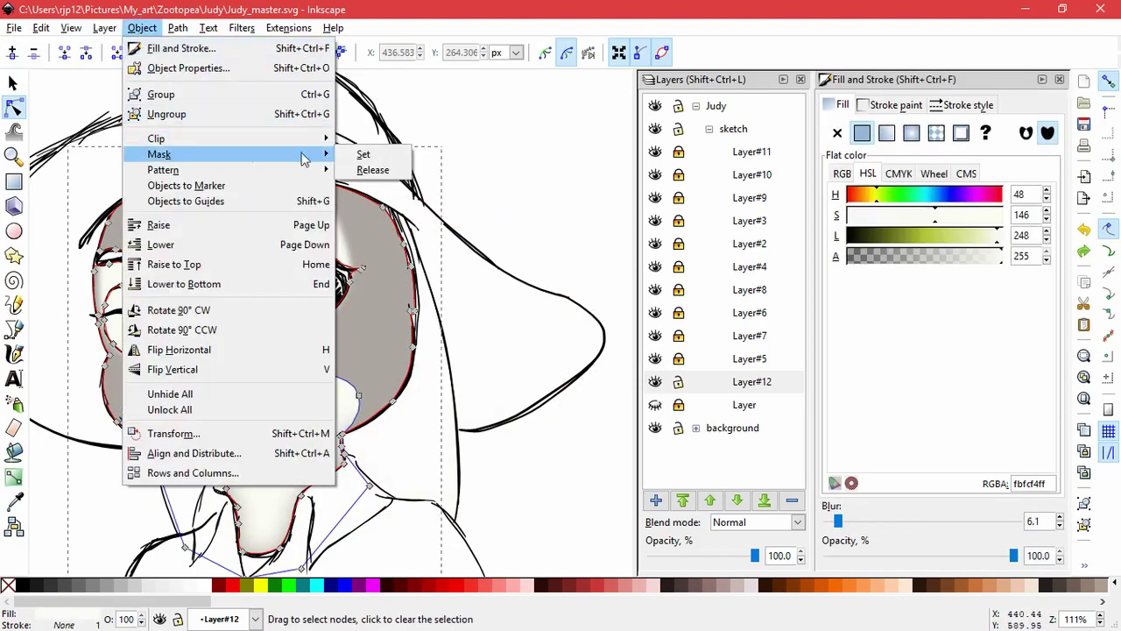
left_click(373, 170)
Step: Try masking the pale face shape with the white muzzle shape strongly blurred, and undo the attempt
left_click(429, 478)
left_click(256, 432)
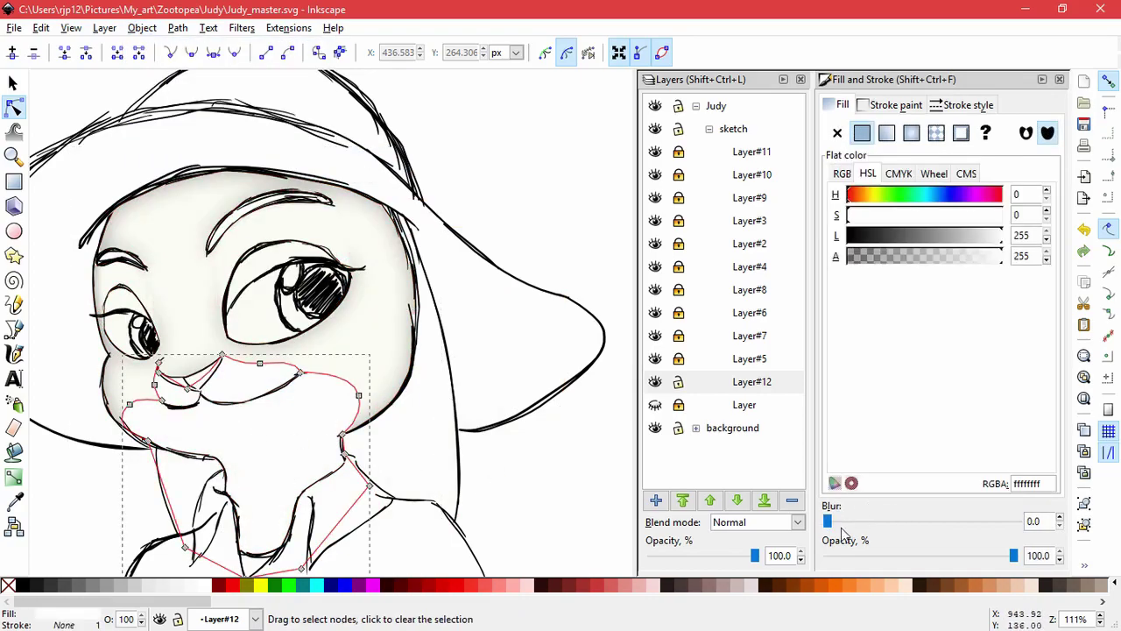
left_click_drag(832, 522, 838, 523)
left_click(390, 330, "shift")
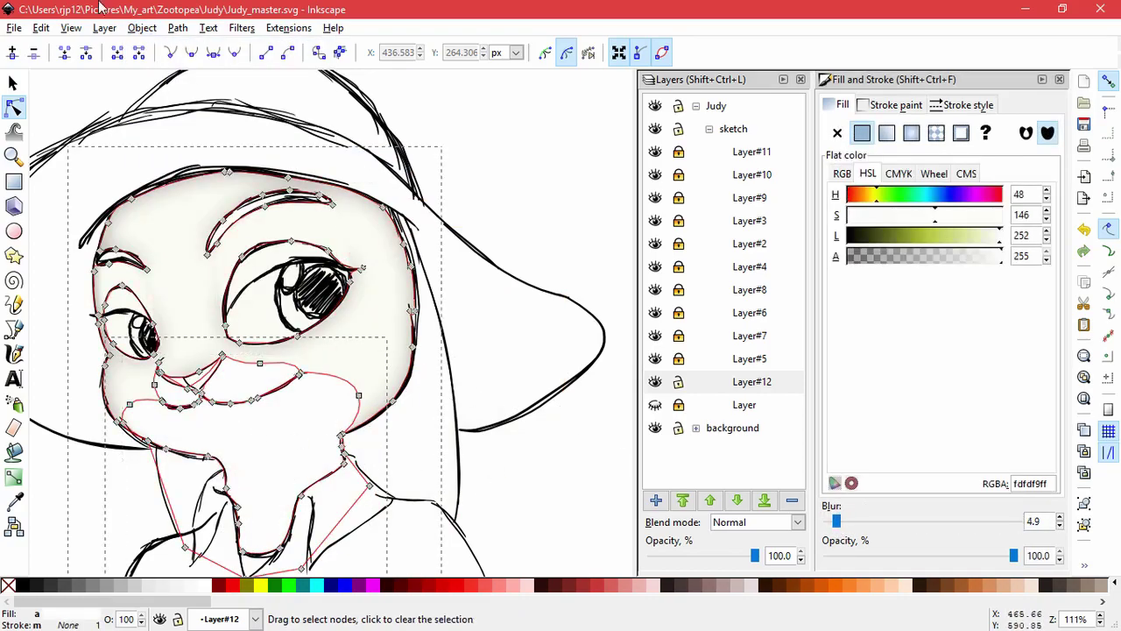
left_click(142, 28)
mouse_move(279, 156)
left_click(368, 155)
left_click(536, 474)
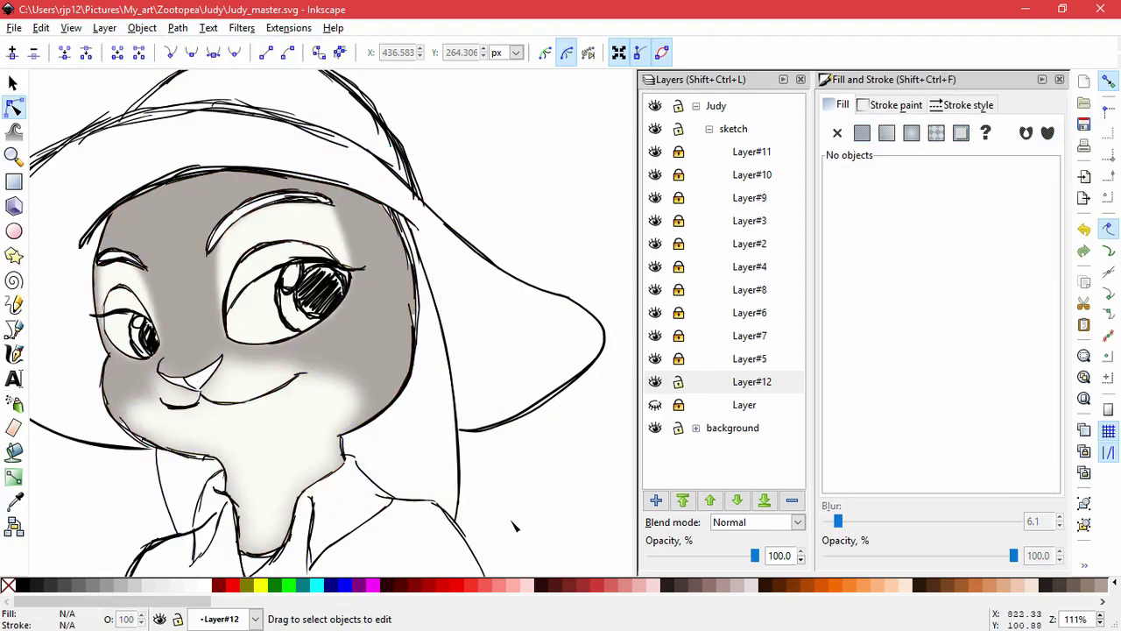
key("ctrl+z")
key("ctrl+z")
Step: Set the white muzzle shape's blur to 1 and use it to mask the pale face shape
left_click(285, 417)
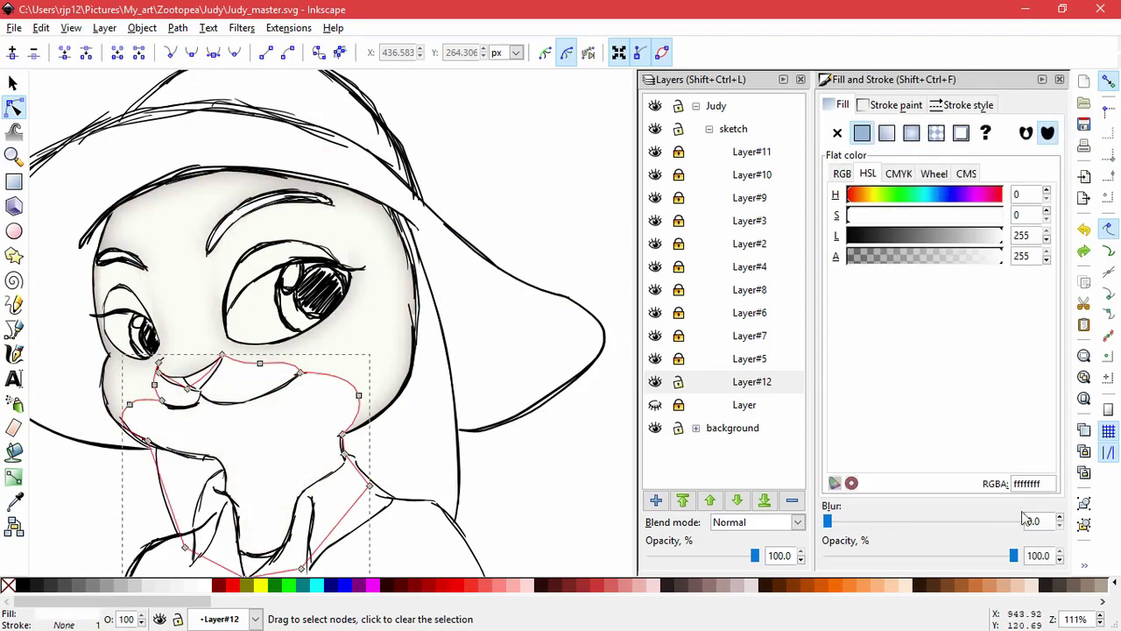
left_click_drag(1039, 524, 1016, 523)
type("1")
key("Return")
left_click(362, 336, "shift")
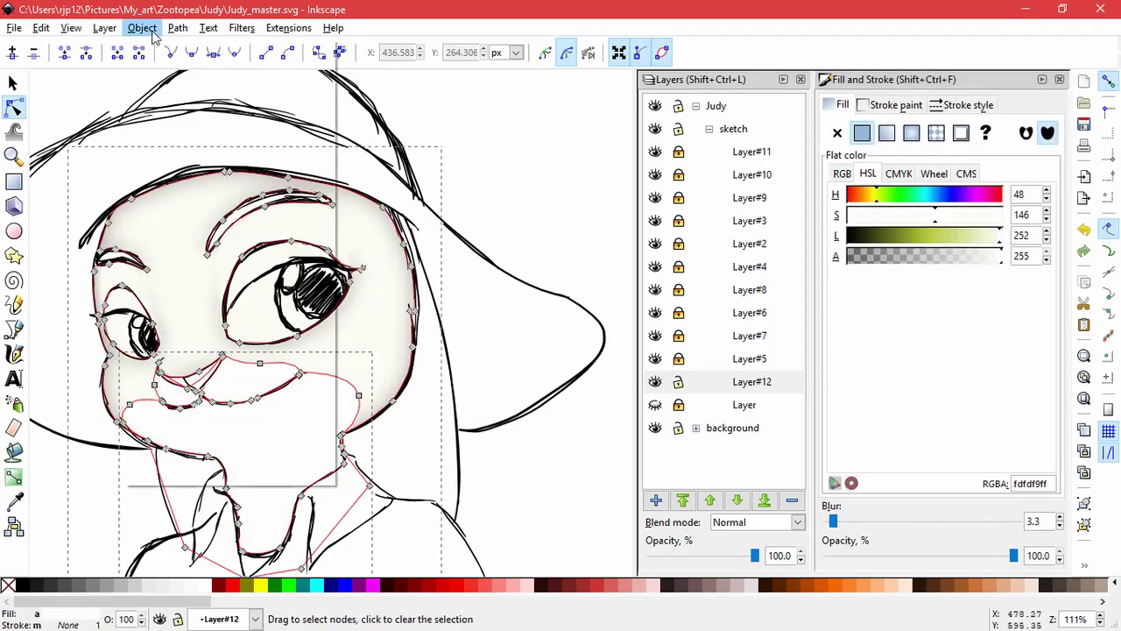
left_click(153, 31)
left_click(363, 155)
key("Escape")
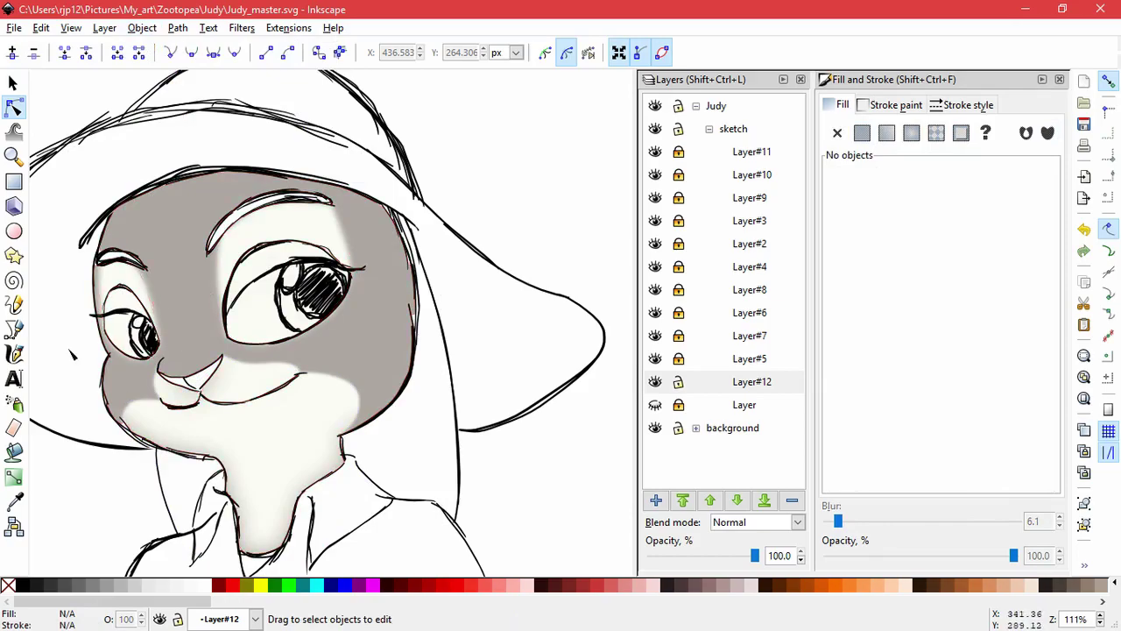
Step: Bucket-fill both upper eyelids and darken their fill to a lightness of 117
key("b")
left_click(14, 452)
key("d")
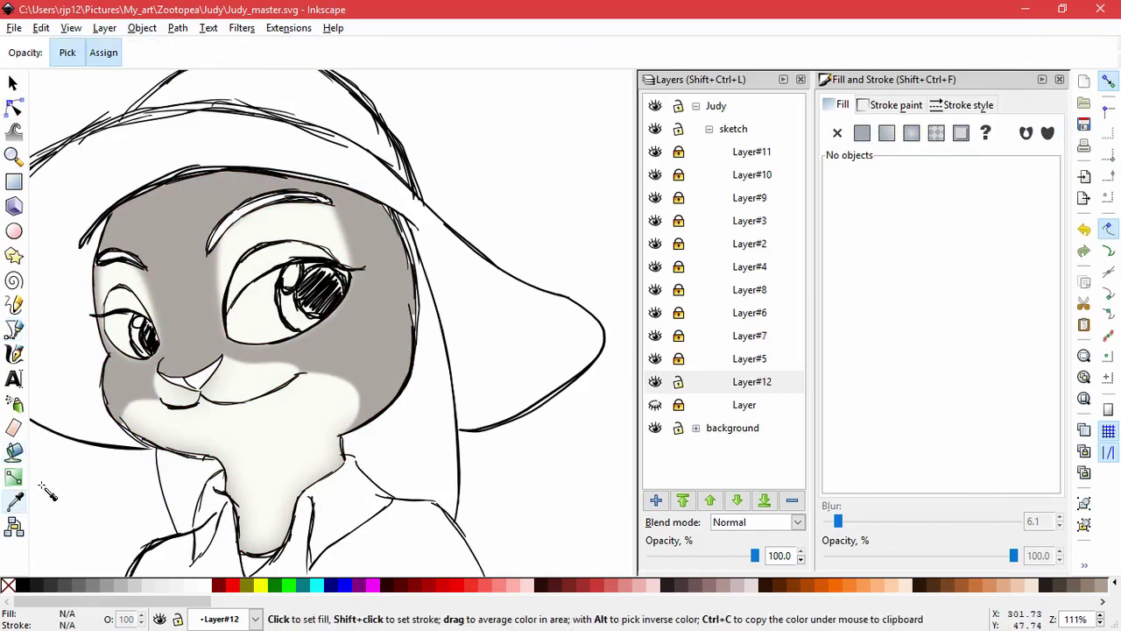
left_click(14, 452)
left_click(270, 258)
left_click(127, 306)
key("n")
left_click_drag(944, 238, 930, 239)
left_click(62, 197)
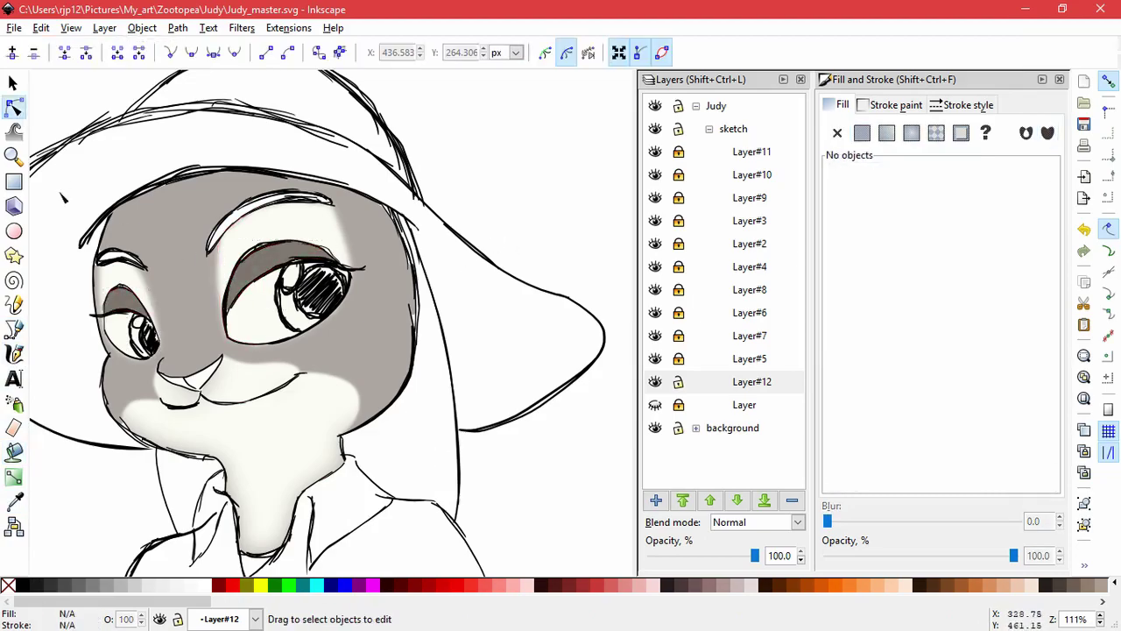
Step: Sample the eyelid colour and bucket-fill both eyebrows with it
left_click(15, 501)
left_click(250, 266)
left_click(14, 452)
left_click(136, 260)
key("ctrl+z")
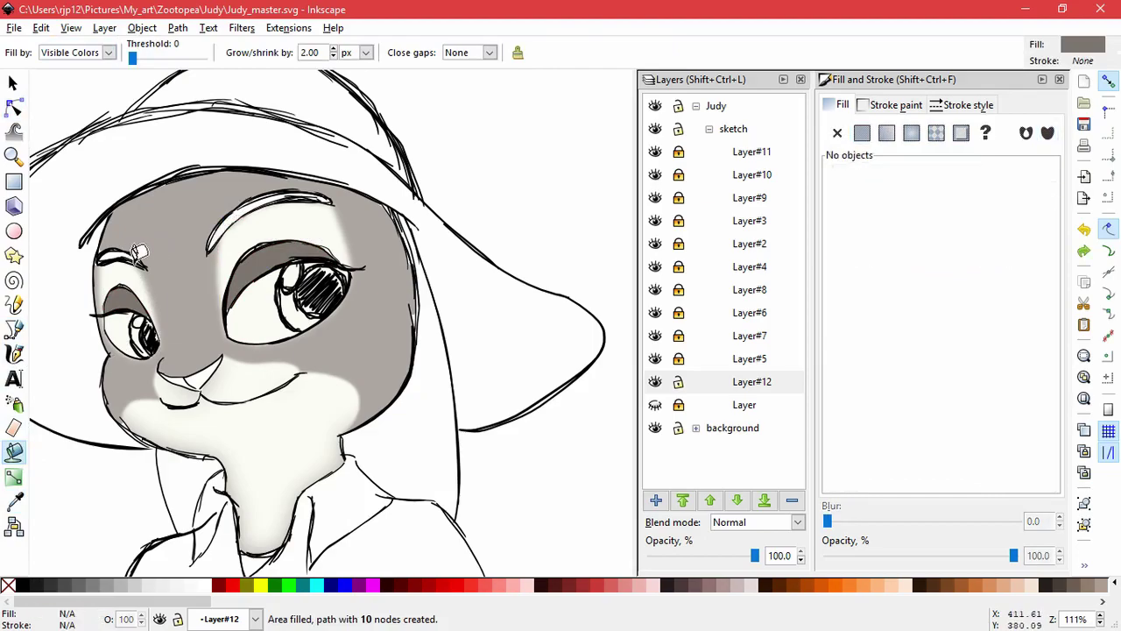
left_click(239, 200)
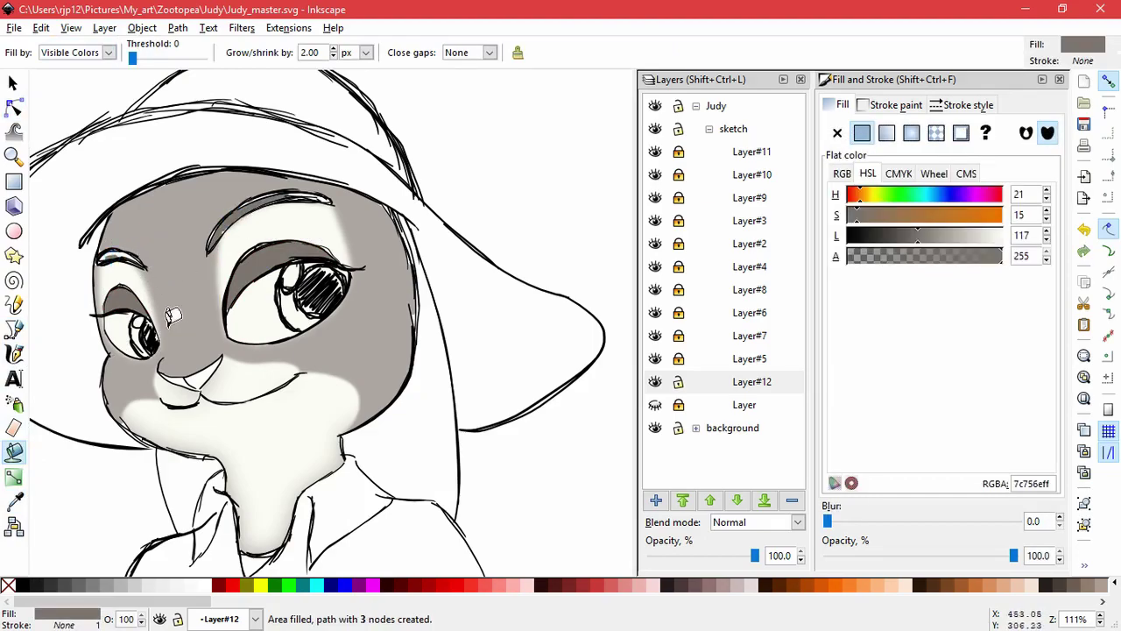
left_click(118, 242)
scroll(132, 230, "up", 5)
left_click(228, 226)
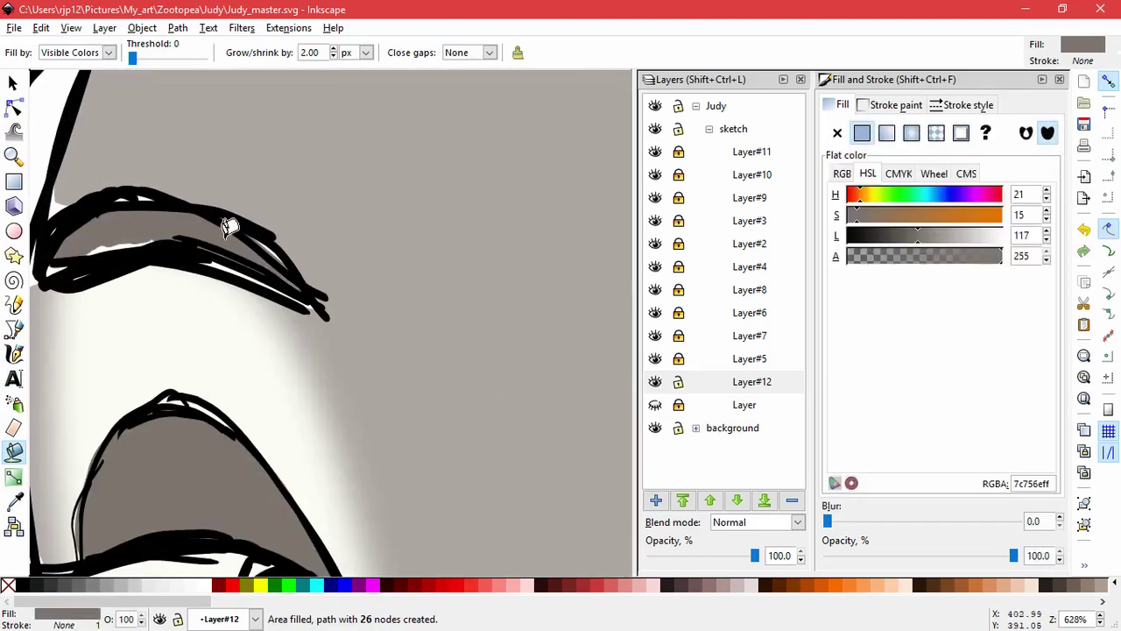
Step: Delete the fill of the larger eyebrow and bucket-fill that brow again in the eyelid colour
scroll(254, 237, "down", 3)
left_click_drag(427, 212, 144, 371)
left_click(14, 112)
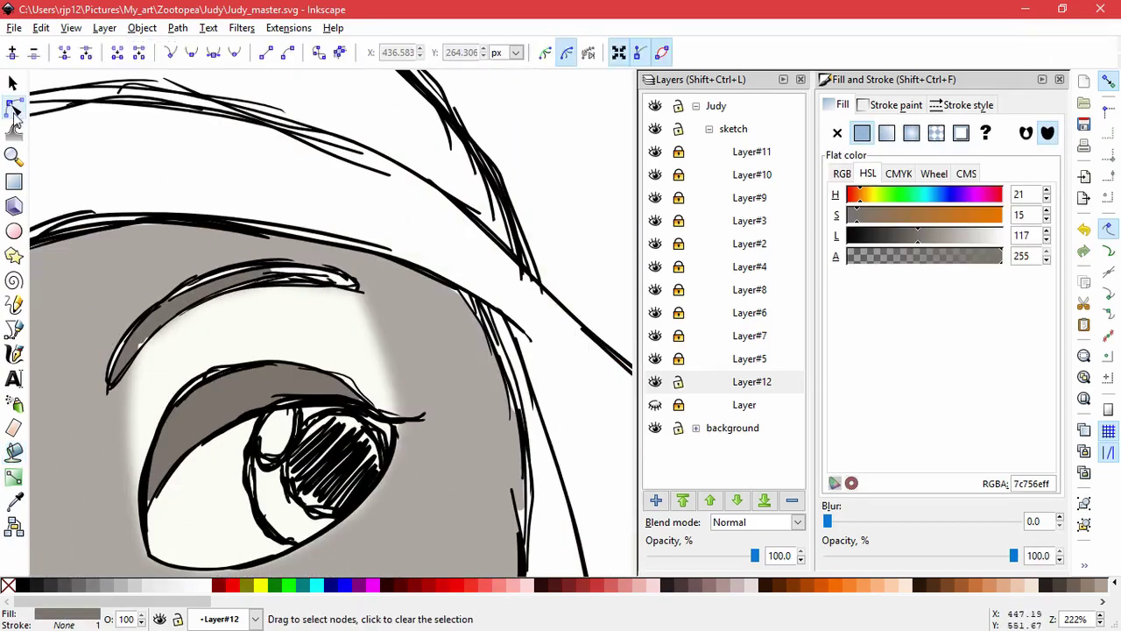
left_click(13, 82)
key("Delete")
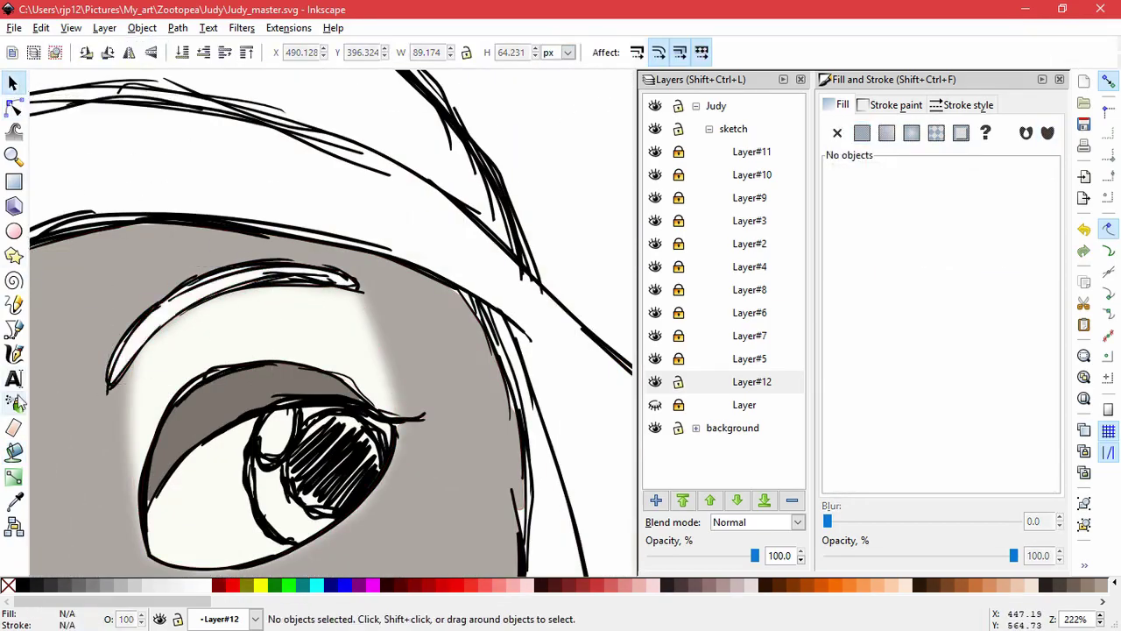
left_click(13, 402)
left_click(176, 293)
scroll(280, 271, "down", 2)
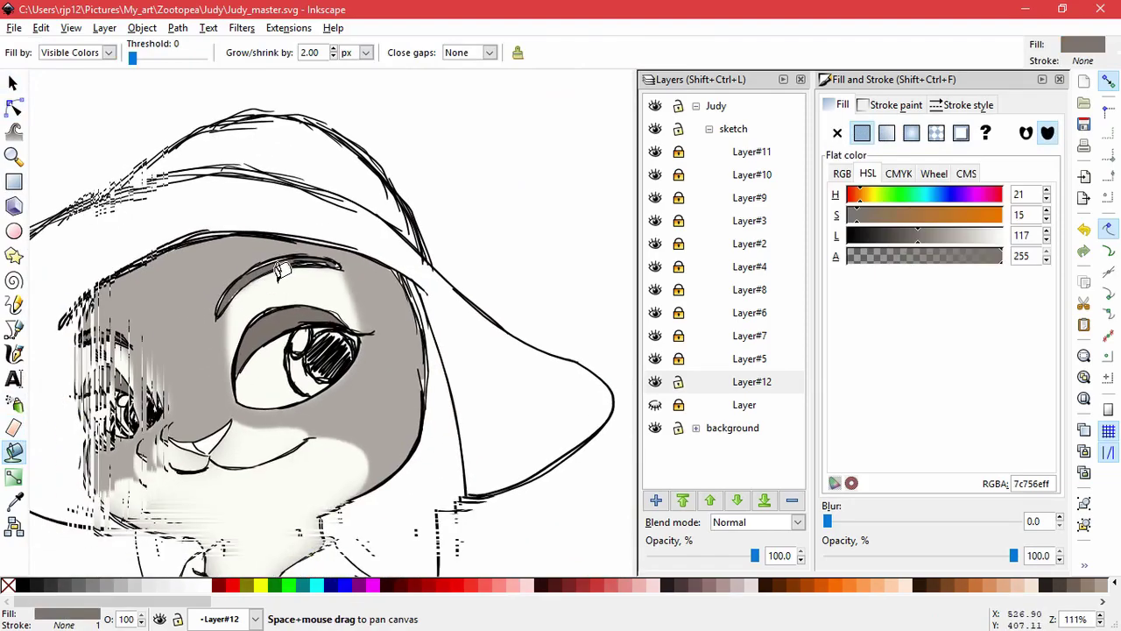
Step: Select both eyebrow fills and lower their lightness to a very dark tone
left_click_drag(279, 273, 331, 240)
left_click(13, 109)
left_click(13, 83)
left_click(190, 292, "shift")
left_click_drag(916, 237, 872, 242)
left_click(550, 214)
scroll(558, 213, "down", 1)
left_click_drag(435, 436, 335, 407)
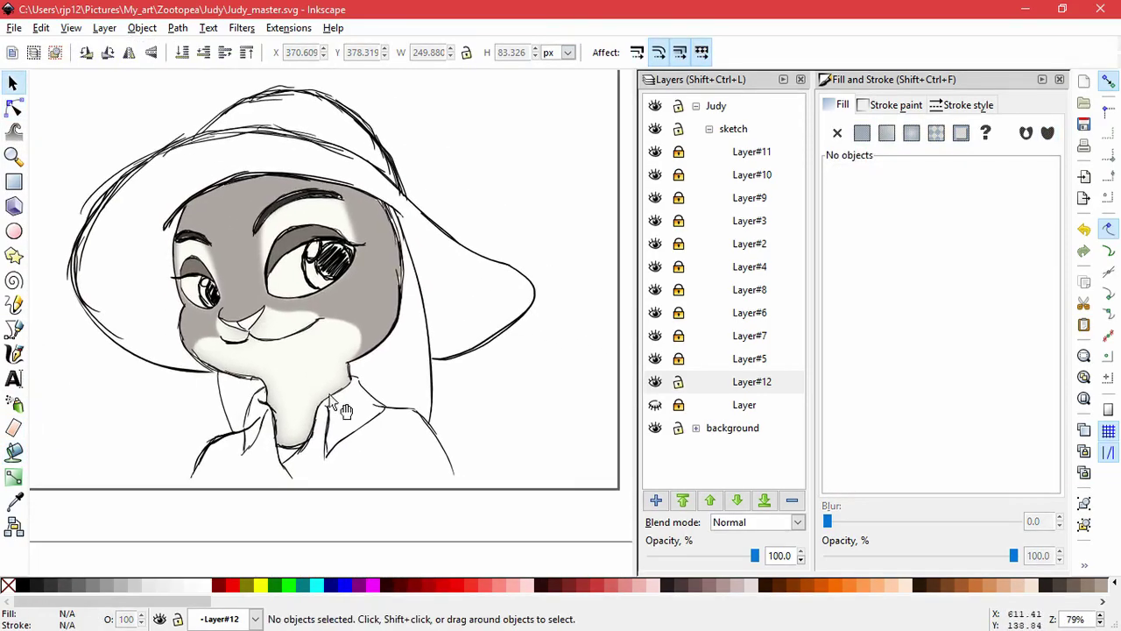
Step: Sample the face's grey, try bucket-filling the hanging ear with it, and undo the fills
left_click(14, 454)
left_click(15, 501)
left_click(373, 296)
left_click(13, 457)
left_click(405, 388)
key("ctrl+z")
left_click(370, 416)
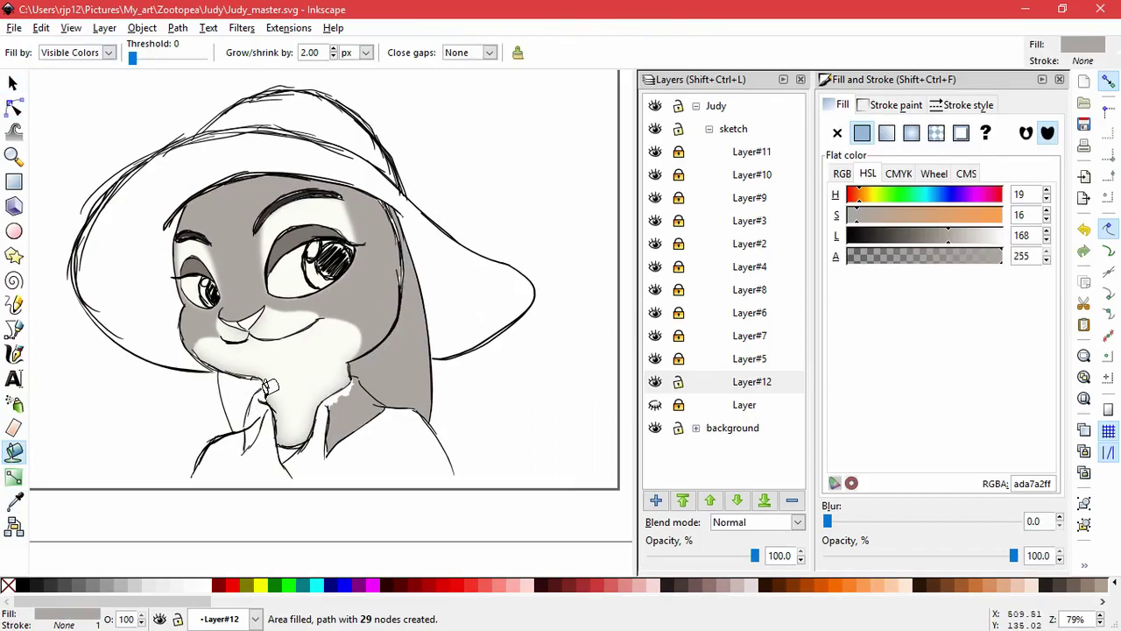
key("ctrl+z")
Step: Toggle the visibility of Layer#11 and Layer#9 to find the collar strokes, and unlock Layer#9
key("s")
left_click(654, 153)
left_click(655, 153)
left_click(658, 202)
left_click(658, 201)
Step: Stretch the upper collar stroke to close the gap beside the neck and reach the collar corner
scroll(393, 409, "up", 5)
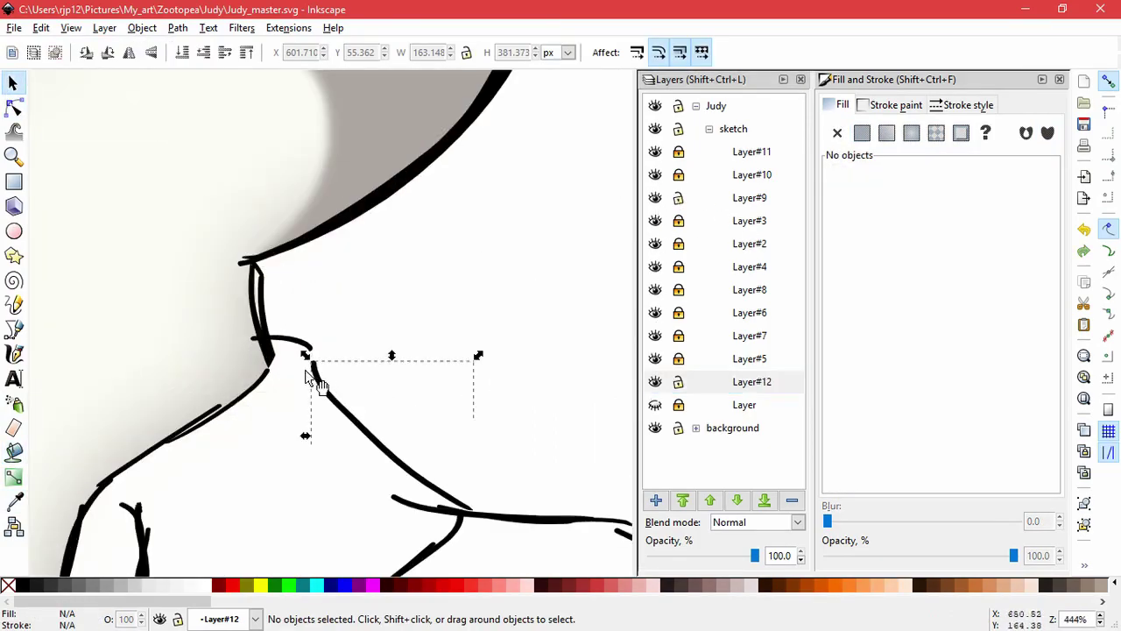
left_click(306, 369)
left_click(452, 539)
left_click_drag(470, 505, 485, 471)
left_click(469, 510)
left_click(529, 424)
Step: Shorten the shoulder stroke from its inner end so it starts at the collar corner
left_click(405, 505)
left_click_drag(388, 508, 461, 529)
key("ctrl+z")
key("ctrl+z")
left_click(497, 516)
left_click(509, 523)
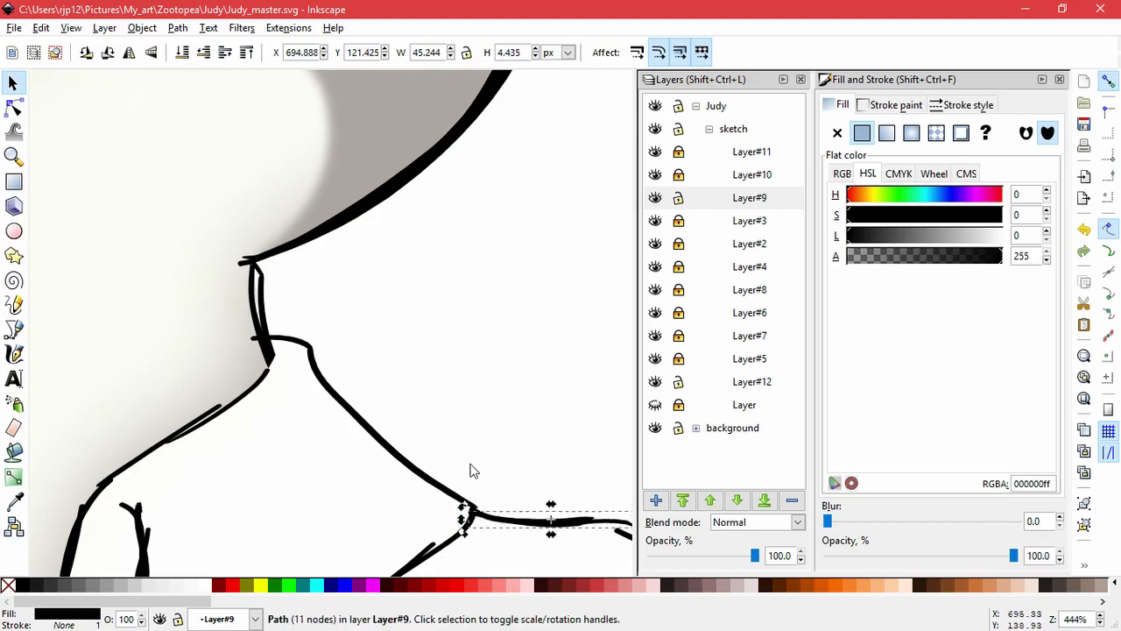
left_click(471, 466)
Step: Resize the overlapping shoulder strokes into one thin continuous line running outward from the collar corner
scroll(471, 466, "down", 2)
scroll(569, 530, "up", 3)
left_click(506, 427)
mouse_move(474, 411)
left_mouse_down()
mouse_move(478, 401)
mouse_move(463, 443)
mouse_move(387, 398)
left_mouse_up()
left_click(464, 480)
scroll(451, 486, "down", 3)
scroll(565, 531, "up", 1)
left_click(516, 522)
left_click(389, 420)
left_click(394, 464)
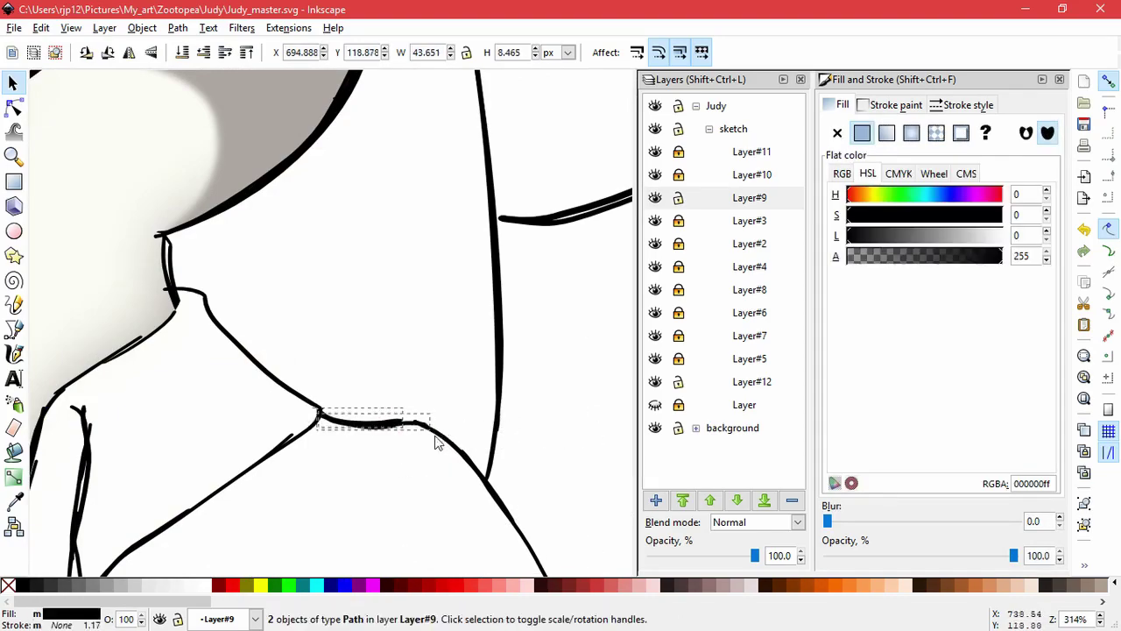
left_click_drag(373, 436, 429, 419)
left_click(399, 486)
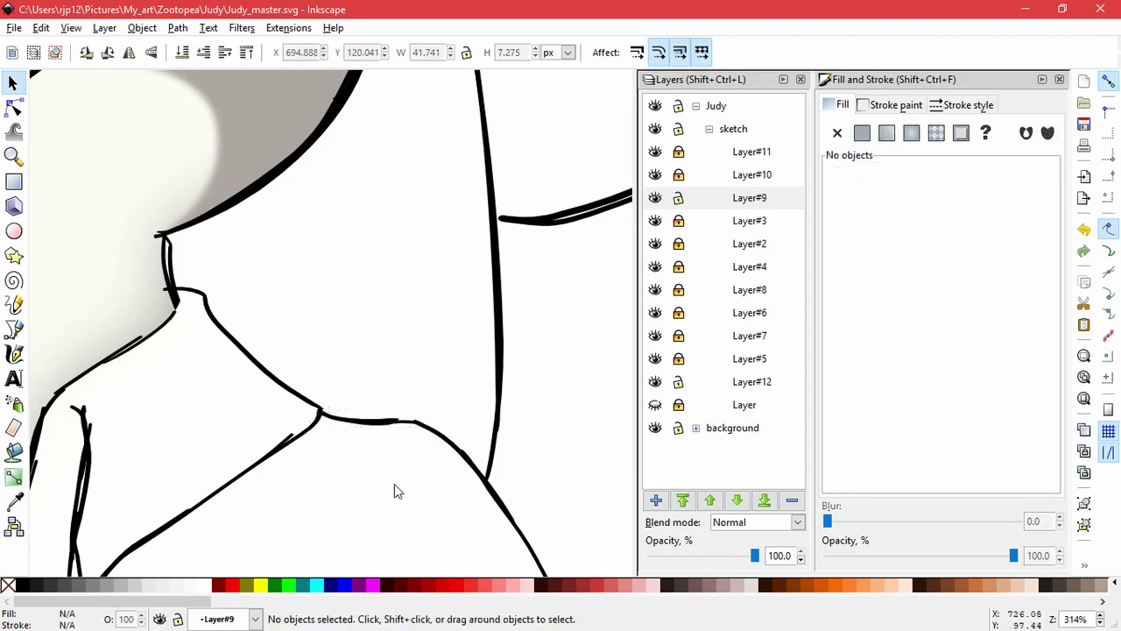
Step: Draw a closed white polygon with the Pen tool over the opposite shoulder stroke, ending at the collar edge
scroll(341, 461, "down", 3)
scroll(298, 433, "up", 4)
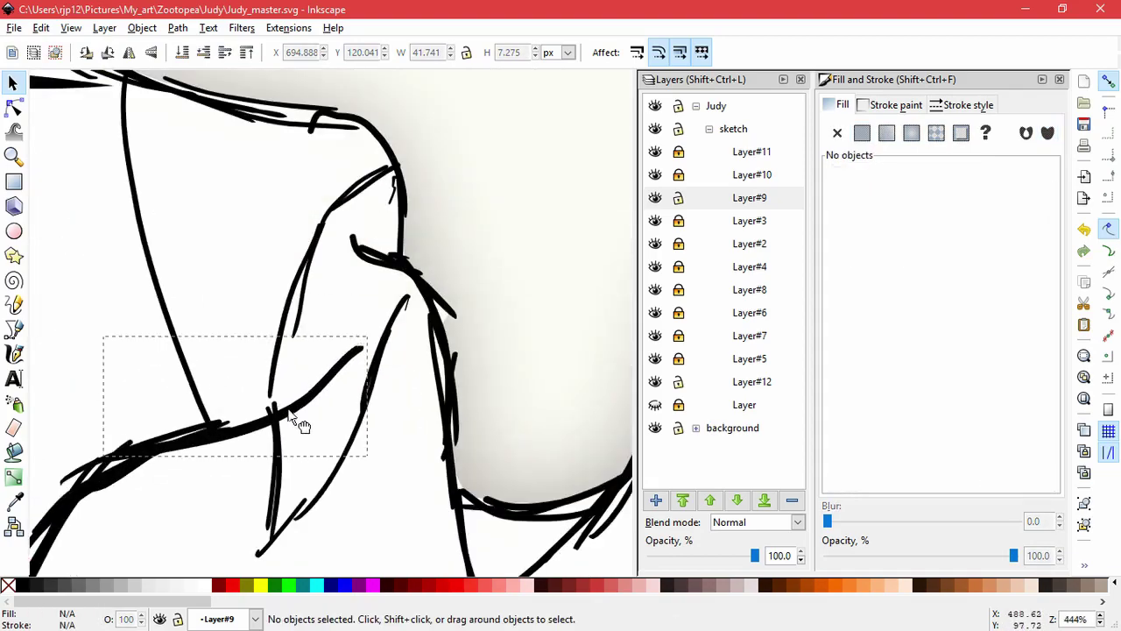
left_click(14, 330)
left_click(267, 401)
left_click(278, 440)
left_click(181, 487)
left_click(40, 507)
left_click(49, 416)
left_click(267, 403)
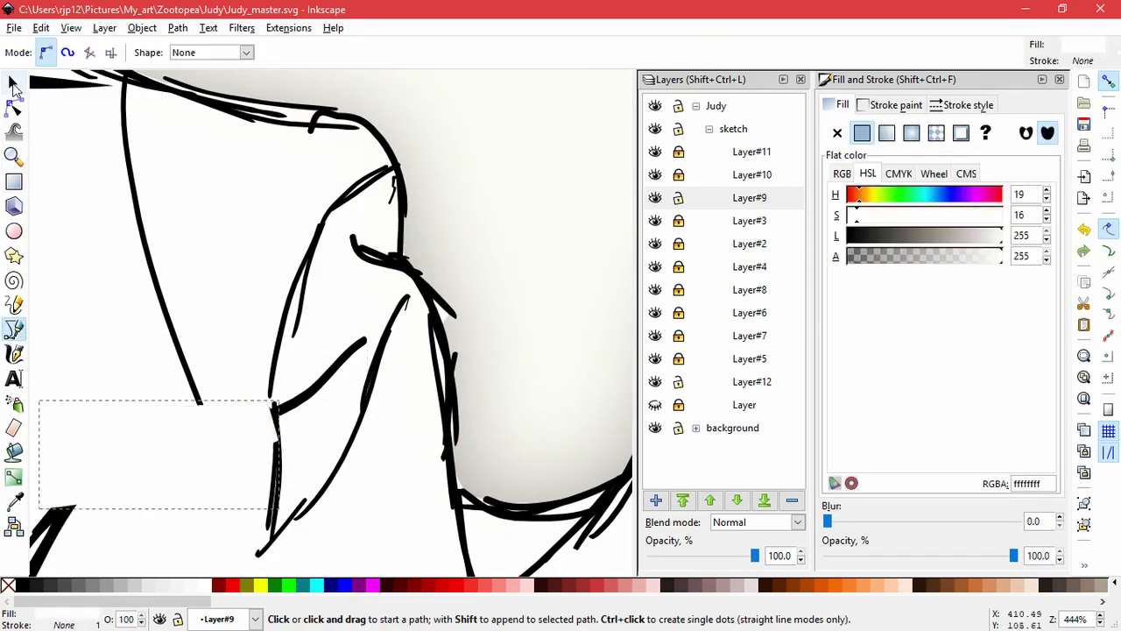
Step: Mask the thick shoulder stroke with the white polygon to hide the part crossing the collar
left_click(13, 84)
left_click(325, 368, "shift")
left_click(104, 28)
mouse_move(155, 155)
left_click(361, 156)
left_click(403, 508)
Step: Scale the outer collar edge stroke so its lower end meets the shoulder line
left_click(273, 395)
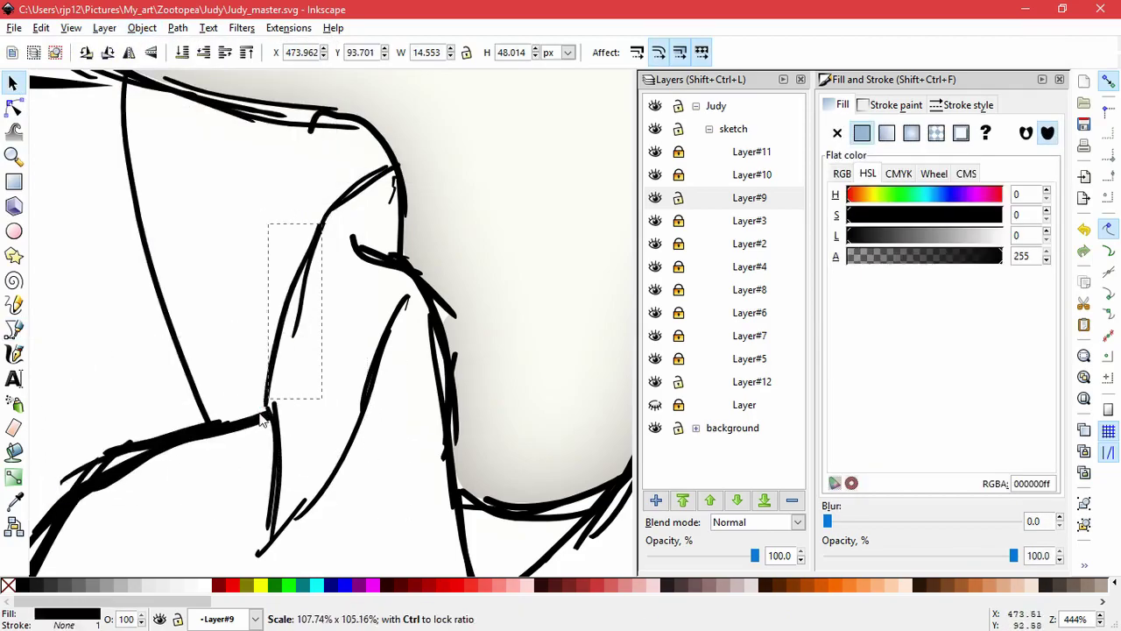
left_click(391, 197)
left_click_drag(427, 199, 487, 219)
key("ctrl+z")
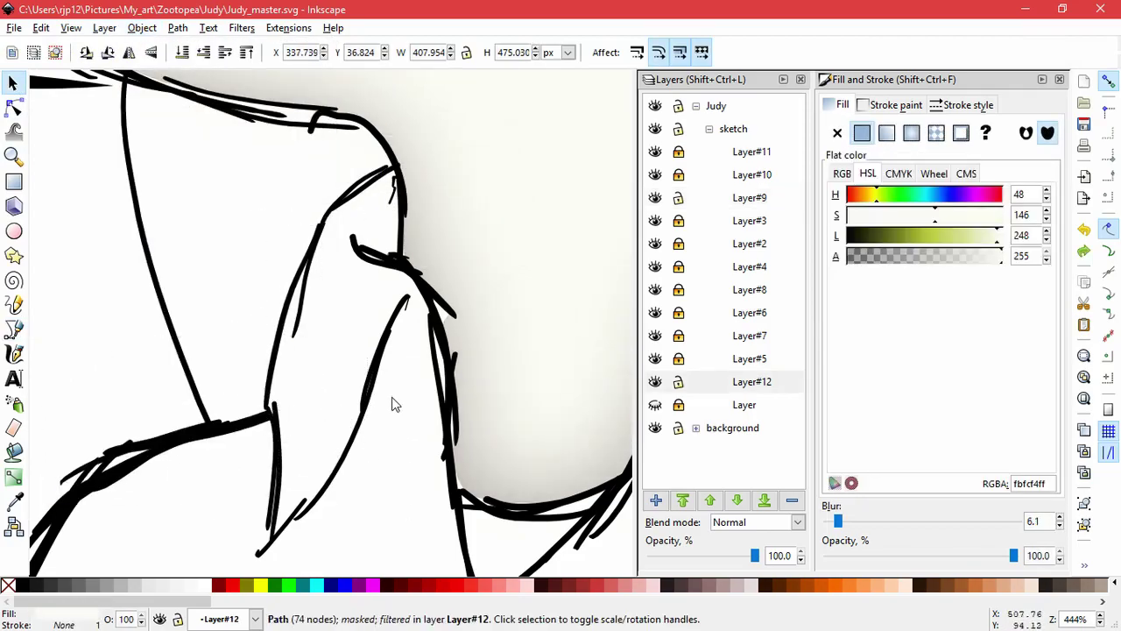
Step: Lock Layer#9 and Layer#12 and unlock Layer#2 to edit the jaw strokes
left_click_drag(290, 190, 261, 313)
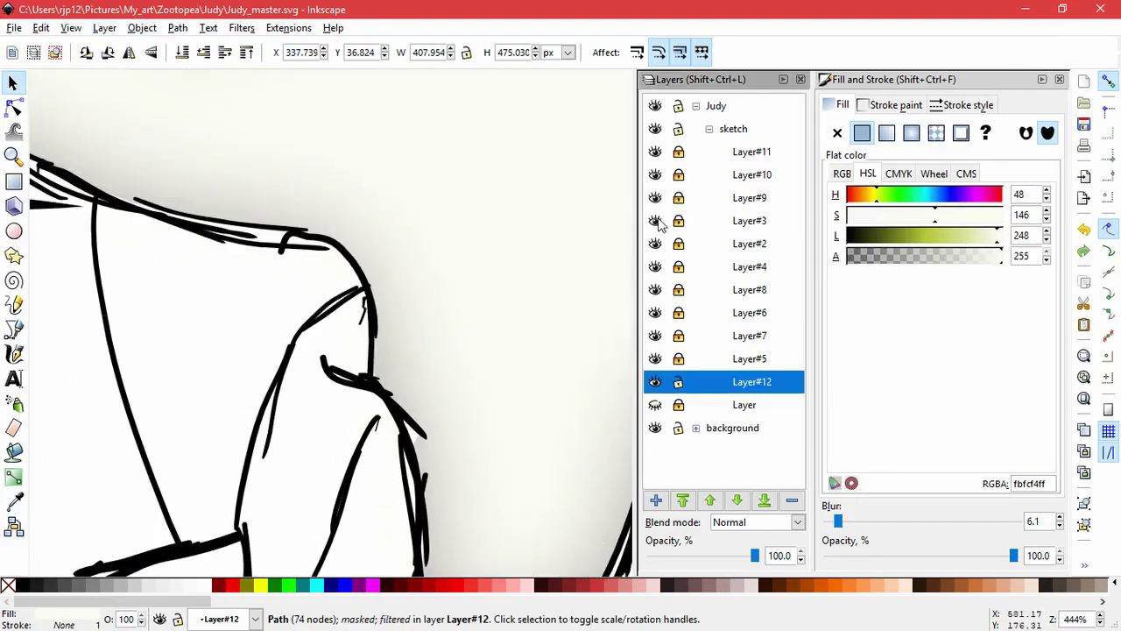
left_click(280, 270)
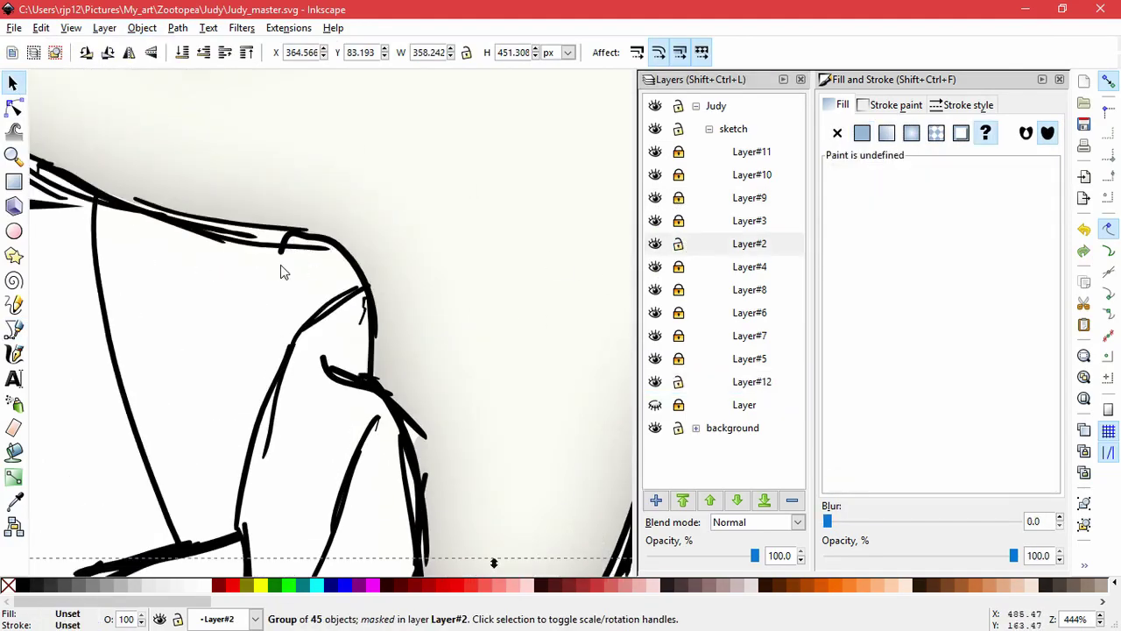
left_click(678, 382)
left_click(255, 310)
Step: Move the end nodes and handles of the curved neck corner stroke to extend it along the jaw line
left_click(335, 247)
left_click(13, 107)
left_click(304, 232)
scroll(278, 264, "up", 2)
mouse_move(243, 223)
left_mouse_down()
mouse_move(298, 252)
mouse_move(203, 203)
mouse_move(212, 212)
left_mouse_up()
left_click(204, 202)
left_click_drag(307, 198, 266, 202)
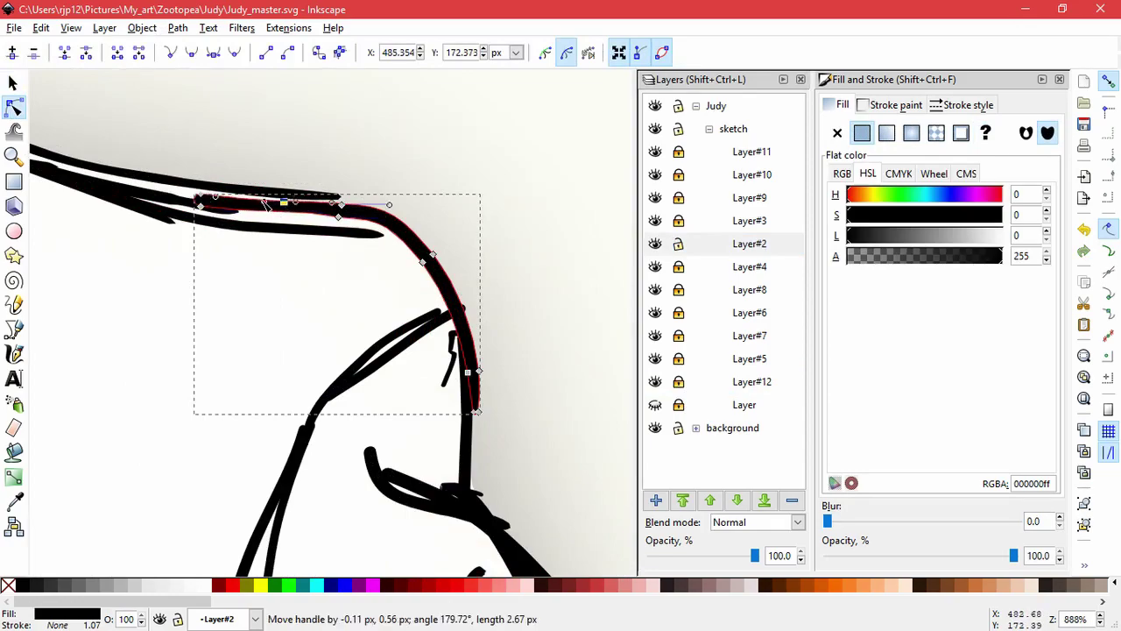
Step: Shift the upper nodes of the neck corner stroke further along the jaw and smooth its bend
left_click_drag(164, 157, 381, 266)
left_click_drag(342, 204, 316, 195)
left_click_drag(173, 195, 161, 194)
left_click(268, 274)
left_click(299, 202)
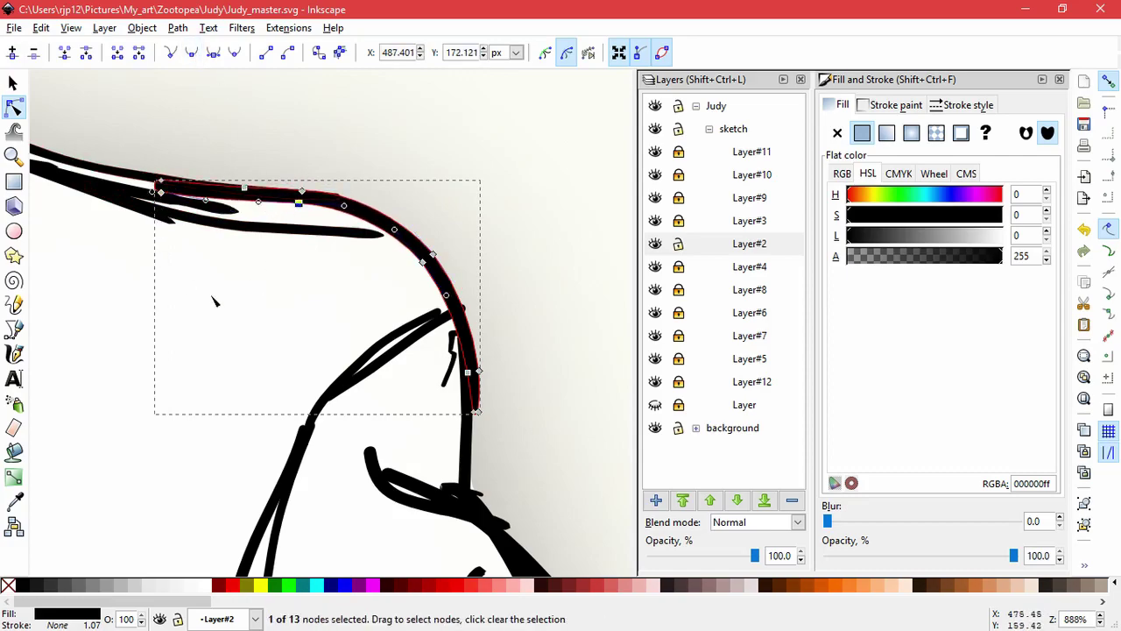
Step: Delete the hook nodes atop the vertical neck stroke and adjust the remaining handle to straighten its edge
left_click(254, 285)
left_click(455, 333)
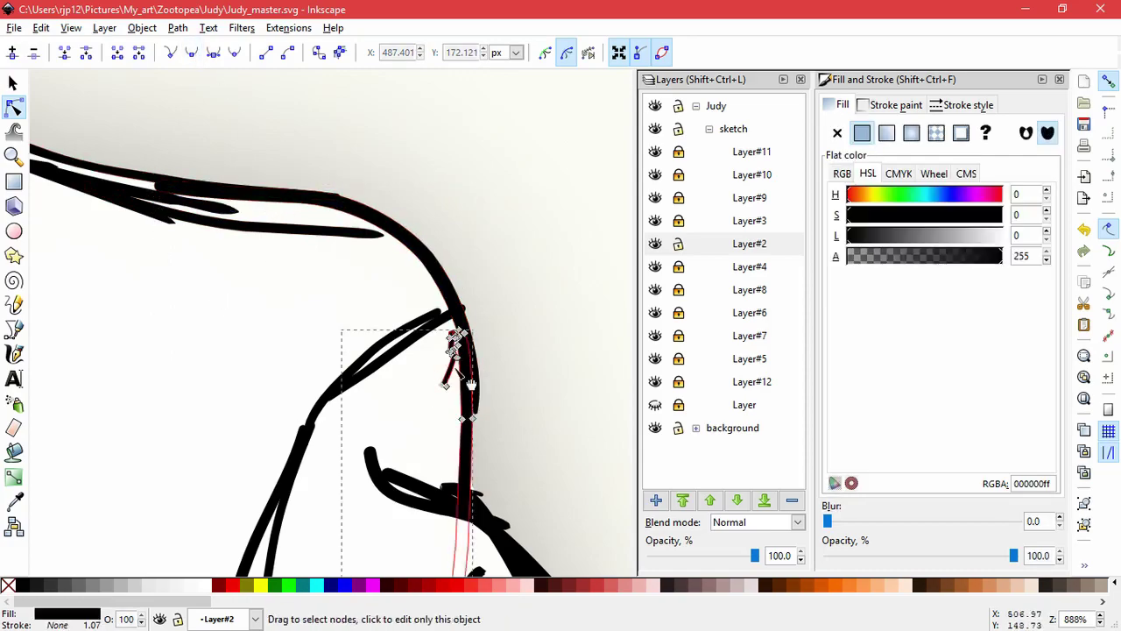
scroll(464, 390, "up", 3)
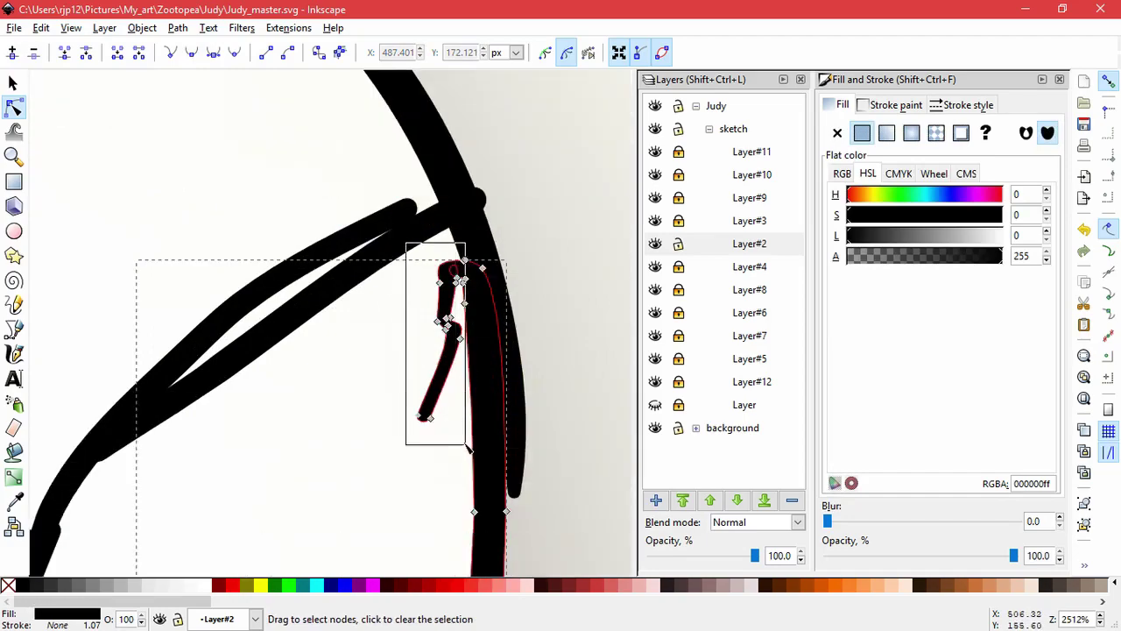
key("Delete")
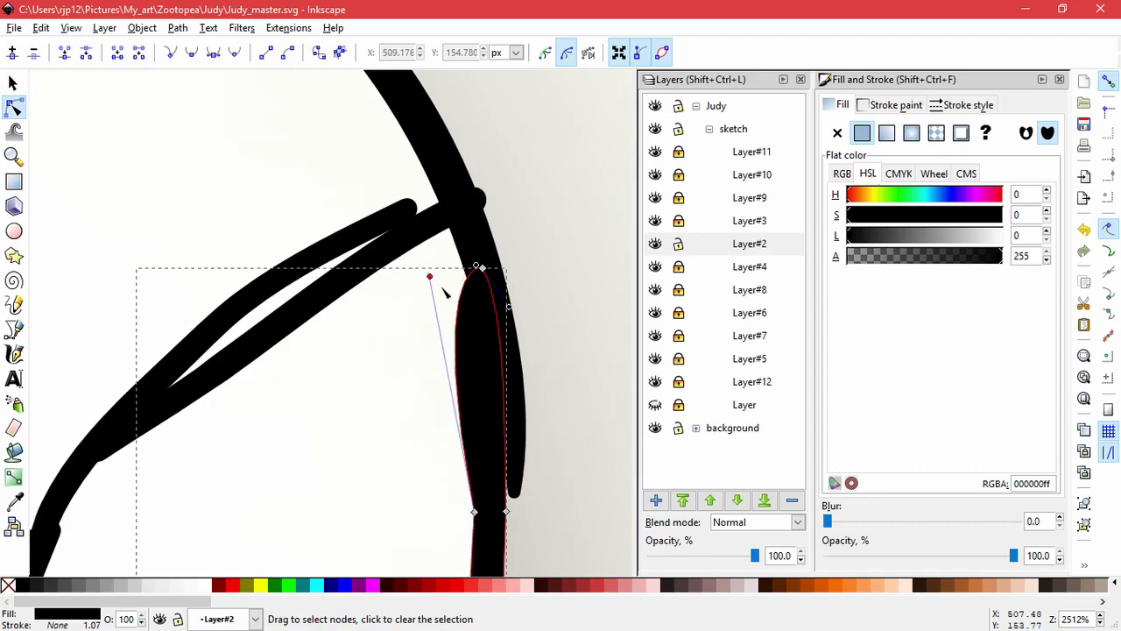
left_click_drag(468, 293, 430, 278)
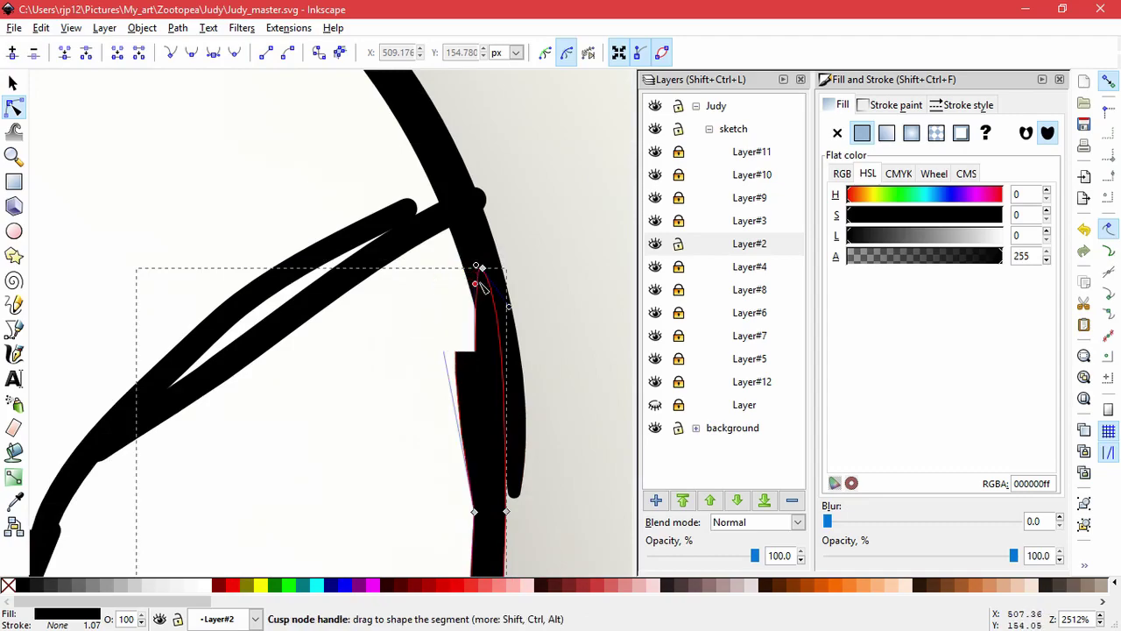
left_click(368, 379)
scroll(368, 379, "down", 7)
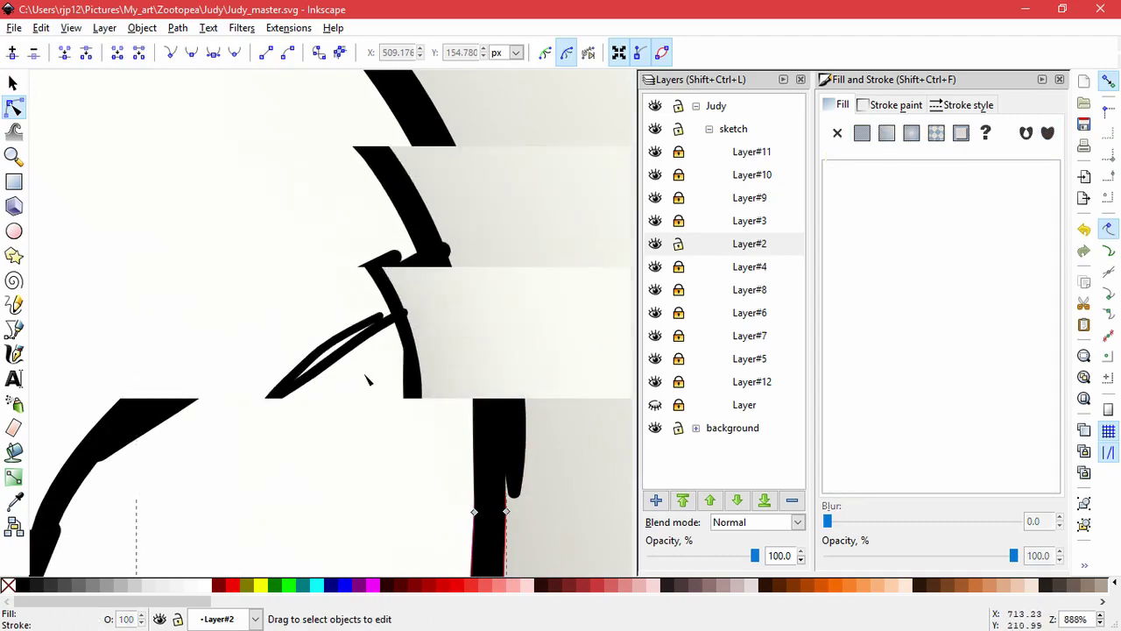
scroll(271, 320, "up", 4)
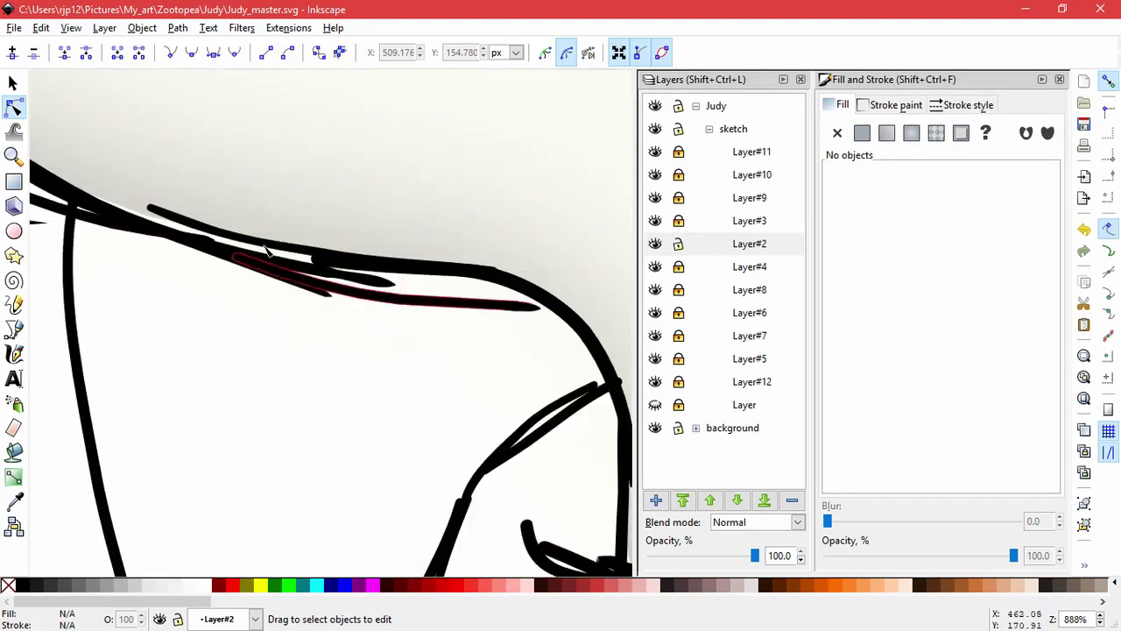
Step: Shift the loose upper jaw stroke onto the main jaw line and delete the separate short stroke running below it
left_click(263, 247)
key("s")
mouse_move(262, 245)
left_mouse_down()
mouse_move(212, 238)
mouse_move(207, 250)
left_mouse_up()
left_click(12, 107)
left_click(422, 303)
left_click(13, 83)
key("Delete")
Step: Delete the tapered stroke whose end sticks out below the jaw line above the neck
left_click(12, 107)
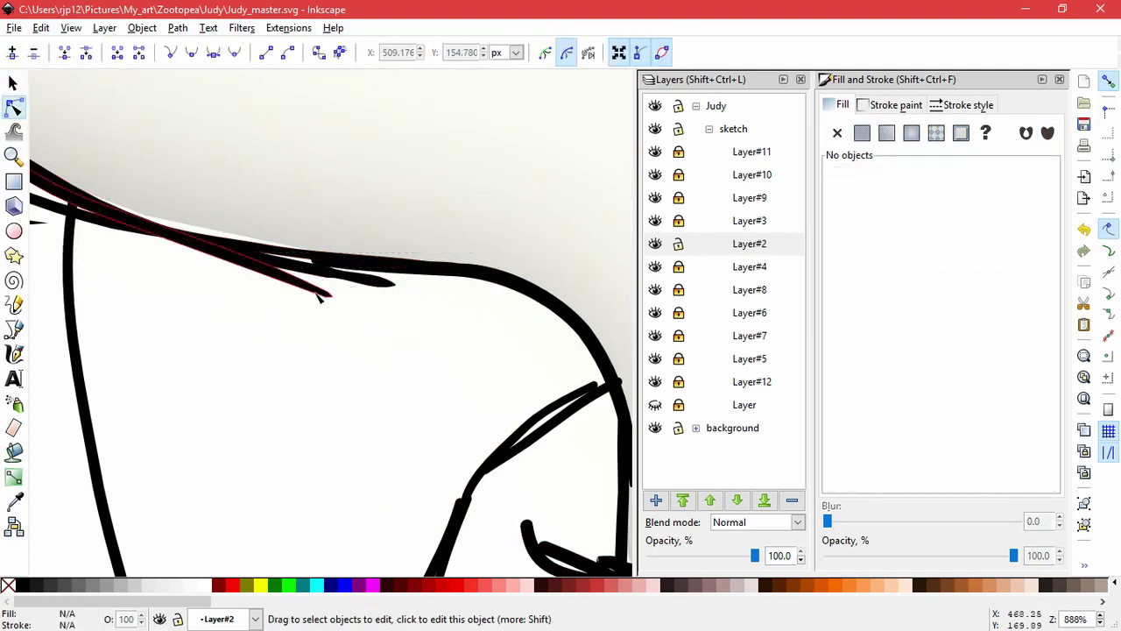
left_click(324, 294)
left_click(13, 83)
scroll(301, 308, "down", 3)
left_click_drag(292, 315, 263, 391)
key("Delete")
scroll(112, 219, "up", 1)
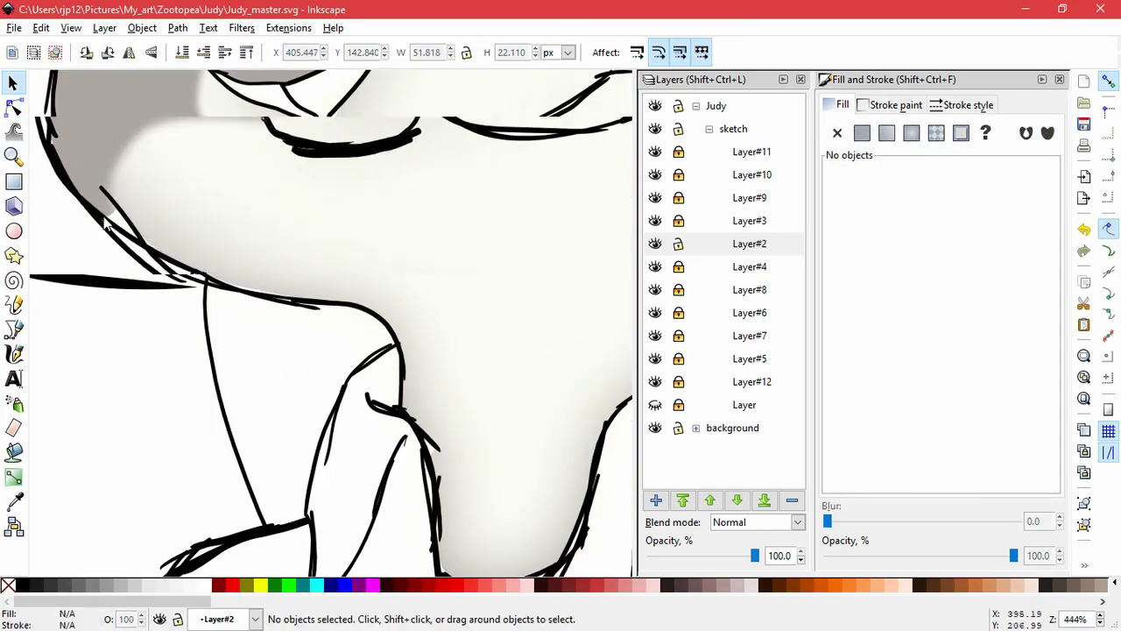
Step: Delete the overlapping stroke crossing the left jaw outline and the neighbouring stroke with a small hook
left_click(133, 226)
left_click(13, 107)
left_click(182, 280)
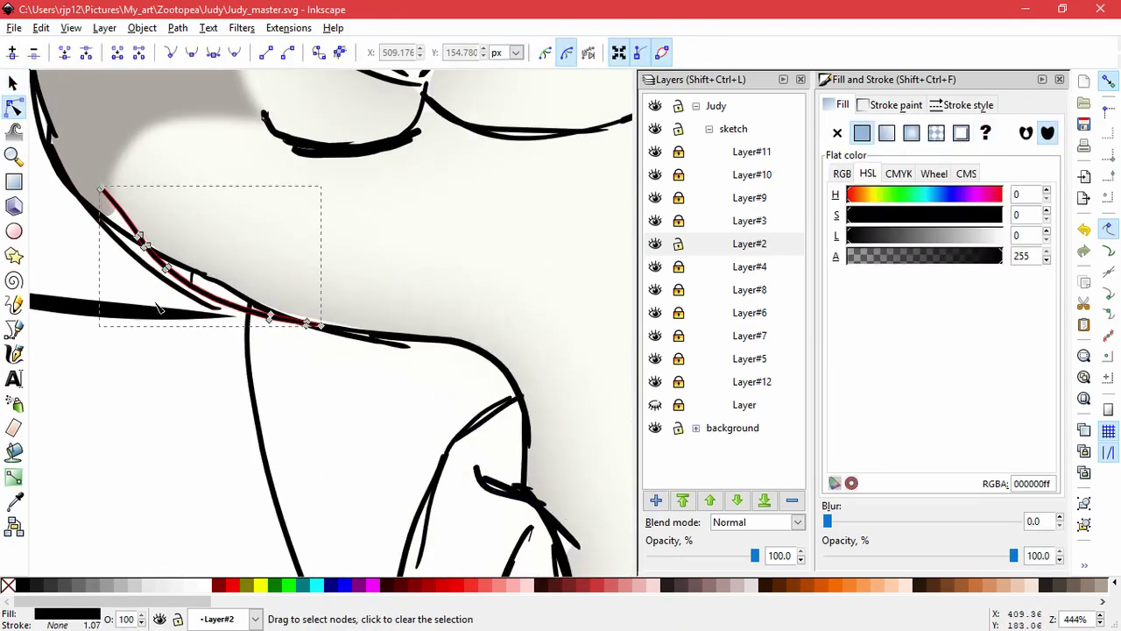
left_click(13, 83)
key("Delete")
left_click(17, 106)
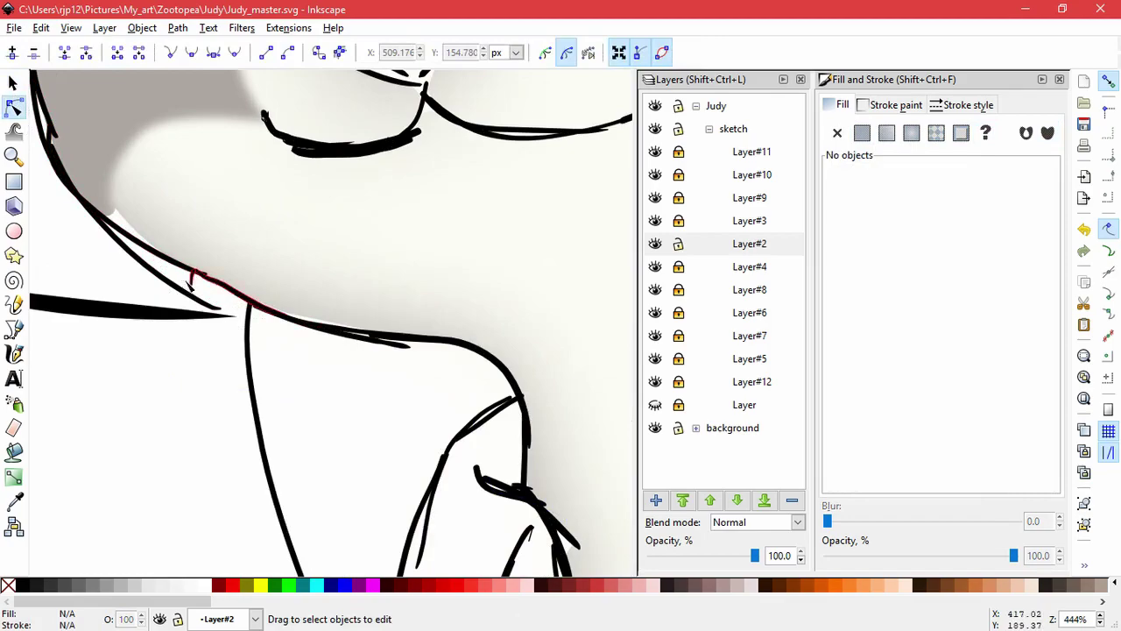
left_click(202, 276)
left_click(13, 84)
key("Delete")
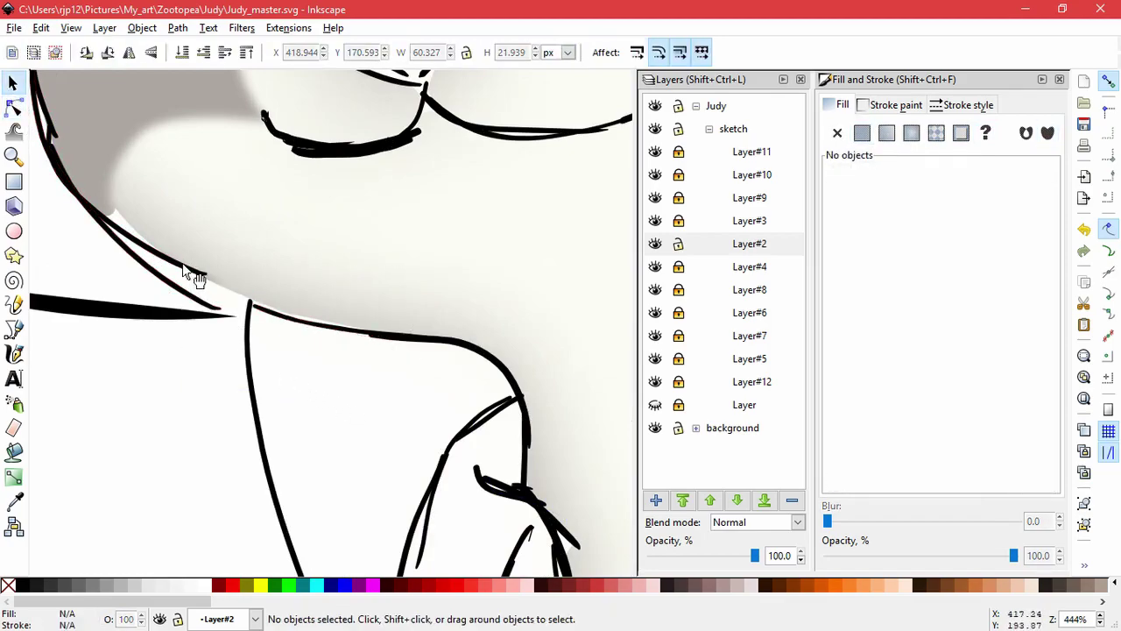
Step: Stretch the left jaw stroke towards the neck to bridge the gap, and push it into shape with the Tweak tool
left_click(14, 107)
left_click(140, 238)
key("s")
mouse_move(212, 282)
left_mouse_down()
mouse_move(298, 329)
mouse_move(330, 332)
left_mouse_up()
left_click_drag(80, 227, 182, 340)
left_click(14, 106)
left_click(14, 129)
mouse_move(112, 173)
left_mouse_down()
mouse_move(156, 232)
mouse_move(123, 147)
mouse_move(177, 209)
mouse_move(150, 152)
mouse_move(163, 234)
mouse_move(155, 186)
mouse_move(124, 239)
mouse_move(110, 189)
mouse_move(119, 295)
mouse_move(145, 308)
left_mouse_up()
Step: Delete the duplicate stroke running just beneath the left jaw line
left_click(14, 107)
left_click(234, 365)
left_click(13, 83)
key("Delete")
key("4")
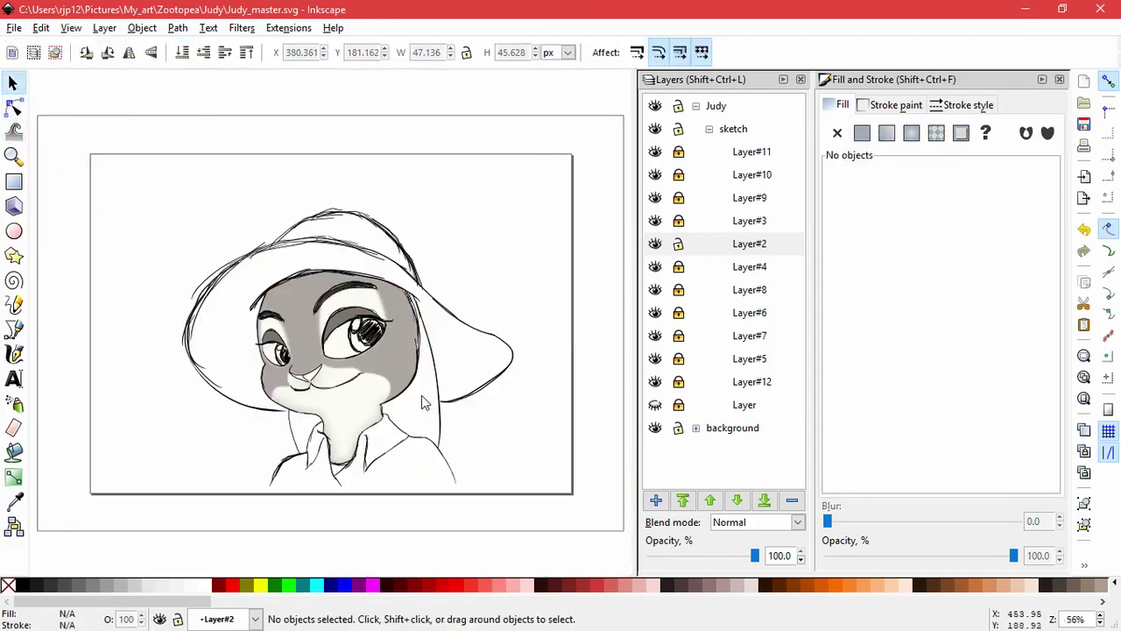
Step: Push the lower-left cheek stroke slightly with the Tweak tool to smooth its curve along the jaw, and deselect it
scroll(294, 420, "up", 4)
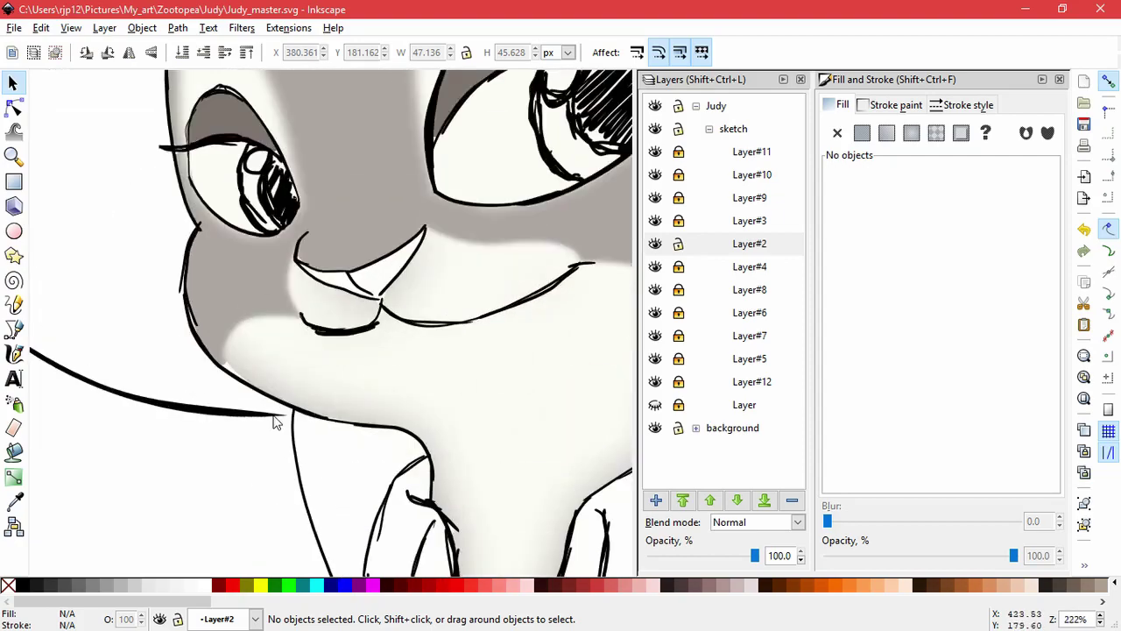
left_click(13, 108)
left_click(245, 385)
left_click(14, 131)
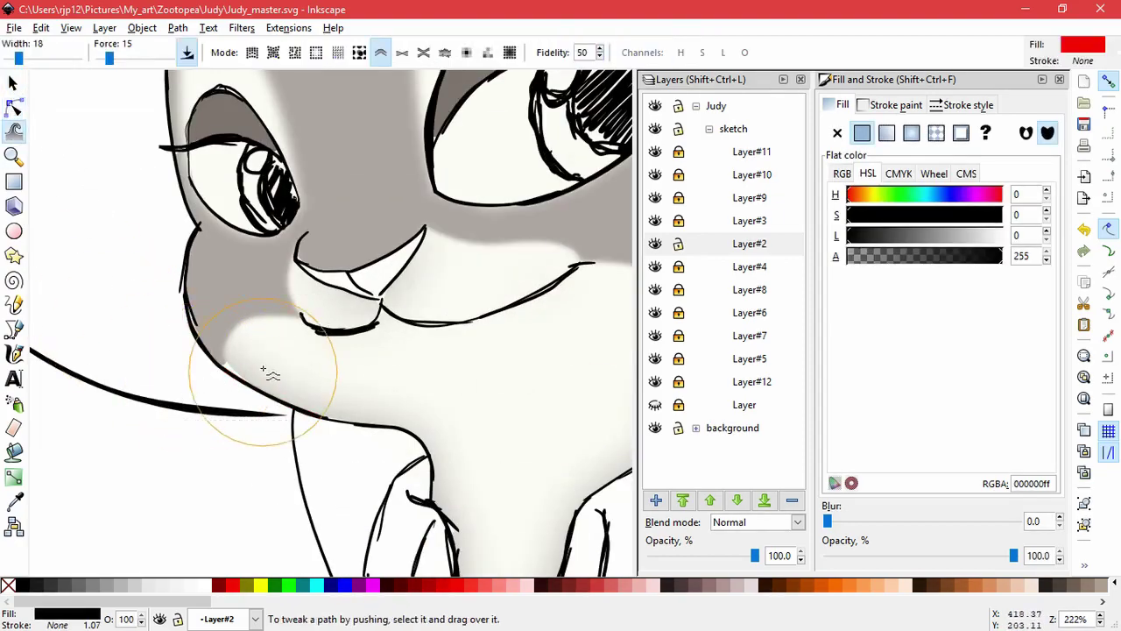
left_click_drag(263, 372, 258, 377)
left_click(13, 83)
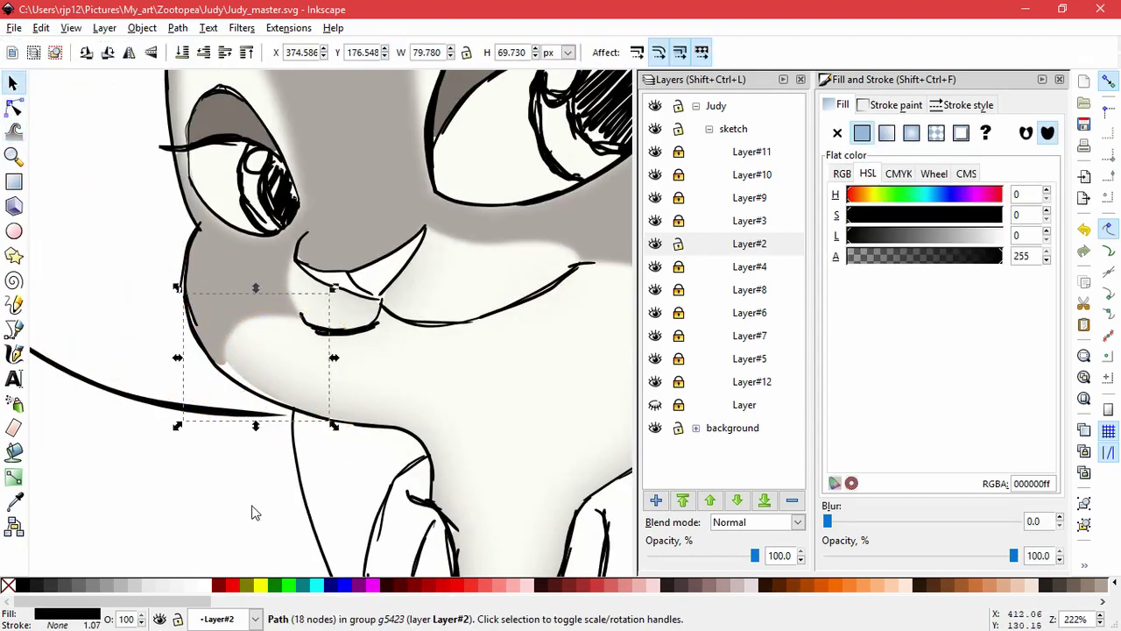
left_click(252, 513)
key("5")
Step: Lock Layer#2, unlock Layer#12 and adjust the lower-left nodes of the face colour shapes near the jaw line
scroll(258, 425, "up", 4)
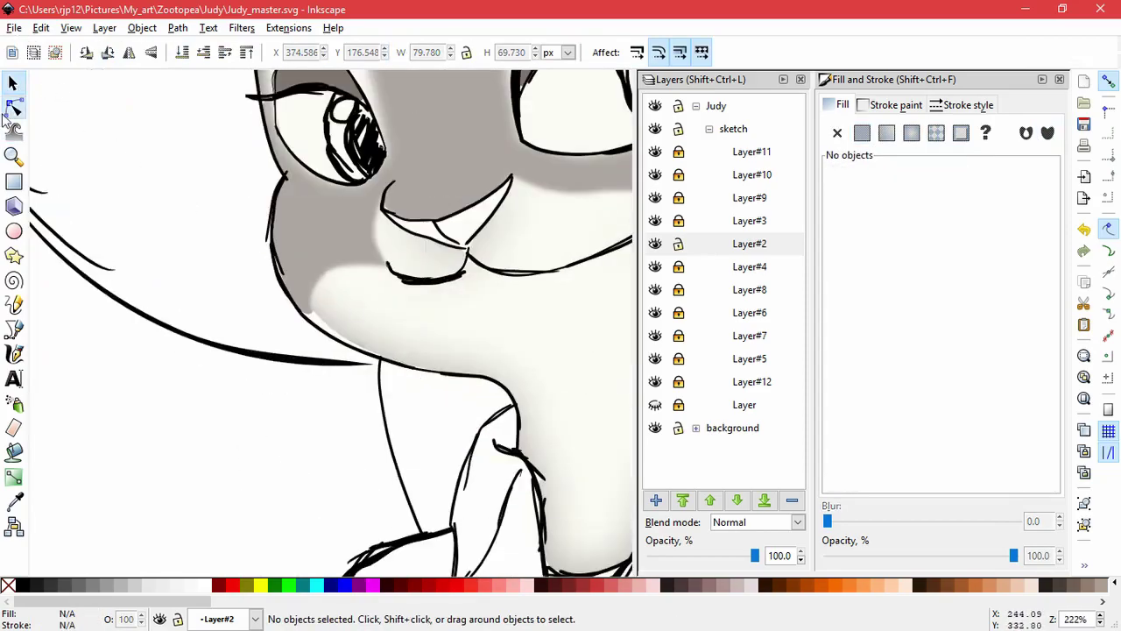
left_click(14, 107)
left_click(678, 244)
left_click(678, 381)
left_click(391, 334)
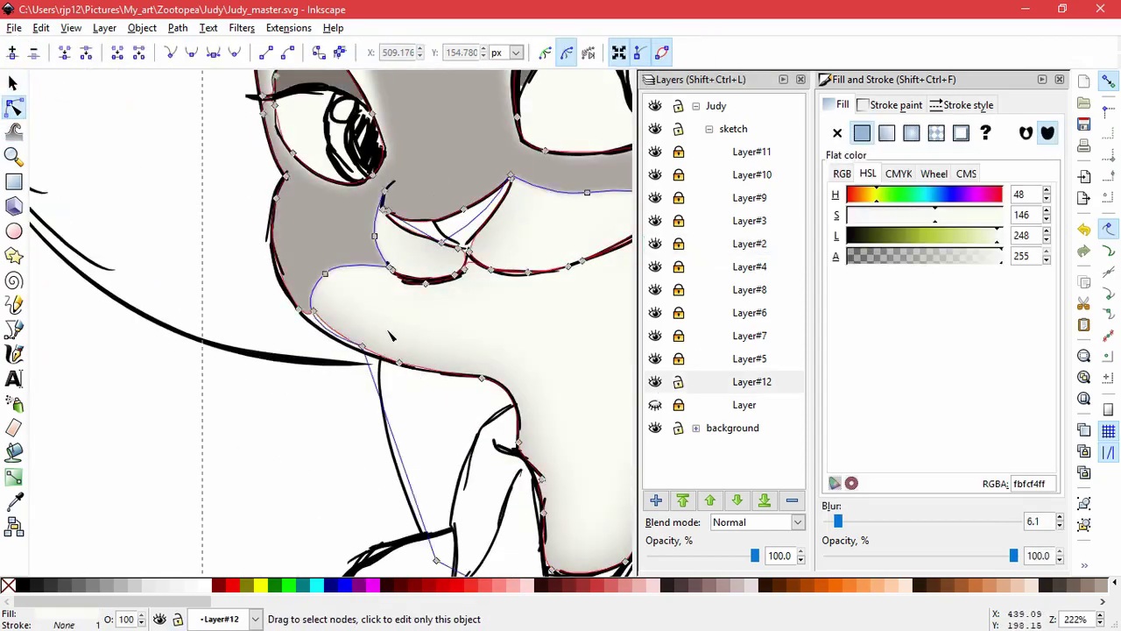
scroll(391, 335, "up", 2)
mouse_move(333, 334)
left_mouse_down()
mouse_move(311, 310)
mouse_move(338, 324)
left_mouse_up()
left_click_drag(379, 378, 384, 366)
Step: Move the lower-left nodes of the grey face shape and the cream muzzle's clipping edge onto the jaw line to close the white gap
left_click(331, 317)
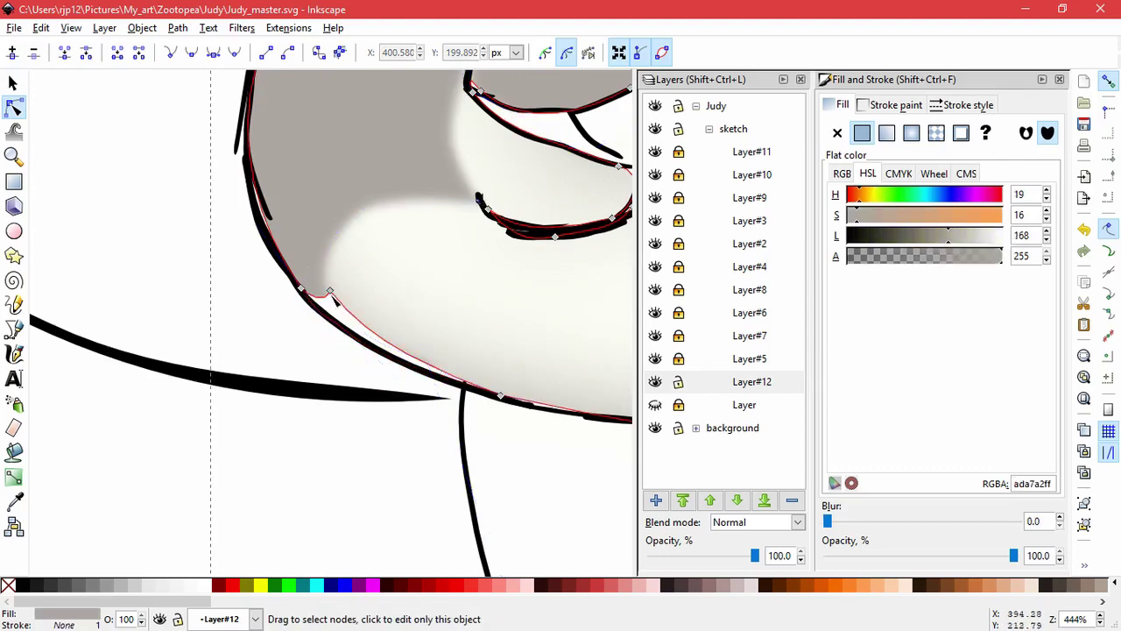
left_click(327, 317)
left_click_drag(389, 368, 394, 369)
left_click_drag(500, 395, 498, 399)
key("Escape")
key("Escape")
left_click(415, 317)
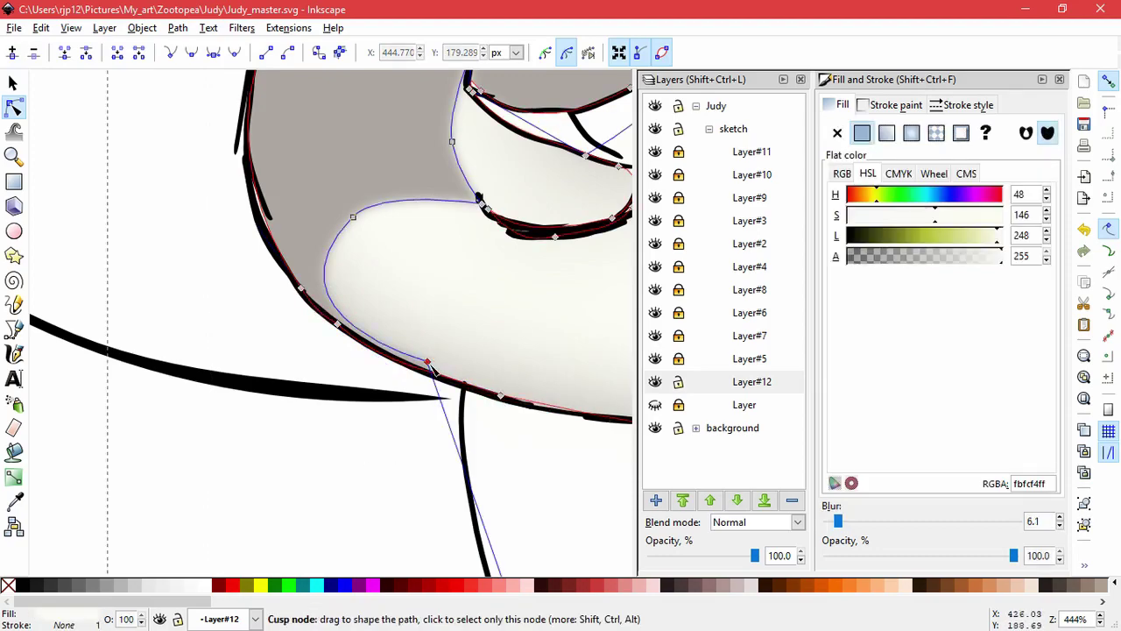
left_click(376, 467)
Step: Sample the grey fur colour from the face as the current fill
scroll(381, 473, "down", 3)
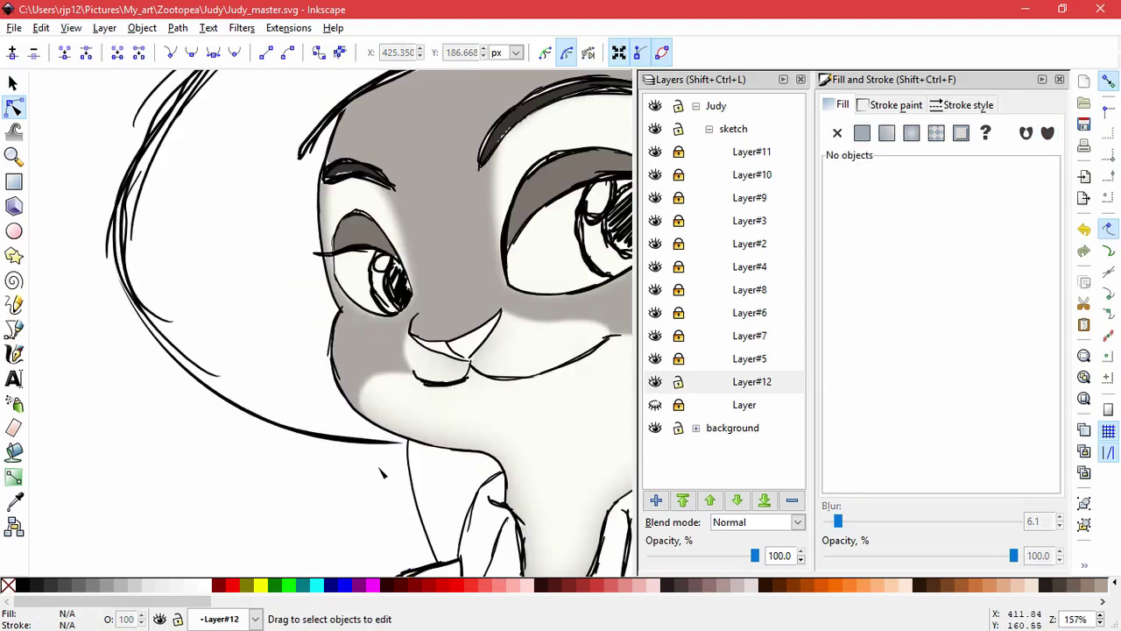
scroll(381, 473, "down", 3)
scroll(514, 433, "up", 1)
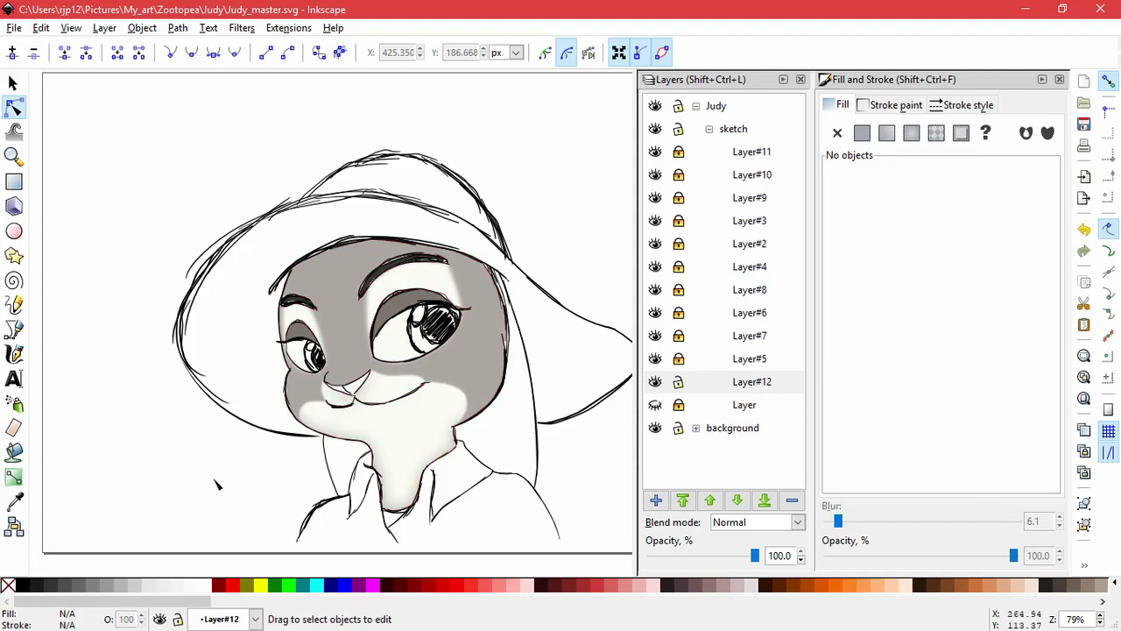
left_click_drag(556, 440, 475, 430)
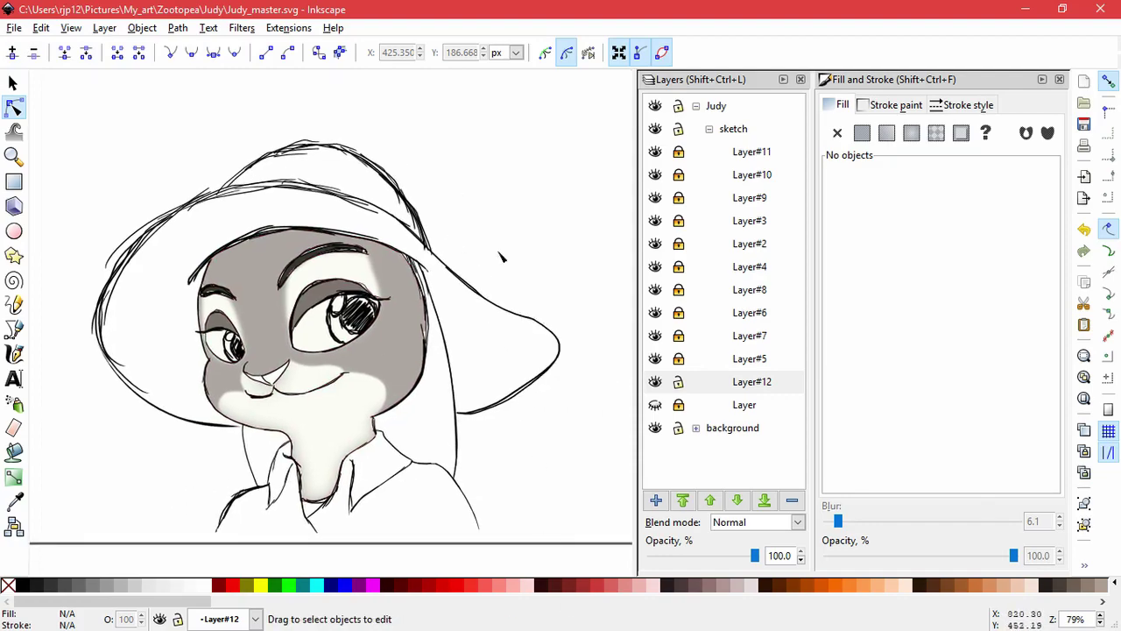
left_click(18, 503)
left_click(403, 353)
Step: Try to bucket-fill the ear areas on both sides of the neck in grey on Layer#12, and delete the trial fill
left_click(14, 453)
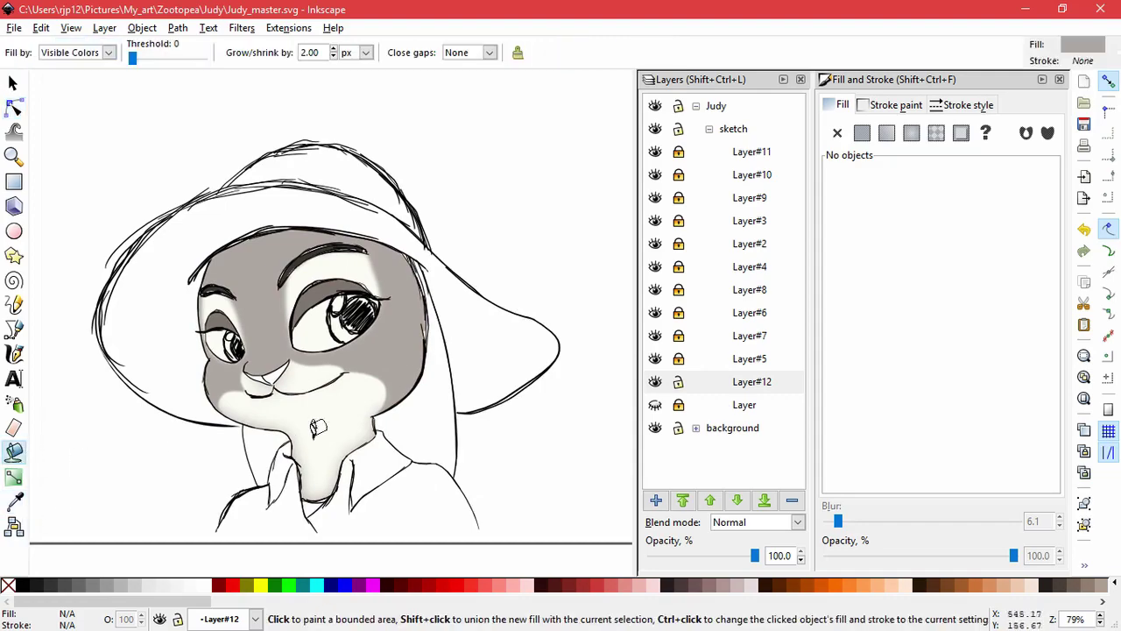
left_click(418, 427)
left_click(280, 427, "shift")
scroll(275, 438, "up", 5)
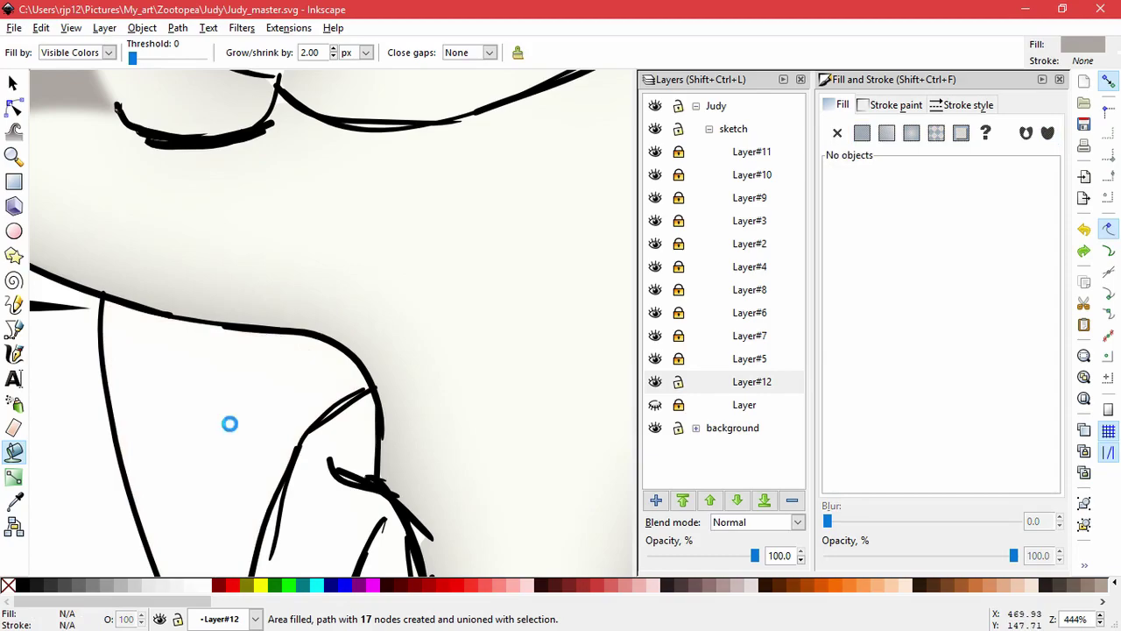
left_click(230, 424)
left_click(186, 450, "shift")
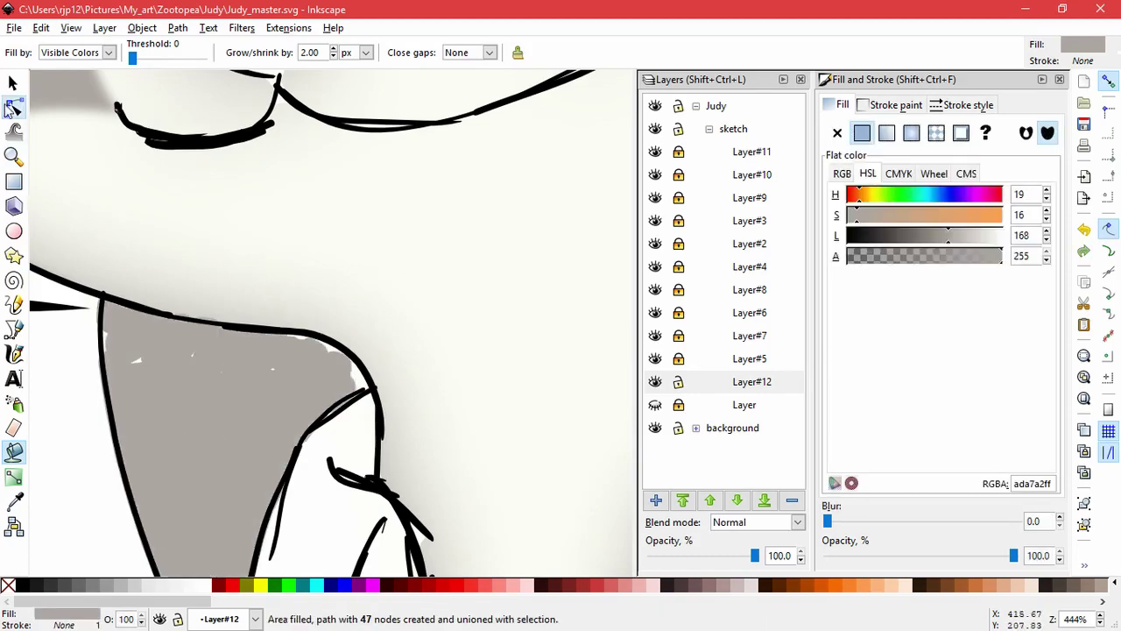
left_click(12, 107)
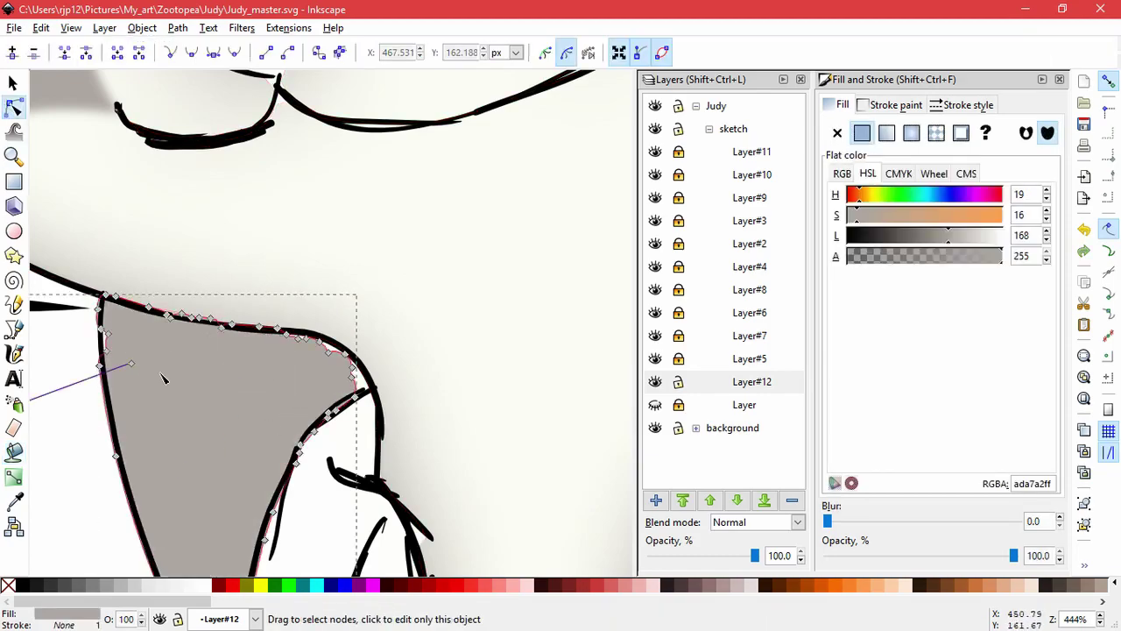
key("Delete")
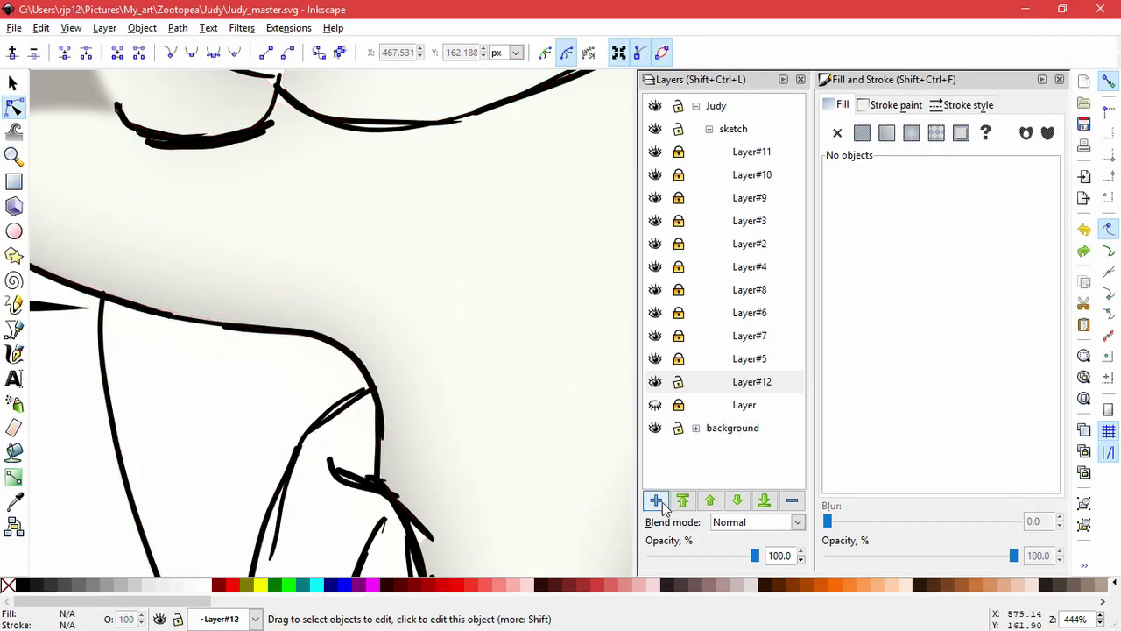
Step: Add a new layer above Layer#12, hide Layer#12 and bucket-fill the ear areas on both sides of the neck in grey
left_click(656, 500)
left_click(623, 375)
left_click(13, 451)
left_click(150, 406)
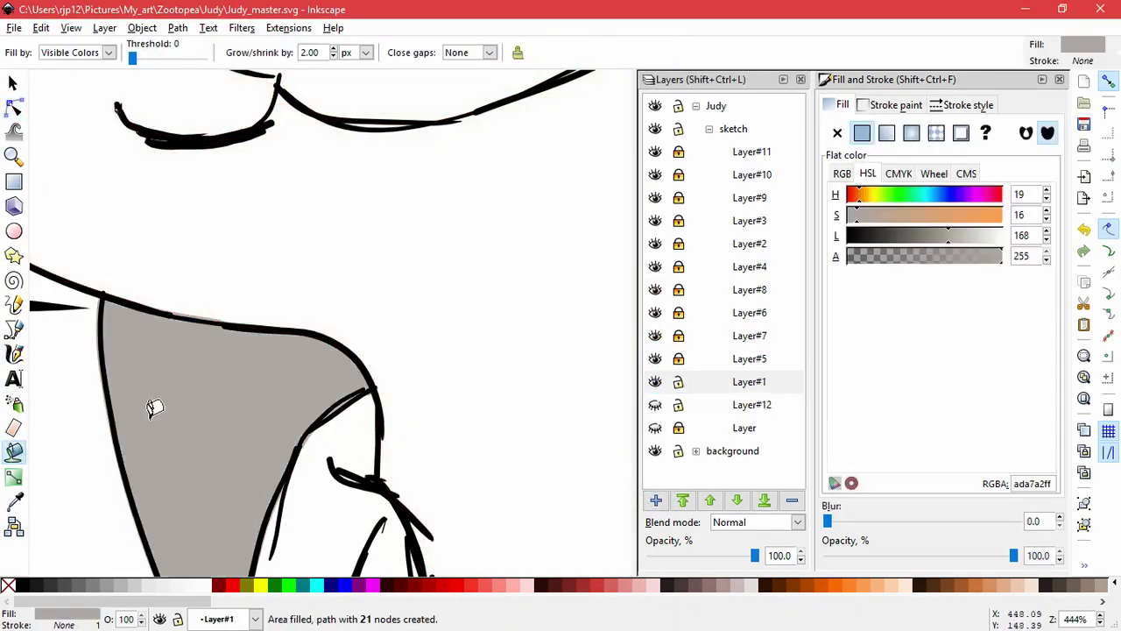
scroll(275, 415, "down", 3)
left_click(382, 416)
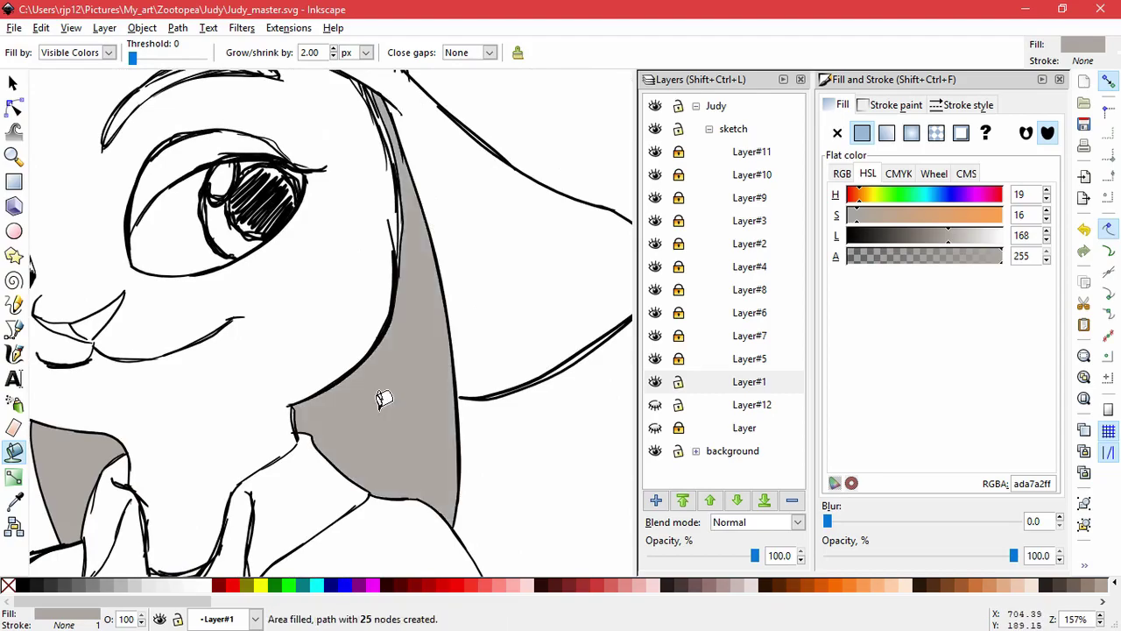
scroll(345, 400, "down", 1)
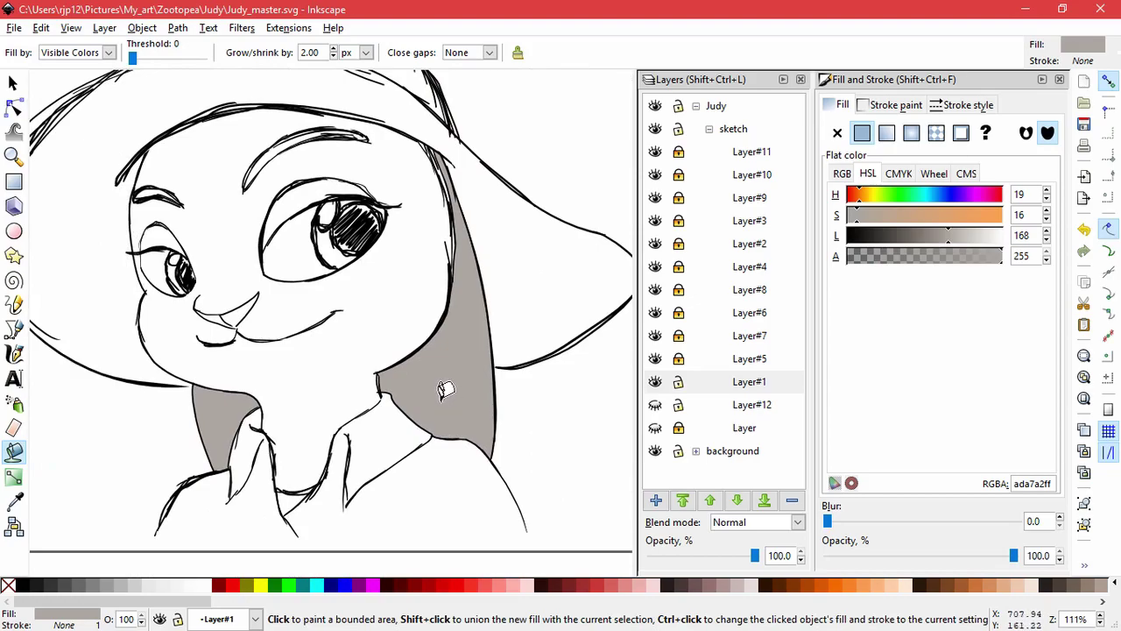
Step: Draw a closed Bezier shape over the right ear, curved along the inner-ear edge and overlapping the face and collar
left_click(13, 329)
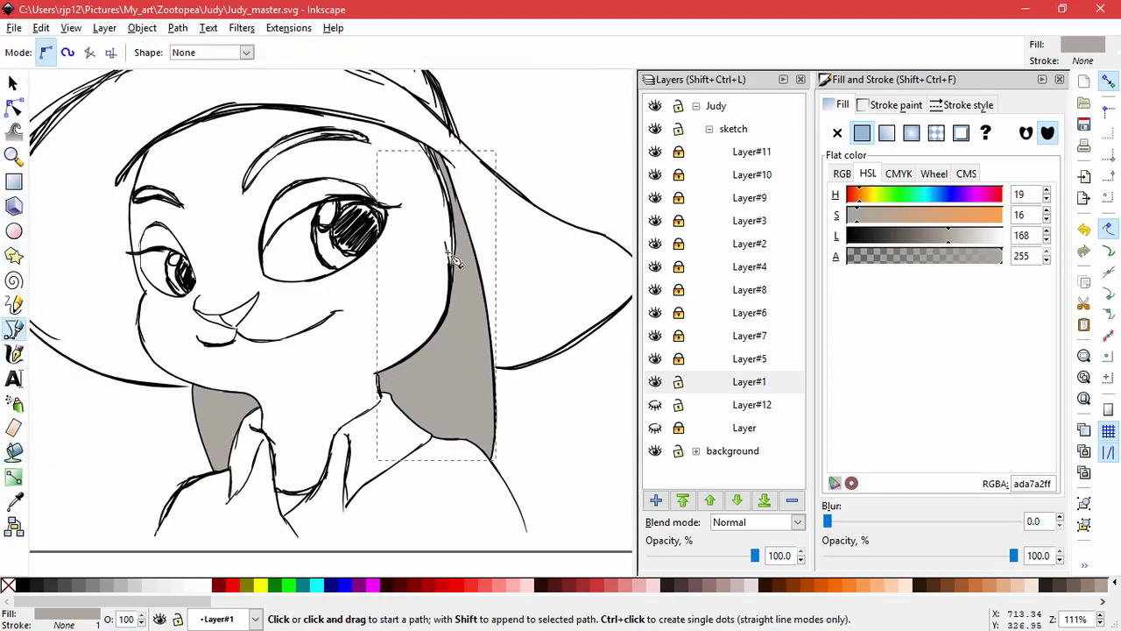
left_click(445, 184)
left_click_drag(472, 459, 463, 566)
left_click(337, 346)
left_click(445, 183)
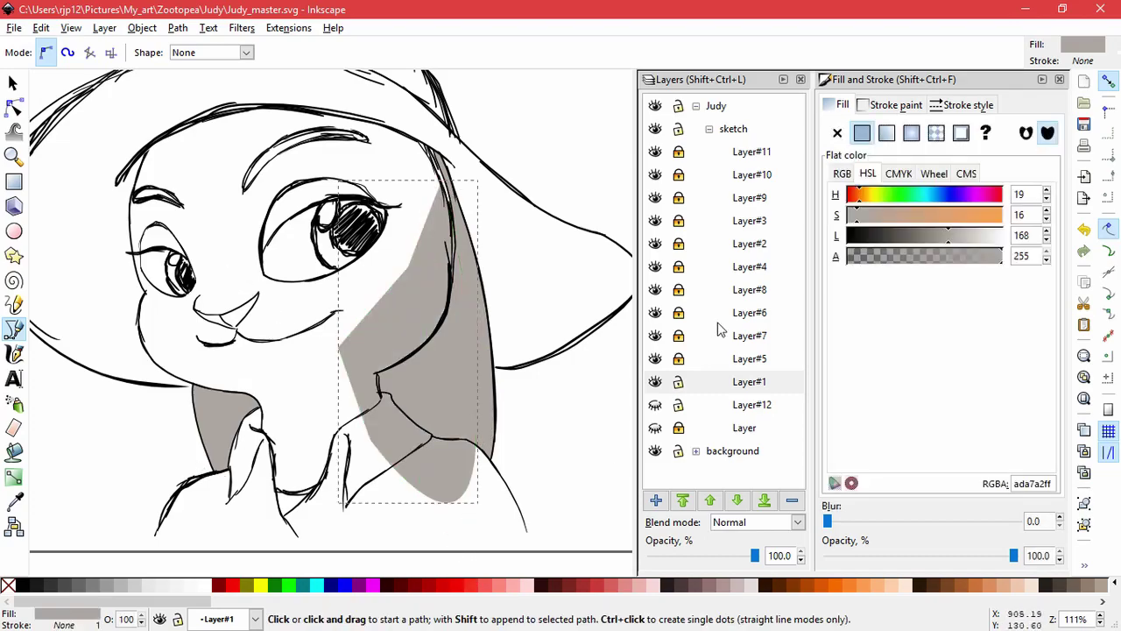
Step: Try the cream muzzle colour from Layer#12 as the fill of the right inner-ear shape
left_click(13, 502)
left_click(313, 361)
left_click(655, 405)
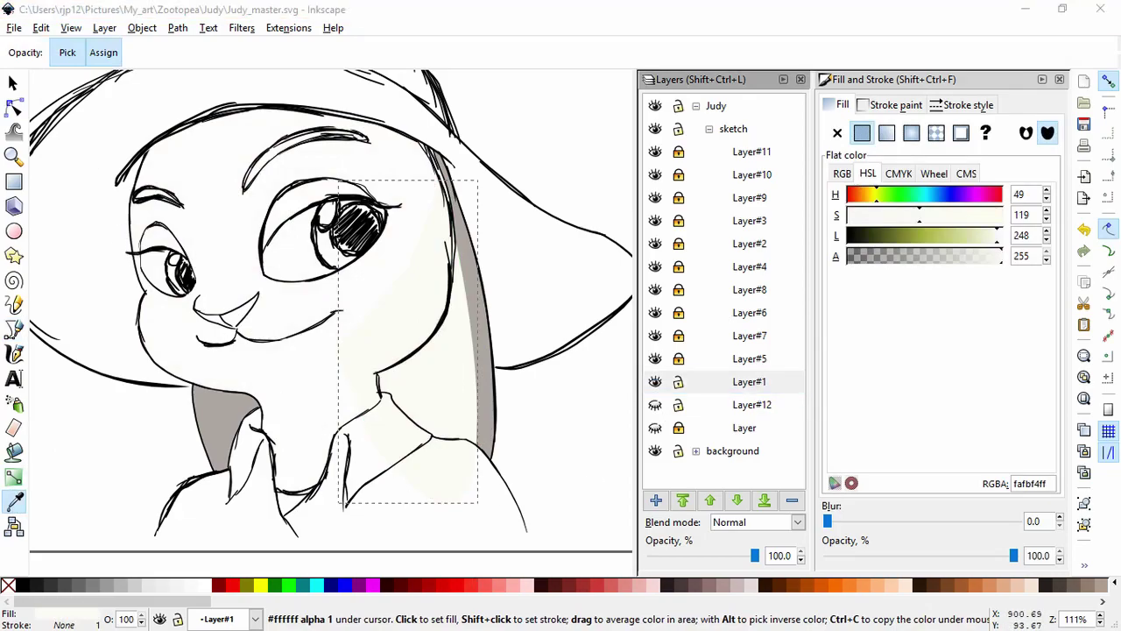
Step: Set the right inner-ear shape's fill to RGBA B35B61ff and raise its lightness to 187
left_click_drag(1049, 484, 1002, 490)
type("B35B61ff")
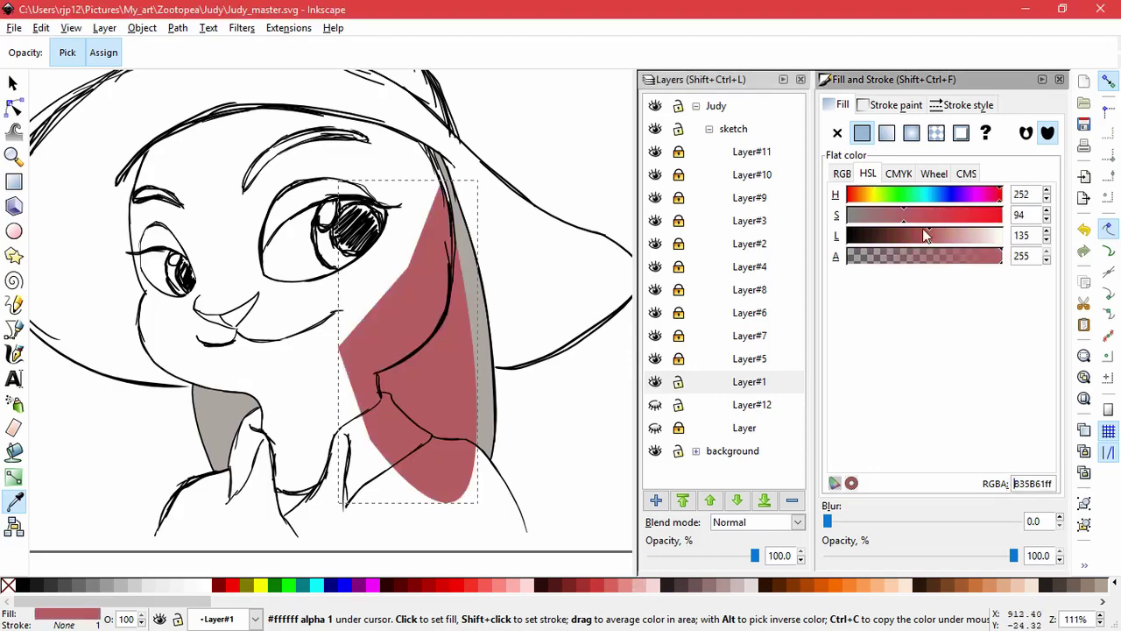
left_click_drag(926, 234, 960, 234)
Step: Duplicate the grey right ear fill, set the copy's lightness to 255 and use it to mask the pink inner-ear shape
left_click(9, 83)
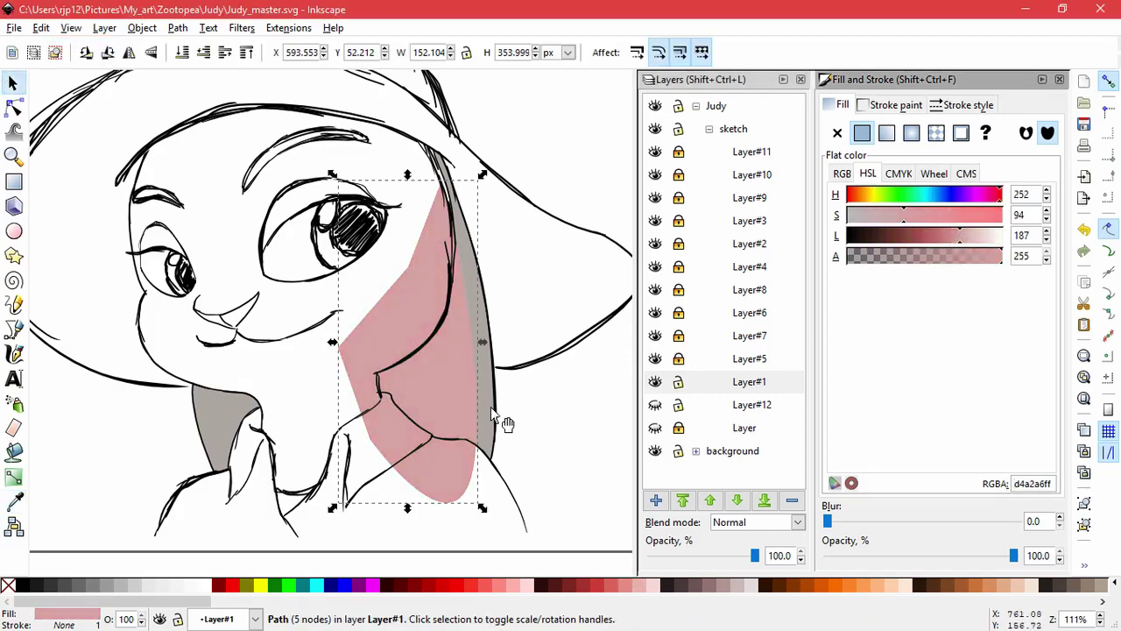
left_click(490, 407)
key("ctrl+d")
left_click_drag(964, 235, 1083, 238)
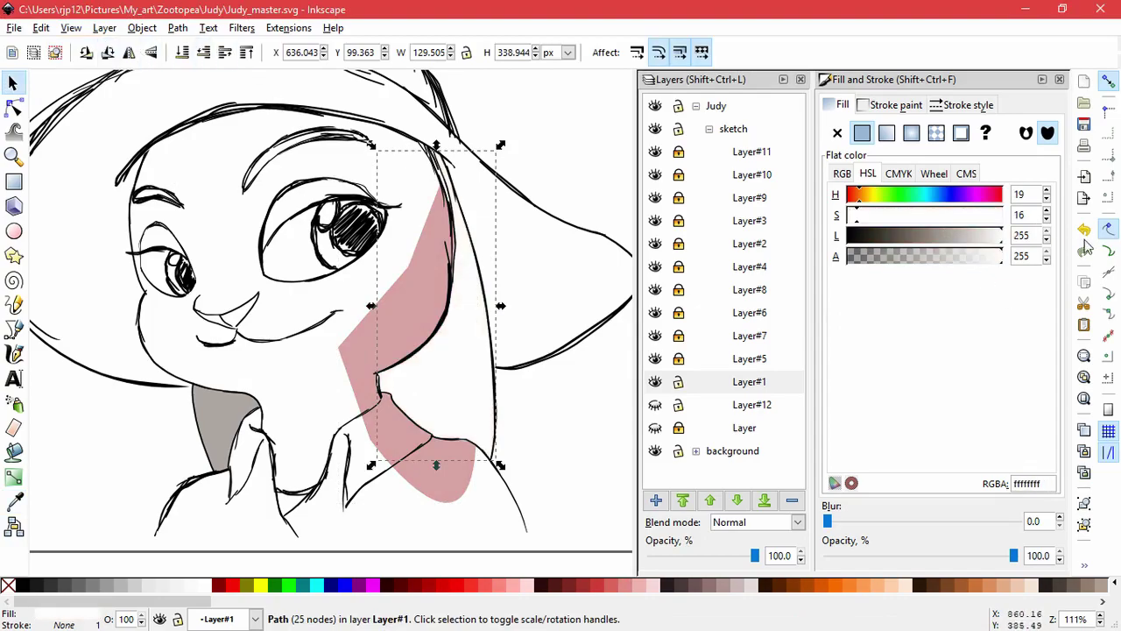
left_click(394, 303, "shift")
left_click(154, 28)
left_click(365, 154)
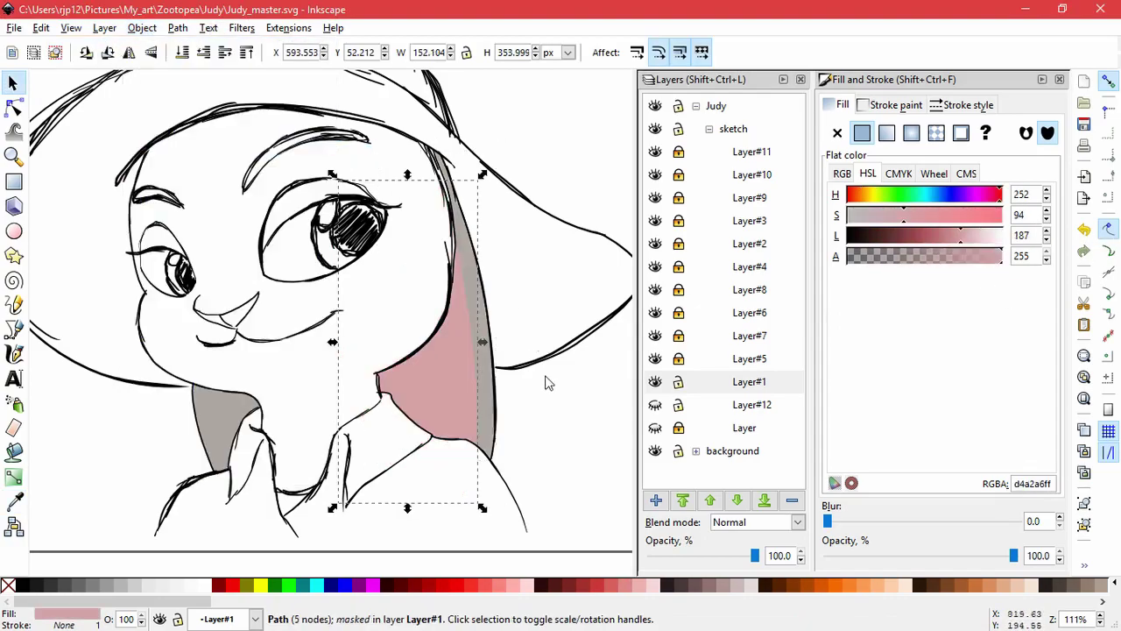
key("Escape")
Step: Draw a closed Bezier inner-ear shape over the left ear, overlapping the neck and collar
left_click(13, 329)
left_click(200, 377)
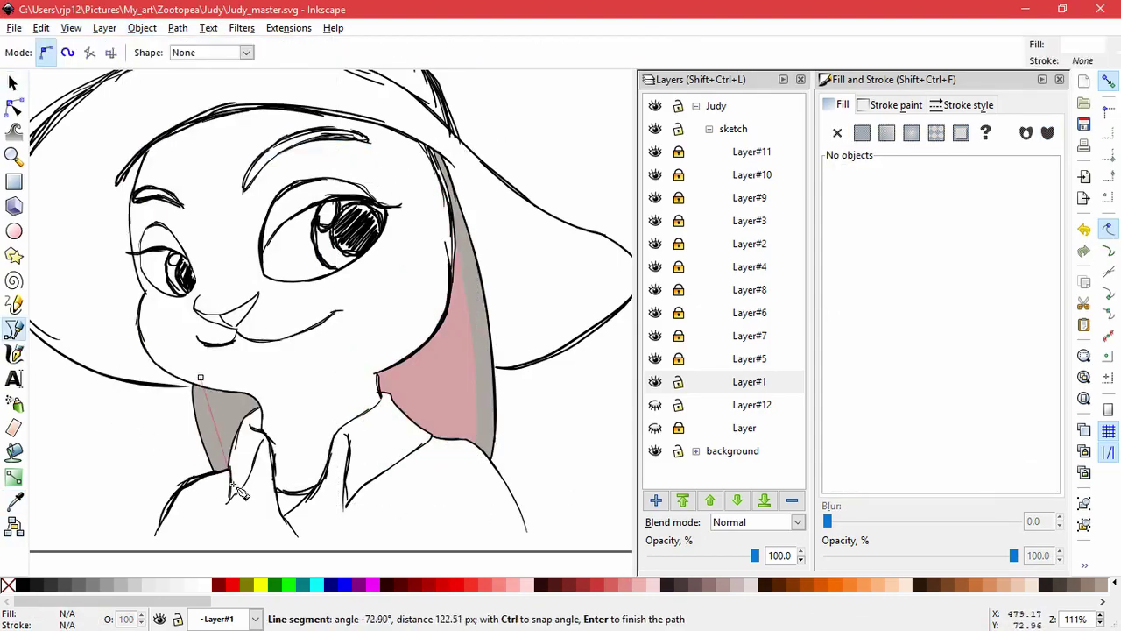
left_click_drag(231, 491, 251, 505)
left_click(296, 394)
left_click(201, 378)
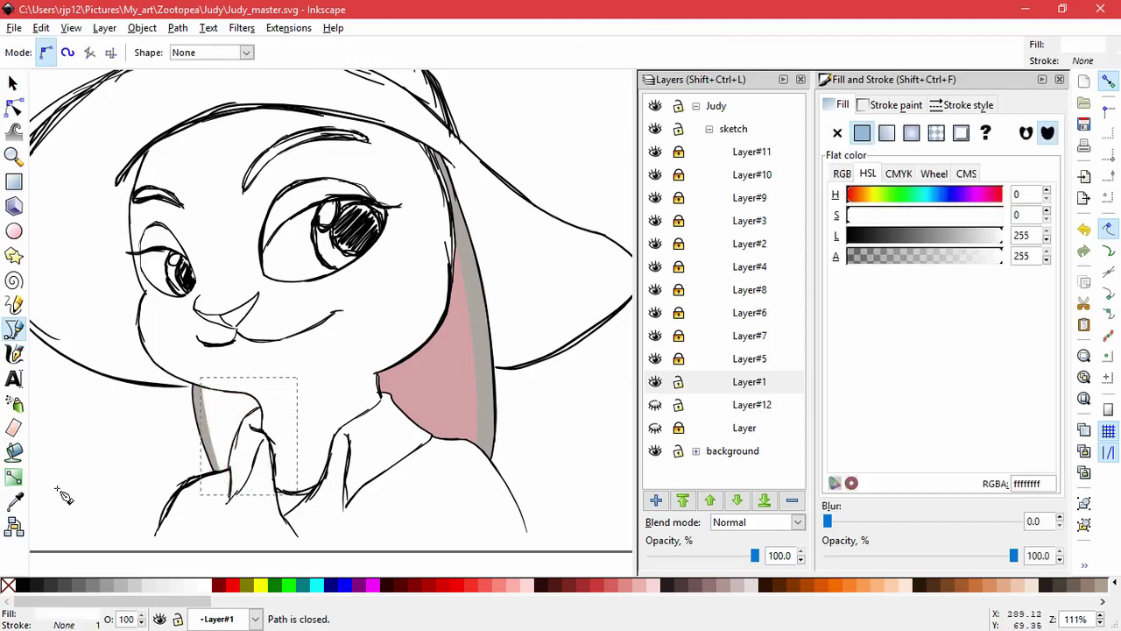
Step: Give the left inner-ear shape the same pink fill as the right inner-ear shape
left_click(14, 502)
left_click(210, 444)
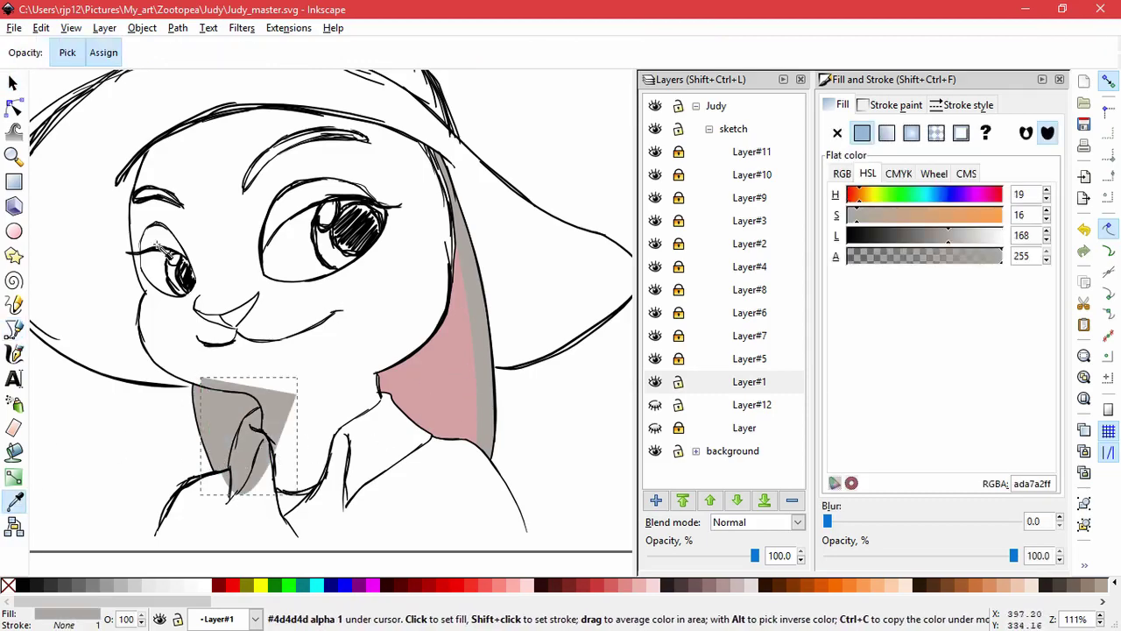
left_click(14, 106)
left_click(451, 368)
left_click_drag(1051, 483, 988, 486)
key("ctrl+c")
left_click(241, 438)
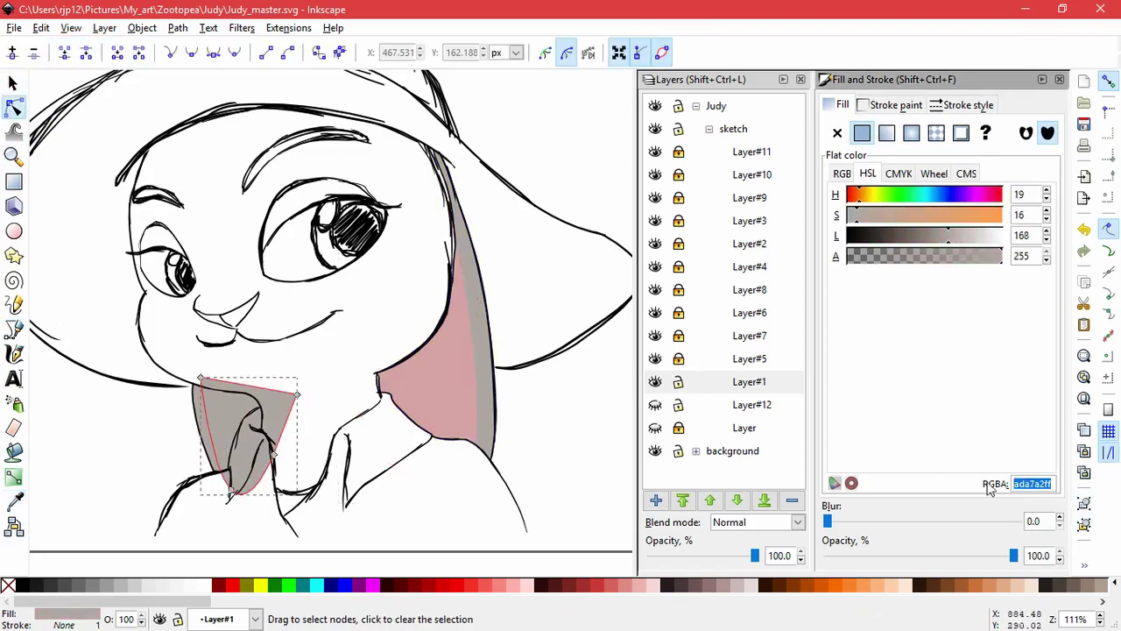
key("ctrl+v")
Step: Duplicate the grey left ear fill, raise the copy to the top, set its lightness to 255 and mask the pink inner-ear shape with it
left_click(120, 436)
left_click(205, 427)
left_click(198, 421)
key("Home")
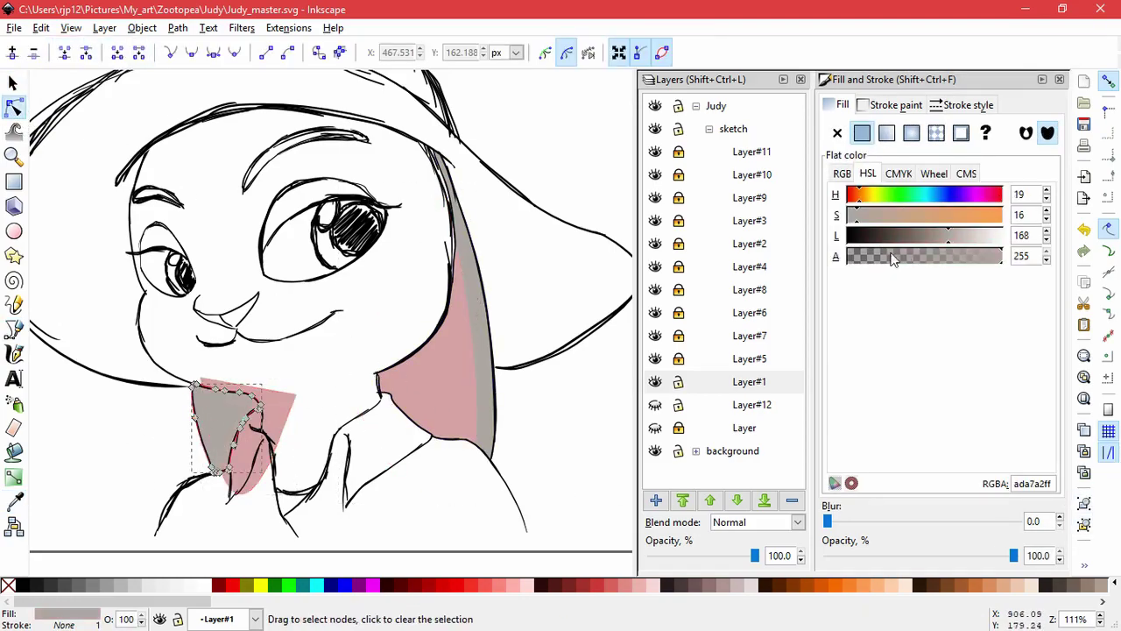
left_click_drag(950, 236, 1067, 254)
left_click(271, 408, "shift")
left_click(142, 27)
mouse_move(161, 152)
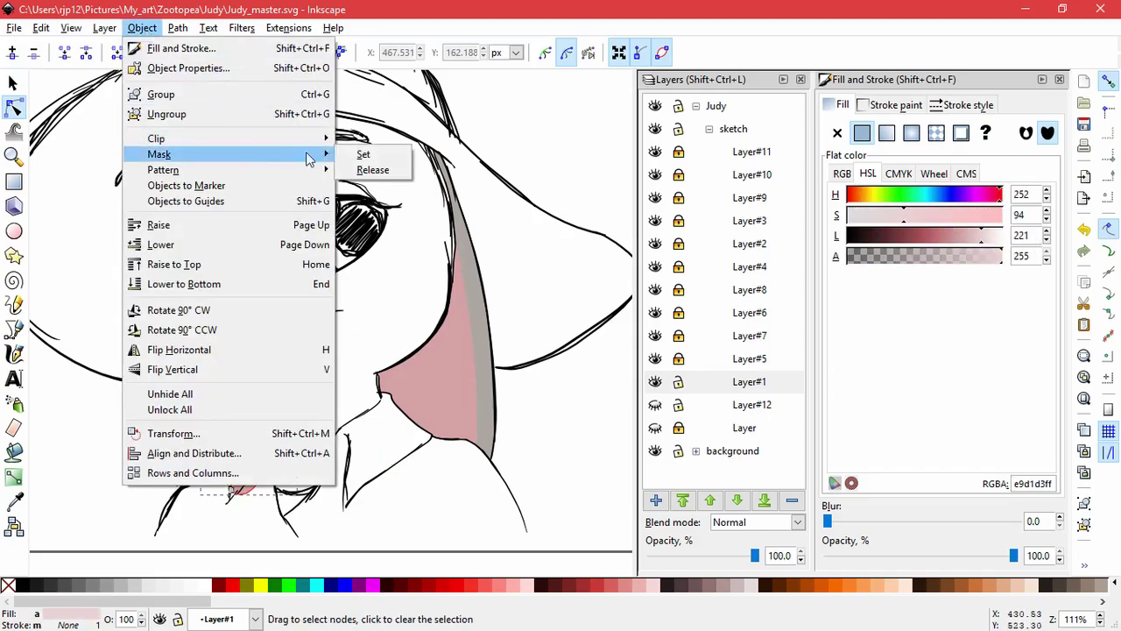
left_click(363, 153)
Step: Preview the face colouring by showing and hiding Layer#12, and add a new layer above Layer#1
left_click(655, 406)
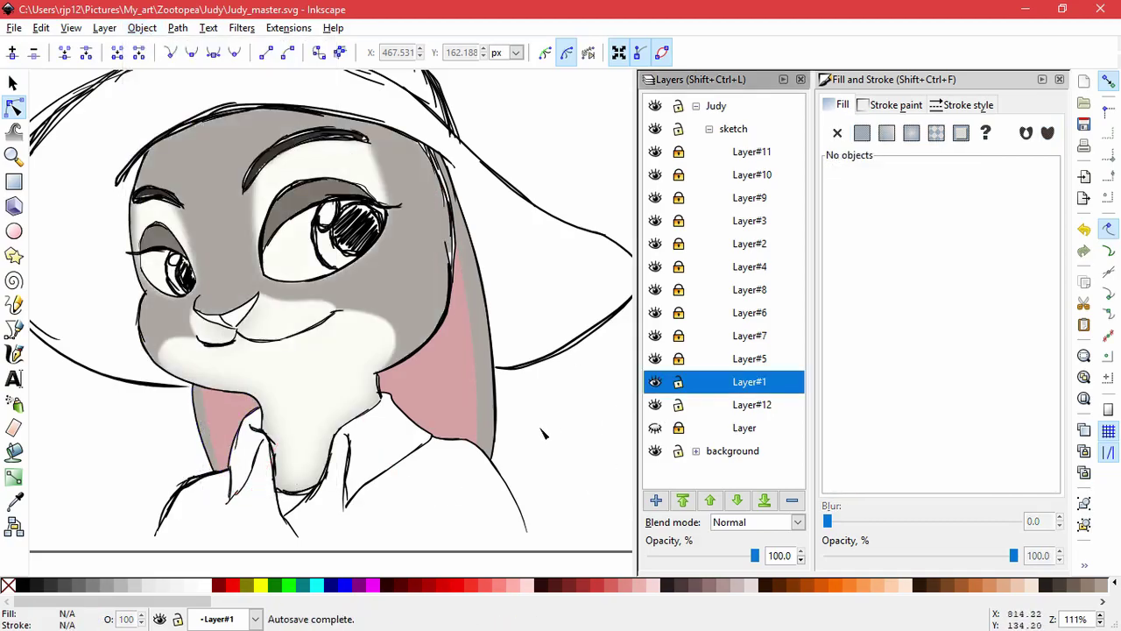
left_click(655, 405)
left_click(656, 499)
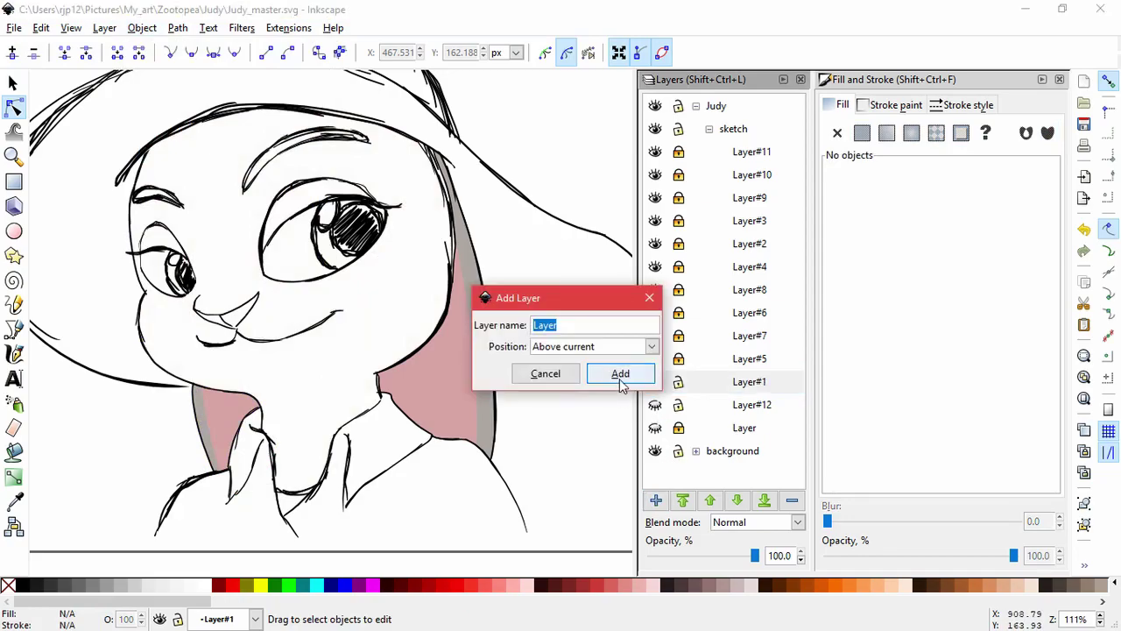
left_click(621, 376)
Step: Bucket-fill the lower iris area of the right eye with RGBA 634B6Eff and raise its lightness to 113
scroll(291, 263, "up", 2)
key("space")
key("Escape")
key("Escape")
key("space")
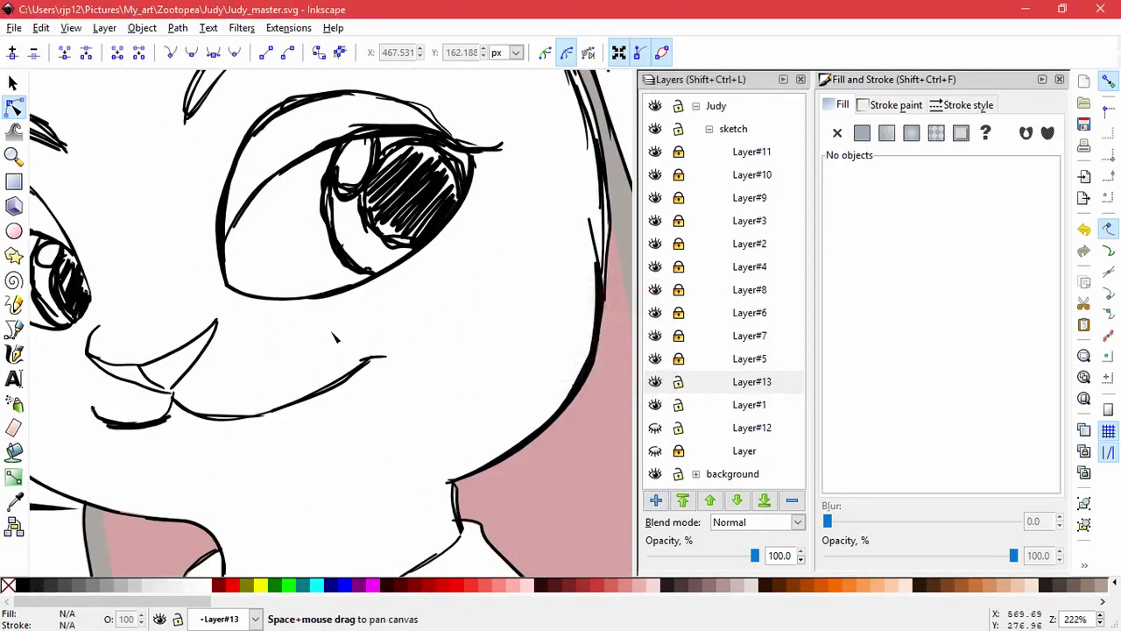
left_click_drag(279, 361, 350, 445)
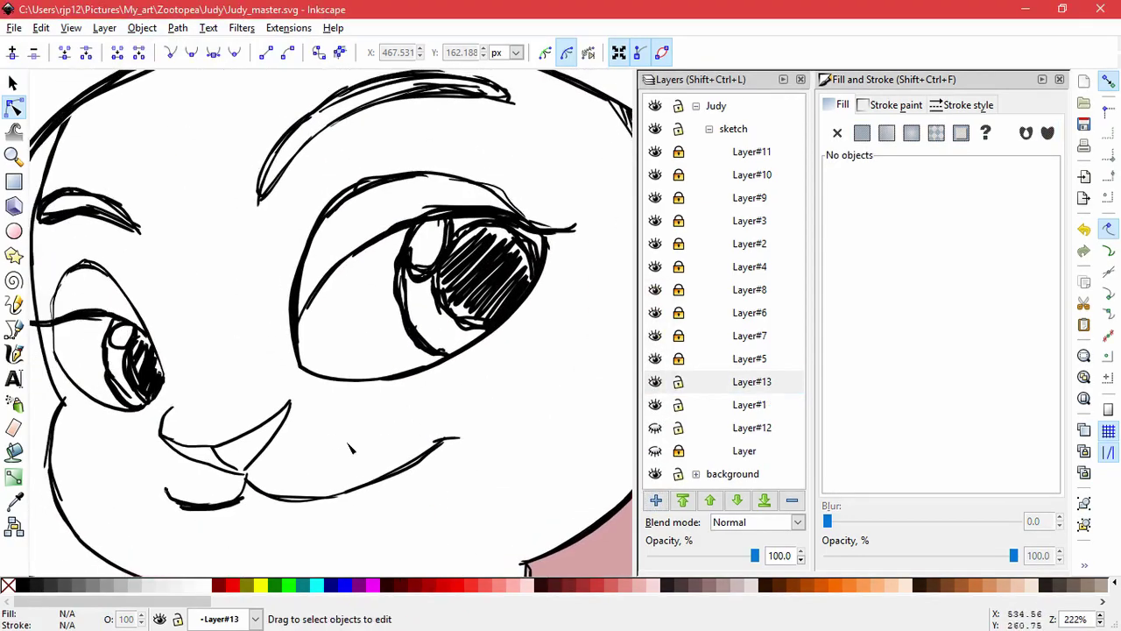
left_click(13, 453)
left_click(513, 340)
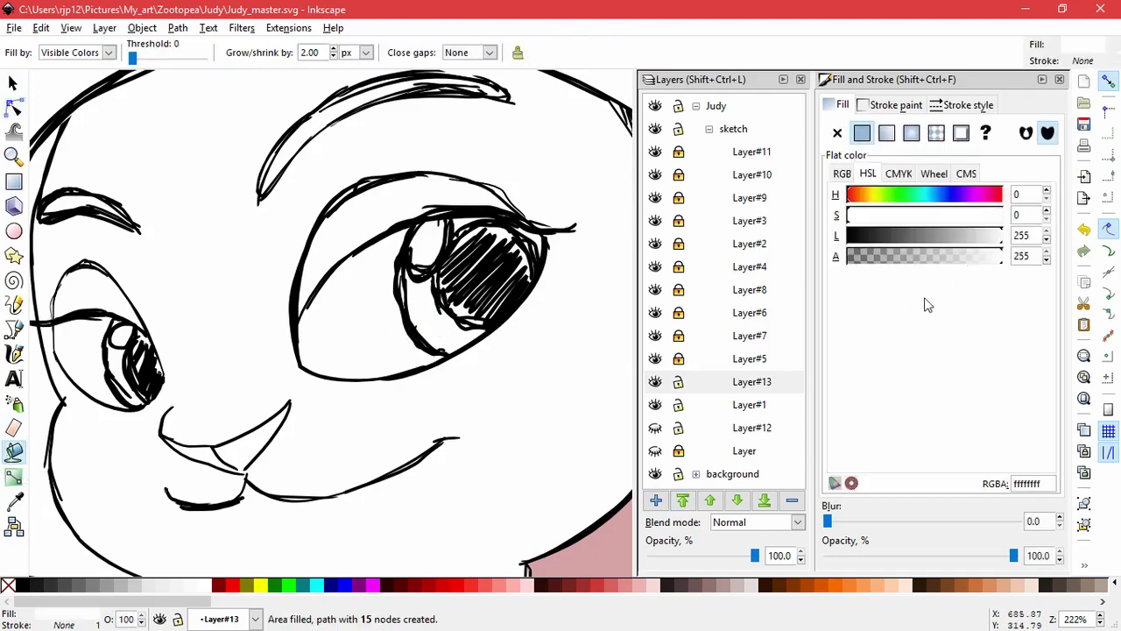
key("ctrl+z")
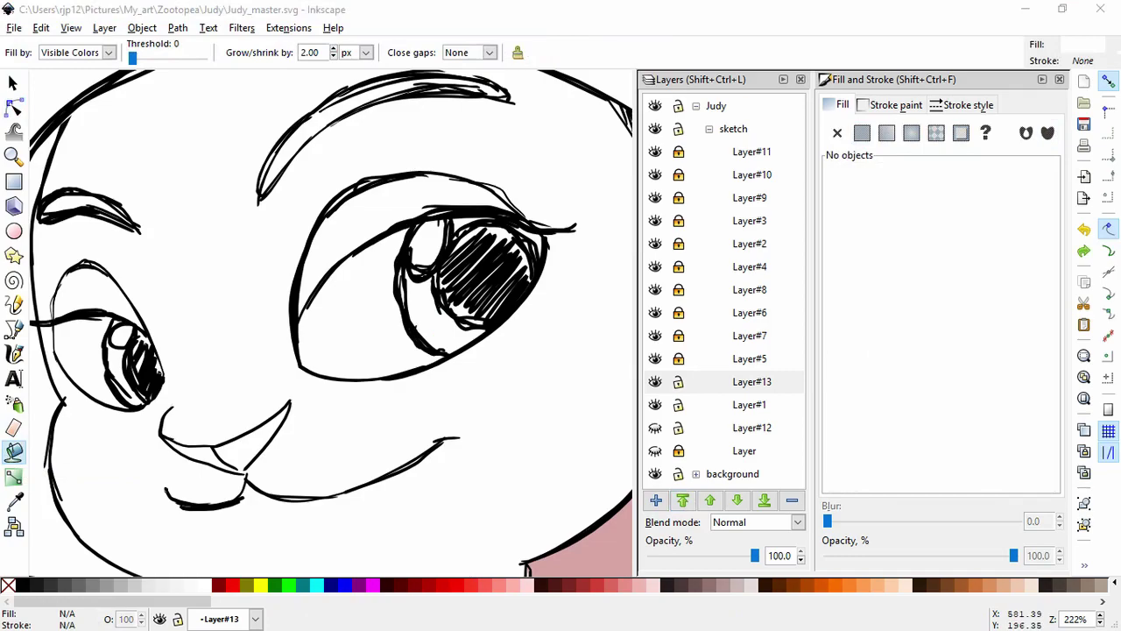
left_click(435, 336)
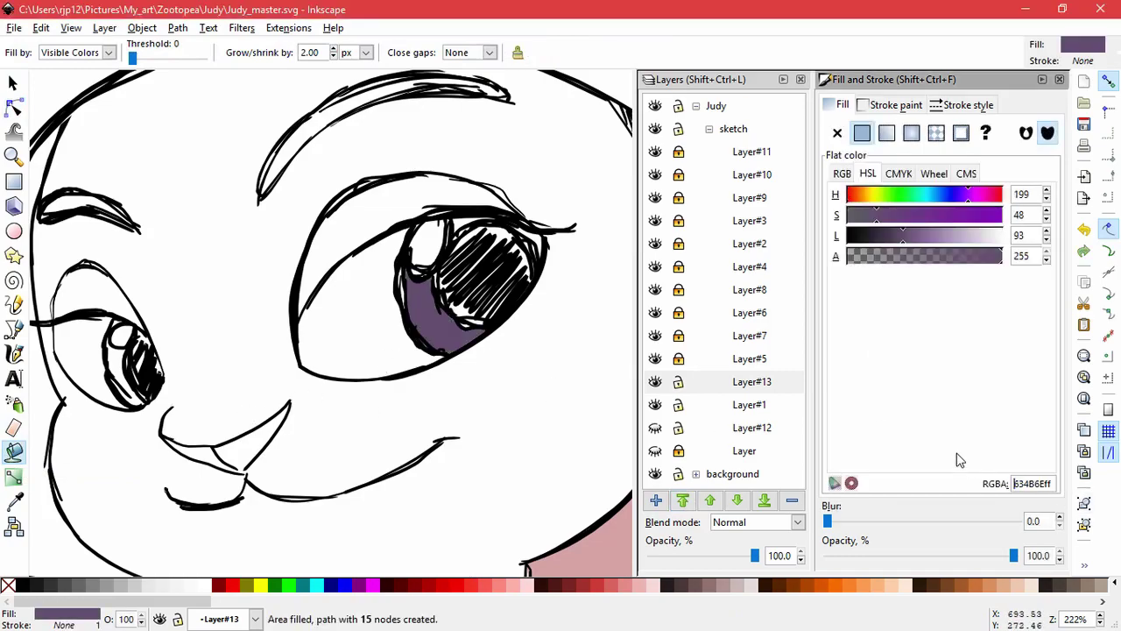
left_click(917, 238)
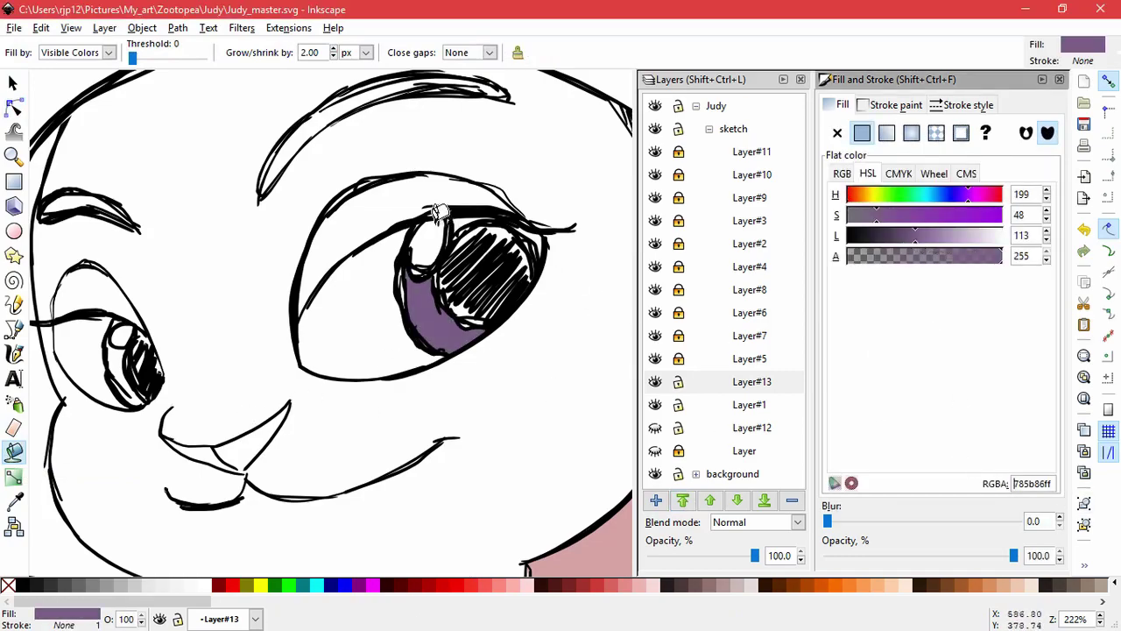
Step: Bucket-fill the upper iris area of the right eye and the iris areas of the left eye with the same purple
left_click(469, 226)
left_click(118, 357)
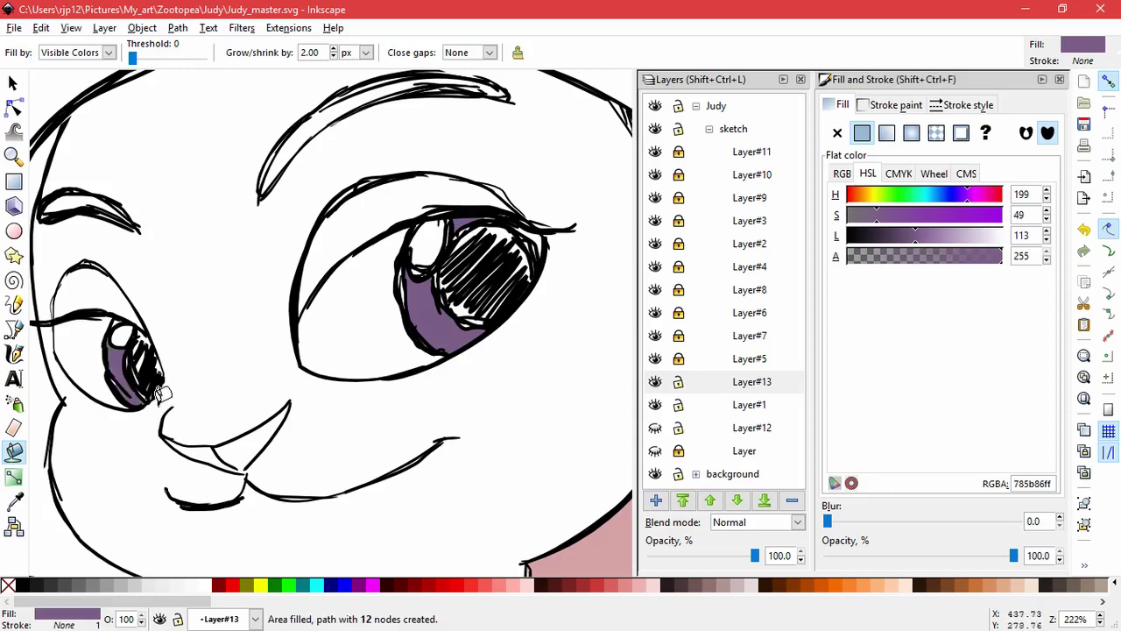
scroll(104, 324, "up", 4)
left_click(153, 300)
scroll(332, 405, "down", 3)
scroll(335, 398, "down", 1)
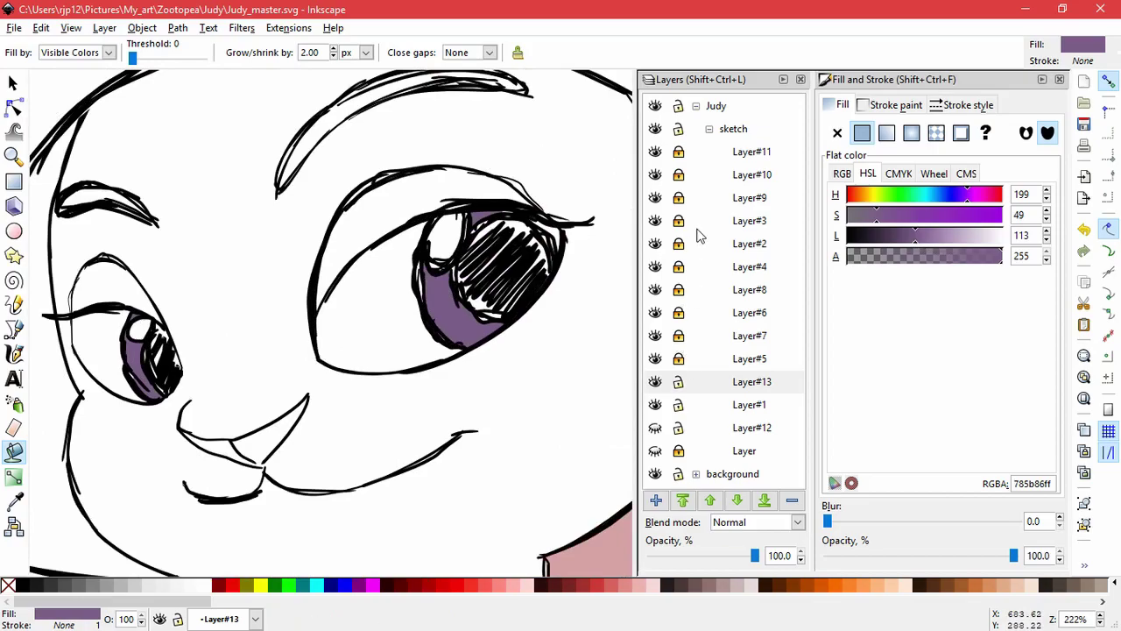
Step: Find the layer holding the pupil line art, unlock Layer#7 and lock Layer#13 and Layer#1
left_click(657, 312)
left_click(657, 313)
left_click(657, 335)
left_click(657, 335)
left_click(678, 336)
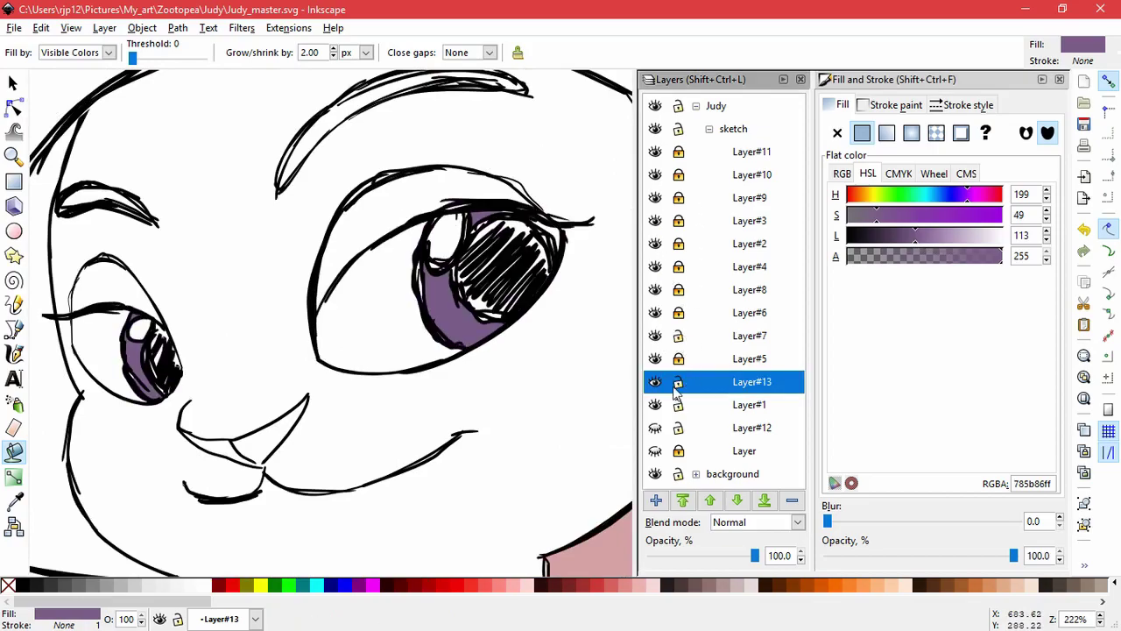
left_click(678, 383)
left_click(678, 404)
Step: Delete the black hatching strokes inside the pupils of both eyes
left_click(13, 107)
left_click(13, 83)
left_click(495, 273)
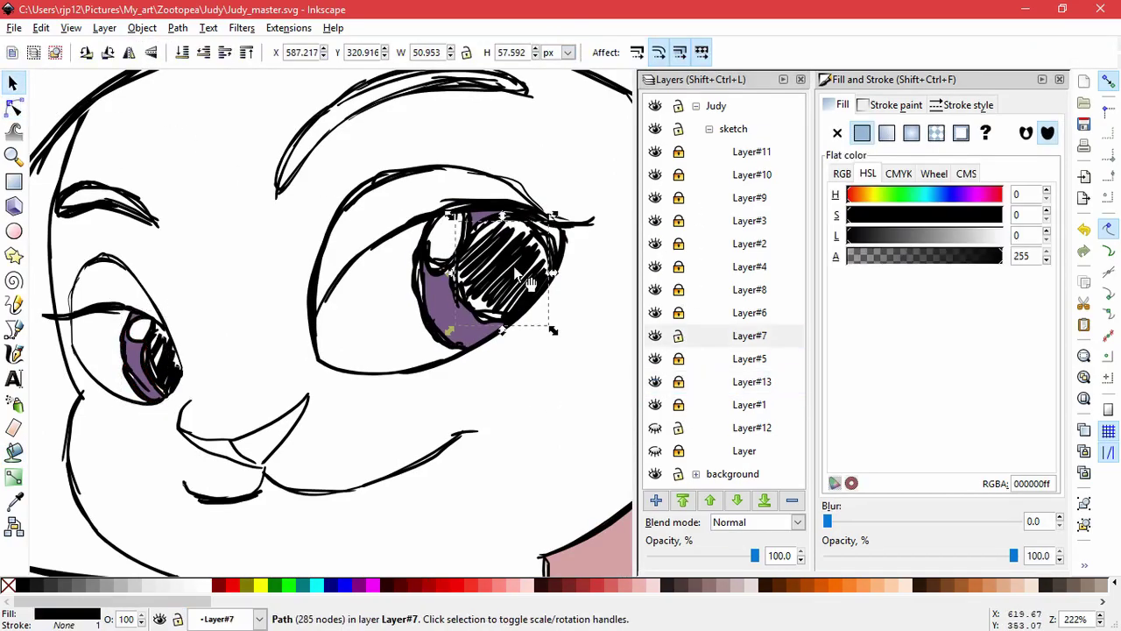
key("Delete")
left_click(164, 360)
key("Delete")
left_click_drag(172, 394, 252, 370)
key("Delete")
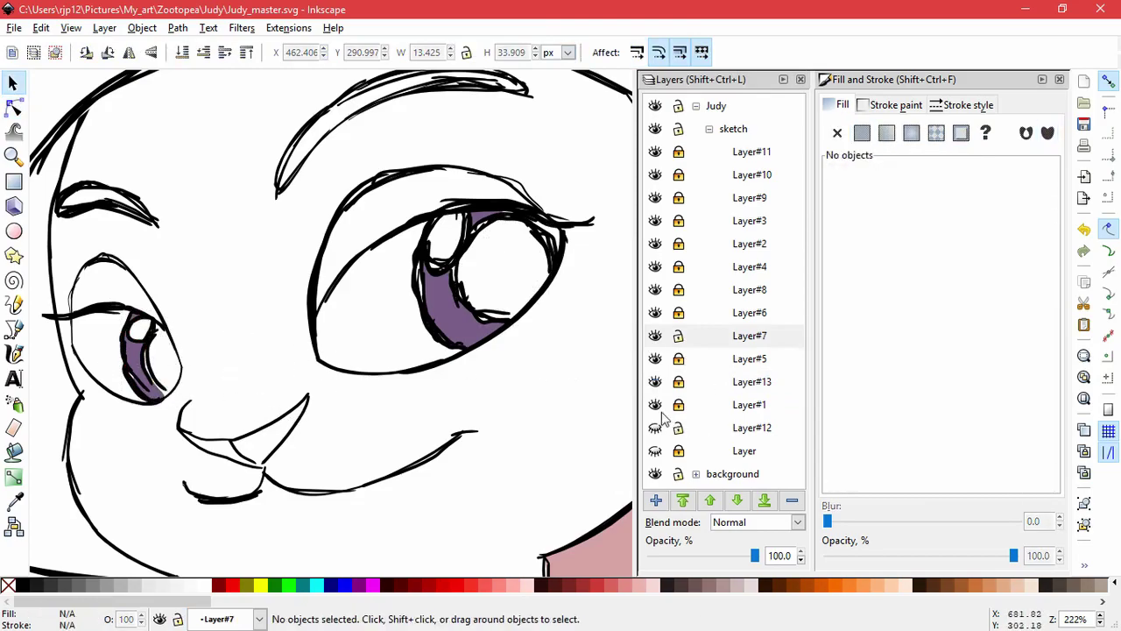
Step: Lock Layer#7 and make Layer#13 the unlocked, current layer
left_click(656, 406)
left_click(656, 406)
left_click(656, 382)
left_click(657, 381)
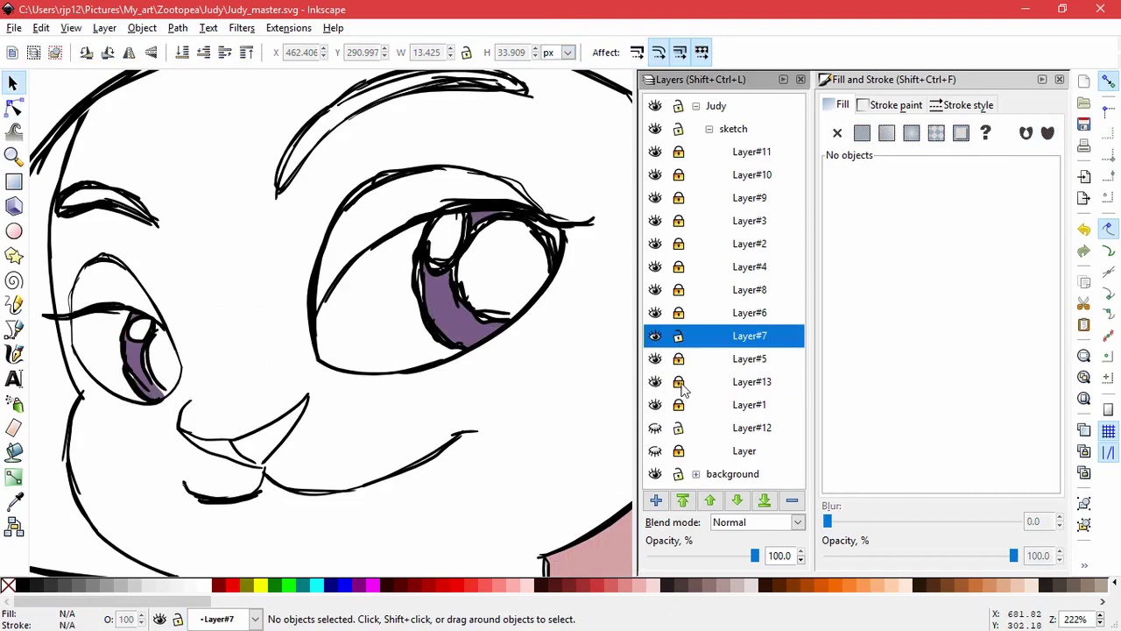
left_click(696, 381)
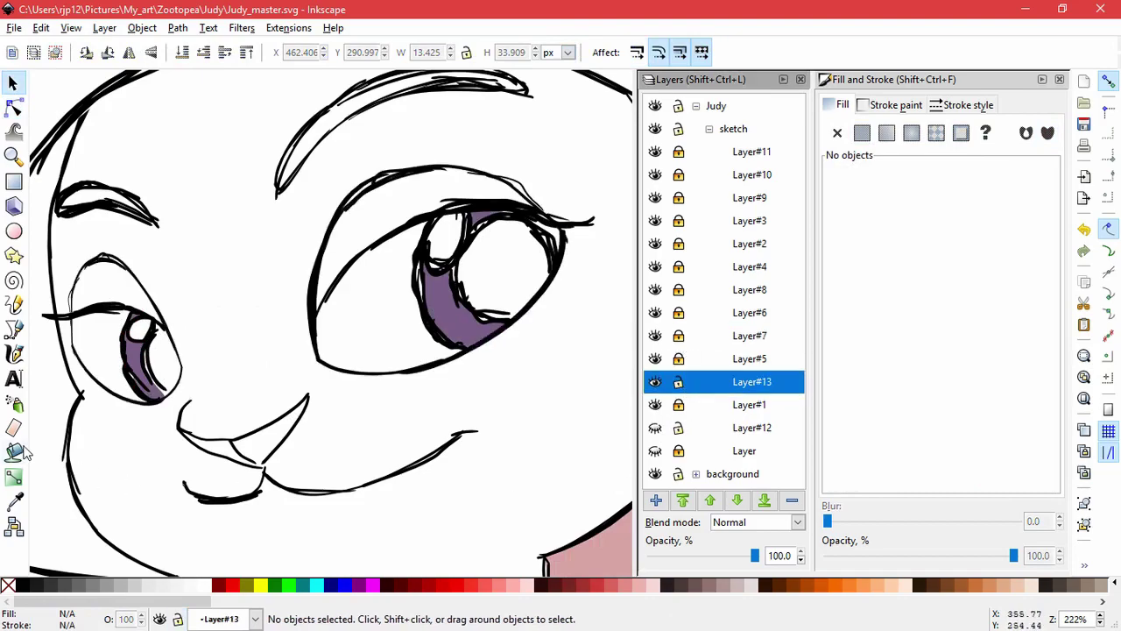
Step: Bucket-fill the pupils of both eyes and lower the lightness of both fills to 27
left_click(21, 450)
left_click(160, 352)
left_click(516, 267)
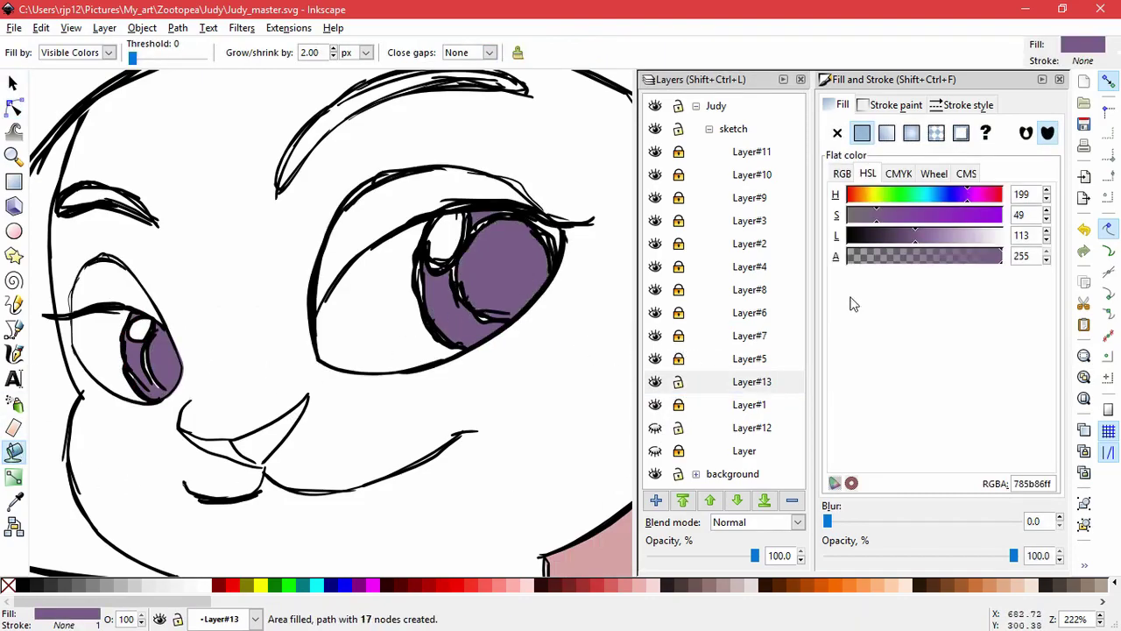
left_click(8, 111)
left_click(163, 357, "shift")
left_click_drag(889, 236, 864, 239)
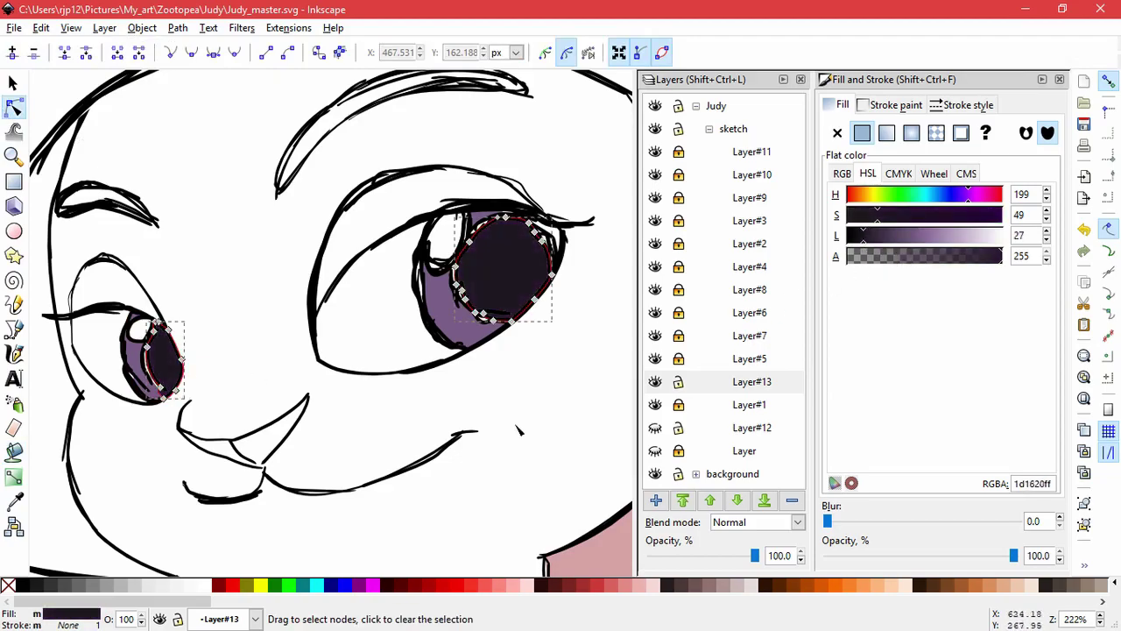
left_click(509, 402)
Step: Reshape the right eye's dark pupil fill by moving its edge nodes over the white gaps in the pupil outline
scroll(514, 388, "down", 4)
scroll(490, 307, "up", 5)
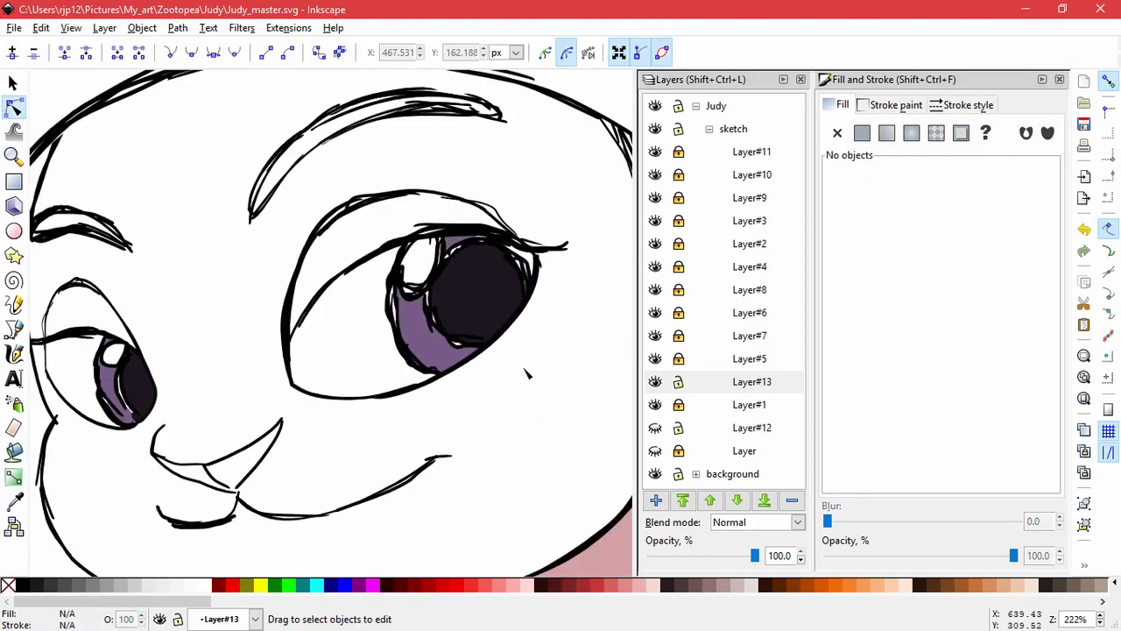
left_click(445, 260)
scroll(396, 276, "up", 4)
left_click_drag(392, 316, 377, 328)
key("ctrl+z")
left_click_drag(388, 219, 365, 225)
left_click_drag(423, 355, 439, 422)
left_click_drag(439, 422, 336, 337)
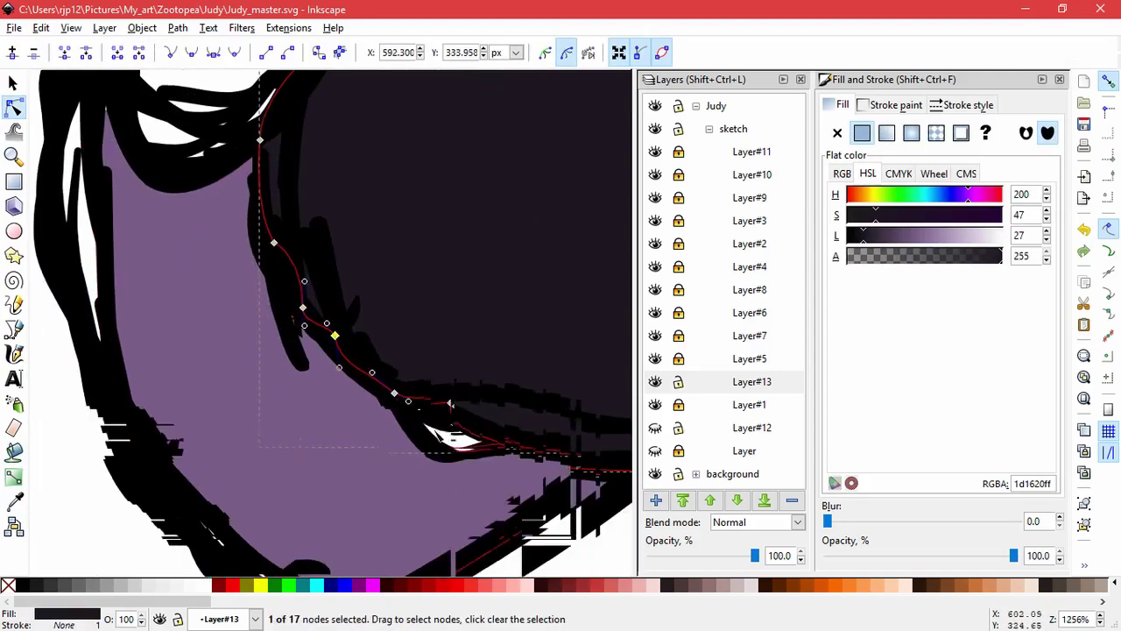
left_click(377, 420)
left_click_drag(436, 442, 443, 420)
left_click_drag(573, 260, 360, 371)
left_click_drag(499, 212, 401, 447)
Step: Bucket-fill the outer-corner gap of the right eye's iris with 785b86ff and stretch its nodes over the neighbouring white slivers
left_click(18, 501)
left_click(14, 452)
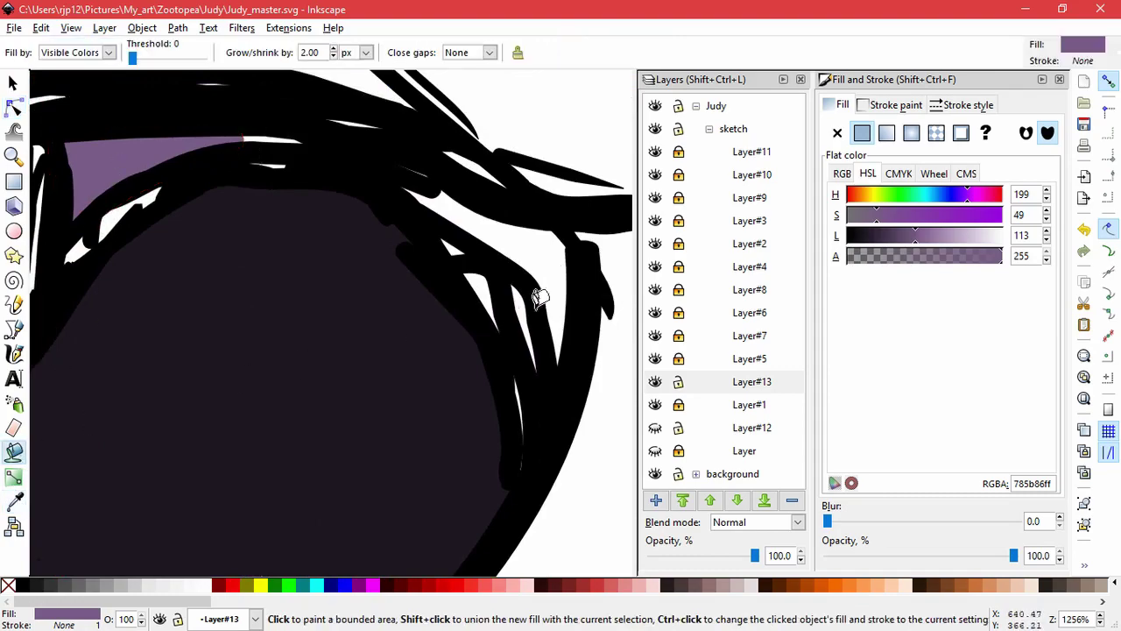
left_click(536, 297)
left_click(13, 106)
left_click_drag(515, 287, 527, 473)
left_click_drag(441, 239, 436, 245)
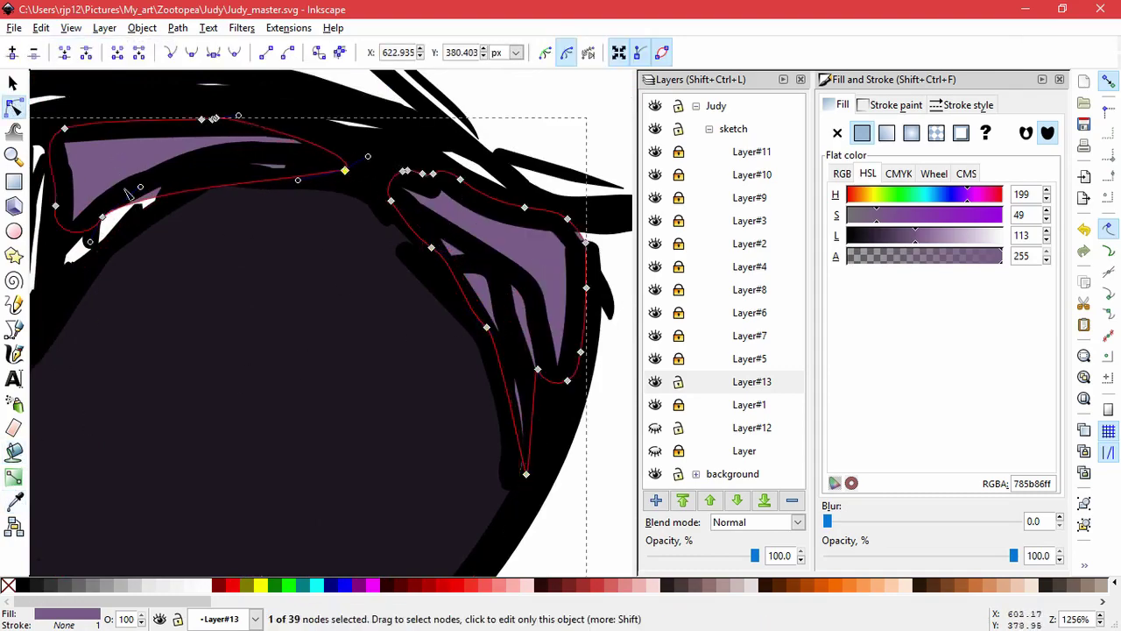
Step: Adjust the nodes of the right eye's upper iris fill to cover the remaining gaps below the eyelid line
left_click(232, 346)
left_click_drag(57, 306, 53, 255)
left_click_drag(89, 324, 318, 282)
left_click_drag(490, 126, 494, 117)
scroll(493, 259, "down", 3)
left_click(483, 488)
left_click(484, 488)
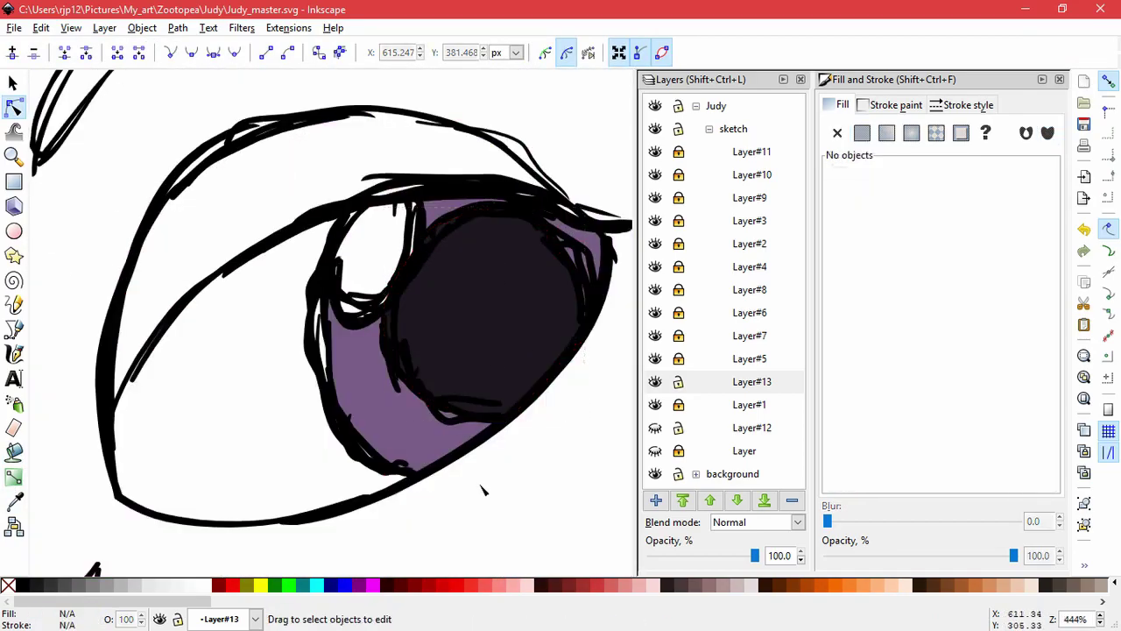
Step: Reshape the left eye's dark pupil fill by moving its edge nodes out over the gaps in the pupil outline
scroll(483, 488, "down", 3)
left_click_drag(453, 493, 476, 394)
scroll(268, 386, "up", 4)
left_click(265, 388)
left_click_drag(232, 447, 208, 441)
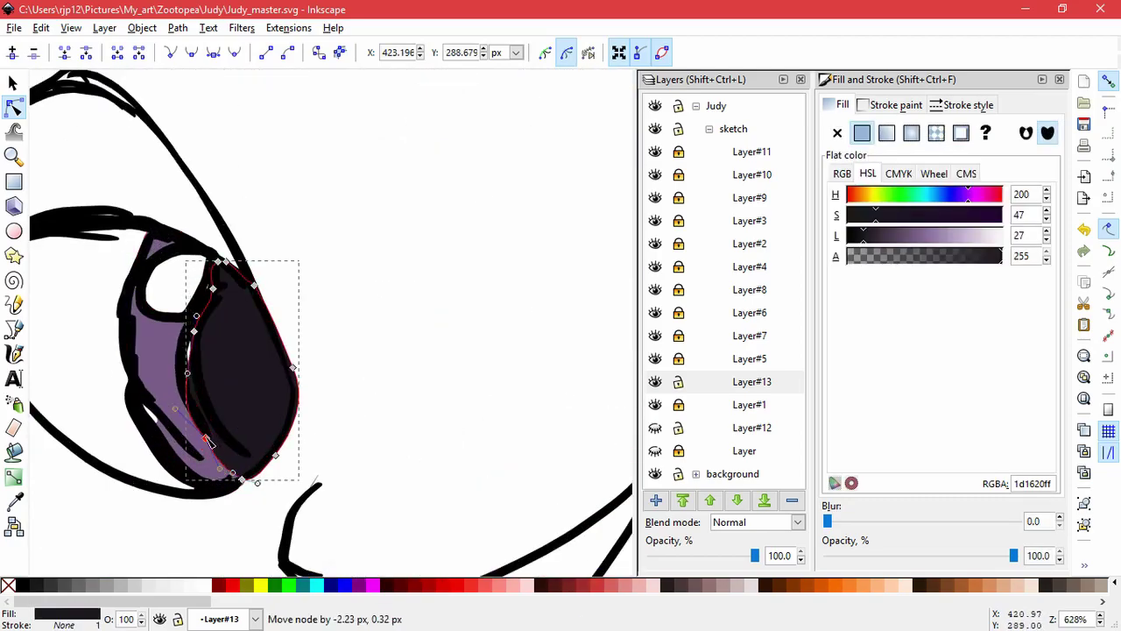
left_click_drag(195, 331, 187, 316)
left_click_drag(180, 357, 181, 382)
left_click_drag(242, 479, 255, 474)
left_click(215, 481)
left_click(405, 400)
Step: Try a white ellipse highlight about 13 × 12 px with a blur of 41.3 on the upper left of the right eye's pupil
scroll(405, 400, "down", 6)
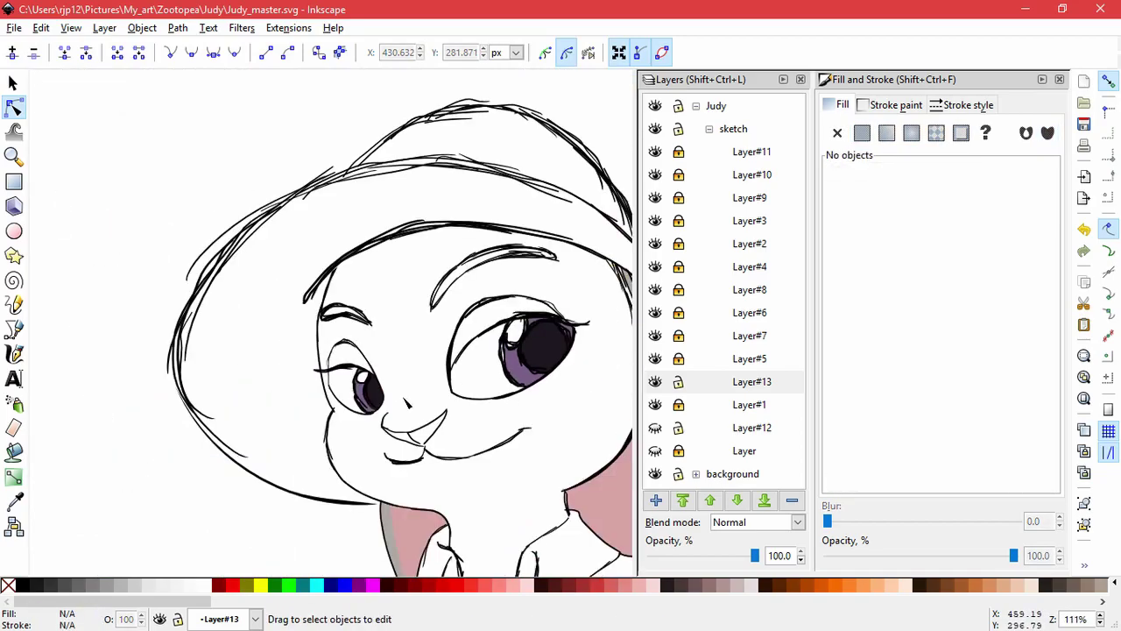
key("space")
left_click_drag(531, 409, 483, 434)
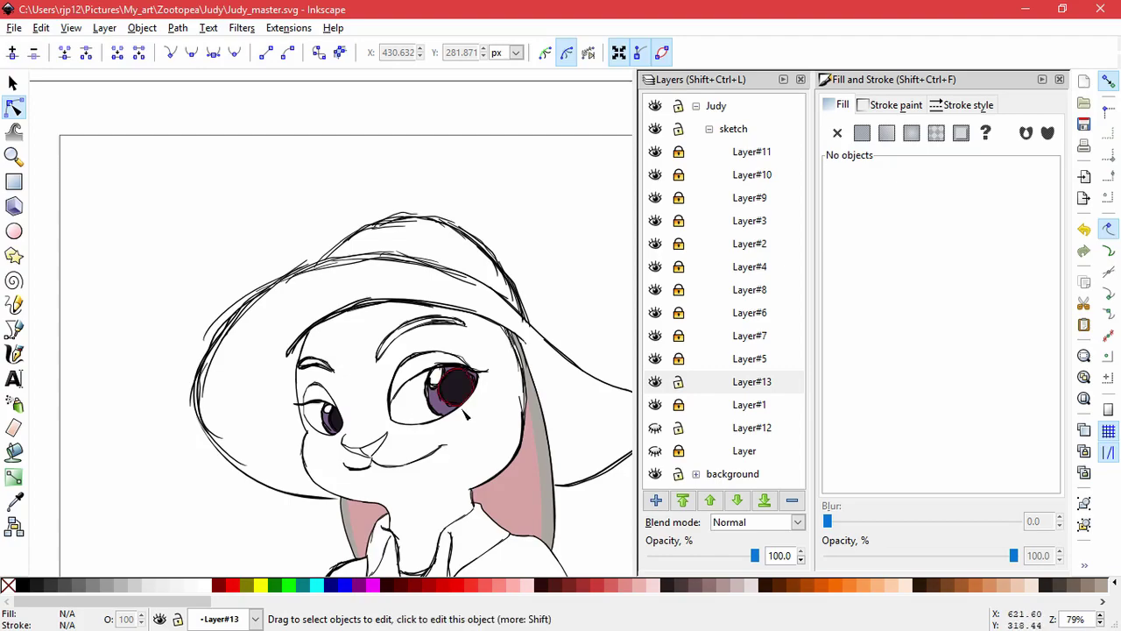
scroll(463, 410, "up", 3)
left_click(14, 230)
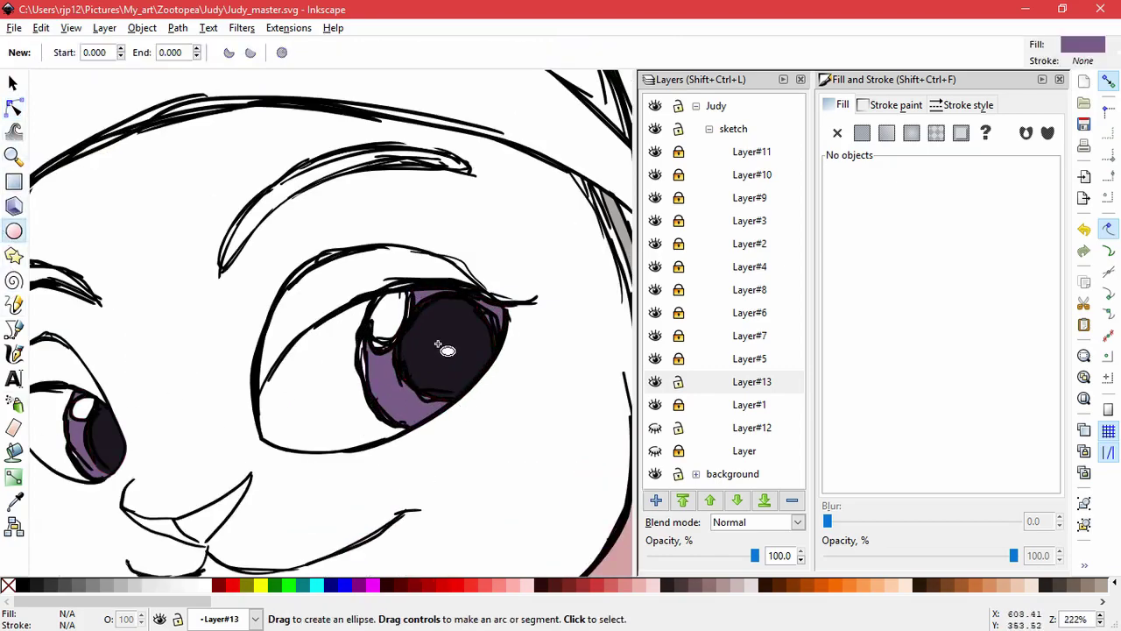
left_click_drag(374, 295, 440, 345)
key("s")
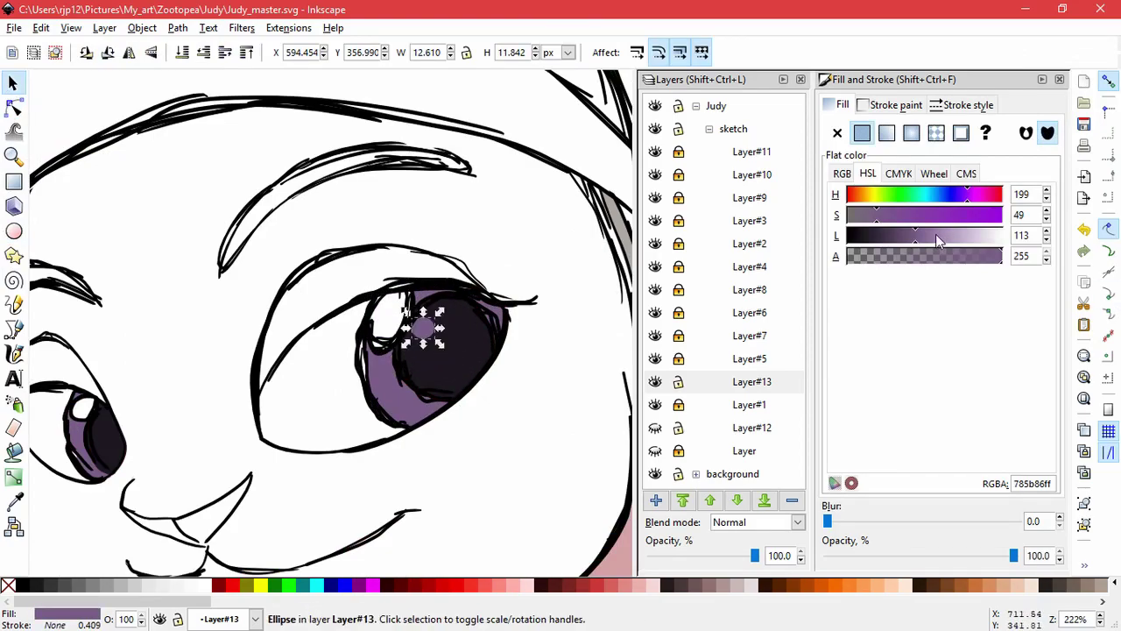
left_click_drag(936, 235, 1052, 249)
left_click_drag(833, 524, 906, 524)
left_click_drag(464, 354, 436, 322)
key("Escape")
scroll(505, 421, "down", 3)
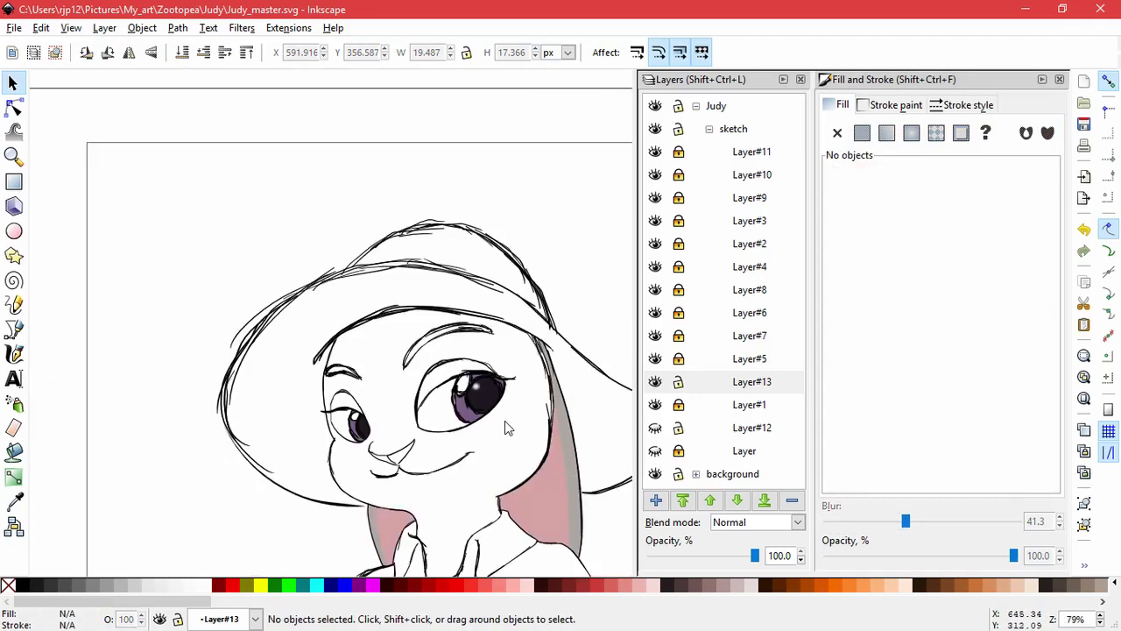
Step: Delete the blurred white highlight from the right eye's pupil
scroll(504, 420, "up", 5)
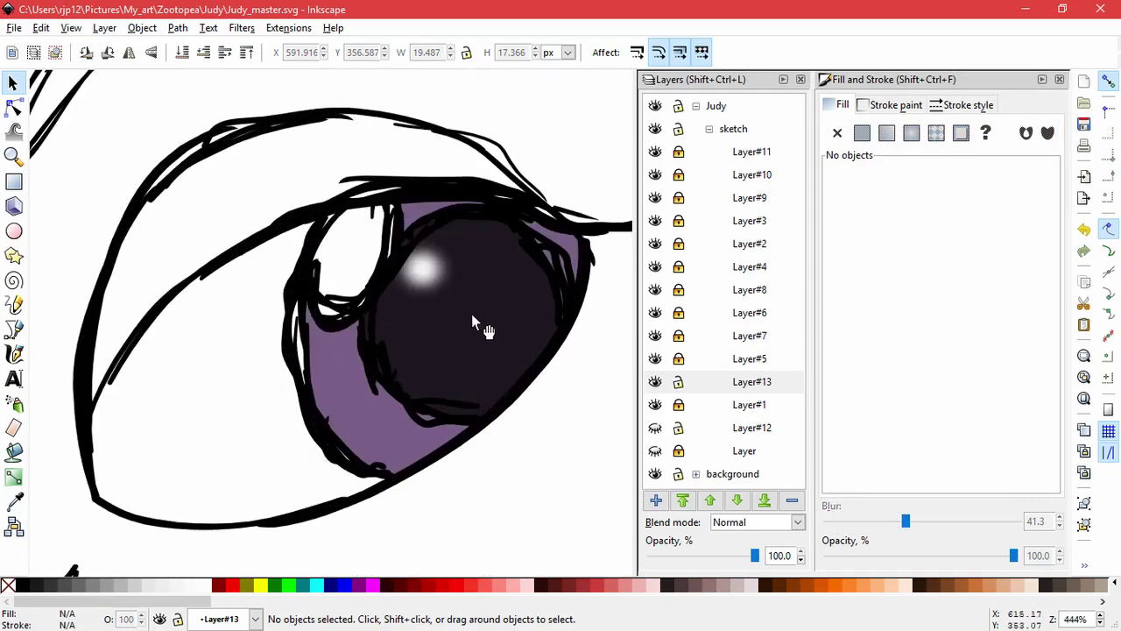
left_click(430, 279)
key("Delete")
left_click(445, 323)
key("Escape")
Step: Show Layer#12 again to view the face colouring together with the coloured eyes
scroll(488, 456, "down", 7)
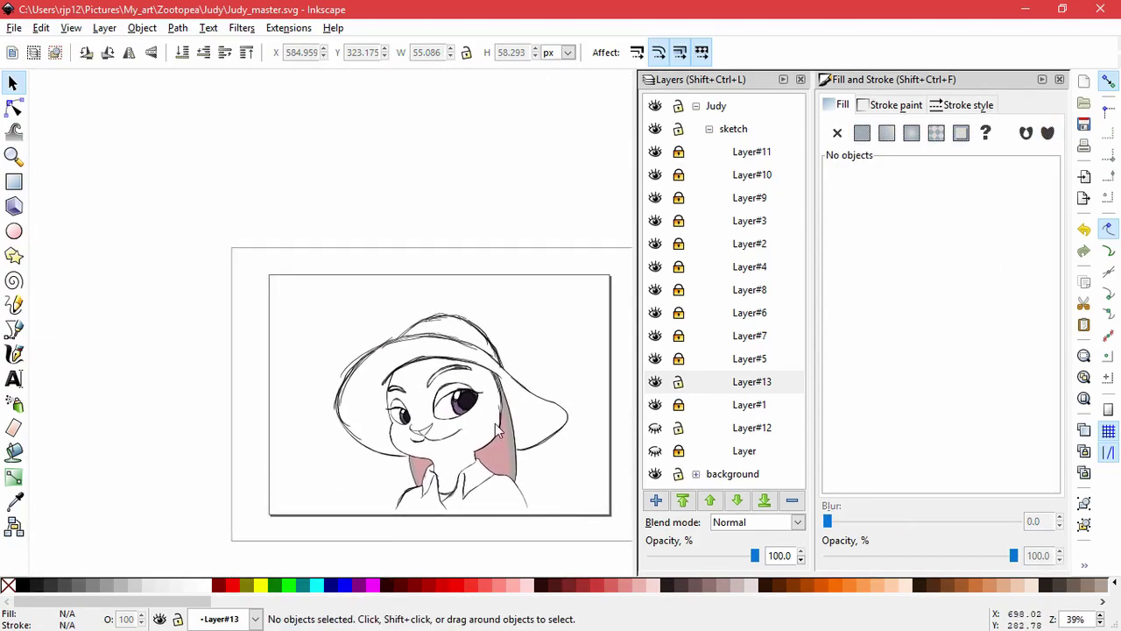
left_click(653, 425)
scroll(426, 408, "up", 5)
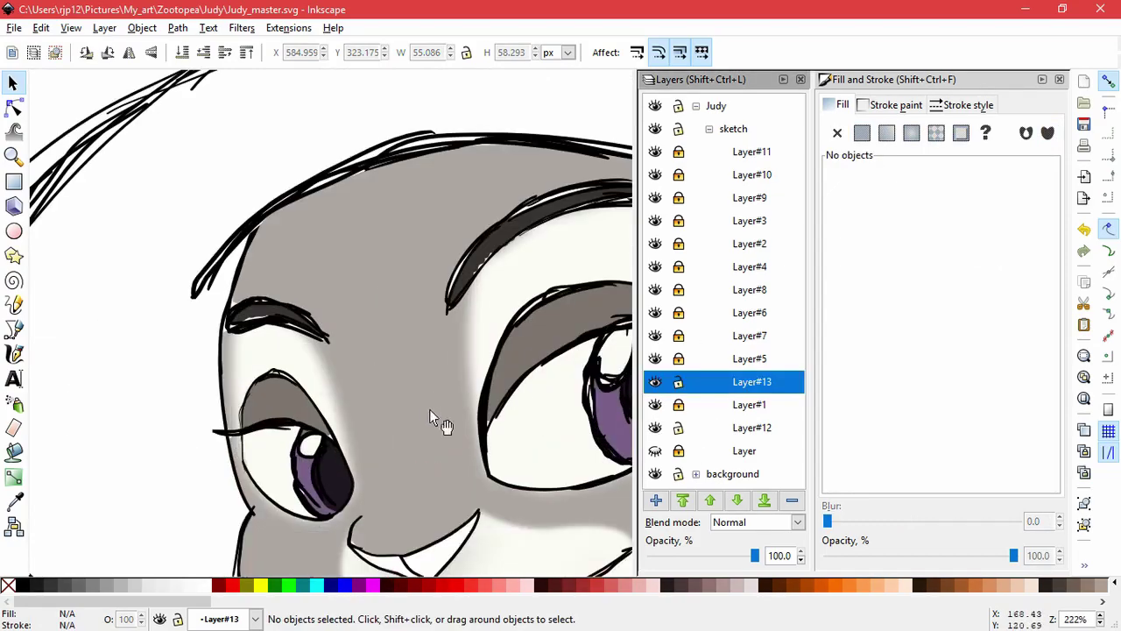
Step: Check what Layer#12 and Layer#13 hold by toggling their visibility, and lock Layer#12
left_click(655, 428)
left_click(690, 432)
left_click(655, 428)
left_click(584, 457)
left_click_drag(584, 457, 515, 427)
left_click(679, 428)
left_click(656, 382)
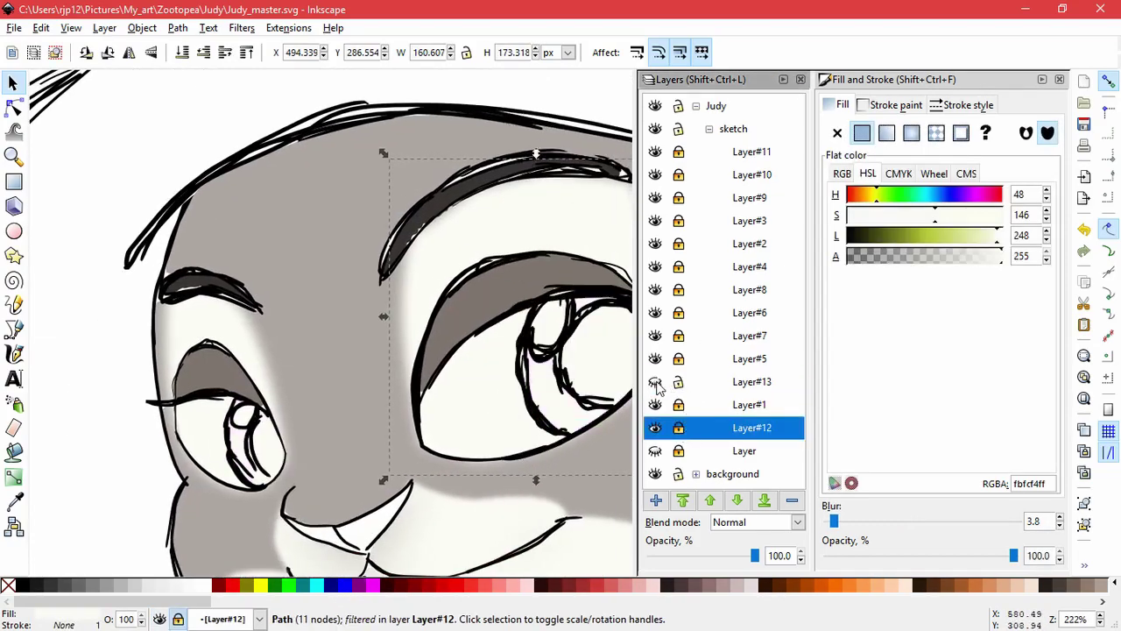
left_click(656, 383)
Step: Fill the whites of both eyes with white ffffffff on Layer#13 using the paint bucket
left_click(690, 383)
left_click(15, 454)
left_click(515, 429)
left_click(514, 429)
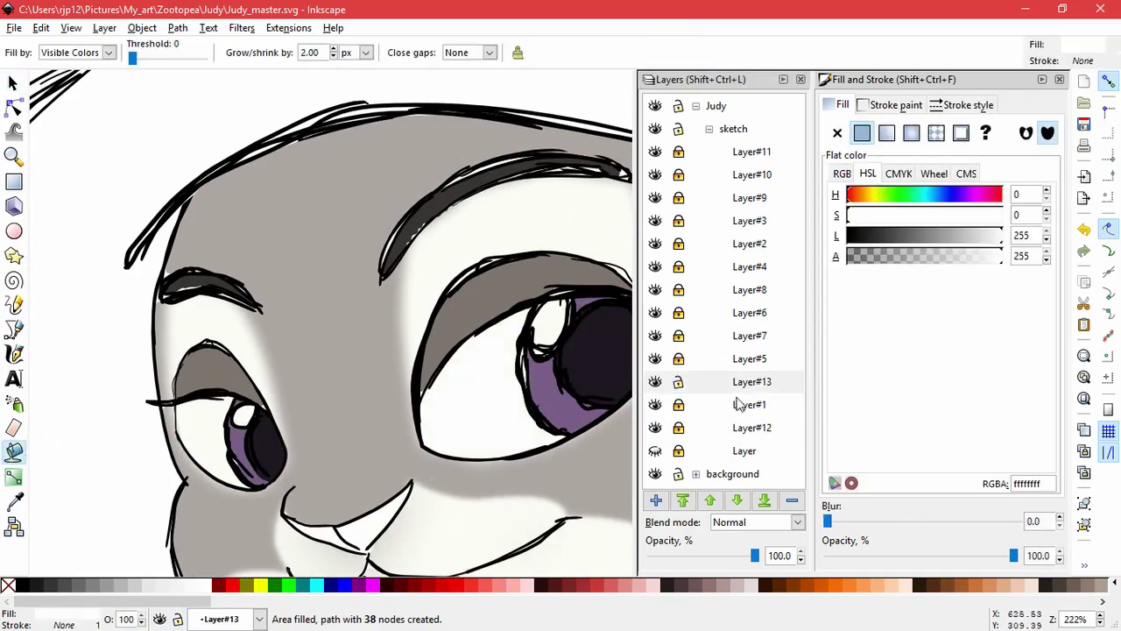
scroll(465, 457, "down", 5)
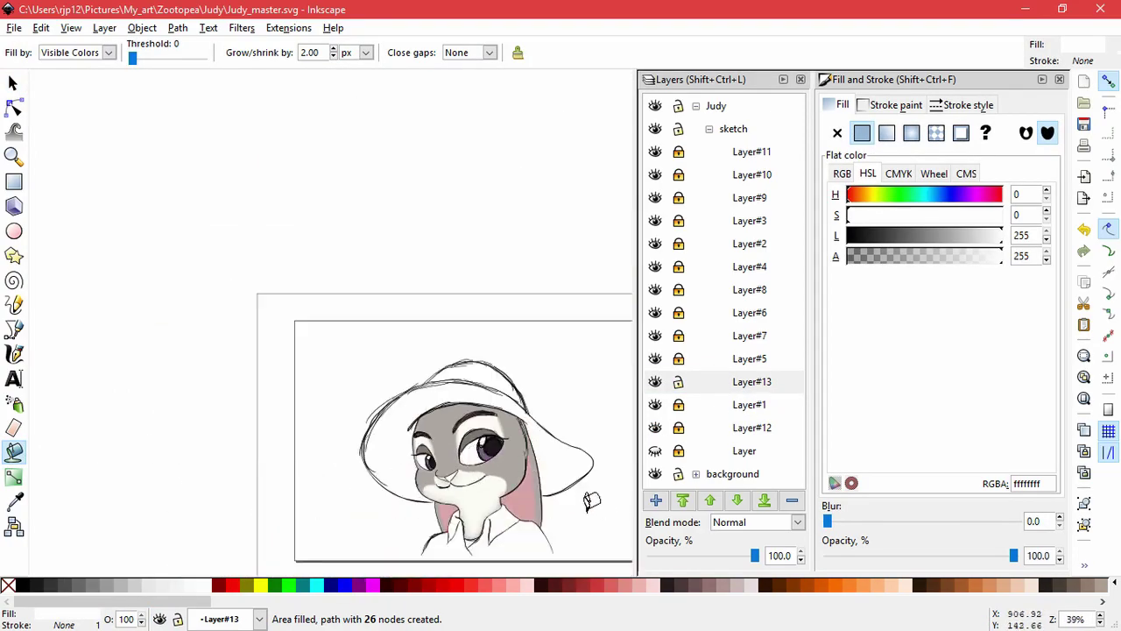
scroll(410, 450, "up", 6)
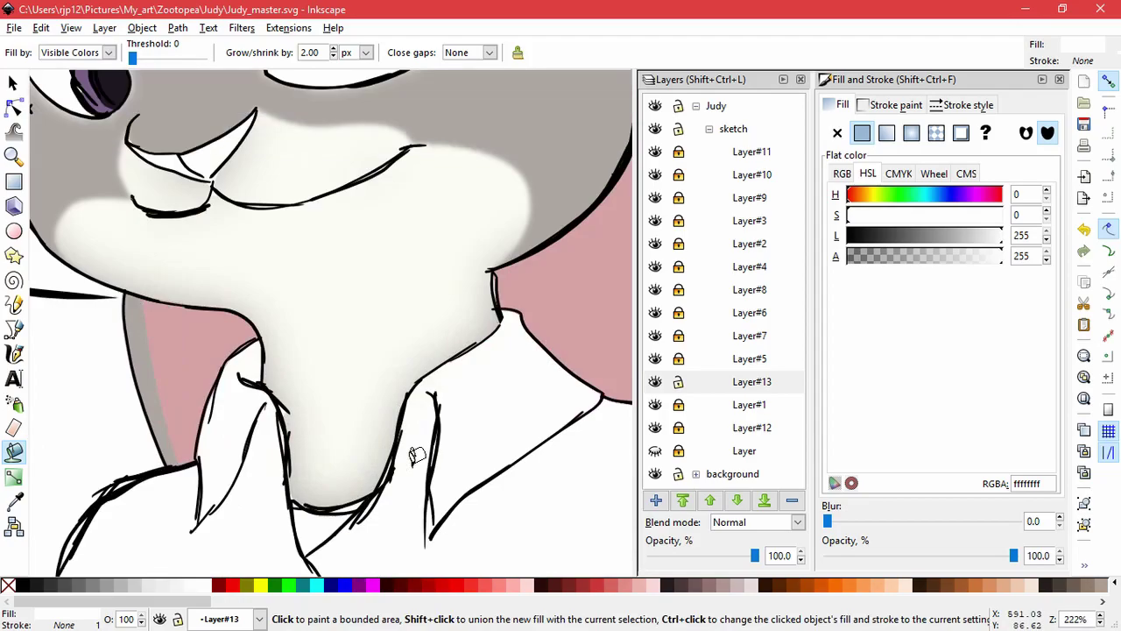
scroll(491, 394, "down", 2)
key("F7")
left_click(539, 354)
key("ctrl+z")
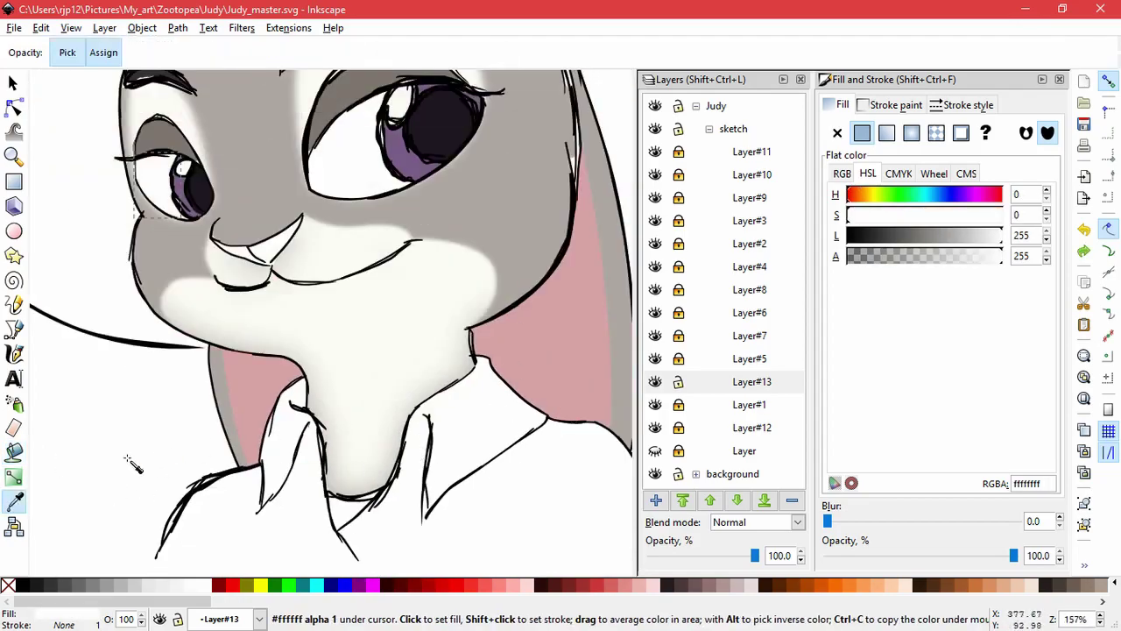
Step: Unlock Layer#1, copy the colour d4a2a6ff of the right ear's pink inner shape, and lock the layer again
left_click(14, 107)
left_click(554, 350)
left_click(679, 404)
left_click(570, 372)
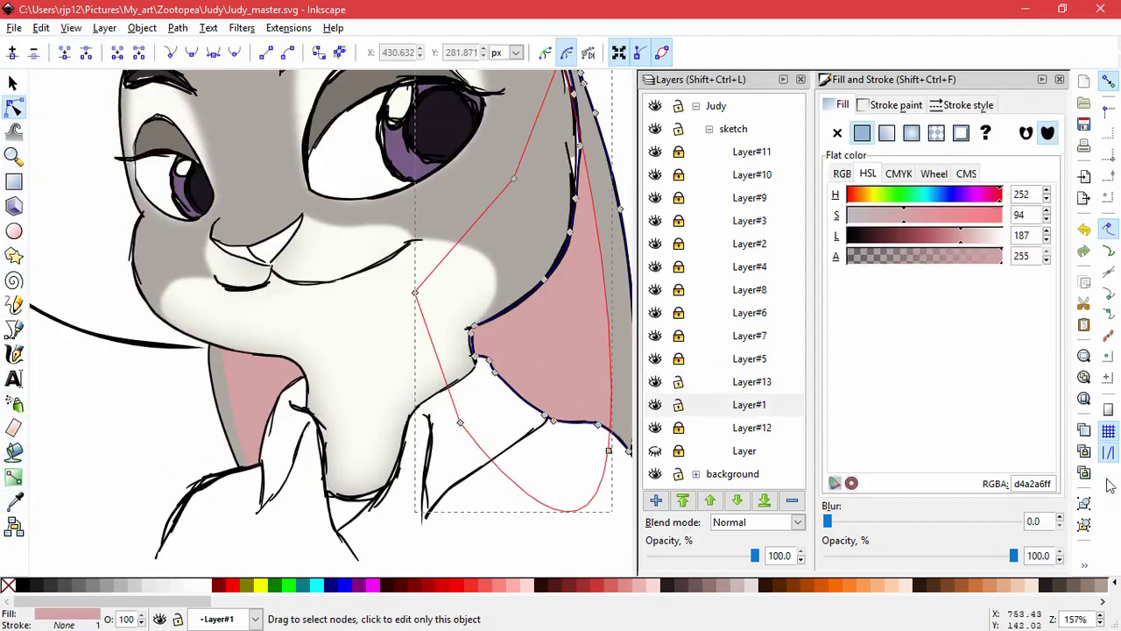
left_click_drag(1054, 485, 967, 474)
left_click(655, 404)
left_click(679, 404)
Step: Deselect the ear shape and add a new layer directly above Layer#13
left_click(578, 486)
left_click(656, 382)
left_click(655, 382)
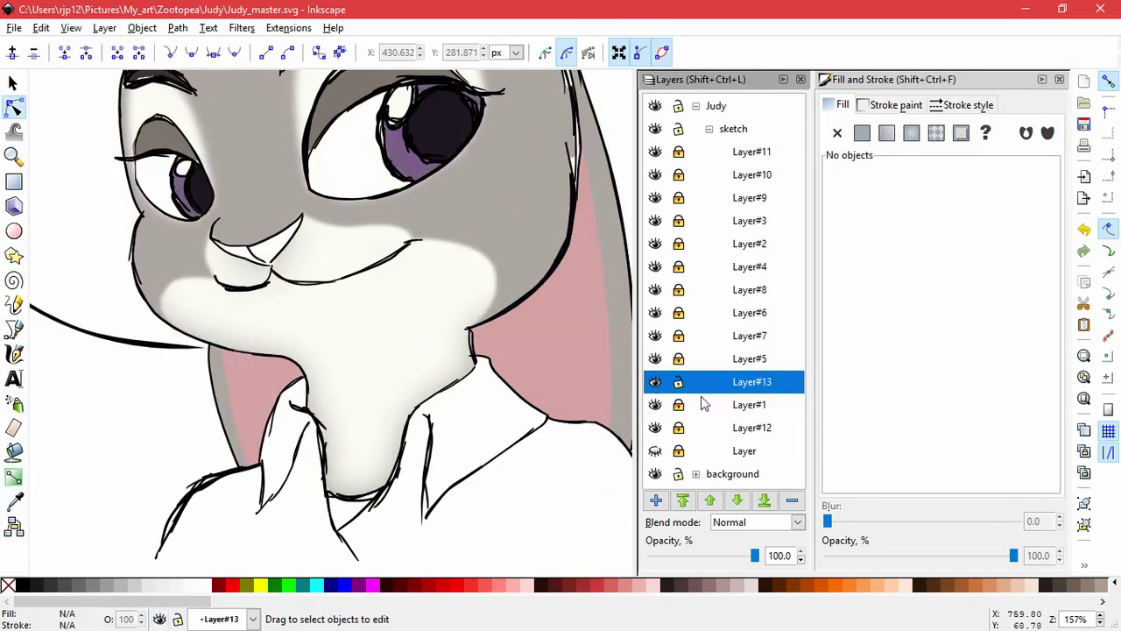
left_click(655, 500)
key("Return")
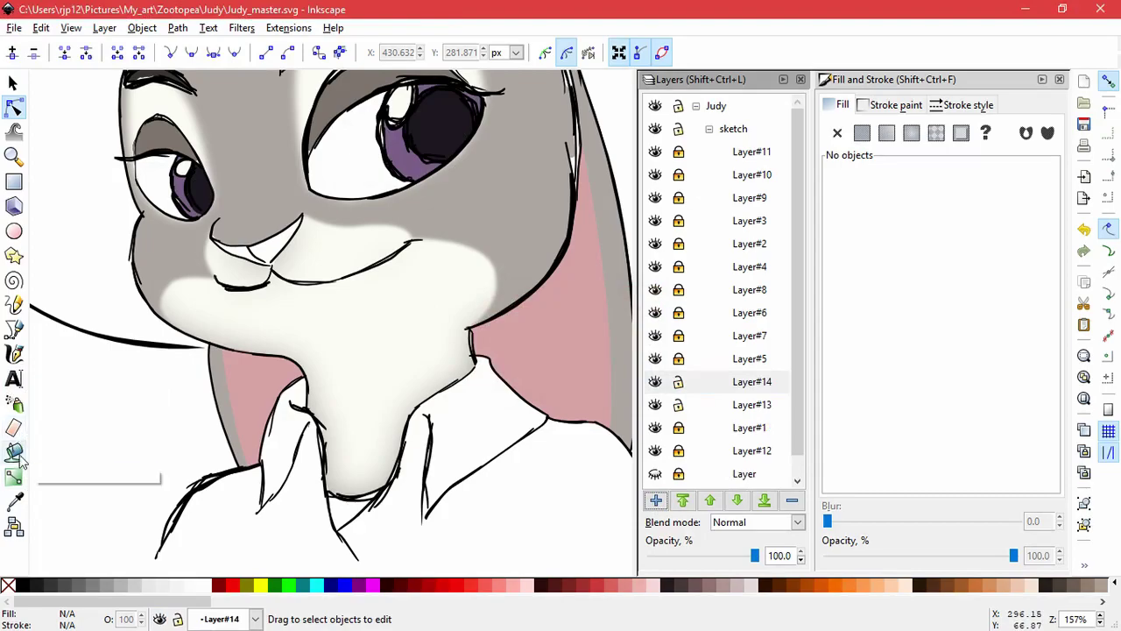
Step: Fill the small triangle of shirt below the neck with pink d4a2a6ff and lighten it to f1c1c1ff
left_click(15, 453)
left_click(351, 505)
left_click(1033, 483)
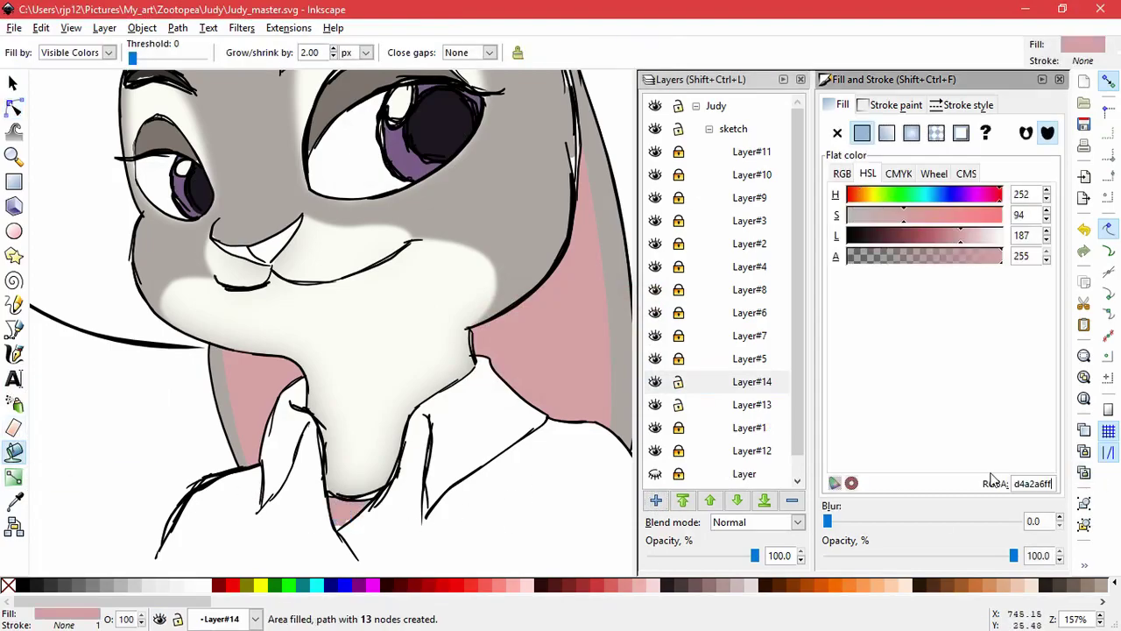
left_click(13, 107)
left_click_drag(962, 236, 976, 236)
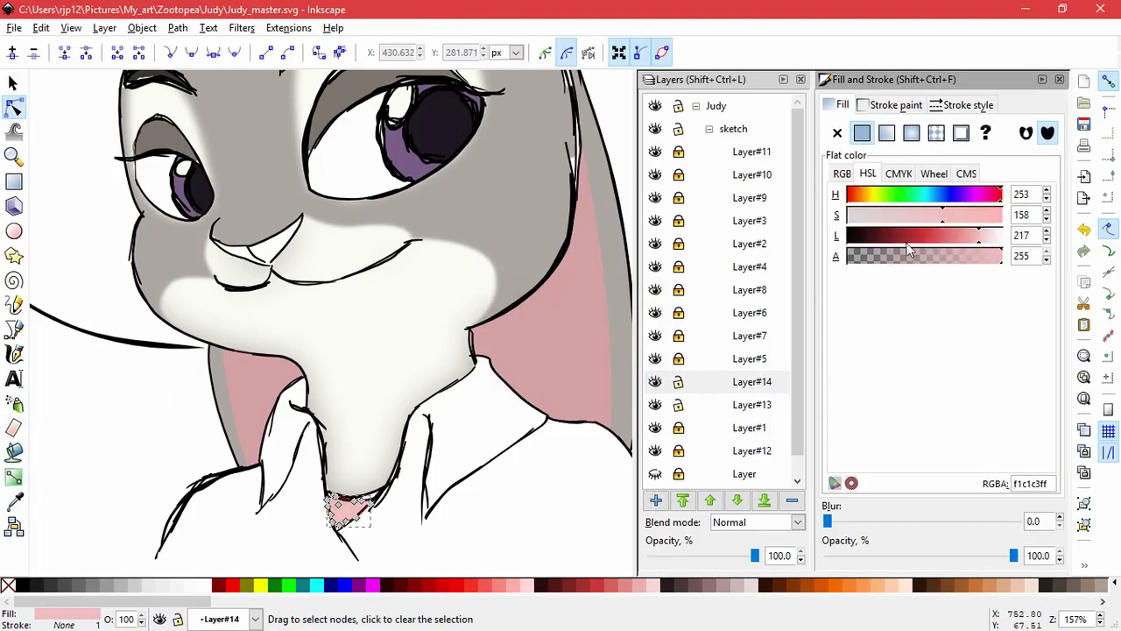
Step: Hide Layer#12 and reshape the shirt triangle's fill by moving its edge nodes out under the surrounding outlines
scroll(375, 553, "up", 4, "ctrl")
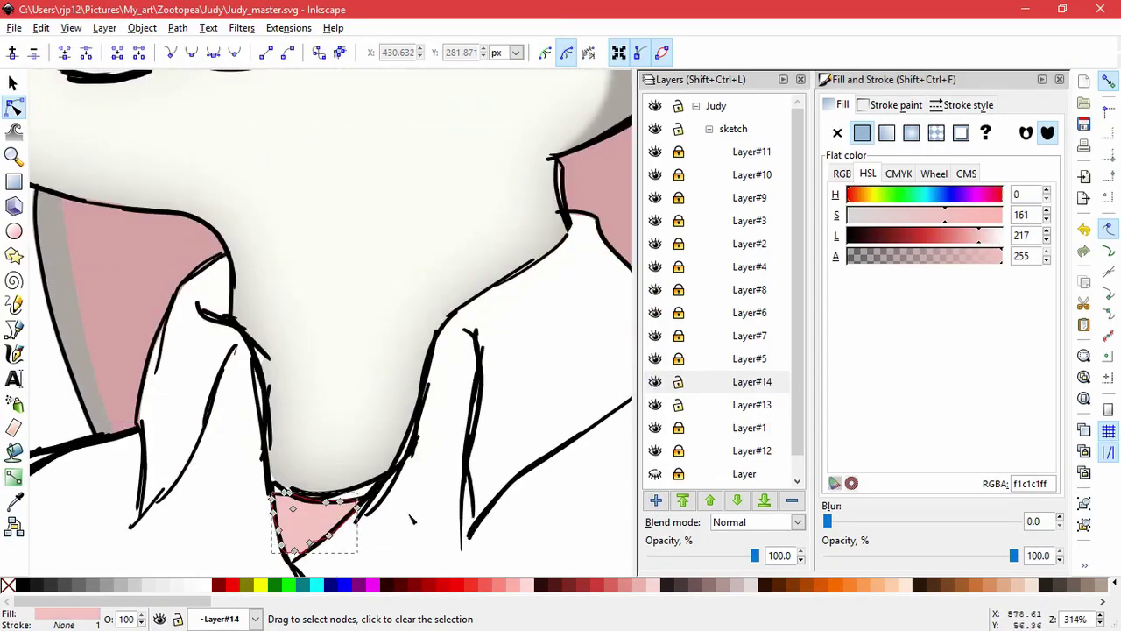
left_click(373, 453)
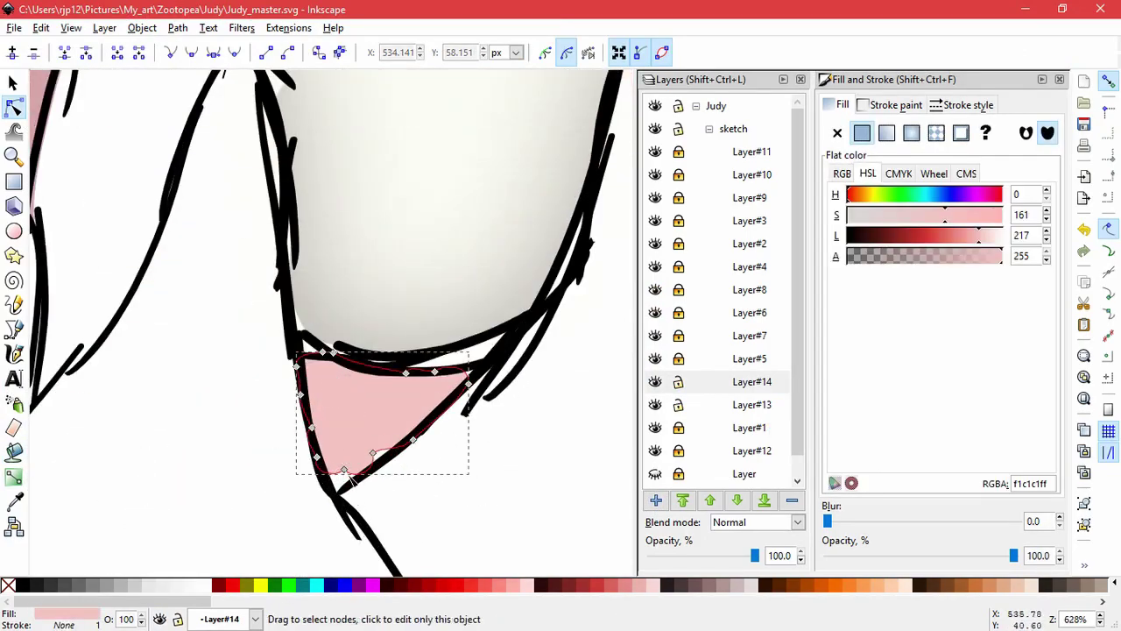
mouse_move(373, 453)
left_mouse_down()
mouse_move(365, 446)
mouse_move(396, 451)
mouse_move(377, 463)
left_mouse_up()
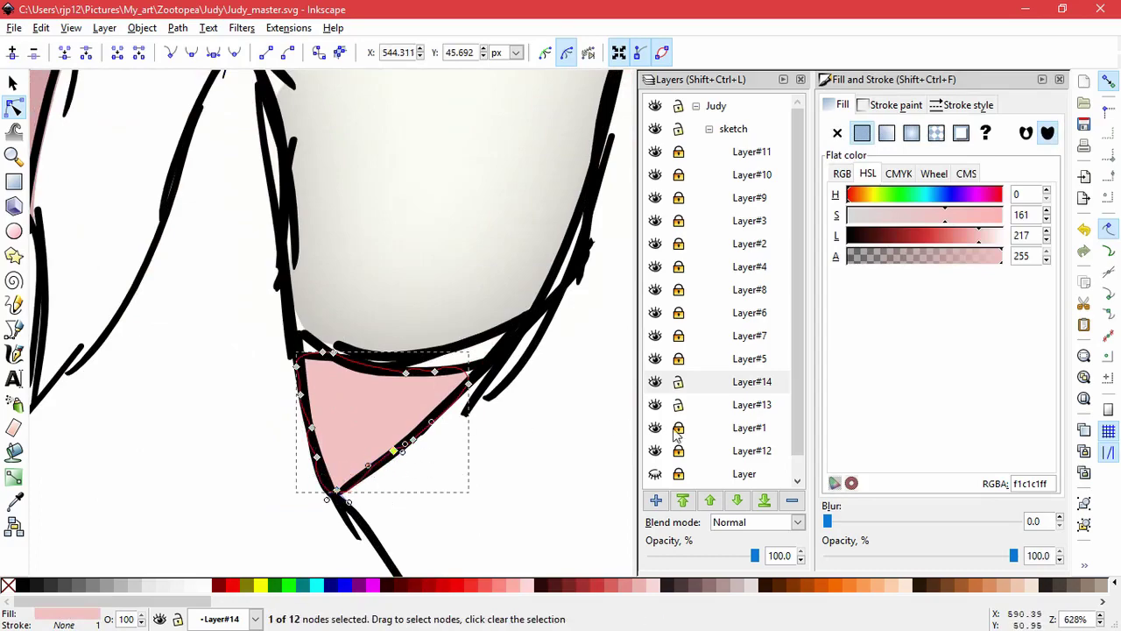
left_click(655, 451)
mouse_move(468, 384)
left_mouse_down()
mouse_move(483, 371)
mouse_move(473, 361)
left_mouse_up()
left_click_drag(322, 352, 303, 335)
left_click_drag(483, 372, 513, 329)
mouse_move(435, 371)
left_mouse_down()
mouse_move(454, 356)
mouse_move(392, 358)
left_mouse_up()
double_click(470, 492)
Step: Hide Layer#1 and lighten the shirt triangle's fill to f9e2e2ff
scroll(539, 396, "down", 5)
left_click_drag(603, 419, 474, 435)
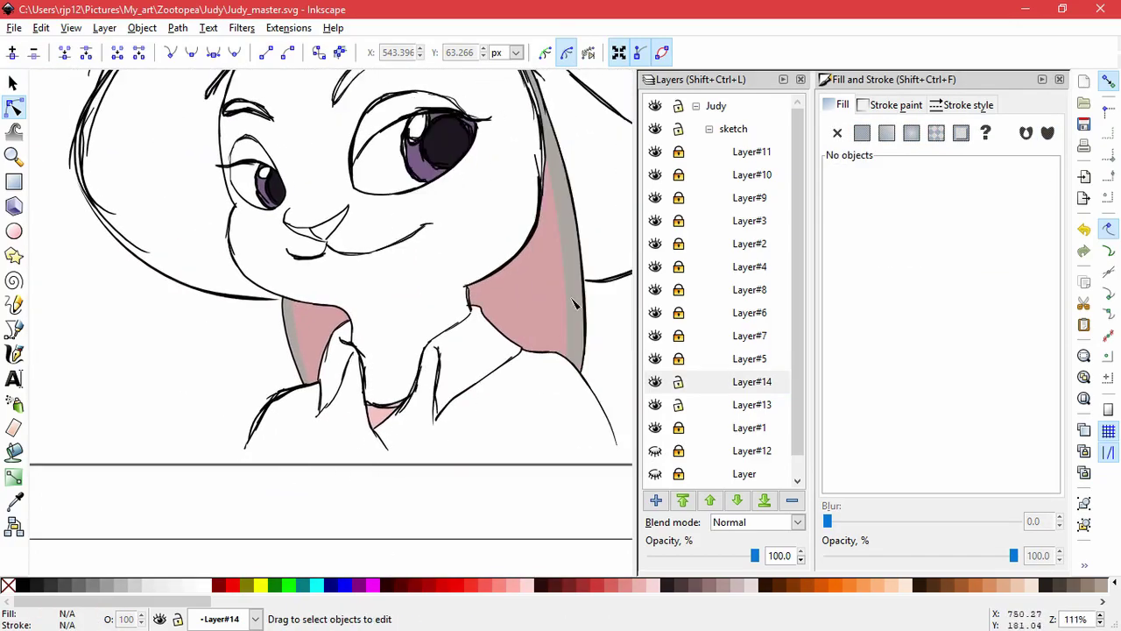
left_click(678, 388)
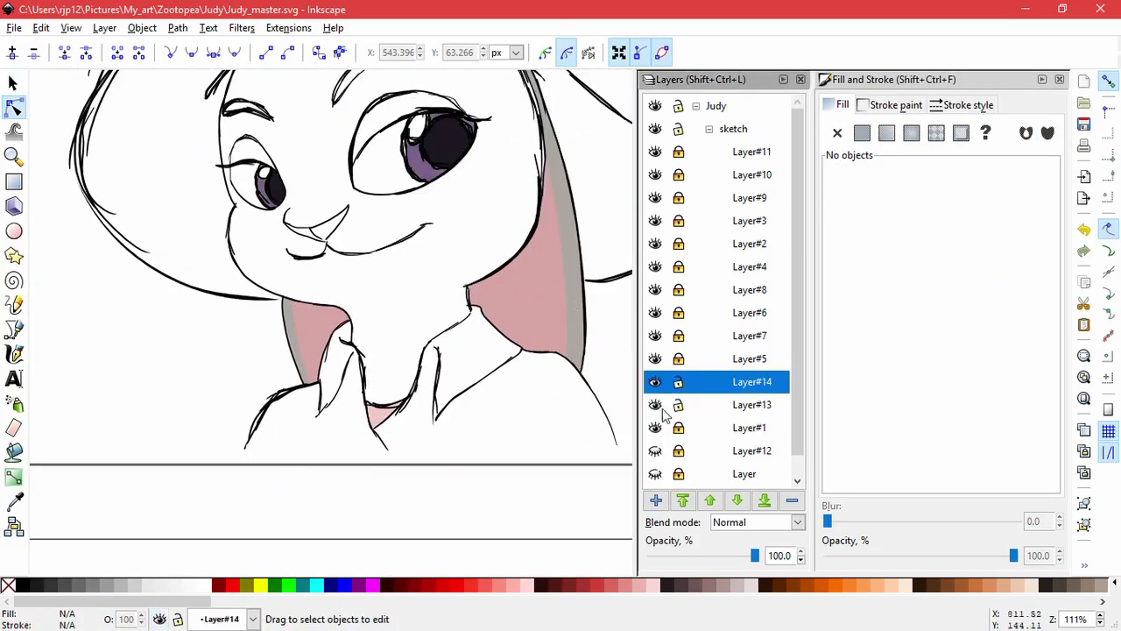
left_click(655, 428)
left_click(13, 304)
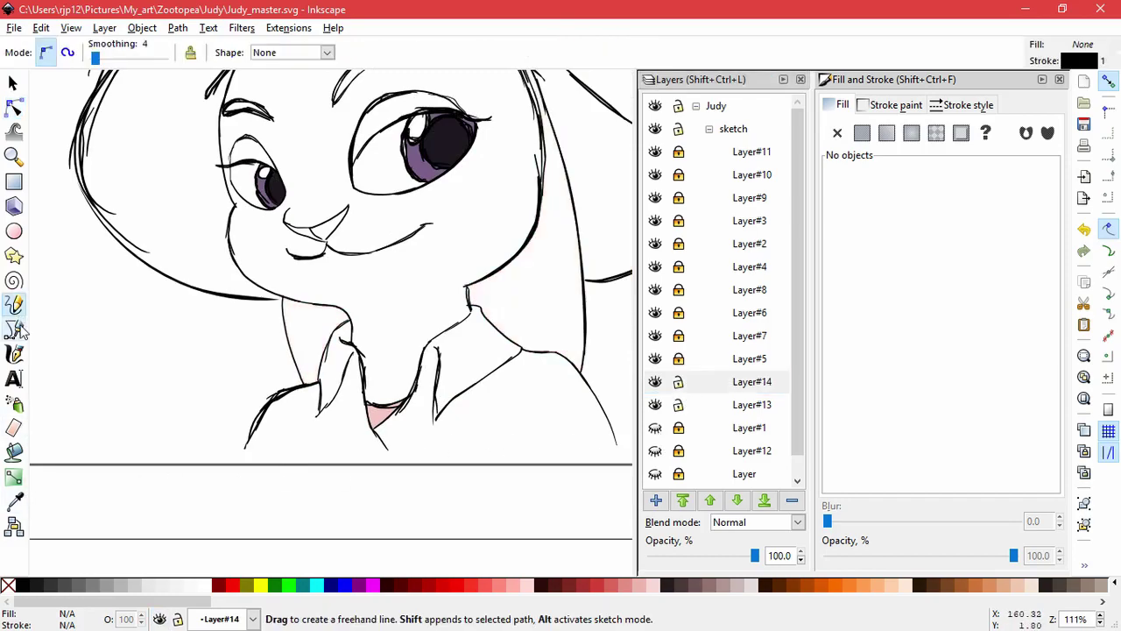
left_click(13, 328)
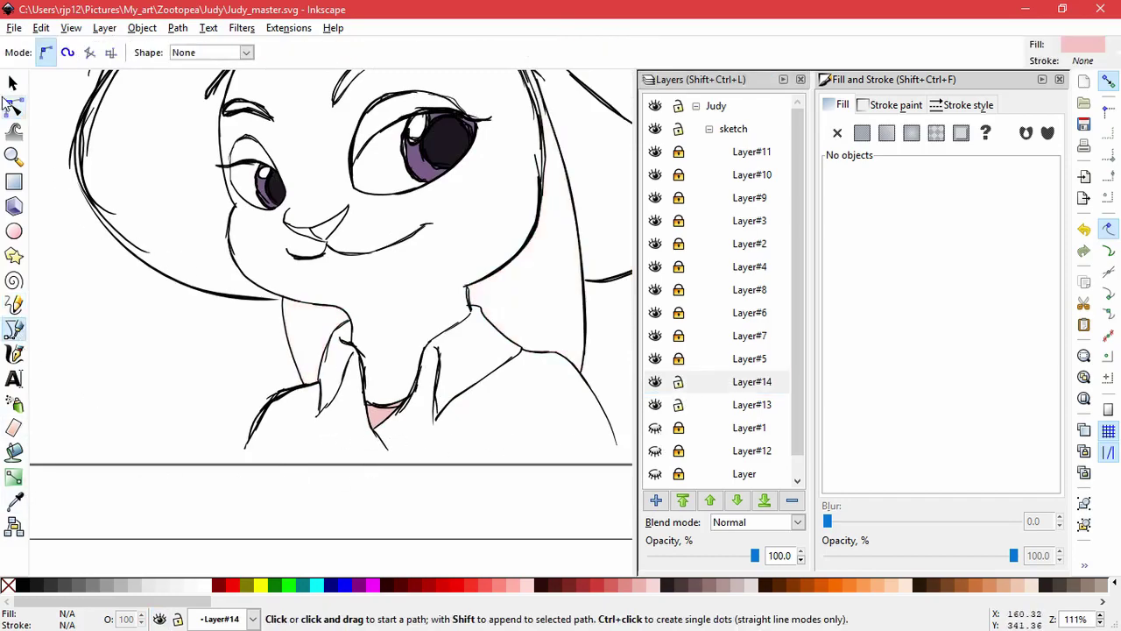
left_click(13, 105)
left_click(376, 409)
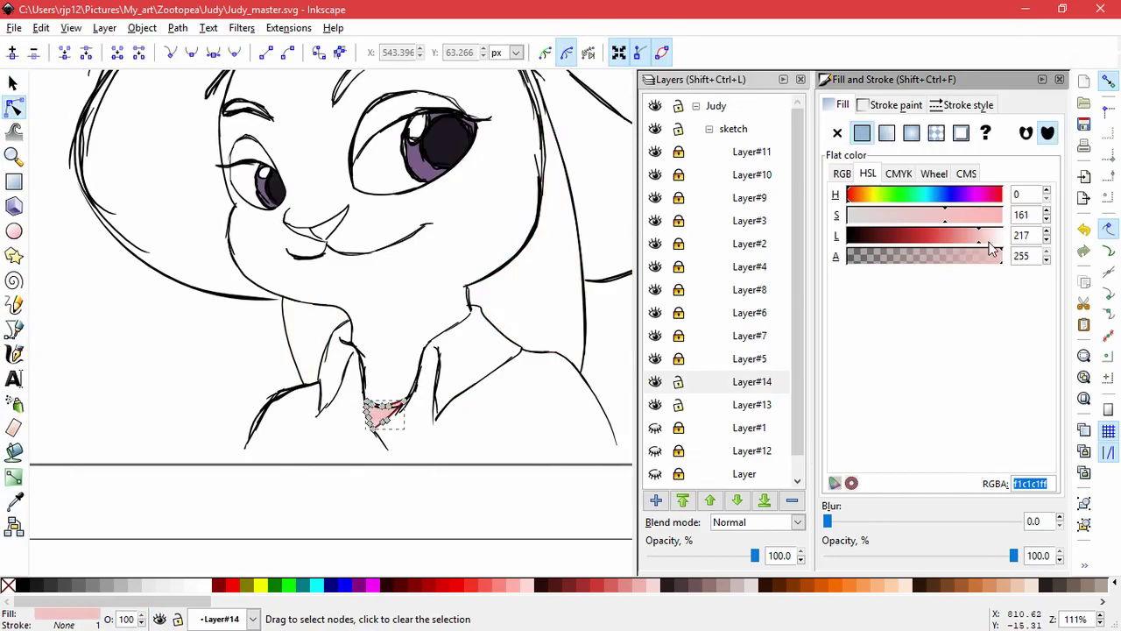
left_click(74, 394)
Step: Draw a straight line about 500 px wide across the open lower end of the shirt with the Bezier pen
left_click(13, 328)
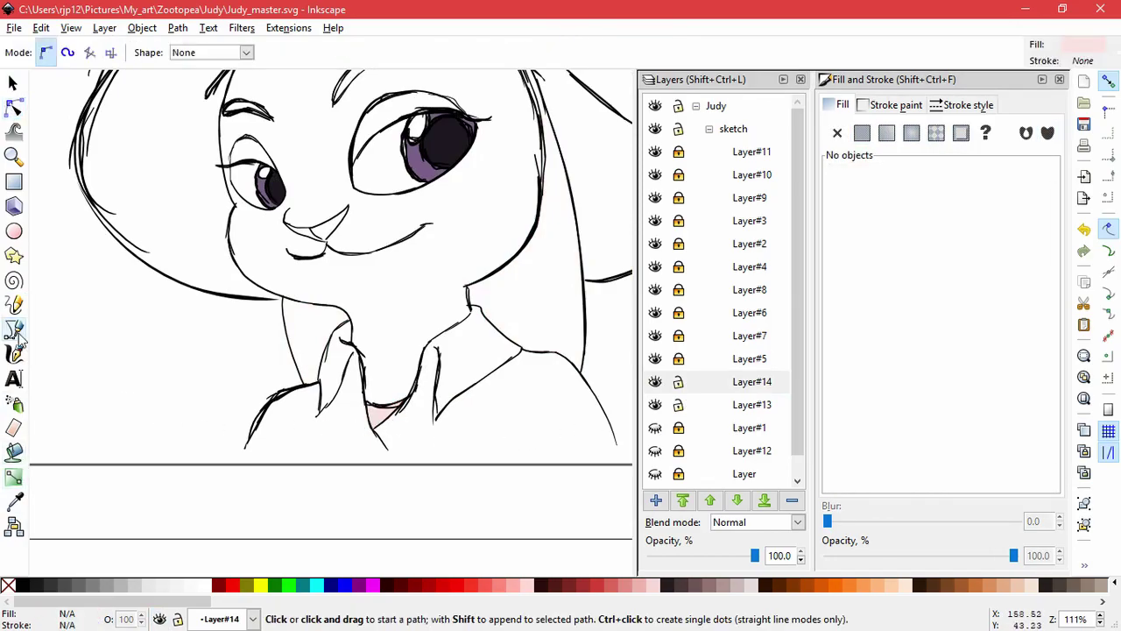
left_click(208, 448)
scroll(570, 450, "right", 3)
left_click(558, 442)
key("Return")
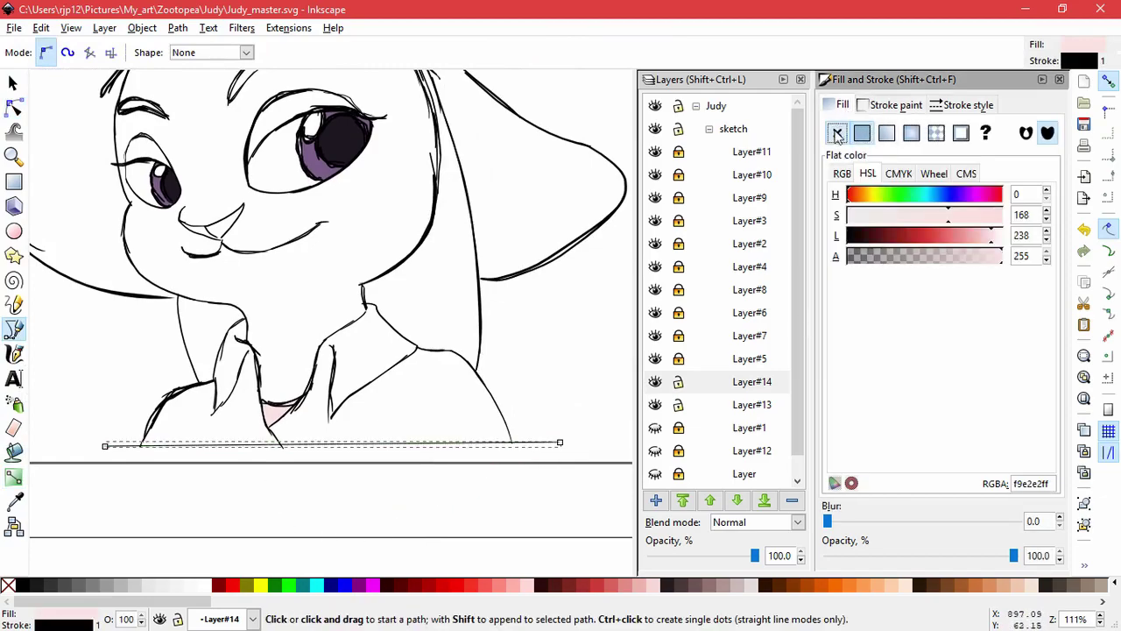
Step: Remove the closing line's fill and bend it into a shallow downward curve beneath the shirt, adjusting both end nodes
left_click(13, 107)
left_click_drag(321, 458, 320, 464)
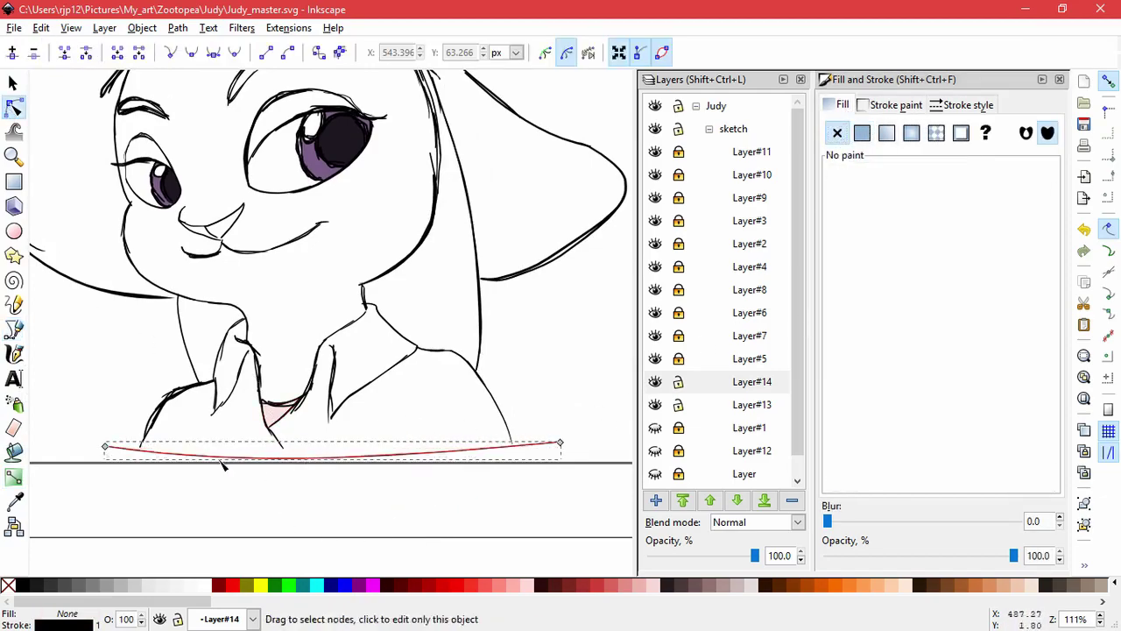
left_click_drag(107, 449, 105, 445)
left_click_drag(560, 444, 565, 442)
left_click(89, 405)
Step: Fill the shirt down to the curved line with pink f1c1c1ff using the paint bucket, and refine its colour to f4c3c4ff
key("shift+F7")
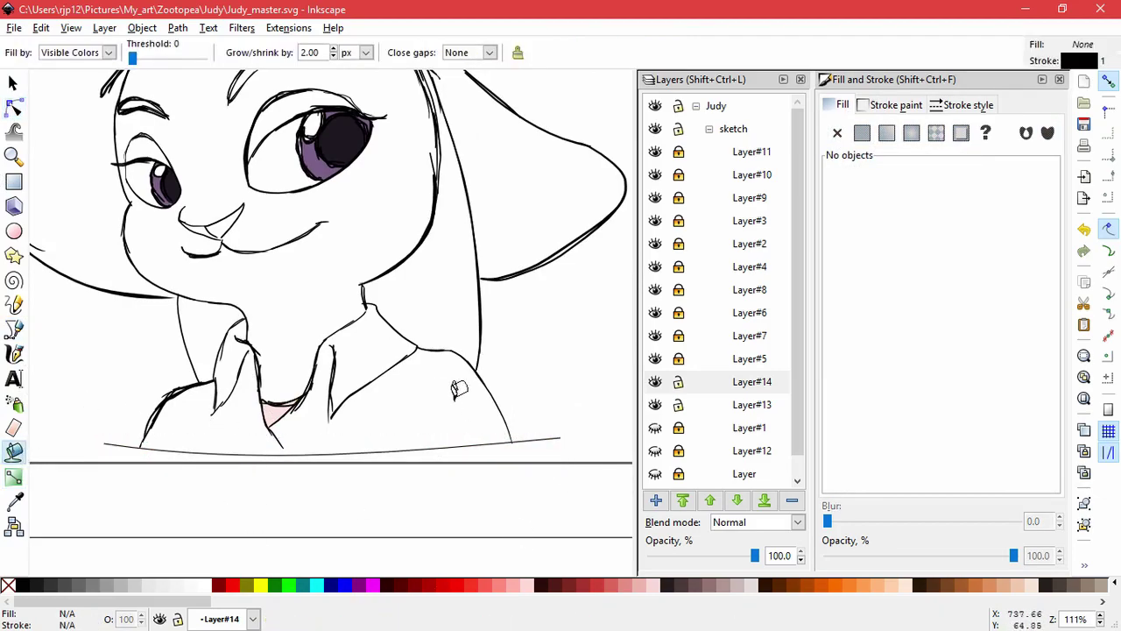
left_click(435, 392)
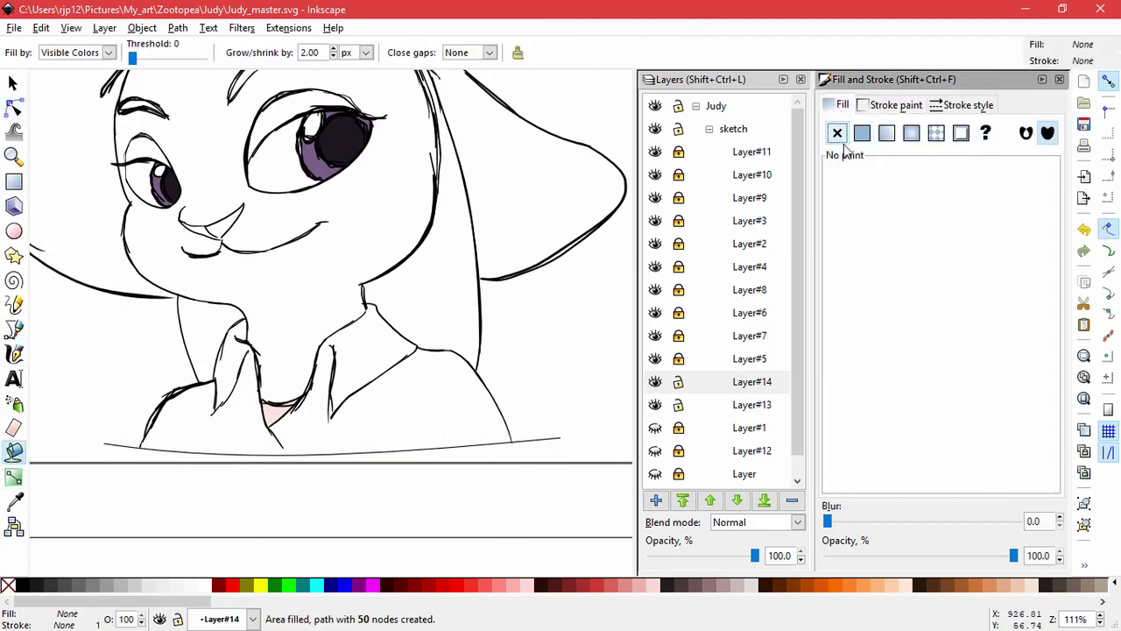
type("f1c1c1ff")
key("Return")
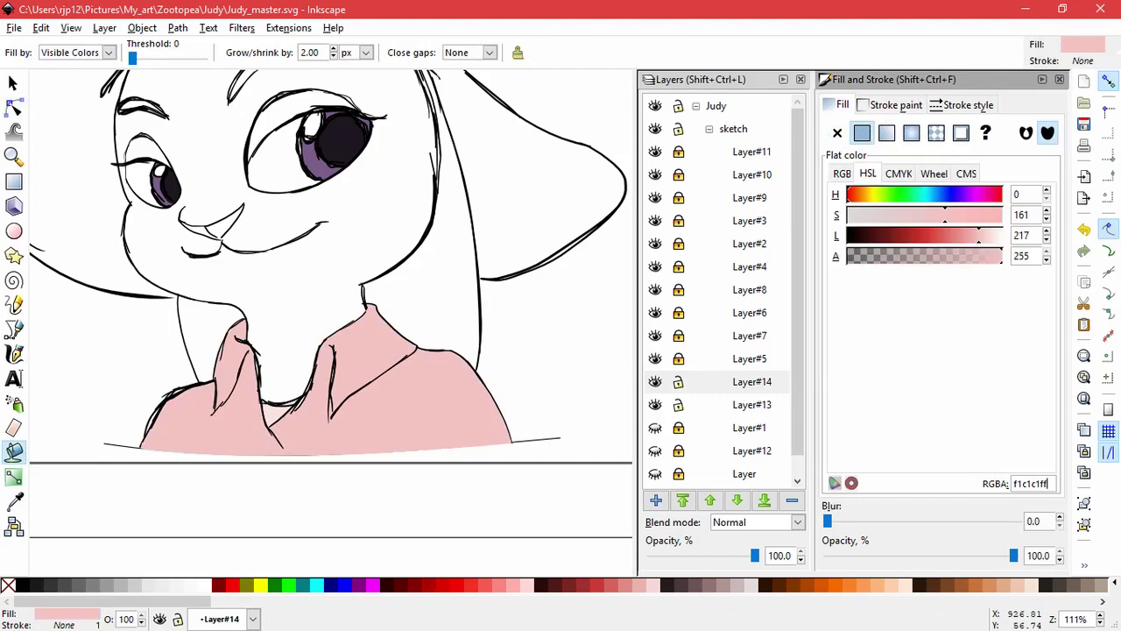
key("alt+Tab")
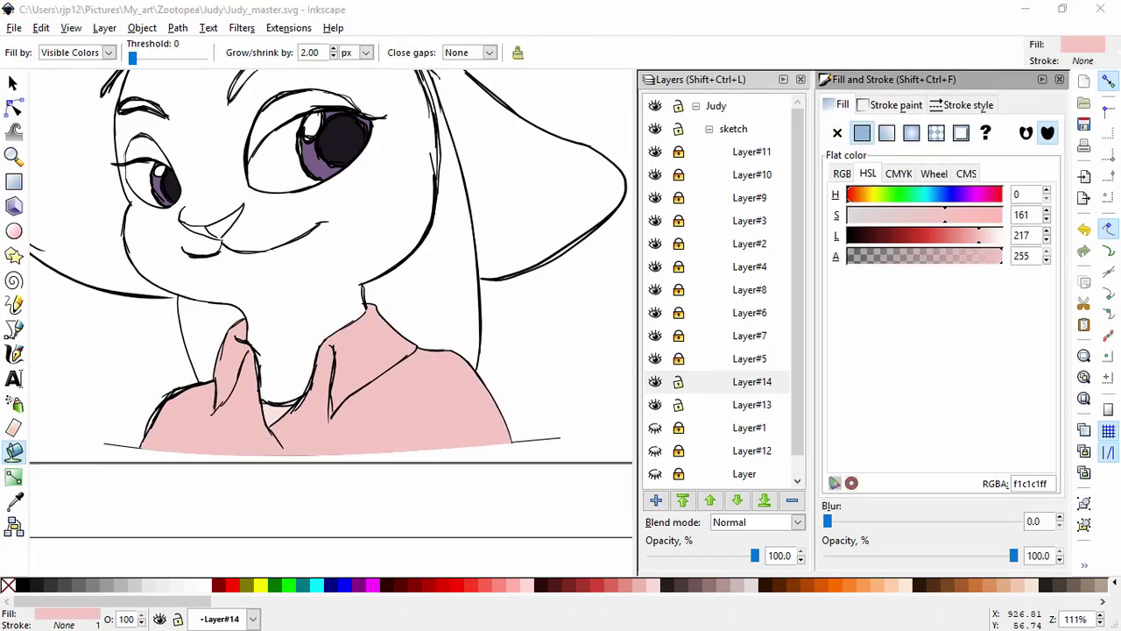
left_click_drag(1054, 483, 1003, 485)
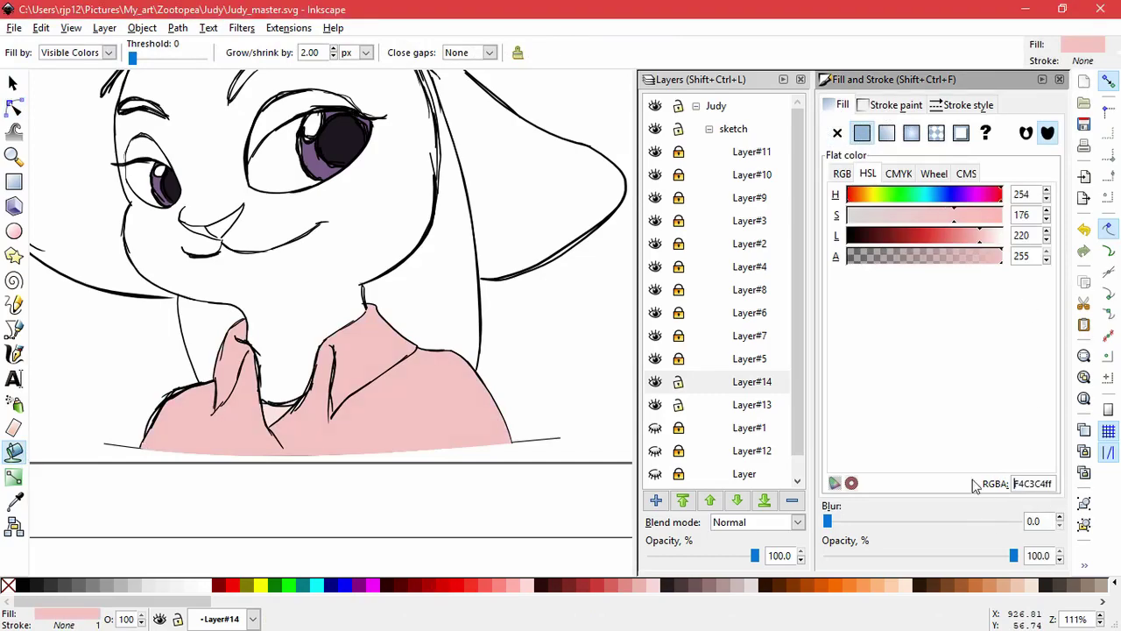
Step: Delete the curved closing line beneath the shirt
left_click(13, 83)
left_click(578, 381)
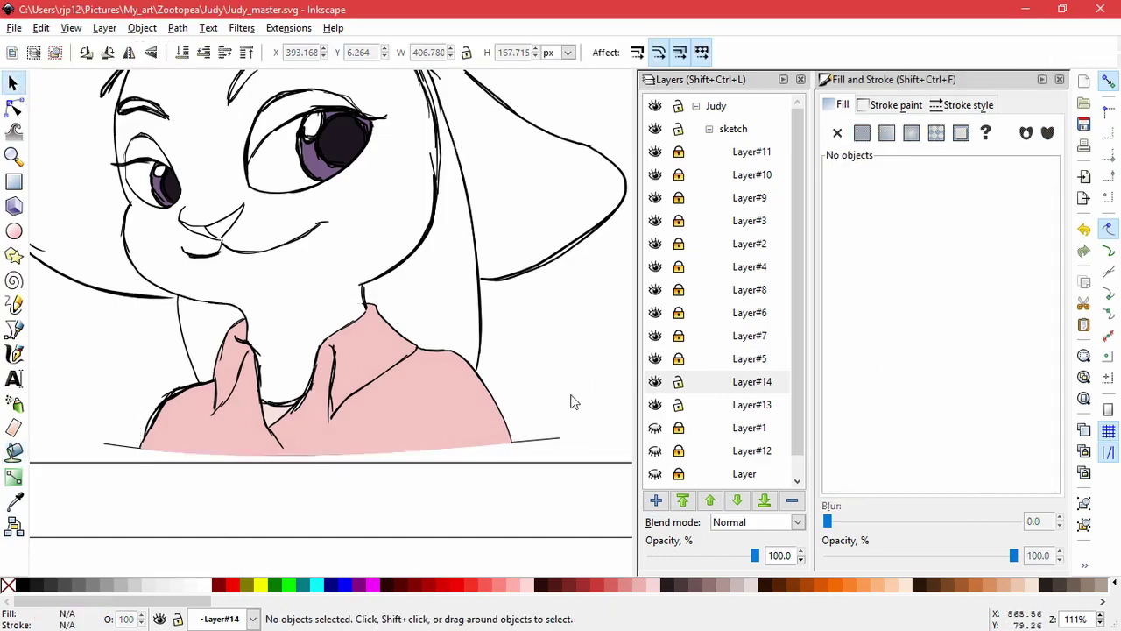
left_click(557, 443)
key("Delete")
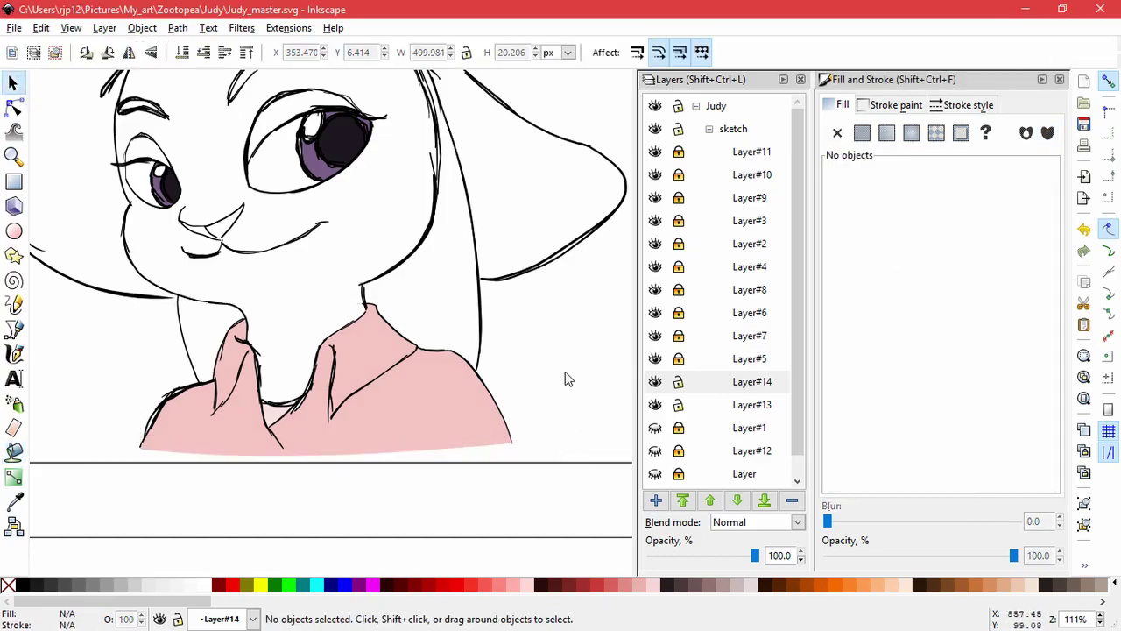
Step: Show Layer#1 and Layer#12 again to view the pink shirt together with the coloured face and ears
left_click(655, 428)
left_click(655, 450)
scroll(553, 376, "down", 2)
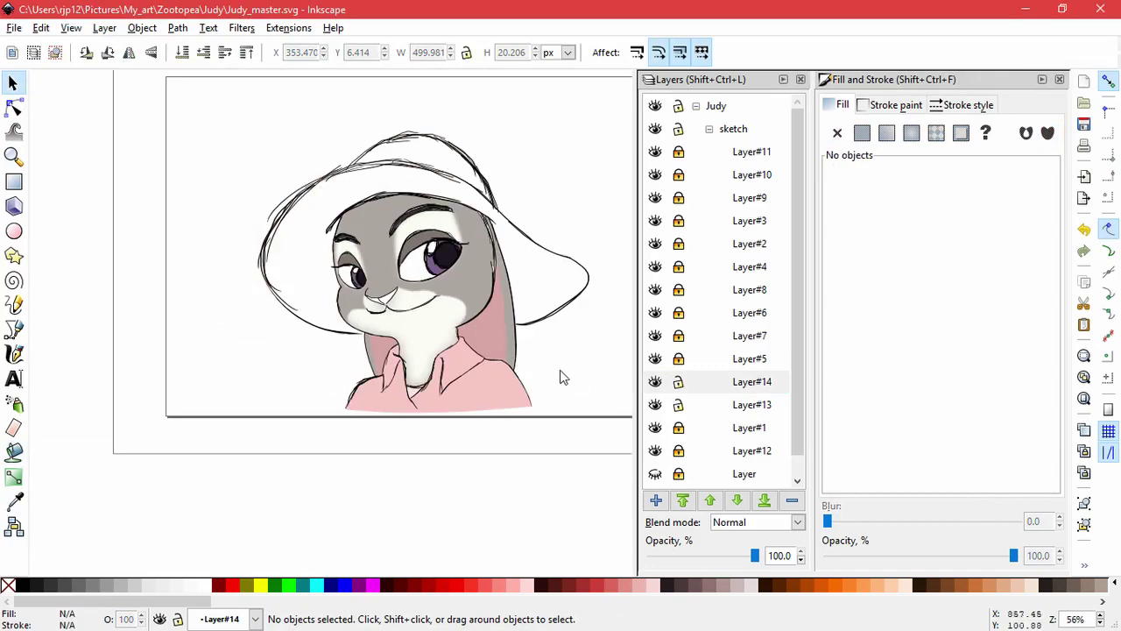
left_click_drag(570, 359, 525, 389)
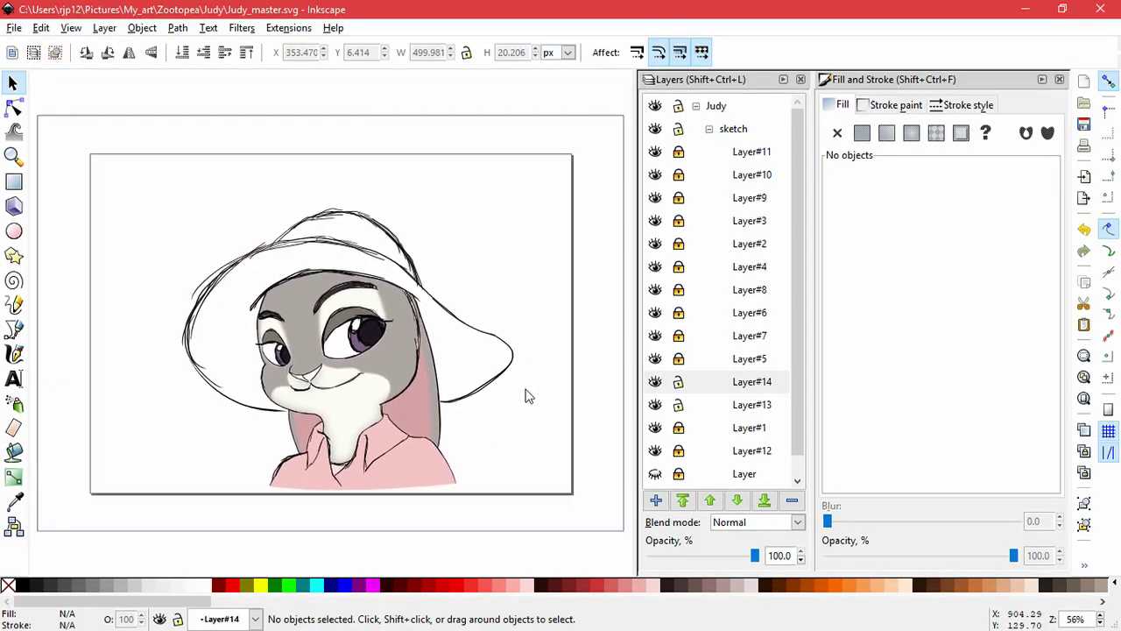
Step: Hide Layer#1 and Layer#12, and try a paint bucket fill on the face next to the nose
scroll(397, 409, "up", 3)
left_click(751, 381)
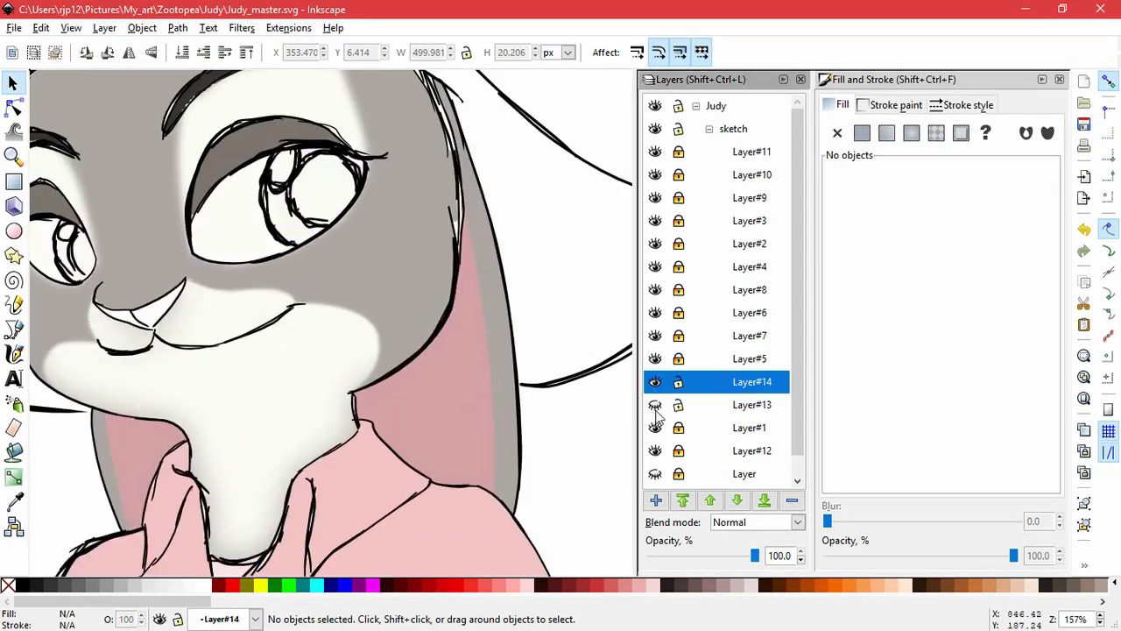
left_click(656, 428)
left_click(656, 450)
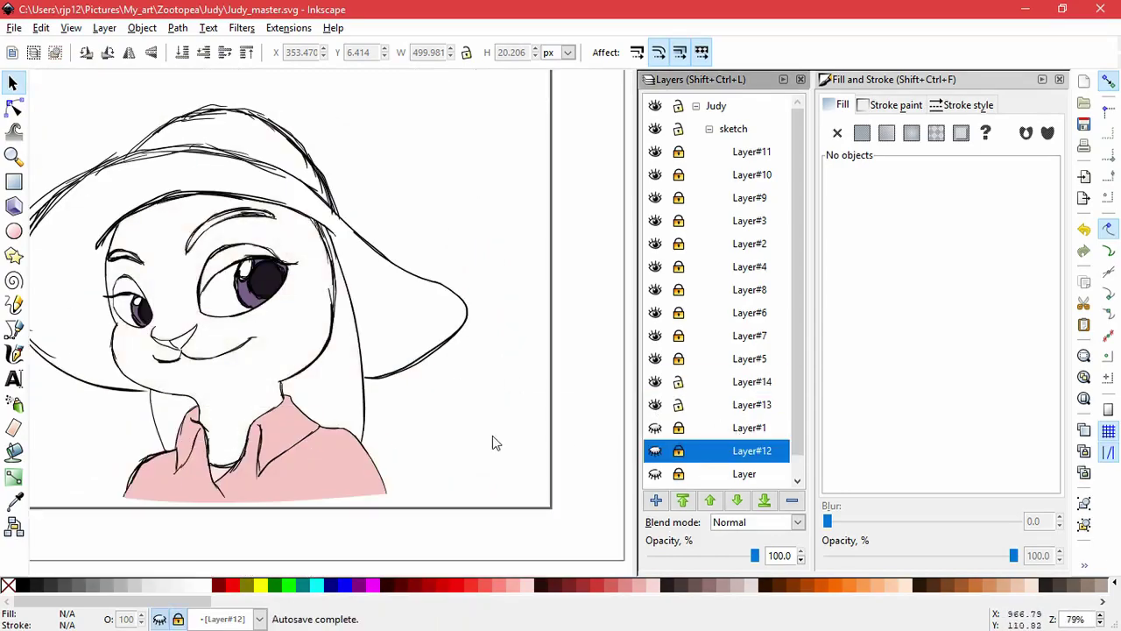
scroll(492, 438, "down", 2)
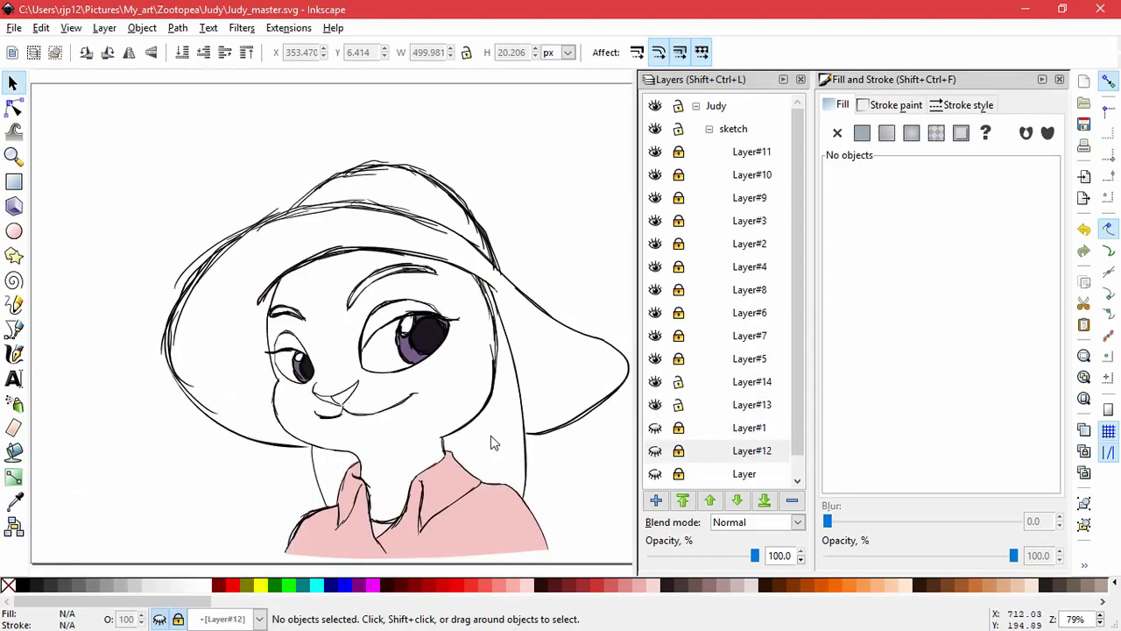
left_click(14, 450)
left_click(344, 377)
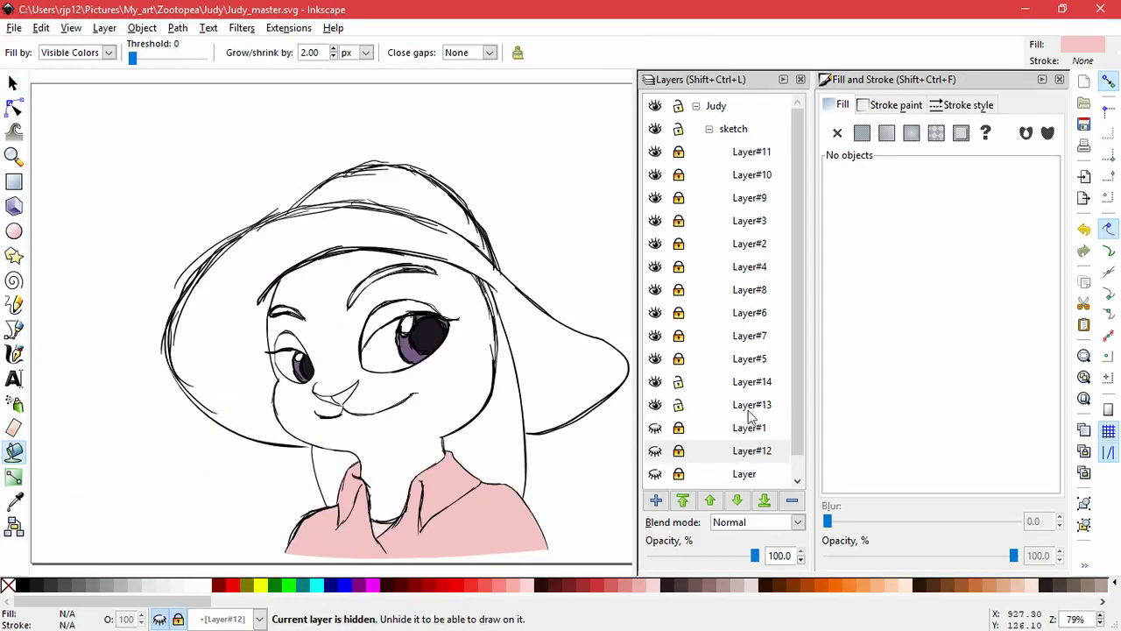
Step: Check Layer#14 by toggling its visibility, lock Layer#13, and show Layer#1 again
left_click(655, 381)
left_click(655, 381)
left_click(655, 428)
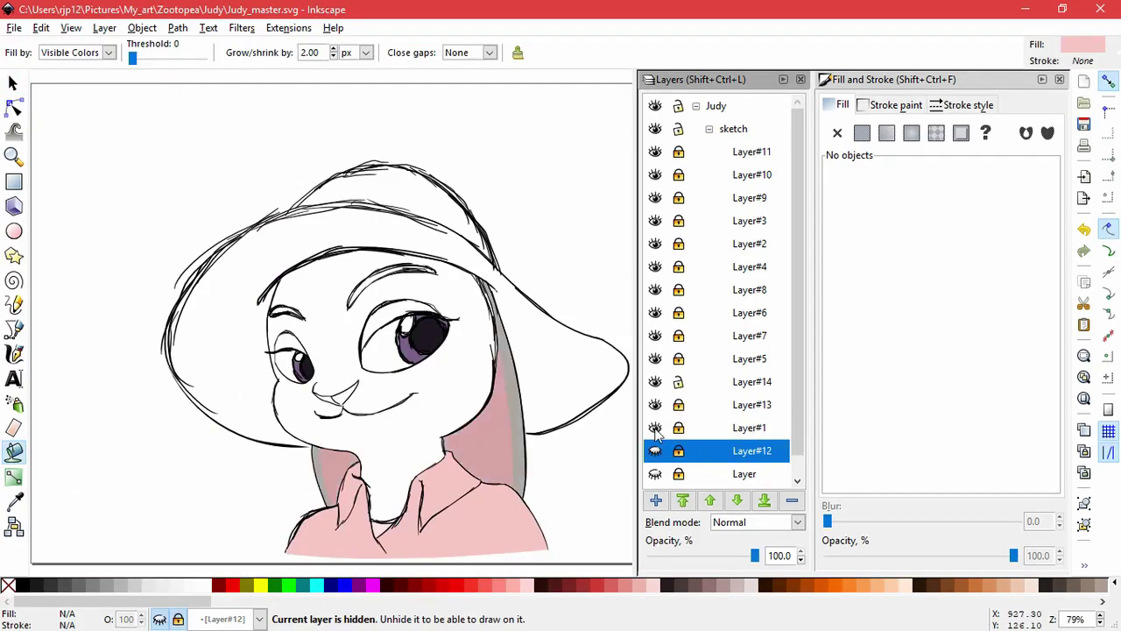
Step: Hide Layer#1, add a new layer above Layer#12, and bucket-fill both parts of the nose with pink
left_click(655, 427)
left_click(655, 499)
left_click(619, 373)
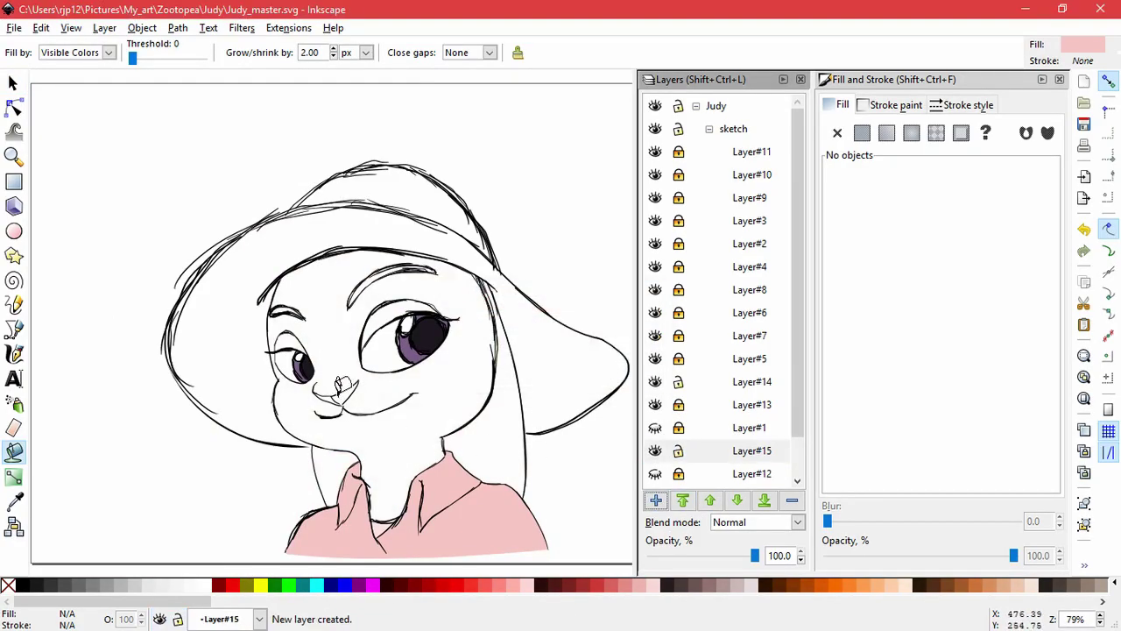
left_click(341, 383)
scroll(340, 385, "up", 2)
left_click(345, 396)
scroll(345, 396, "down", 2)
scroll(431, 382, "down", 2)
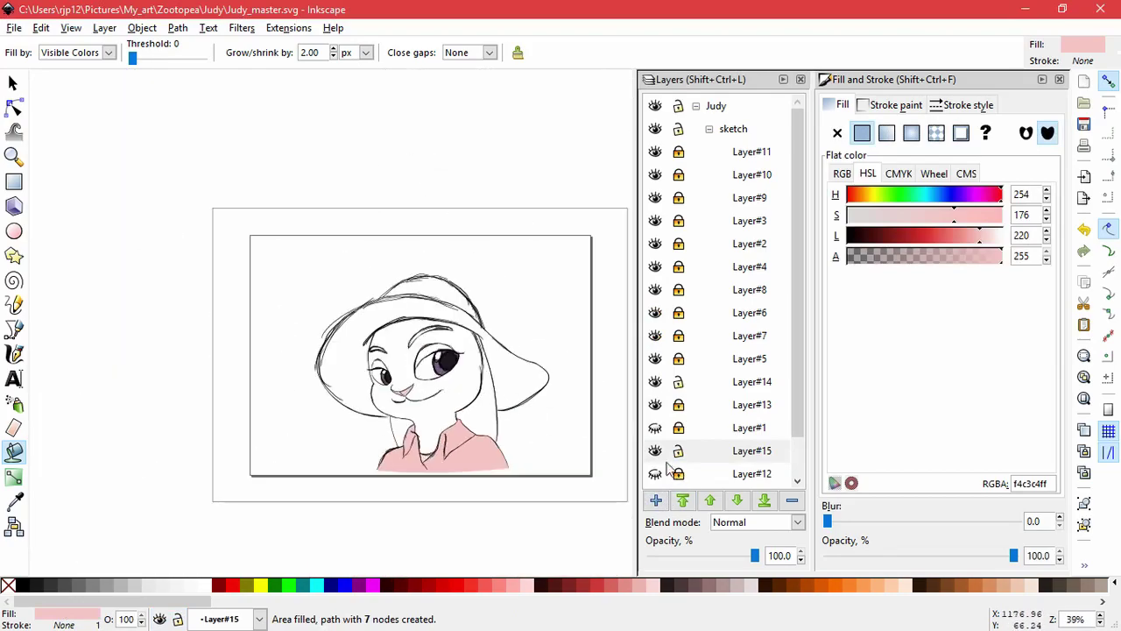
Step: Show Layer#1 and Layer#12 again and deselect the nose fill
left_click(655, 427)
left_click(655, 473)
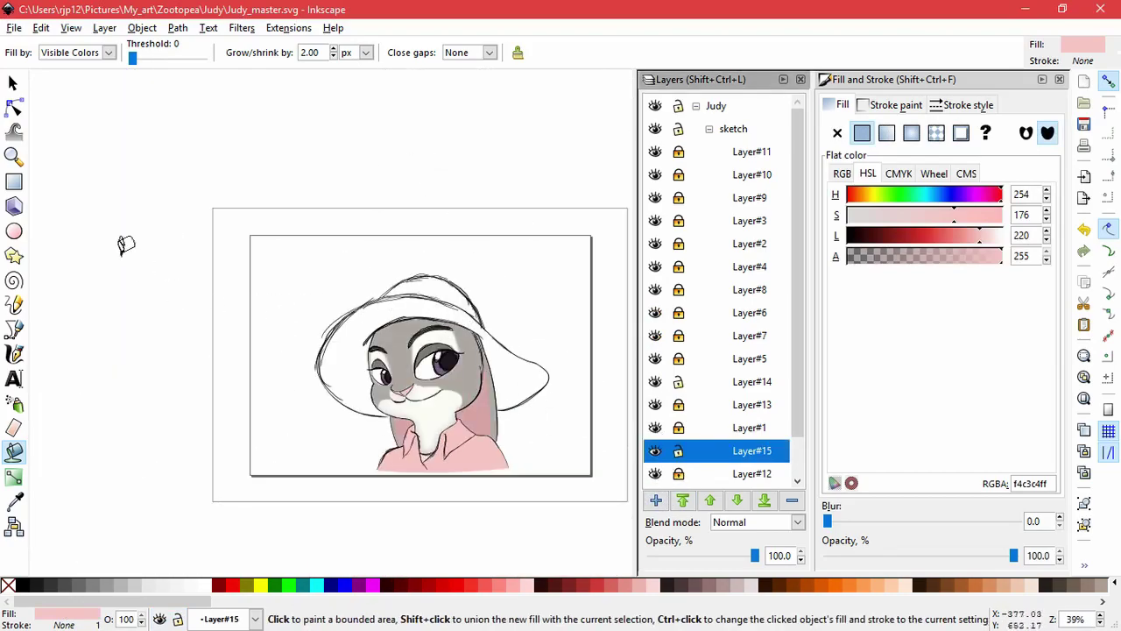
left_click(13, 84)
left_click(526, 440)
scroll(526, 440, "up", 6)
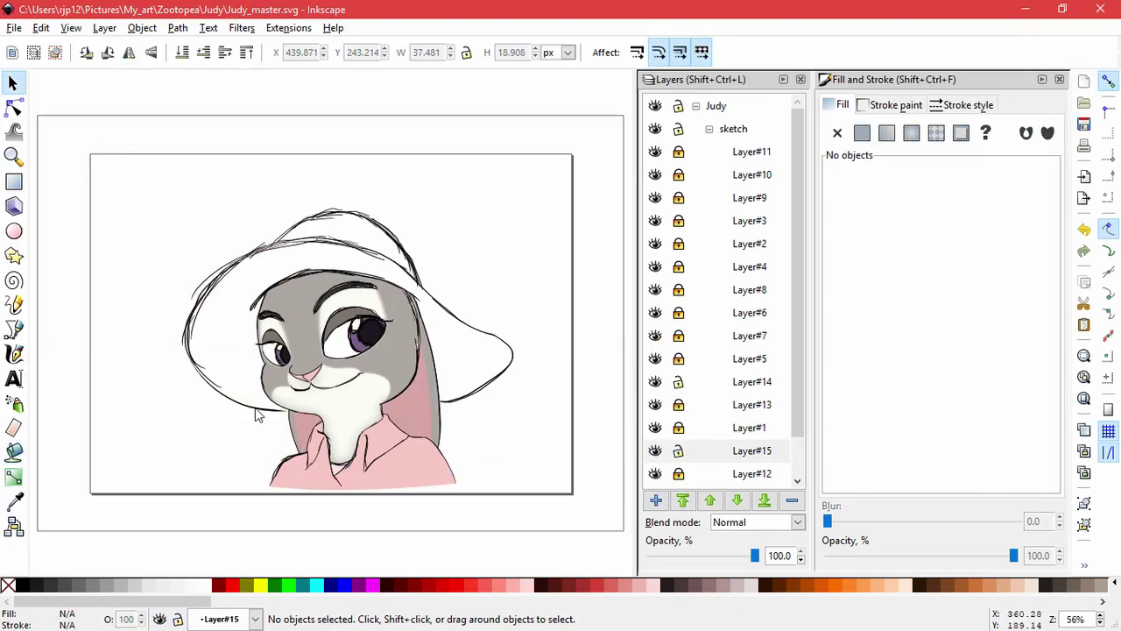
Step: Unlock Layer#12 and move the white muzzle shape's node at the end of the smile outward to smooth the cheek edge
scroll(386, 407, "up", 4, "ctrl")
key("n")
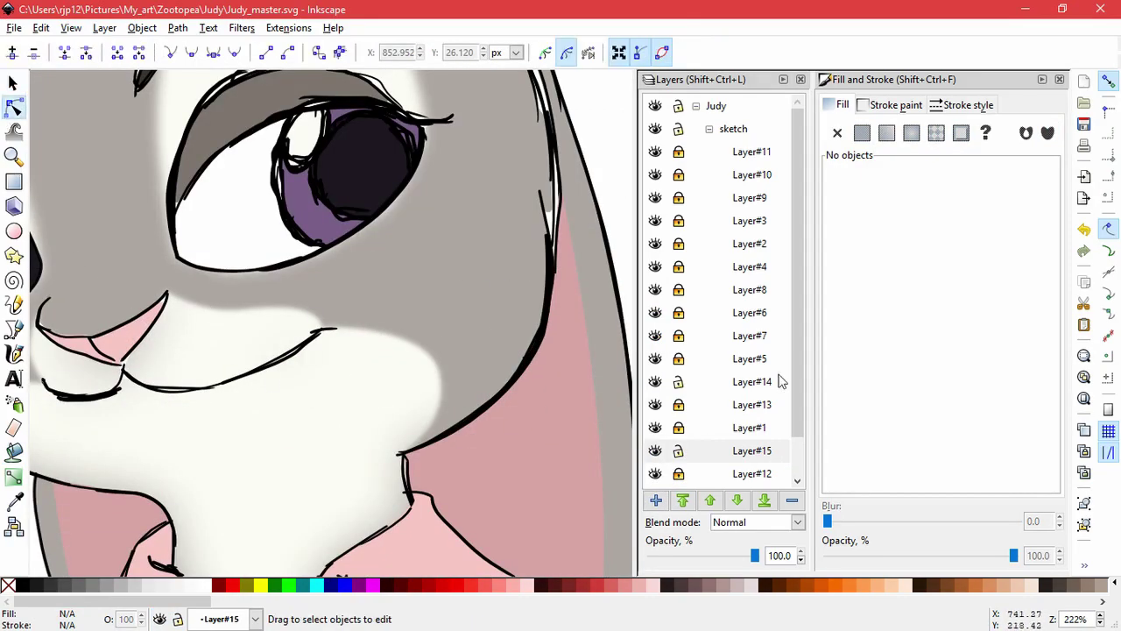
left_click(677, 473)
left_click(322, 331)
left_click(321, 331)
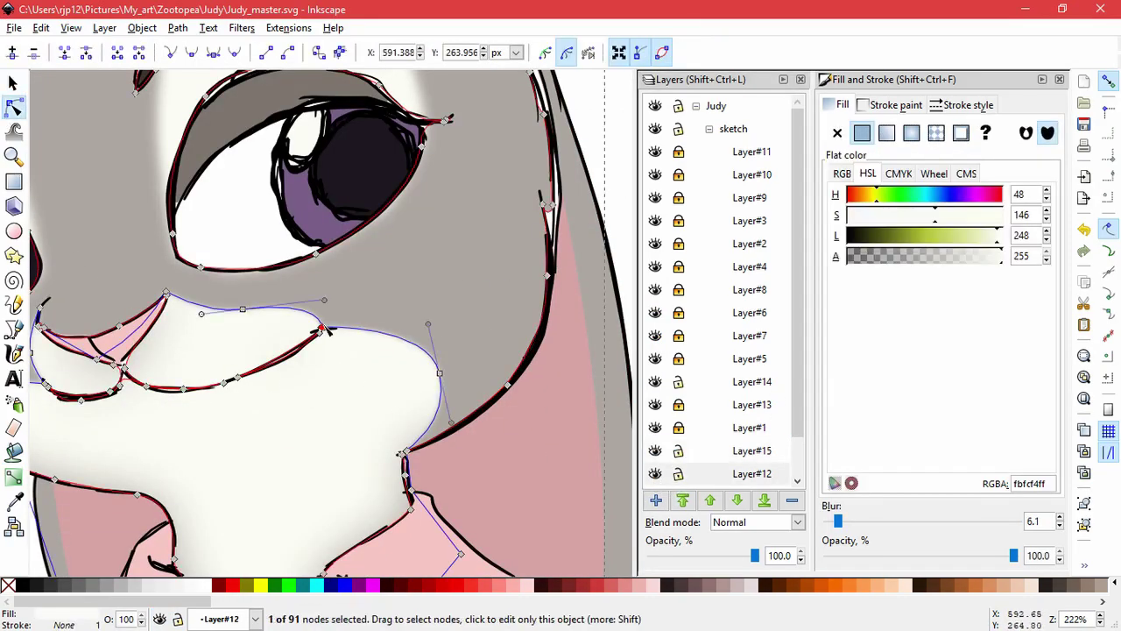
left_click_drag(328, 328, 351, 311)
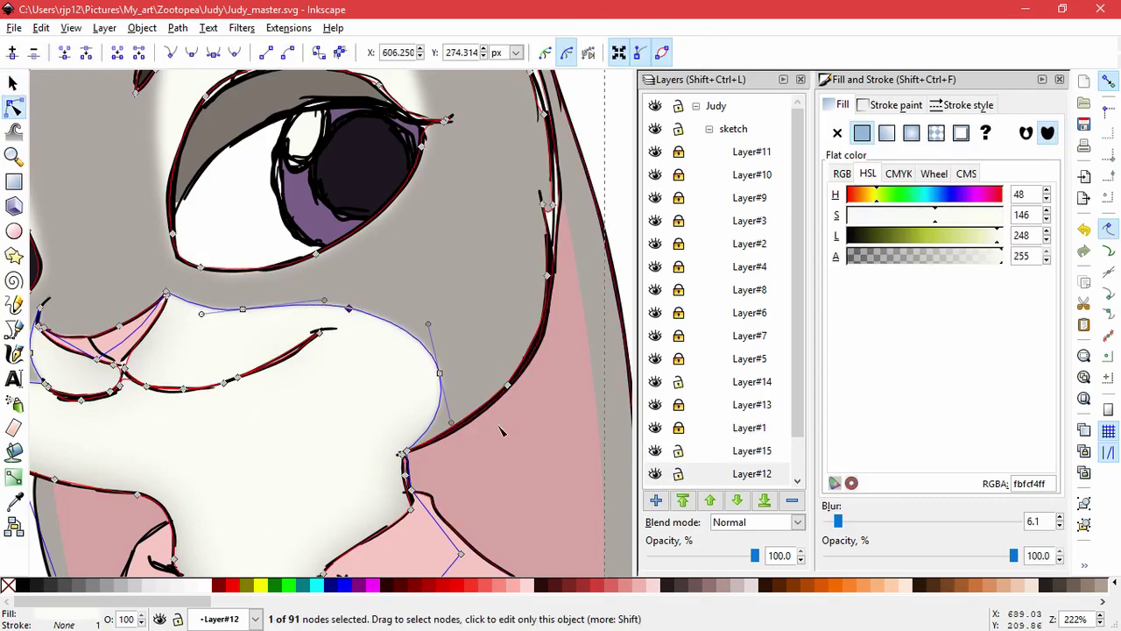
scroll(490, 427, "down", 2, "ctrl")
left_click(617, 493)
left_click(619, 498)
Step: Reshape the blurred edge of the white muzzle on the far cheek by moving its node up and outward
scroll(240, 405, "up", 4, "ctrl")
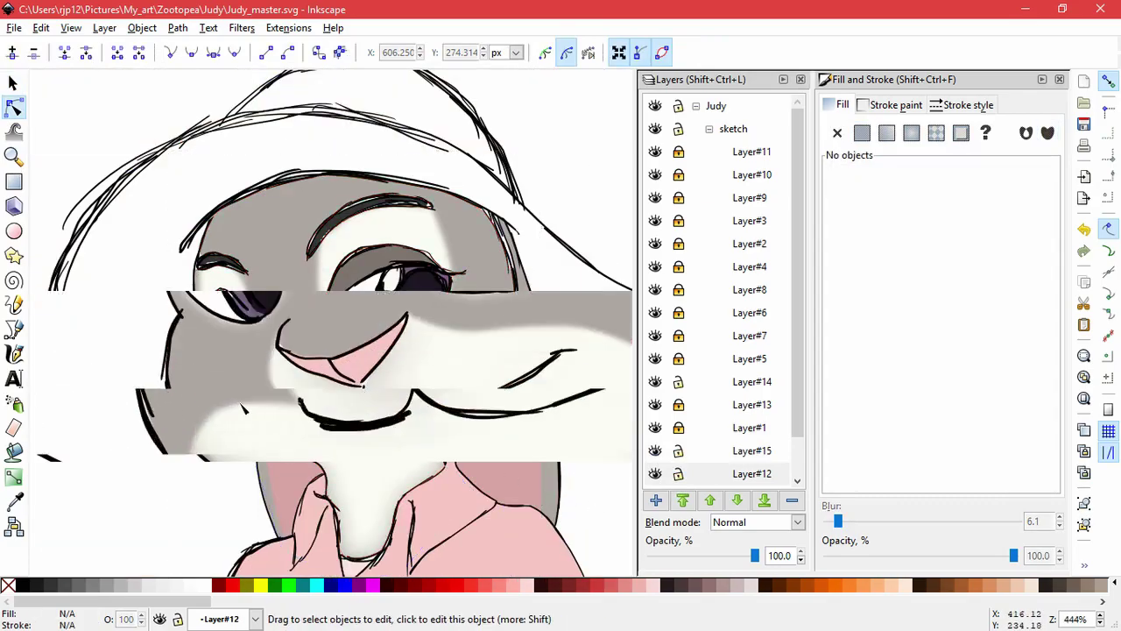
left_click(242, 407)
left_click_drag(321, 399, 294, 369)
scroll(298, 418, "down", 3, "ctrl")
left_click(215, 545)
left_click(215, 544)
scroll(463, 466, "down", 4, "ctrl")
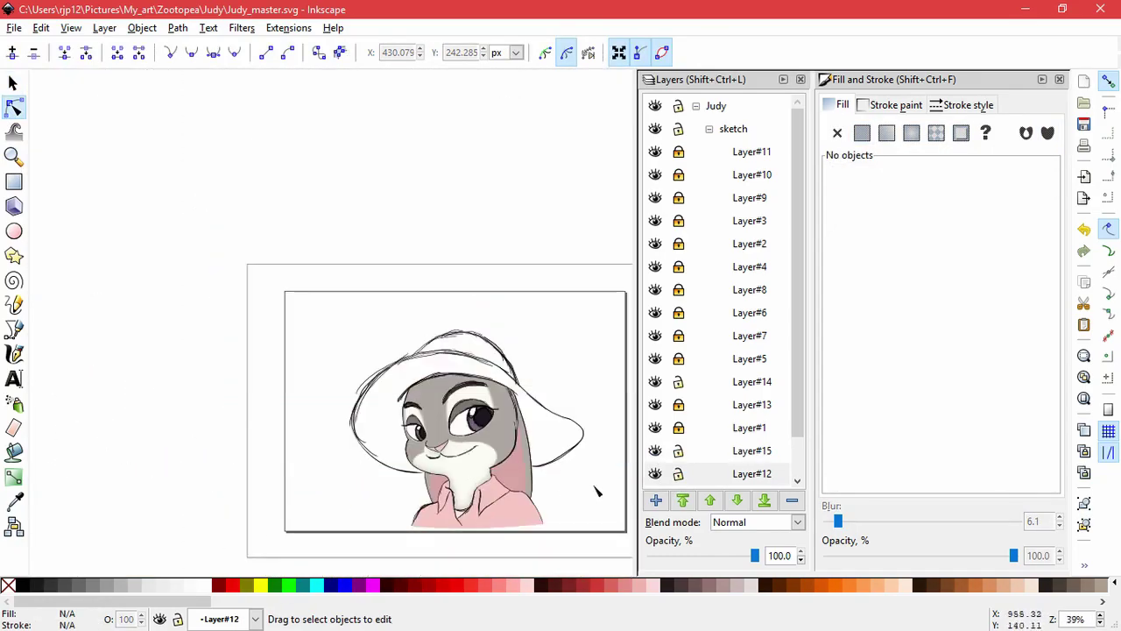
left_click_drag(594, 487, 567, 482)
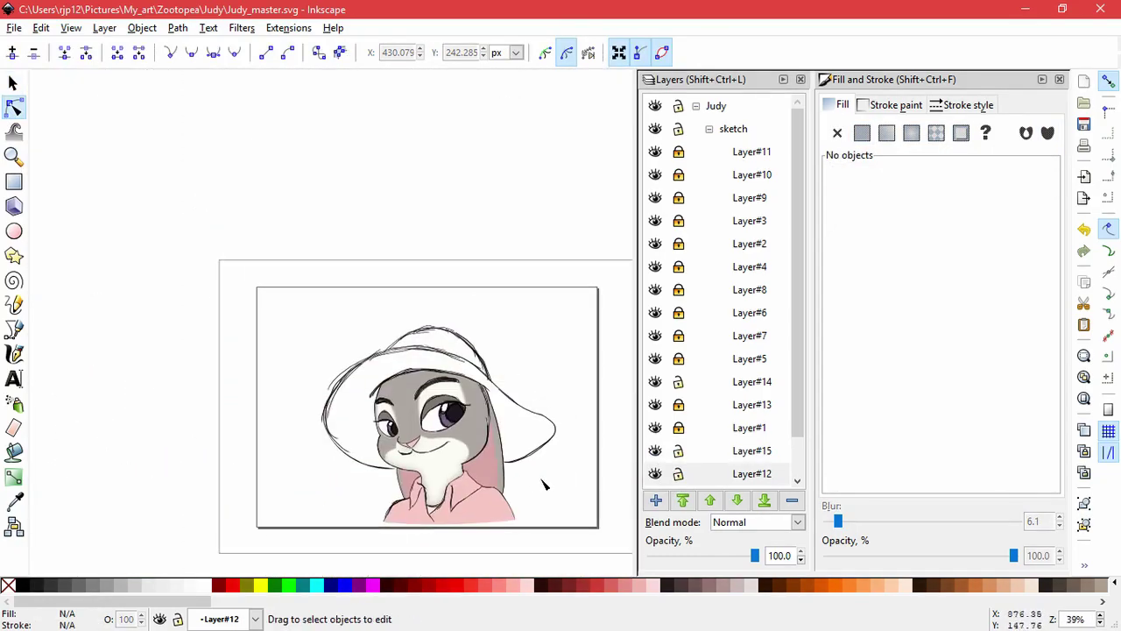
Step: Select the upper nodes of the white patch above the larger eye and move them slightly up
scroll(516, 473, "up", 3, "ctrl")
left_click(312, 233)
left_click_drag(183, 202, 391, 256)
left_click_drag(322, 218, 323, 206)
left_click(578, 280)
left_click(668, 473)
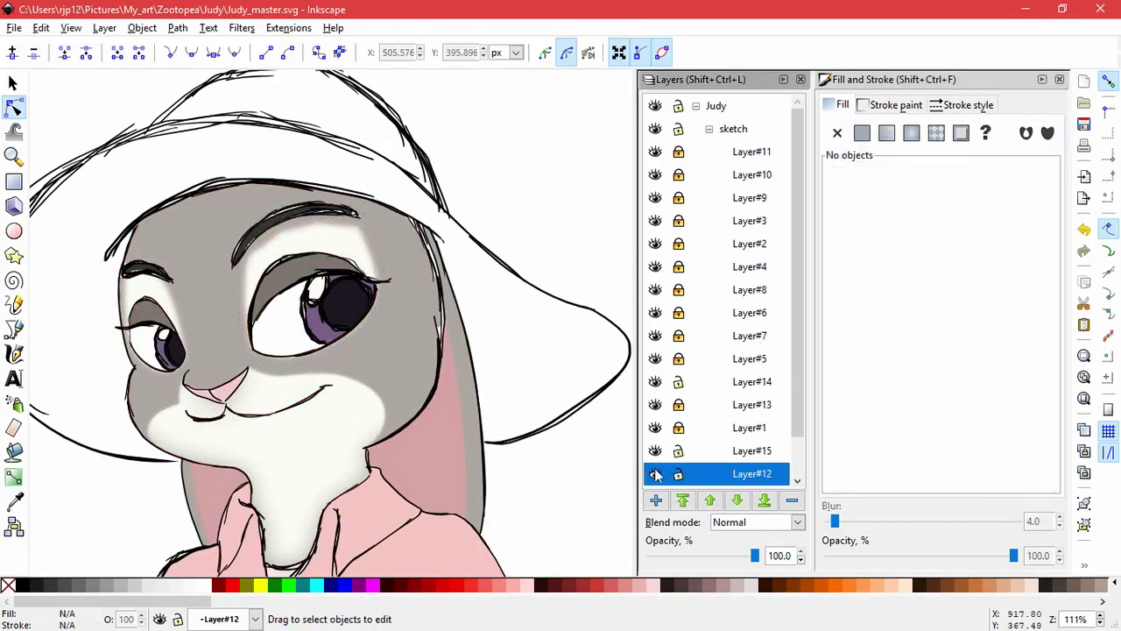
Step: Check Layer#3, Layer#13, Layer#5, Layer#7, Layer#6 and Layer#8 by toggling their visibility, and unlock Layer#8
left_click(657, 222)
left_click(657, 223)
scroll(718, 368, "down", 2)
left_click(657, 361)
left_click(656, 361)
left_click(657, 313)
left_click(656, 313)
left_click(657, 293)
left_click(657, 293)
left_click(657, 270)
left_click(657, 270)
left_click(658, 246)
left_click(658, 246)
left_click(679, 247)
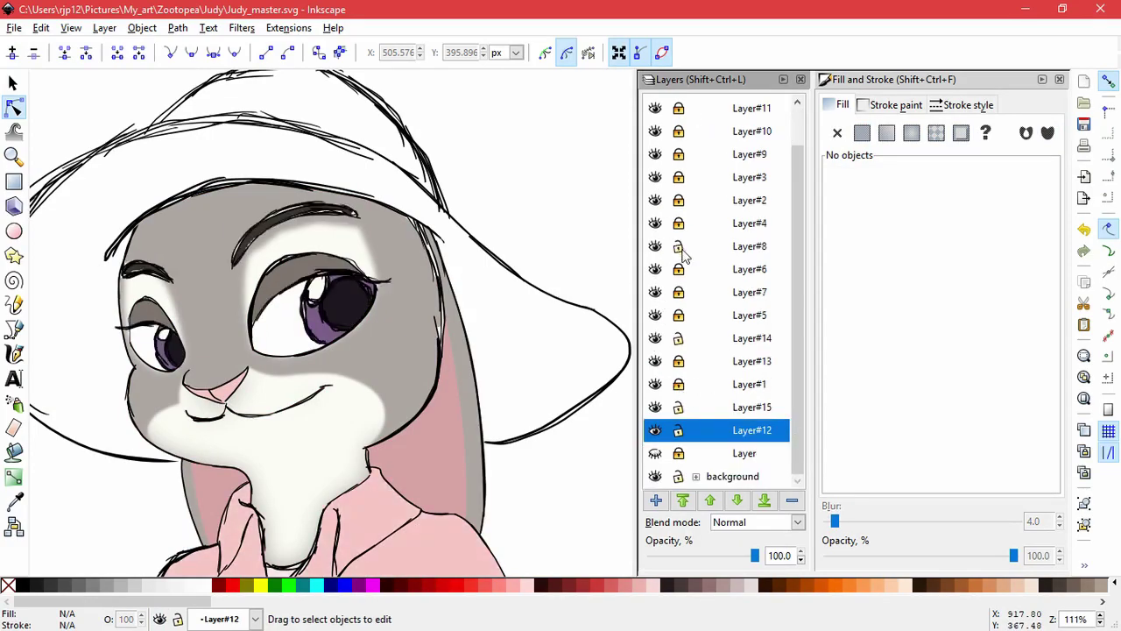
Step: Select the eyebrow over the larger eye and shift it slightly down and away from the nose
left_click(13, 83)
left_click(350, 242)
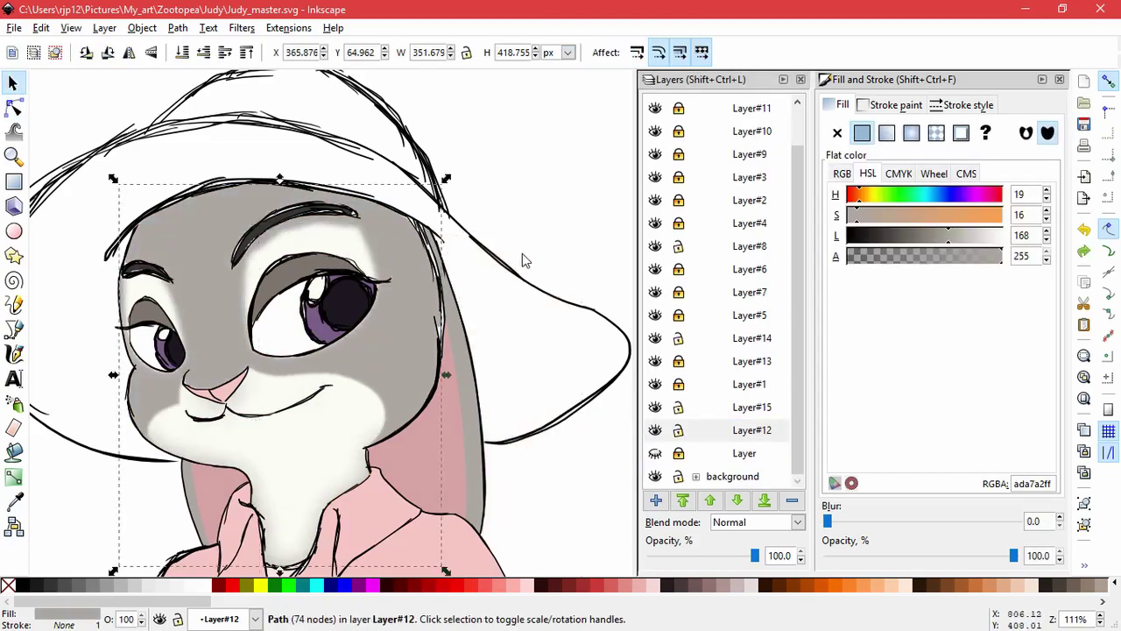
left_click_drag(470, 170, 221, 273)
left_click_drag(296, 223, 298, 225)
key("Escape")
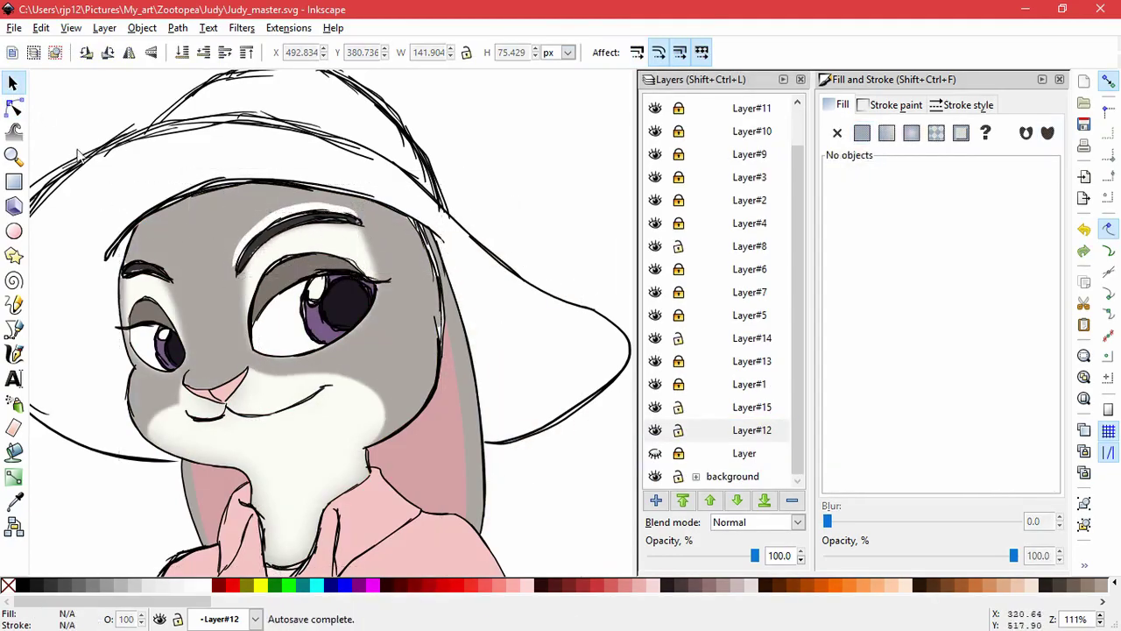
Step: Delete the grey face shape's nodes outlining the hole around the larger eyebrow
key("n")
left_click(198, 259)
scroll(220, 256, "up", 3)
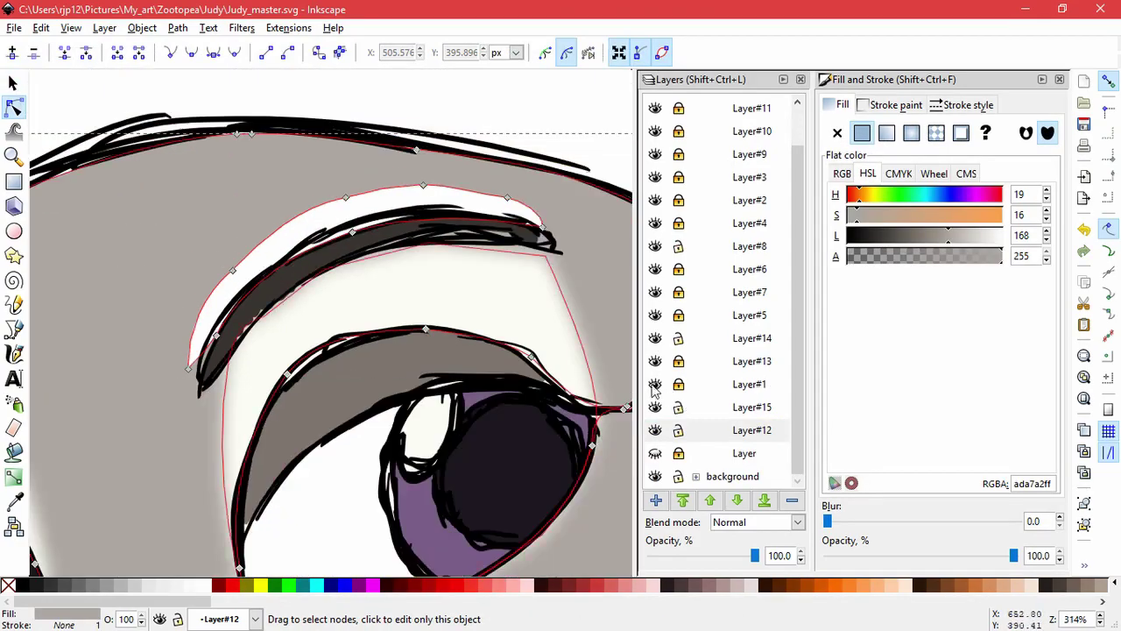
left_click_drag(608, 170, 120, 380)
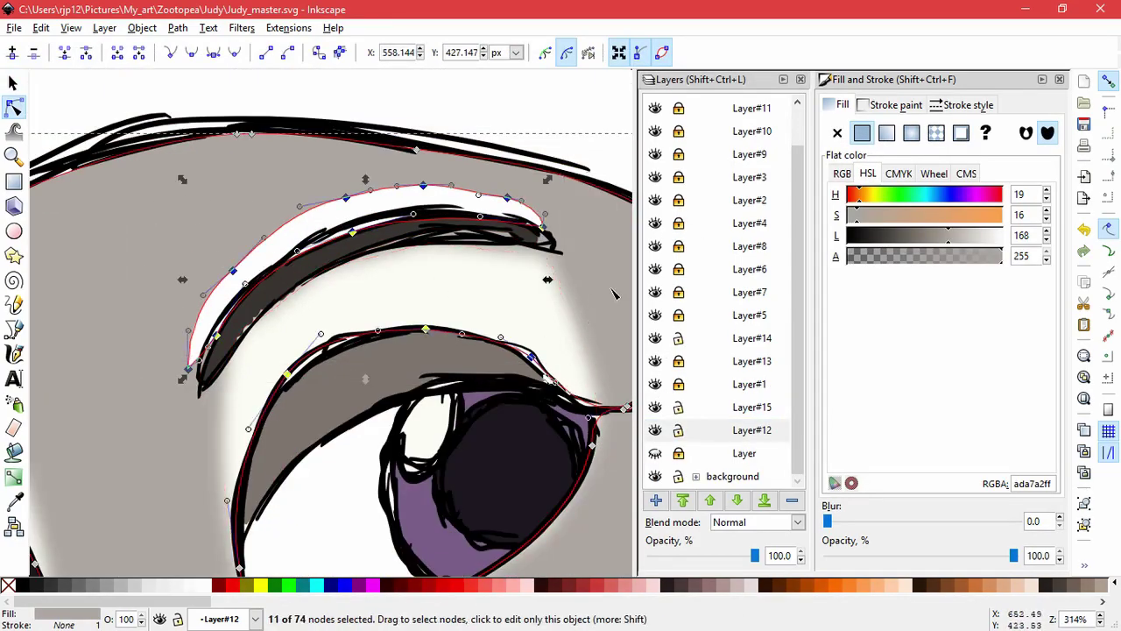
left_click(309, 107)
left_click_drag(331, 169, 557, 261)
left_click_drag(131, 261, 254, 373)
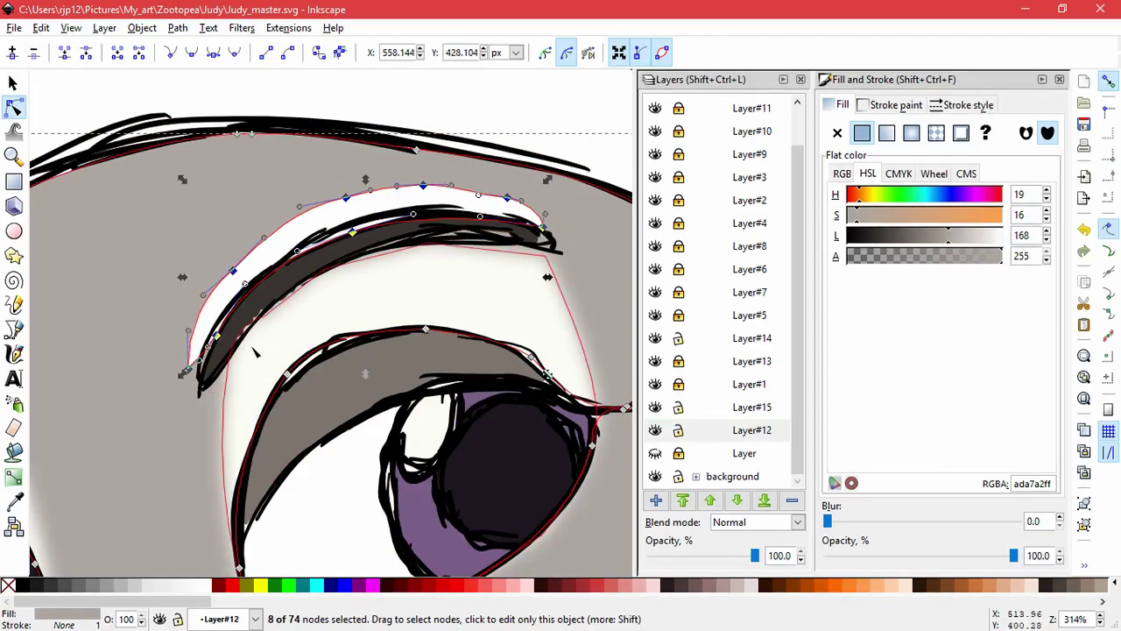
left_click_drag(353, 233, 243, 229)
key("Delete")
scroll(523, 285, "down", 2)
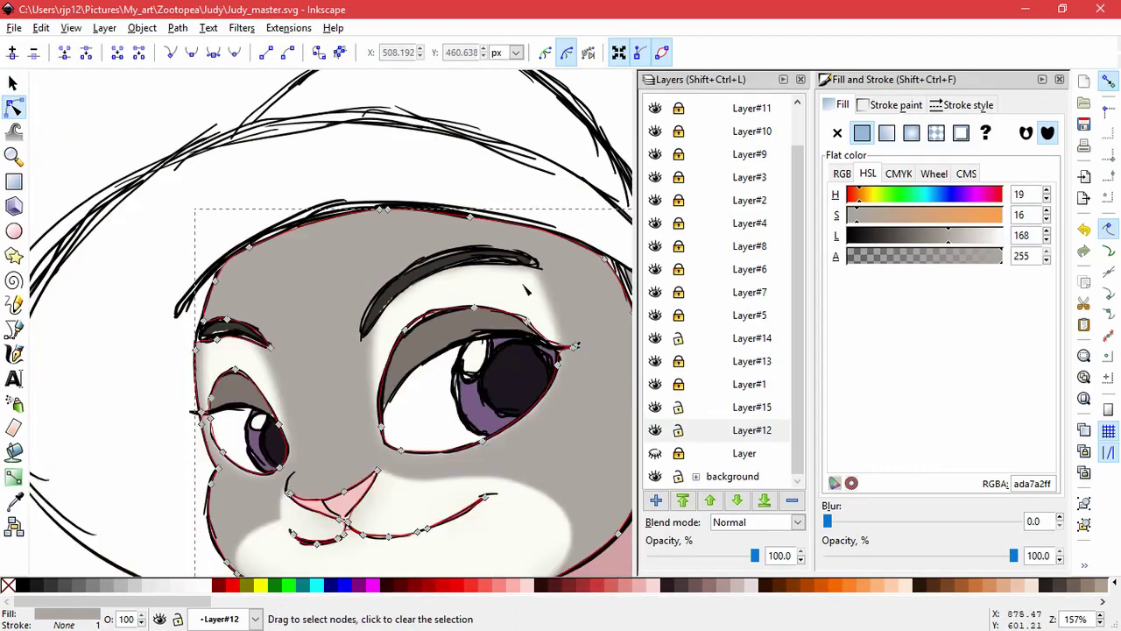
Step: Adjust the grey face shape's nodes around the smaller eyebrow
scroll(202, 322, "up", 5)
scroll(285, 352, "down", 1)
left_click_drag(182, 349, 153, 228)
left_click_drag(323, 358, 411, 315)
double_click(61, 363)
scroll(64, 373, "down", 5)
scroll(63, 375, "down", 1)
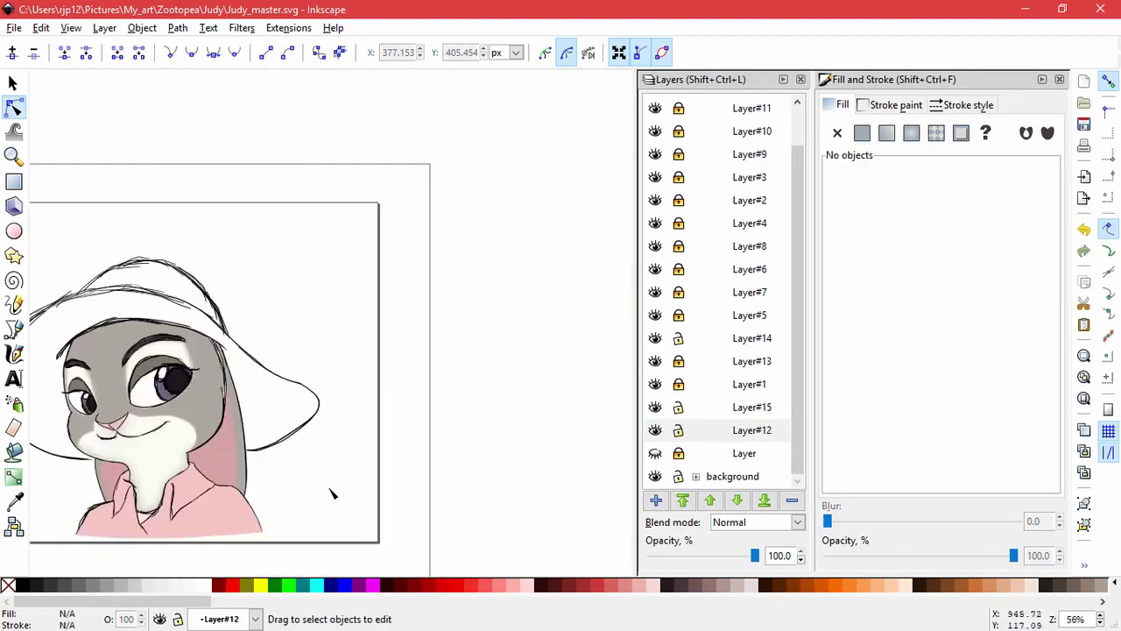
Step: Move the grey face shape's edge nodes outward beside the larger eye to cover the gap next to the ear
scroll(332, 491, "down", 1)
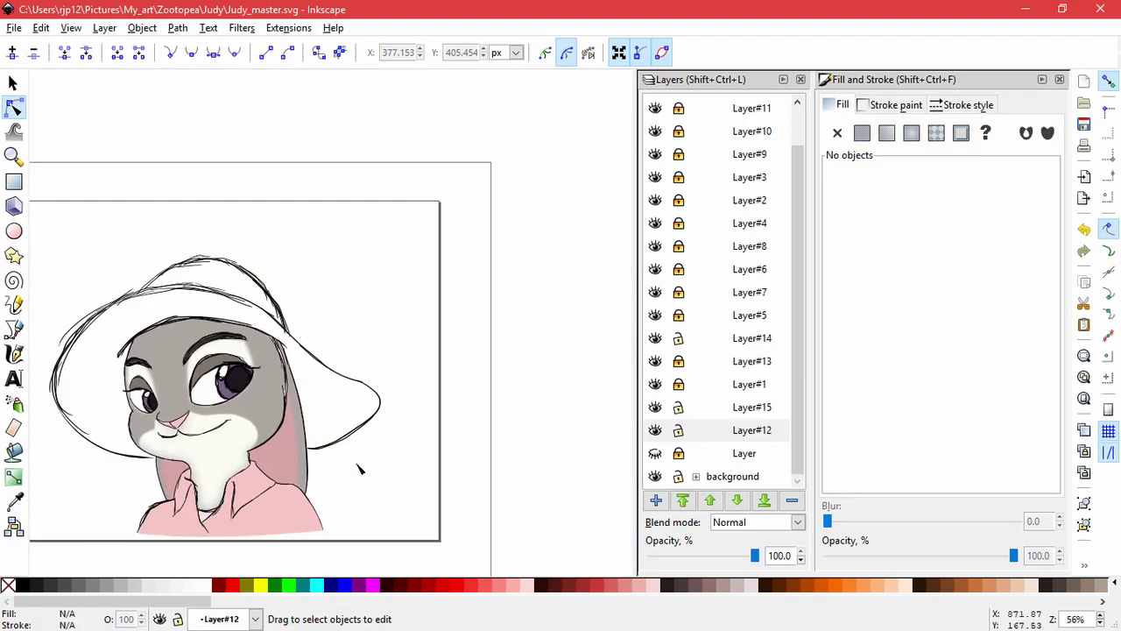
scroll(359, 469, "up", 6)
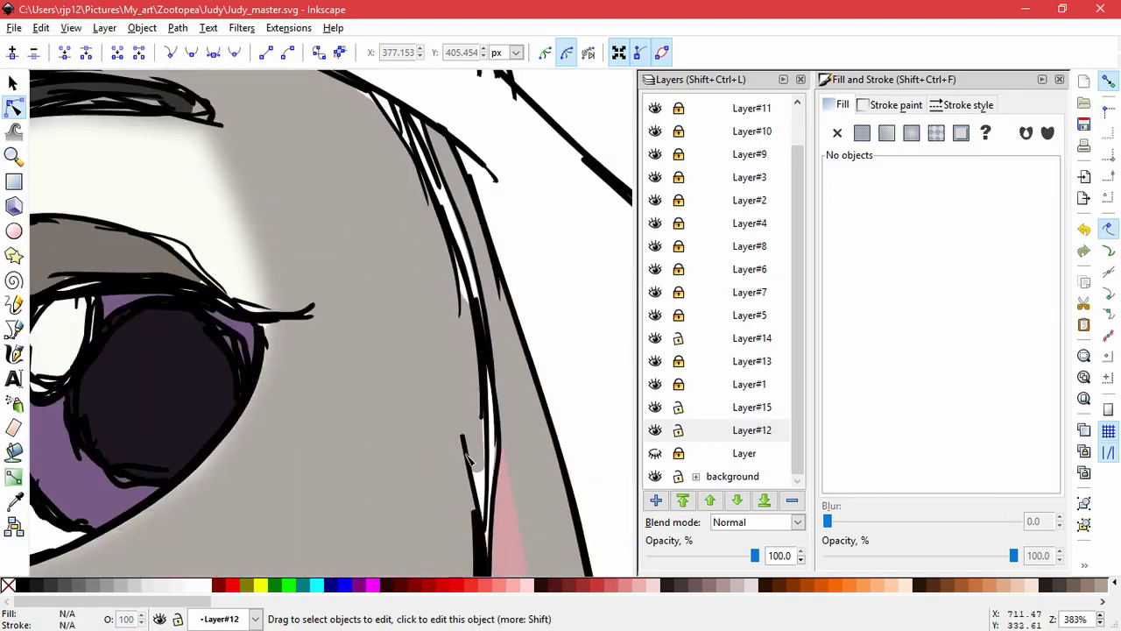
left_click(474, 465)
left_click_drag(469, 460, 502, 433)
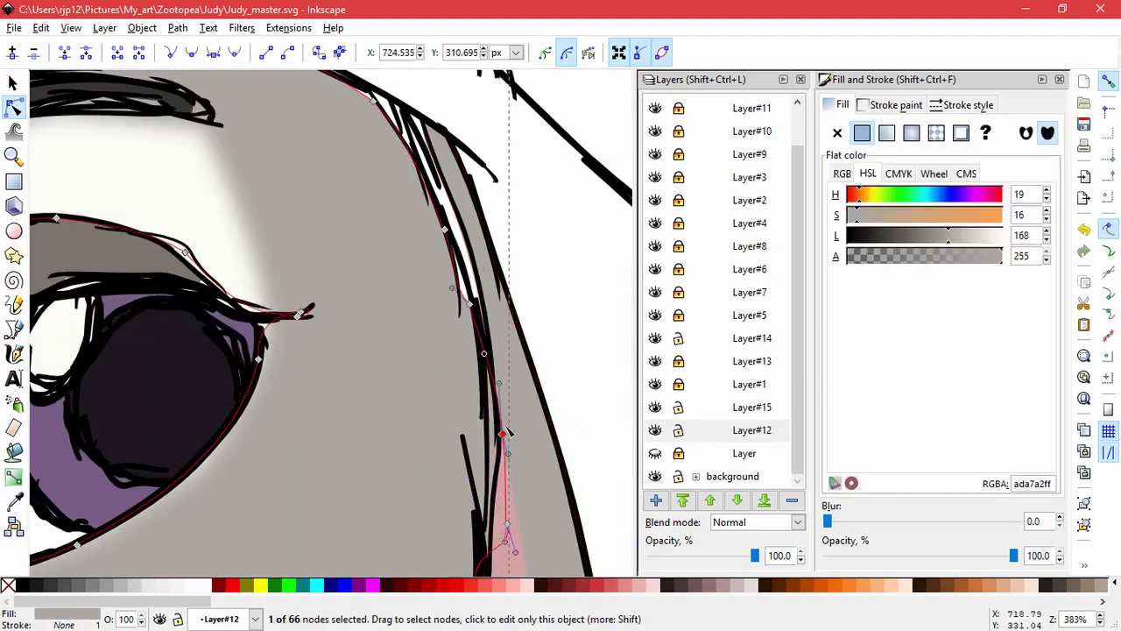
left_click_drag(470, 304, 487, 277)
left_click_drag(445, 230, 458, 194)
left_click_drag(402, 135, 423, 94)
left_click_drag(373, 101, 369, 88)
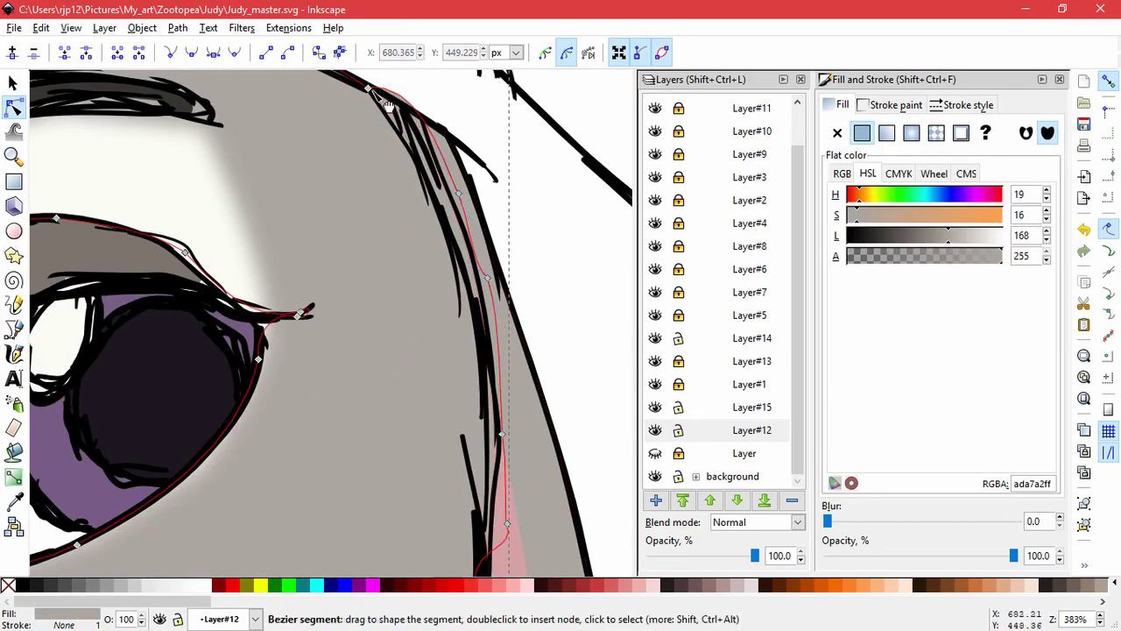
key("Escape")
scroll(562, 379, "down", 6)
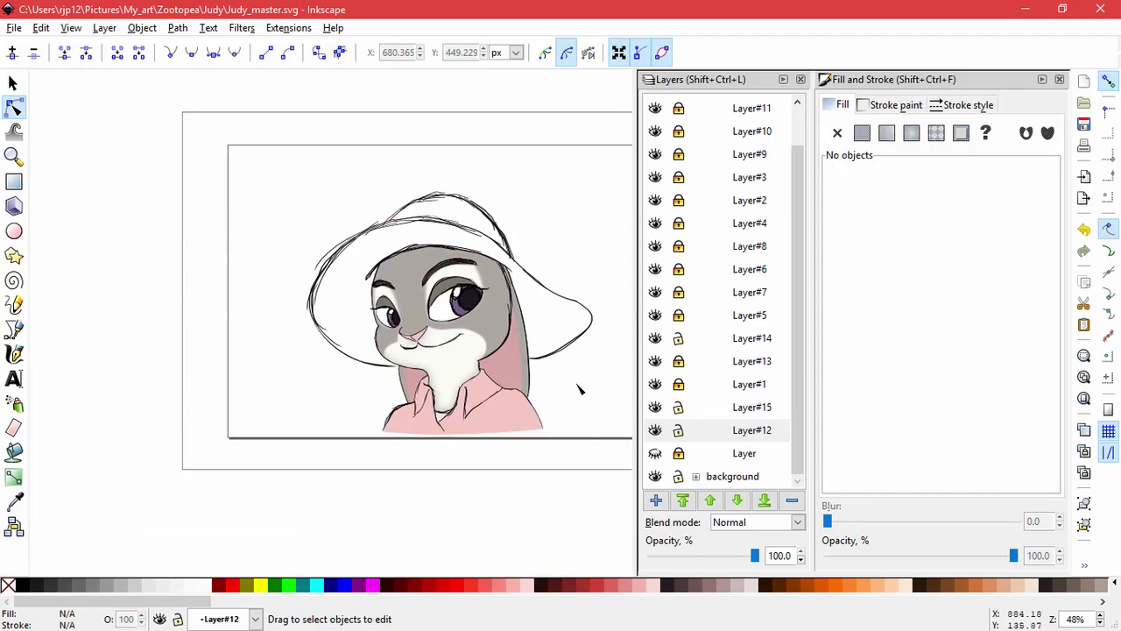
Step: Lock Layer#8, Layer#12, Layer#14 and Layer#15, and add a new layer above Layer#14
left_click(666, 430)
left_click(655, 430)
left_click(655, 430)
left_click(656, 339)
left_click(655, 339)
left_click(679, 339)
left_click(705, 340)
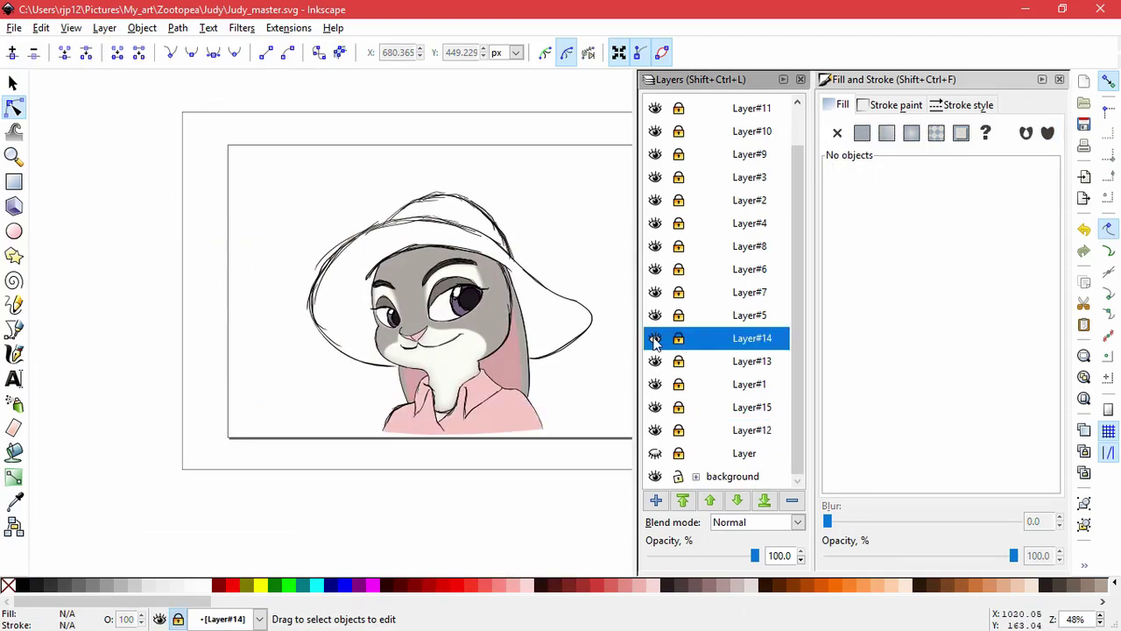
left_click(656, 500)
left_click(618, 379)
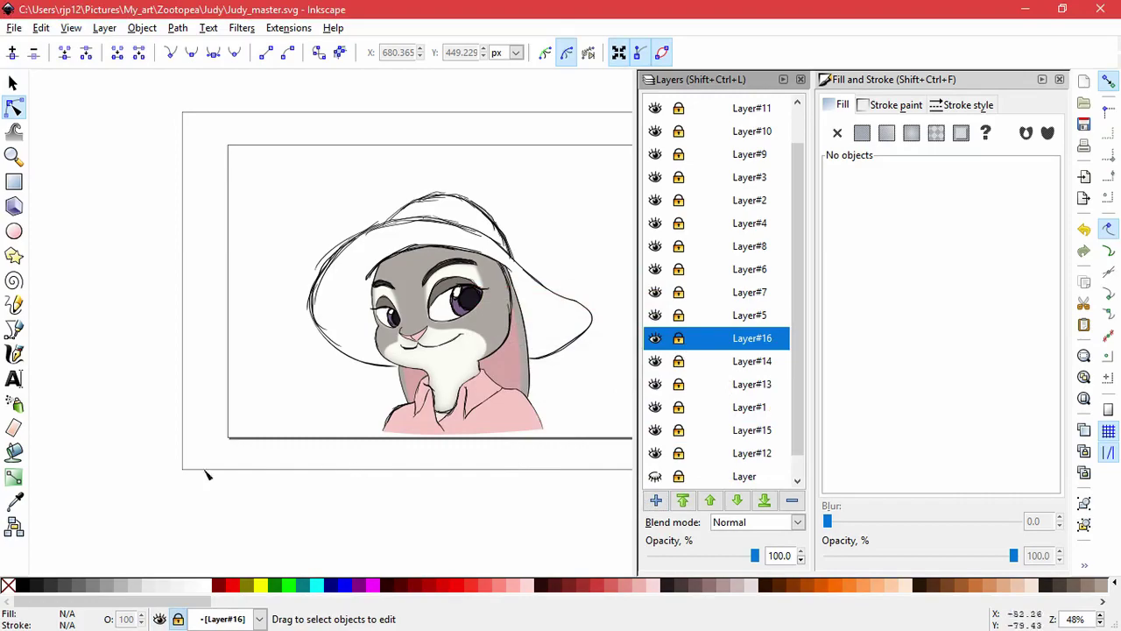
Step: Unlock Layer#10 and extend the end of the lower hat brim line to close its gap with the ear and cheek outline
scroll(406, 385, "up", 4)
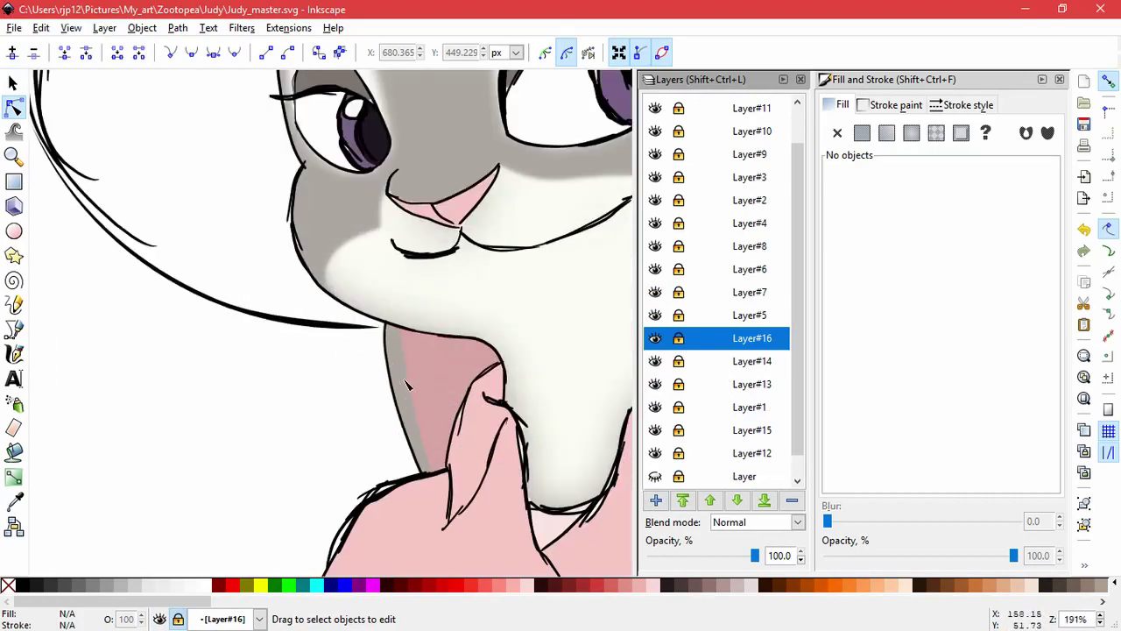
left_click(655, 130)
left_click(655, 131)
left_click(679, 130)
left_click(373, 323)
scroll(379, 308, "up", 5)
left_click_drag(359, 249, 386, 249)
left_click(266, 414)
left_click(268, 417)
scroll(269, 417, "down", 8)
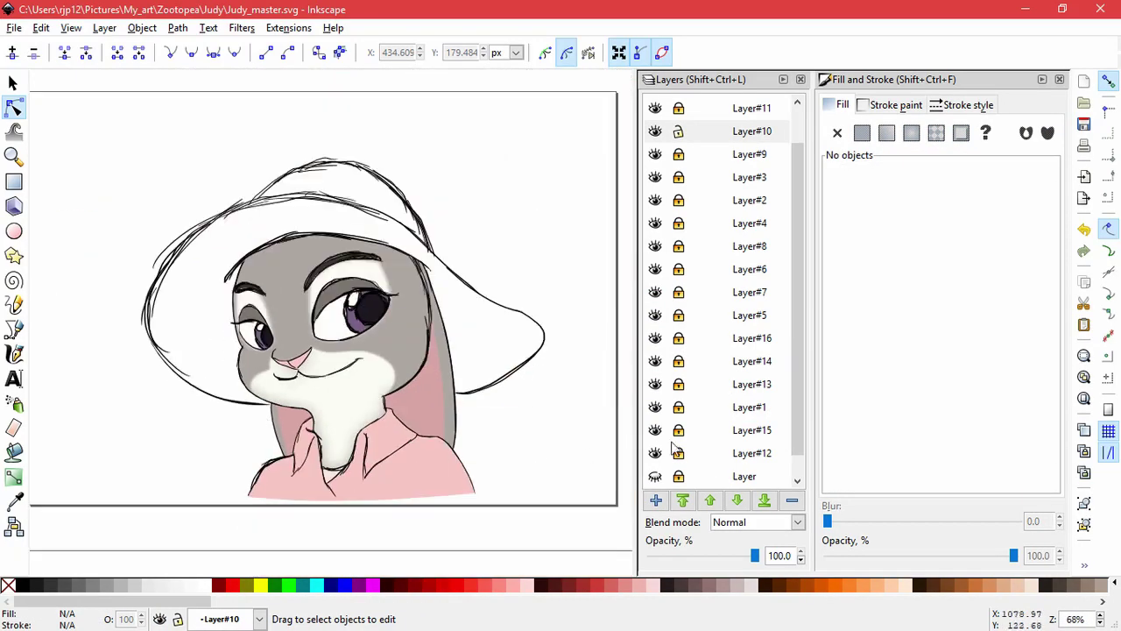
Step: Hide Layer#12, lock Layer#10, check the lower layers by toggling their visibility, and unlock Layer#16
left_click(655, 453)
left_click(679, 132)
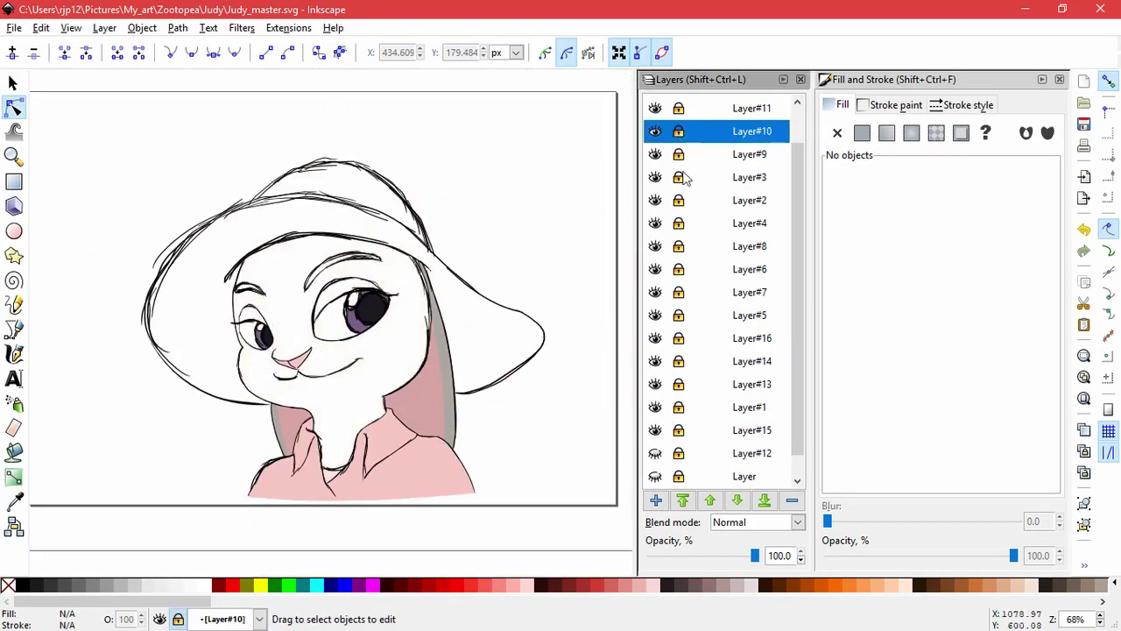
left_click(656, 431)
left_click(656, 407)
left_click(656, 407)
left_click(655, 383)
left_click(655, 383)
left_click(654, 362)
left_click(654, 363)
left_click(679, 339)
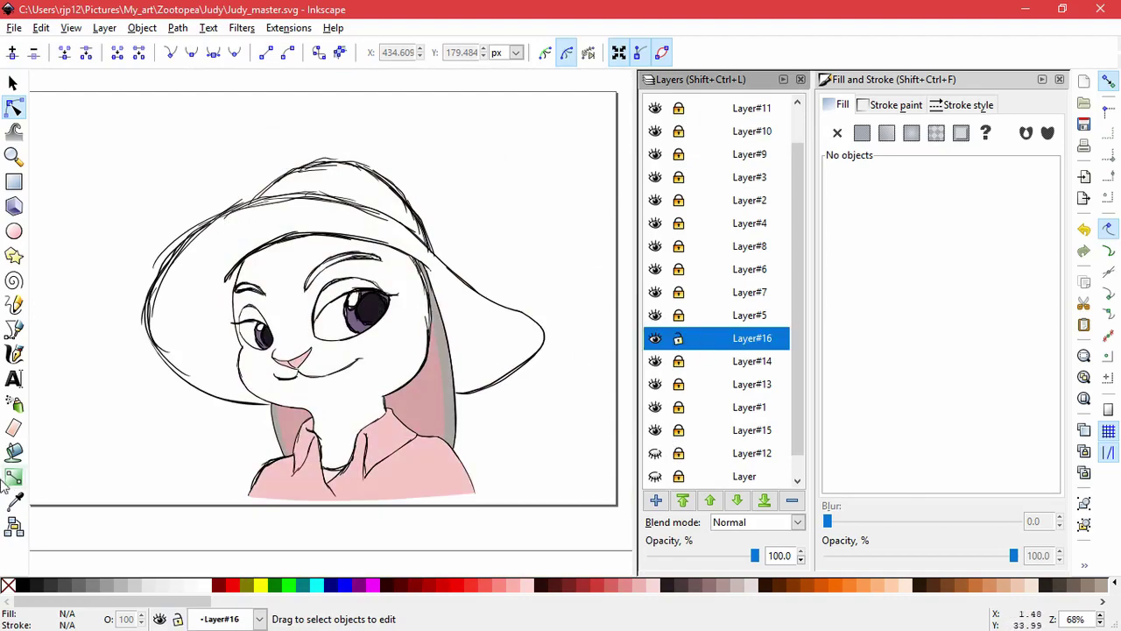
Step: Bucket-fill the hat brim on Layer#16 and set its fill colour to E7E7CFff
left_click(13, 452)
left_click(195, 318)
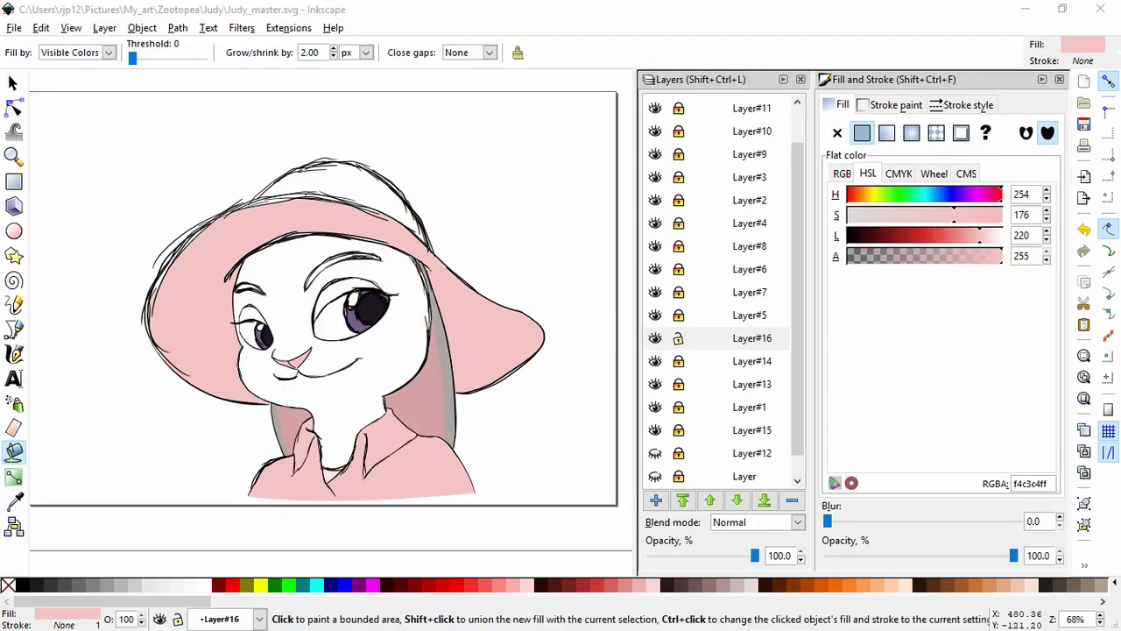
left_click_drag(1052, 483, 985, 480)
type("E7E7CFff")
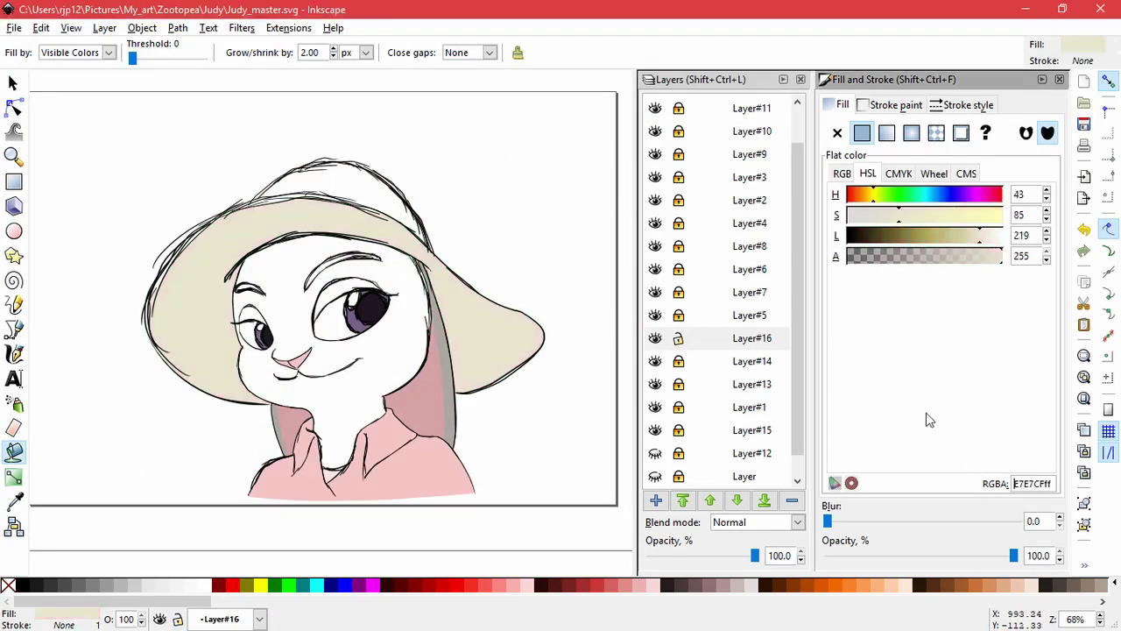
Step: Try filling the hat's crown as a separate shape, and undo the hat fills
left_click(345, 187)
key("ctrl+z")
key("ctrl+z")
key("ctrl+z")
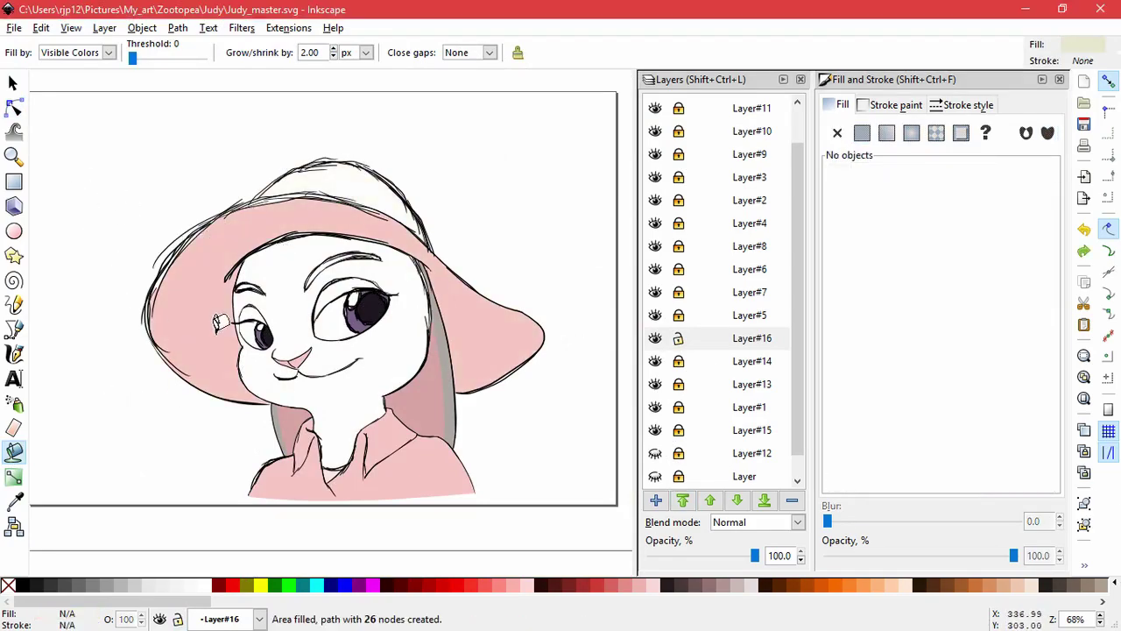
Step: Bucket-fill the hat brim in beige and add the crown to the same shape
left_click(217, 326)
left_click(341, 188, "shift")
Step: Delete the beige hat shape's nodes along the seam between the crown and the brim
key("n")
left_click(257, 181)
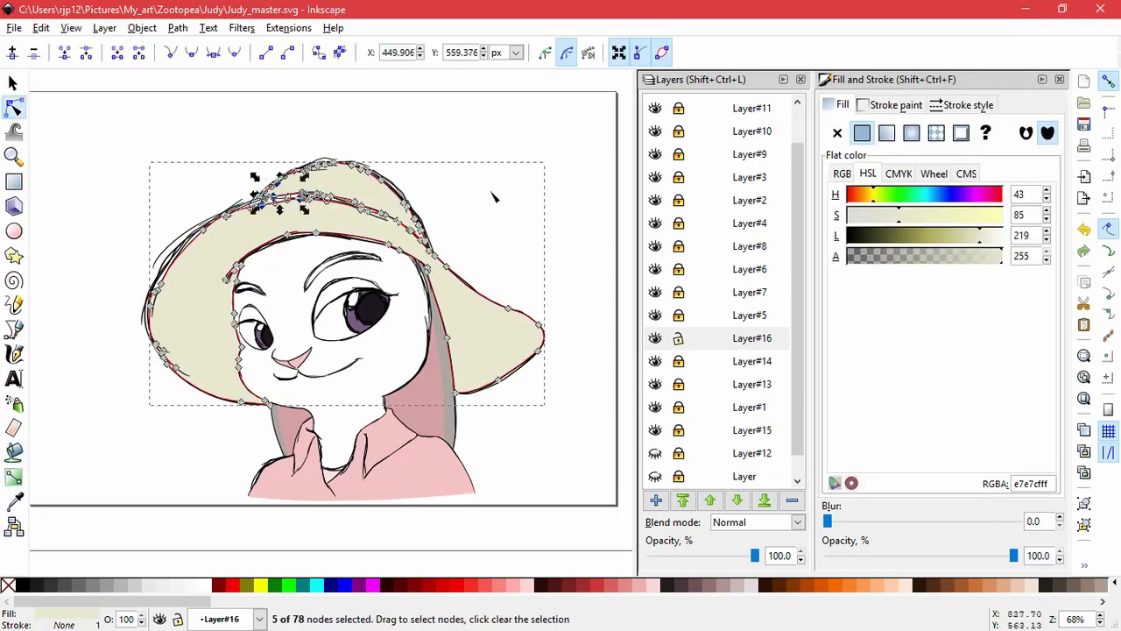
scroll(462, 217, "up", 3, "ctrl")
left_click_drag(226, 258, 340, 295)
left_click_drag(243, 295, 440, 332)
left_click_drag(601, 325, 140, 219)
key("Delete")
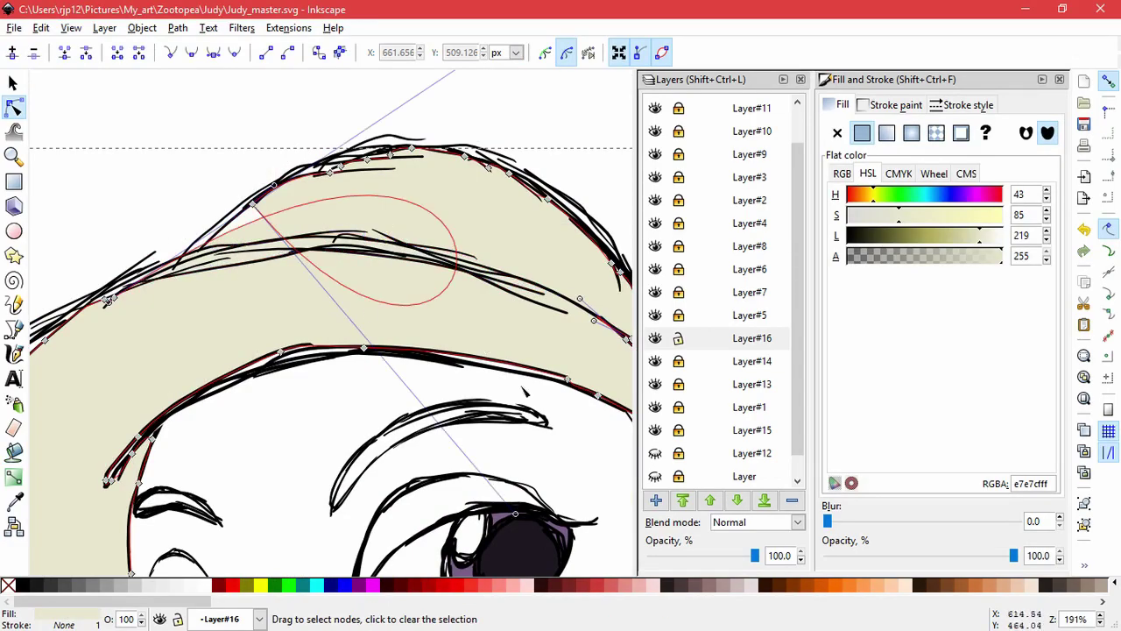
Step: Try refitting the combined beige hat shape's nodes to the sketch where the crown meets the brim, and undo the combined fill
left_click_drag(516, 514, 130, 171)
left_click_drag(342, 261, 365, 371)
mouse_move(603, 98)
left_mouse_down()
mouse_move(178, 388)
mouse_move(235, 369)
left_mouse_up()
left_click_drag(154, 282, 174, 371)
left_click_drag(276, 315, 286, 301)
left_click_drag(361, 282, 347, 274)
mouse_move(353, 284)
left_mouse_down()
mouse_move(342, 276)
mouse_move(365, 269)
left_mouse_up()
left_click_drag(287, 300, 296, 297)
mouse_move(133, 410)
left_mouse_down()
mouse_move(144, 389)
mouse_move(127, 407)
left_mouse_up()
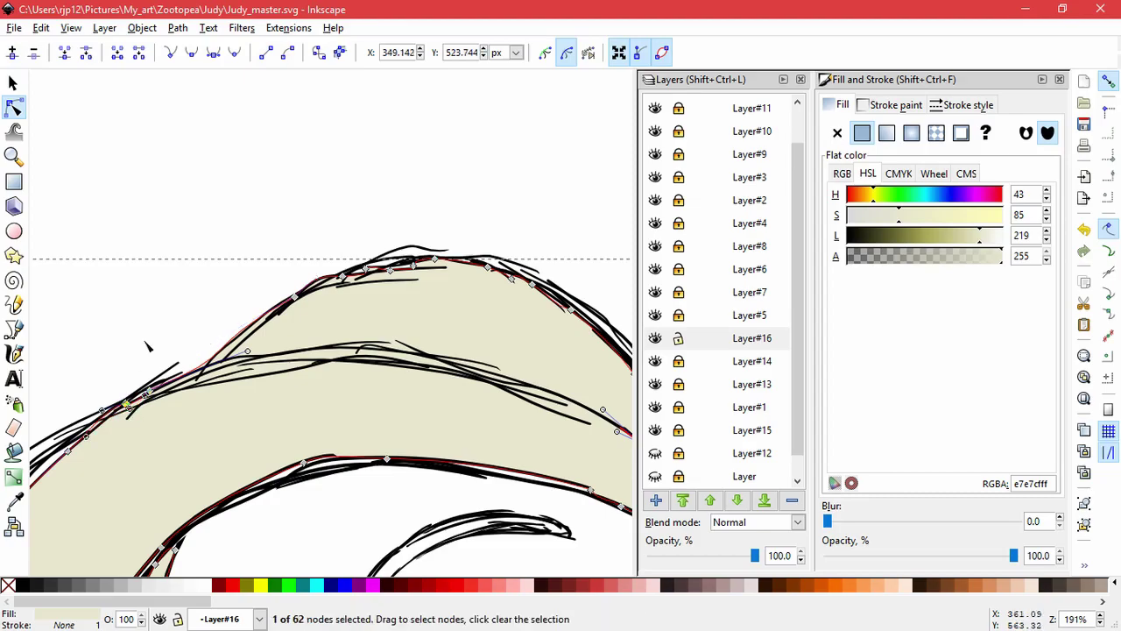
double_click(150, 347)
scroll(155, 348, "down", 2)
scroll(219, 303, "down", 2)
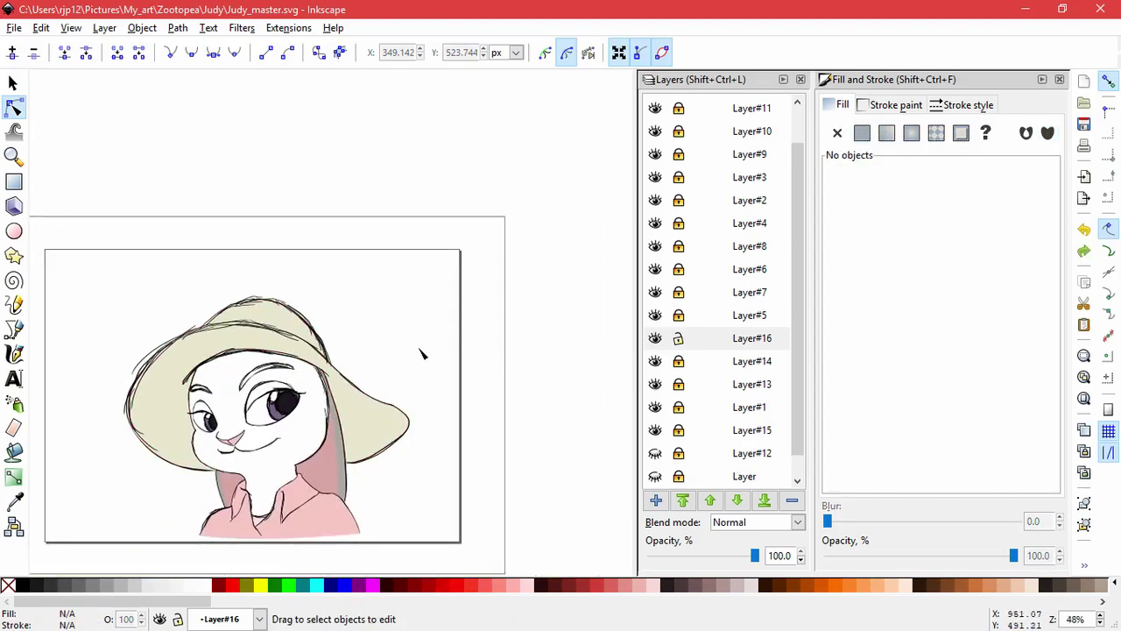
key("ctrl+z")
key("ctrl+z")
Step: Bucket-fill the hat's brim and crown in beige as two separate shapes
left_click(15, 452)
left_click(172, 381)
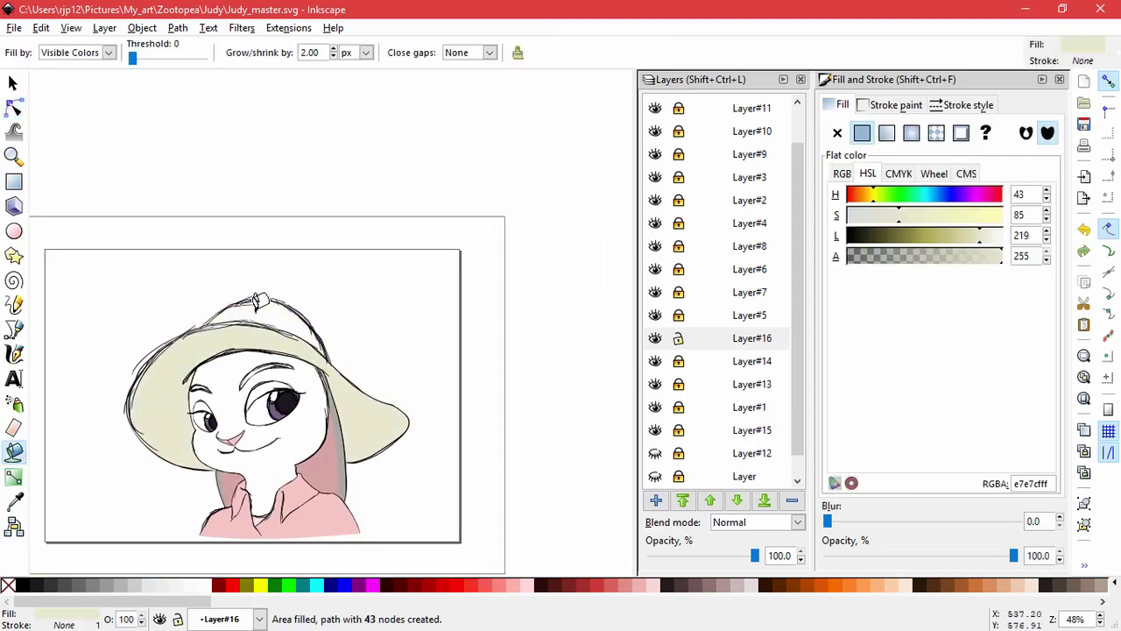
left_click(254, 312)
Step: Enter 876945ff as the hat brim's fill colour and adjust the shade to a lighter, duller brown, 9a866dff
key("n")
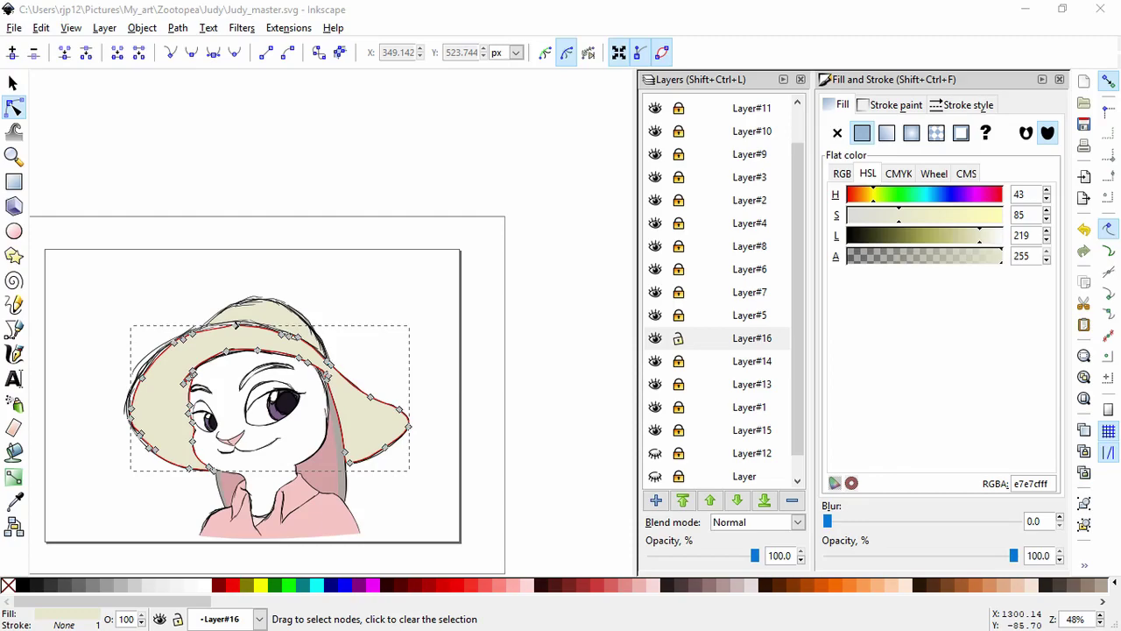
left_click_drag(1051, 484, 974, 474)
type("876945ff")
left_click_drag(911, 237, 928, 238)
left_click(431, 336)
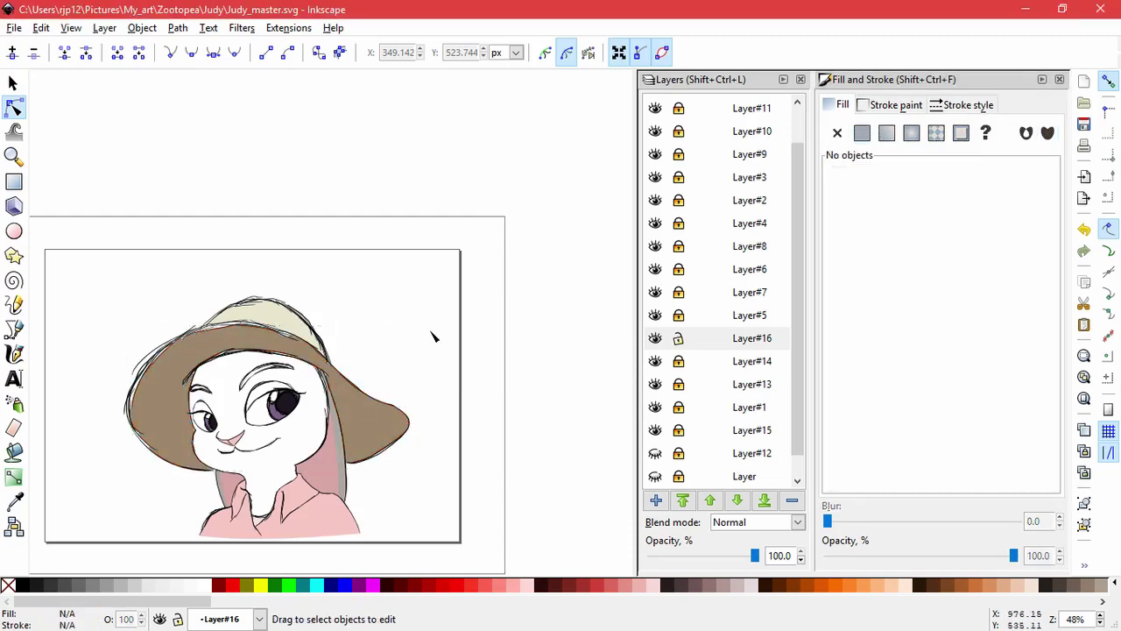
Step: Show Layer#12 and smooth the brown brim's inner edge around the forehead by moving and deleting nodes
left_click(654, 453)
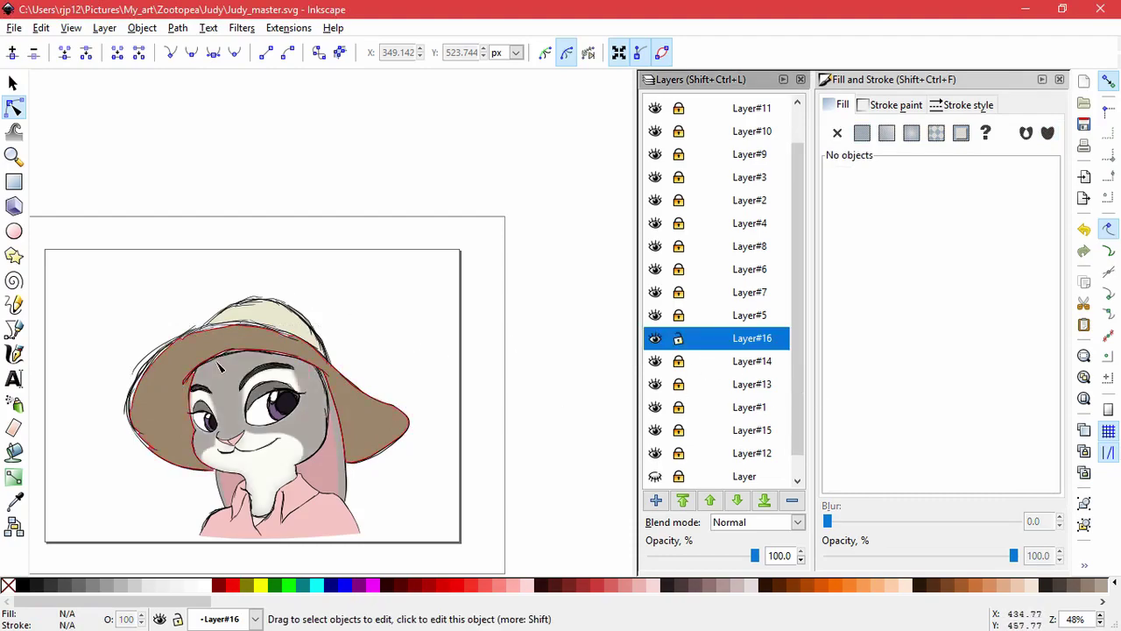
scroll(239, 304, "up", 4)
left_click(240, 302)
left_click_drag(259, 318, 256, 335)
left_click_drag(144, 385, 112, 415)
mouse_move(121, 478)
left_mouse_down()
mouse_move(56, 406)
mouse_move(130, 404)
left_mouse_up()
key("Delete")
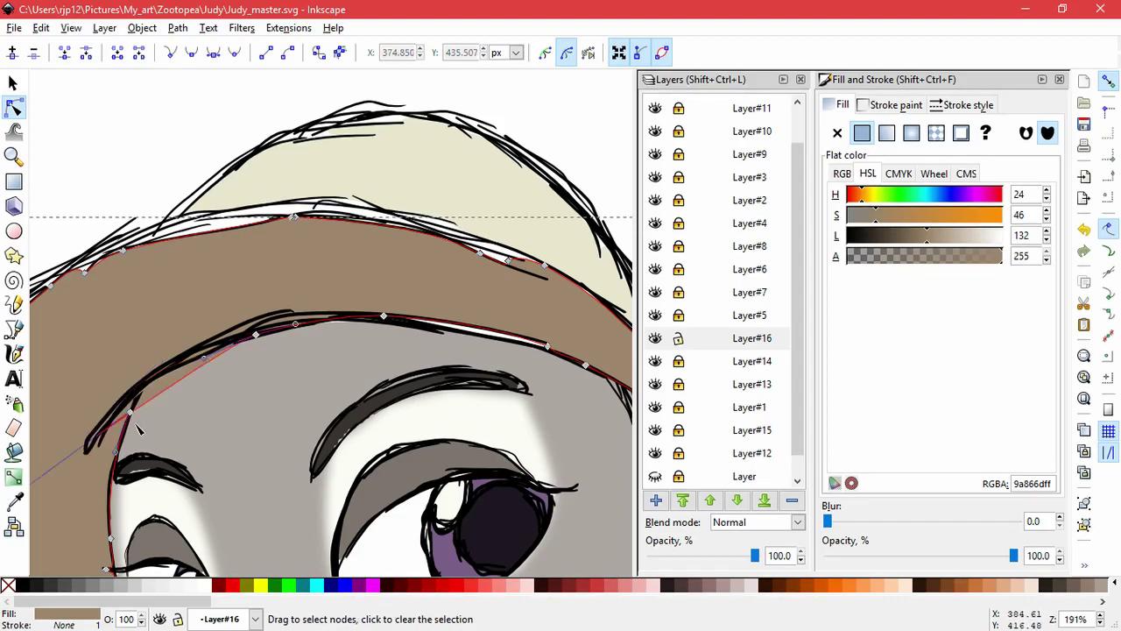
scroll(155, 418, "down", 1)
left_click_drag(65, 468, 125, 384)
left_click(315, 347)
left_click_drag(538, 426, 503, 403)
key("Delete")
Step: Raise the nodes along the brown brim's upper edge to the sketched line and remove the surplus ones
left_click_drag(404, 307, 389, 293)
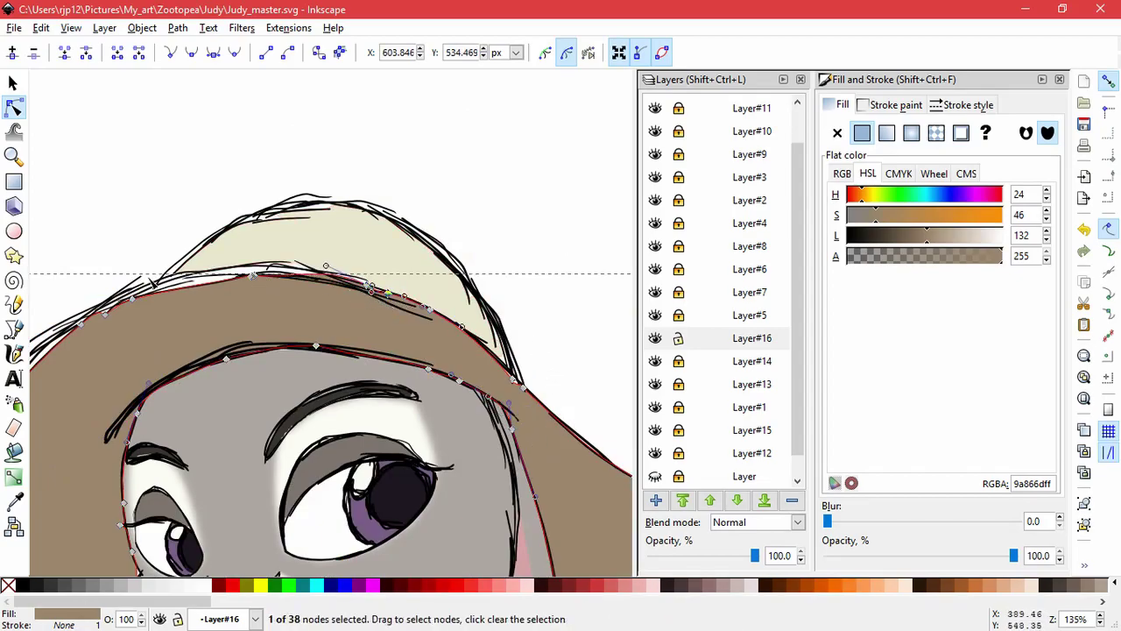
left_click(251, 276)
left_click_drag(251, 276, 239, 265)
left_click_drag(147, 326, 97, 309)
left_click(65, 53)
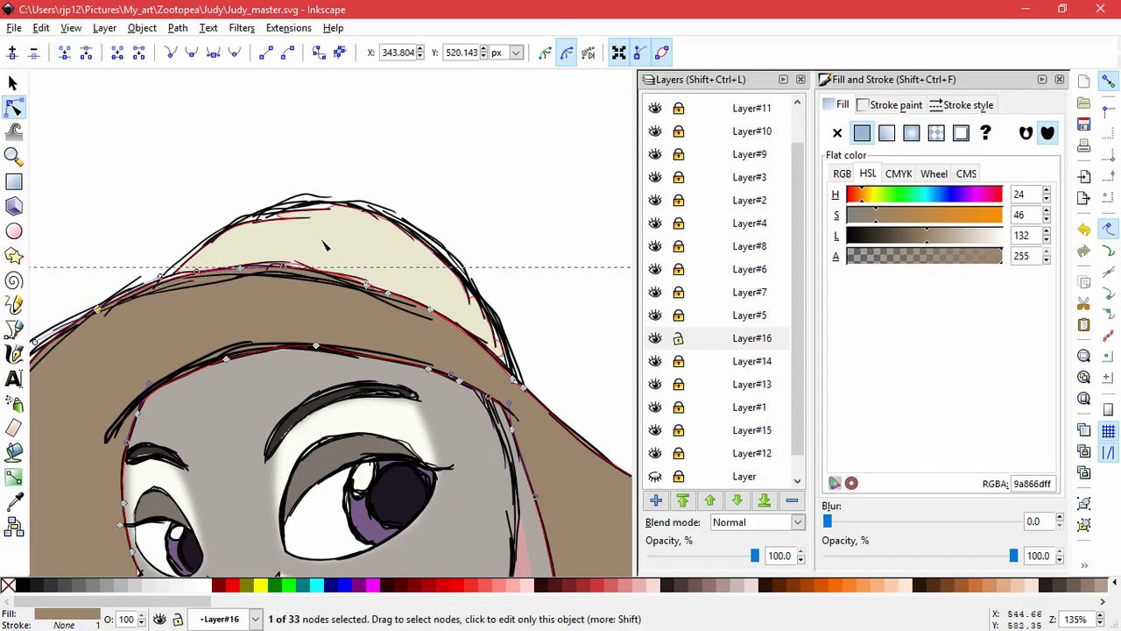
Step: Refit the beige crown's left corner and peak to the sketch lines and remove the surplus nodes between them
left_click(323, 243)
left_click_drag(237, 264, 146, 290)
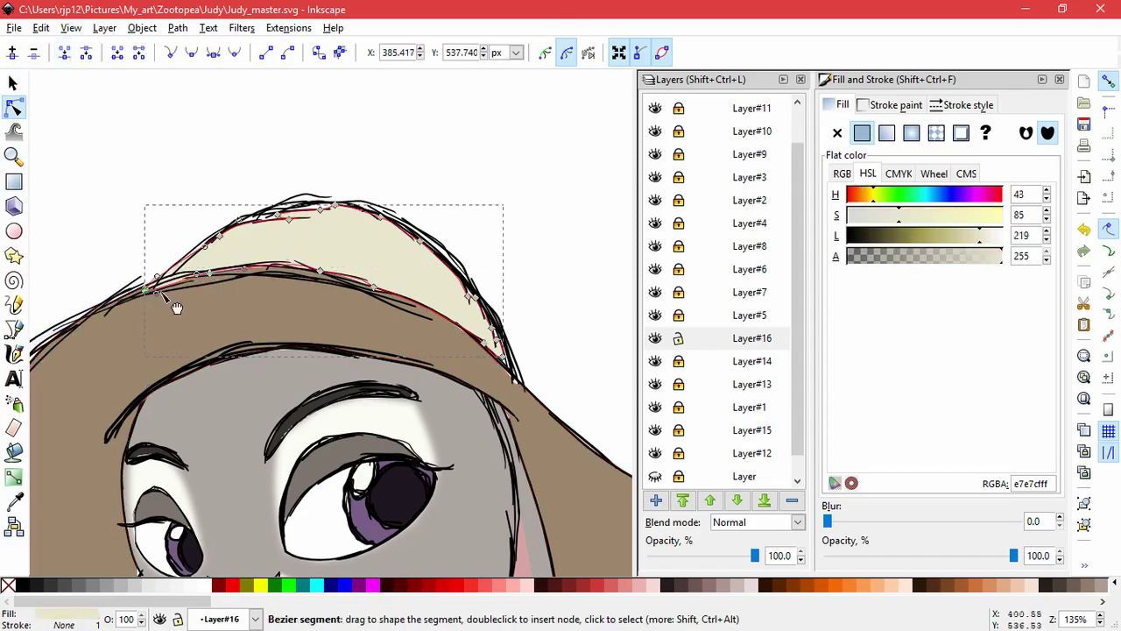
left_click(290, 220)
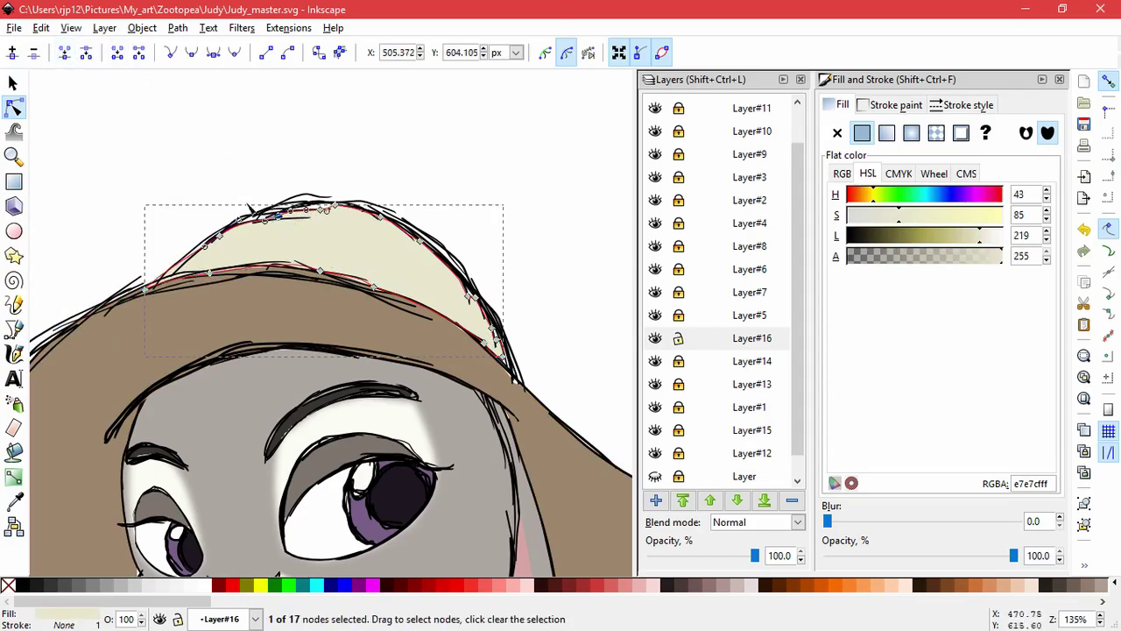
left_click_drag(320, 209, 317, 200)
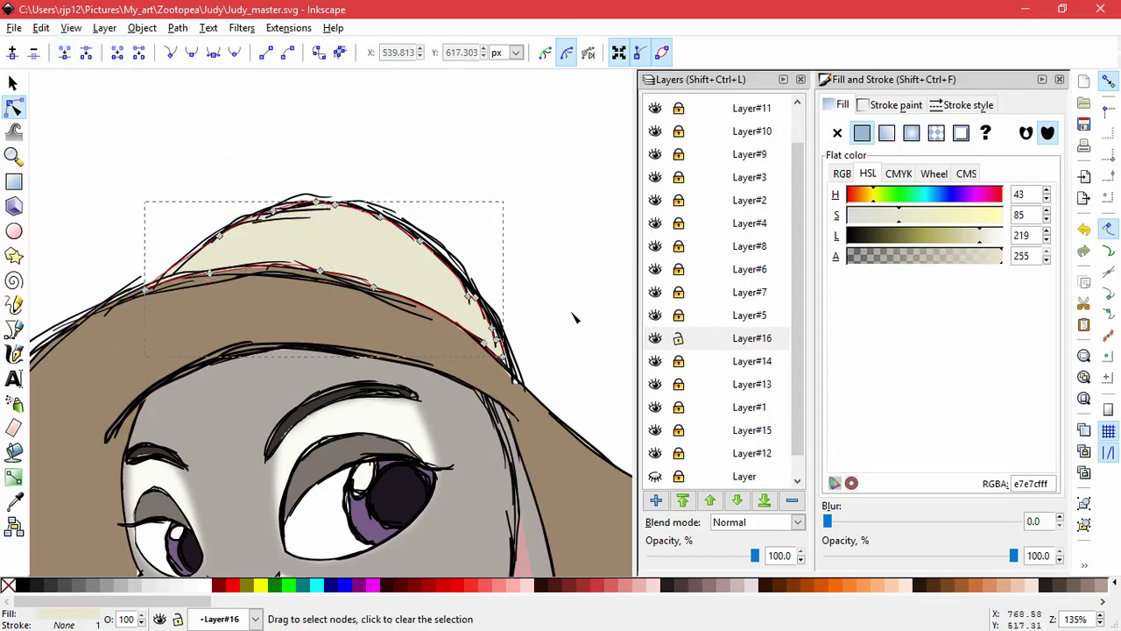
left_click(573, 317)
key("5")
key("3")
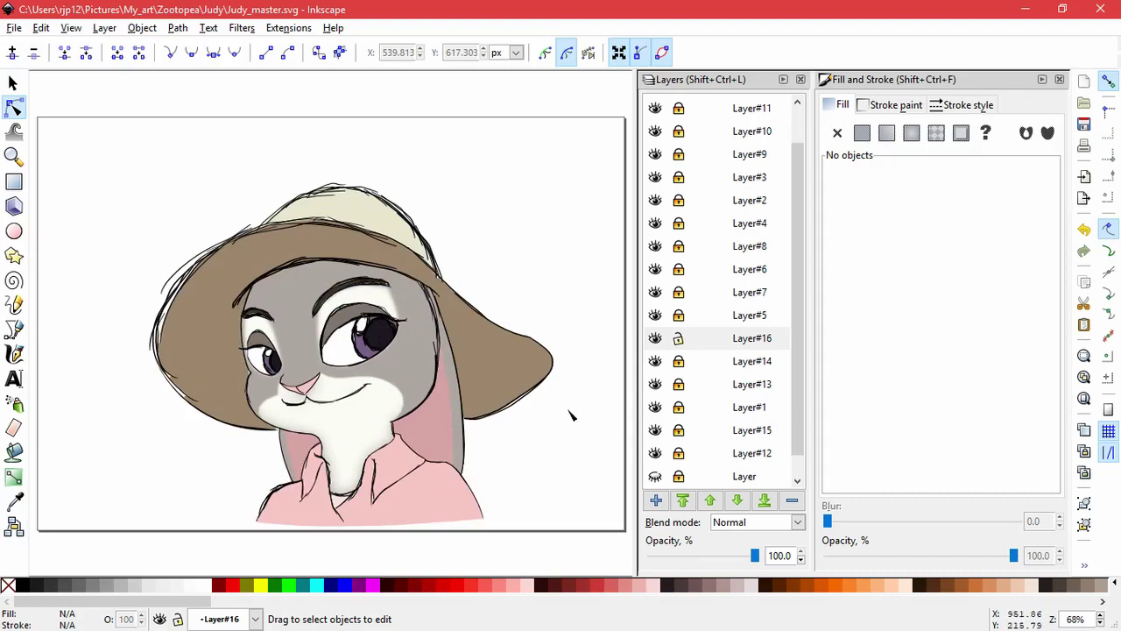
Step: Lock Layer#16, unlock Layer#14 and add a new layer directly above it
left_click(678, 338)
left_click(720, 364)
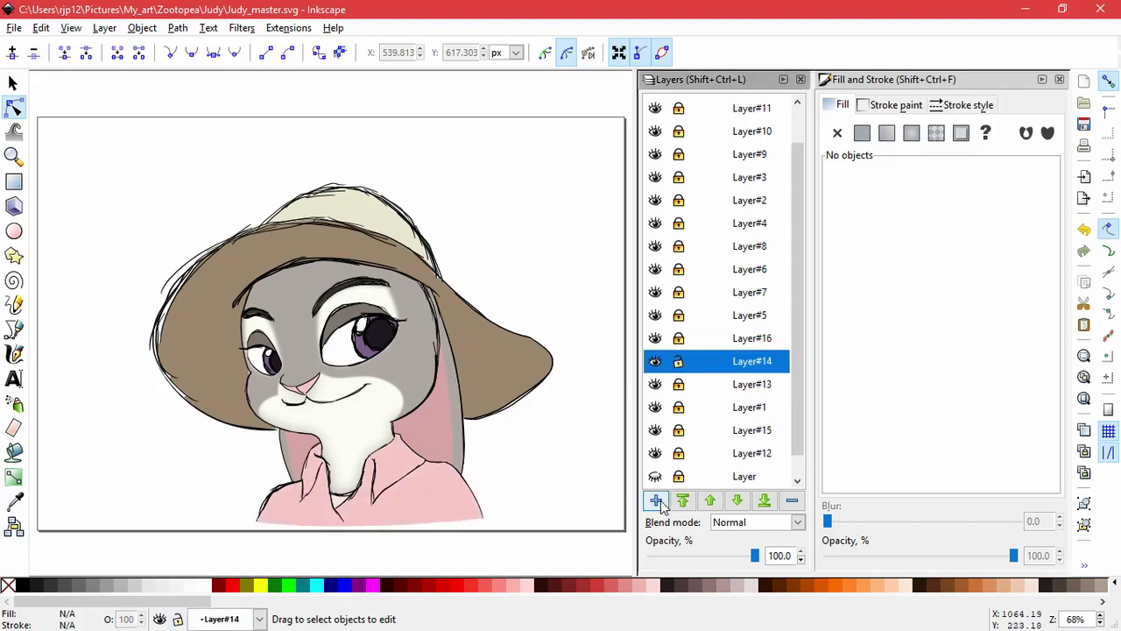
left_click(655, 499)
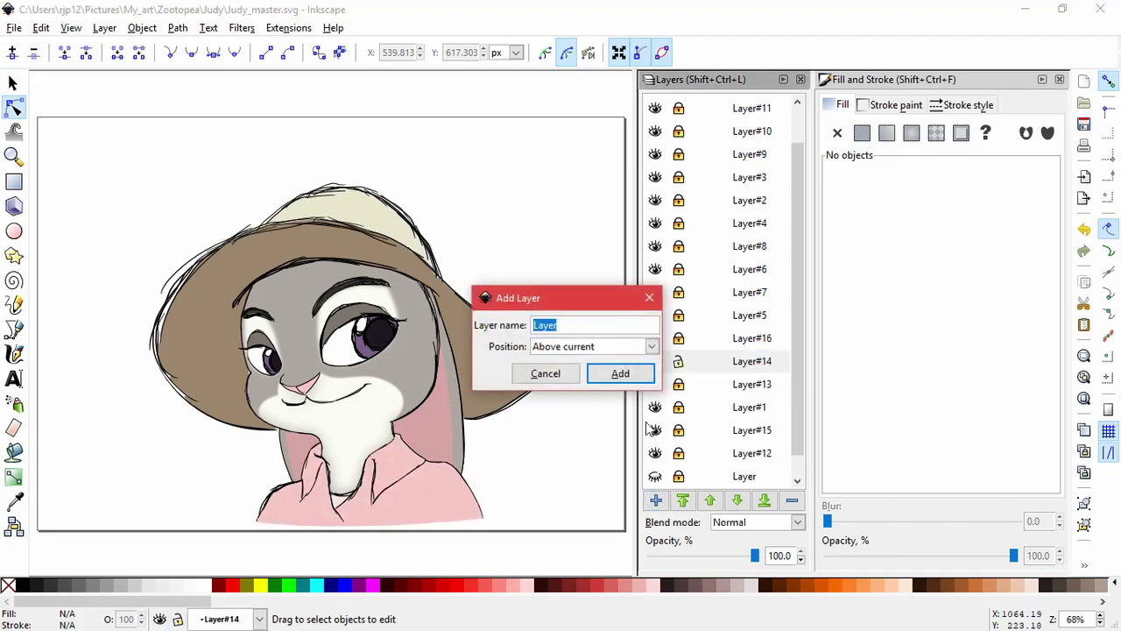
left_click(602, 377)
Step: Hide Layer#12 and draw a curved line down the shirt's right shoulder on Layer#14 with a 2 px stroke
left_click(14, 328)
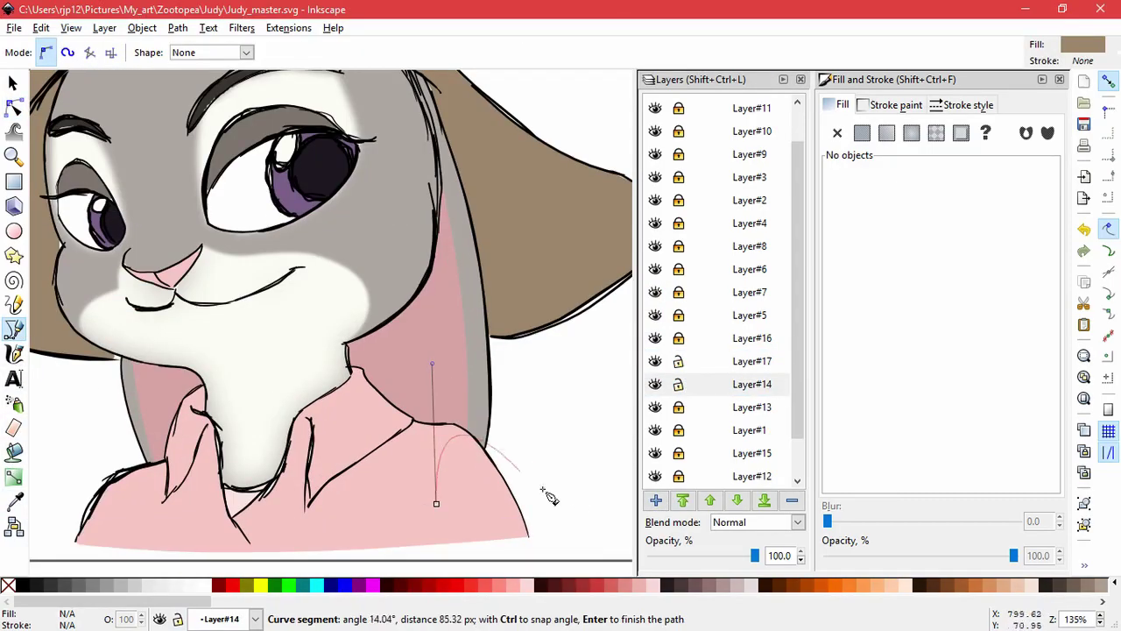
key("Escape")
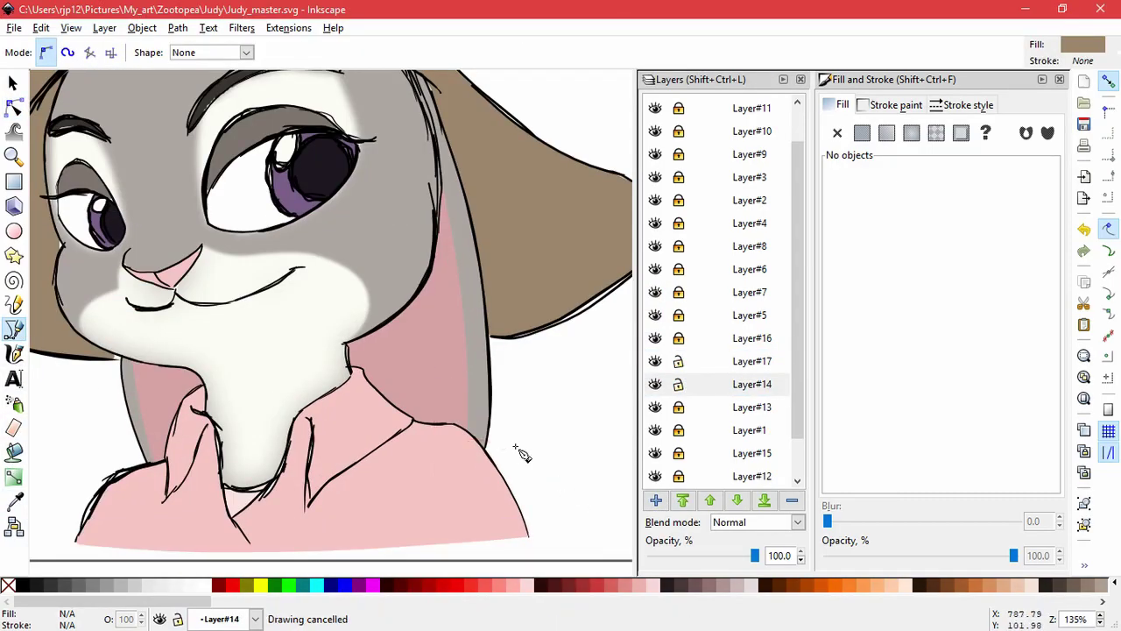
left_click_drag(517, 449, 541, 336)
left_click(658, 478)
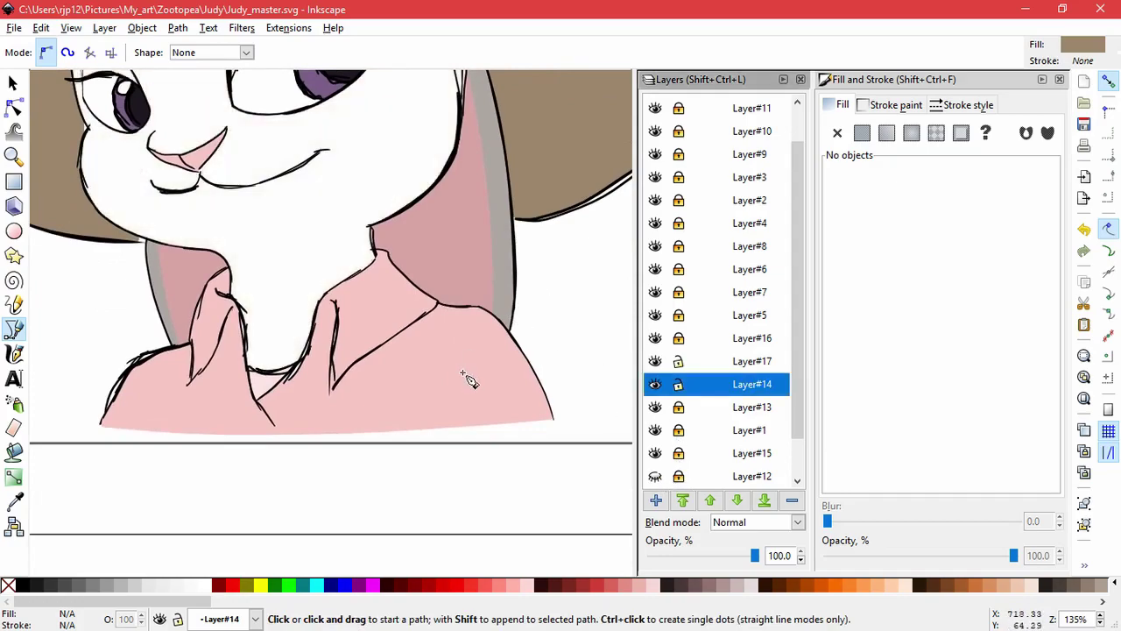
left_click(474, 319)
left_click_drag(537, 428, 557, 506)
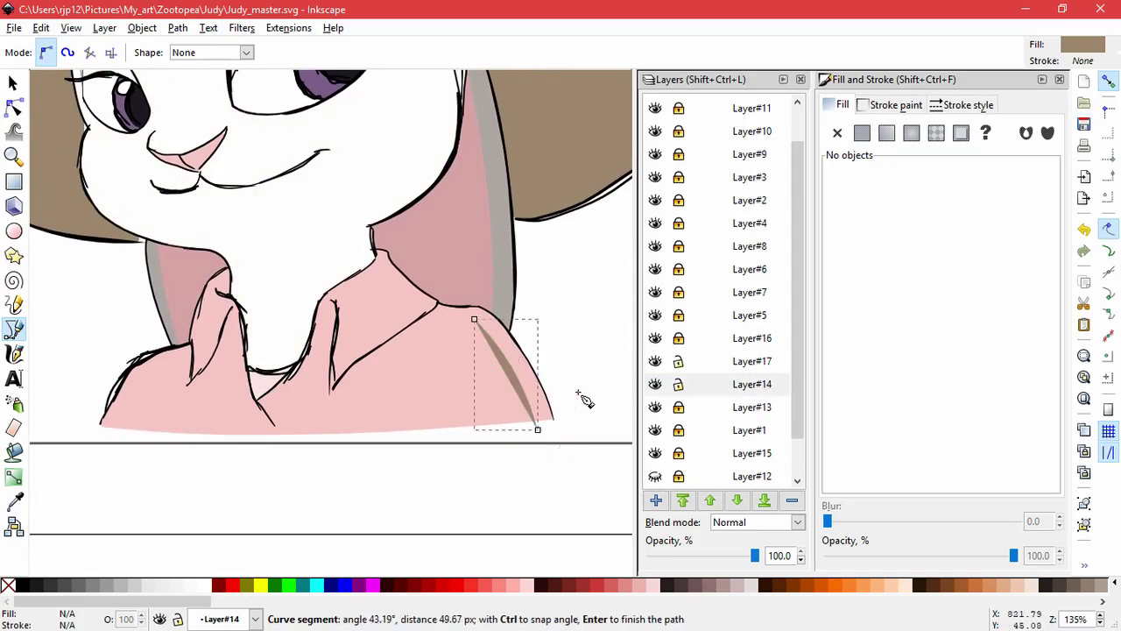
key("Return")
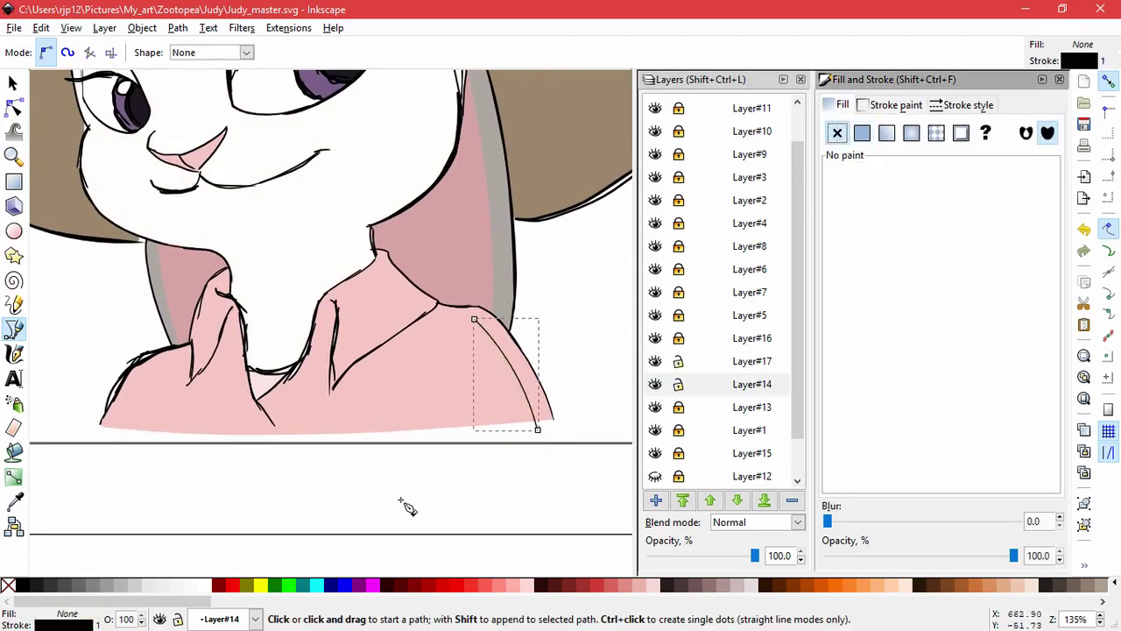
left_click(931, 106)
left_click(945, 128)
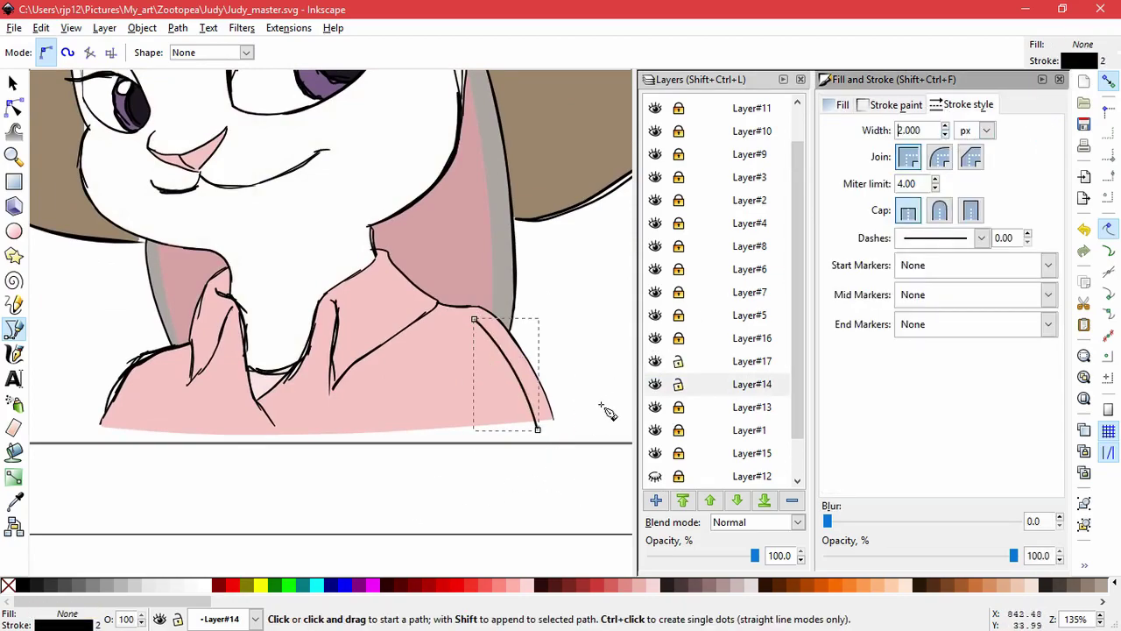
Step: Draw two more curved 2 px lines inside the first one on the shirt's right sleeve
left_click(462, 341)
mouse_move(509, 447)
left_mouse_down()
mouse_move(513, 505)
mouse_move(514, 496)
left_mouse_up()
key("Return")
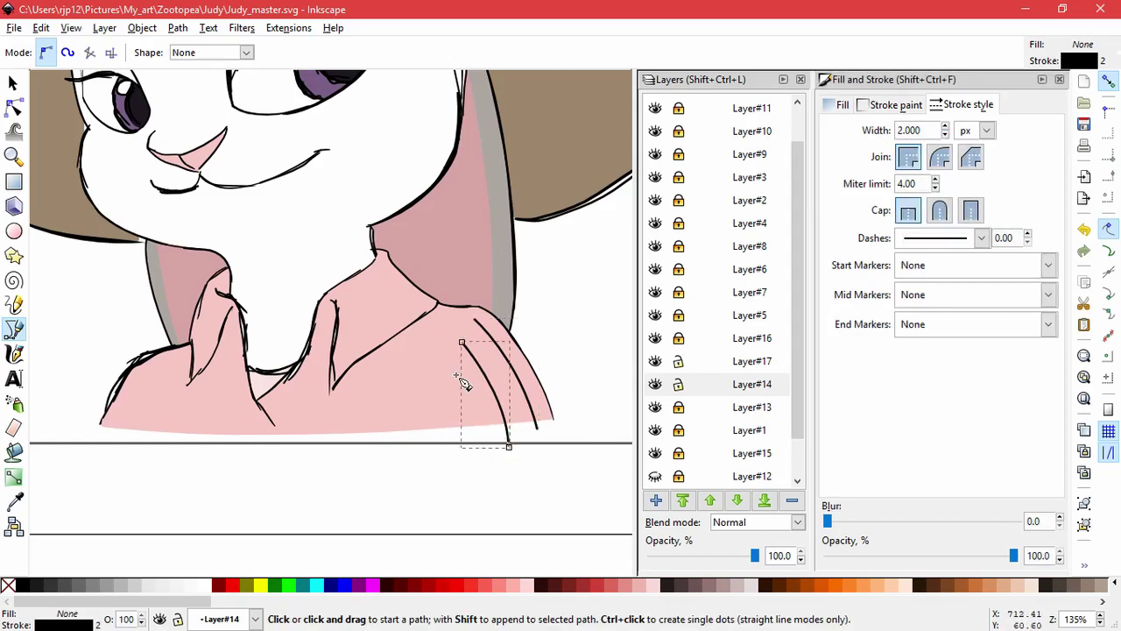
left_click(451, 380)
left_click_drag(473, 453, 468, 460)
key("Return")
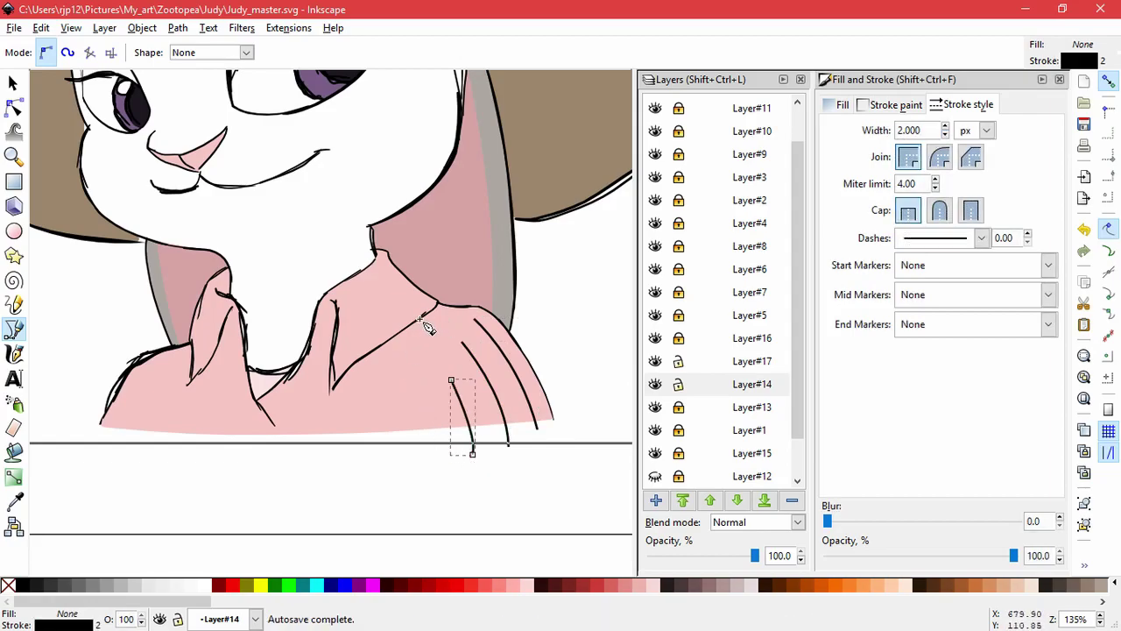
Step: Extend the upper ends of the first and second sleeve lines to the edge of the collar
left_click(14, 107)
left_click(508, 360)
left_click(14, 330)
left_click(473, 320)
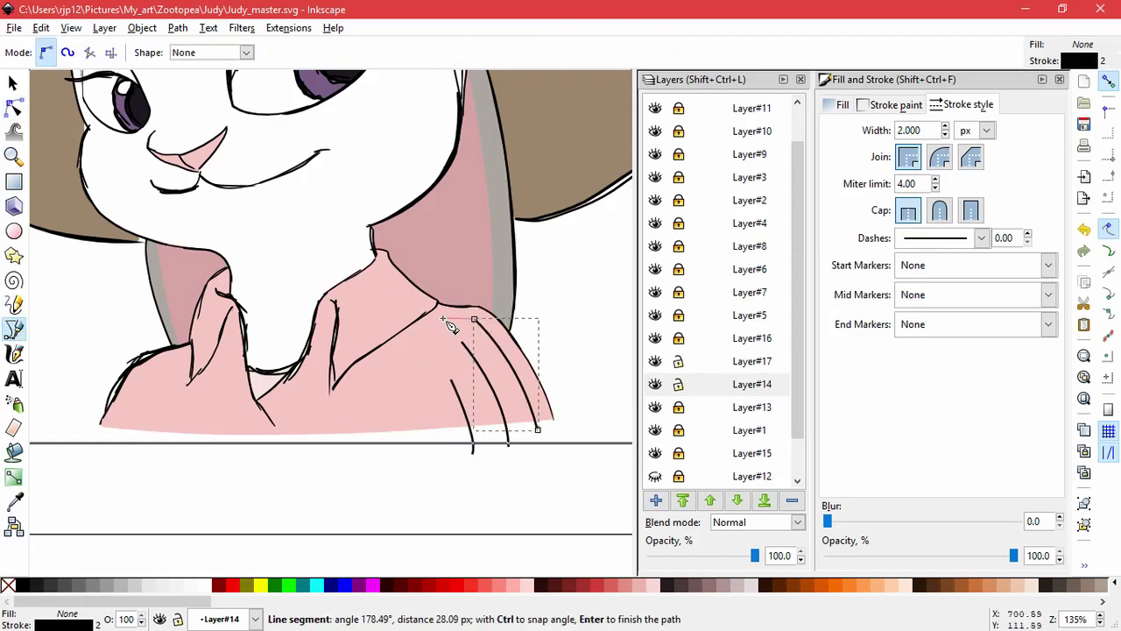
double_click(426, 314)
left_click(14, 107)
left_click(492, 387)
left_click(14, 330)
left_click(463, 342)
left_click_drag(415, 336, 408, 330)
double_click(404, 327)
Step: Try extending the third sleeve line across the shirt front to the neckline
key("n")
left_click(463, 419)
key("b")
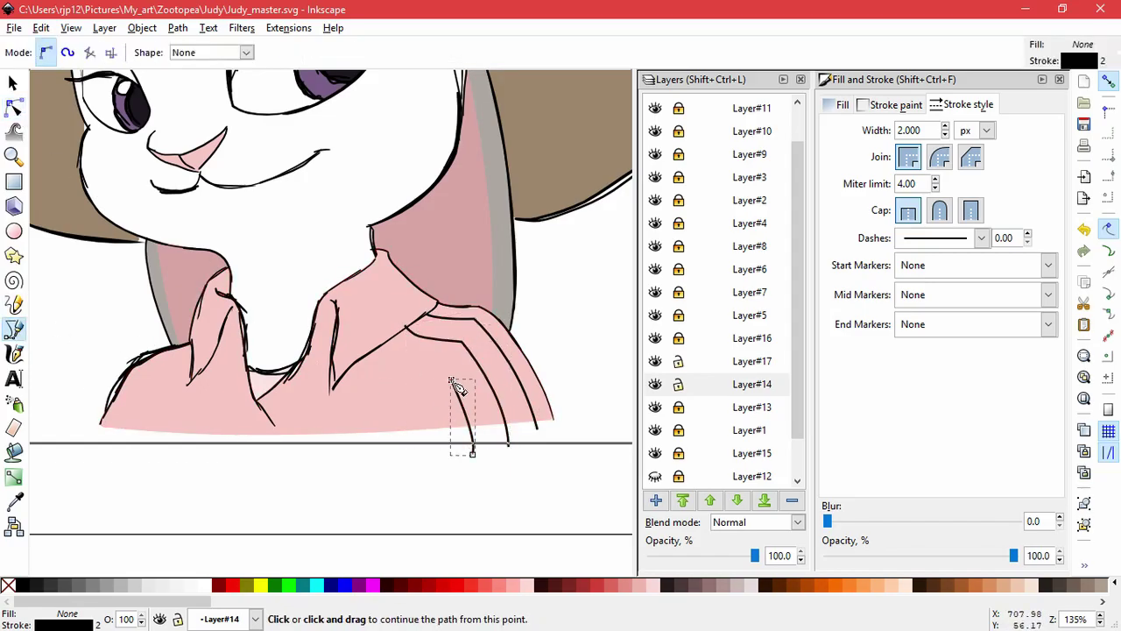
left_click(451, 379)
left_click_drag(346, 393, 299, 390)
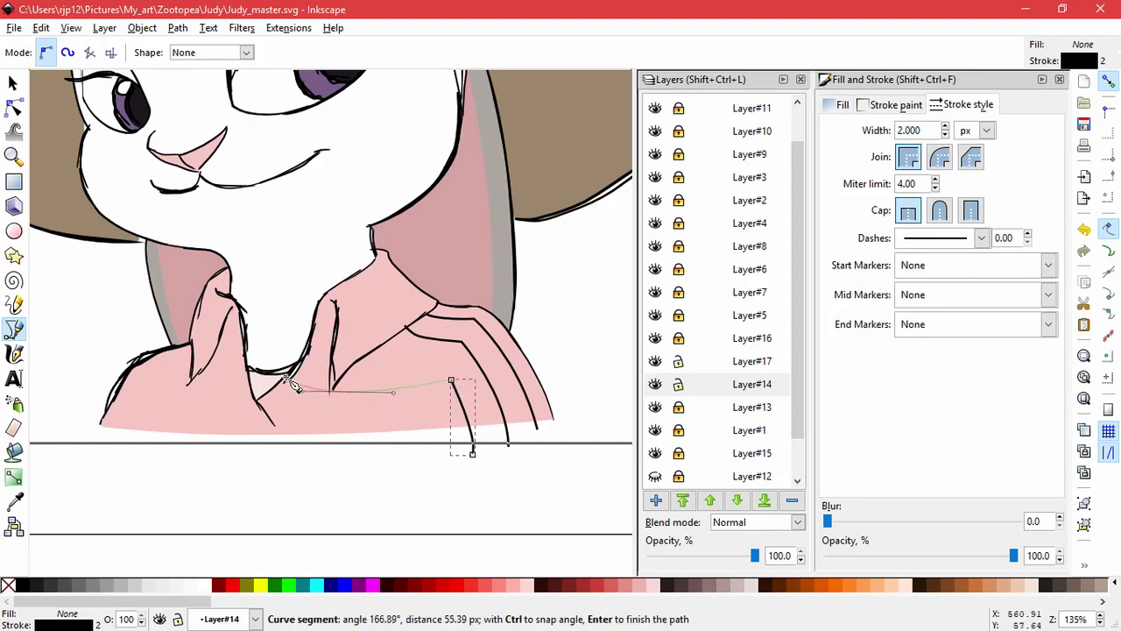
double_click(284, 380)
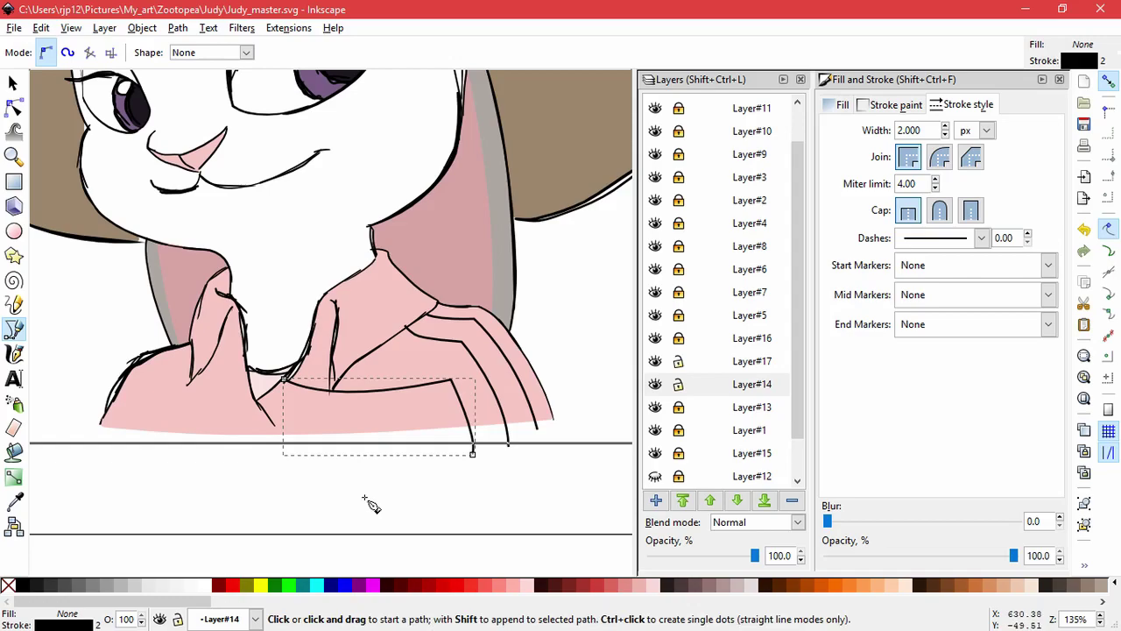
key("ctrl+z")
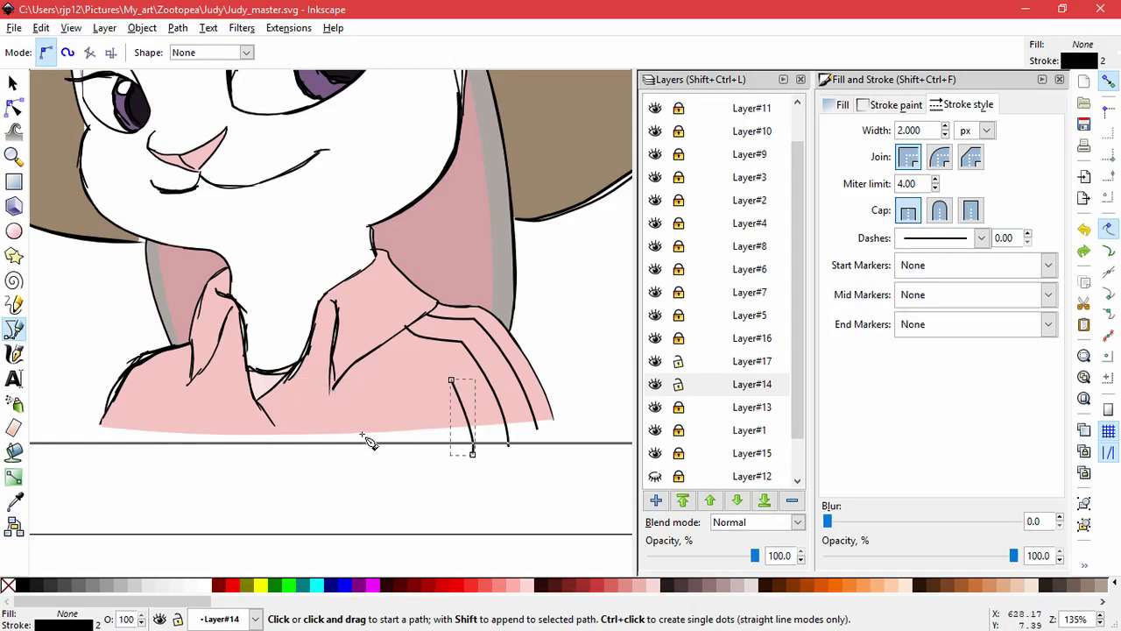
Step: Draw a closed shape that covers the shirt's right sleeve and extends past its outer and lower edges
left_click(481, 308)
left_click_drag(416, 431, 421, 496)
left_click(517, 484)
left_click(574, 424)
left_click(523, 309)
left_click(481, 308)
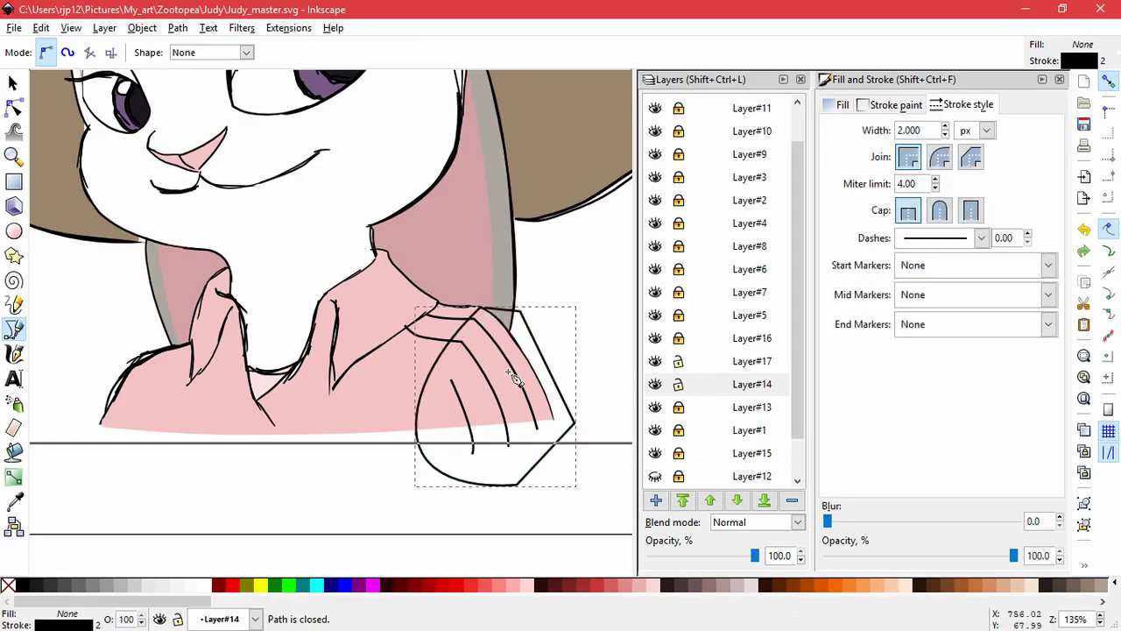
Step: Fill the sleeve shape with the shirt's pink, darken it to d89b9dff, and remove its stroke
left_click(14, 501)
left_click(418, 393)
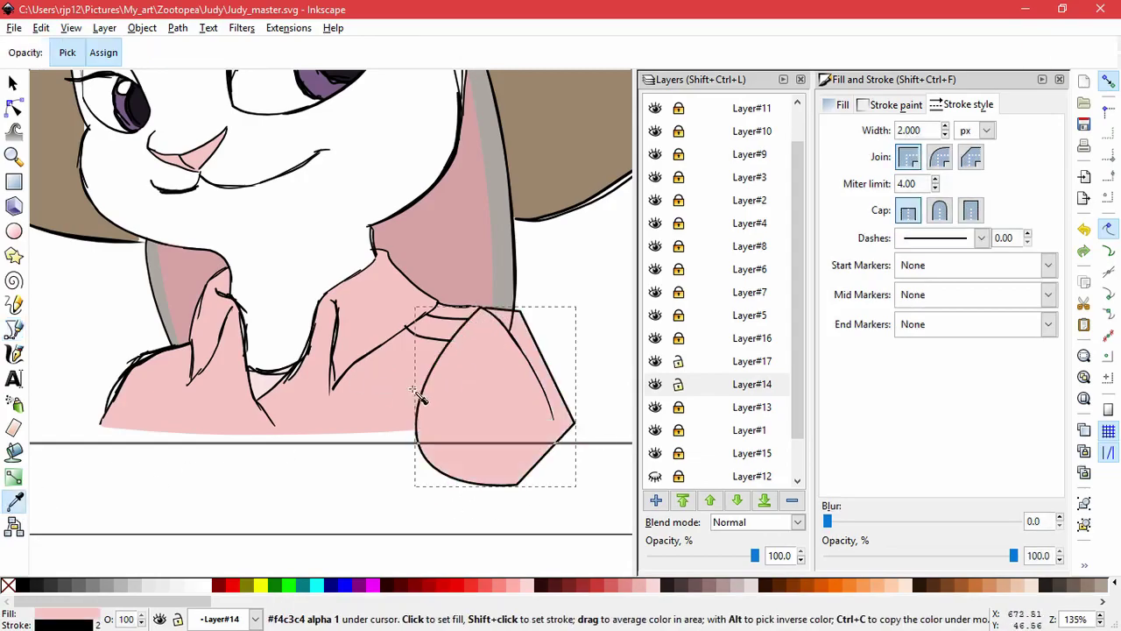
left_click(909, 108)
left_click(841, 105)
left_click(961, 236)
left_click(944, 219)
left_click_drag(943, 220, 915, 220)
left_click(895, 104)
left_click(837, 133)
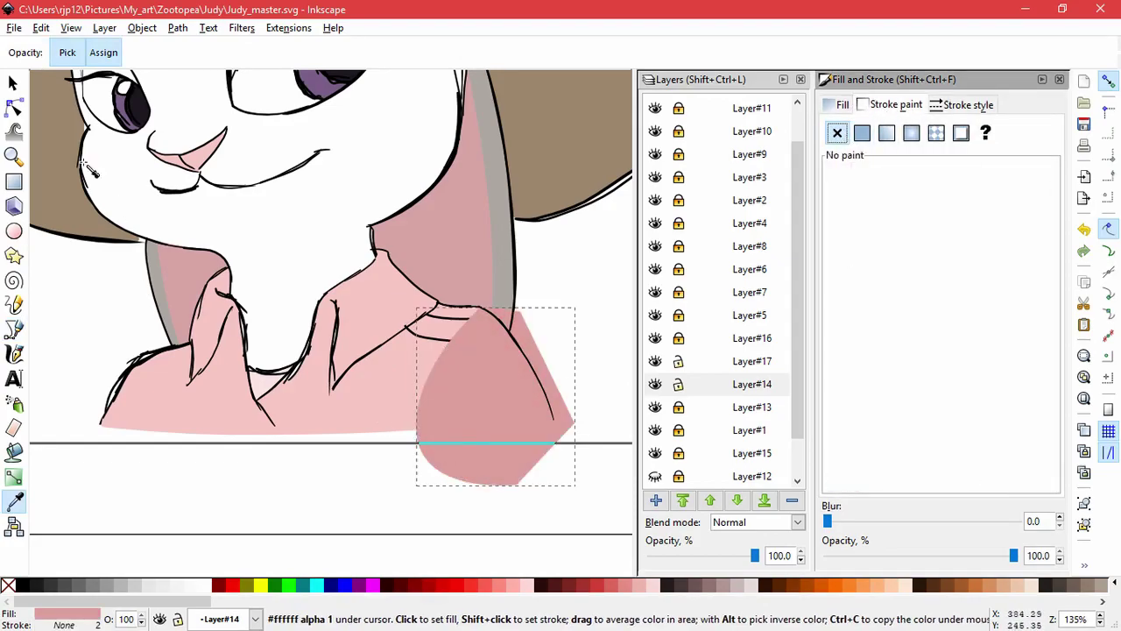
Step: Delete the shirt fill's nodes along the right collar fold and bring a copy of the shirt to the top
key("n")
left_click(655, 385)
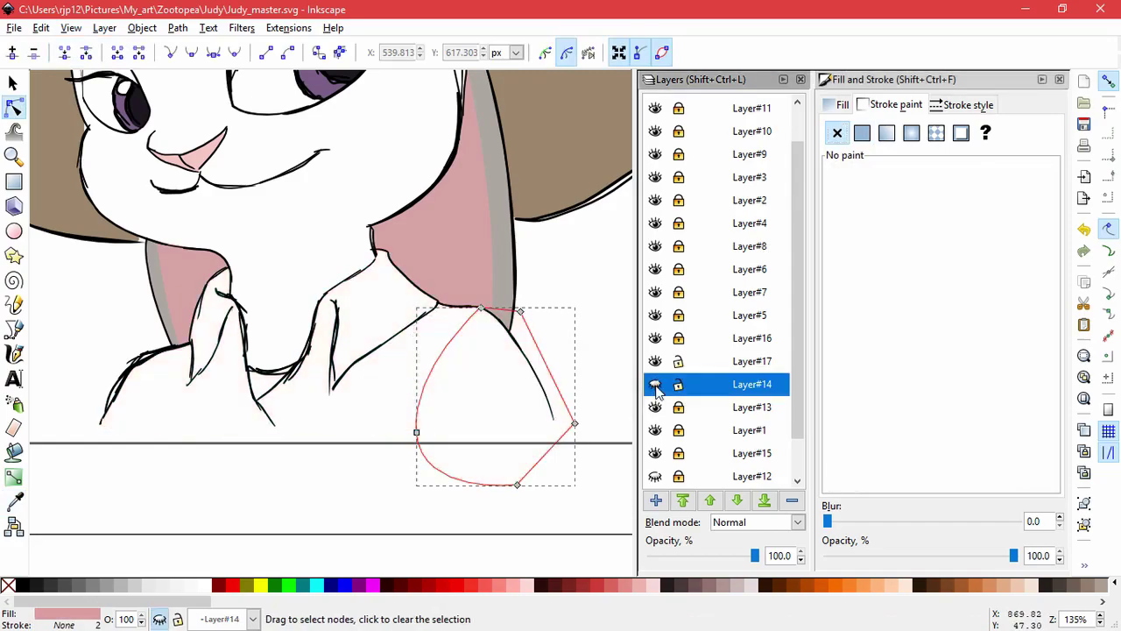
left_click(655, 386)
left_click(368, 424)
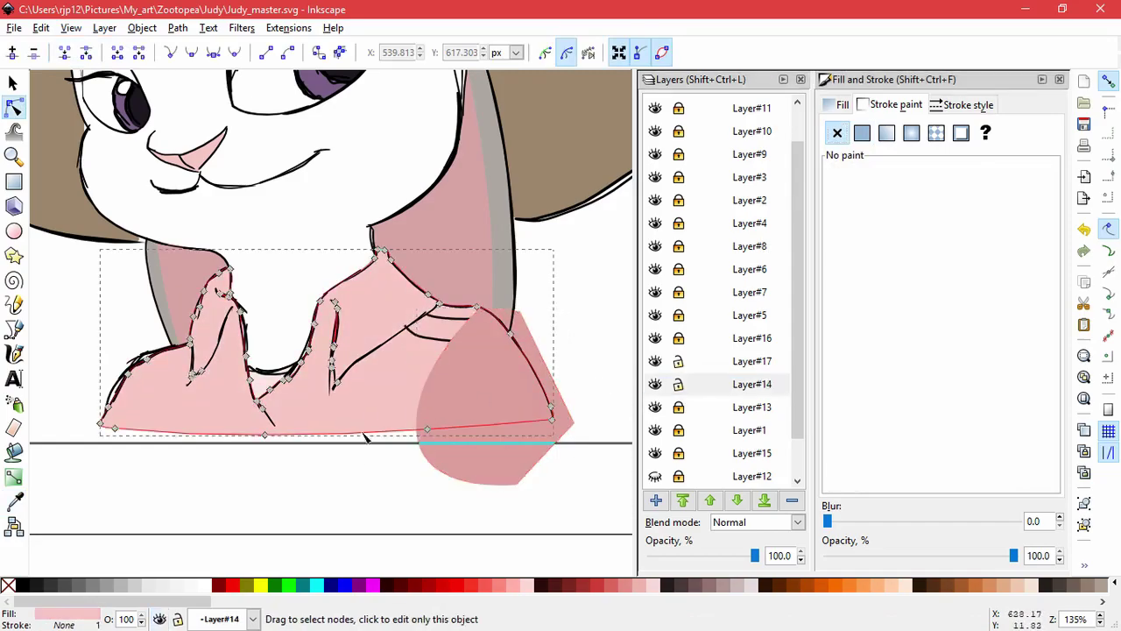
left_click_drag(327, 296, 327, 297)
key("Delete")
key("Home")
Step: Raise the shirt copy's lightness to the maximum and use the copy to clip the darker pink sleeve shape
left_click(848, 106)
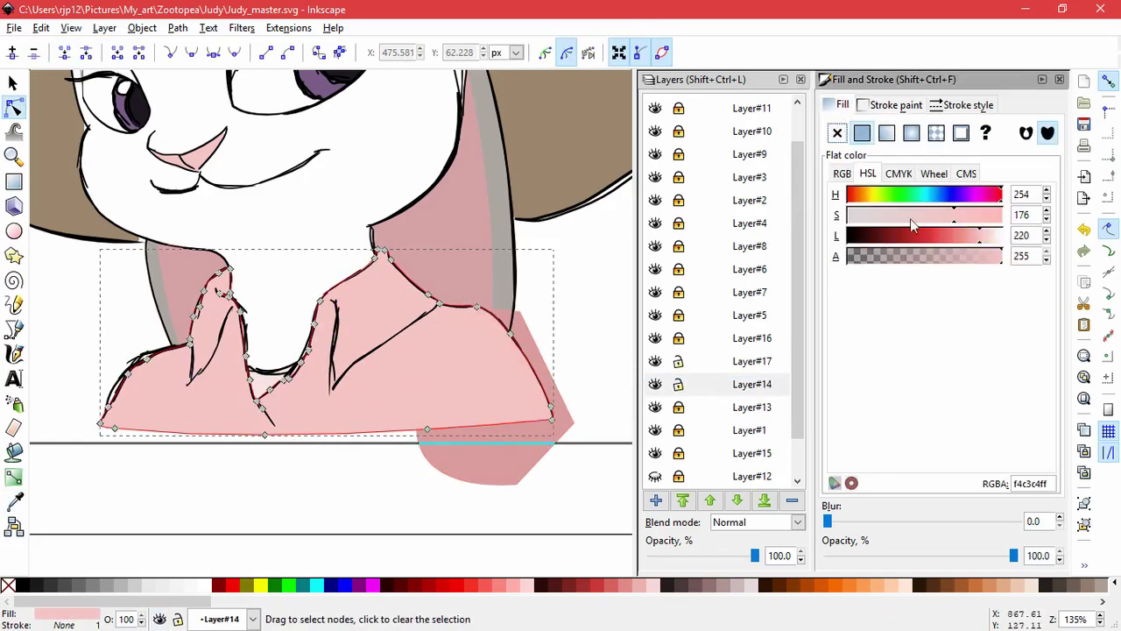
left_click_drag(964, 234, 1004, 235)
left_click(525, 458, "shift")
left_click(142, 28)
left_click(368, 155)
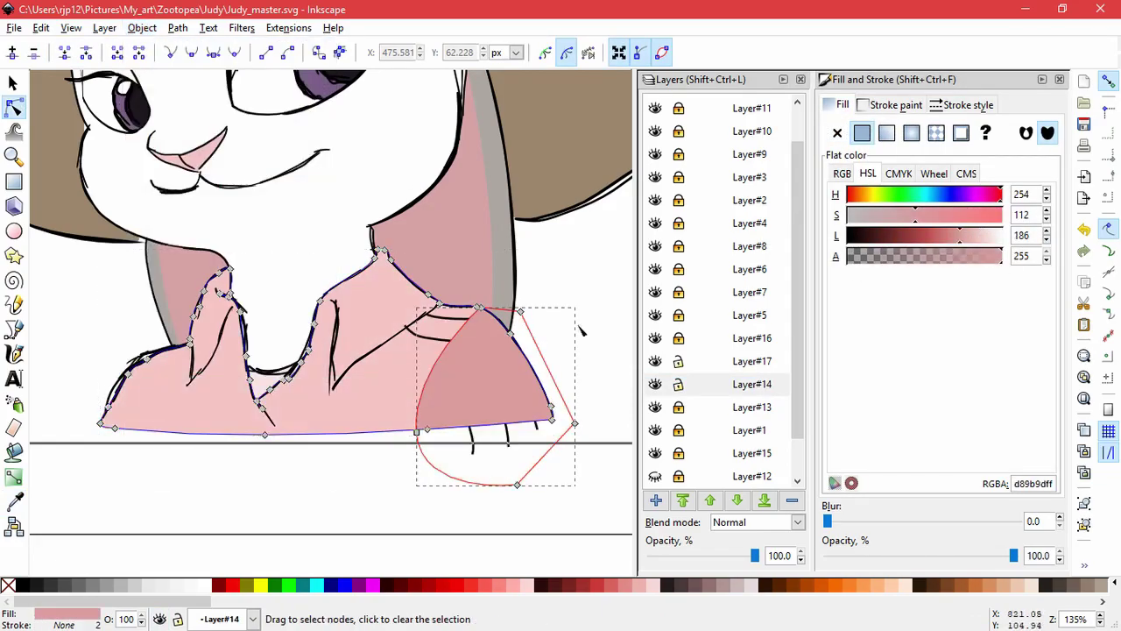
Step: Undo the last change and move the three sleeve lines from Layer#14 to Layer#17, keeping their original position
key("ctrl+z")
key("s")
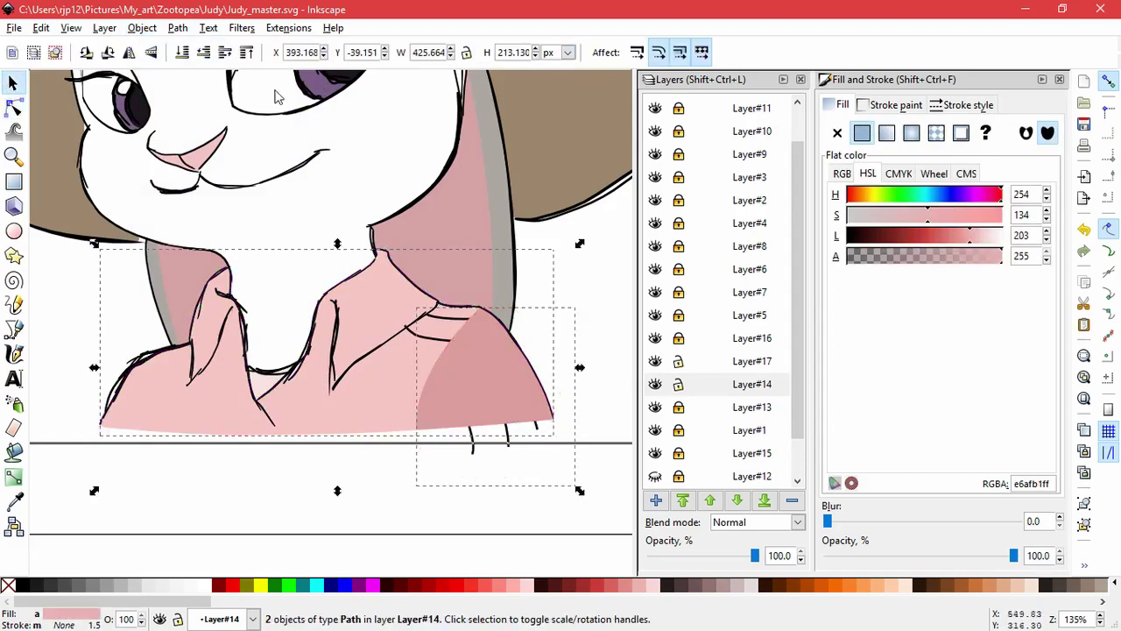
left_click(610, 386)
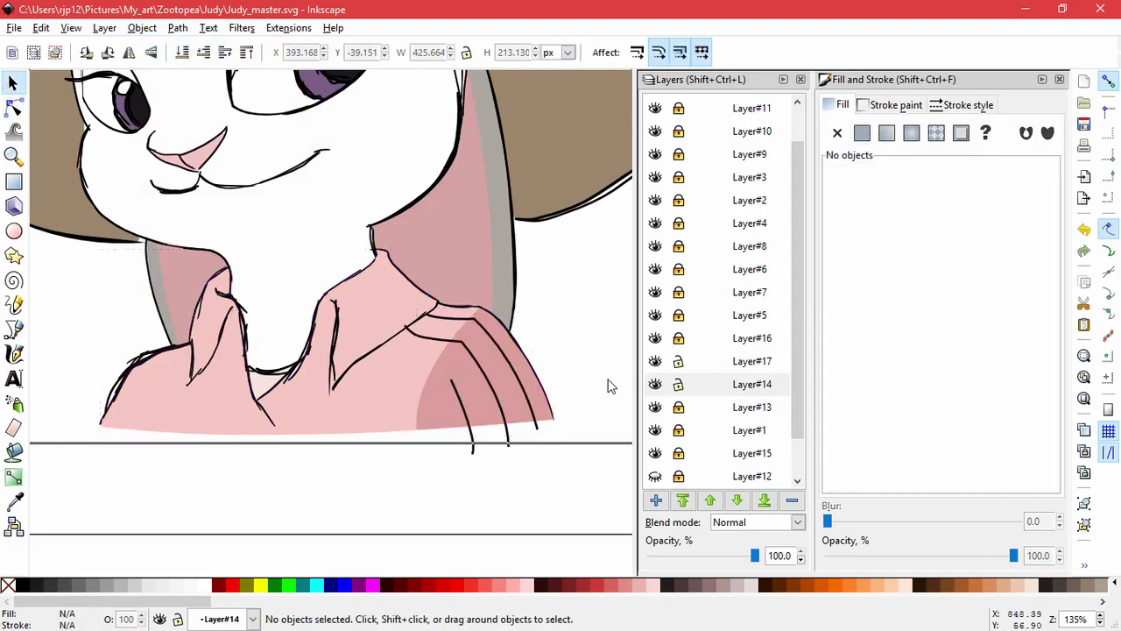
left_click(488, 353)
left_click(459, 395, "shift")
key("ctrl+x")
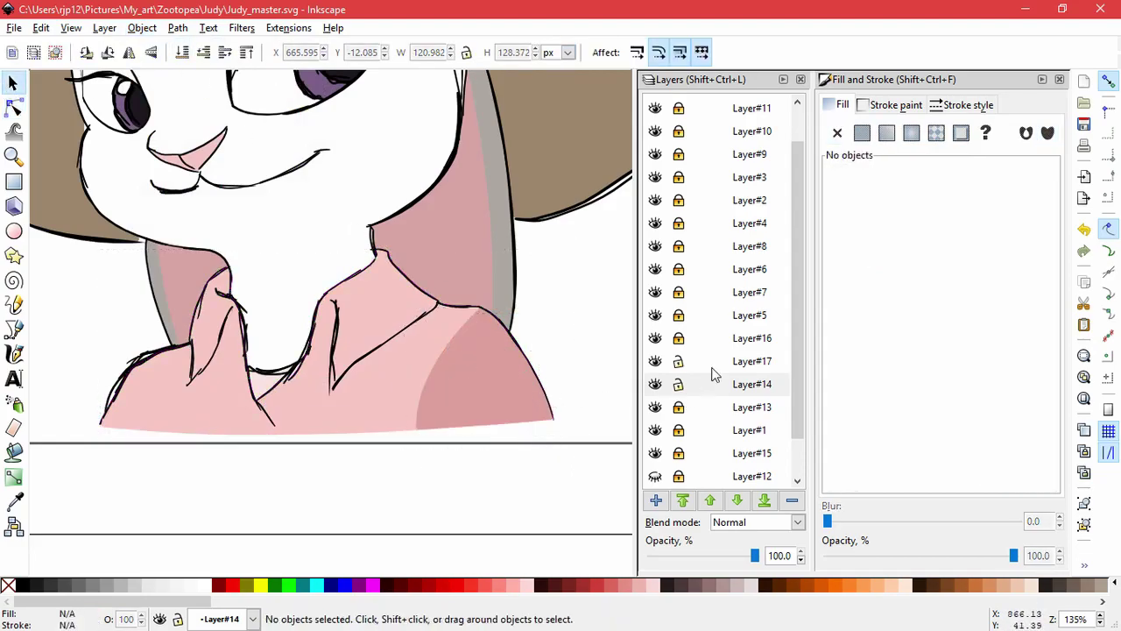
left_click(713, 368)
left_click(41, 28)
left_click(87, 163)
left_click(578, 367)
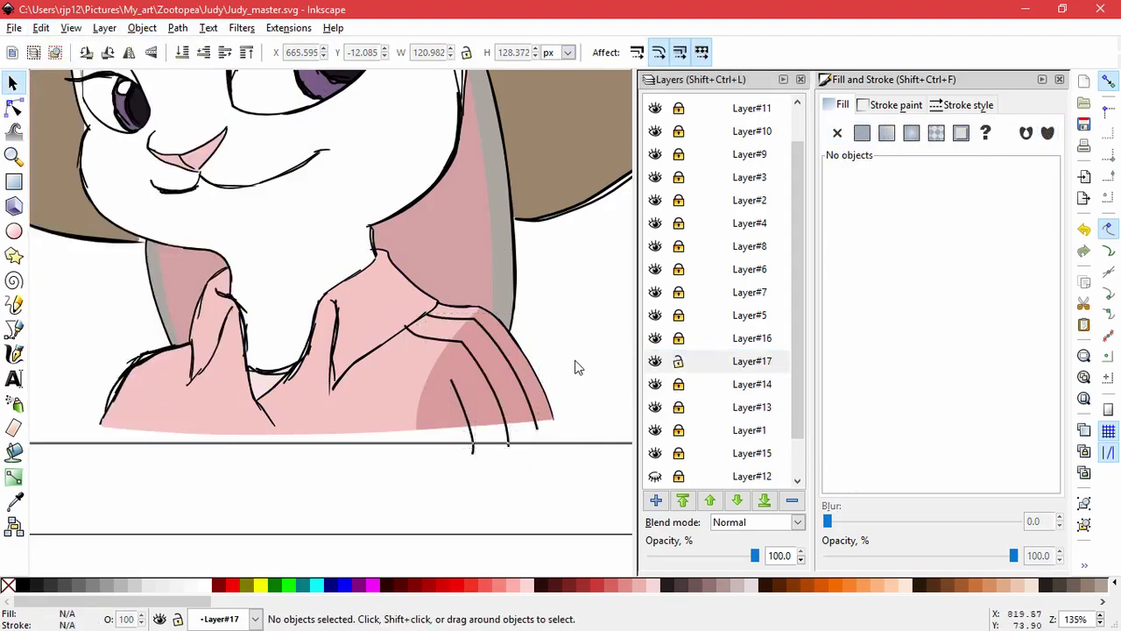
Step: Unlock Layer#14, reshape the curve of the darker sleeve shape's inner edge, and lock the layer again
scroll(455, 402, "up", 2)
left_click(678, 385)
left_click(499, 381)
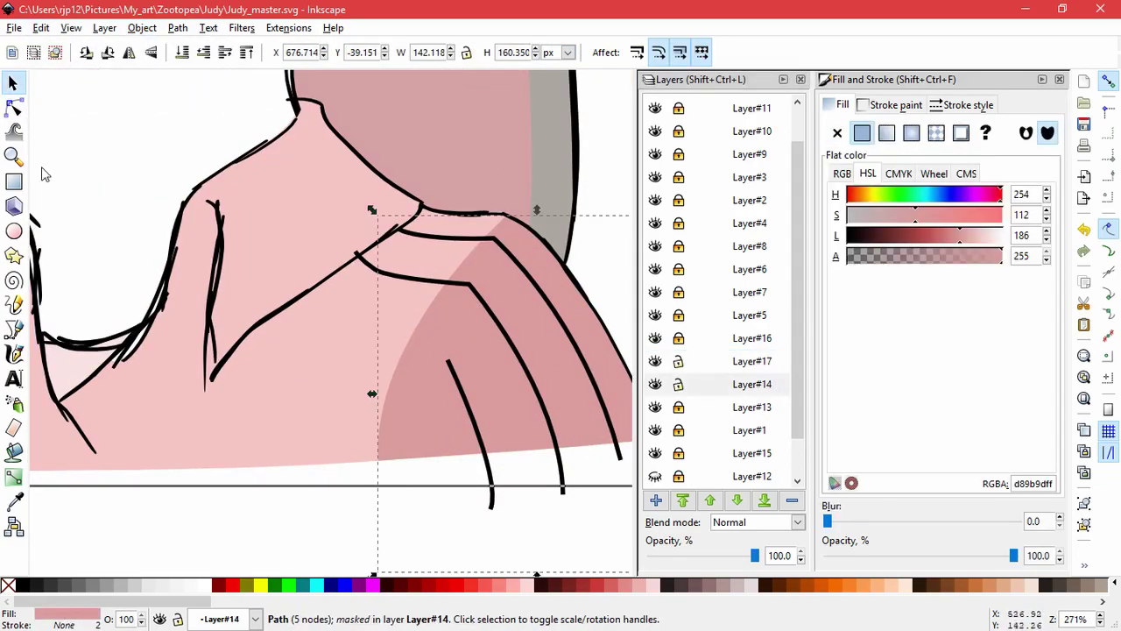
left_click(13, 108)
left_click(379, 464)
left_click_drag(370, 341, 379, 275)
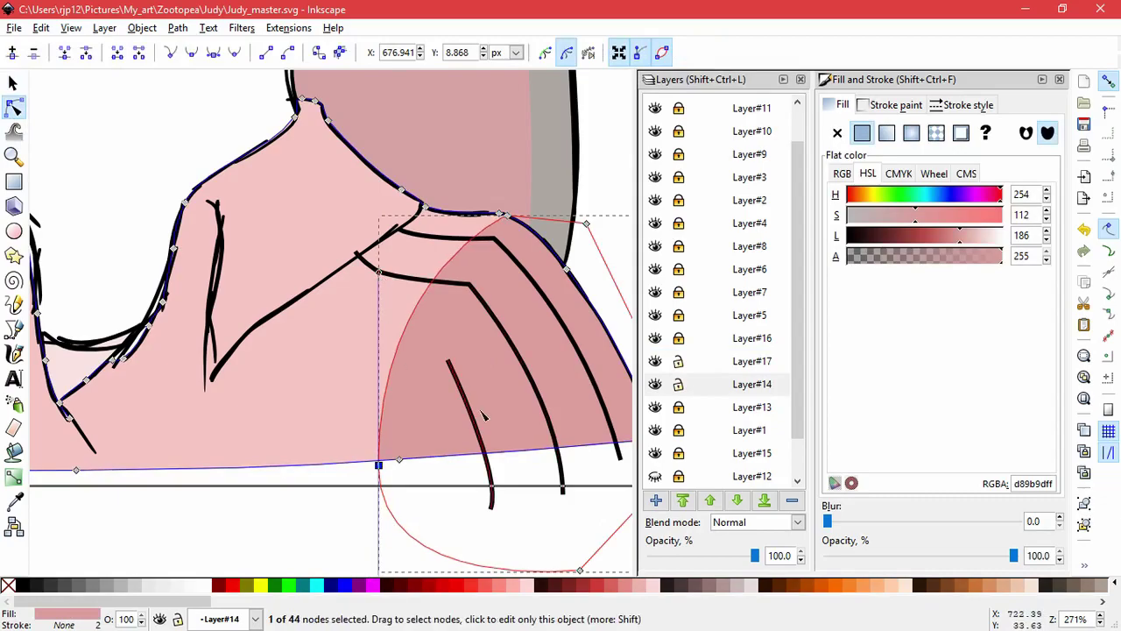
left_click(678, 385)
Step: Move the bends and upper ends of the three sleeve lines onto the darker shape's curved edge
left_click(545, 301)
left_click(609, 260)
left_click(498, 244)
left_click_drag(494, 238, 481, 232)
left_click(471, 286)
left_click_drag(470, 286, 454, 260)
mouse_move(375, 270)
left_mouse_down()
mouse_move(420, 265)
mouse_move(364, 252)
left_mouse_up()
left_click(450, 366)
left_click_drag(447, 360, 418, 307)
left_click(442, 494)
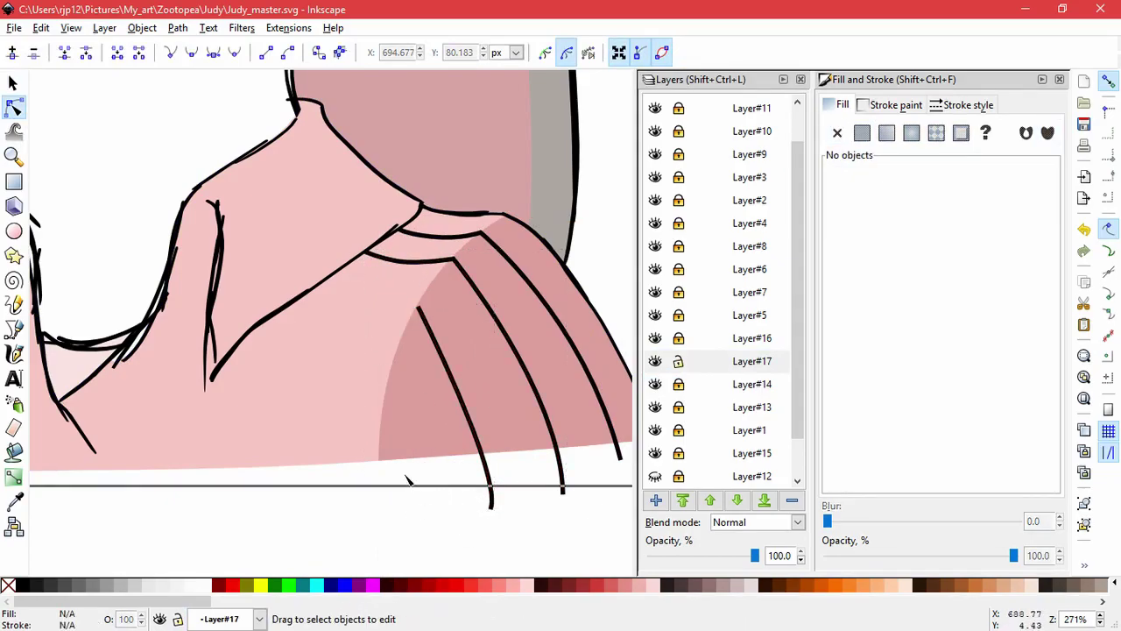
Step: Apply a round join to all the lines on Layer#17
key("ctrl+a")
left_click(967, 104)
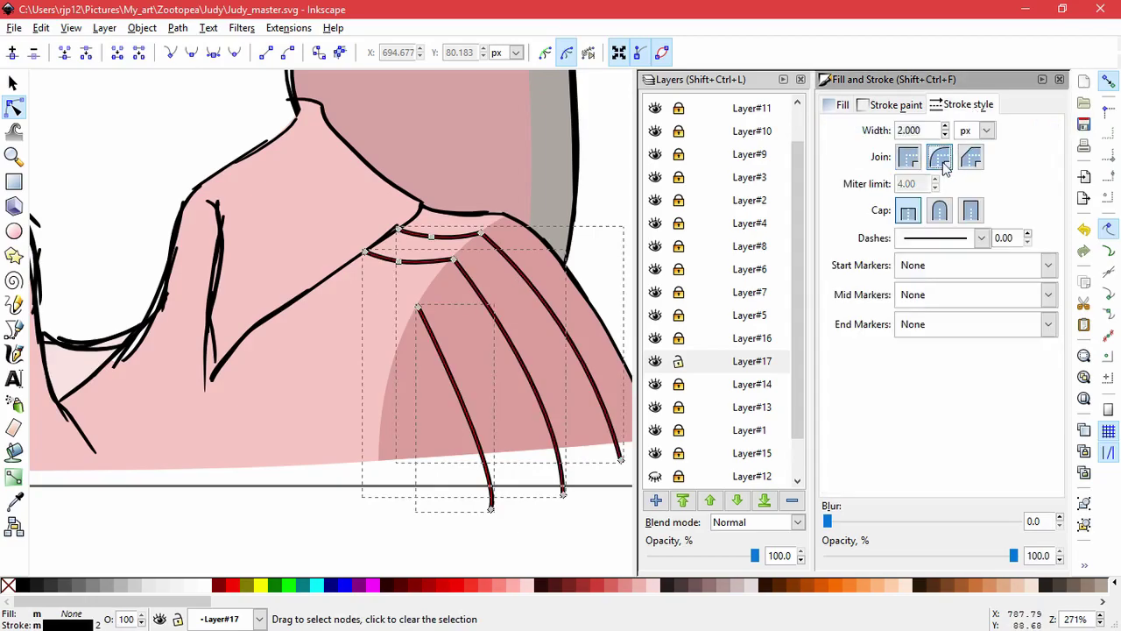
key("Escape")
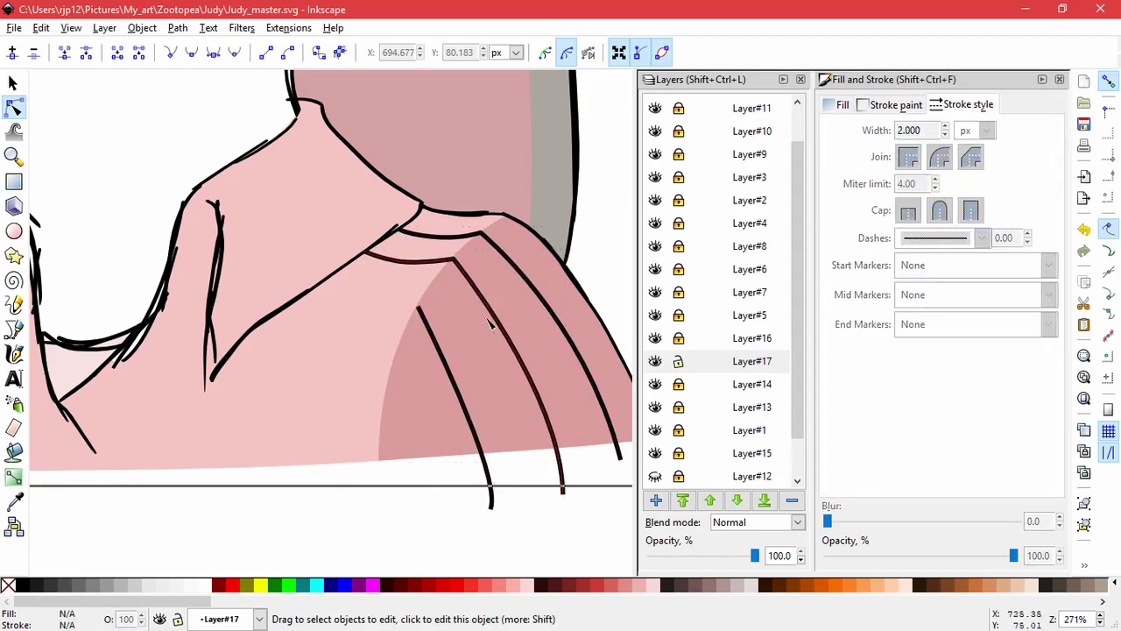
Step: Draw a curved line across the neckline between the two collar flaps and remove its fill
scroll(496, 392, "down", 2)
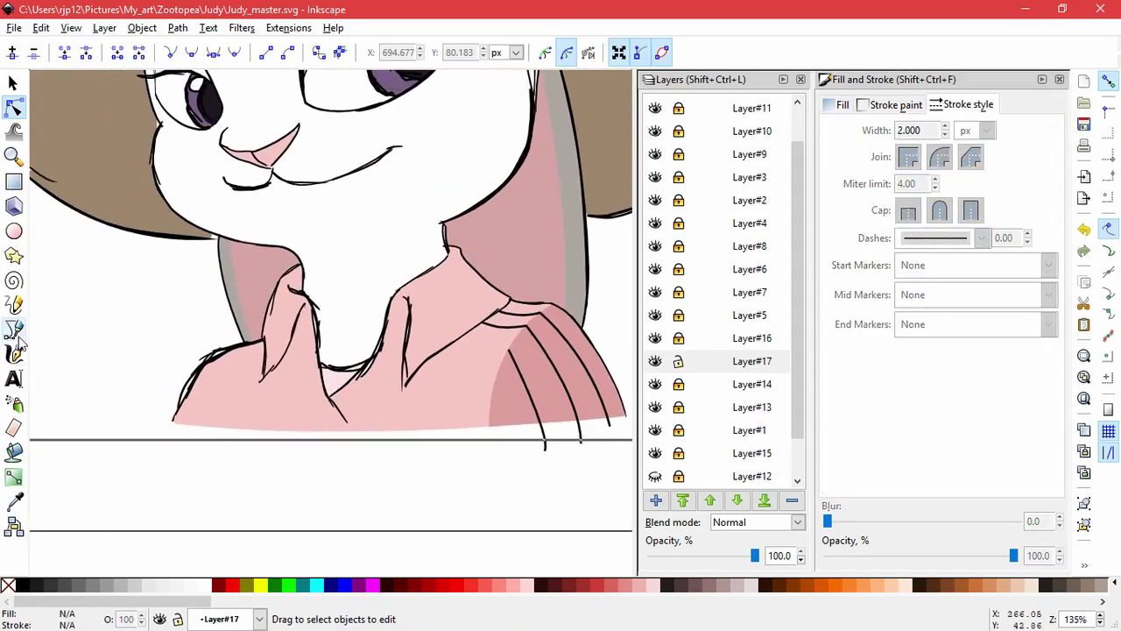
left_click(14, 331)
left_click(405, 351)
left_click_drag(339, 359, 313, 358)
left_click(293, 338)
key("Return")
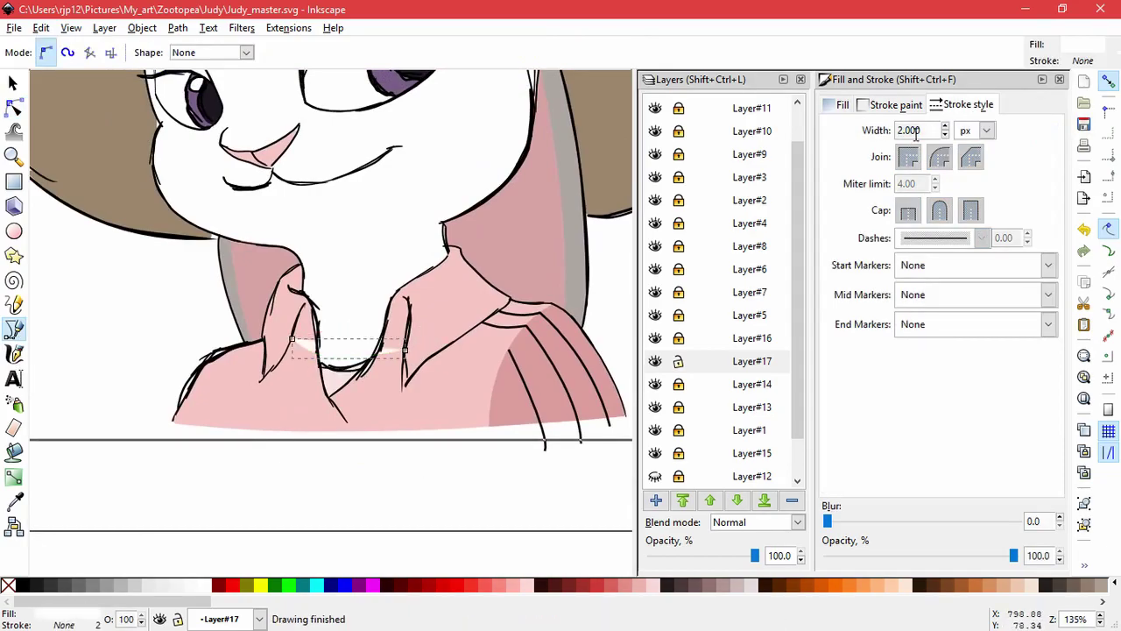
left_click(841, 104)
left_click(862, 133)
left_click(837, 133)
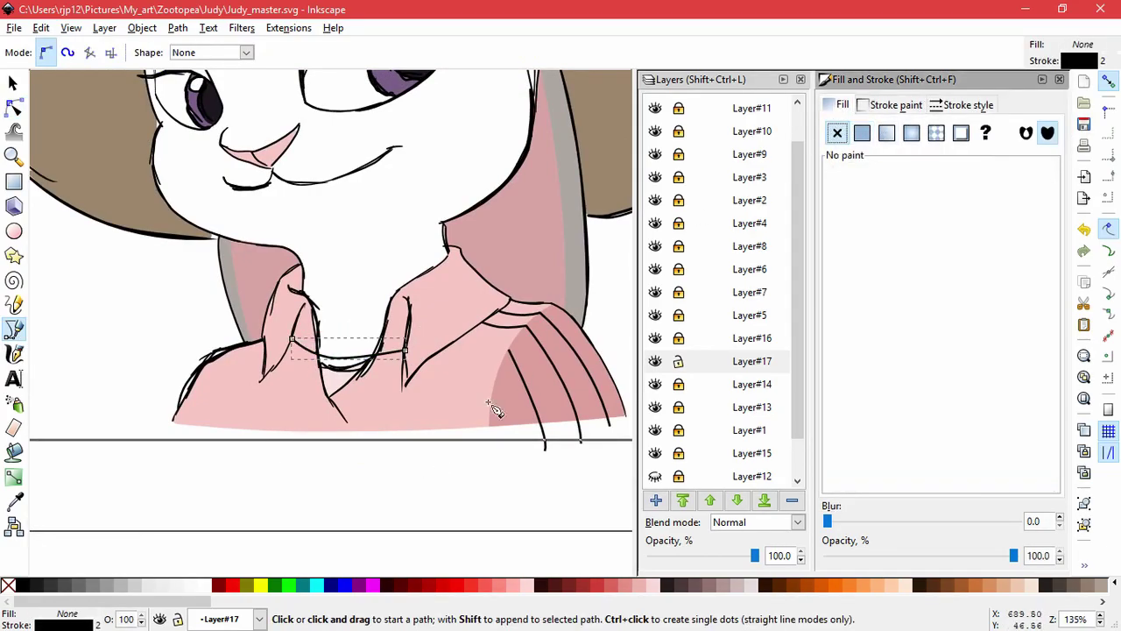
Step: Draw a short bent line under the left collar and two curved vertical stripes running from the collar past the shirt's hem
left_click(397, 352)
left_click_drag(364, 473, 368, 526)
key("Return")
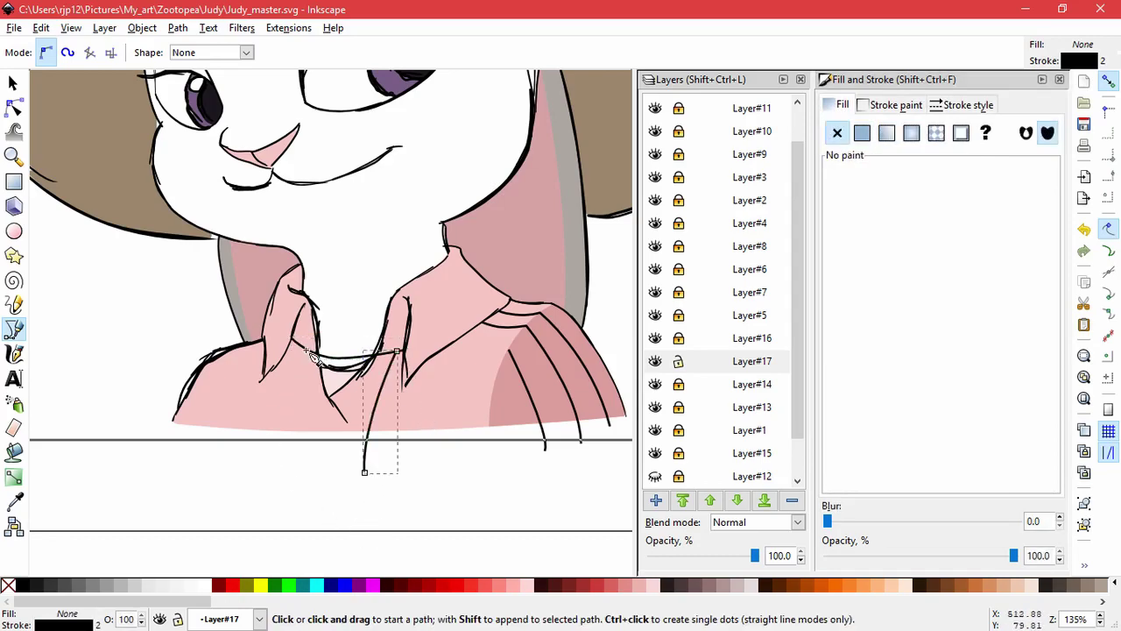
left_click(319, 364)
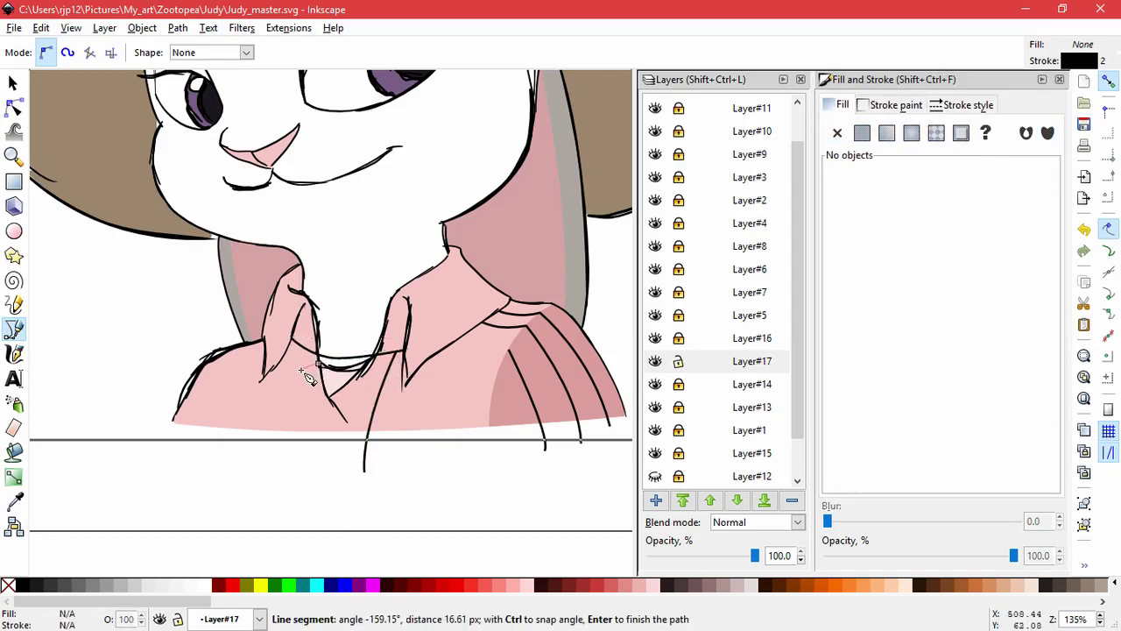
double_click(280, 360)
left_click(300, 369)
left_click_drag(275, 464, 280, 493)
right_click(236, 510)
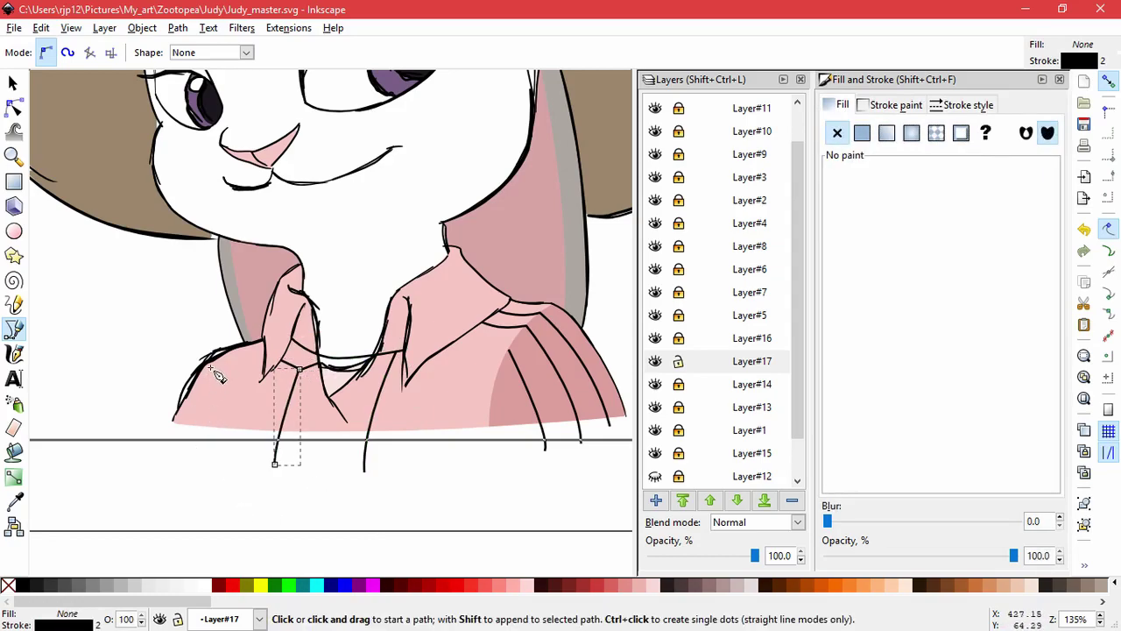
Step: Draw two curved horizontal stripes, one above the other, across the left half of the shirt
left_click(209, 378)
left_click_drag(291, 387, 324, 393)
double_click(322, 385)
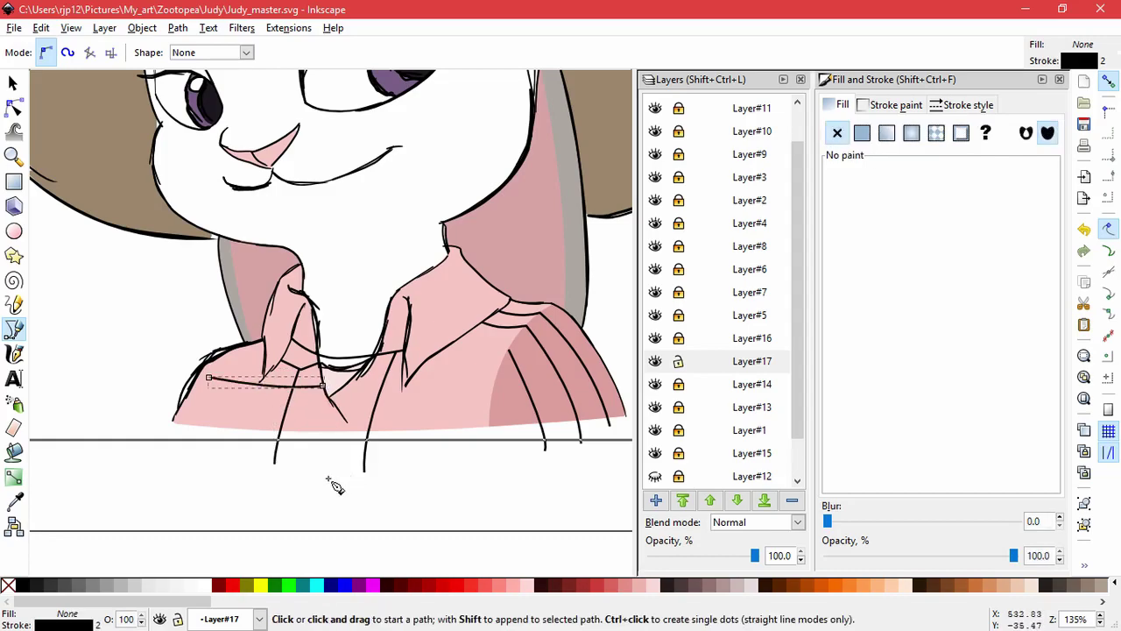
left_click(202, 410)
mouse_move(343, 418)
left_mouse_down()
mouse_move(378, 445)
mouse_move(344, 419)
left_mouse_up()
right_click(344, 419)
Step: Draw two curved horizontal stripes across the shirt's right half, ending at the darker sleeve's inner edge
left_click(340, 409)
mouse_move(445, 412)
left_mouse_down()
mouse_move(464, 413)
mouse_move(473, 386)
mouse_move(494, 387)
mouse_move(427, 388)
left_mouse_up()
left_click(490, 406)
right_click(491, 405)
left_click(346, 385)
left_click(498, 377)
key("Return")
left_click(14, 107)
double_click(422, 526)
Step: Draw two curved vertical stripes from the right shoulder and collar past the hem, and adjust the second stripe's end nodes
left_click(13, 328)
left_click(532, 302)
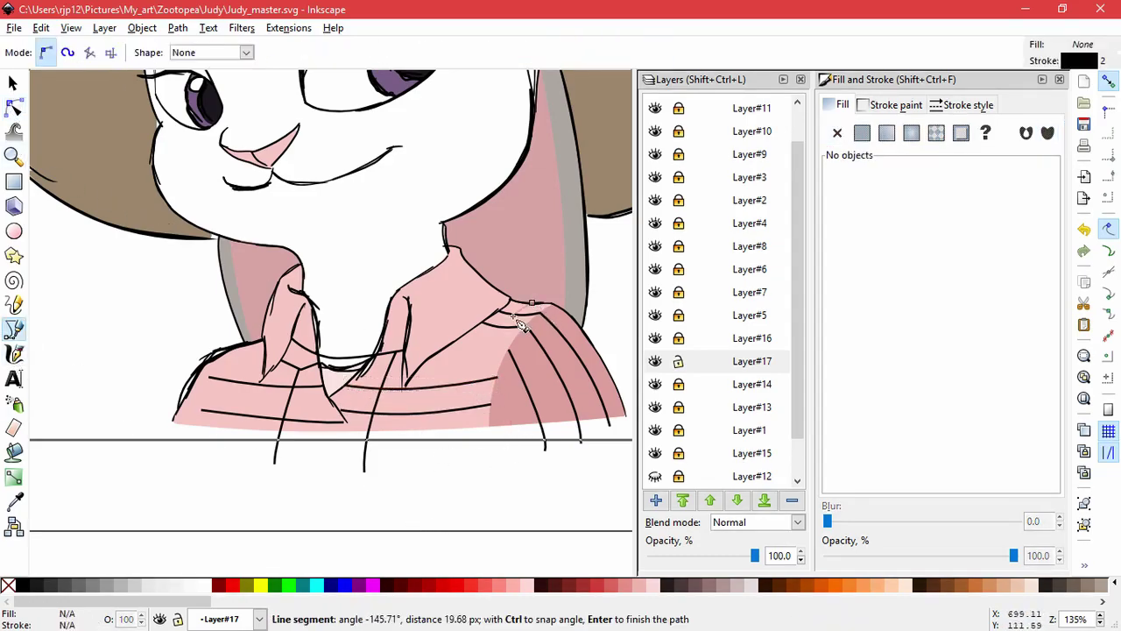
left_click_drag(453, 447, 452, 544)
right_click(453, 544)
left_click(448, 345)
left_click_drag(391, 478, 395, 556)
right_click(395, 555)
left_click(14, 105)
left_click_drag(391, 478, 404, 478)
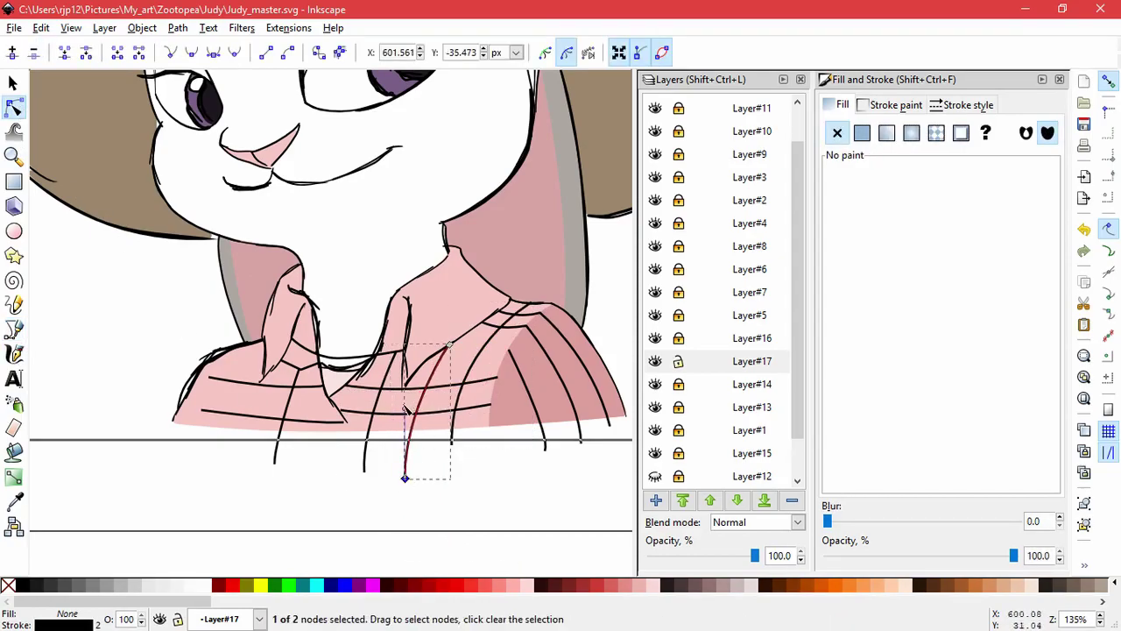
left_click_drag(448, 345, 444, 351)
left_click(289, 517)
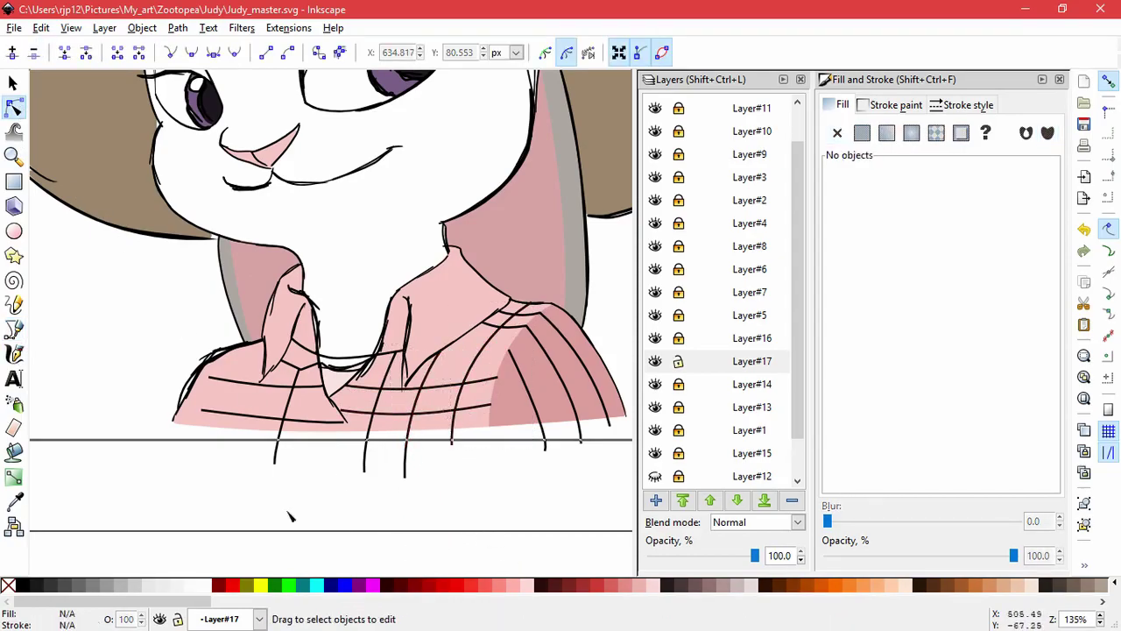
Step: Draw two curved vertical stripes on the shirt's left half, from the collar and from the centre opening past the hem
left_click(13, 328)
left_click(266, 346)
left_click_drag(223, 471, 225, 536)
right_click(219, 403)
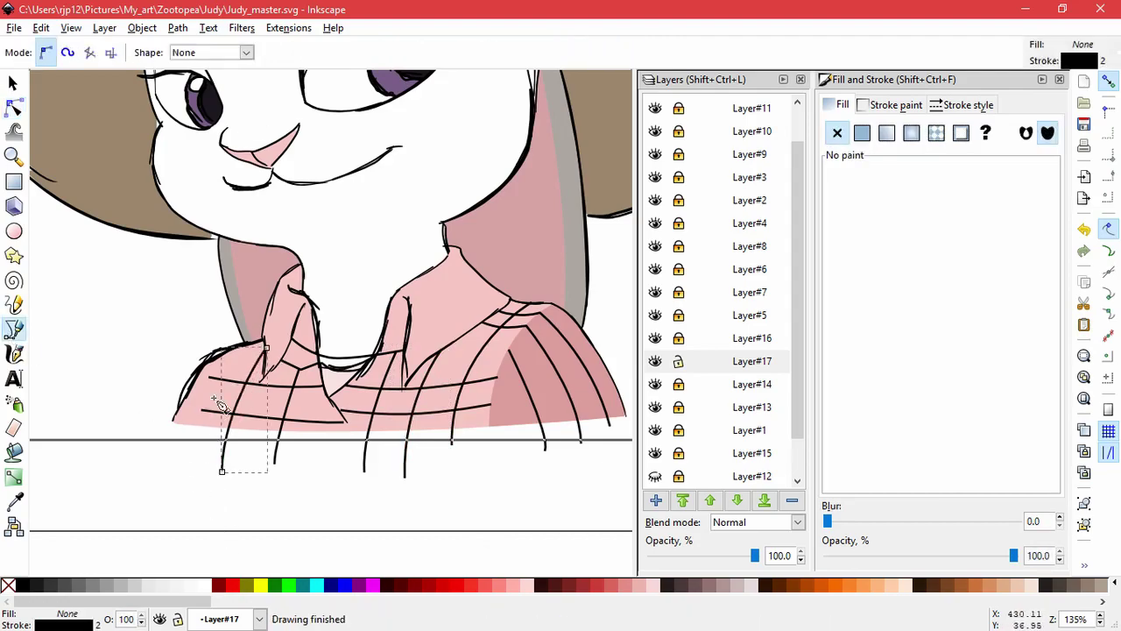
left_click(324, 389)
left_click_drag(307, 480, 313, 515)
right_click(108, 268)
Step: Shift the lower end of the middle vertical stripe on the shirt's left half slightly outward
key("n")
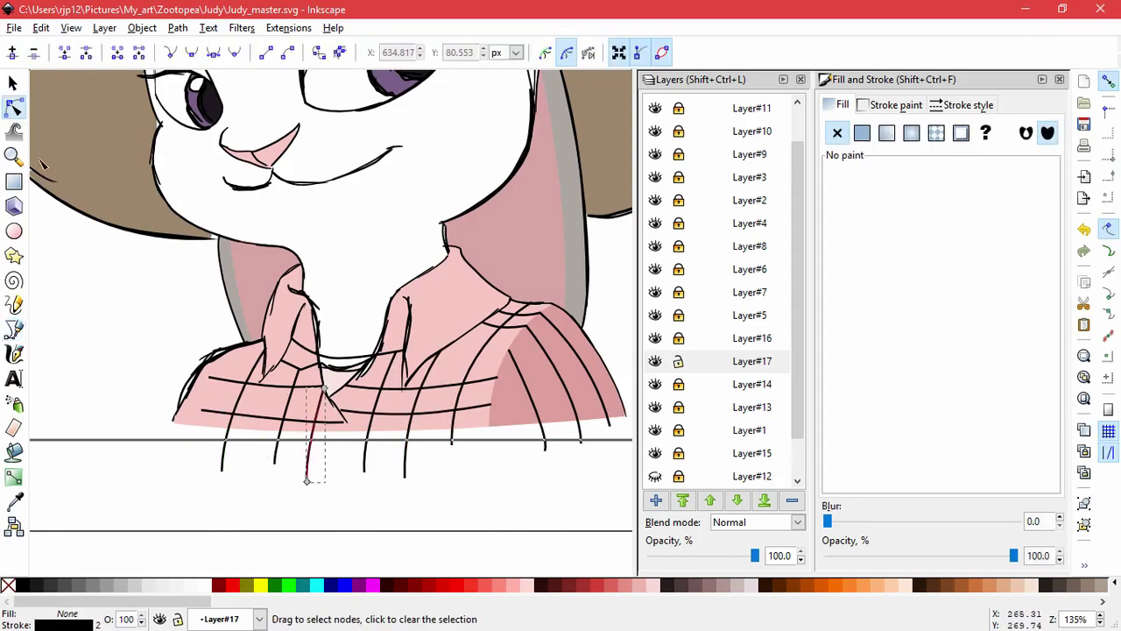
left_click(289, 401)
left_click(272, 461)
left_click_drag(271, 458, 265, 462)
left_click(90, 438)
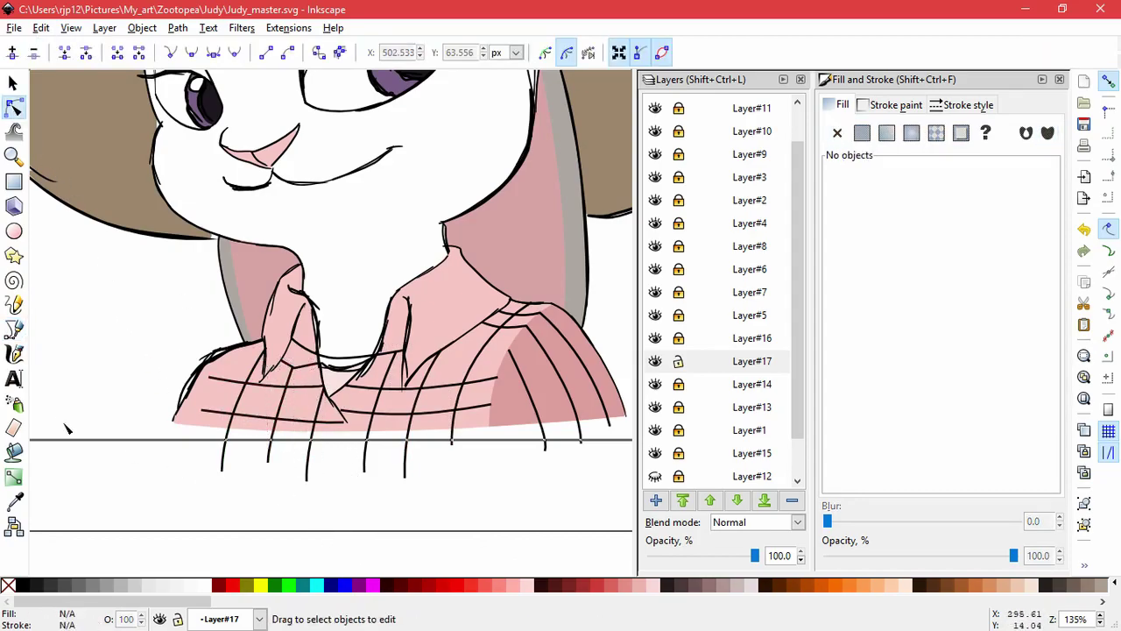
Step: Adjust the outer end and curvature of the lower horizontal stripe on the shirt's left half
left_click(217, 413)
left_click_drag(201, 410, 198, 408)
left_click(192, 498)
left_click(193, 498)
left_click(258, 419)
left_click(343, 422)
left_click_drag(284, 429, 288, 425)
left_click(375, 515)
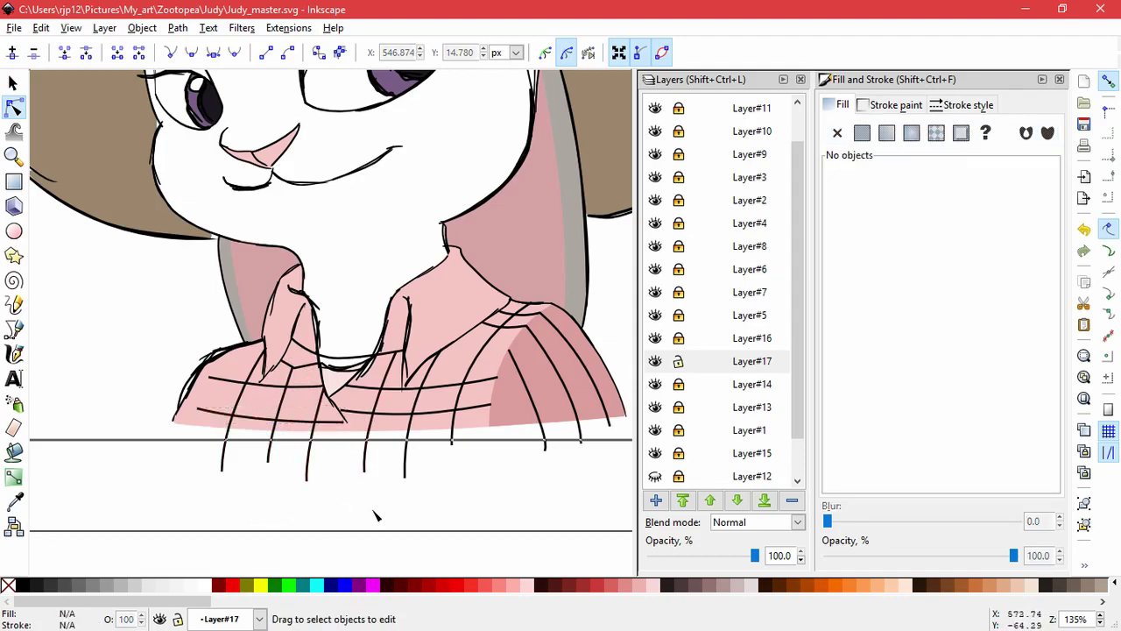
Step: Draw a short curved horizontal stripe from the top of the innermost sleeve line to the right collar's edge
key("b")
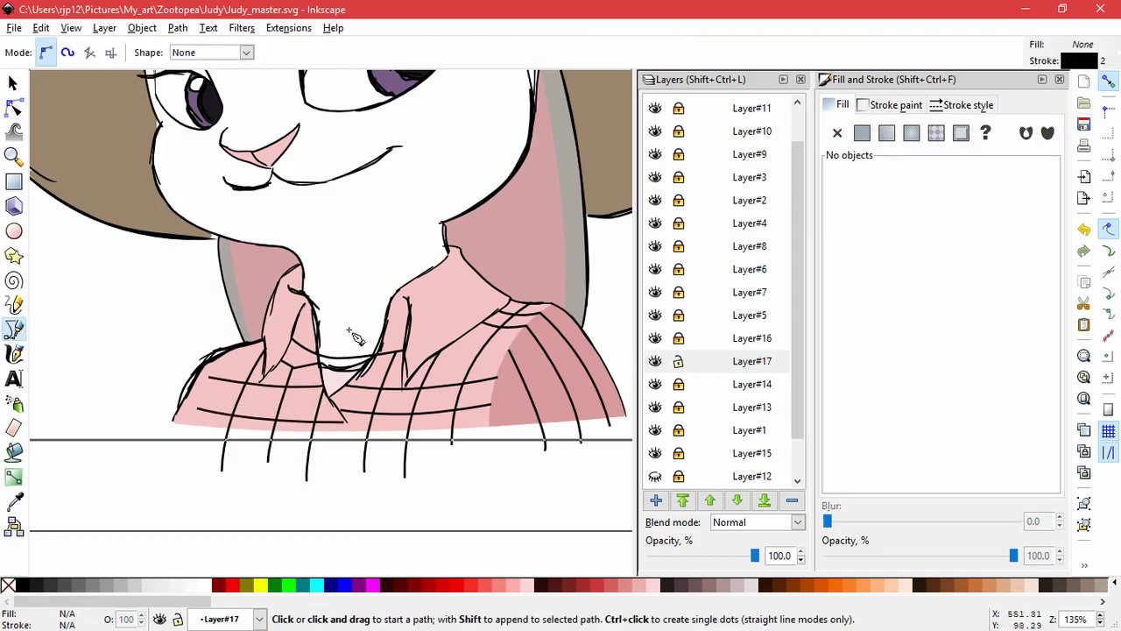
key("n")
key("b")
left_click(514, 341)
left_click_drag(439, 353, 417, 346)
key("Return")
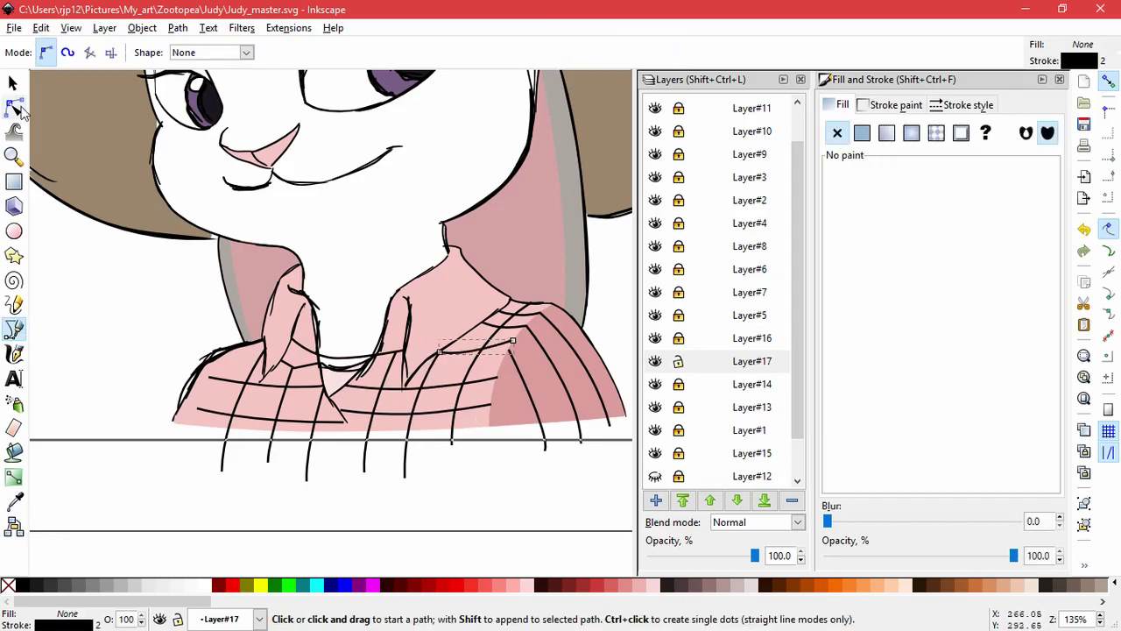
Step: Adjust the new short stripe and the shoulder section of the middle sleeve line to even out their spacing
key("n")
mouse_move(515, 344)
left_mouse_down()
mouse_move(470, 333)
mouse_move(491, 336)
mouse_move(479, 340)
left_mouse_up()
left_click(508, 330)
left_click(504, 329)
left_click(489, 326)
left_click(487, 346)
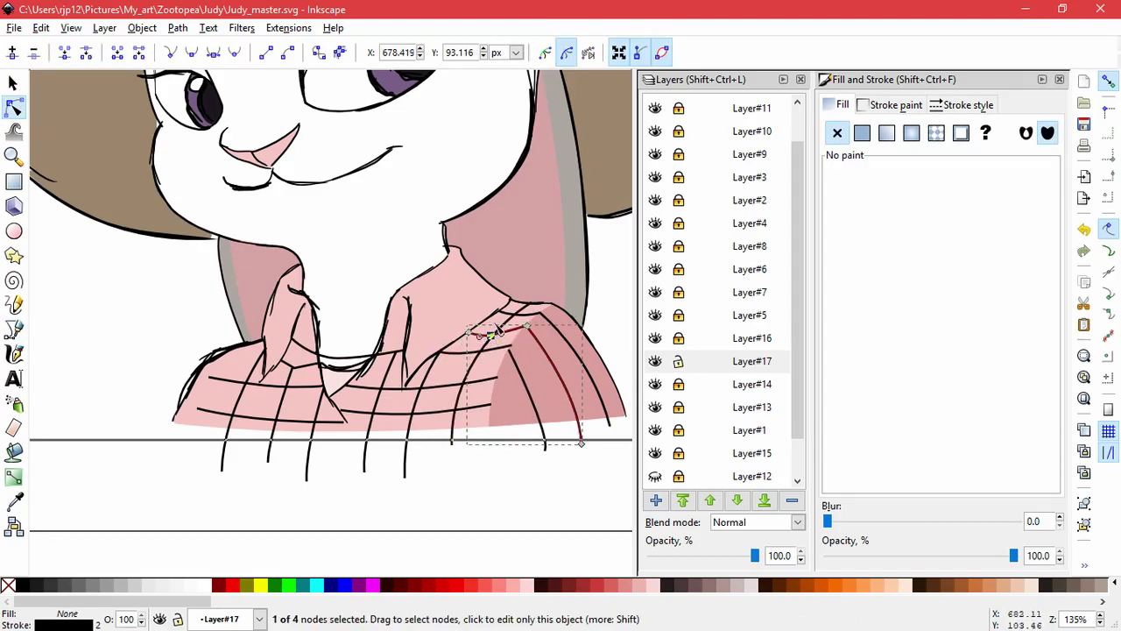
Step: Move the upper end of the inner sleeve line and the bend of the middle one slightly down and inward
left_click(531, 427)
left_click_drag(512, 354, 506, 365)
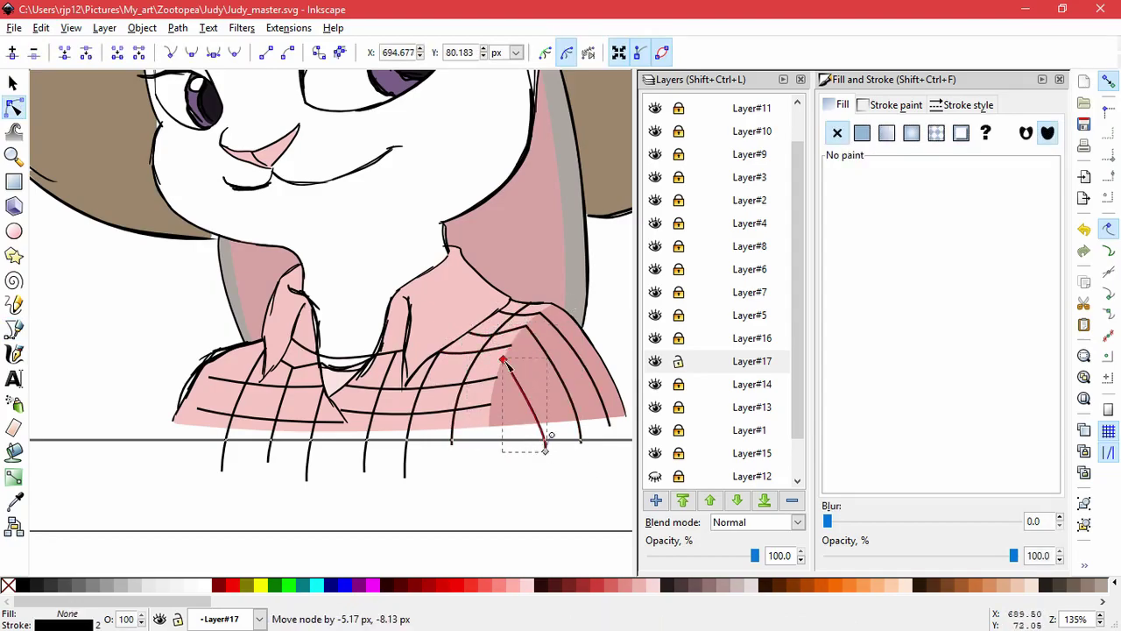
left_click(553, 373)
left_click_drag(527, 325, 522, 330)
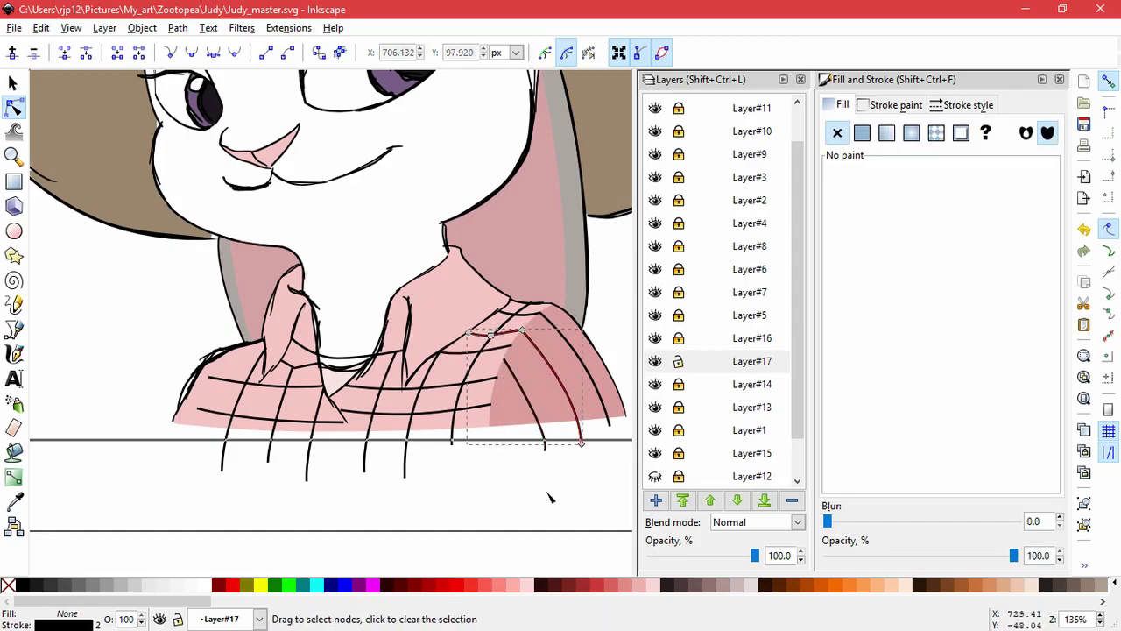
double_click(552, 487)
Step: Draw three curved stripes across the darker sleeve, from its inner edge toward its outer edge
left_click(14, 355)
left_click(14, 330)
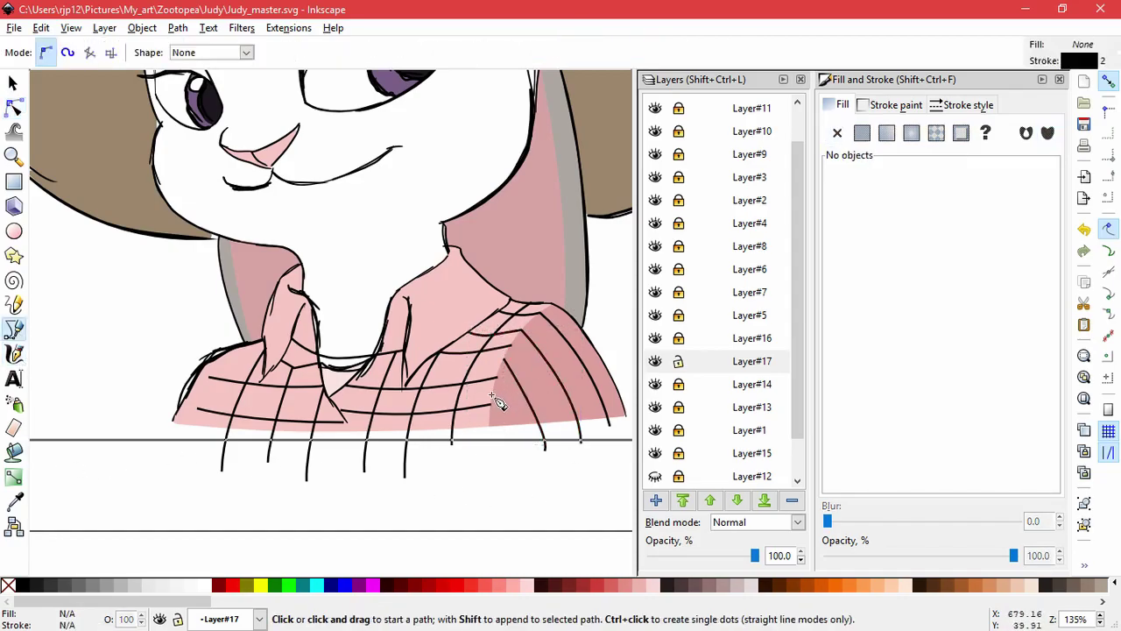
left_click(491, 387)
mouse_move(569, 368)
left_mouse_down()
mouse_move(587, 352)
mouse_move(587, 310)
left_mouse_up()
double_click(592, 343)
left_click(505, 360)
key("Return")
left_click(489, 420)
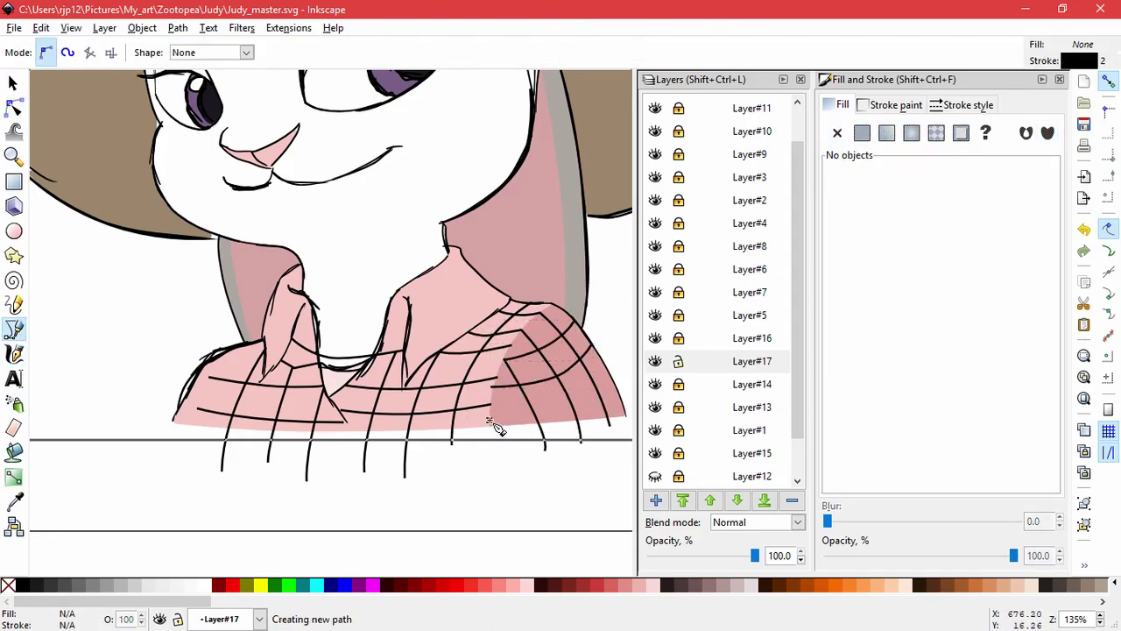
left_click_drag(589, 401, 617, 378)
left_click(611, 378)
double_click(611, 376)
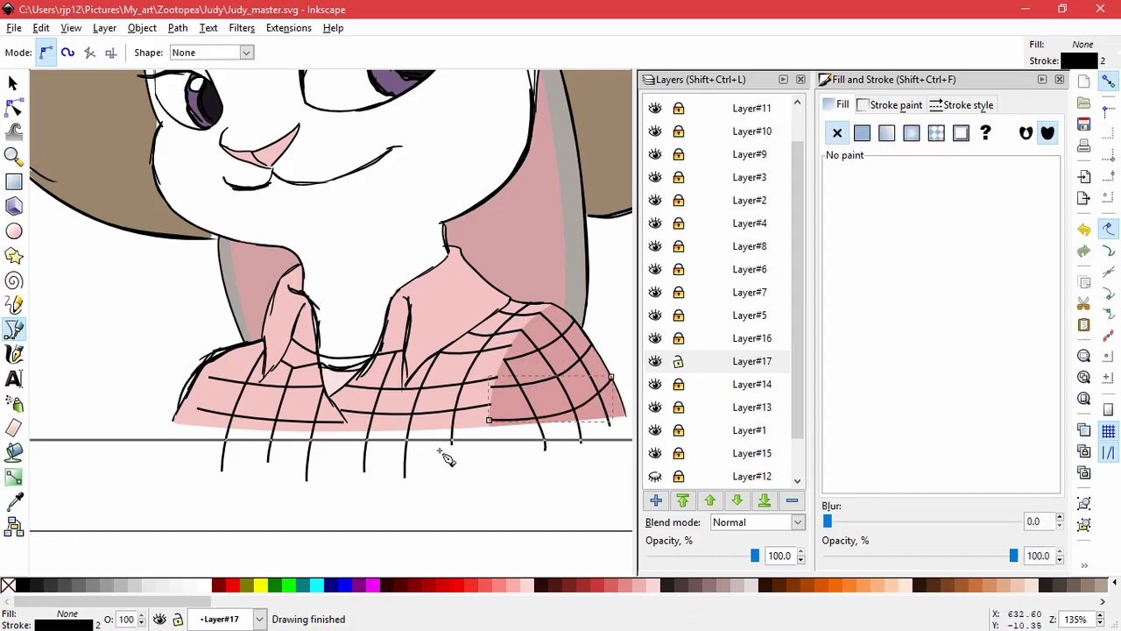
Step: Draw three short curved stripes along the outer edge of the left sleeve, at its upper, middle and lower parts
left_click(202, 395)
left_click_drag(188, 390, 173, 379)
key("Return")
scroll(189, 398, "down", 1)
scroll(190, 398, "up", 4)
scroll(197, 404, "up", 2)
left_click(312, 242)
left_click_drag(261, 232, 243, 219)
key("Return")
left_click(198, 506)
left_click_drag(130, 461, 111, 424)
key("Return")
Step: Draw a long stripe down the left sleeve from the shoulder outline to the shirt's lower corner
left_click(304, 199)
left_click_drag(135, 543, 126, 571)
key("Return")
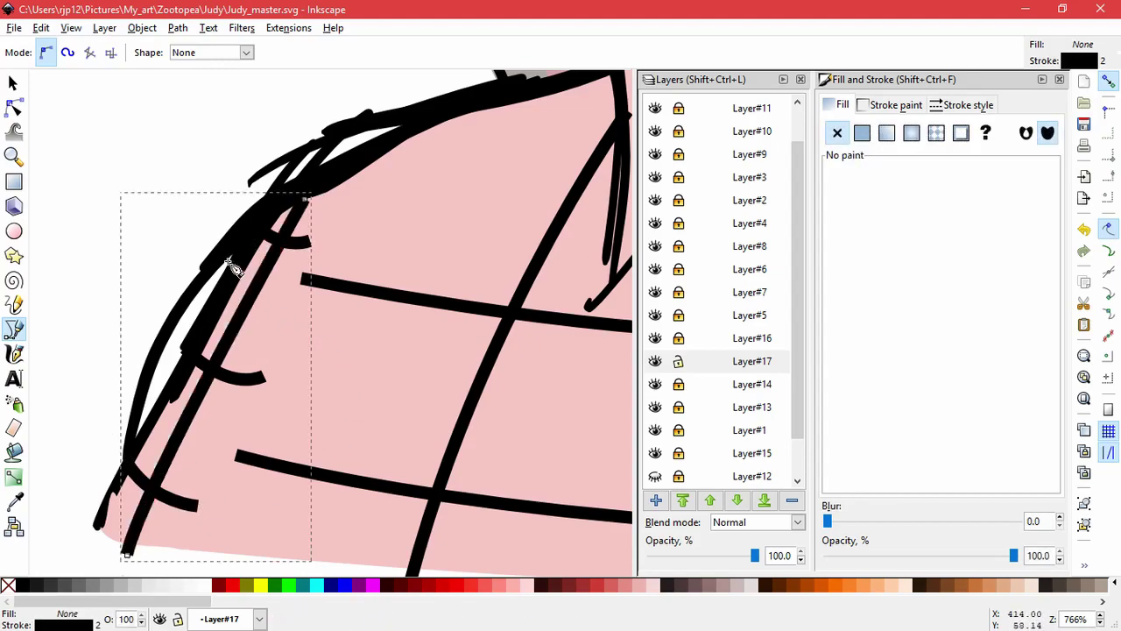
Step: Refine the curves of the middle and upper short stripes on the left sleeve and extend the upper one inward
key("n")
left_click(300, 200)
left_click(185, 350)
left_click(185, 349)
left_click_drag(225, 386, 207, 370)
left_click(296, 244)
left_click(262, 231)
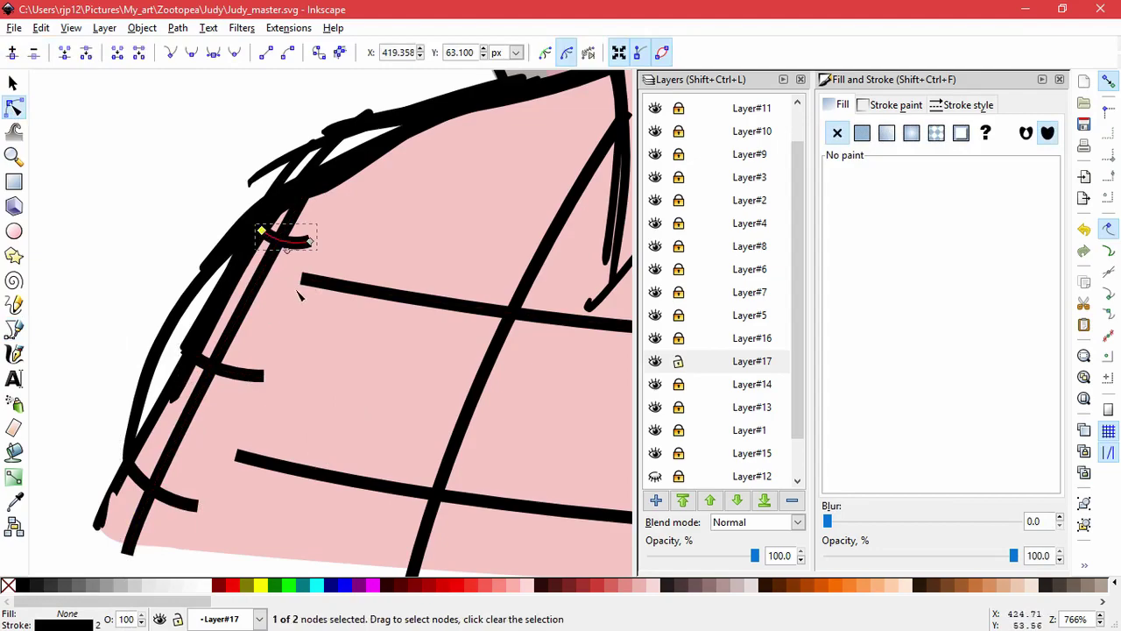
mouse_move(288, 251)
left_mouse_down()
mouse_move(301, 242)
mouse_move(320, 251)
left_mouse_up()
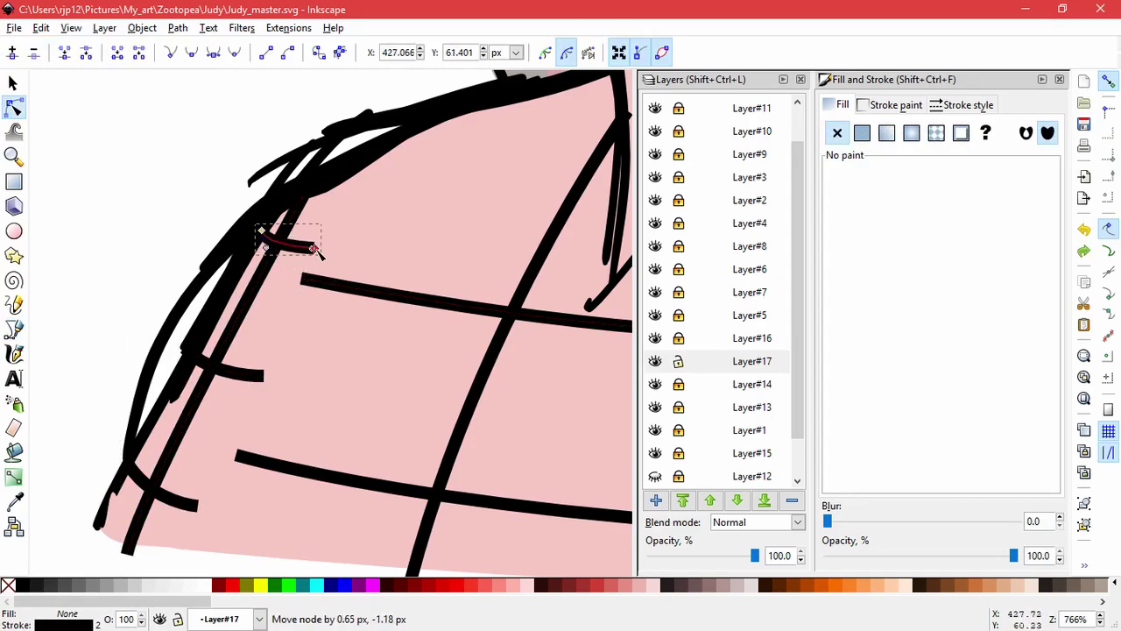
left_click(324, 283)
scroll(314, 383, "down", 2)
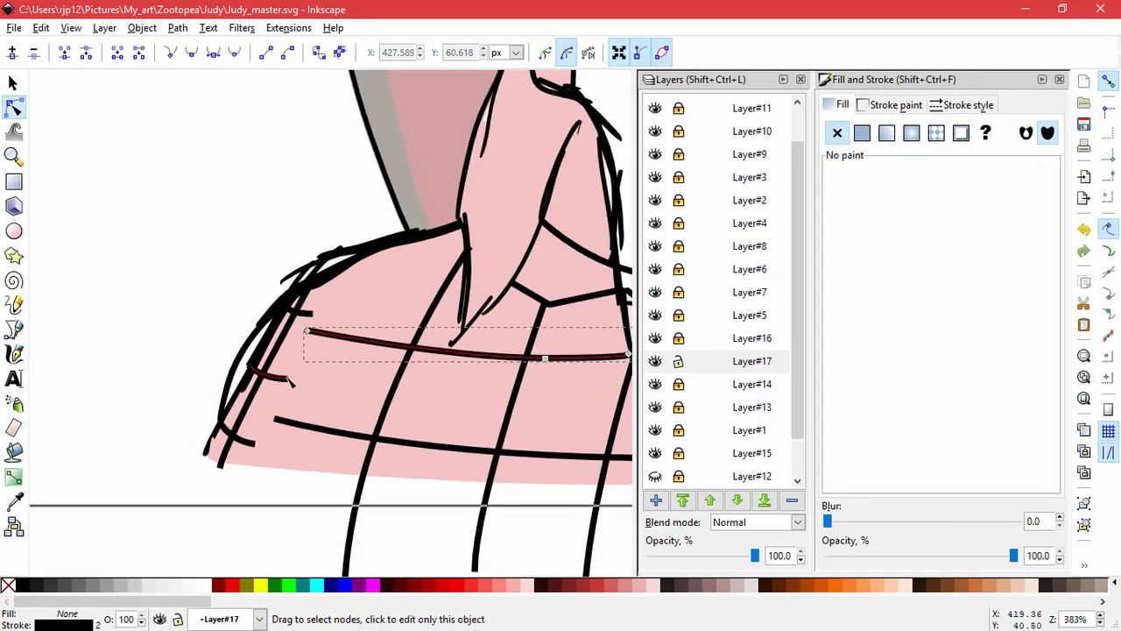
Step: Give all the plaid lines on Layer#17 round stroke caps
scroll(355, 392, "down", 5)
left_click_drag(604, 496, 211, 324)
left_click(578, 480)
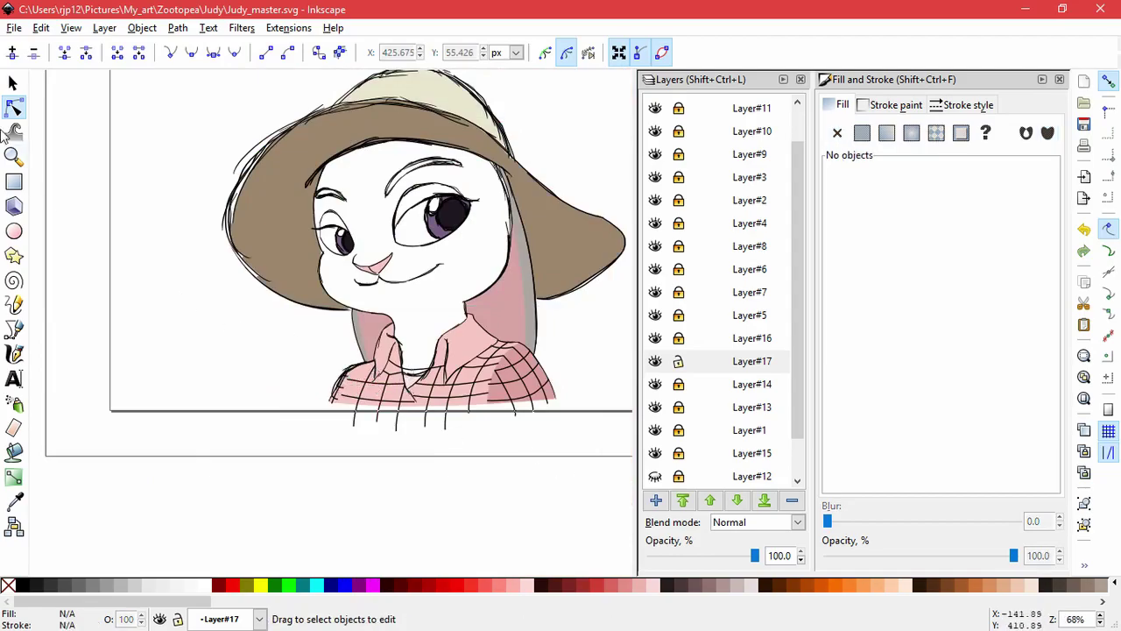
key("s")
key("ctrl+a")
left_click(968, 104)
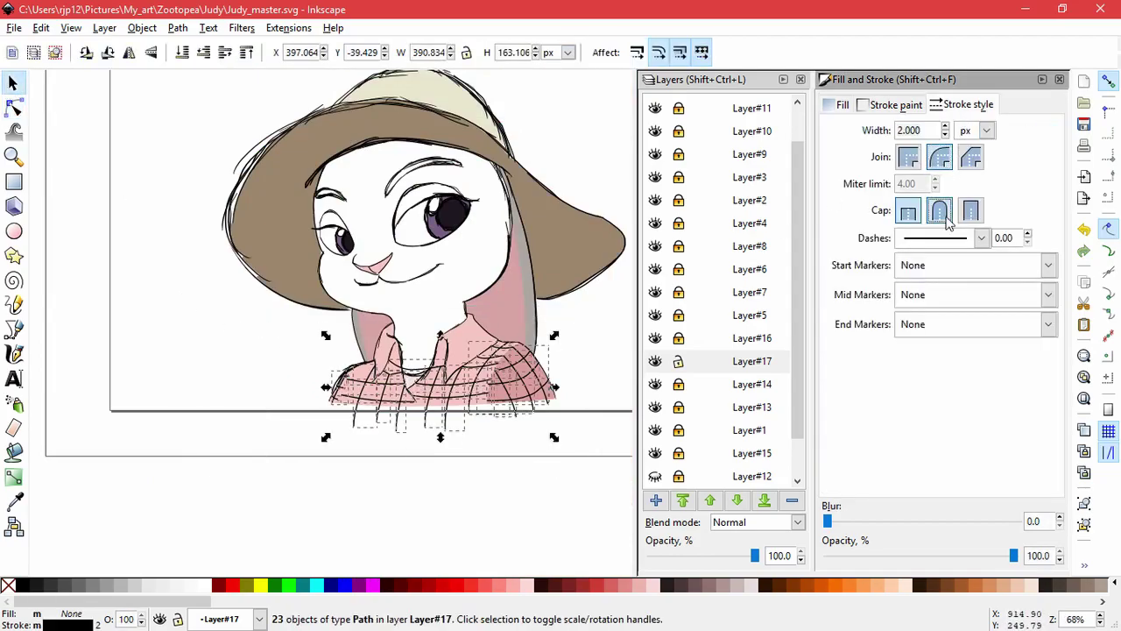
left_click(462, 488)
scroll(462, 453, "up", 2)
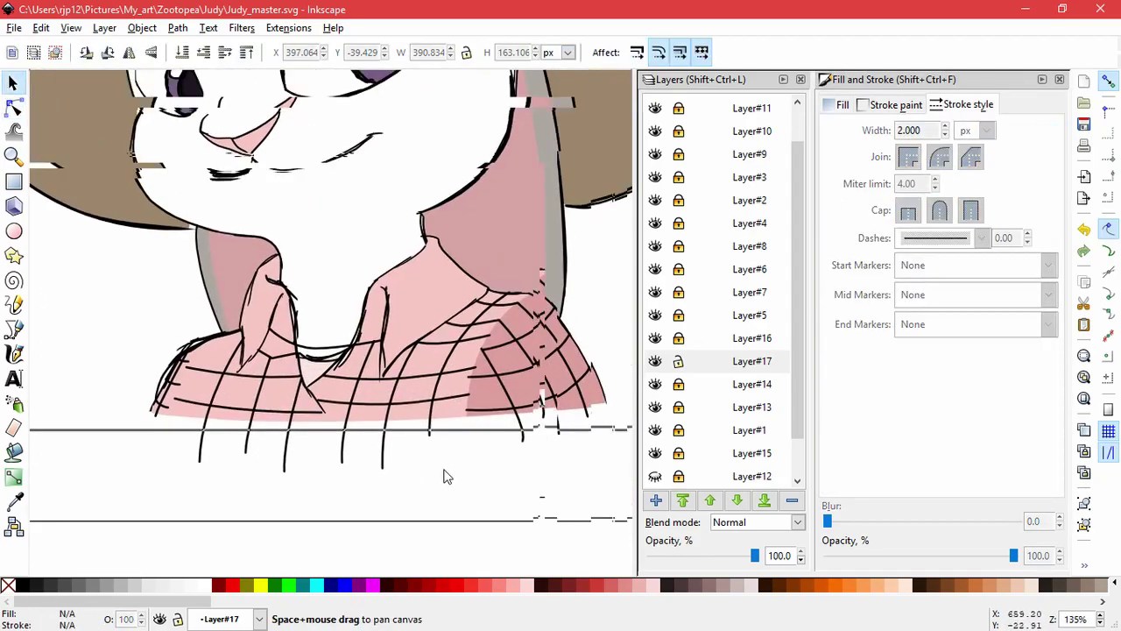
Step: Draw three curved stripes running lengthwise down the right collar flap with the Pen tool, from its upper fold to its lower edge
left_click(13, 329)
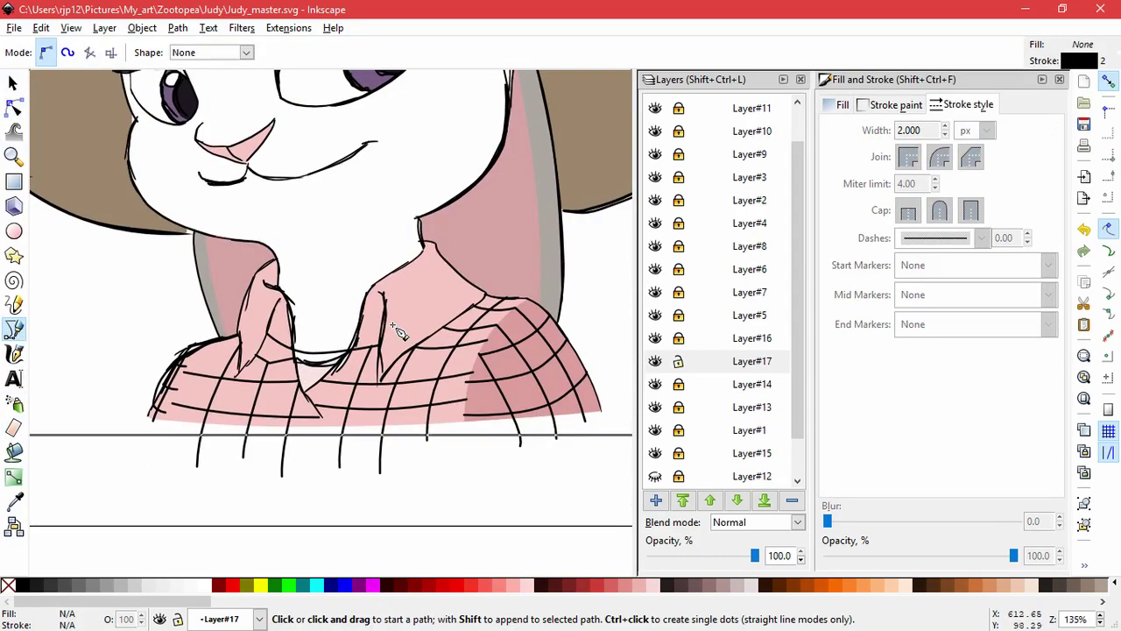
left_click(391, 273)
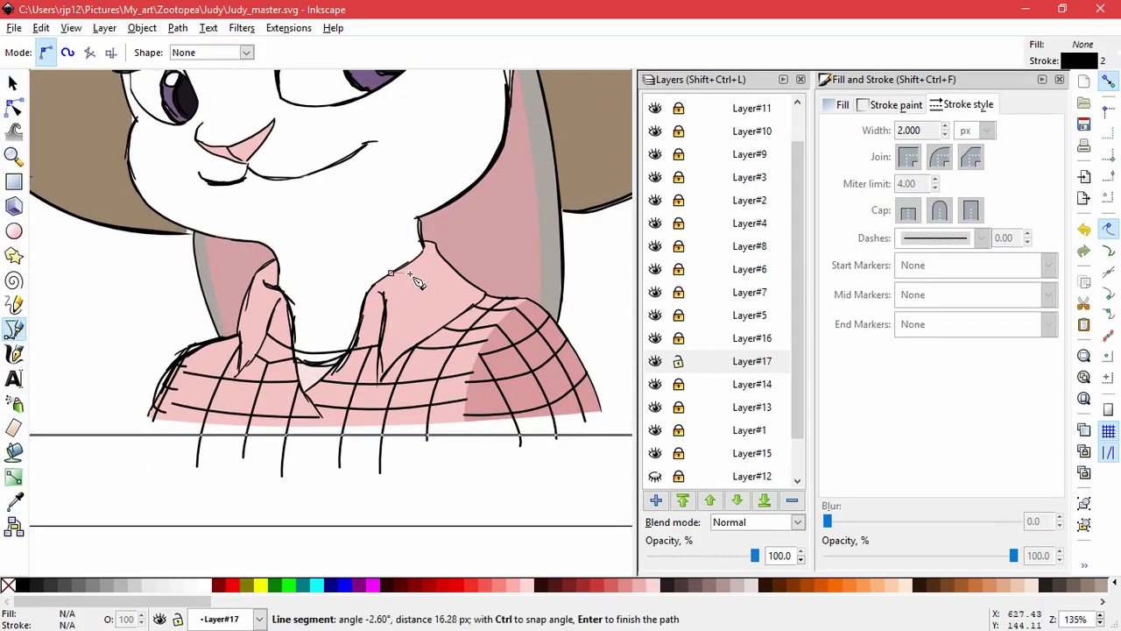
left_click_drag(453, 322, 479, 331)
key("Return")
left_click(415, 259)
left_click_drag(432, 263, 438, 273)
left_click_drag(474, 306, 494, 311)
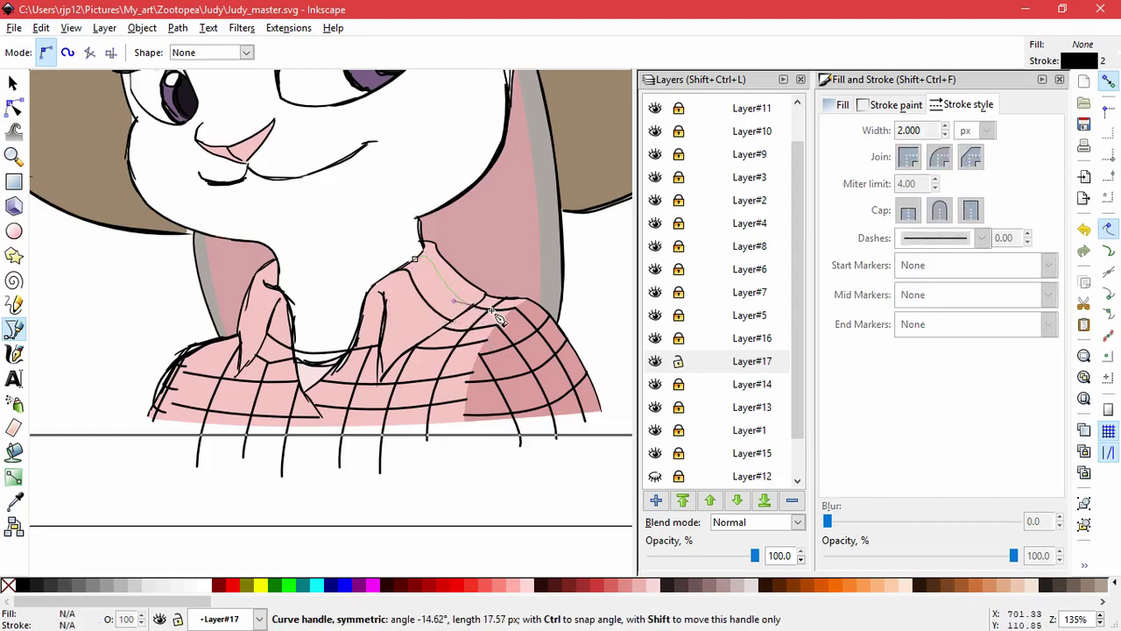
key("Return")
left_click(373, 282)
mouse_move(402, 292)
left_mouse_down()
mouse_move(429, 352)
mouse_move(330, 360)
left_mouse_up()
key("Return")
Step: Draw two stripes across the right collar flap, crossing the lengthwise ones from its outer edge to its inner edge
left_click(455, 269)
key("Return")
left_click(444, 260)
left_click_drag(386, 307, 372, 315)
key("Return")
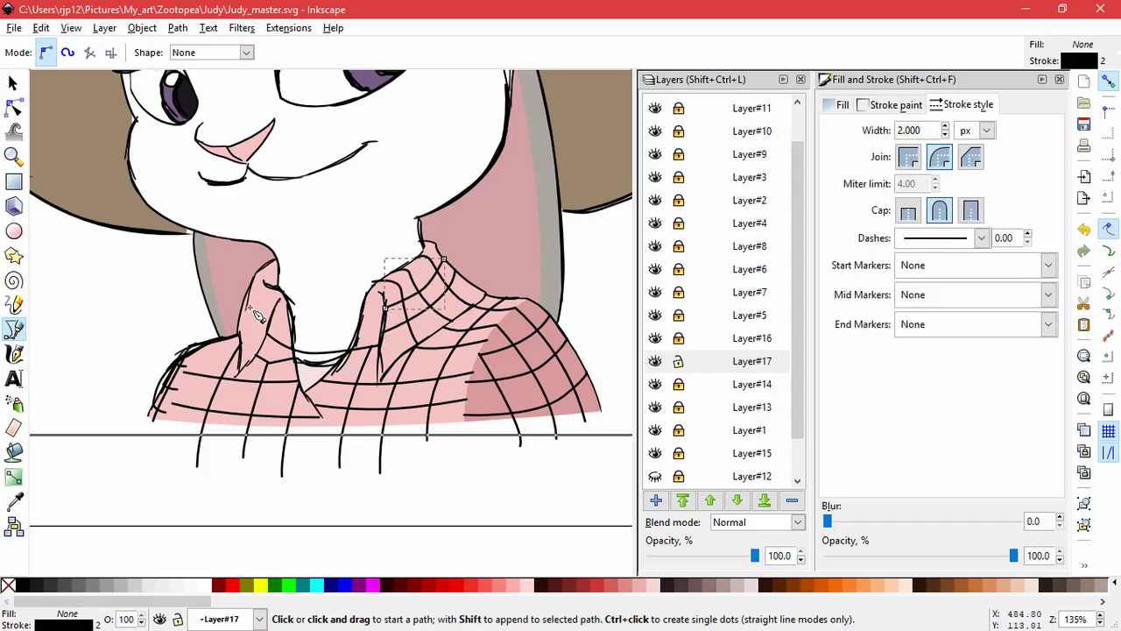
Step: Draw two curved stripes across the left collar flap, one at its upper part and one lower down
scroll(230, 323, "up", 2)
left_click_drag(265, 257, 295, 295)
left_click(315, 304)
key("Return")
left_click(254, 293)
left_click_drag(294, 365, 302, 375)
key("Return")
Step: Draw a curved lengthwise stripe down the left collar flap and a short stripe near its upper tip
left_click(304, 249)
left_click_drag(284, 287, 283, 304)
left_click_drag(276, 340, 269, 347)
double_click(252, 371)
left_click(304, 227)
left_click_drag(284, 222, 277, 225)
key("Return")
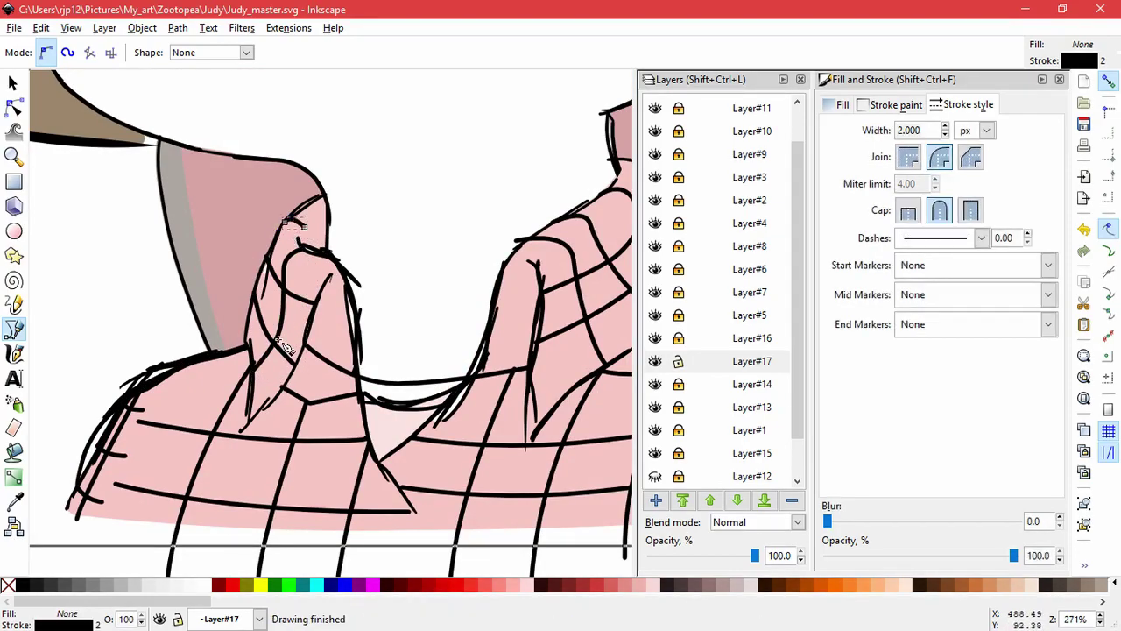
Step: Recolour the stroke of all the plaid lines to dark pink a14b66ff
key("5")
key("s")
left_click_drag(403, 451, 229, 296)
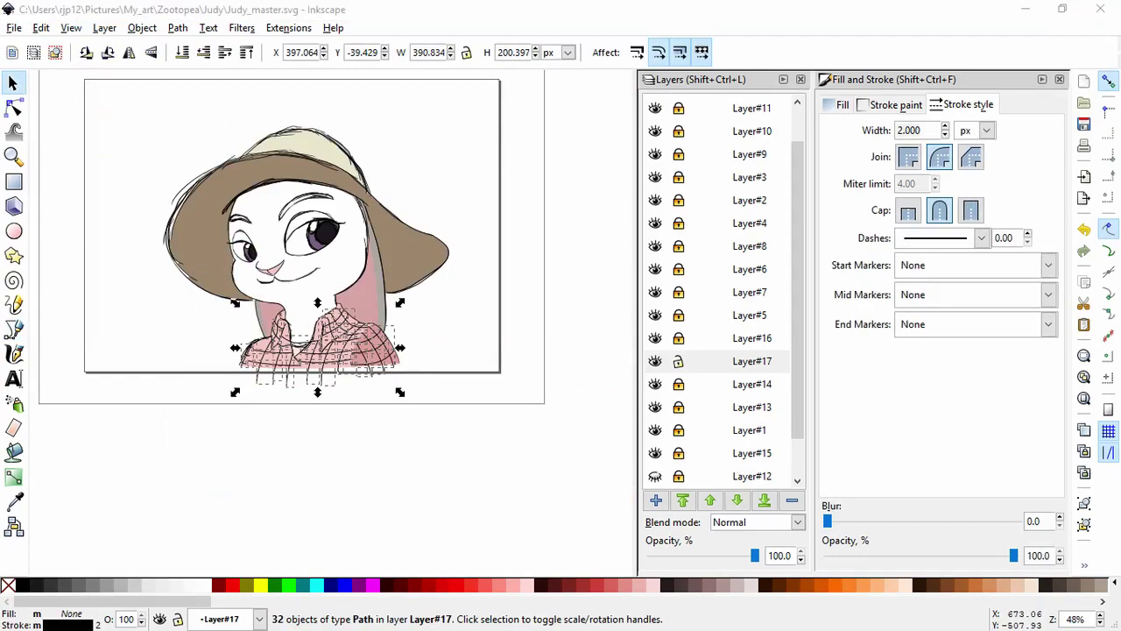
left_click(907, 106)
double_click(1031, 484)
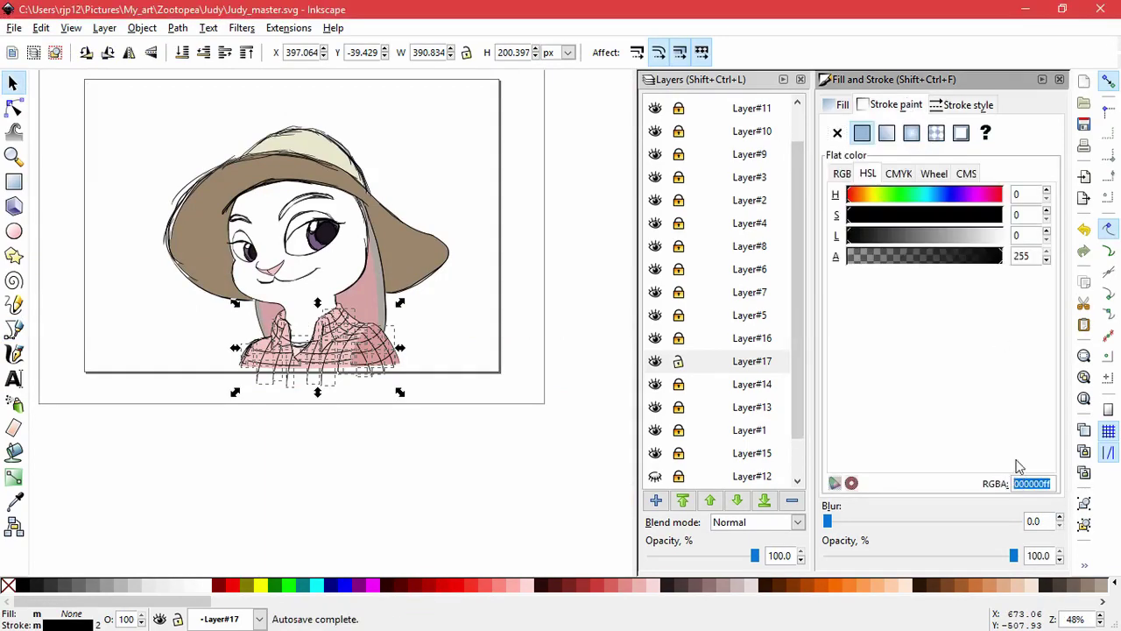
type("e27f9eff")
mouse_move(954, 234)
left_mouse_down()
mouse_move(916, 215)
mouse_move(928, 235)
mouse_move(918, 235)
mouse_move(908, 217)
left_mouse_up()
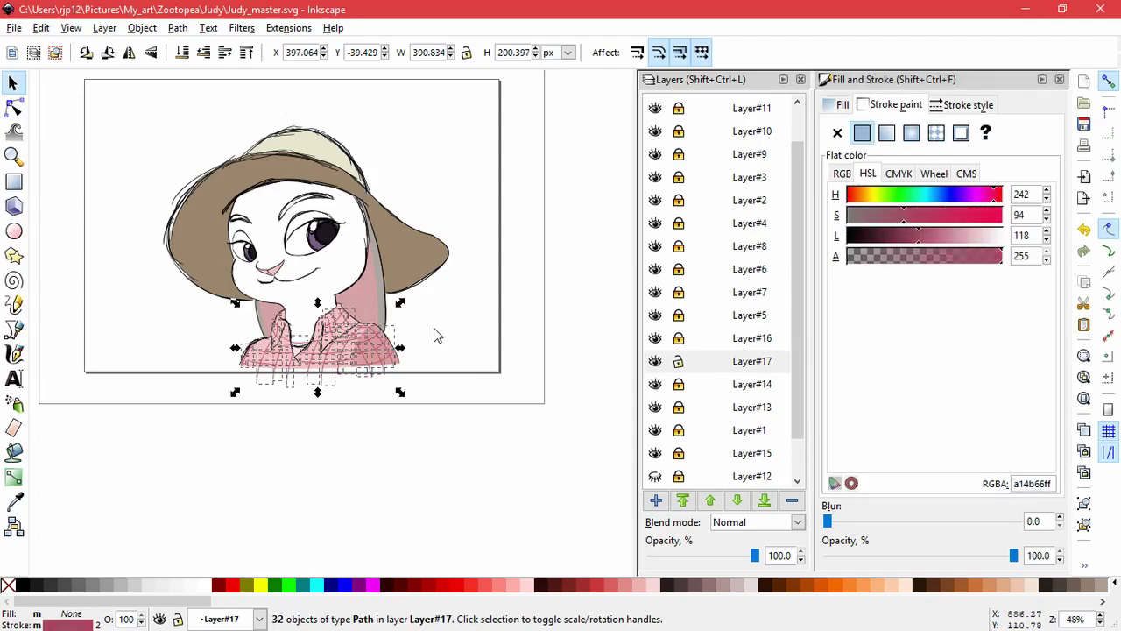
left_click(460, 348)
Step: Copy the pink shirt shape from Layer#14 and paste it in place on Layer#17, locking Layer#14 again
scroll(299, 400, "up", 2)
left_click(678, 390)
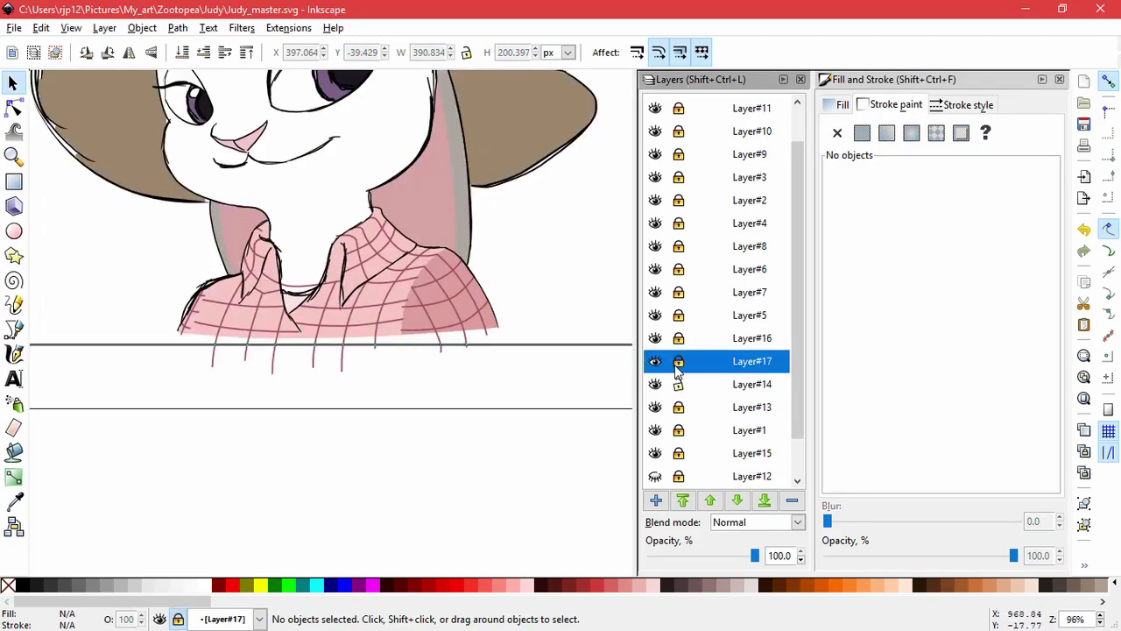
left_click(393, 312)
left_click(390, 326)
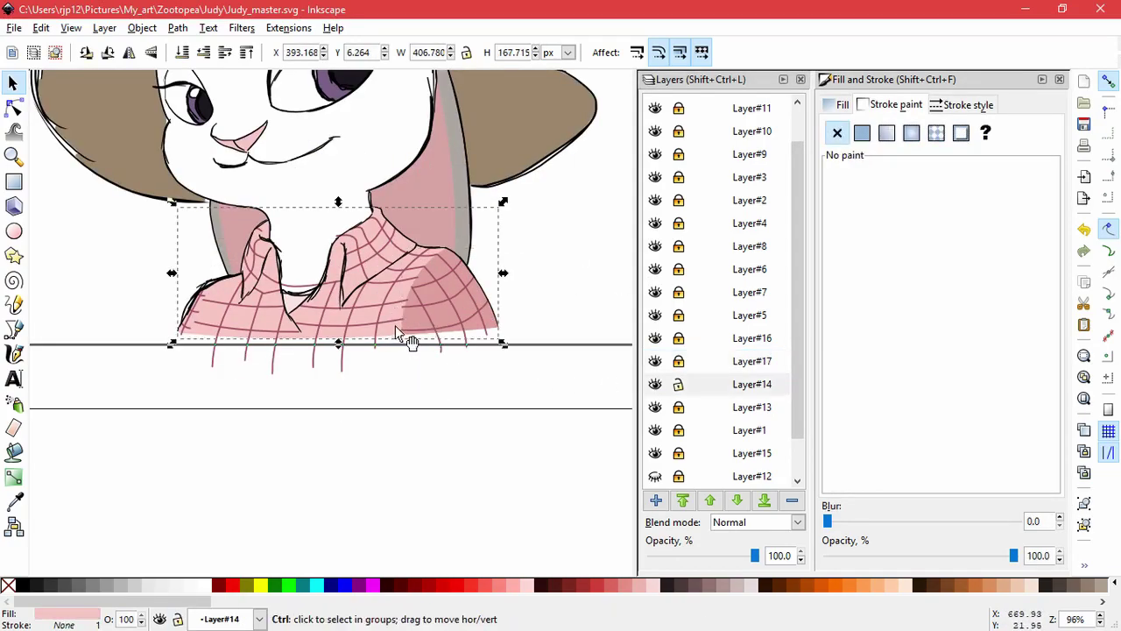
left_click(678, 383)
left_click(679, 361)
left_click(655, 362)
left_click(655, 362)
left_click(736, 361)
left_click(40, 27)
left_click(132, 176)
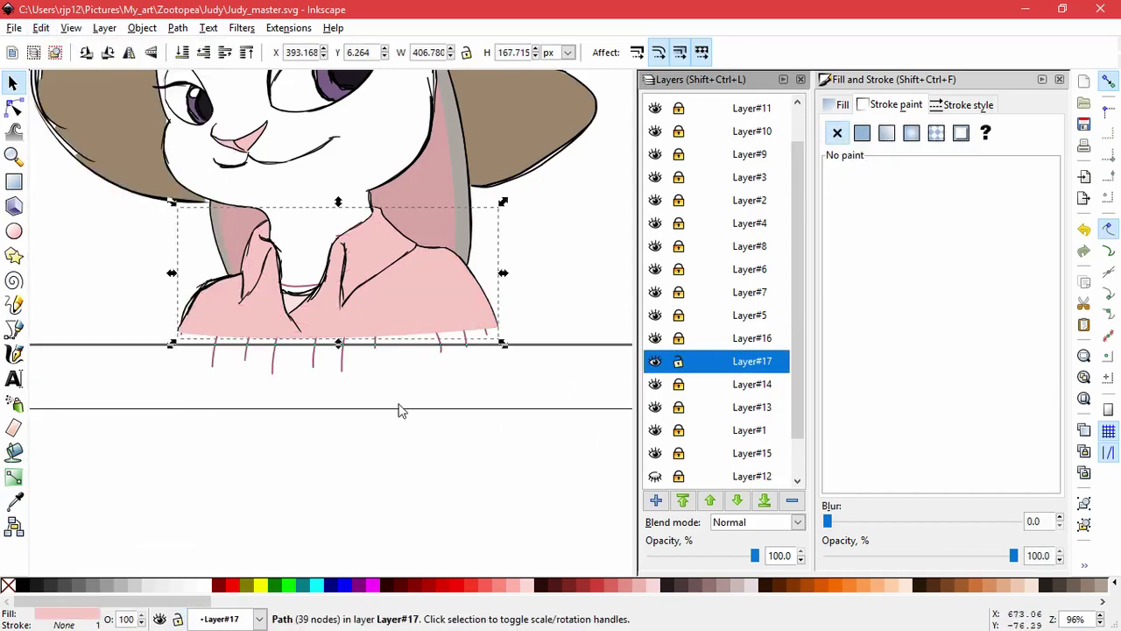
Step: Group all the plaid lines on Layer#17 and put the shirt copy back in place over them
left_click_drag(544, 429, 81, 206)
key("ctrl+g")
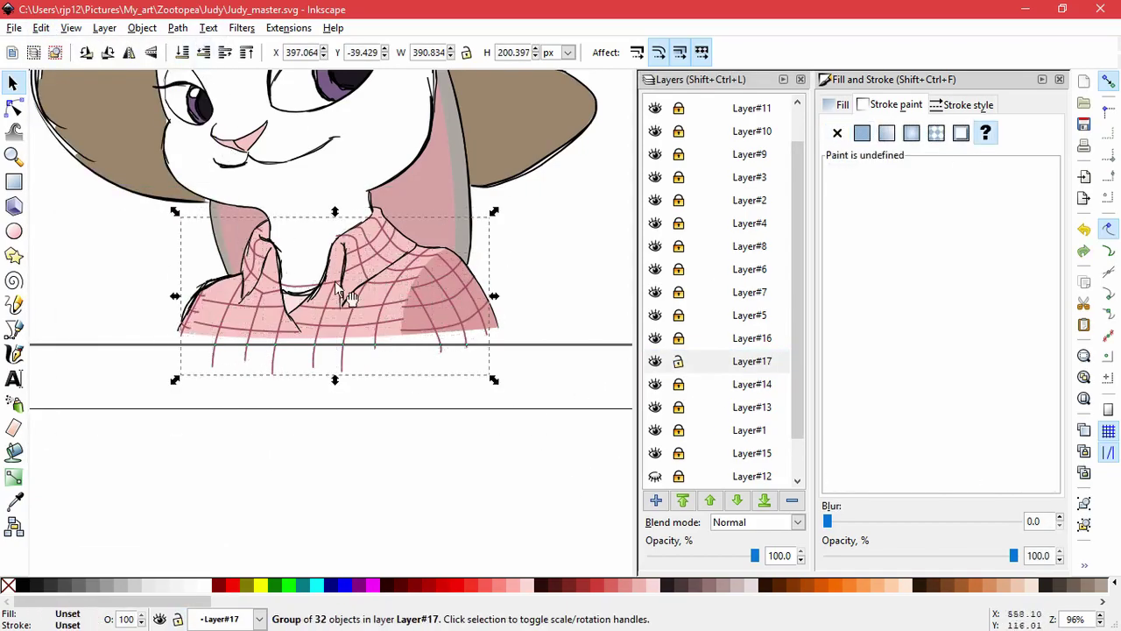
left_click(41, 27)
left_click(70, 320)
Step: Make the shirt copy's fill white and set it as a mask on the plaid line group
left_click(474, 311)
left_click(840, 104)
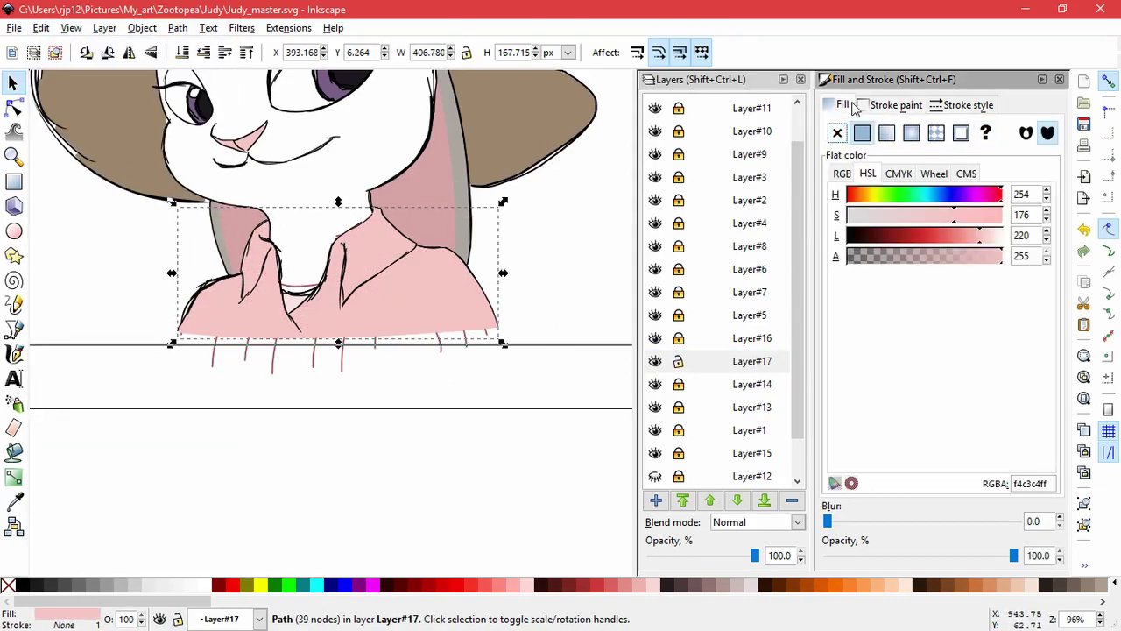
left_click_drag(978, 237, 1046, 248)
left_click(343, 358, "shift")
left_click(142, 28)
mouse_move(159, 154)
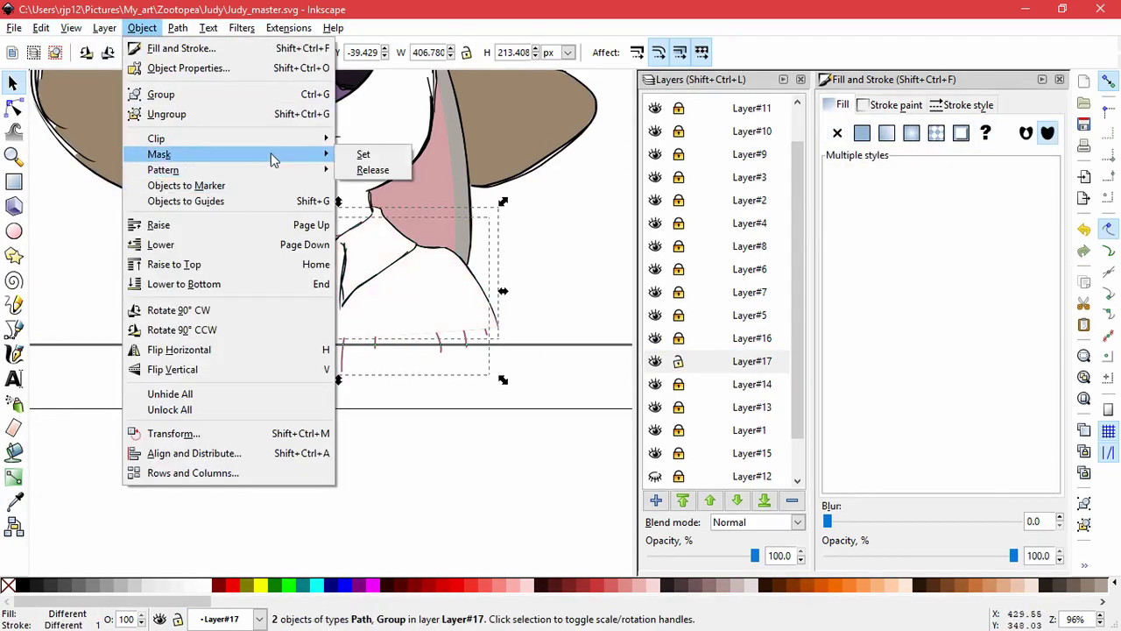
left_click(361, 155)
Step: On Layer#14, draw a closed shape covering the outer edge of the left sleeve, curving from the shoulder to below the shirt hem
scroll(199, 306, "up", 2)
left_click(678, 361)
left_click(678, 384)
left_click(396, 322)
left_click(113, 338)
left_click(15, 330)
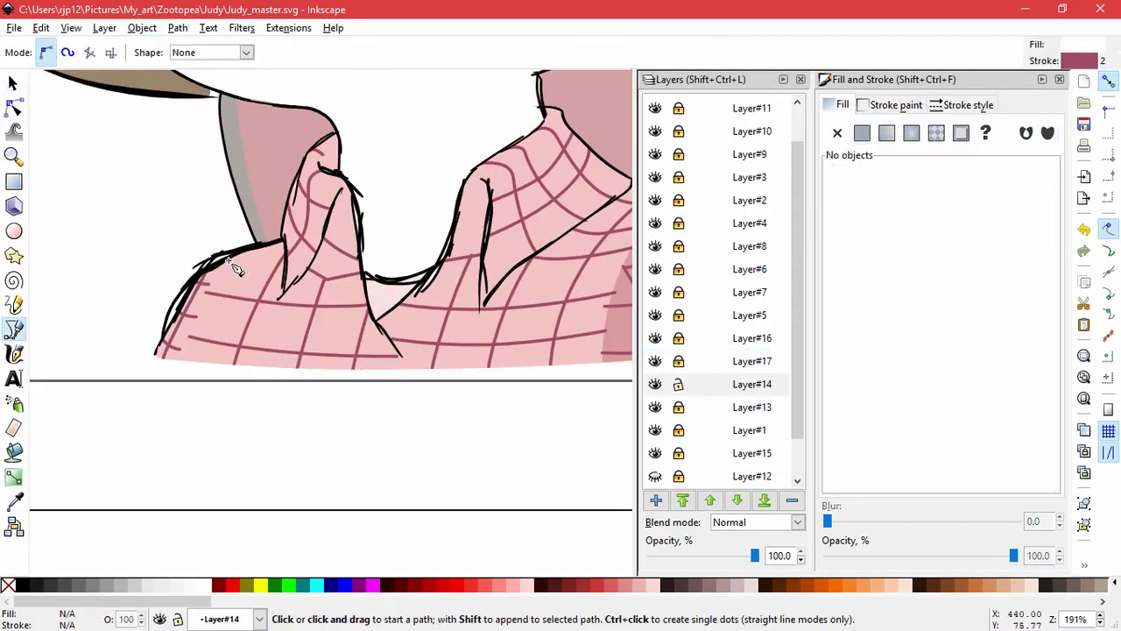
left_click(229, 259)
left_click_drag(182, 366, 162, 456)
left_click(108, 368)
left_click(126, 279)
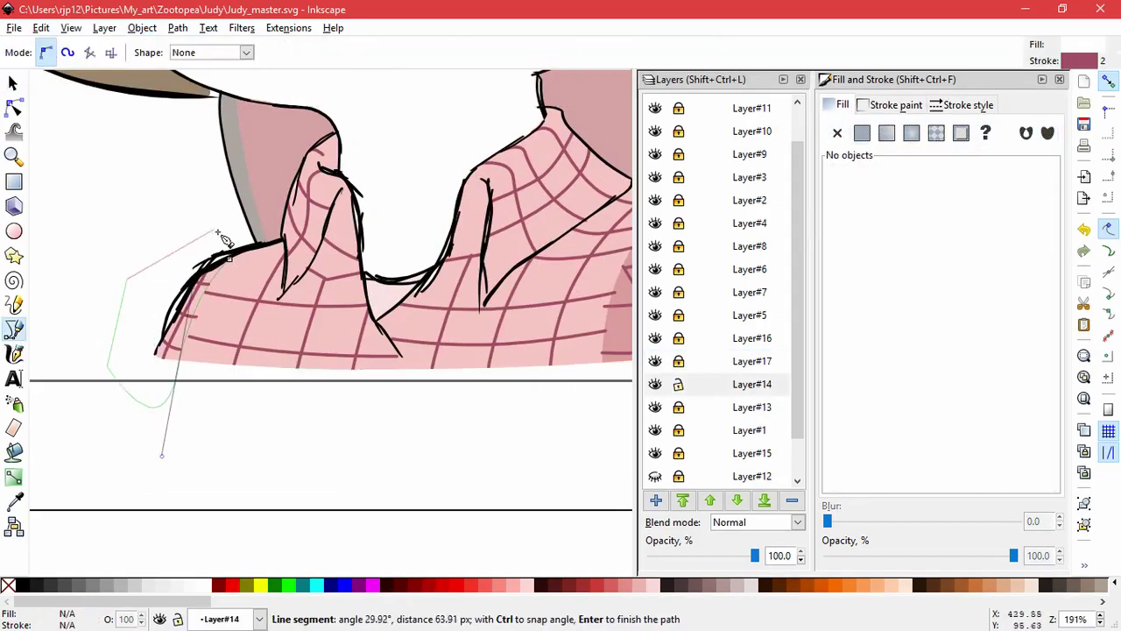
left_click(229, 259)
Step: Remove the sleeve edge shape's stroke and fill it with a lightened version of the shirt's pink, fef0f0ff
left_click(900, 105)
left_click(837, 133)
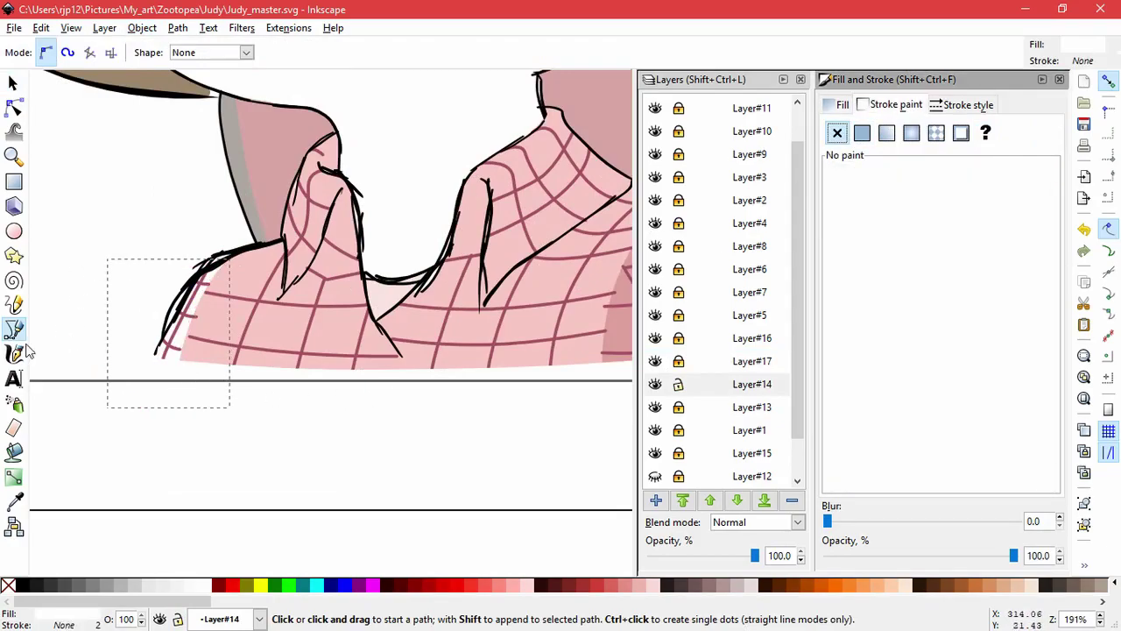
left_click(14, 501)
left_click(411, 324)
left_click(843, 105)
left_click_drag(979, 235, 997, 236)
Step: Confine the light sleeve edge shape to the shirt outline by masking it with a copy of the shirt shape raised to the top
left_click(14, 108)
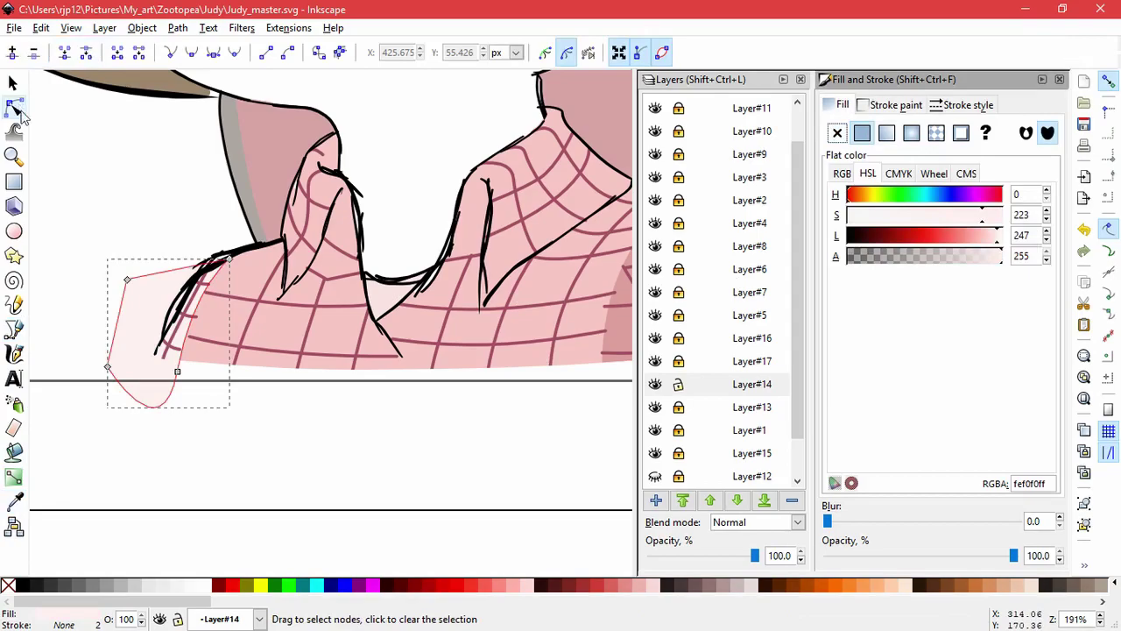
left_click(246, 294)
key("Home")
left_click(140, 385, "shift")
left_click(142, 27)
left_click(363, 154)
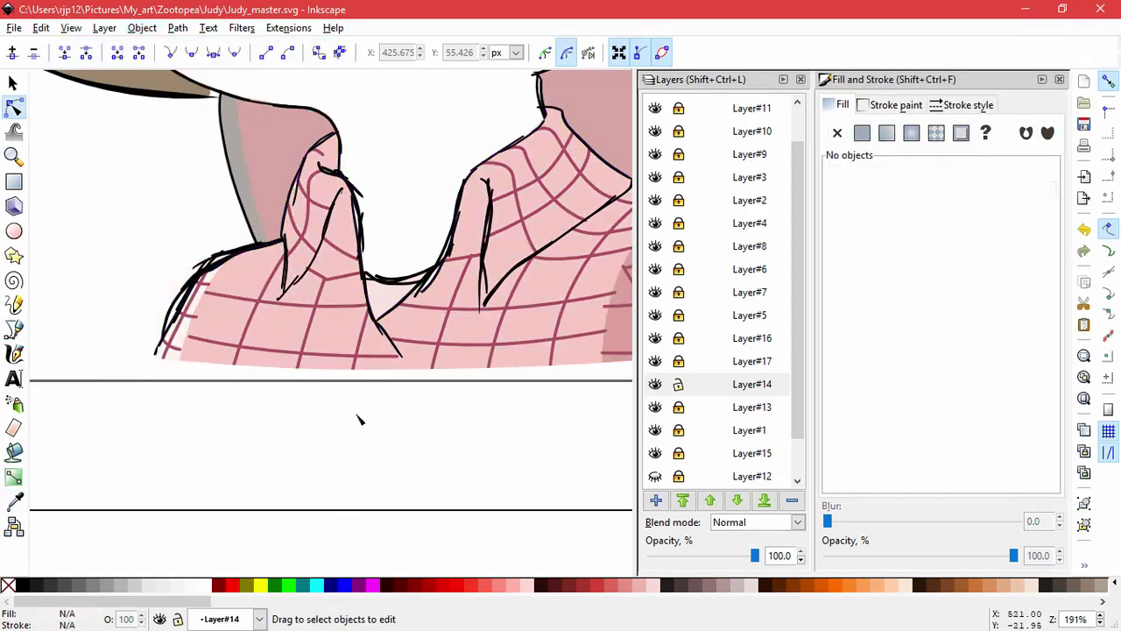
Step: With Layer#14 locked, show the hidden Layer#12 and save the drawing
scroll(430, 425, "down", 3)
left_click(685, 393)
left_click(655, 476)
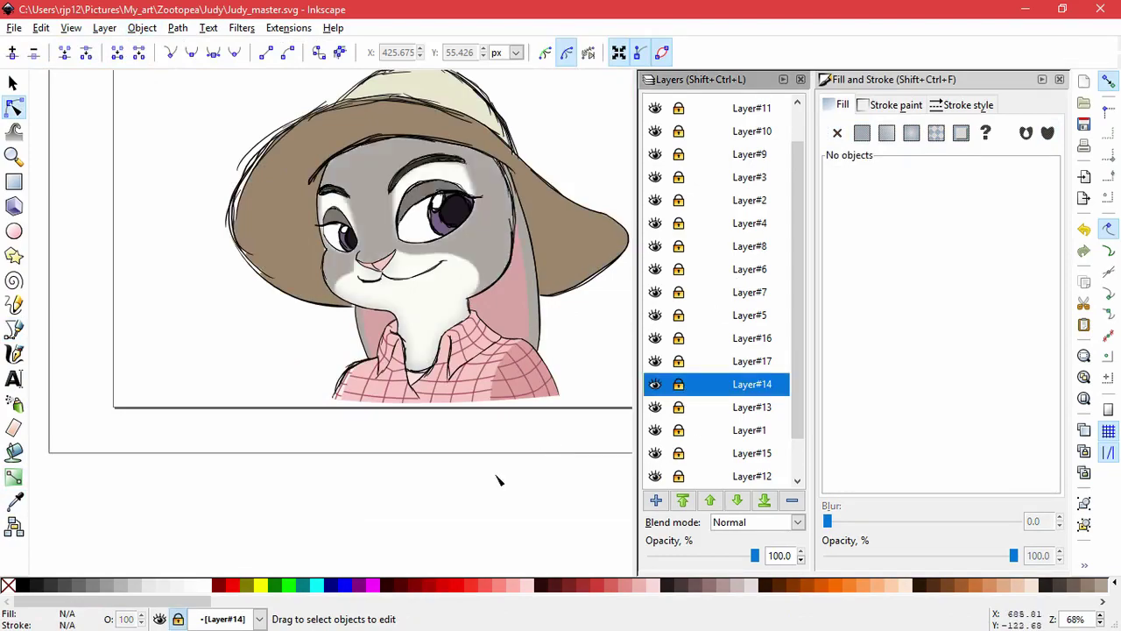
left_click(496, 477)
key("5")
key("ctrl+s")
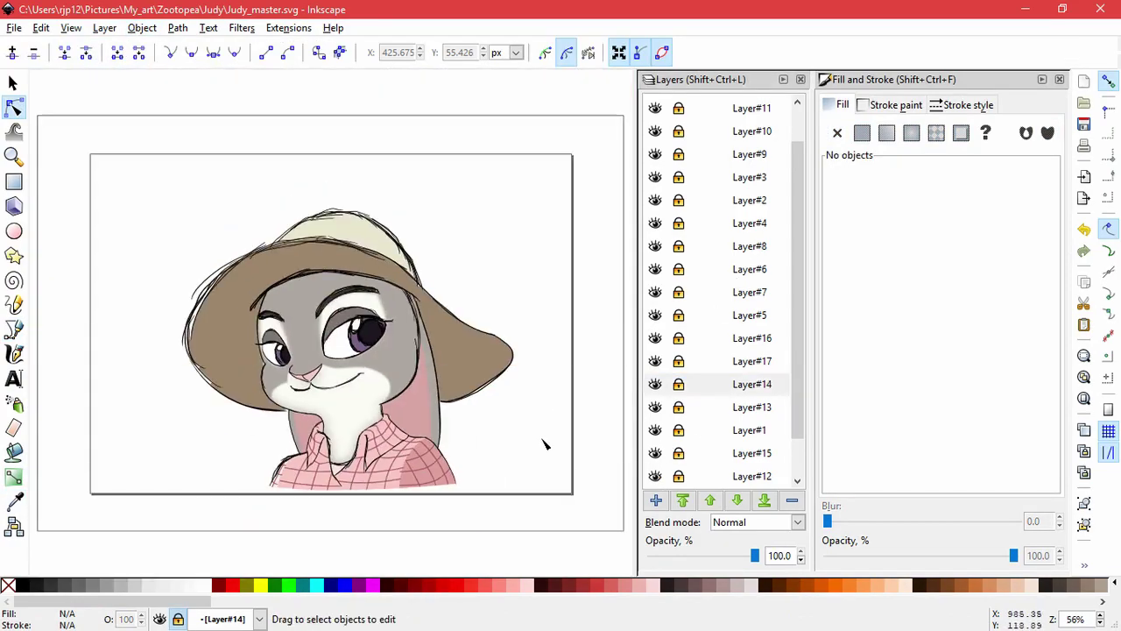